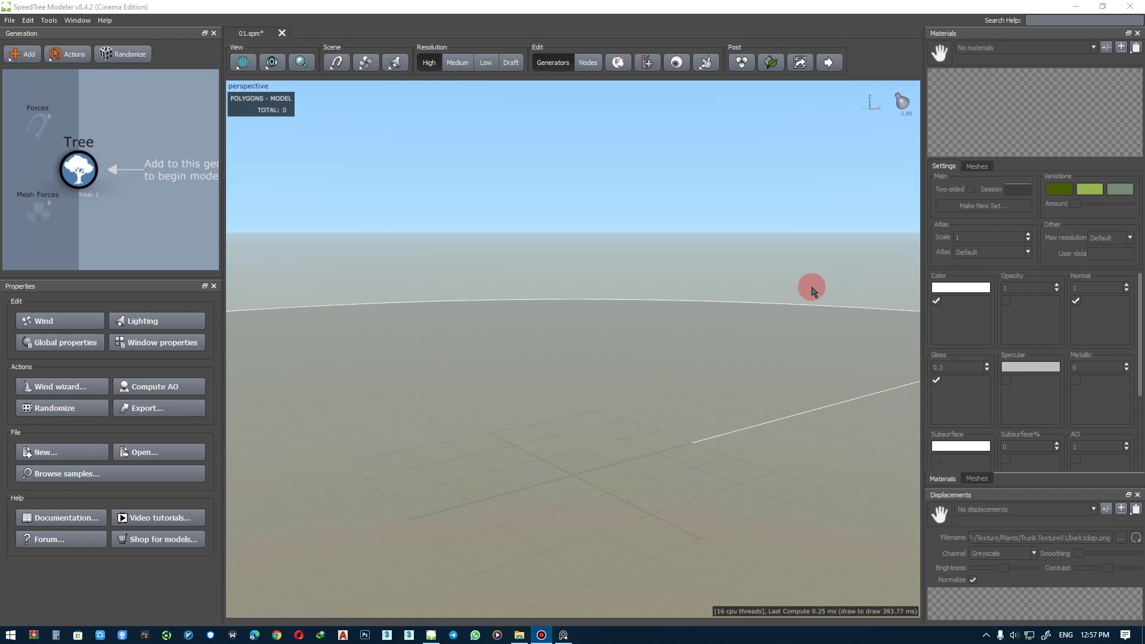
- Add a Trunk generator to the tree and set its absolute spine length to 5
{"action": "right_click", "coordinate": [481, 277]}
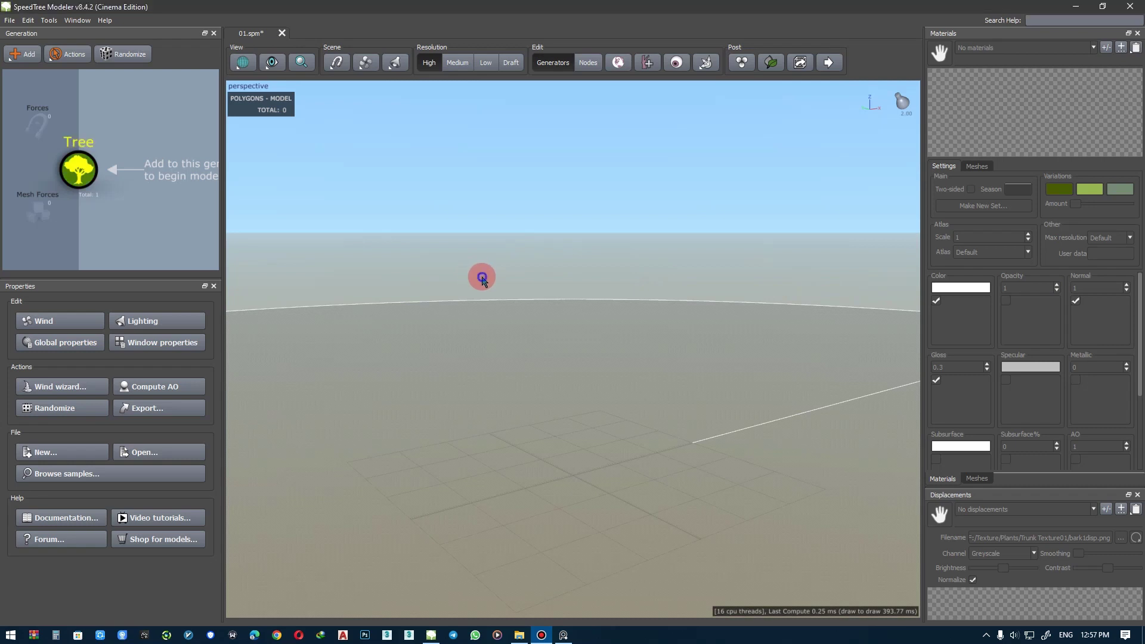
{"action": "left_click", "coordinate": [614, 286]}
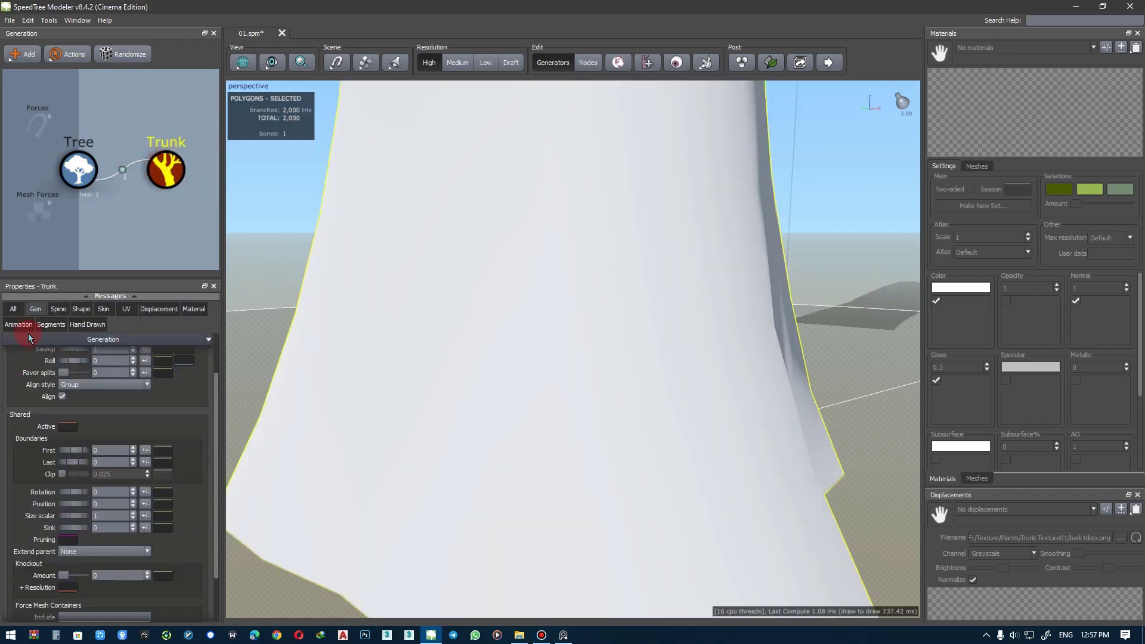
{"action": "left_click", "coordinate": [58, 309]}
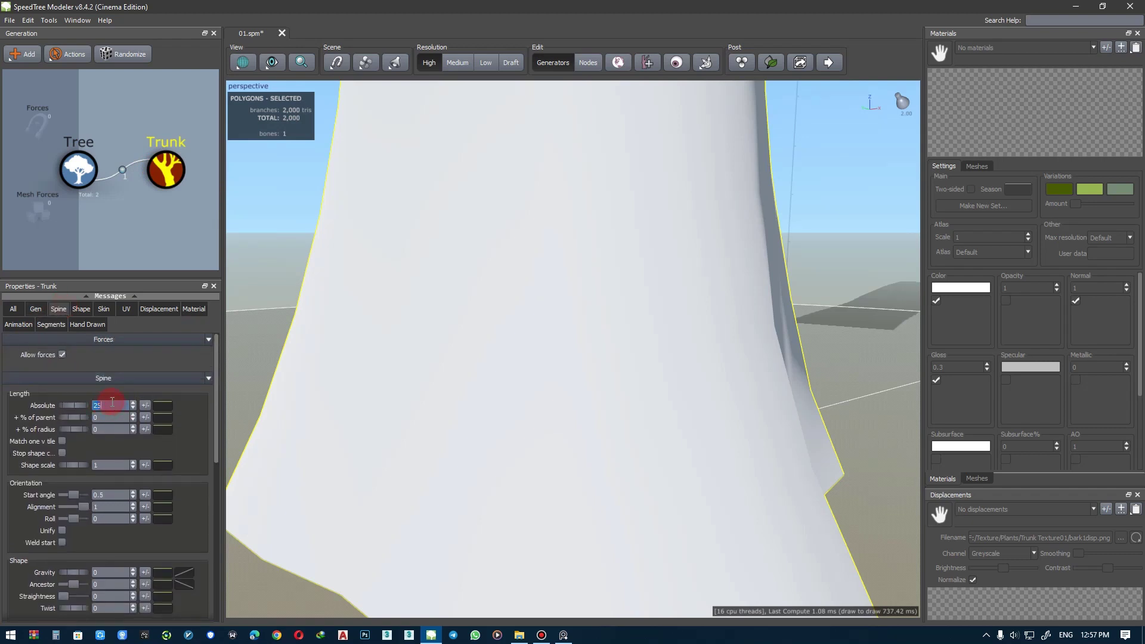
{"action": "type", "text": "5"}
{"action": "key", "text": "Return"}
{"action": "left_click", "coordinate": [328, 224]}
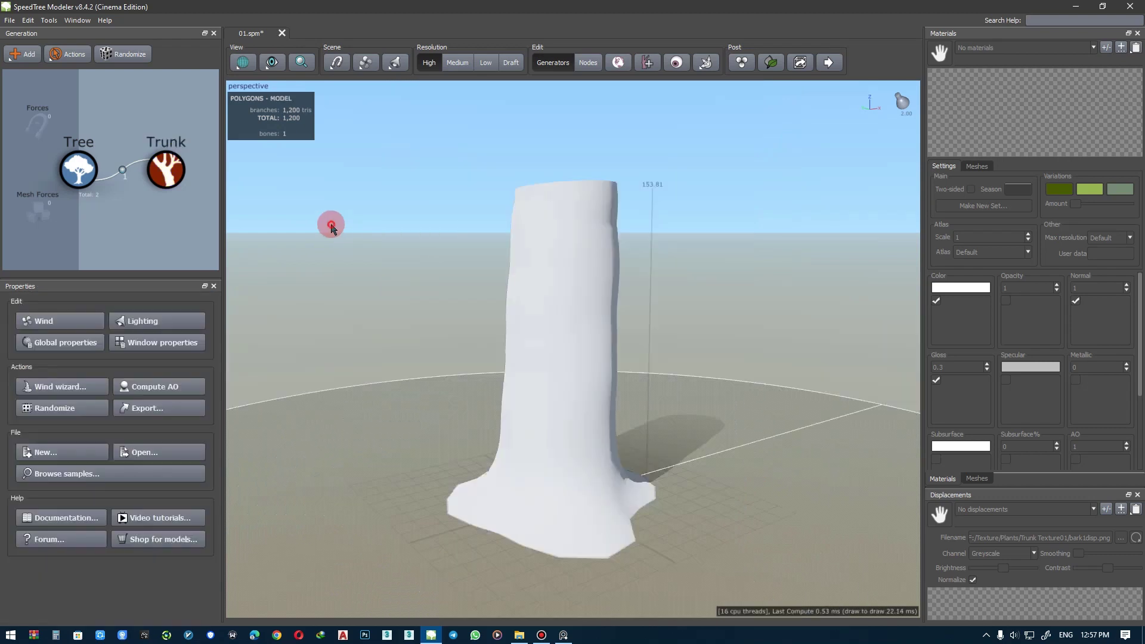
{"action": "left_click", "coordinate": [166, 170]}
{"action": "left_click", "coordinate": [104, 309]}
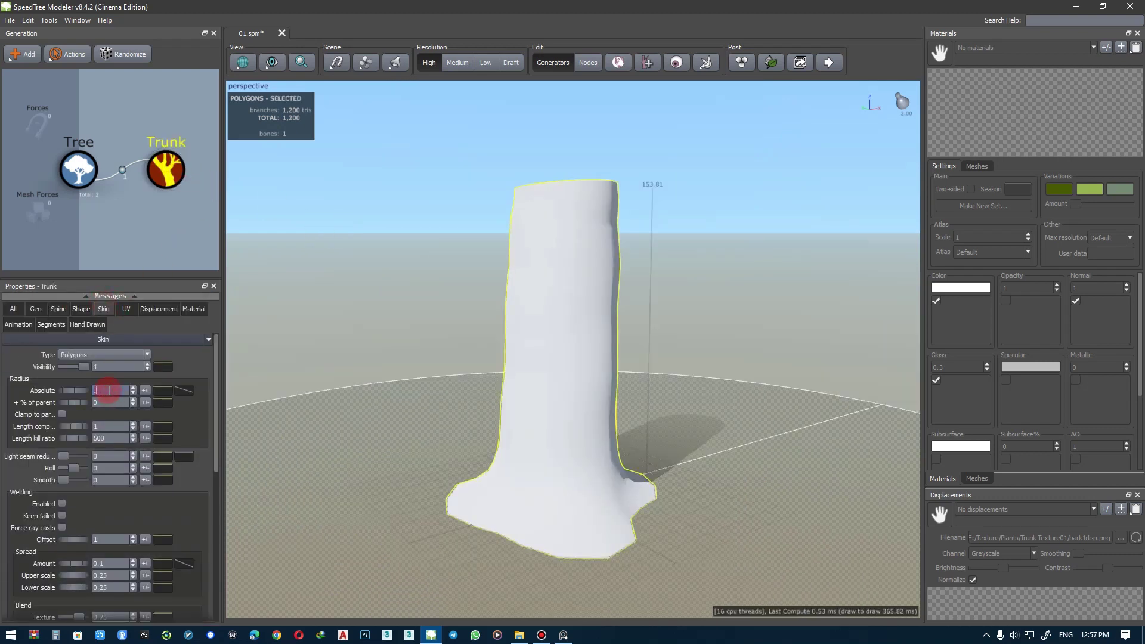
- Set the trunk radius to 0.4 and lower both radius-curve ends so it tapers thinly
{"action": "key", "text": "Return"}
{"action": "type", "text": "0.4"}
{"action": "key", "text": "Return"}
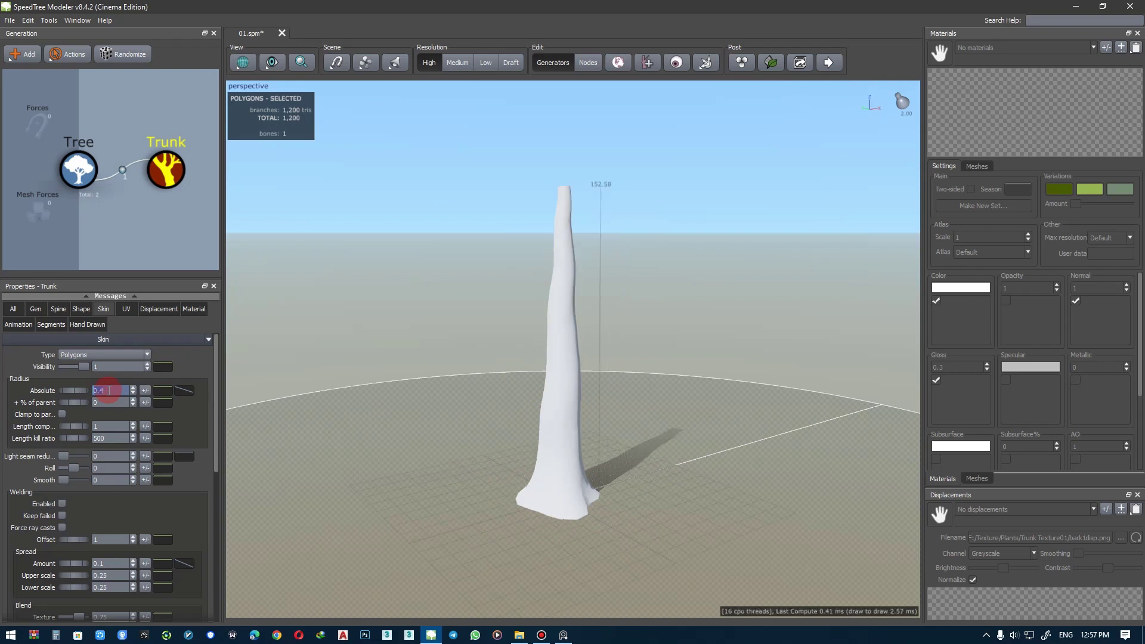
{"action": "left_click", "coordinate": [182, 390]}
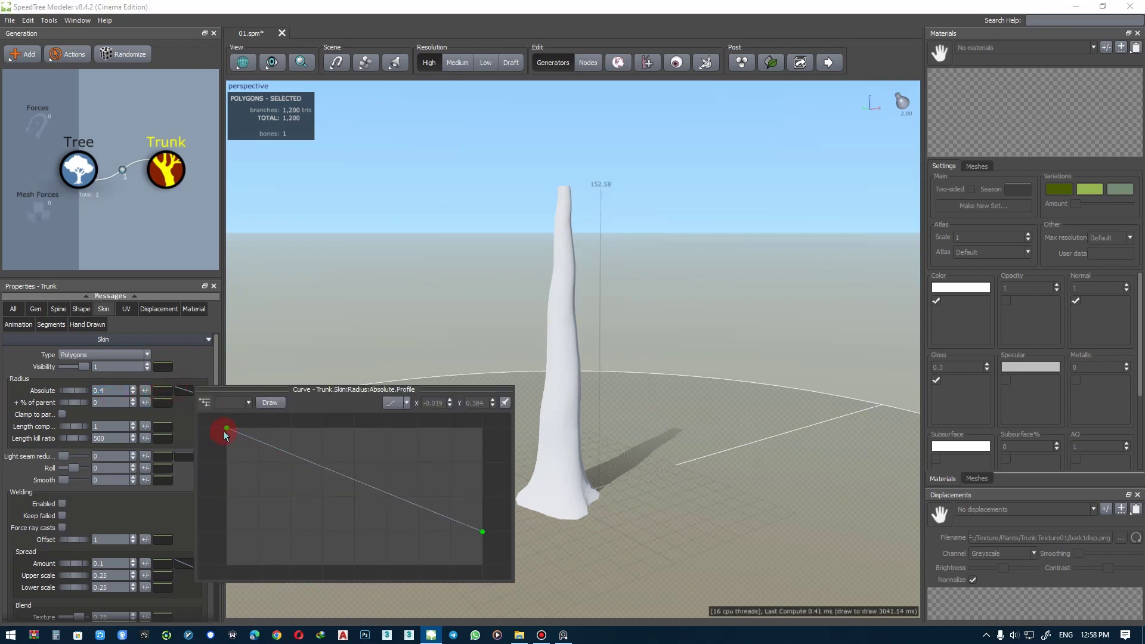
{"action": "left_click_drag", "start_coordinate": [226, 428], "coordinate": [227, 456]}
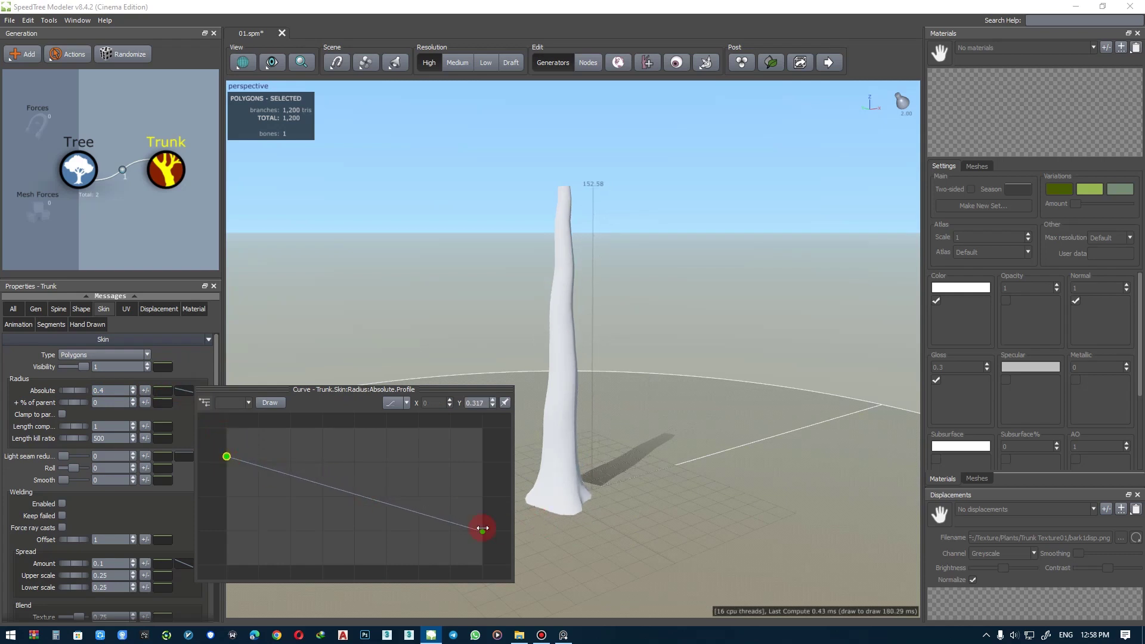
{"action": "left_click_drag", "start_coordinate": [483, 533], "coordinate": [482, 546]}
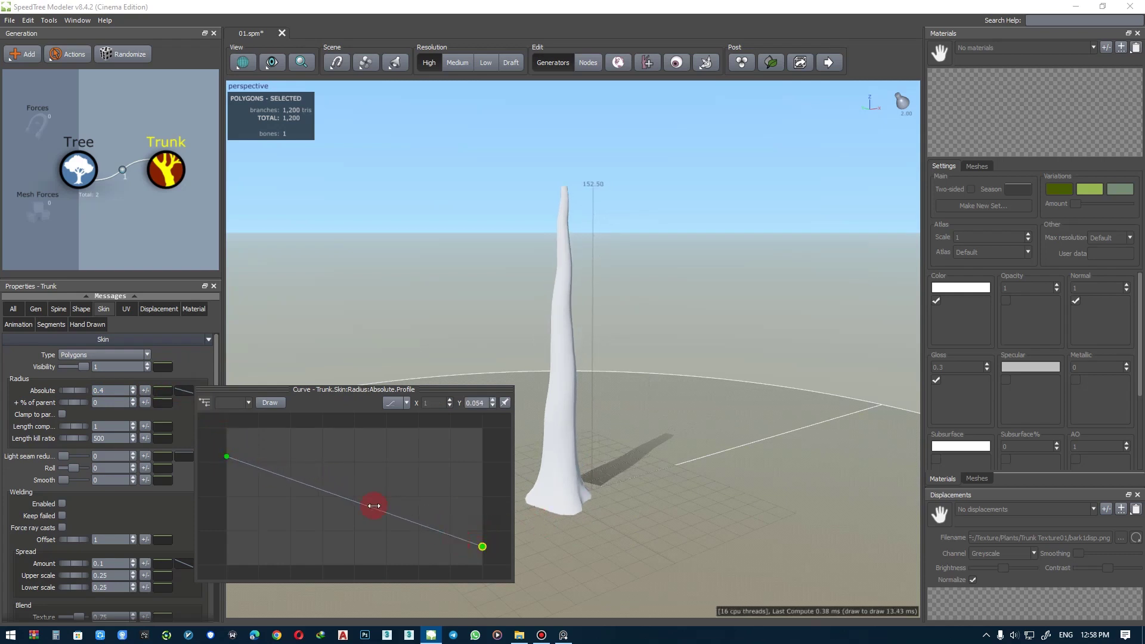
{"action": "left_click_drag", "start_coordinate": [226, 458], "coordinate": [231, 514]}
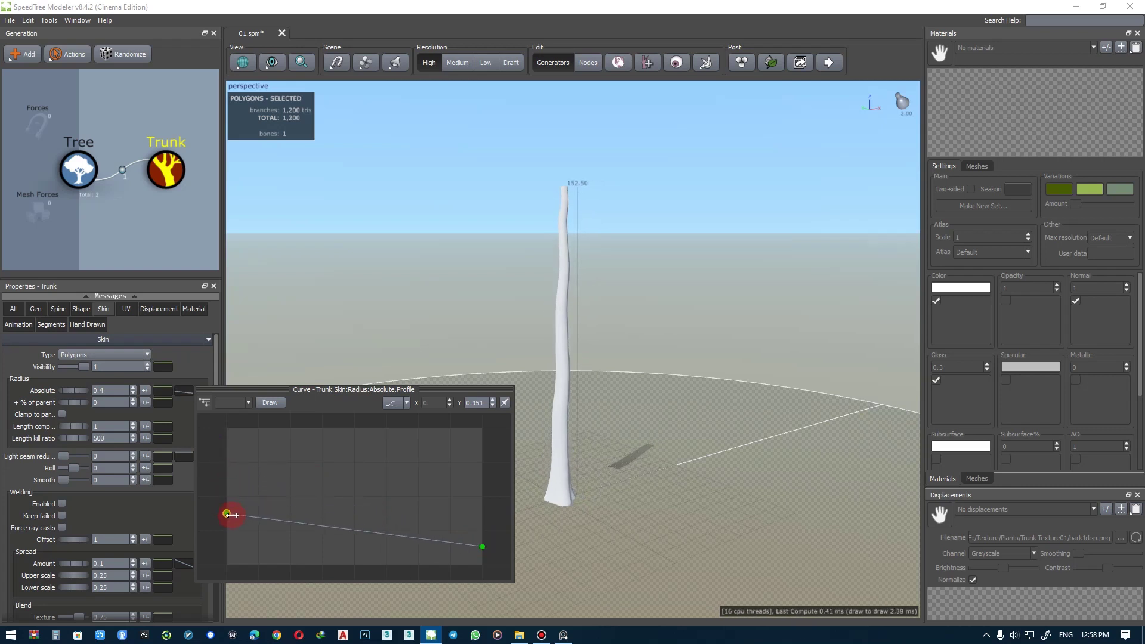
{"action": "left_click_drag", "start_coordinate": [482, 547], "coordinate": [485, 553]}
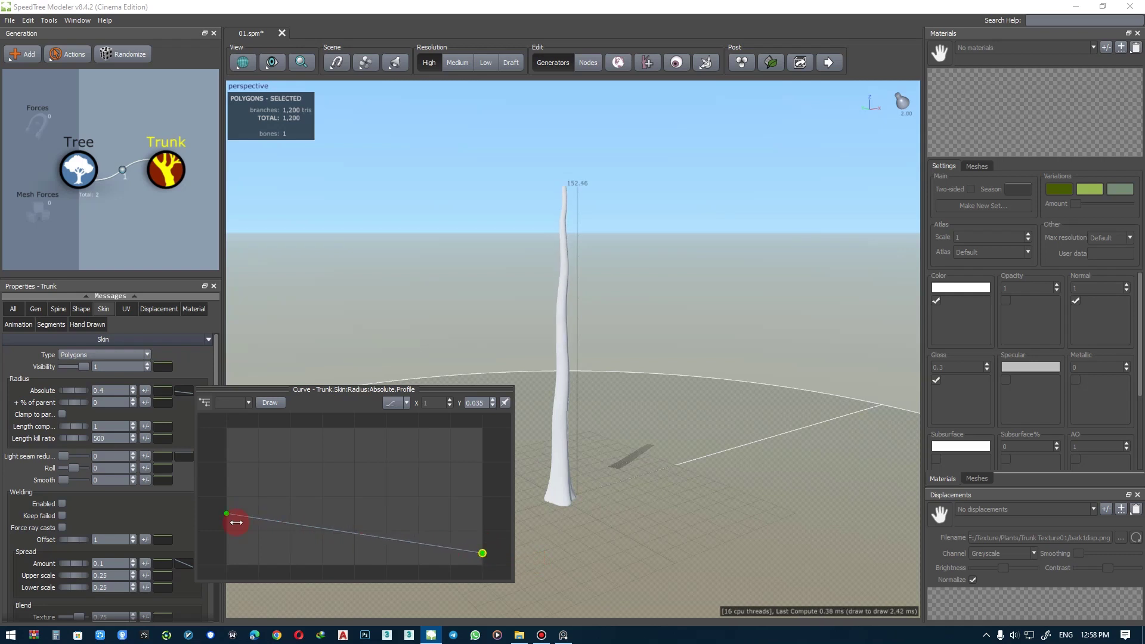
{"action": "left_click_drag", "start_coordinate": [228, 514], "coordinate": [228, 517]}
{"action": "left_click", "coordinate": [435, 238]}
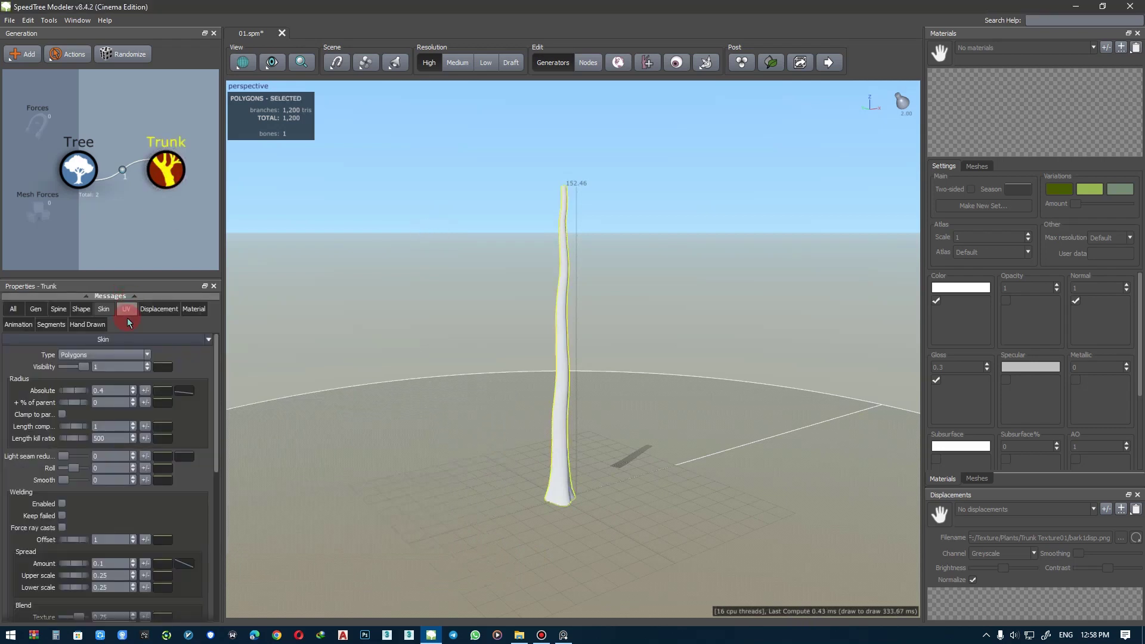
- Increase the trunk's lengthwise segments and switch the viewport to wireframe
{"action": "left_click", "coordinate": [154, 309]}
{"action": "left_click", "coordinate": [51, 324]}
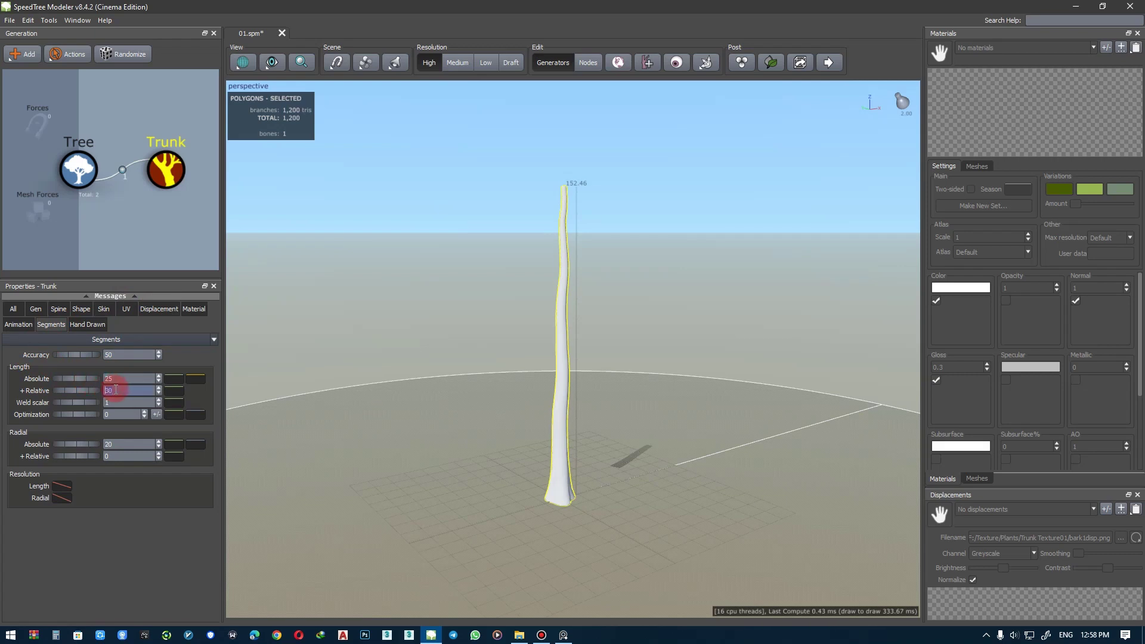
{"action": "left_click", "coordinate": [122, 441]}
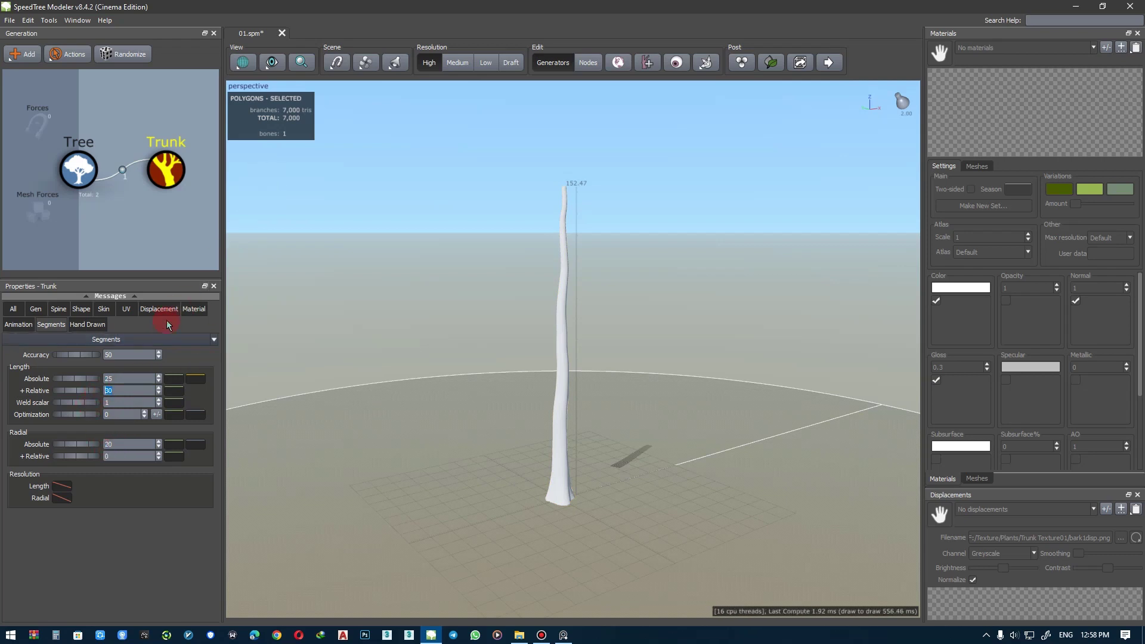
{"action": "left_click", "coordinate": [243, 62]}
{"action": "left_click", "coordinate": [258, 84]}
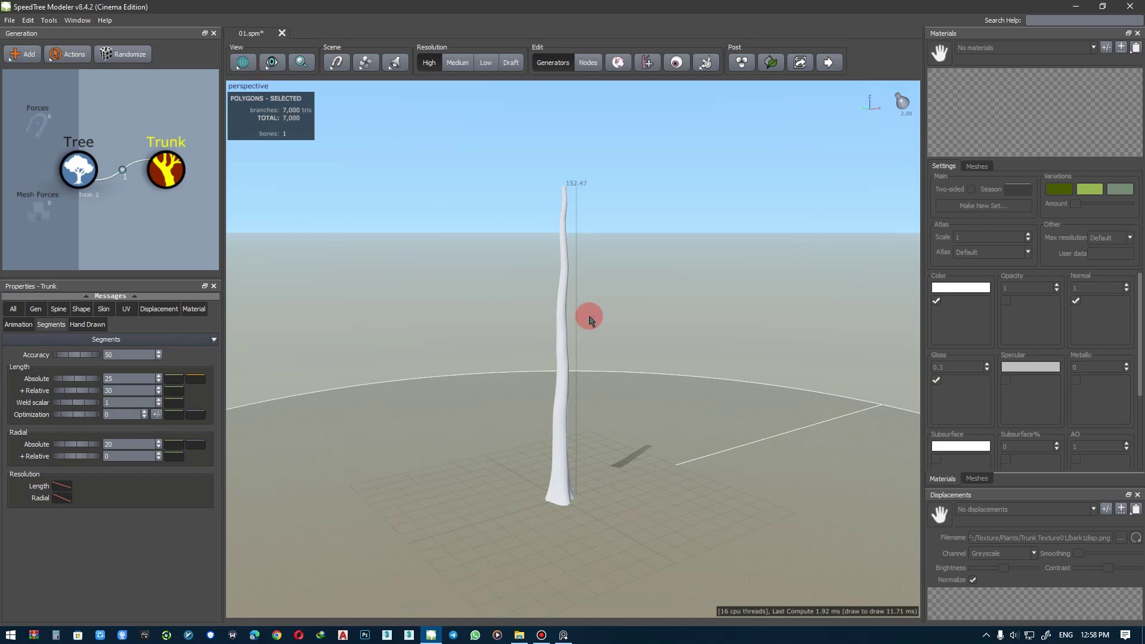
{"action": "key", "text": "w"}
{"action": "scroll", "coordinate": [568, 395], "scroll_direction": "up", "scroll_amount": 3}
{"action": "scroll", "coordinate": [558, 391], "scroll_direction": "up", "scroll_amount": 3}
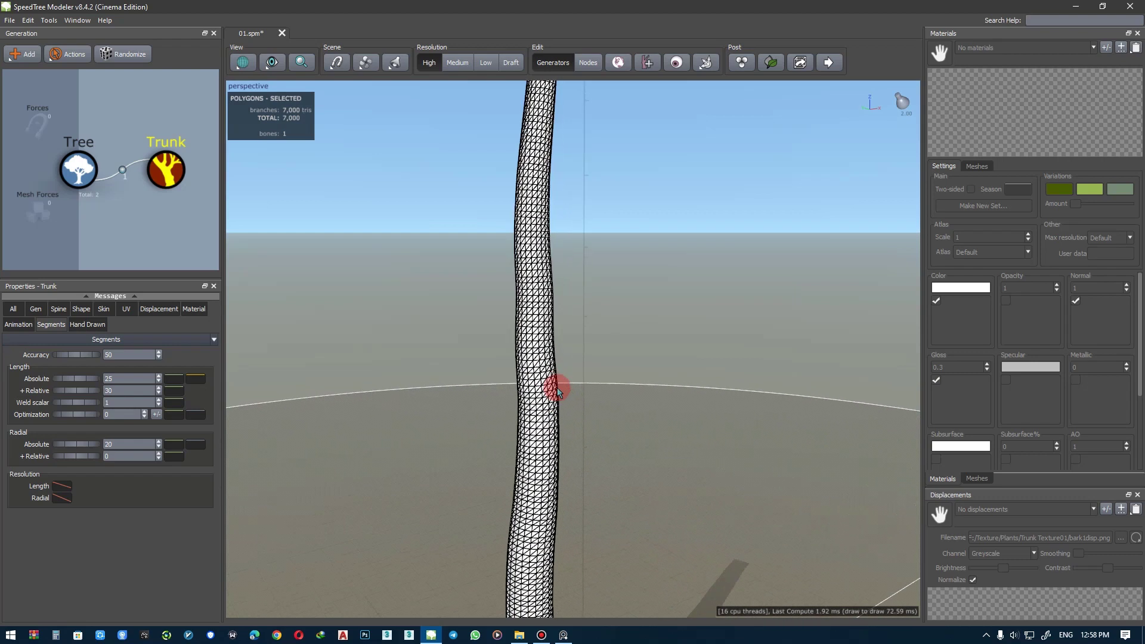
- Set the trunk's length segments to relative 20 and absolute 30
{"action": "left_click", "coordinate": [123, 391]}
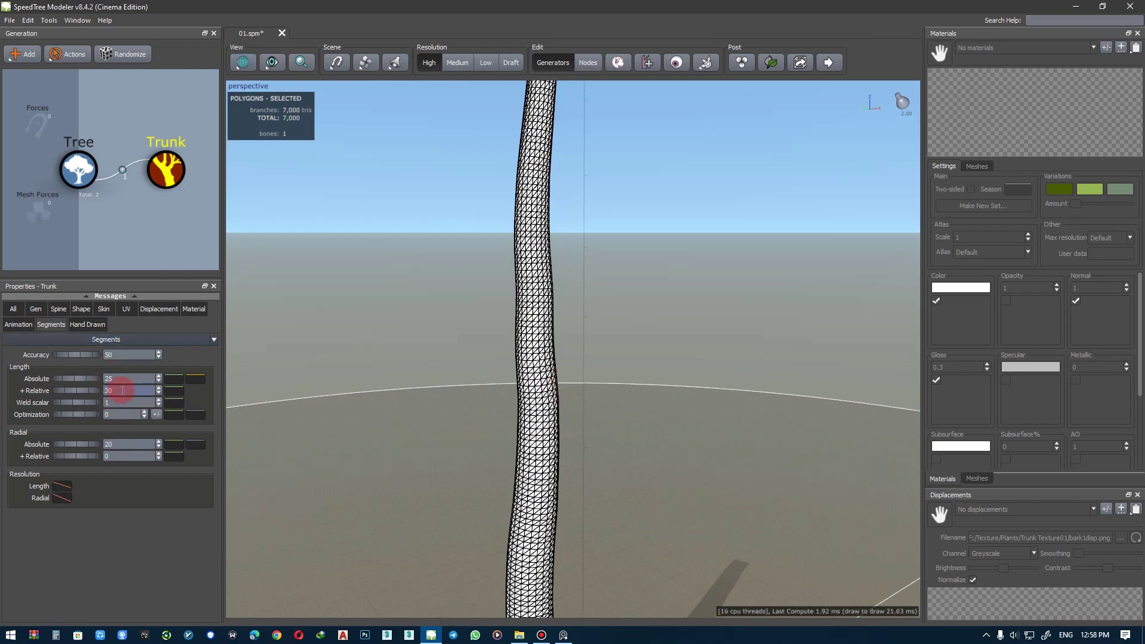
{"action": "type", "text": "20"}
{"action": "key", "text": "Return"}
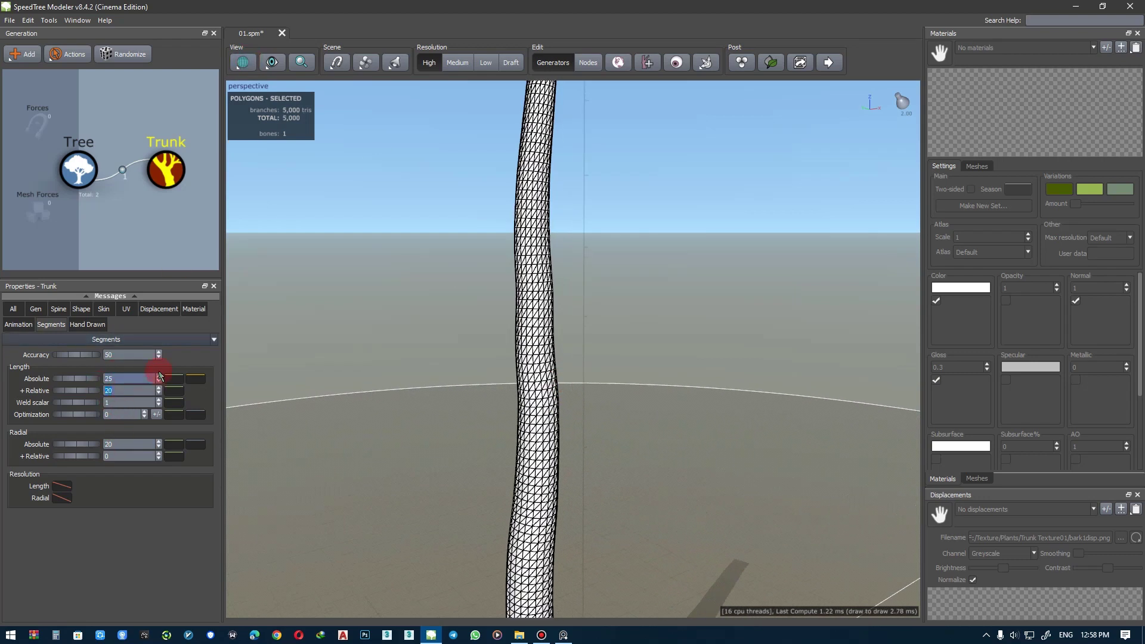
{"action": "left_click", "coordinate": [126, 379]}
{"action": "type", "text": "30"}
{"action": "key", "text": "Return"}
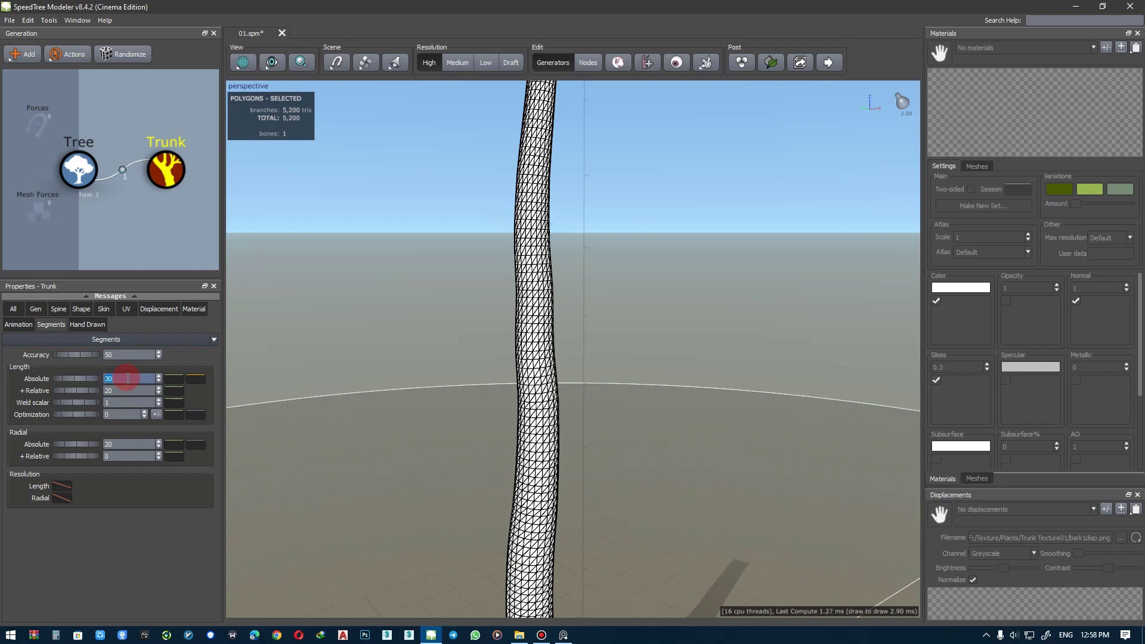
{"action": "scroll", "coordinate": [425, 375], "scroll_direction": "down", "scroll_amount": 3}
{"action": "scroll", "coordinate": [442, 353], "scroll_direction": "down", "scroll_amount": 3}
{"action": "mouse_move", "coordinate": [446, 345]}
{"action": "left_mouse_down"}
{"action": "mouse_move", "coordinate": [450, 332]}
{"action": "mouse_move", "coordinate": [549, 332]}
{"action": "mouse_move", "coordinate": [481, 328]}
{"action": "mouse_move", "coordinate": [478, 310]}
{"action": "mouse_move", "coordinate": [450, 302]}
{"action": "mouse_move", "coordinate": [424, 312]}
{"action": "mouse_move", "coordinate": [475, 317]}
{"action": "mouse_move", "coordinate": [489, 376]}
{"action": "mouse_move", "coordinate": [519, 403]}
{"action": "mouse_move", "coordinate": [482, 306]}
{"action": "mouse_move", "coordinate": [461, 284]}
{"action": "left_mouse_up"}
- Try absolute length segments of 20, 30 and 25 on the trunk, settling on 20
{"action": "left_click", "coordinate": [447, 276]}
{"action": "left_click", "coordinate": [242, 63]}
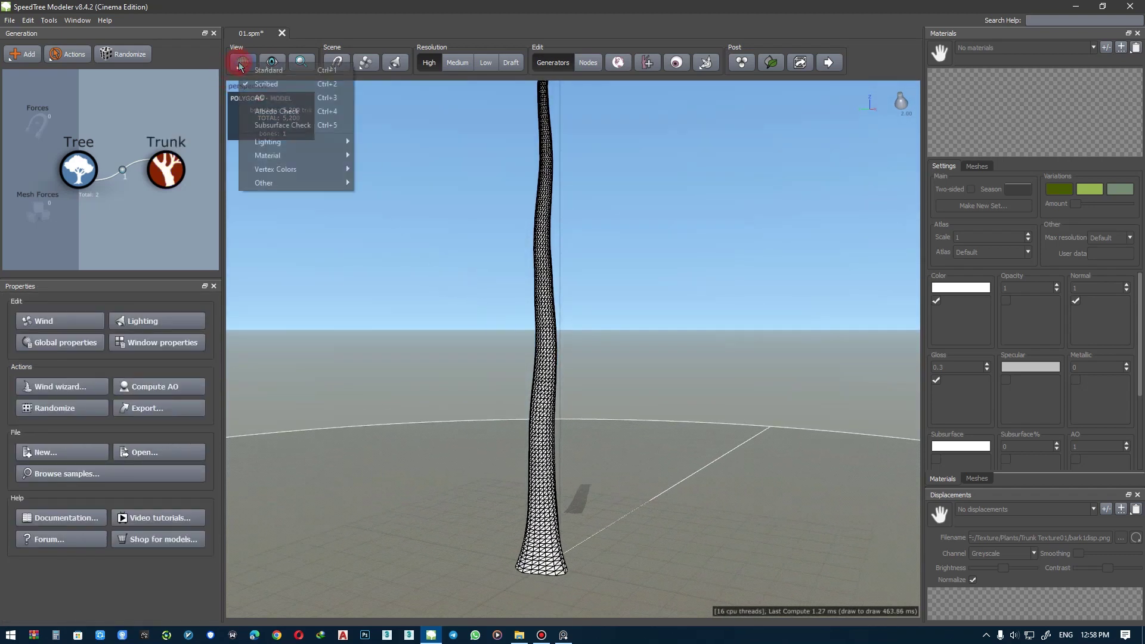
{"action": "left_click", "coordinate": [166, 170]}
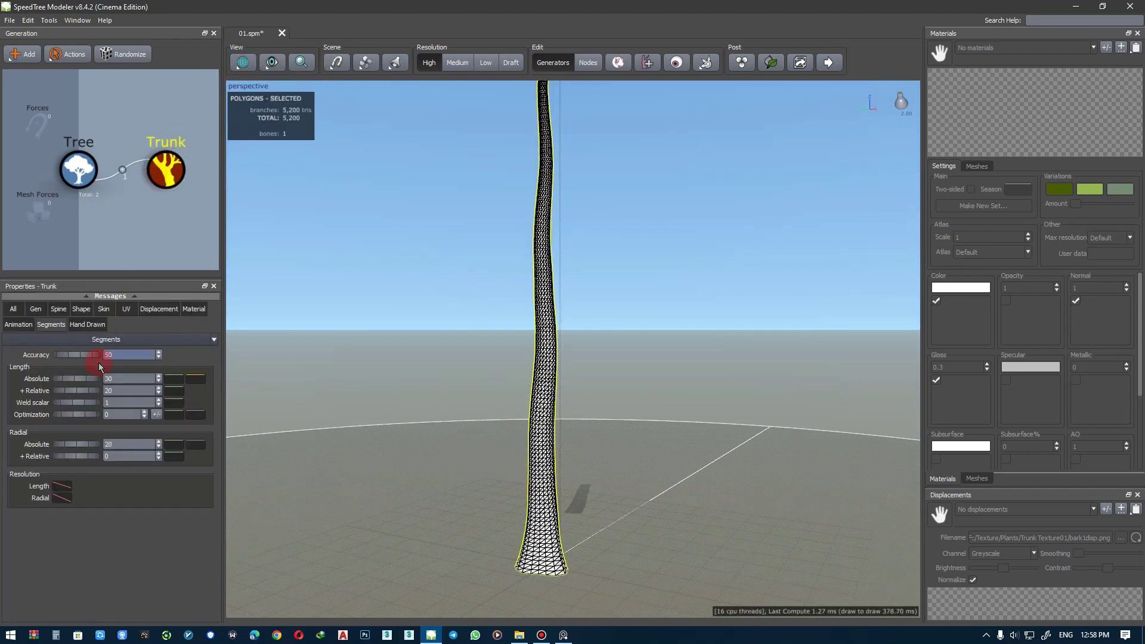
{"action": "left_click", "coordinate": [121, 378]}
{"action": "type", "text": "0"}
{"action": "key", "text": "Return"}
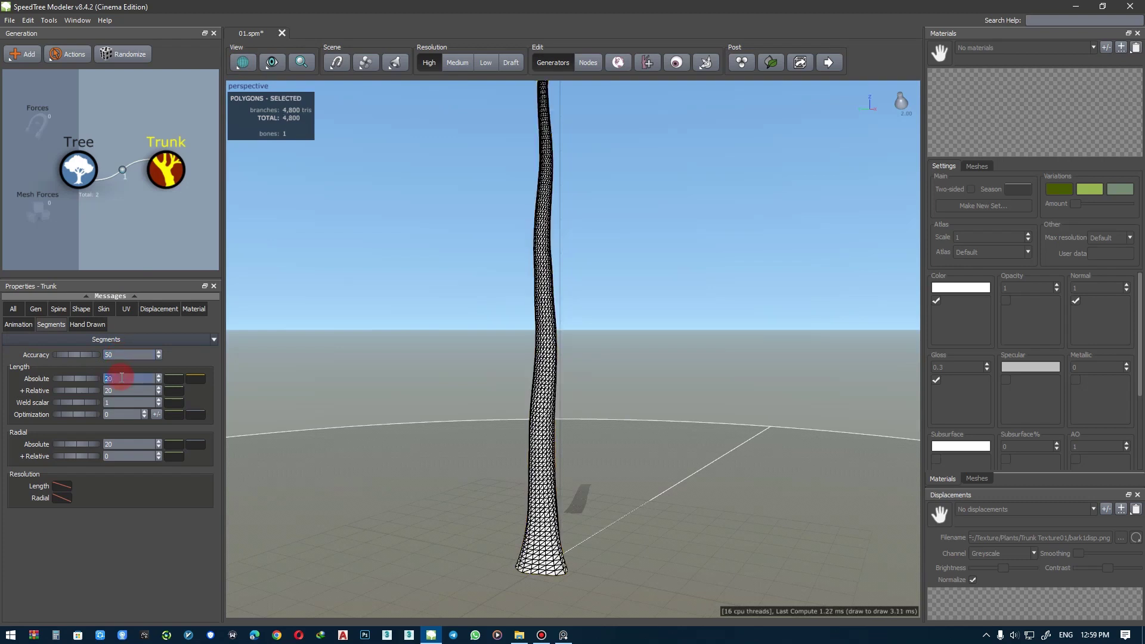
{"action": "type", "text": "0"}
{"action": "key", "text": "Return"}
{"action": "key", "text": "Return"}
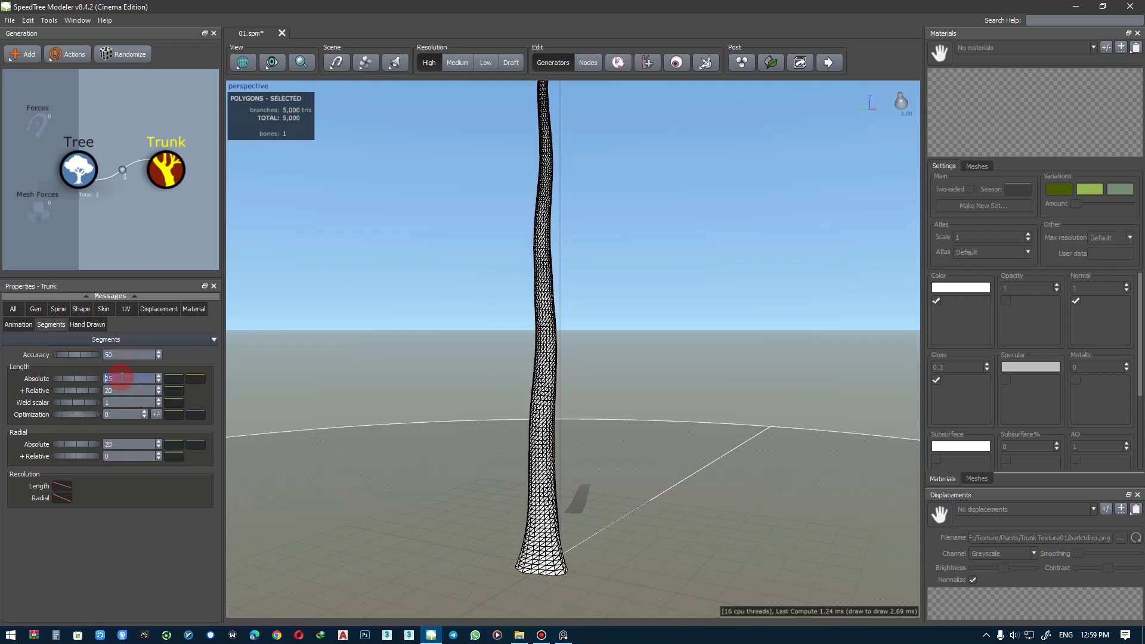
{"action": "type", "text": "0"}
{"action": "key", "text": "Return"}
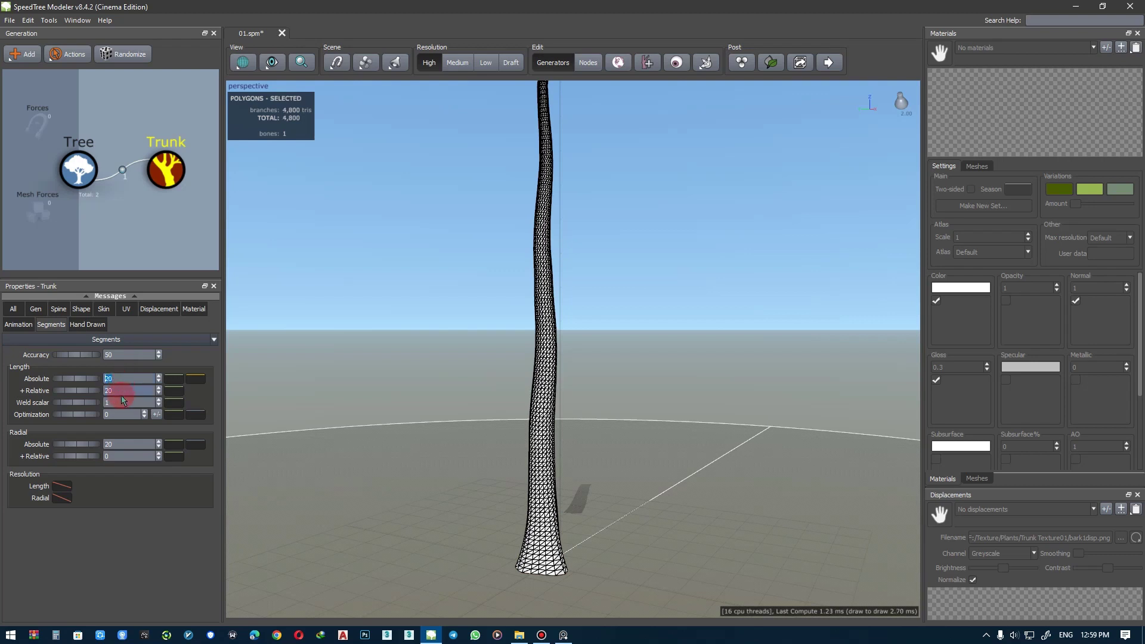
- Set the trunk's relative length segments to 15 and view the whole tree
{"action": "key", "text": "Return"}
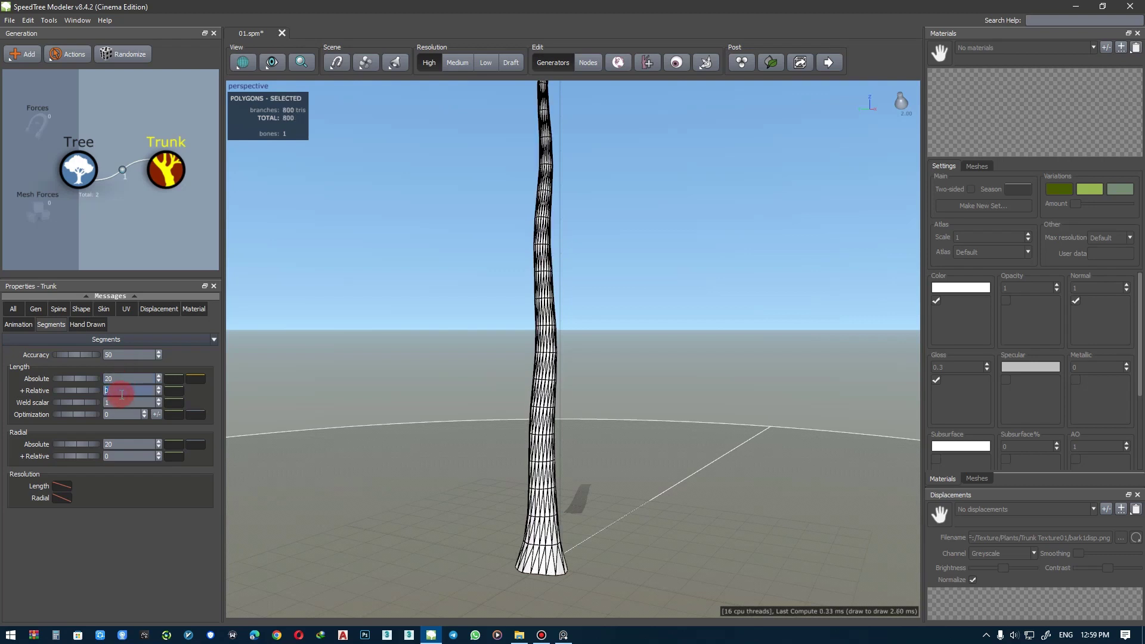
{"action": "type", "text": "1"}
{"action": "key", "text": "Return"}
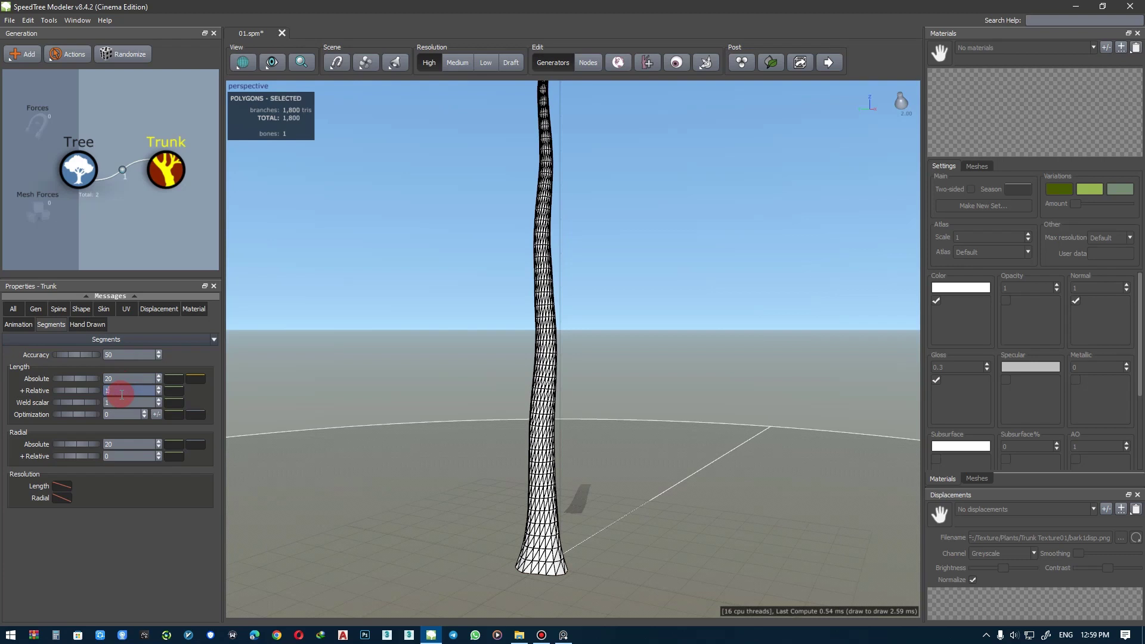
{"action": "scroll", "coordinate": [122, 395], "scroll_direction": "up", "scroll_amount": 5}
{"action": "scroll", "coordinate": [122, 394], "scroll_direction": "up", "scroll_amount": 5}
{"action": "scroll", "coordinate": [121, 395], "scroll_direction": "up", "scroll_amount": 5}
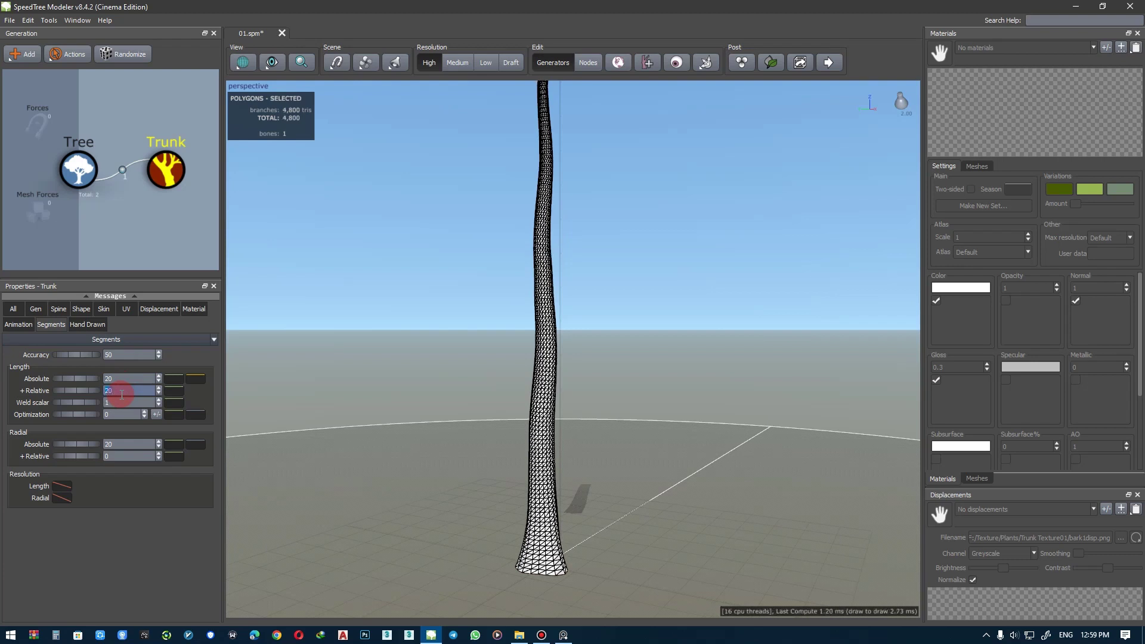
{"action": "scroll", "coordinate": [121, 394], "scroll_direction": "down", "scroll_amount": 5}
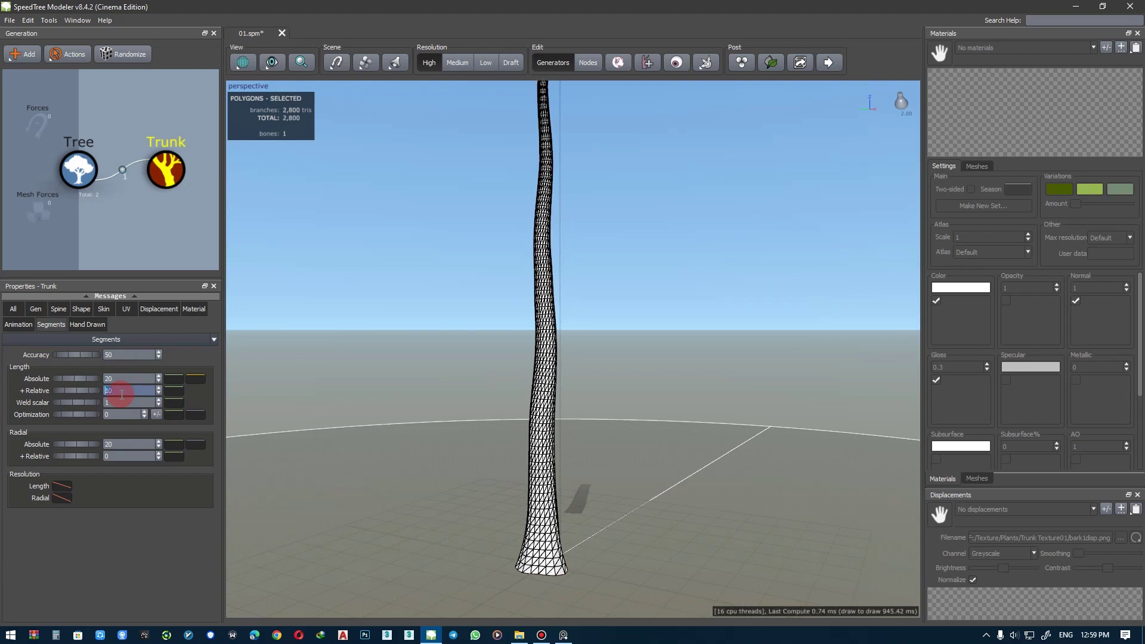
{"action": "scroll", "coordinate": [121, 394], "scroll_direction": "up", "scroll_amount": 5}
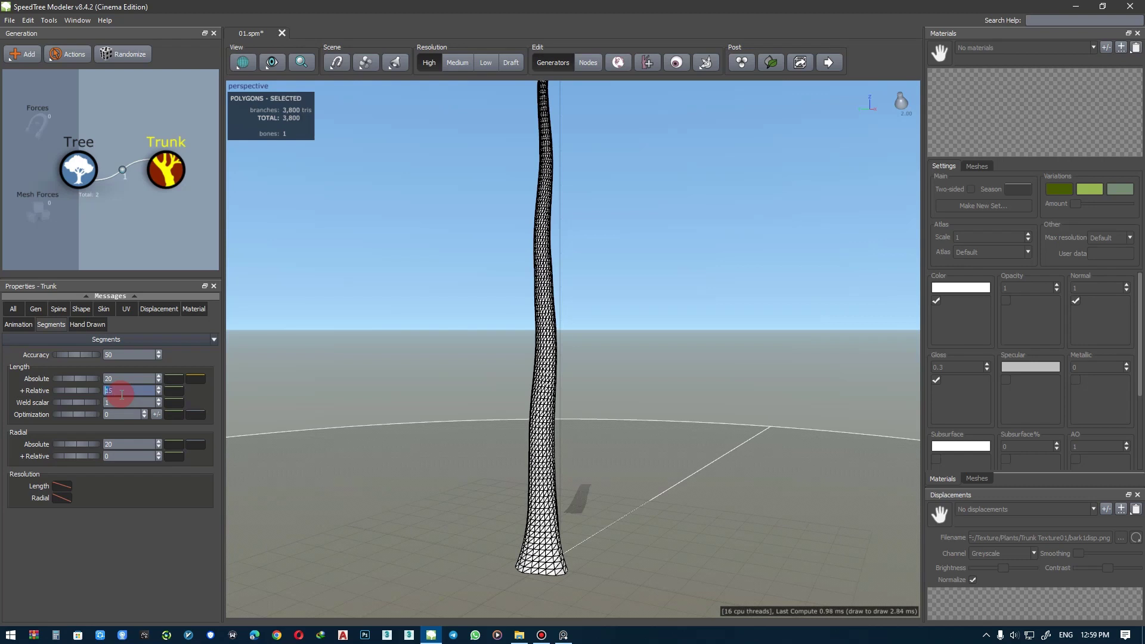
{"action": "left_click", "coordinate": [284, 377]}
{"action": "mouse_move", "coordinate": [340, 371]}
{"action": "left_mouse_down"}
{"action": "mouse_move", "coordinate": [368, 389]}
{"action": "mouse_move", "coordinate": [322, 366]}
{"action": "left_mouse_up"}
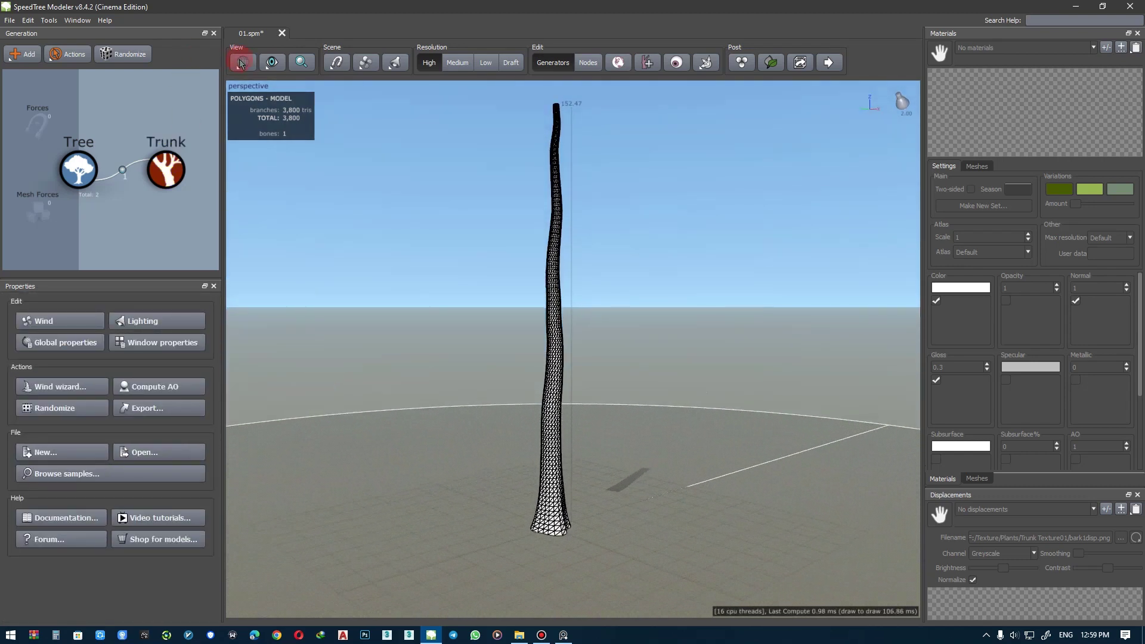
- Switch the viewport to solid shading and bring up the trunk's displacement settings
{"action": "left_click", "coordinate": [243, 62]}
{"action": "left_click", "coordinate": [271, 67]}
{"action": "left_click", "coordinate": [553, 322]}
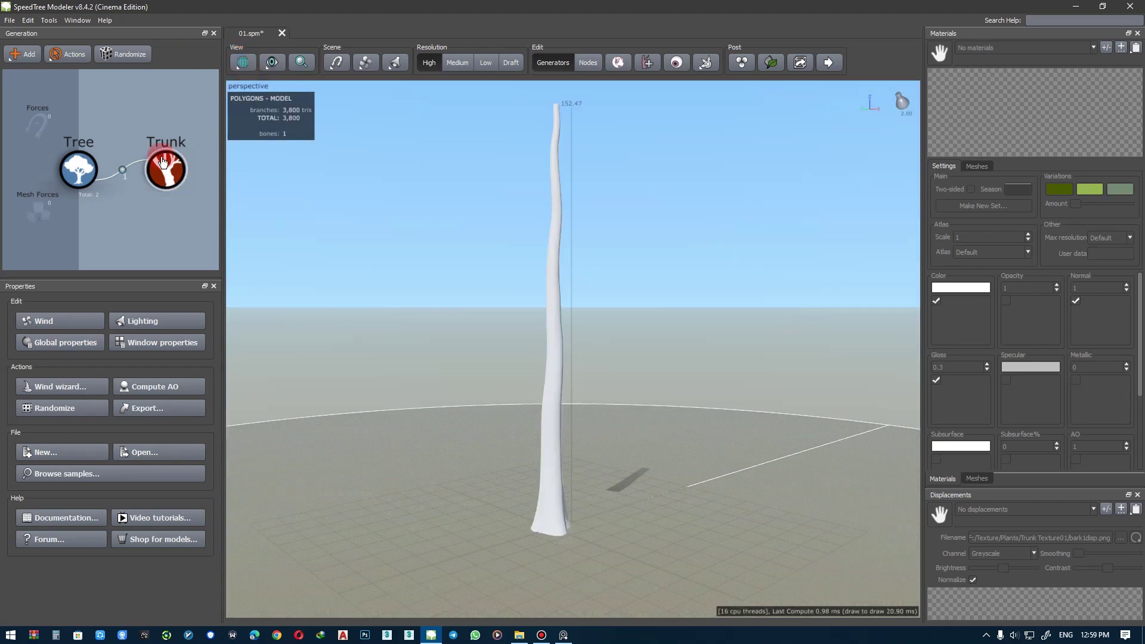
{"action": "left_click_drag", "start_coordinate": [303, 323], "coordinate": [312, 335]}
{"action": "left_click", "coordinate": [158, 309]}
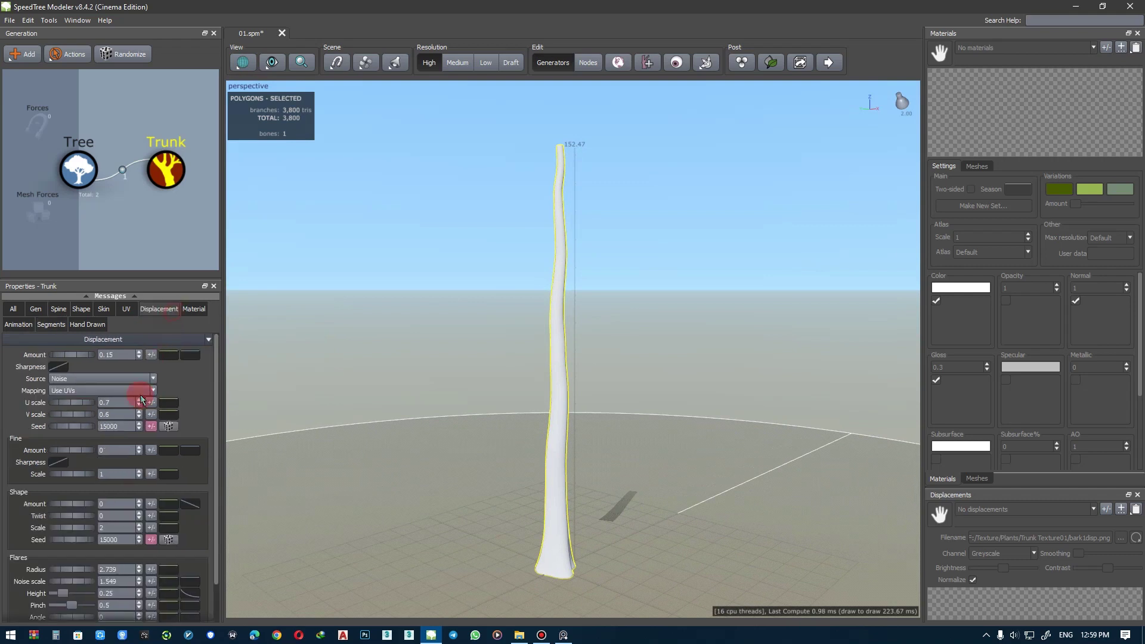
- Set the trunk's displacement U and V scale to 0, keeping amount at 0.15
{"action": "scroll", "coordinate": [7, 506], "scroll_direction": "down", "scroll_amount": 2}
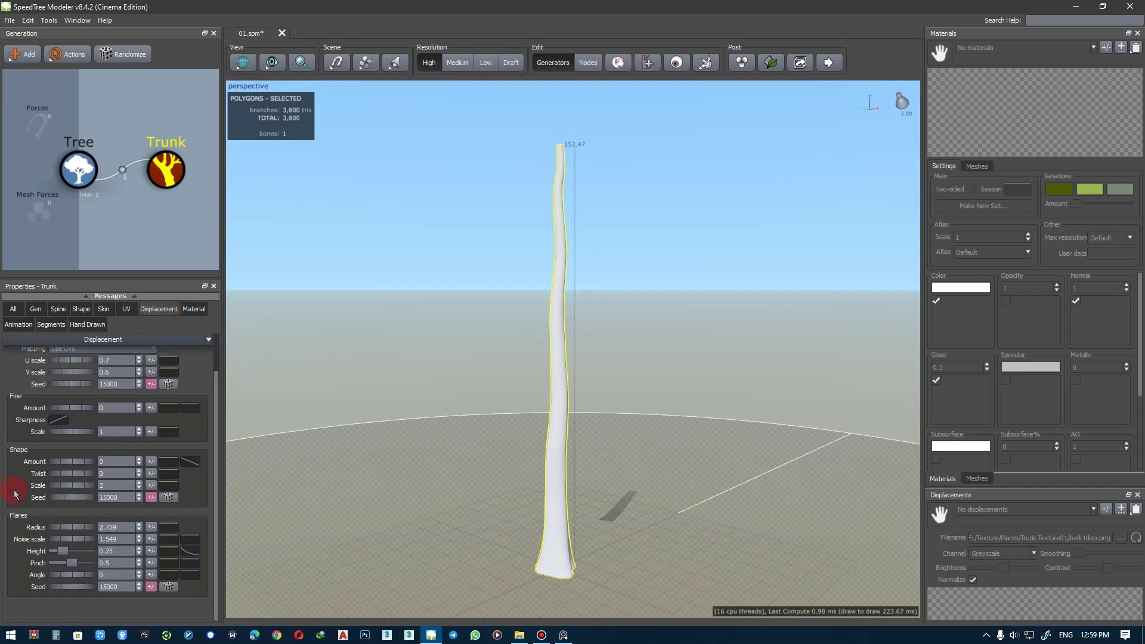
{"action": "left_click_drag", "start_coordinate": [73, 527], "coordinate": [22, 529]}
{"action": "scroll", "coordinate": [23, 528], "scroll_direction": "up", "scroll_amount": 3}
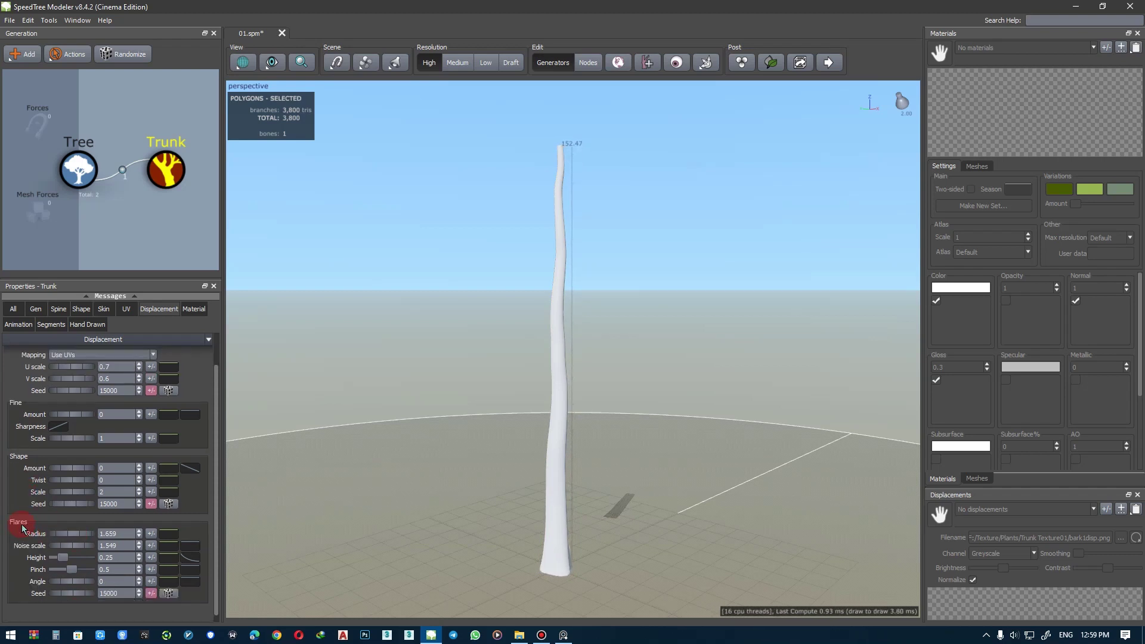
{"action": "mouse_move", "coordinate": [64, 404]}
{"action": "left_mouse_down"}
{"action": "mouse_move", "coordinate": [121, 405]}
{"action": "mouse_move", "coordinate": [1, 405]}
{"action": "left_mouse_up"}
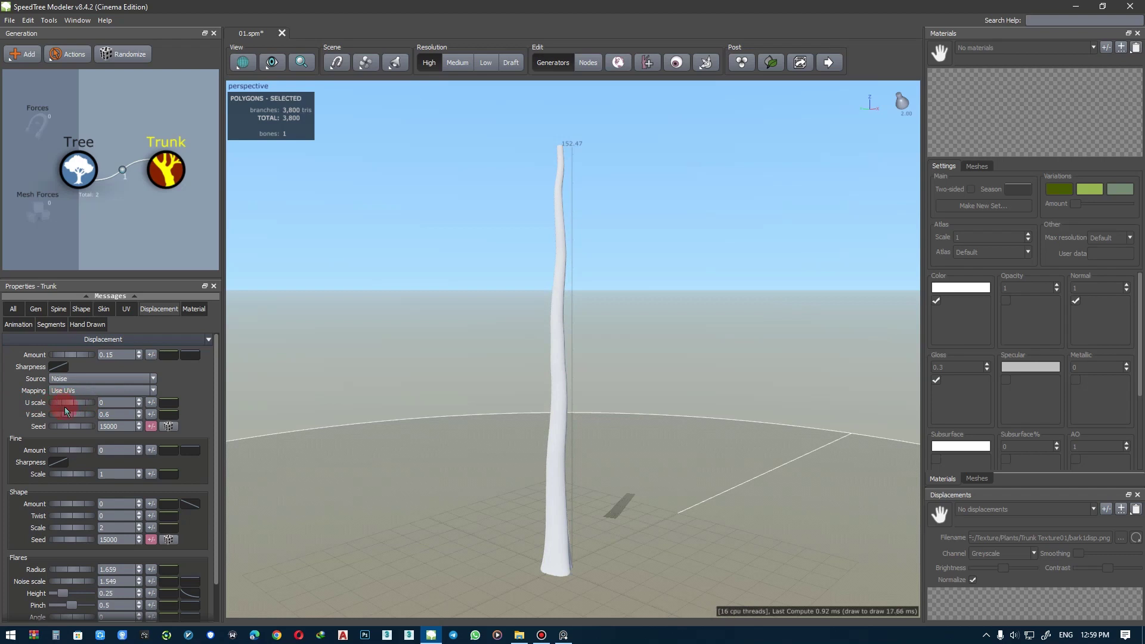
{"action": "left_click_drag", "start_coordinate": [83, 417], "coordinate": [70, 417]}
{"action": "mouse_move", "coordinate": [75, 356]}
{"action": "left_mouse_down"}
{"action": "mouse_move", "coordinate": [352, 355]}
{"action": "mouse_move", "coordinate": [219, 358]}
{"action": "left_mouse_up"}
{"action": "mouse_move", "coordinate": [1, 359]}
{"action": "left_mouse_down"}
{"action": "mouse_move", "coordinate": [317, 317]}
{"action": "mouse_move", "coordinate": [291, 266]}
{"action": "mouse_move", "coordinate": [47, 447]}
{"action": "left_mouse_up"}
{"action": "mouse_move", "coordinate": [63, 407]}
{"action": "left_mouse_down"}
{"action": "mouse_move", "coordinate": [476, 402]}
{"action": "mouse_move", "coordinate": [70, 416]}
{"action": "mouse_move", "coordinate": [710, 420]}
{"action": "mouse_move", "coordinate": [84, 409]}
{"action": "mouse_move", "coordinate": [12, 460]}
{"action": "left_mouse_up"}
- Retune the base flares' noise scale and radius so the trunk foot spreads out
{"action": "scroll", "coordinate": [14, 463], "scroll_direction": "down", "scroll_amount": 1}
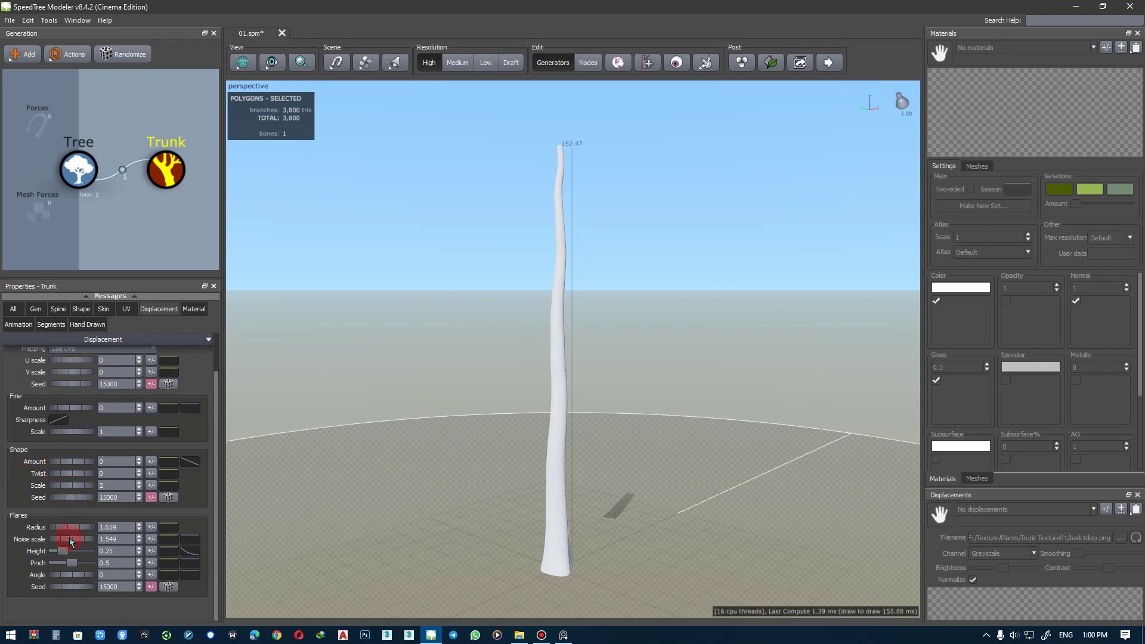
{"action": "mouse_move", "coordinate": [78, 541]}
{"action": "left_mouse_down"}
{"action": "mouse_move", "coordinate": [60, 541]}
{"action": "mouse_move", "coordinate": [105, 540]}
{"action": "left_mouse_up"}
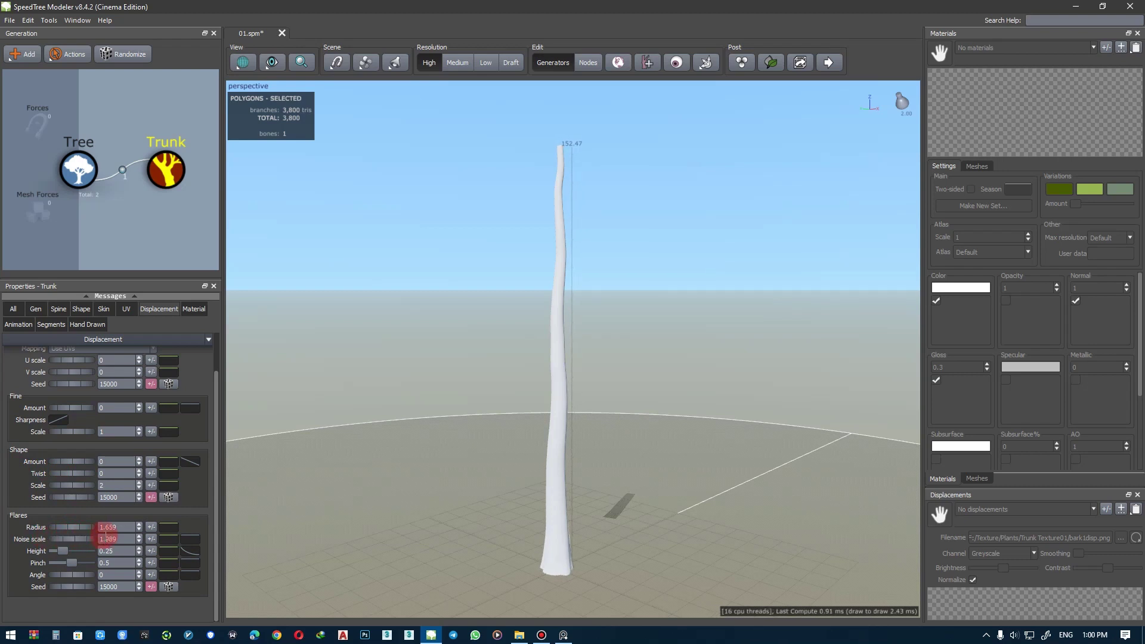
{"action": "mouse_move", "coordinate": [545, 583]}
{"action": "left_mouse_down"}
{"action": "mouse_move", "coordinate": [556, 453]}
{"action": "mouse_move", "coordinate": [654, 463]}
{"action": "mouse_move", "coordinate": [518, 477]}
{"action": "mouse_move", "coordinate": [624, 473]}
{"action": "mouse_move", "coordinate": [516, 453]}
{"action": "left_mouse_up"}
{"action": "left_click_drag", "start_coordinate": [100, 537], "coordinate": [51, 540]}
{"action": "mouse_move", "coordinate": [511, 467]}
{"action": "left_mouse_down"}
{"action": "mouse_move", "coordinate": [332, 467]}
{"action": "mouse_move", "coordinate": [378, 463]}
{"action": "left_mouse_up"}
{"action": "mouse_move", "coordinate": [66, 528]}
{"action": "left_mouse_down"}
{"action": "mouse_move", "coordinate": [307, 529]}
{"action": "mouse_move", "coordinate": [105, 560]}
{"action": "mouse_move", "coordinate": [45, 554]}
{"action": "mouse_move", "coordinate": [80, 563]}
{"action": "left_mouse_up"}
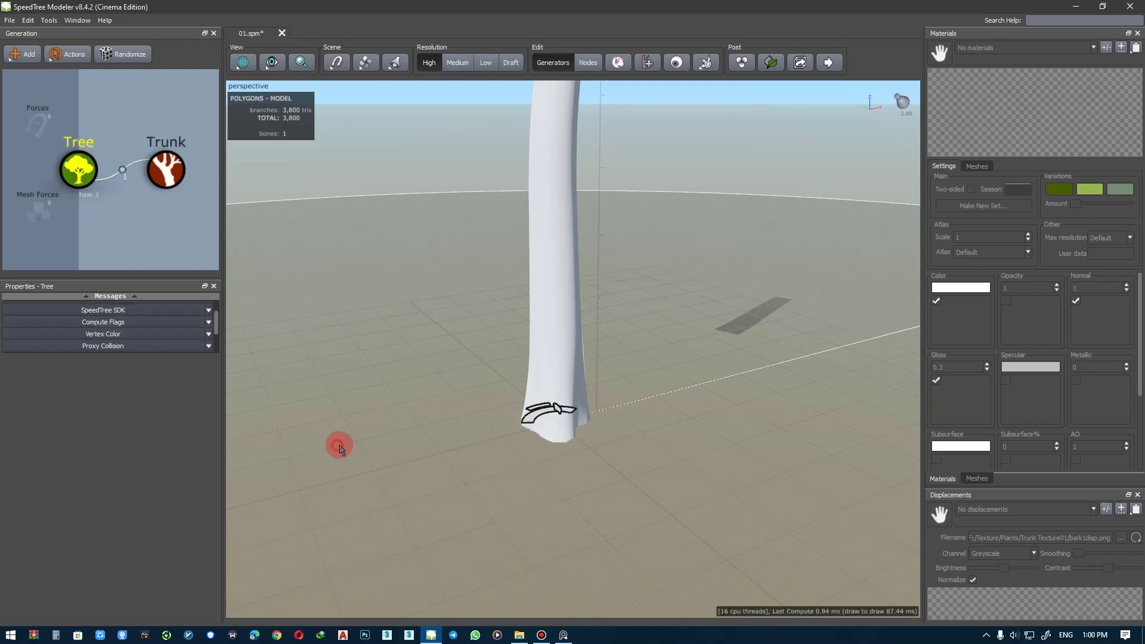
- Set the trunk's displacement U scale and V scale both to 0.5, keeping amount 0.15
{"action": "mouse_move", "coordinate": [335, 442]}
{"action": "left_mouse_down"}
{"action": "mouse_move", "coordinate": [432, 442]}
{"action": "mouse_move", "coordinate": [481, 427]}
{"action": "mouse_move", "coordinate": [507, 473]}
{"action": "mouse_move", "coordinate": [485, 493]}
{"action": "mouse_move", "coordinate": [478, 481]}
{"action": "mouse_move", "coordinate": [464, 523]}
{"action": "mouse_move", "coordinate": [470, 499]}
{"action": "left_mouse_up"}
{"action": "left_click", "coordinate": [178, 189]}
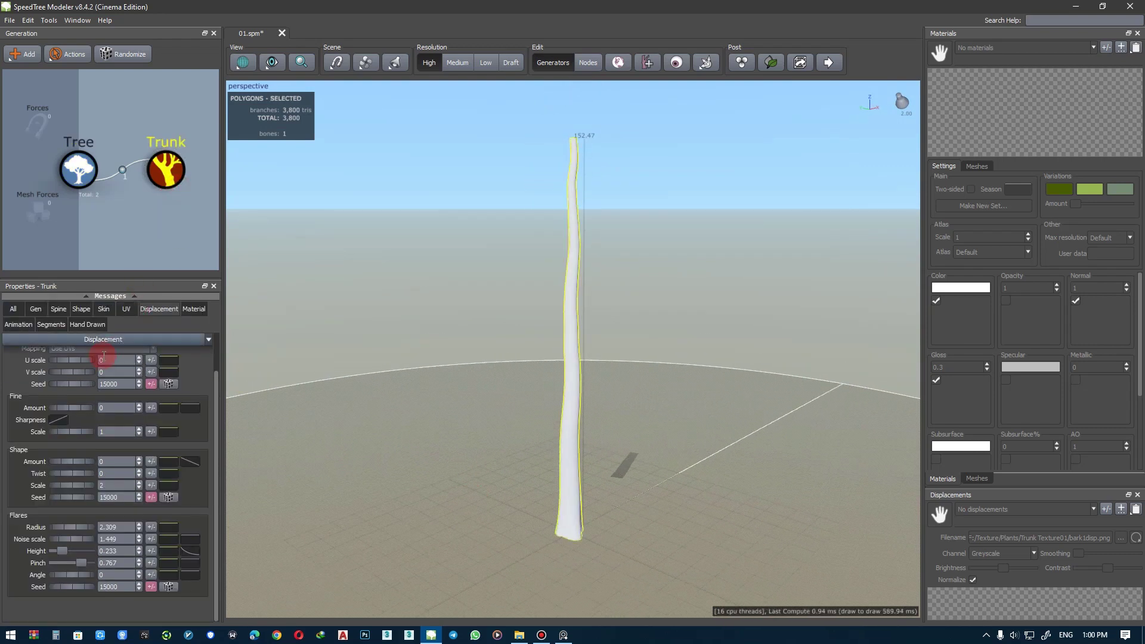
{"action": "scroll", "coordinate": [36, 394], "scroll_direction": "up", "scroll_amount": 2}
{"action": "left_click", "coordinate": [64, 354]}
{"action": "left_click_drag", "start_coordinate": [64, 354], "coordinate": [117, 356]}
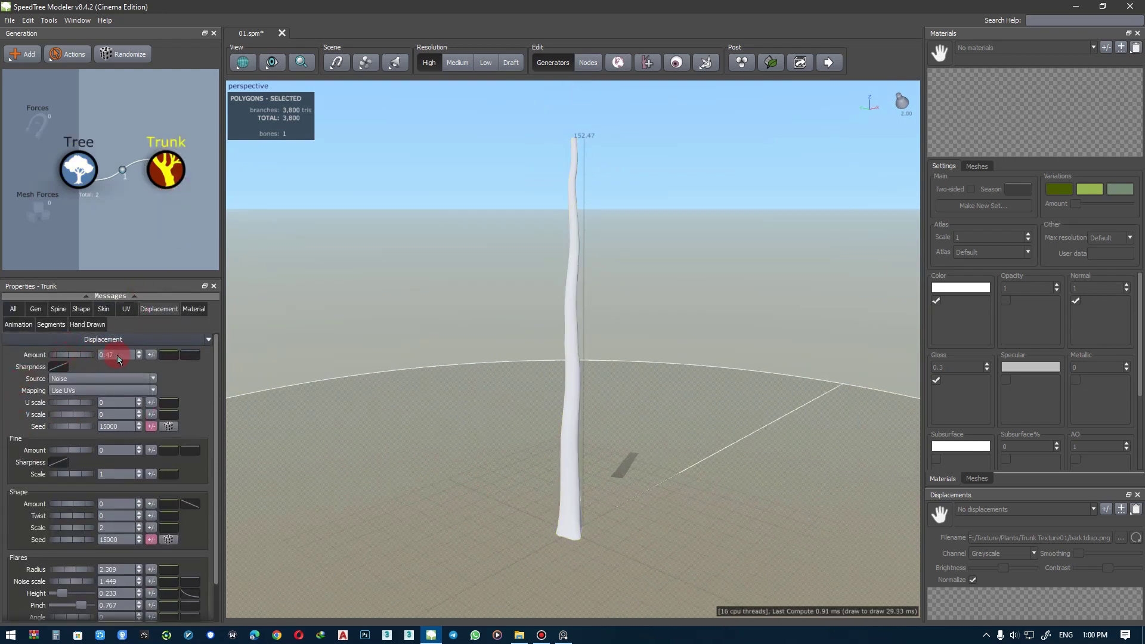
{"action": "key", "text": "ctrl+z"}
{"action": "left_click_drag", "start_coordinate": [80, 403], "coordinate": [144, 402]}
{"action": "double_click", "coordinate": [119, 403]}
{"action": "left_click", "coordinate": [109, 416]}
{"action": "type", "text": ".5"}
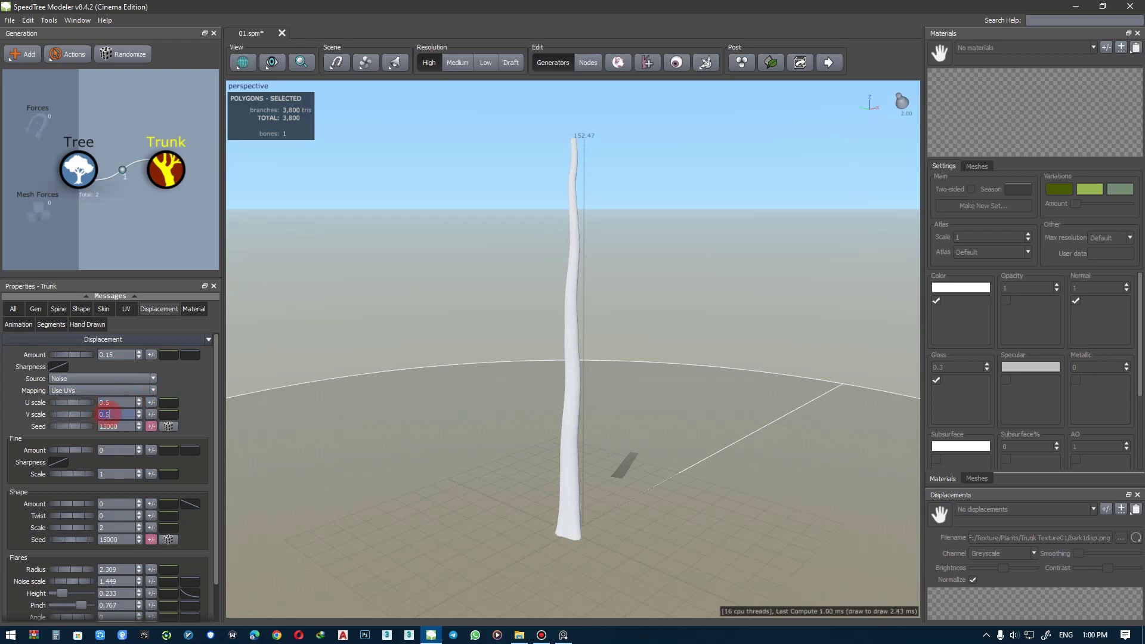
{"action": "left_click", "coordinate": [35, 434]}
- Bring up the trunk's Radius Absolute profile curve in the Skin settings
{"action": "left_click", "coordinate": [59, 389]}
{"action": "left_click", "coordinate": [111, 313]}
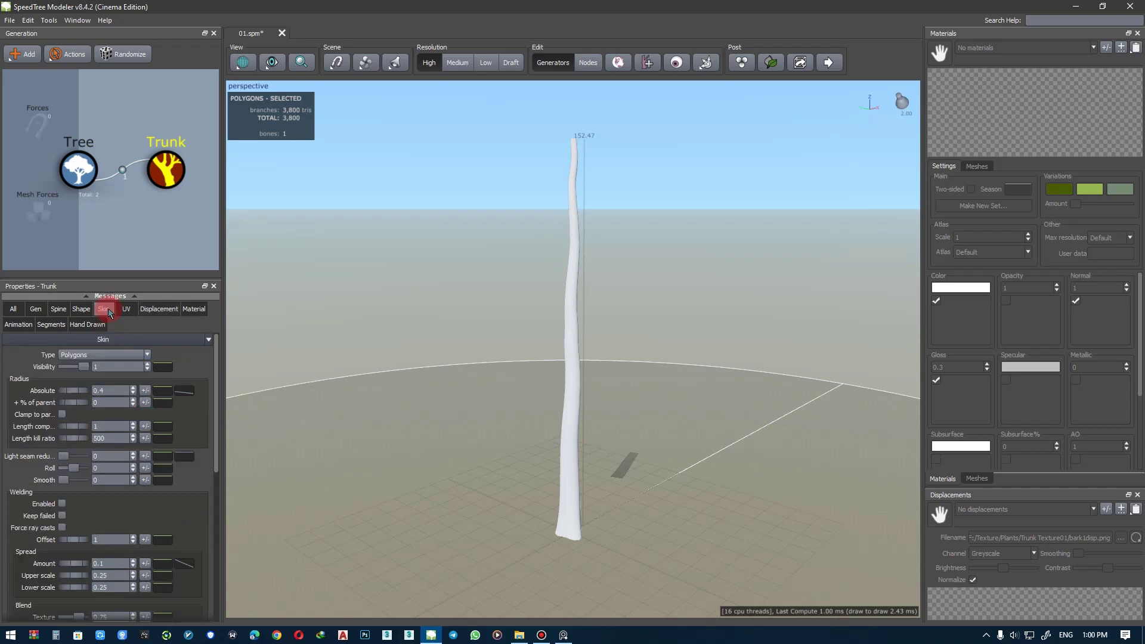
{"action": "scroll", "coordinate": [17, 458], "scroll_direction": "down", "scroll_amount": 4}
{"action": "scroll", "coordinate": [18, 457], "scroll_direction": "down", "scroll_amount": 2}
{"action": "scroll", "coordinate": [19, 459], "scroll_direction": "down", "scroll_amount": 3}
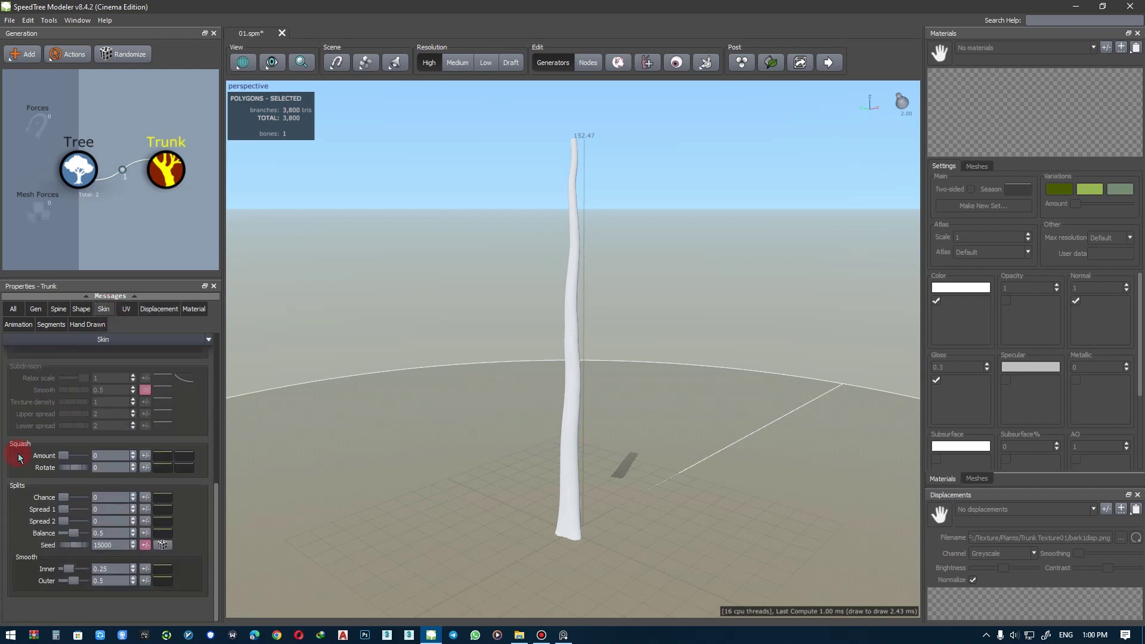
{"action": "scroll", "coordinate": [25, 486], "scroll_direction": "up", "scroll_amount": 3}
{"action": "scroll", "coordinate": [26, 477], "scroll_direction": "up", "scroll_amount": 3}
{"action": "scroll", "coordinate": [33, 454], "scroll_direction": "up", "scroll_amount": 3}
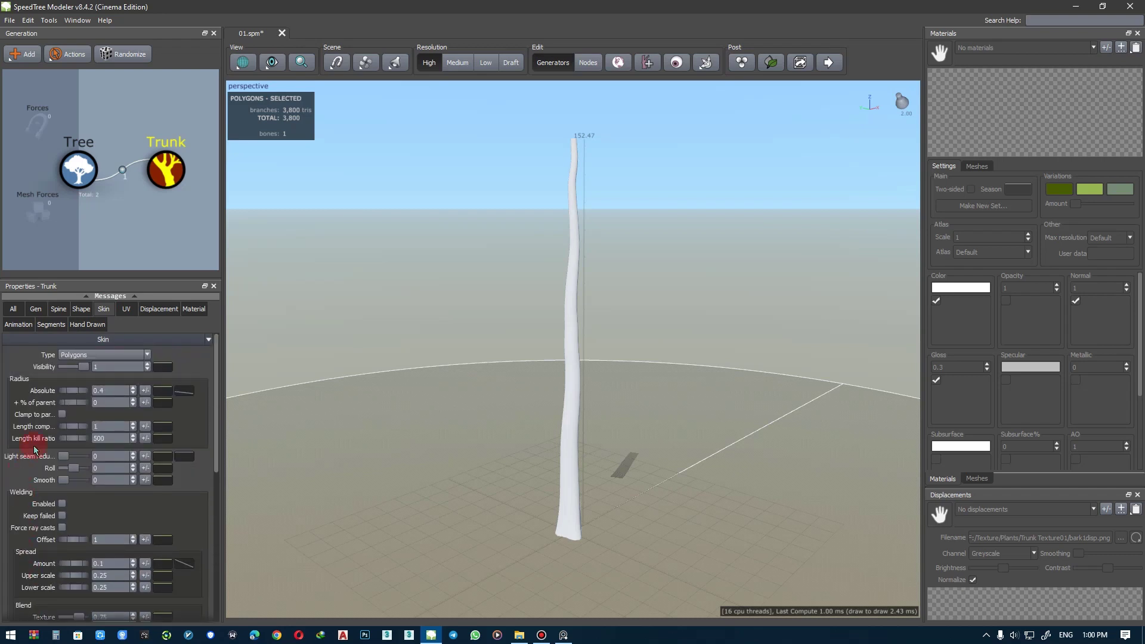
{"action": "left_click", "coordinate": [145, 394]}
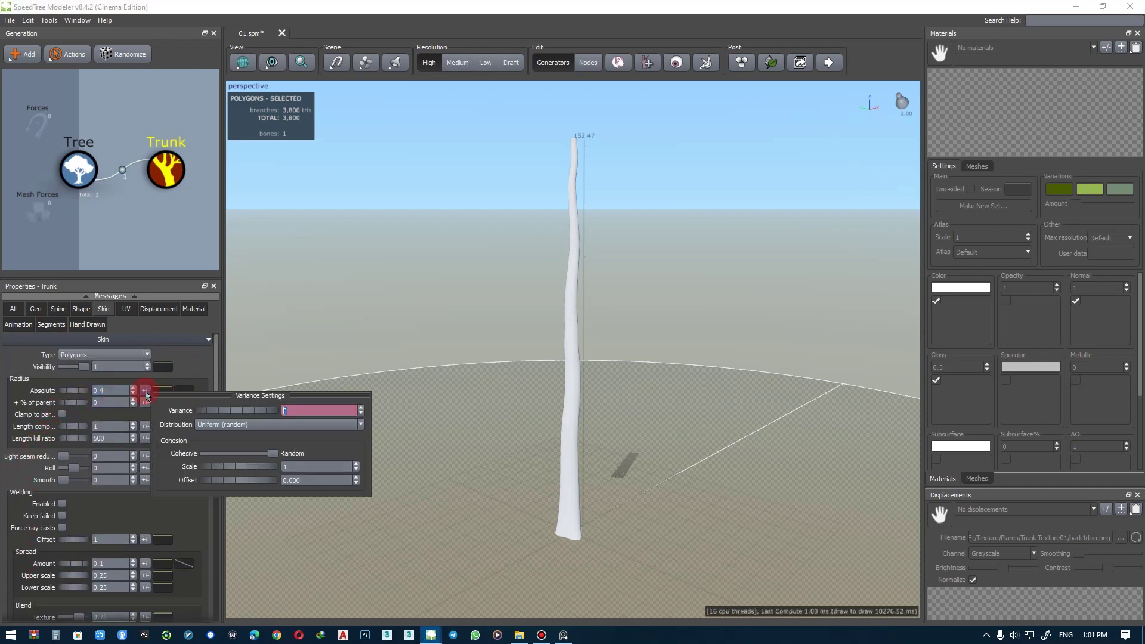
{"action": "left_click", "coordinate": [177, 384]}
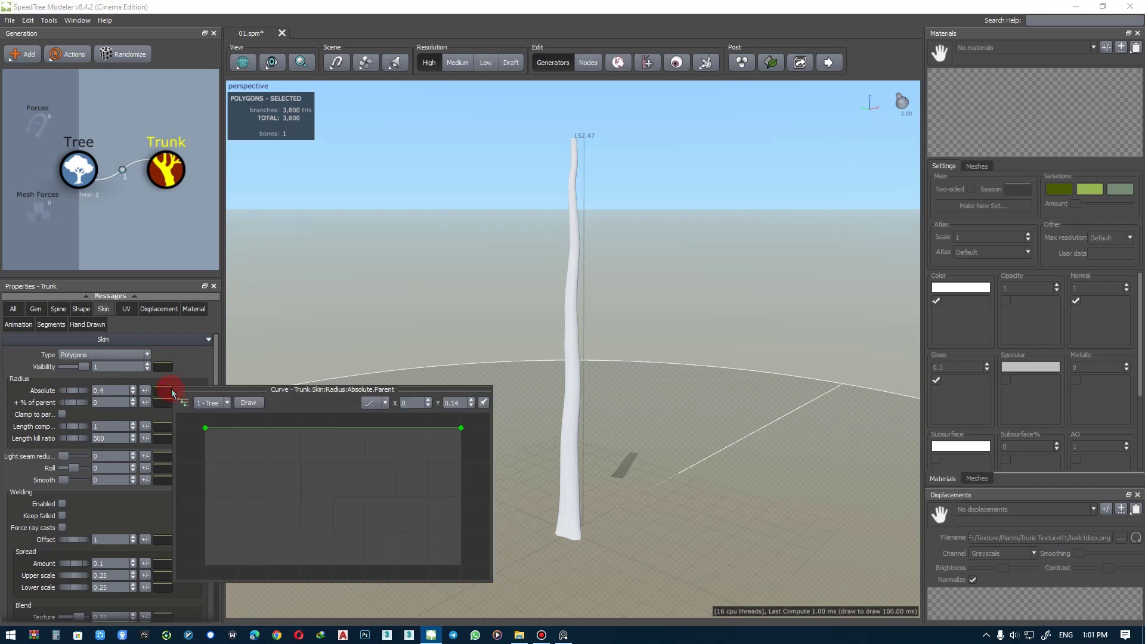
- Shape the radius curve from 0.379 at the base to 0.341 at the top
{"action": "left_click", "coordinate": [206, 428]}
{"action": "mouse_move", "coordinate": [207, 428]}
{"action": "left_mouse_down"}
{"action": "mouse_move", "coordinate": [215, 472]}
{"action": "mouse_move", "coordinate": [210, 447]}
{"action": "left_mouse_up"}
{"action": "left_click_drag", "start_coordinate": [463, 428], "coordinate": [460, 444]}
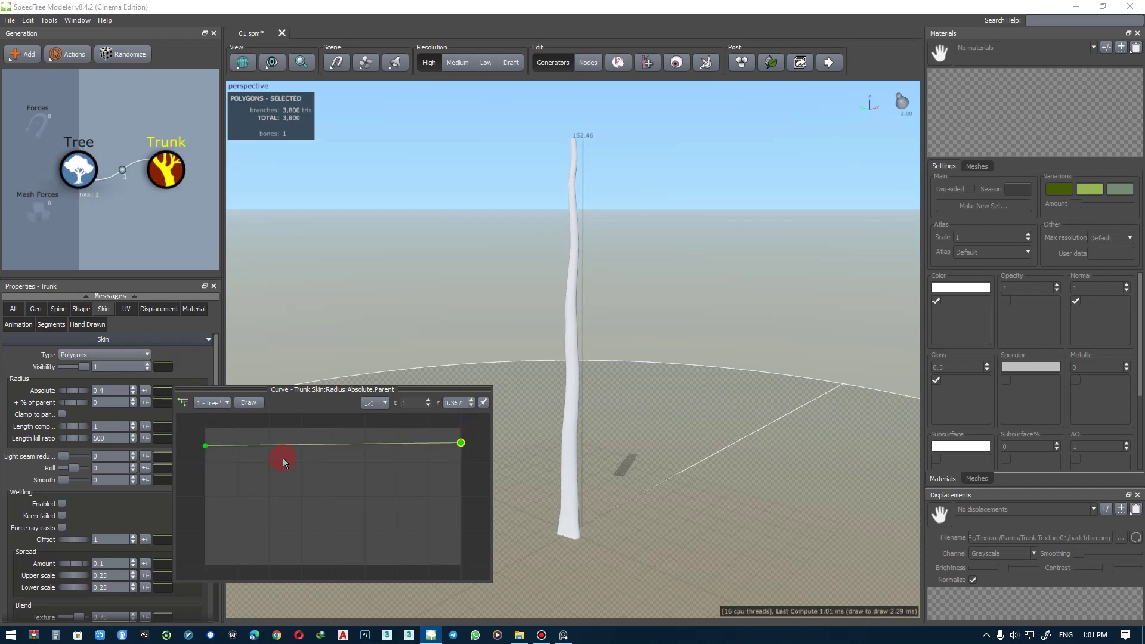
{"action": "left_click_drag", "start_coordinate": [205, 446], "coordinate": [209, 436]}
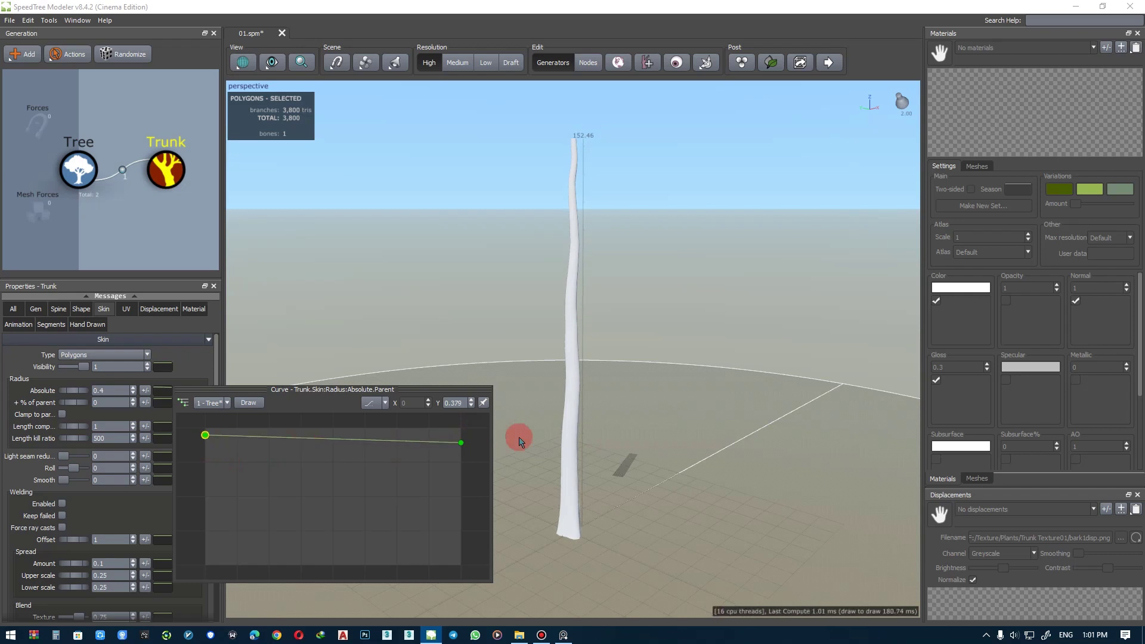
{"action": "left_click_drag", "start_coordinate": [463, 442], "coordinate": [360, 448]}
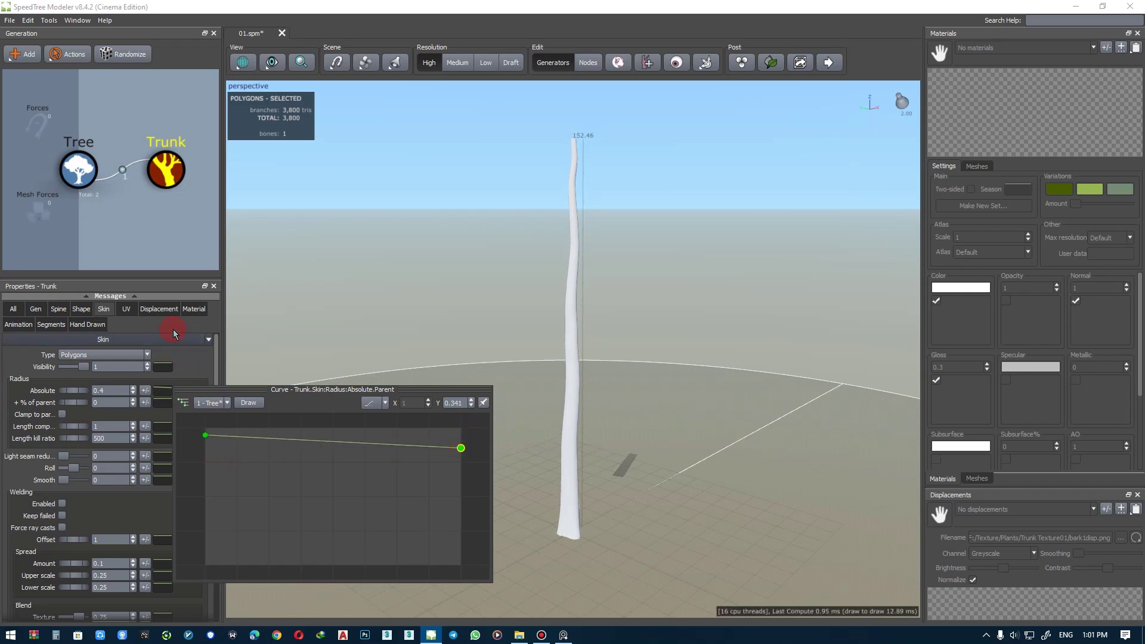
- Lower the trunk's late spine noise amount to 0.2 for a straighter trunk
{"action": "left_click", "coordinate": [58, 309]}
{"action": "scroll", "coordinate": [21, 492], "scroll_direction": "down", "scroll_amount": 3}
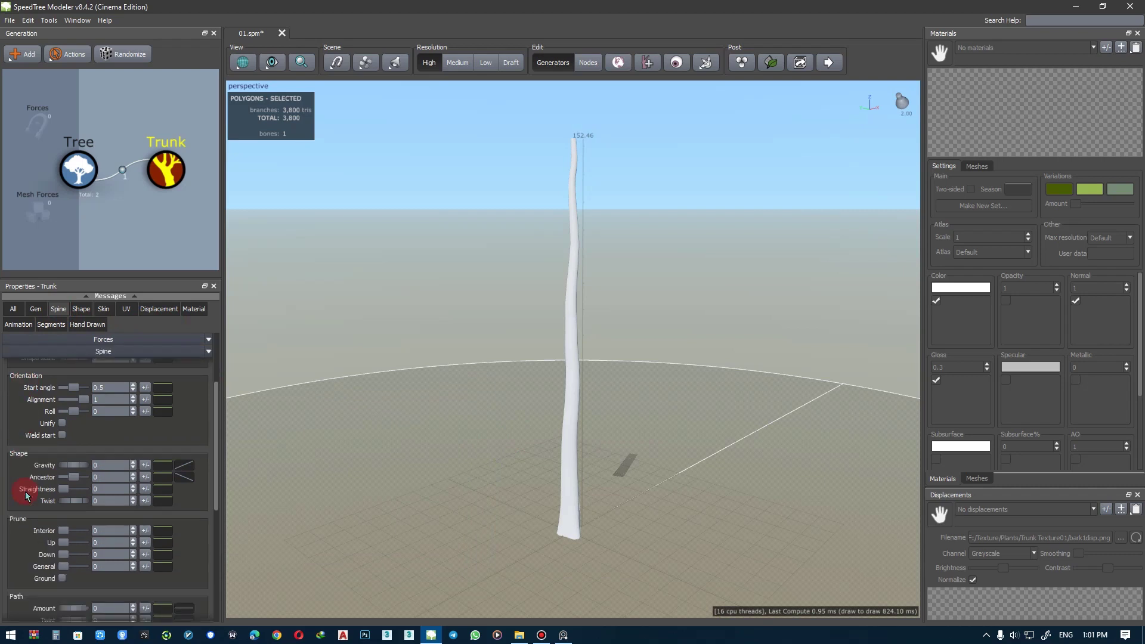
{"action": "scroll", "coordinate": [21, 492], "scroll_direction": "down", "scroll_amount": 2}
{"action": "scroll", "coordinate": [20, 493], "scroll_direction": "down", "scroll_amount": 3}
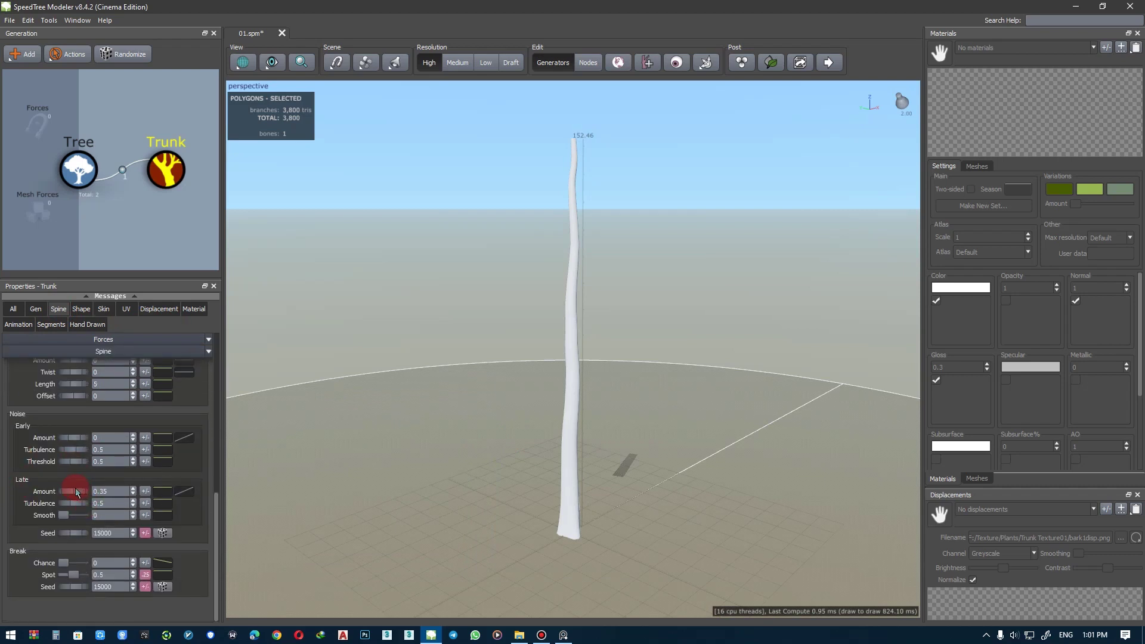
{"action": "left_click_drag", "start_coordinate": [75, 490], "coordinate": [66, 490]}
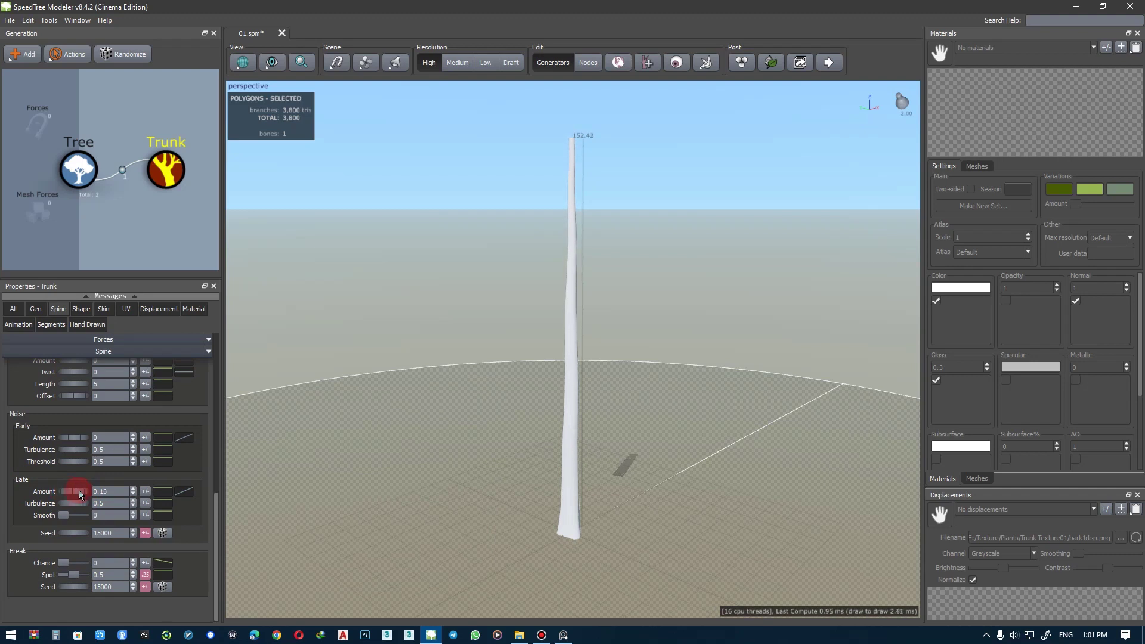
{"action": "mouse_move", "coordinate": [78, 490]}
{"action": "left_mouse_down"}
{"action": "mouse_move", "coordinate": [67, 491]}
{"action": "mouse_move", "coordinate": [76, 490]}
{"action": "left_mouse_up"}
{"action": "double_click", "coordinate": [124, 492]}
{"action": "type", "text": "0.2"}
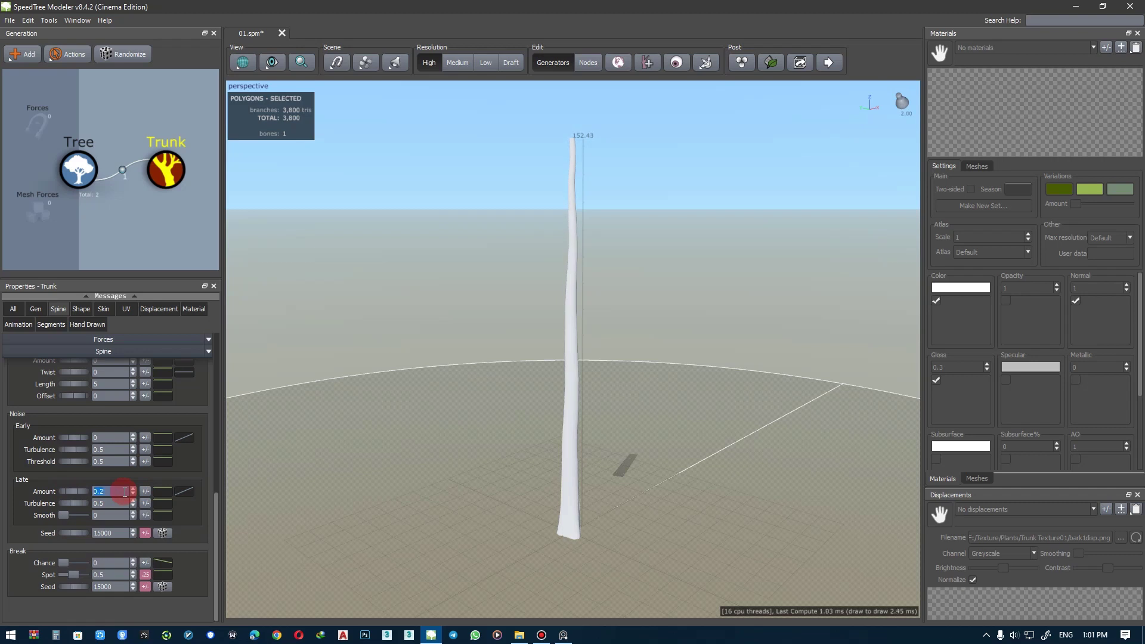
{"action": "left_click", "coordinate": [500, 369]}
{"action": "mouse_move", "coordinate": [497, 367]}
{"action": "left_mouse_down"}
{"action": "mouse_move", "coordinate": [486, 371]}
{"action": "mouse_move", "coordinate": [741, 356]}
{"action": "mouse_move", "coordinate": [595, 370]}
{"action": "left_mouse_up"}
{"action": "left_click", "coordinate": [169, 169]}
{"action": "left_click", "coordinate": [57, 310]}
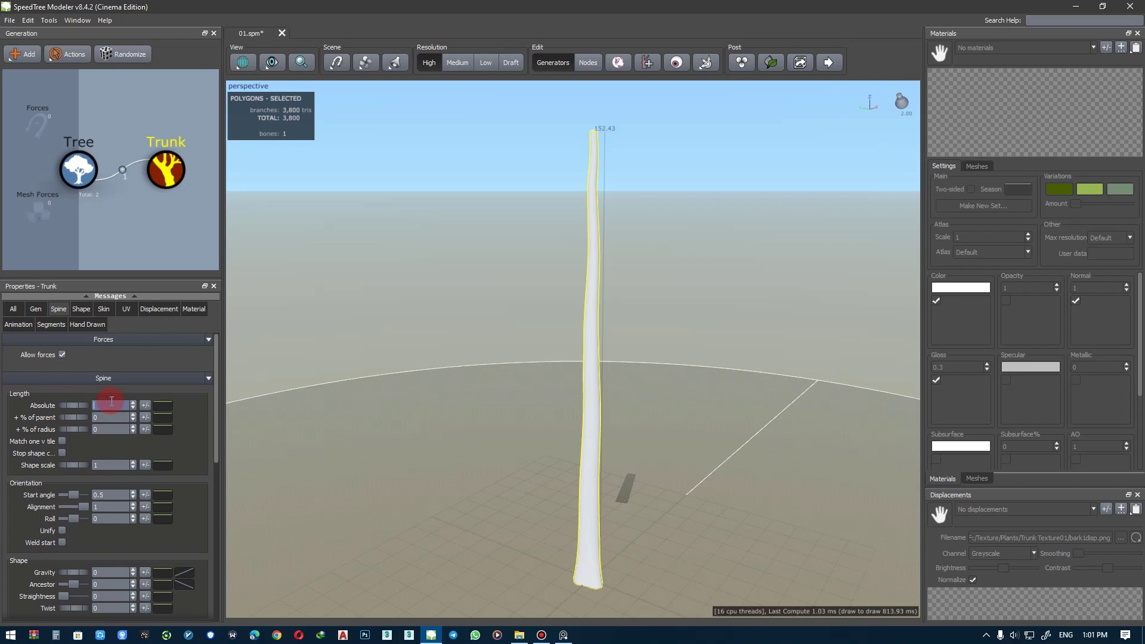
{"action": "type", "text": "4"}
- Shorten the trunk's spine length and set its absolute skin radius to 0.33
{"action": "key", "text": "Return"}
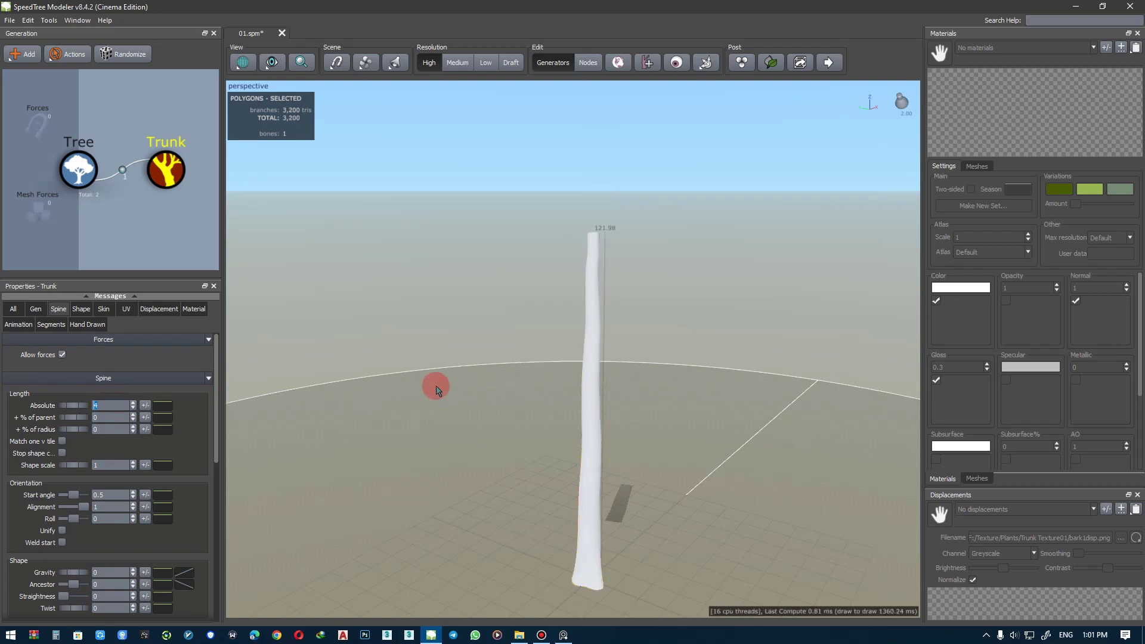
{"action": "mouse_move", "coordinate": [435, 386]}
{"action": "left_mouse_down"}
{"action": "mouse_move", "coordinate": [483, 368]}
{"action": "mouse_move", "coordinate": [361, 352]}
{"action": "mouse_move", "coordinate": [448, 353]}
{"action": "mouse_move", "coordinate": [417, 353]}
{"action": "left_mouse_up"}
{"action": "left_click", "coordinate": [110, 310]}
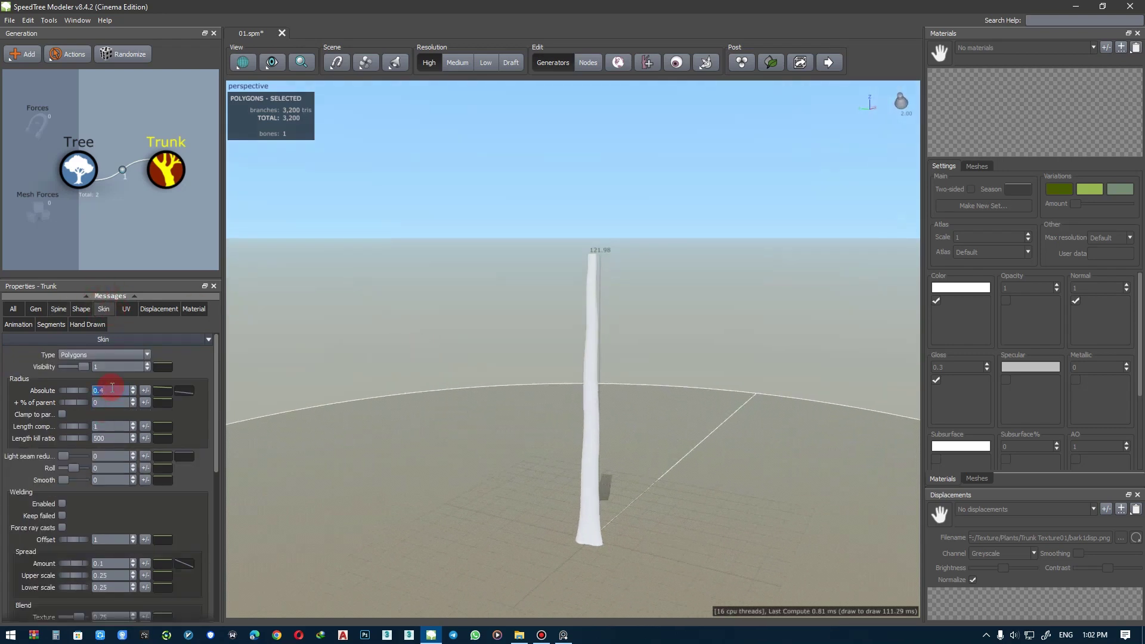
{"action": "key", "text": "Return"}
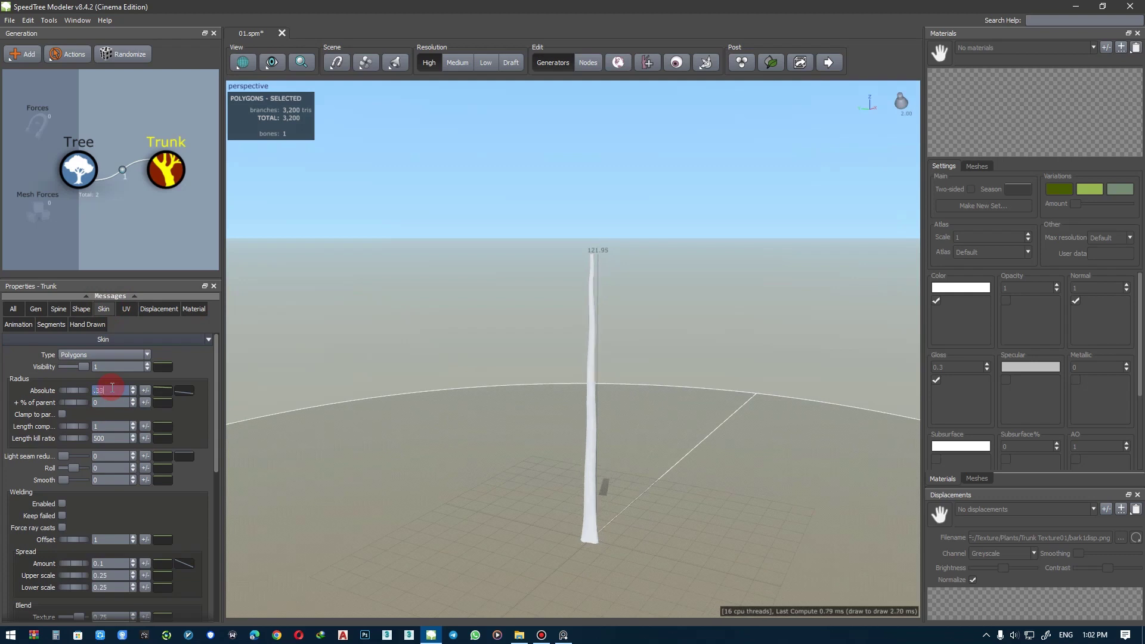
{"action": "key", "text": "Return"}
{"action": "left_click", "coordinate": [439, 327]}
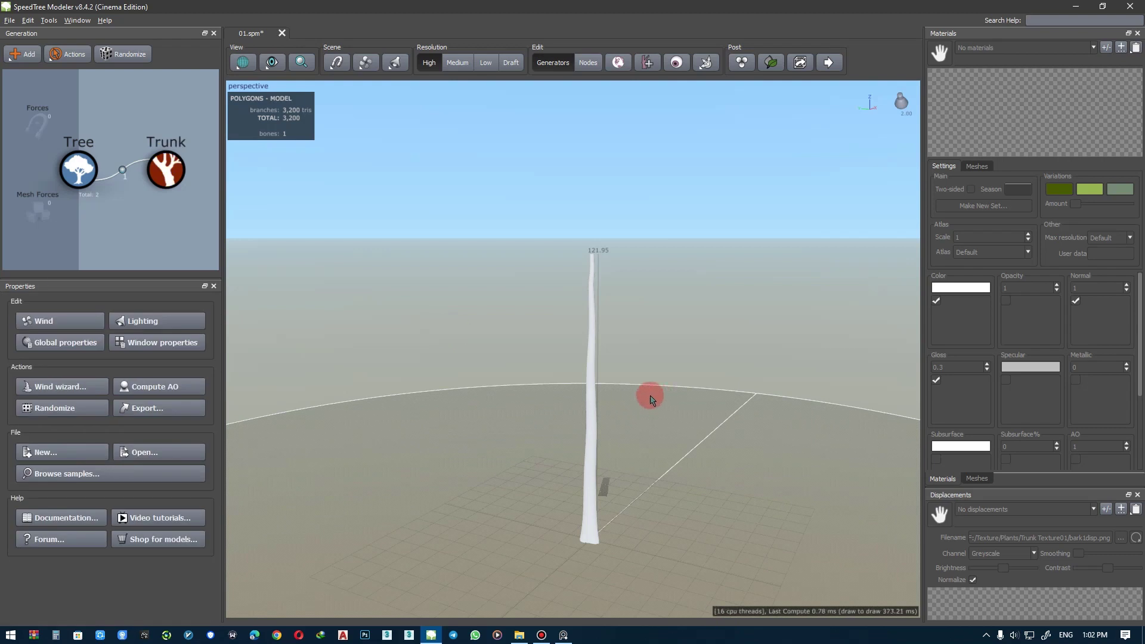
{"action": "mouse_move", "coordinate": [649, 396]}
{"action": "left_mouse_down"}
{"action": "mouse_move", "coordinate": [519, 391]}
{"action": "mouse_move", "coordinate": [567, 386]}
{"action": "left_mouse_up"}
{"action": "left_click", "coordinate": [166, 169]}
- Add Big Branches to the trunk with a generation frequency of 8
{"action": "right_click", "coordinate": [161, 169]}
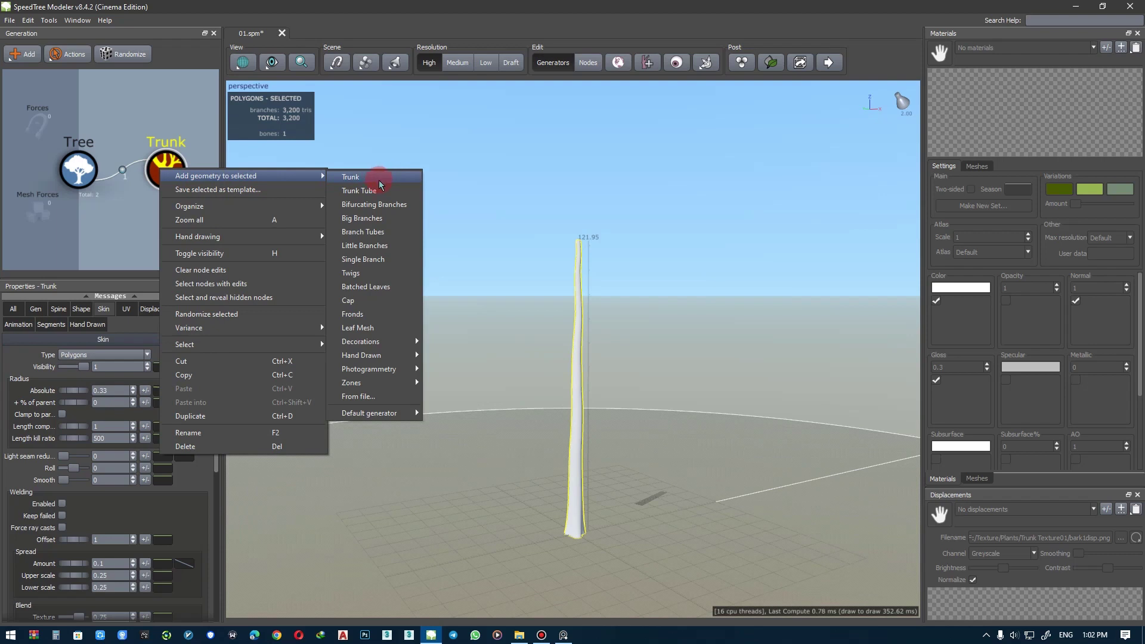
{"action": "left_click", "coordinate": [367, 218]}
{"action": "mouse_move", "coordinate": [537, 328]}
{"action": "left_mouse_down"}
{"action": "mouse_move", "coordinate": [455, 328]}
{"action": "mouse_move", "coordinate": [644, 328]}
{"action": "mouse_move", "coordinate": [493, 328]}
{"action": "mouse_move", "coordinate": [512, 333]}
{"action": "left_mouse_up"}
{"action": "left_click", "coordinate": [36, 309]}
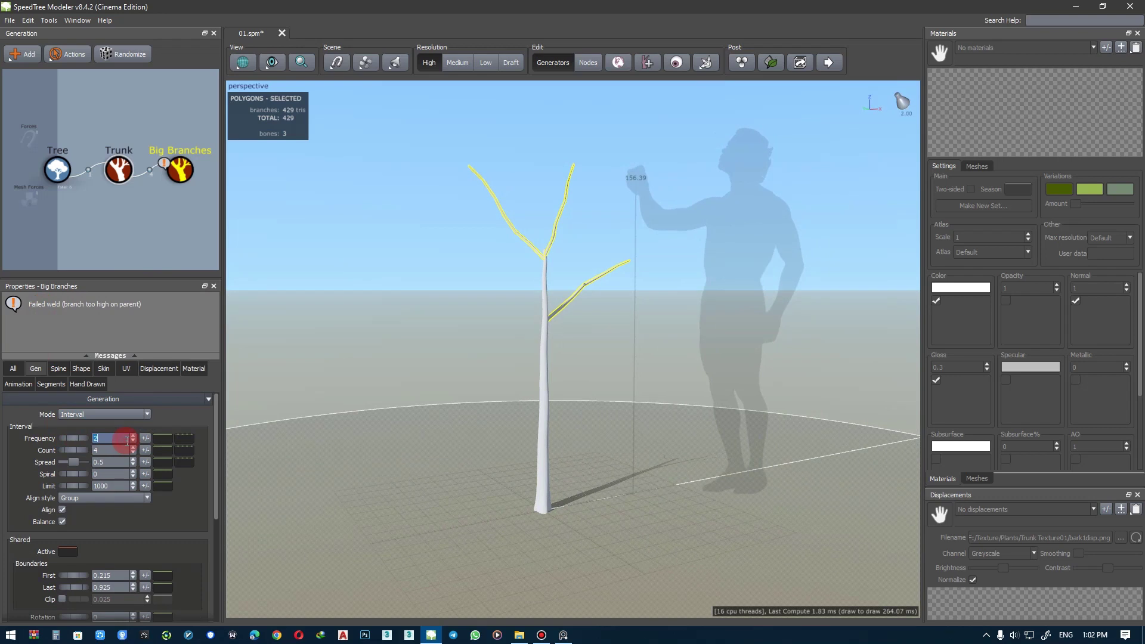
{"action": "type", "text": "5"}
{"action": "key", "text": "Return"}
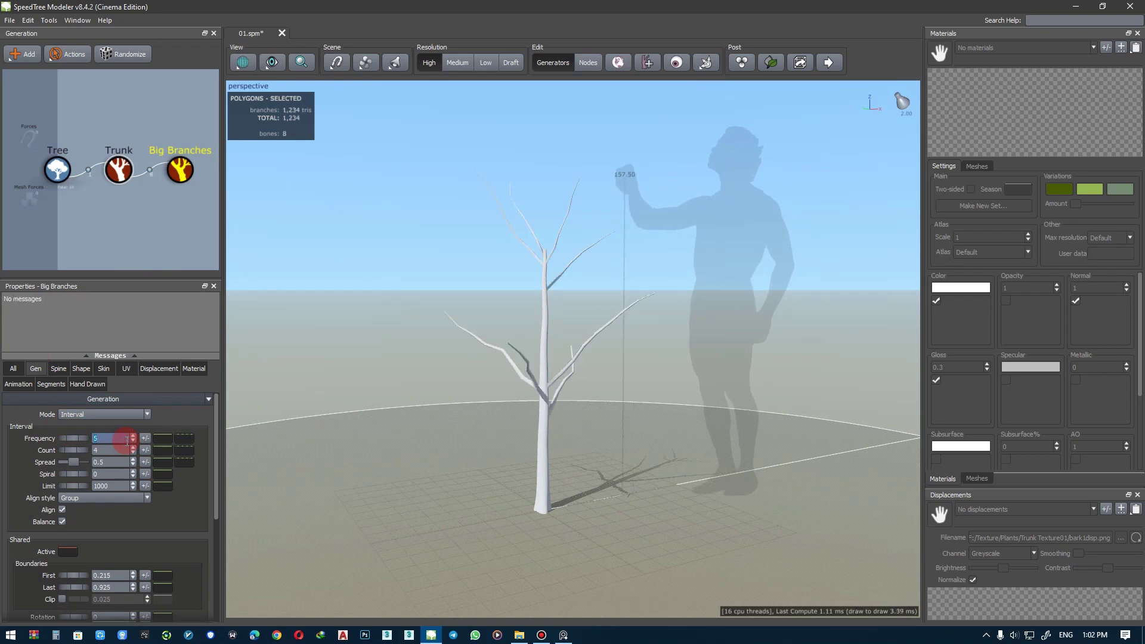
{"action": "type", "text": "8"}
{"action": "key", "text": "Return"}
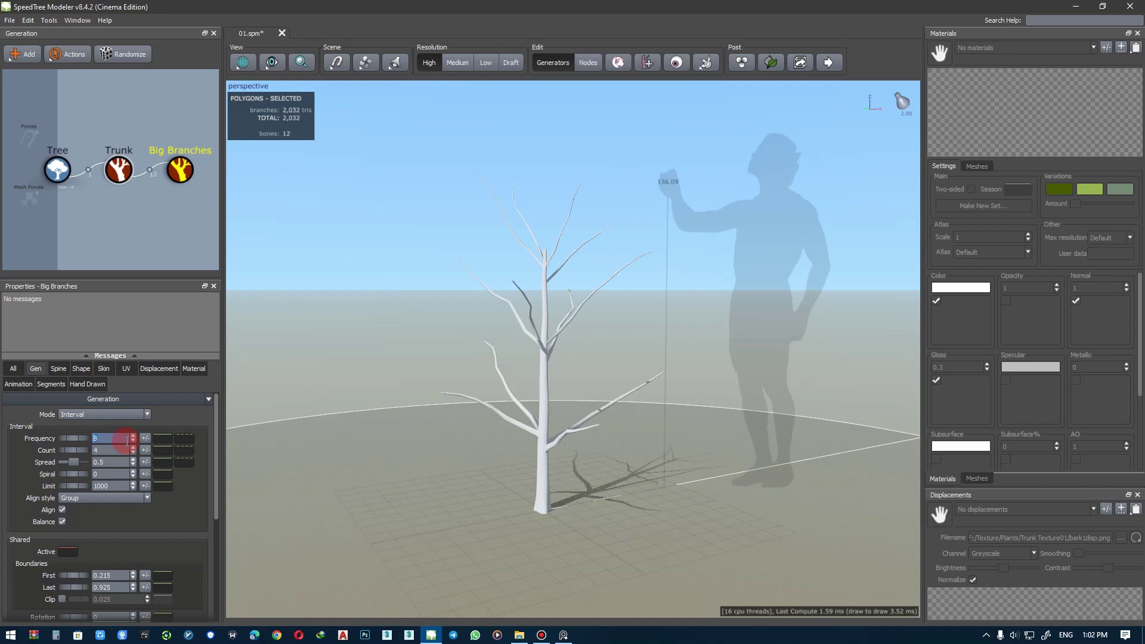
- Set the big branches' Extend parent option to Any
{"action": "mouse_move", "coordinate": [525, 326]}
{"action": "left_mouse_down"}
{"action": "mouse_move", "coordinate": [627, 334]}
{"action": "mouse_move", "coordinate": [475, 322]}
{"action": "mouse_move", "coordinate": [547, 327]}
{"action": "left_mouse_up"}
{"action": "scroll", "coordinate": [18, 486], "scroll_direction": "down", "scroll_amount": 3}
{"action": "scroll", "coordinate": [104, 497], "scroll_direction": "down", "scroll_amount": 2}
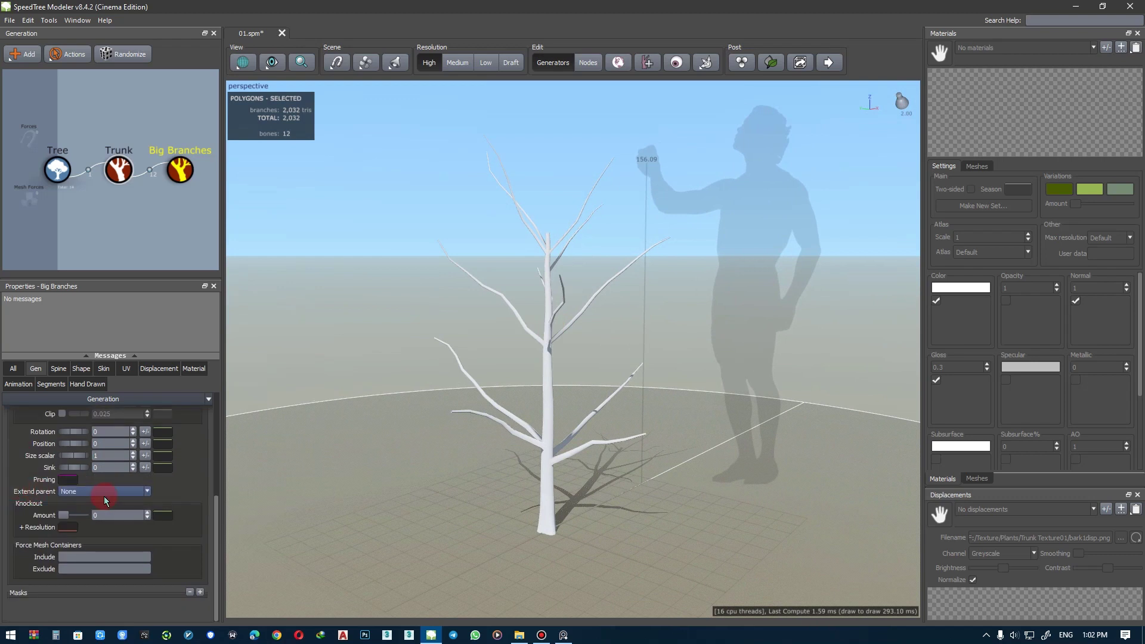
{"action": "left_click", "coordinate": [106, 498]}
{"action": "left_click", "coordinate": [88, 507]}
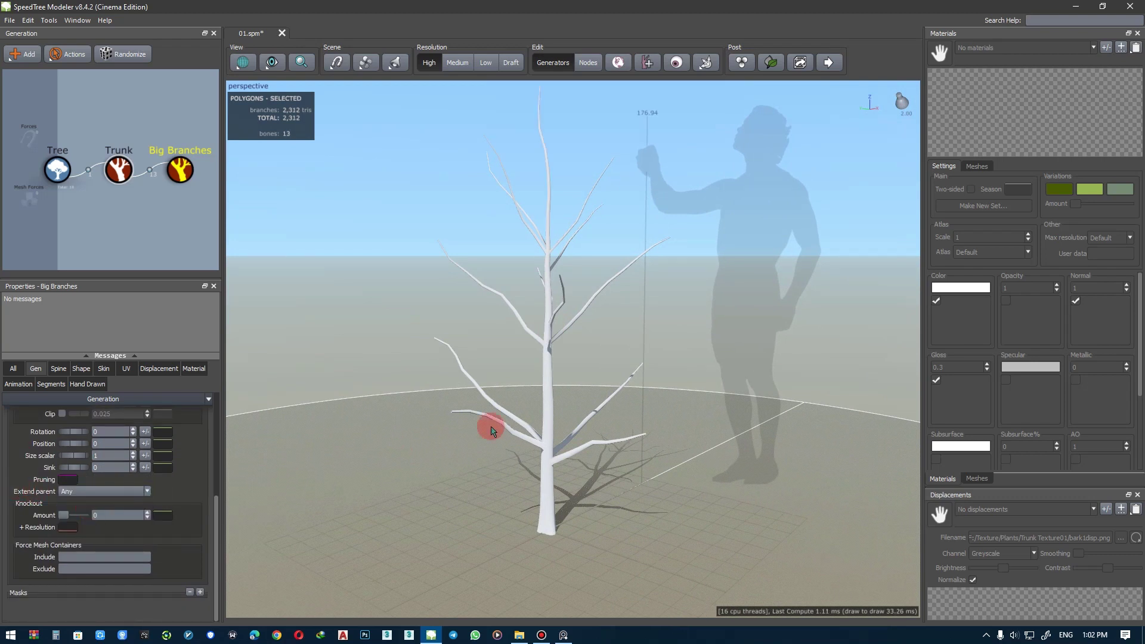
{"action": "mouse_move", "coordinate": [490, 430]}
{"action": "left_mouse_down"}
{"action": "mouse_move", "coordinate": [525, 384]}
{"action": "mouse_move", "coordinate": [427, 391]}
{"action": "left_mouse_up"}
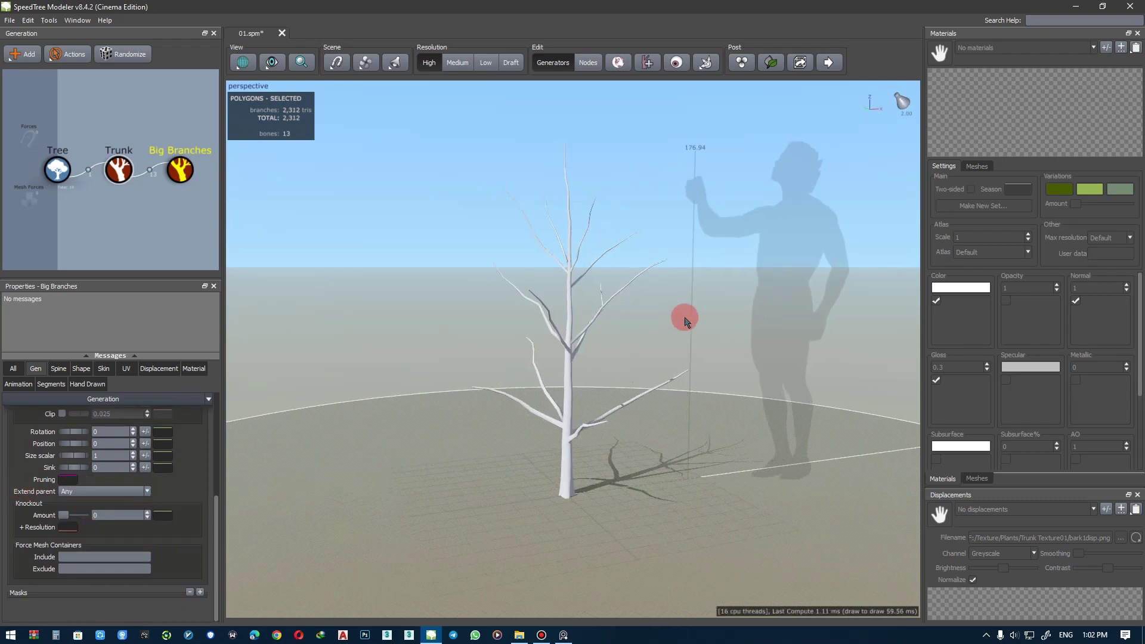
{"action": "mouse_move", "coordinate": [685, 322]}
{"action": "left_mouse_down"}
{"action": "mouse_move", "coordinate": [593, 322]}
{"action": "mouse_move", "coordinate": [754, 327]}
{"action": "mouse_move", "coordinate": [703, 321]}
{"action": "left_mouse_up"}
{"action": "left_click", "coordinate": [51, 385]}
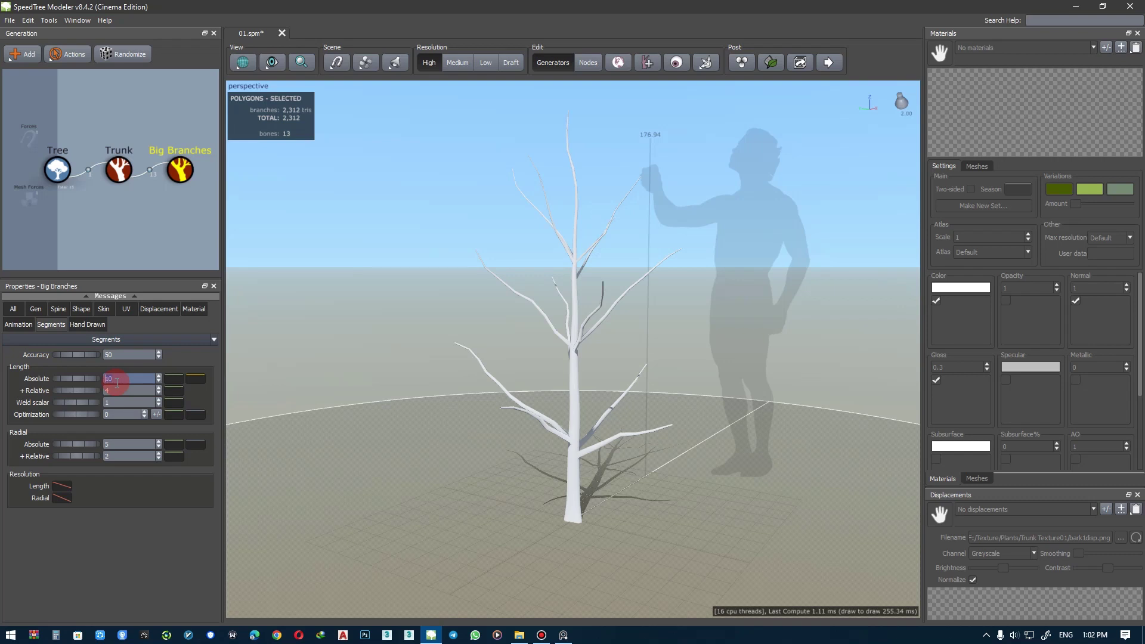
- Set the big branches' length segments to 15 absolute and 10 relative
{"action": "scroll", "coordinate": [582, 352], "scroll_direction": "up", "scroll_amount": 2}
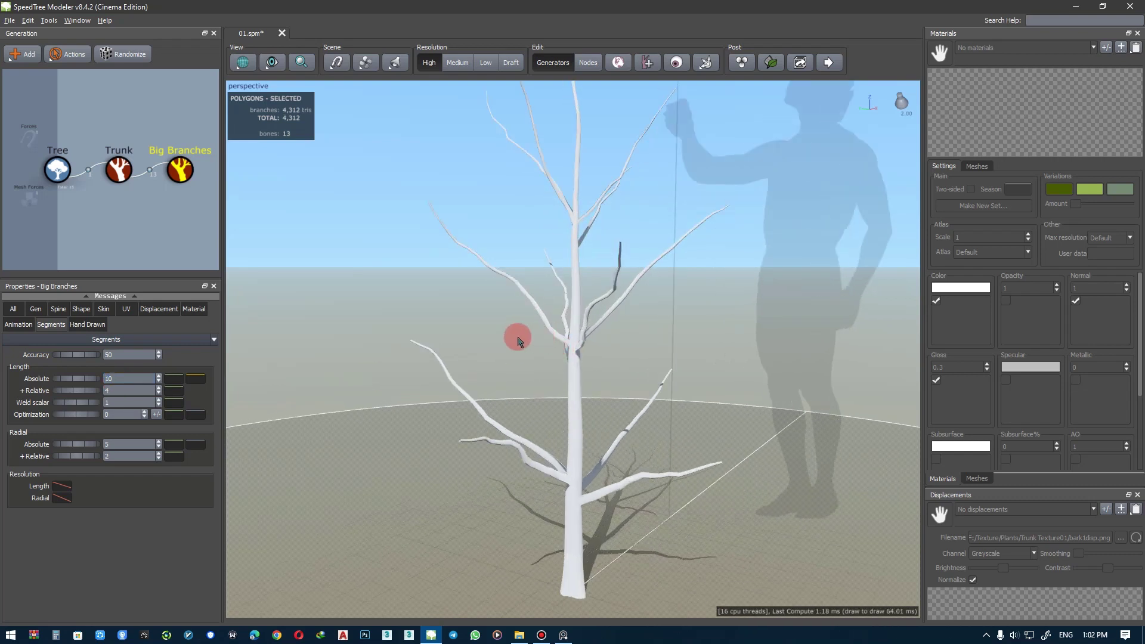
{"action": "scroll", "coordinate": [478, 337], "scroll_direction": "up", "scroll_amount": 1}
{"action": "scroll", "coordinate": [476, 343], "scroll_direction": "up", "scroll_amount": 1}
{"action": "scroll", "coordinate": [497, 346], "scroll_direction": "up", "scroll_amount": 1}
{"action": "scroll", "coordinate": [524, 347], "scroll_direction": "up", "scroll_amount": 1}
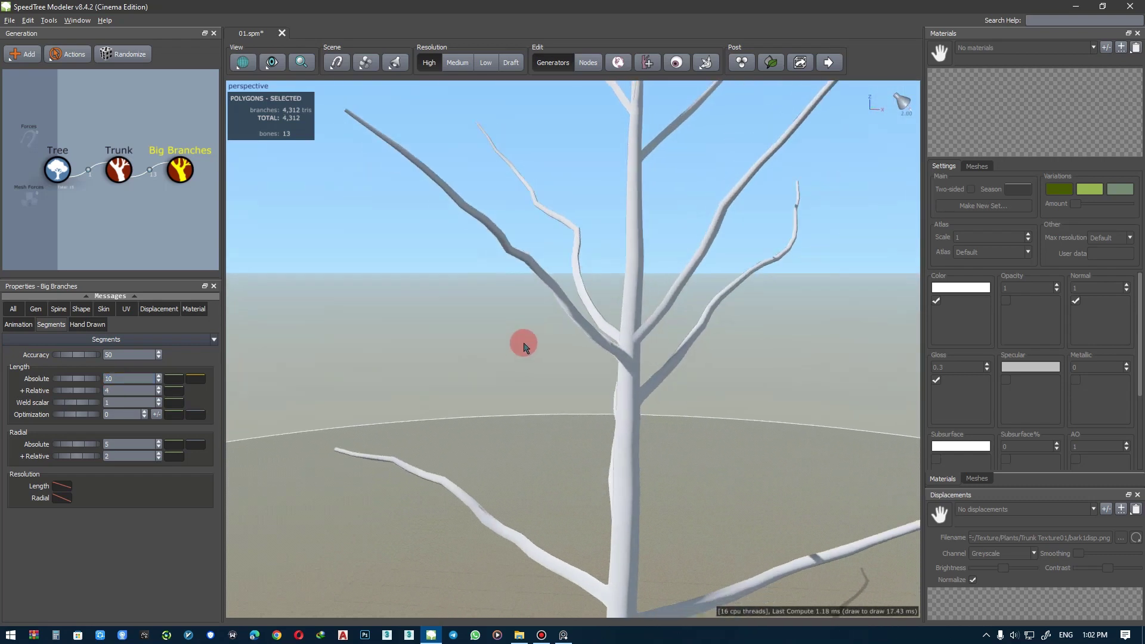
{"action": "scroll", "coordinate": [524, 347], "scroll_direction": "up", "scroll_amount": 1}
{"action": "double_click", "coordinate": [123, 377]}
{"action": "type", "text": "20"}
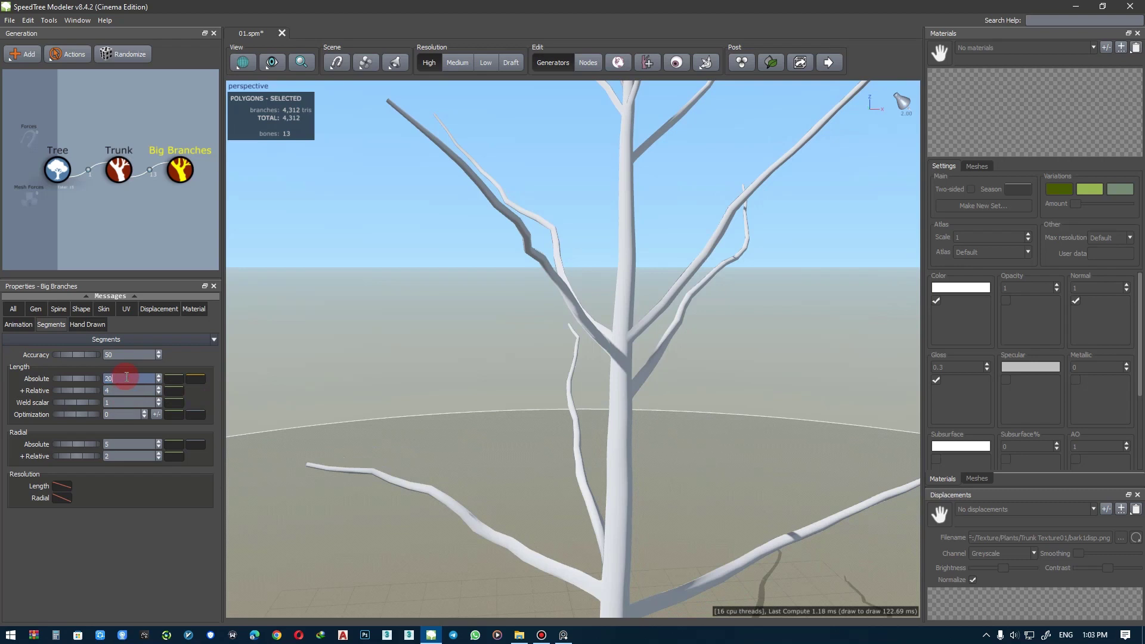
{"action": "type", "text": "15"}
{"action": "key", "text": "Return"}
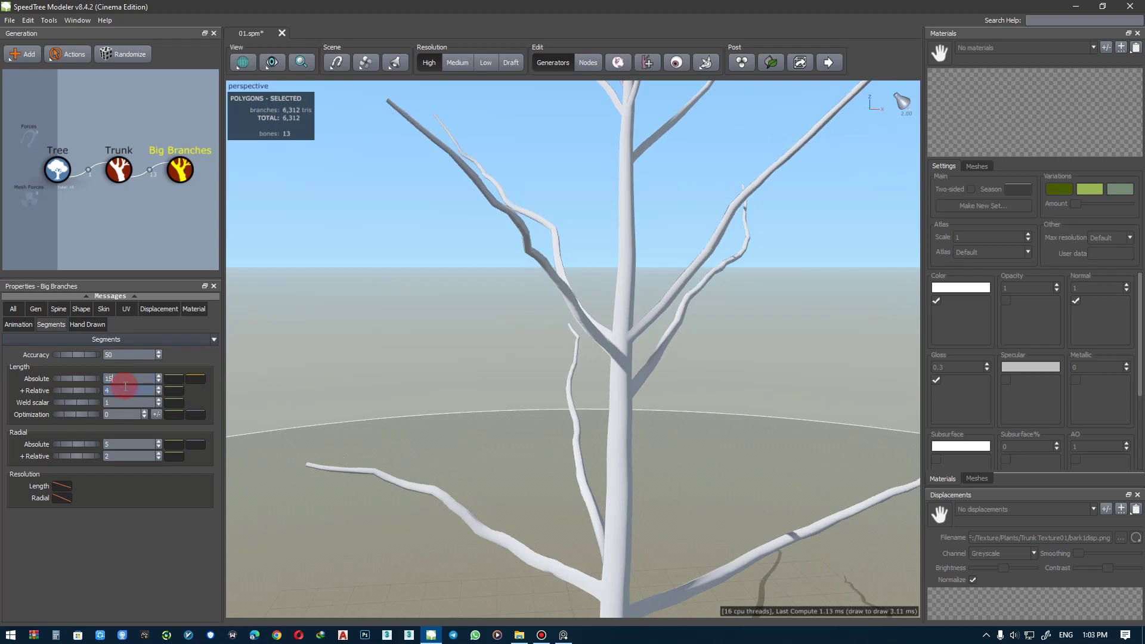
{"action": "key", "text": "Return"}
{"action": "type", "text": "0"}
{"action": "key", "text": "Return"}
{"action": "type", "text": "0"}
{"action": "key", "text": "Return"}
- Set the big branches' radial segments to 10 absolute
{"action": "left_click", "coordinate": [120, 442]}
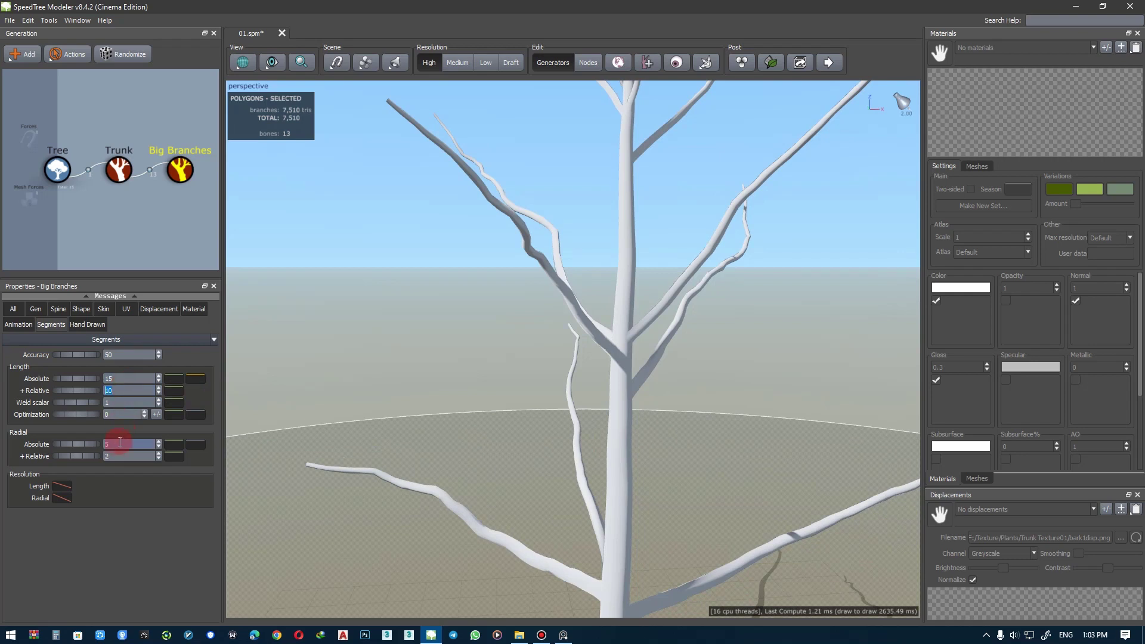
{"action": "type", "text": "10"}
{"action": "key", "text": "Return"}
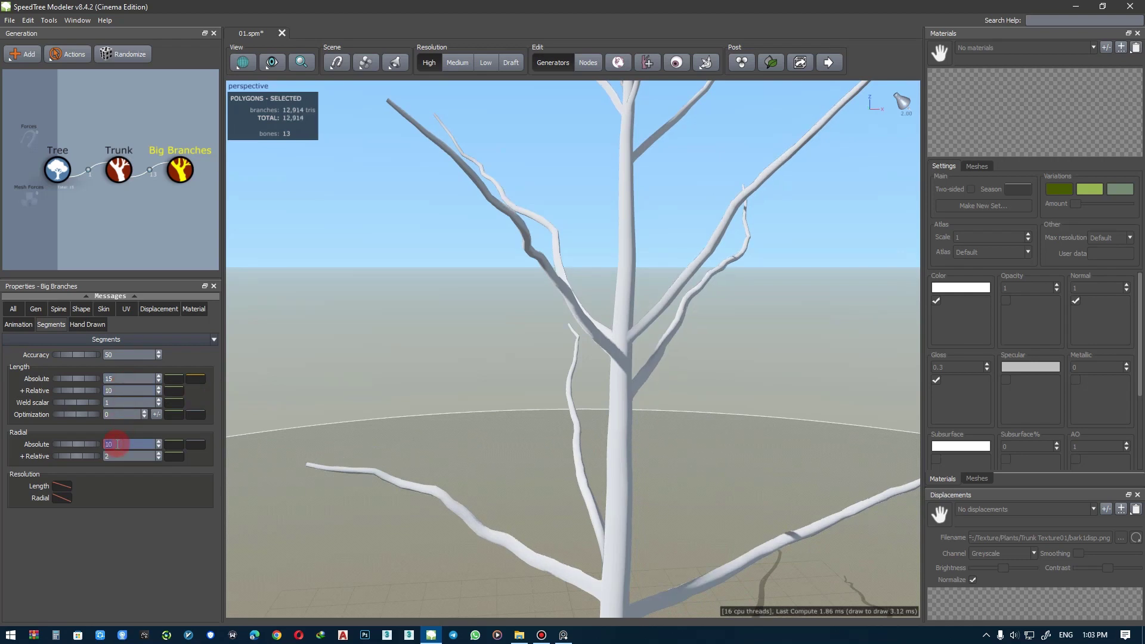
{"action": "type", "text": "5"}
{"action": "key", "text": "Return"}
{"action": "key", "text": "Return"}
- Deselect the branches and frame the whole tree in the top, front and side views
{"action": "left_click", "coordinate": [391, 345]}
{"action": "left_click_drag", "start_coordinate": [391, 345], "coordinate": [547, 389]}
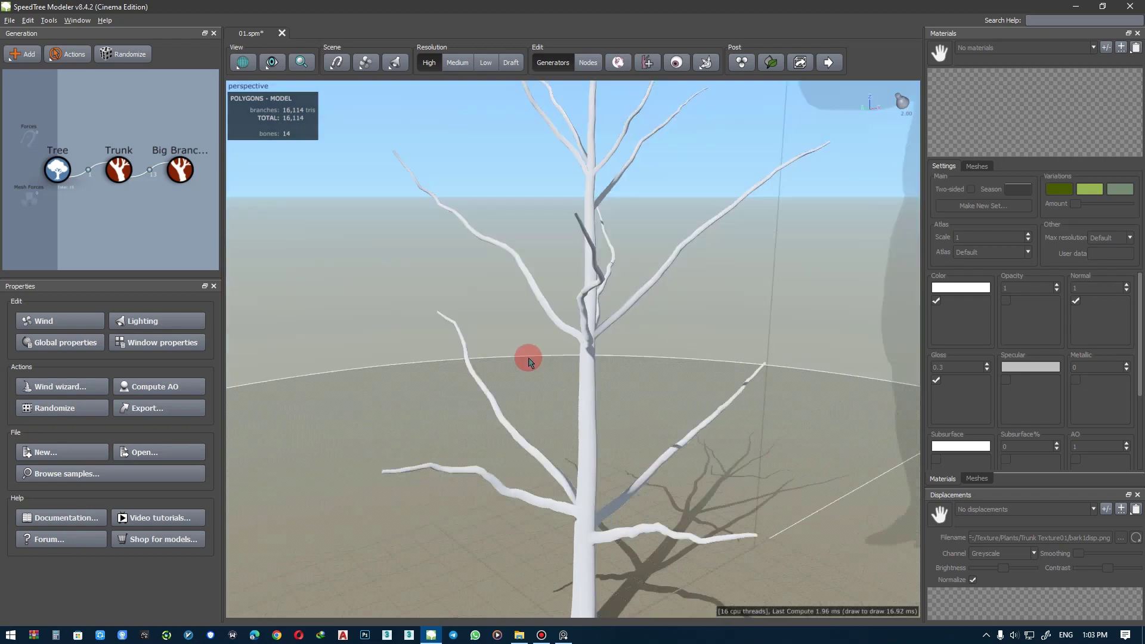
{"action": "key", "text": "space"}
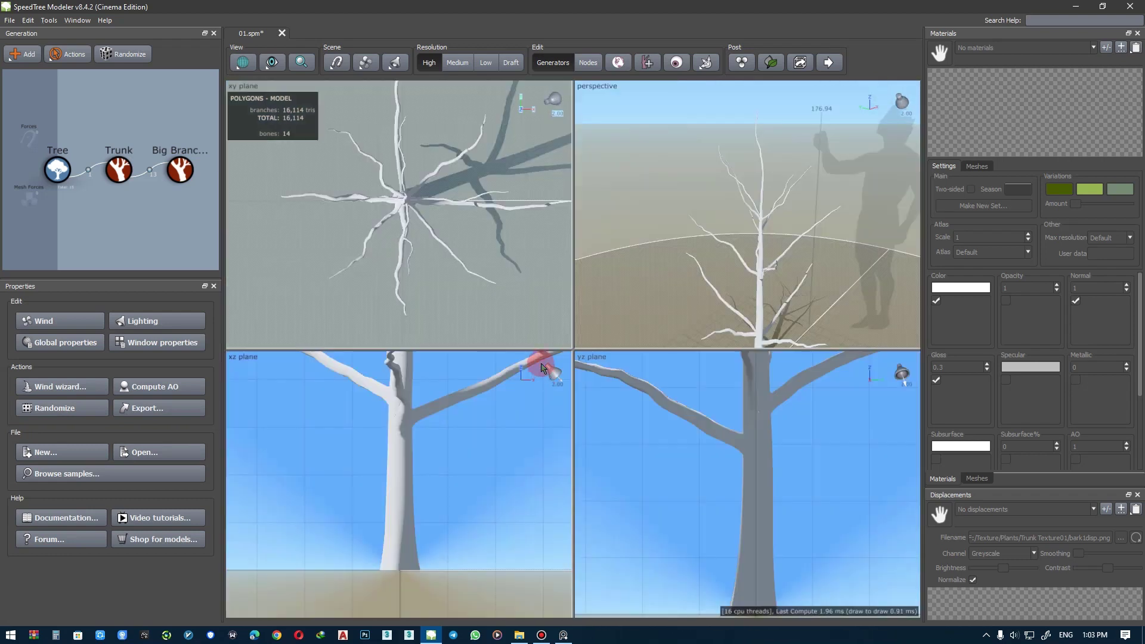
{"action": "left_click_drag", "start_coordinate": [550, 296], "coordinate": [500, 295]}
{"action": "left_click", "coordinate": [439, 360]}
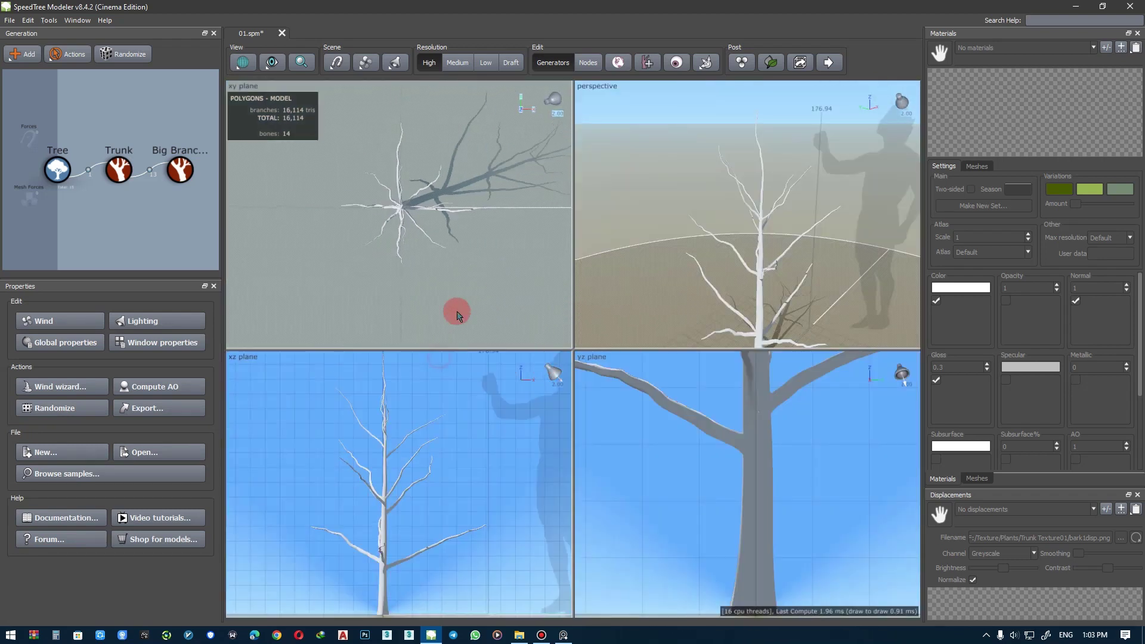
{"action": "left_click", "coordinate": [468, 250]}
{"action": "left_click", "coordinate": [627, 418]}
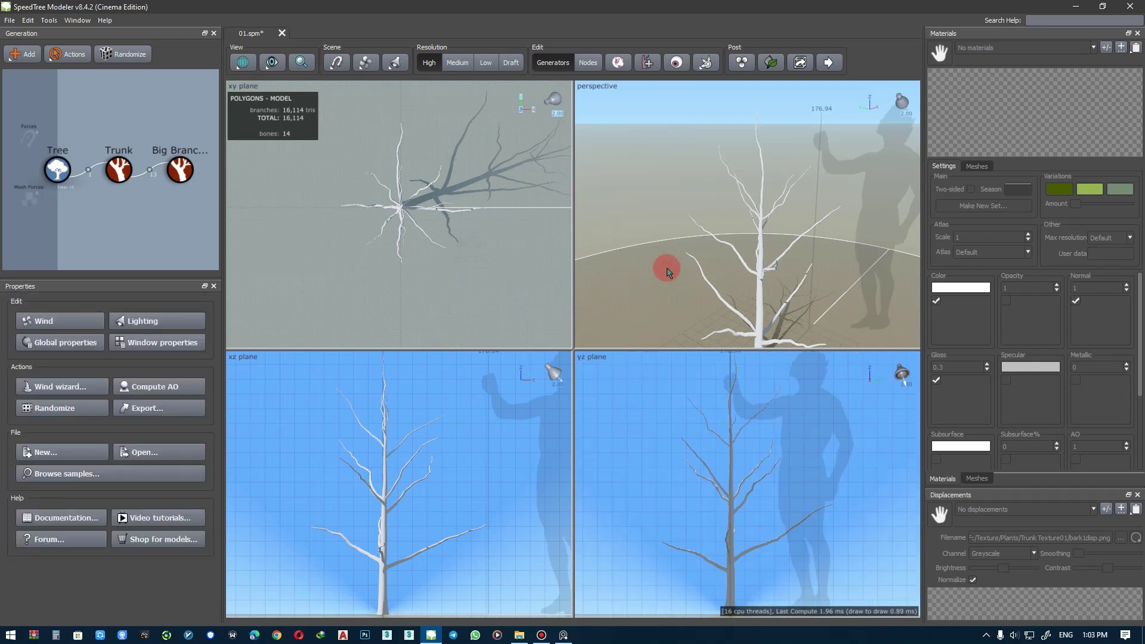
- Return to a single perspective view and move the camera closer to the tree
{"action": "left_click_drag", "start_coordinate": [667, 266], "coordinate": [667, 270]}
{"action": "key", "text": "space"}
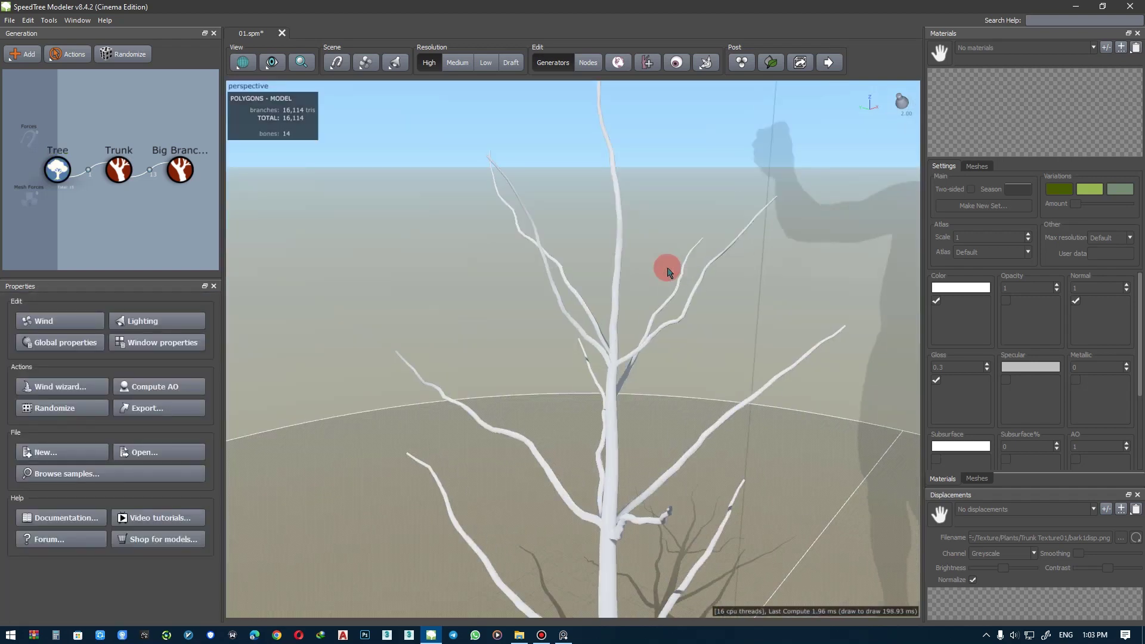
{"action": "mouse_move", "coordinate": [646, 352]}
{"action": "left_mouse_down"}
{"action": "mouse_move", "coordinate": [615, 270]}
{"action": "mouse_move", "coordinate": [630, 322]}
{"action": "mouse_move", "coordinate": [644, 316]}
{"action": "mouse_move", "coordinate": [600, 310]}
{"action": "left_mouse_up"}
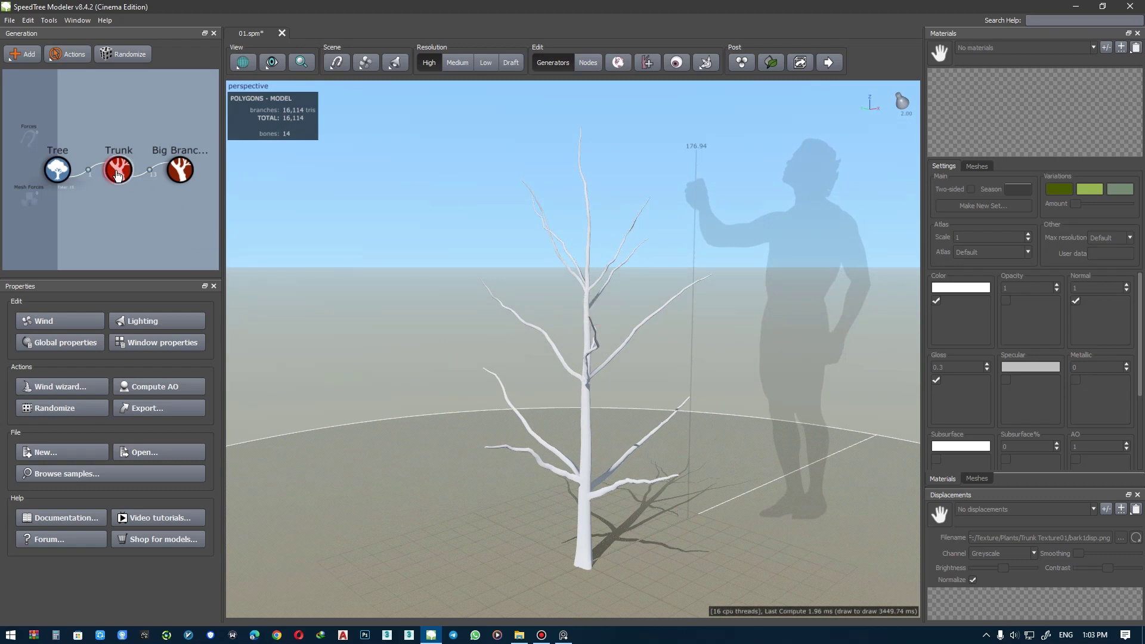
- Select the Big Branches generator and bring up its Spine noise settings
{"action": "left_click", "coordinate": [121, 192]}
{"action": "left_click", "coordinate": [375, 289]}
{"action": "left_click", "coordinate": [537, 396]}
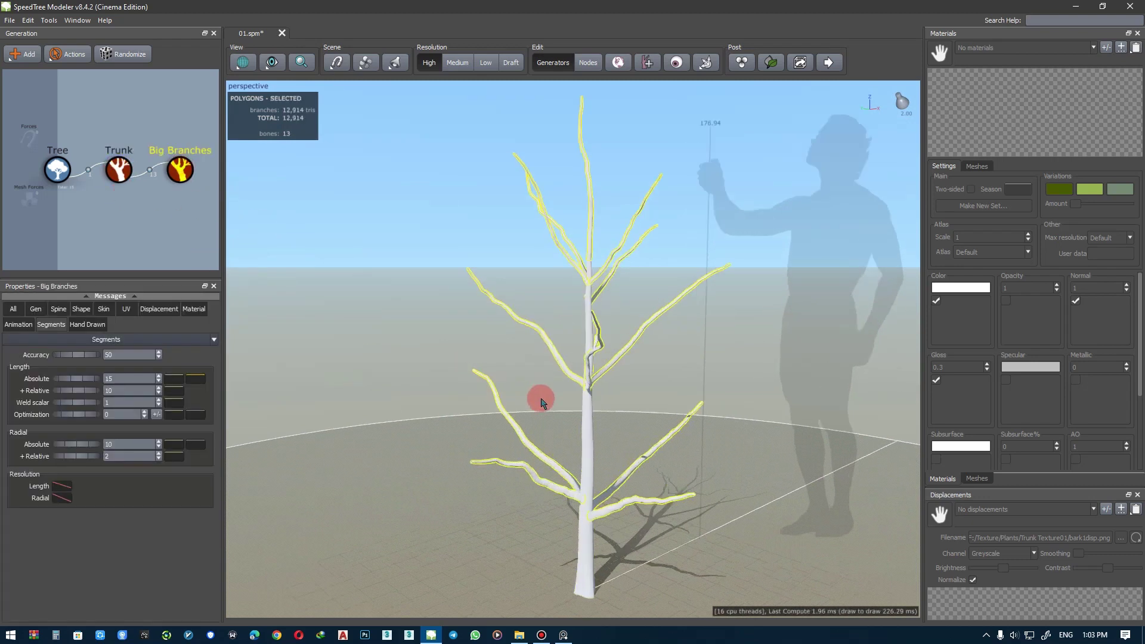
{"action": "mouse_move", "coordinate": [537, 396]}
{"action": "left_mouse_down"}
{"action": "mouse_move", "coordinate": [504, 396]}
{"action": "mouse_move", "coordinate": [619, 392]}
{"action": "mouse_move", "coordinate": [229, 396]}
{"action": "left_mouse_up"}
{"action": "left_click", "coordinate": [103, 309]}
{"action": "scroll", "coordinate": [26, 498], "scroll_direction": "down", "scroll_amount": 3}
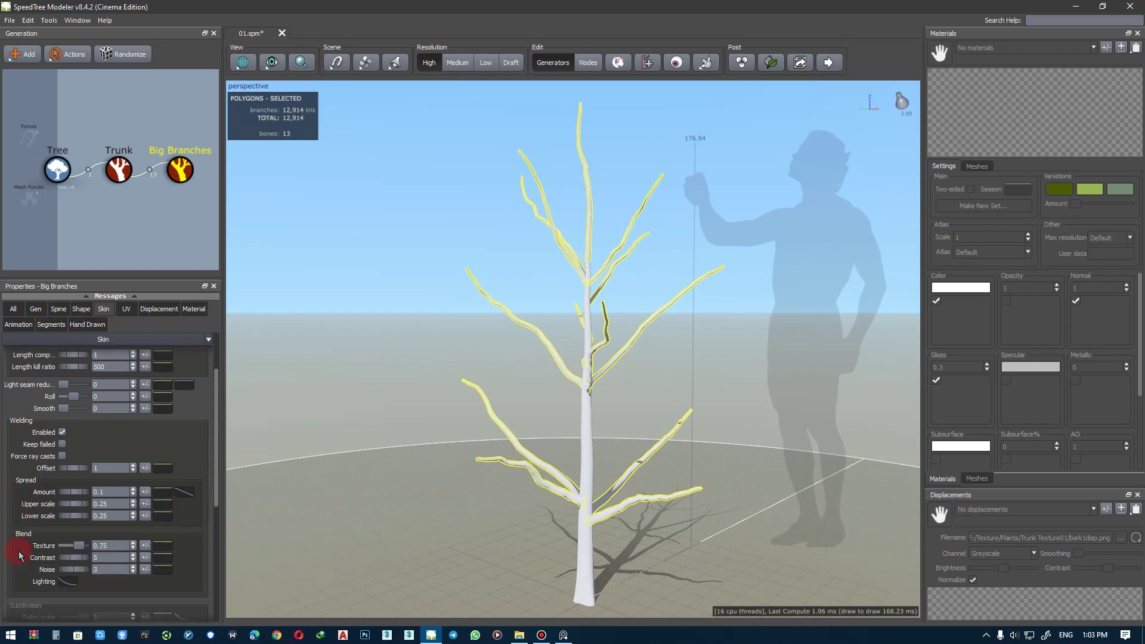
{"action": "scroll", "coordinate": [20, 545], "scroll_direction": "down", "scroll_amount": 3}
{"action": "scroll", "coordinate": [18, 549], "scroll_direction": "down", "scroll_amount": 2}
{"action": "scroll", "coordinate": [19, 549], "scroll_direction": "down", "scroll_amount": 1}
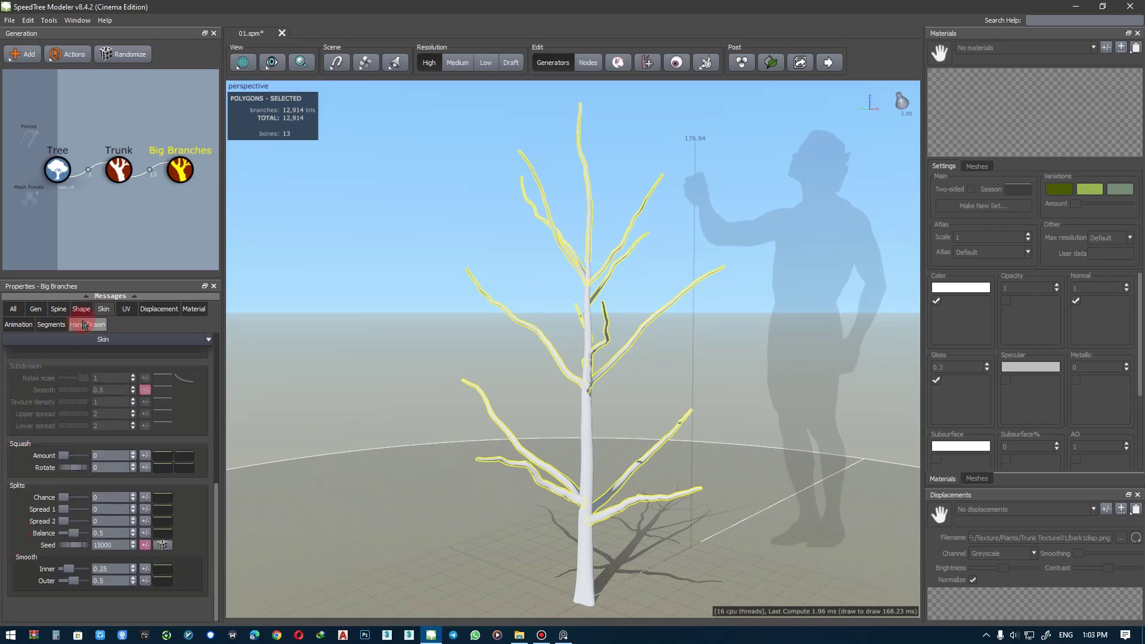
{"action": "left_click", "coordinate": [58, 310]}
{"action": "scroll", "coordinate": [21, 519], "scroll_direction": "down", "scroll_amount": 3}
{"action": "scroll", "coordinate": [18, 516], "scroll_direction": "down", "scroll_amount": 2}
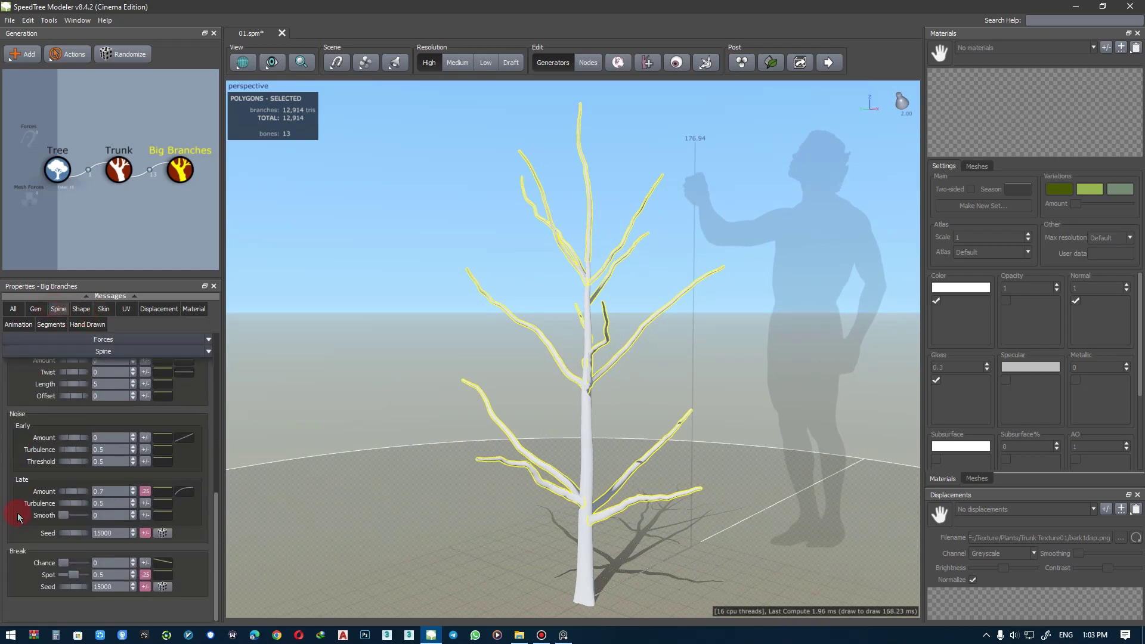
- Set the big branches' late noise amount to 0.63 with turbulence lowered to 0.5
{"action": "mouse_move", "coordinate": [77, 492]}
{"action": "left_mouse_down"}
{"action": "mouse_move", "coordinate": [48, 492]}
{"action": "mouse_move", "coordinate": [58, 492]}
{"action": "left_mouse_up"}
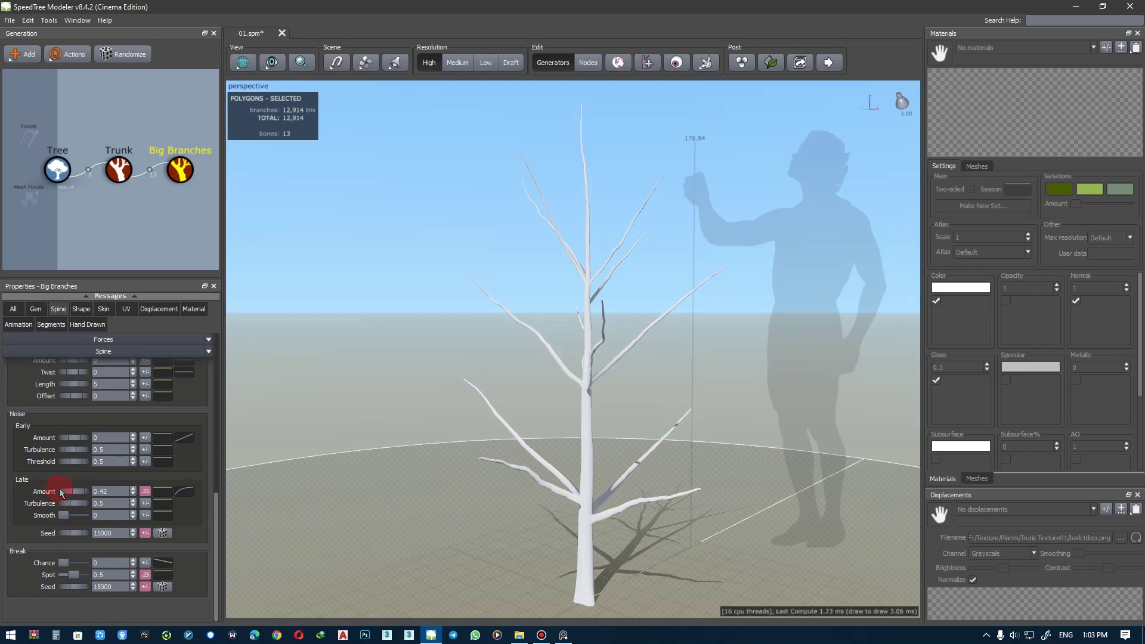
{"action": "type", "text": "0.2"}
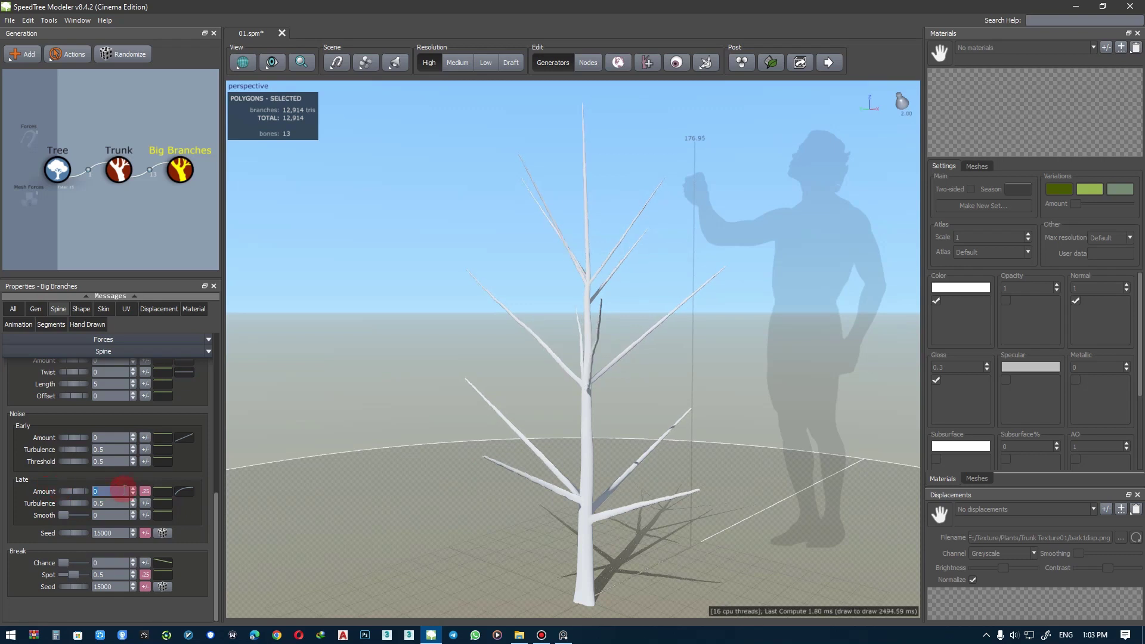
{"action": "key", "text": "Return"}
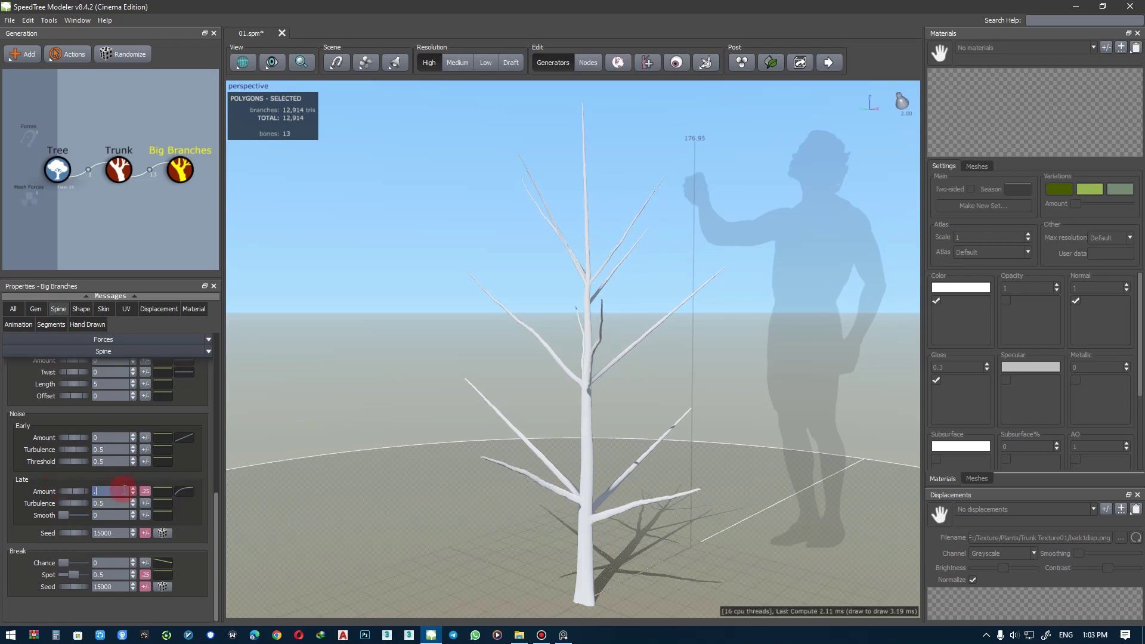
{"action": "type", "text": "0.3"}
{"action": "key", "text": "Return"}
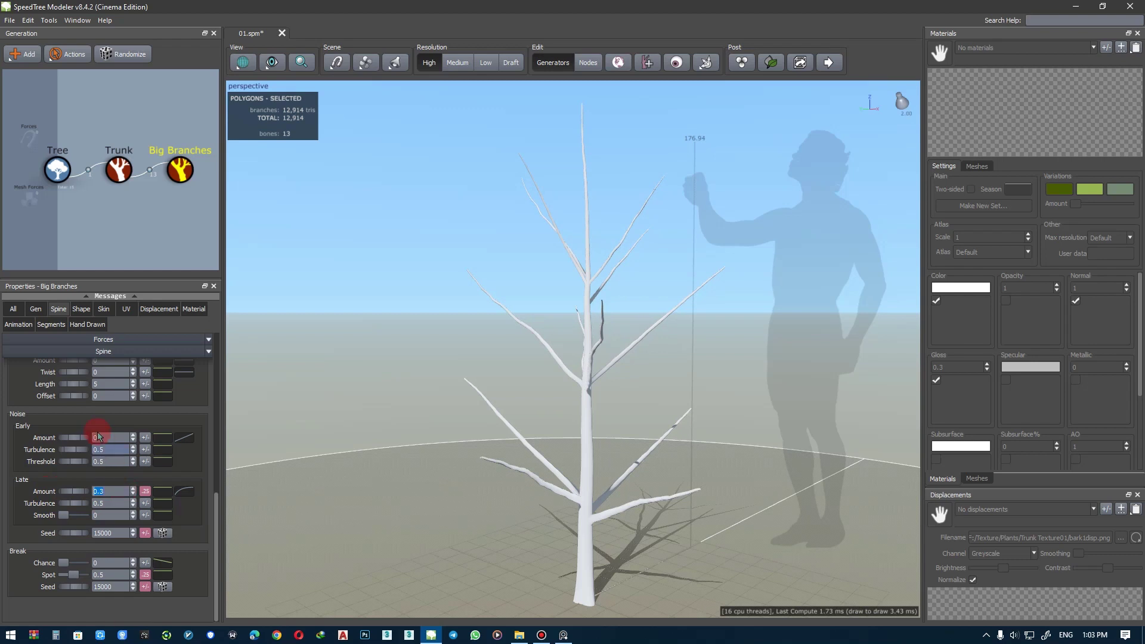
{"action": "mouse_move", "coordinate": [74, 505]}
{"action": "left_mouse_down"}
{"action": "mouse_move", "coordinate": [62, 505]}
{"action": "mouse_move", "coordinate": [66, 517]}
{"action": "left_mouse_up"}
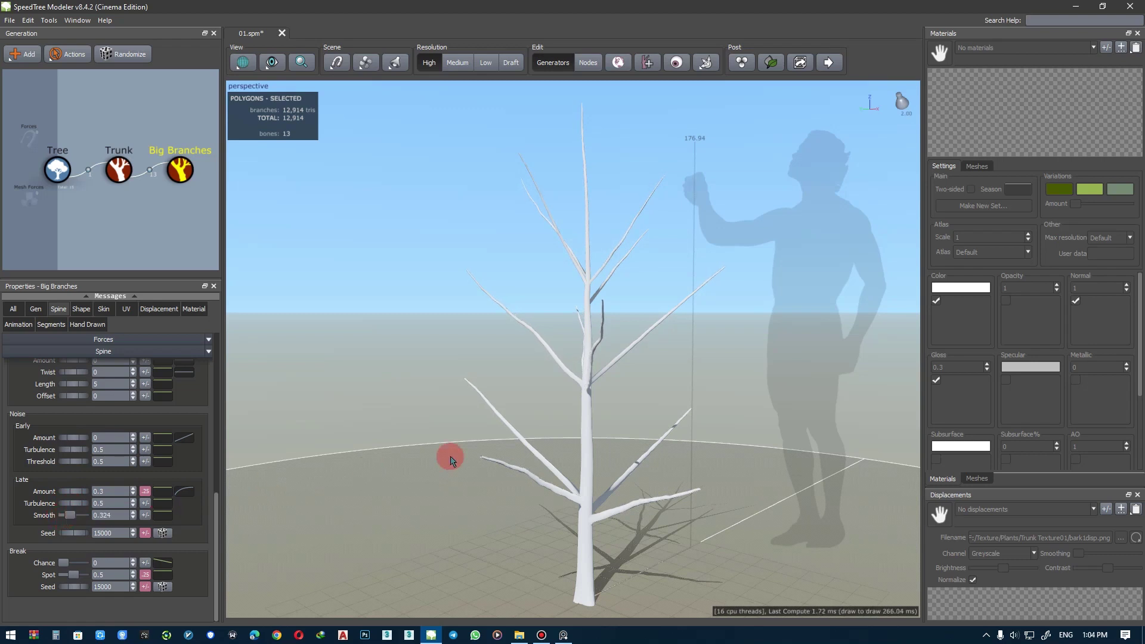
{"action": "mouse_move", "coordinate": [450, 458]}
{"action": "left_mouse_down"}
{"action": "mouse_move", "coordinate": [409, 450]}
{"action": "mouse_move", "coordinate": [473, 463]}
{"action": "mouse_move", "coordinate": [452, 463]}
{"action": "left_mouse_up"}
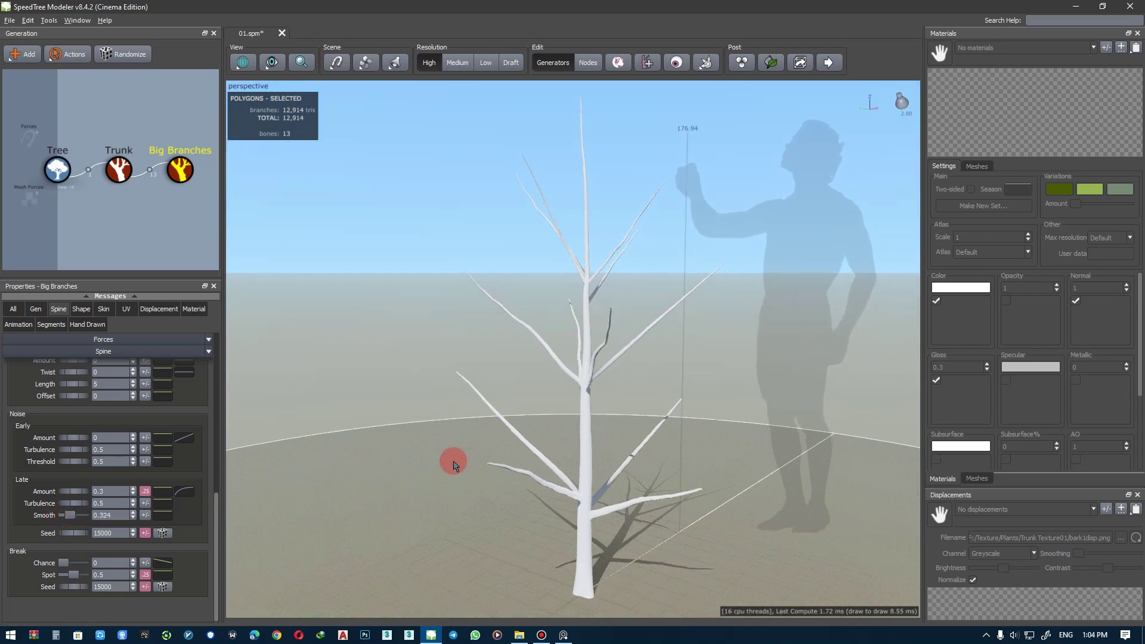
{"action": "left_click_drag", "start_coordinate": [77, 493], "coordinate": [91, 493]}
{"action": "mouse_move", "coordinate": [542, 449]}
{"action": "left_mouse_down"}
{"action": "mouse_move", "coordinate": [503, 448]}
{"action": "mouse_move", "coordinate": [539, 450]}
{"action": "left_mouse_up"}
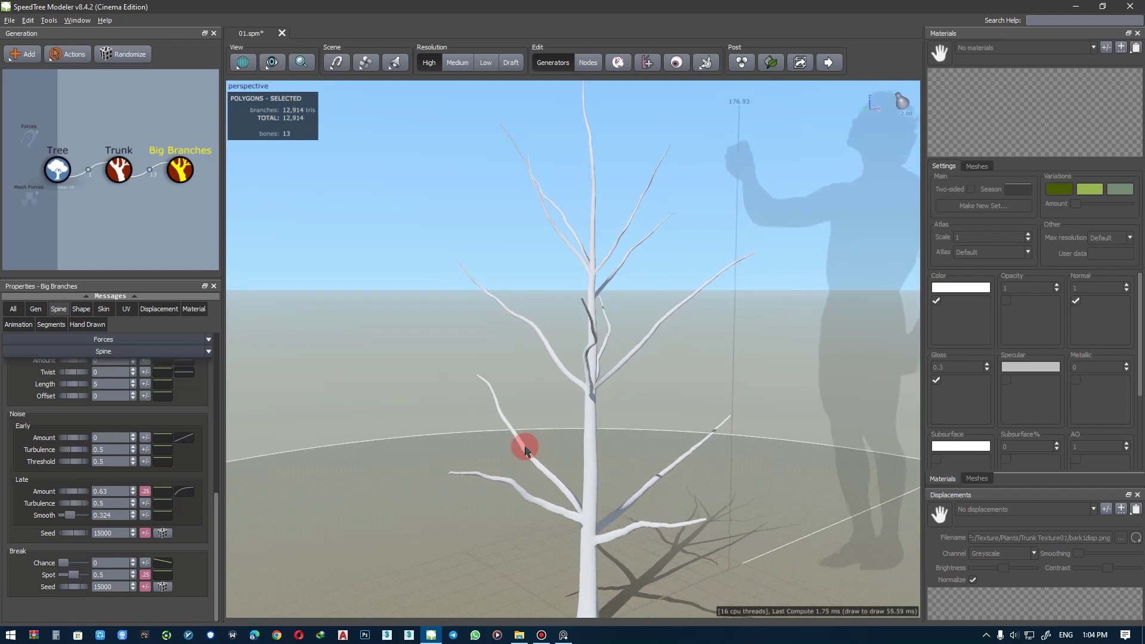
{"action": "scroll", "coordinate": [455, 391], "scroll_direction": "down", "scroll_amount": 2}
{"action": "scroll", "coordinate": [448, 403], "scroll_direction": "down", "scroll_amount": 2}
{"action": "left_click_drag", "start_coordinate": [448, 403], "coordinate": [488, 396]}
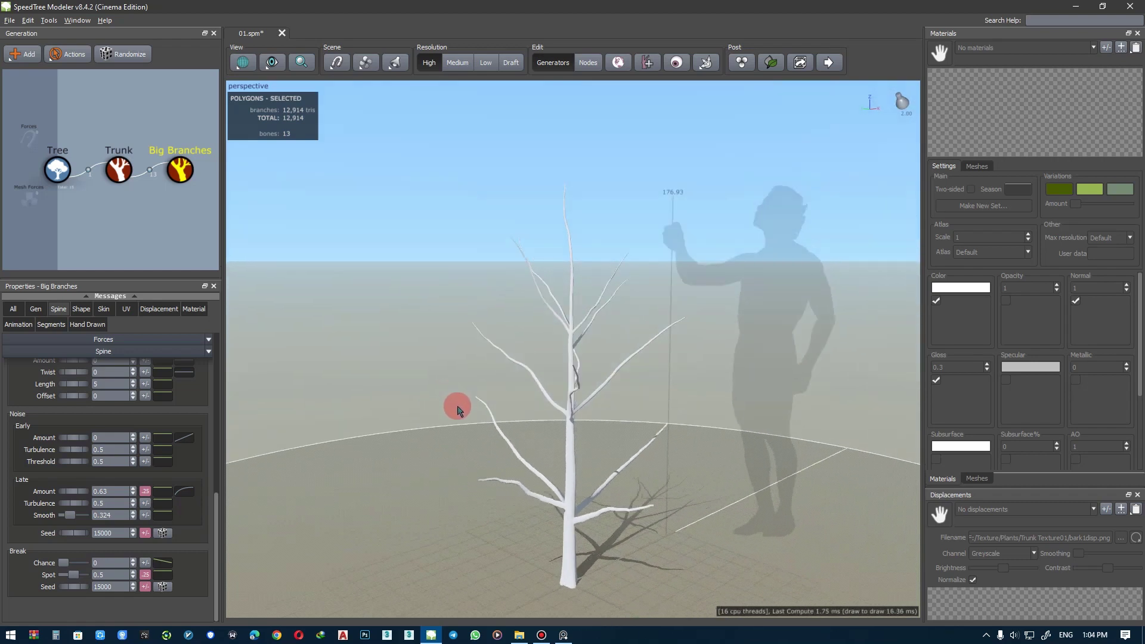
- Select the Trunk and set its Spine Length Absolute to 5
{"action": "scroll", "coordinate": [21, 488], "scroll_direction": "up", "scroll_amount": 3}
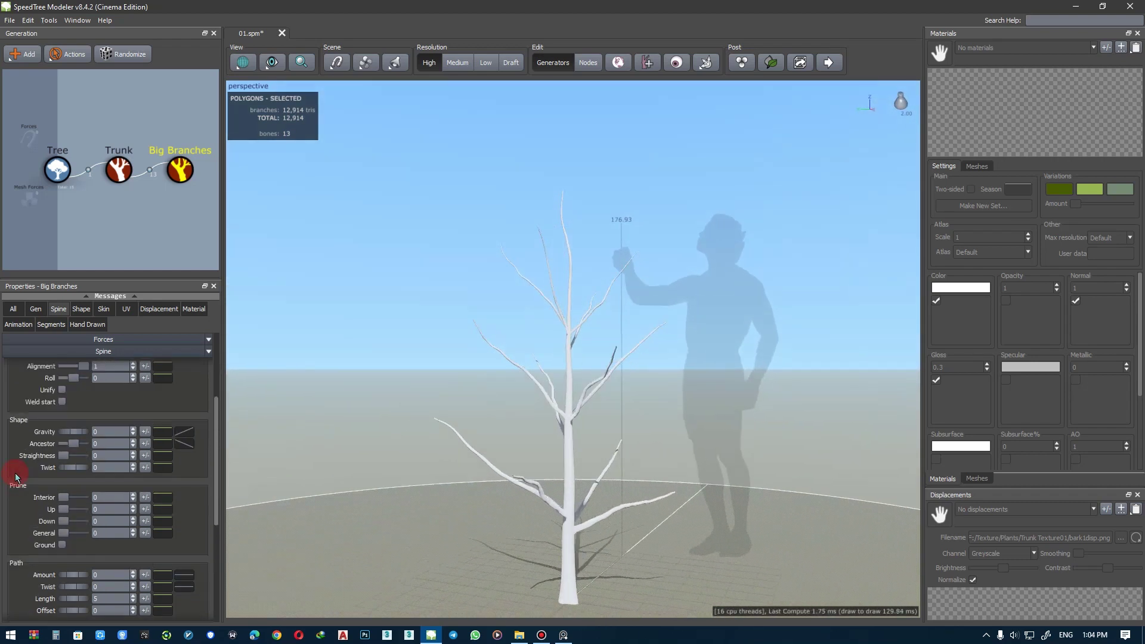
{"action": "scroll", "coordinate": [16, 476], "scroll_direction": "up", "scroll_amount": 2}
{"action": "left_click", "coordinate": [127, 188]}
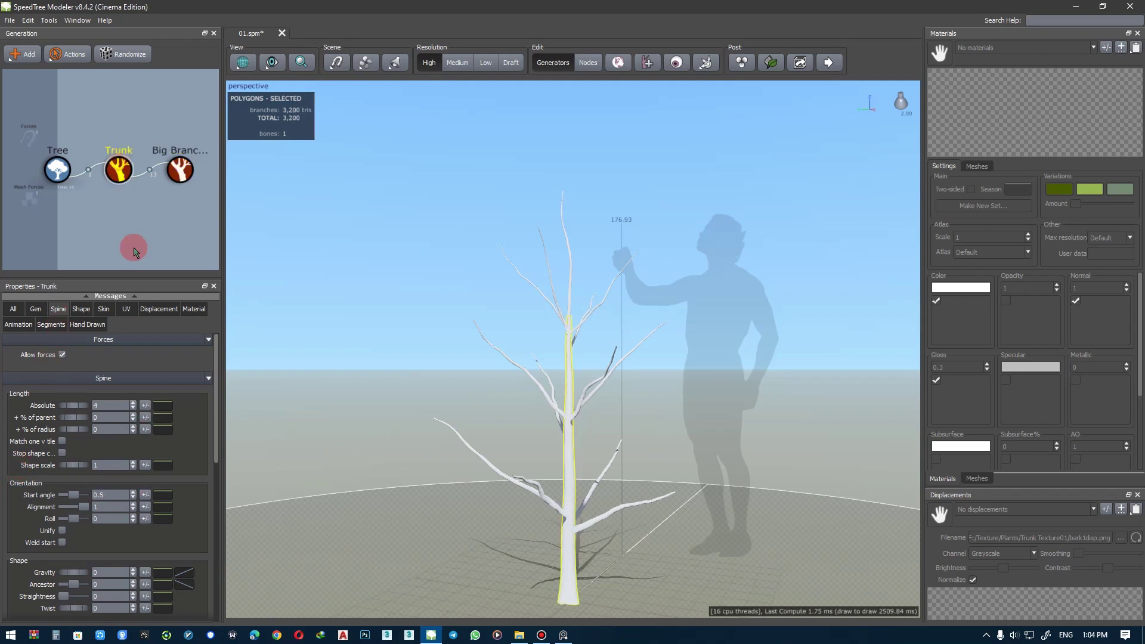
{"action": "left_click_drag", "start_coordinate": [346, 402], "coordinate": [352, 381]}
{"action": "left_click", "coordinate": [60, 329]}
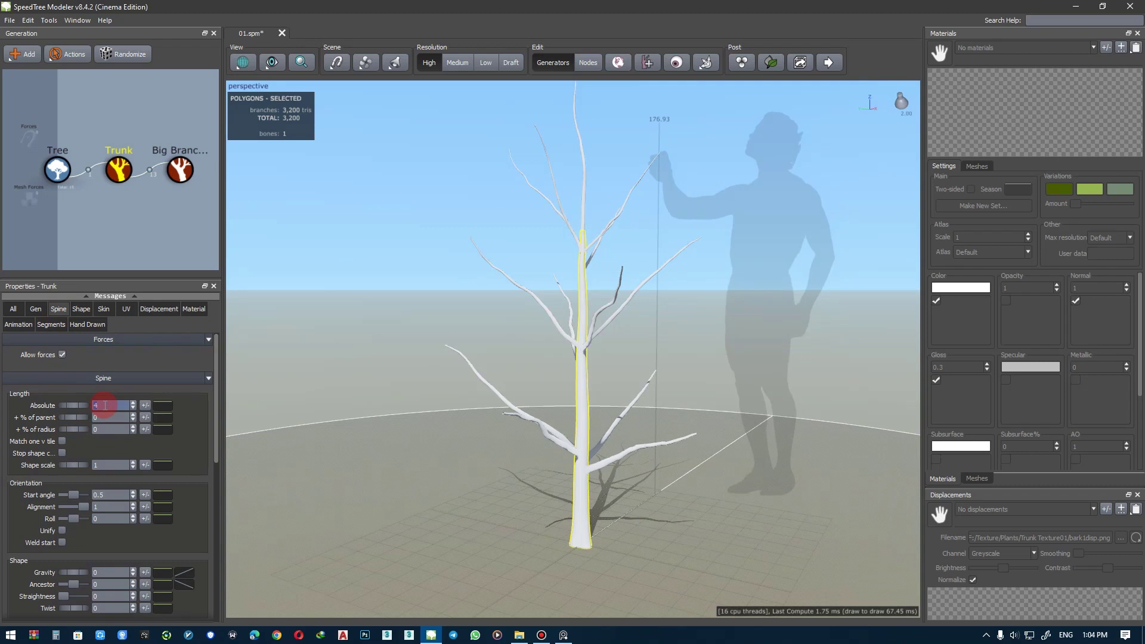
{"action": "type", "text": "5"}
{"action": "key", "text": "Return"}
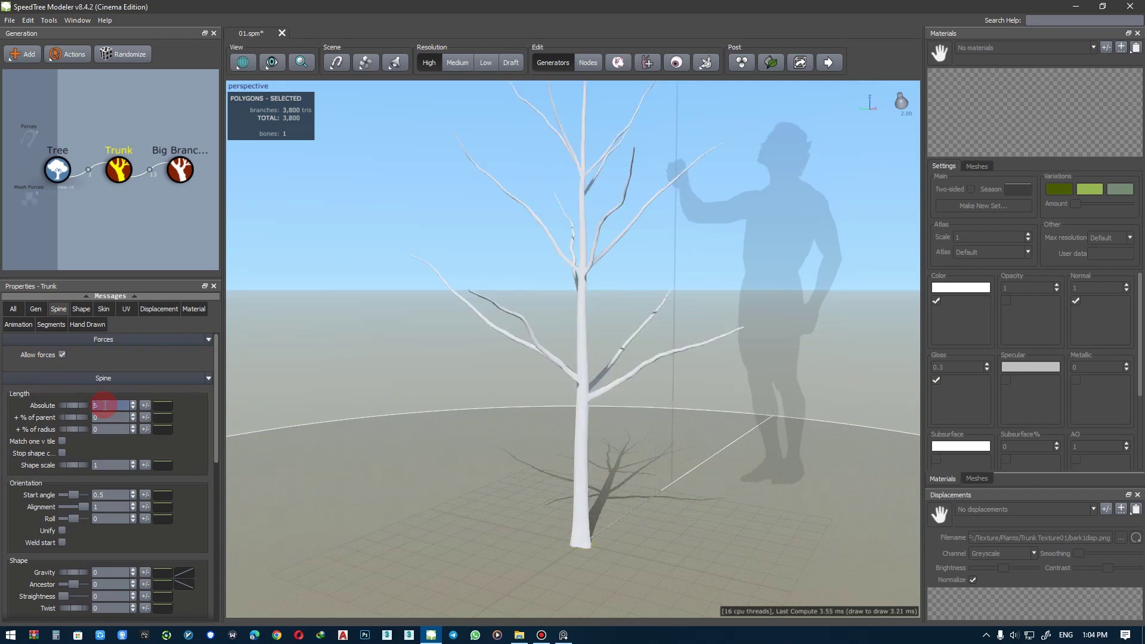
{"action": "mouse_move", "coordinate": [430, 335]}
{"action": "left_mouse_down"}
{"action": "mouse_move", "coordinate": [463, 325]}
{"action": "mouse_move", "coordinate": [465, 388]}
{"action": "mouse_move", "coordinate": [465, 379]}
{"action": "mouse_move", "coordinate": [463, 392]}
{"action": "mouse_move", "coordinate": [440, 391]}
{"action": "mouse_move", "coordinate": [469, 392]}
{"action": "mouse_move", "coordinate": [470, 380]}
{"action": "mouse_move", "coordinate": [451, 396]}
{"action": "left_mouse_up"}
- Set the trunk's Skin Radius Absolute to 0.35
{"action": "left_click", "coordinate": [104, 309]}
{"action": "type", "text": "4"}
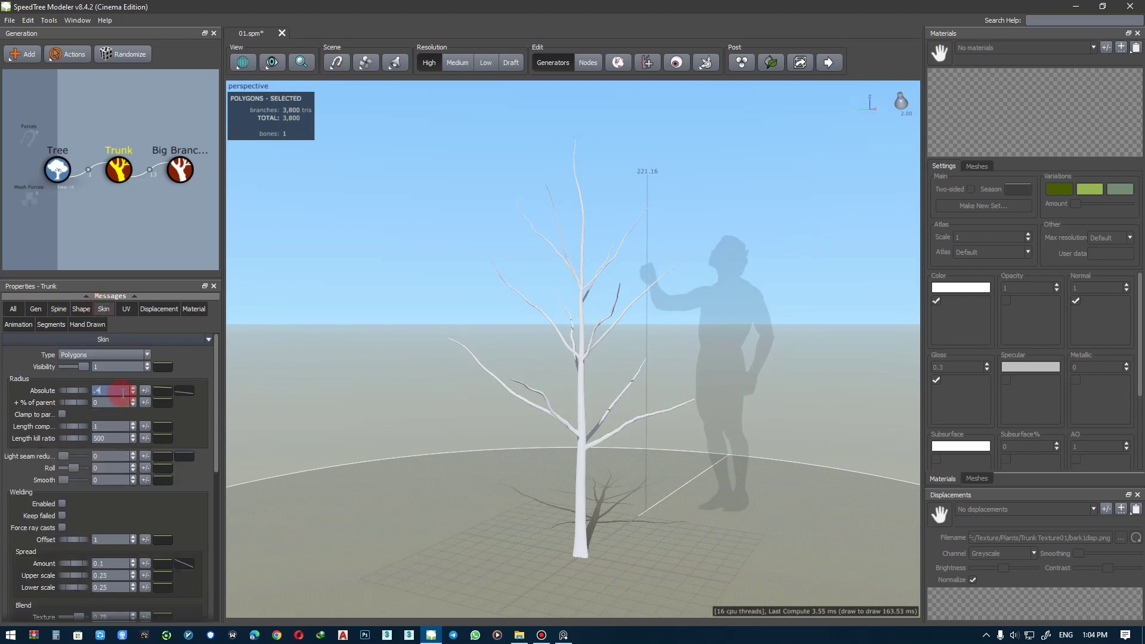
{"action": "key", "text": "Return"}
{"action": "type", "text": "5"}
{"action": "key", "text": "Return"}
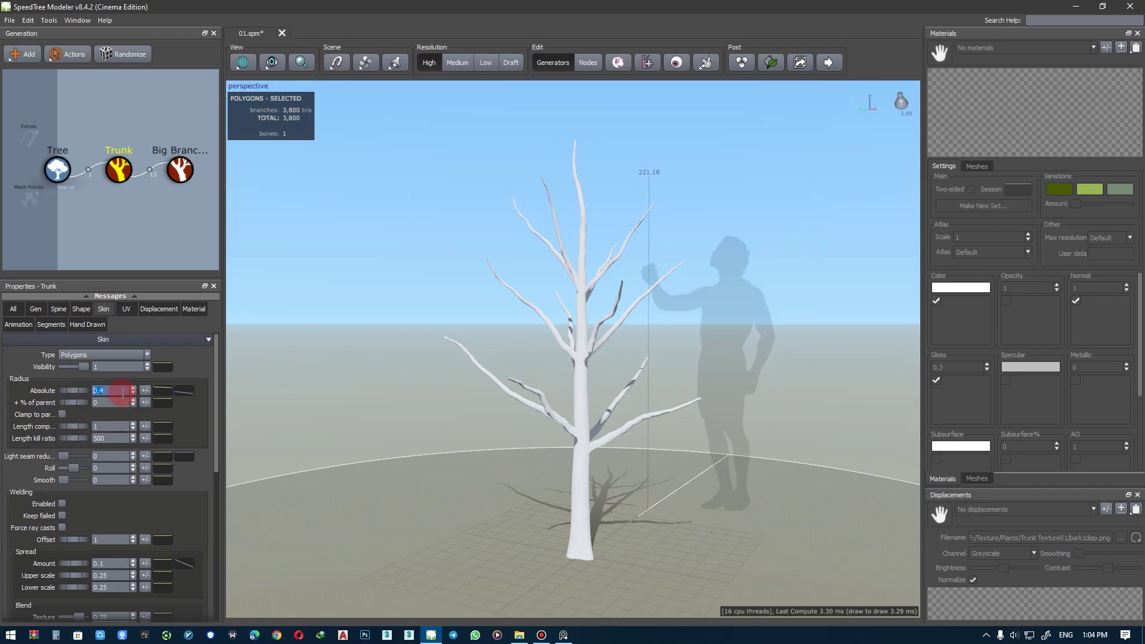
{"action": "type", "text": ".35"}
{"action": "key", "text": "Return"}
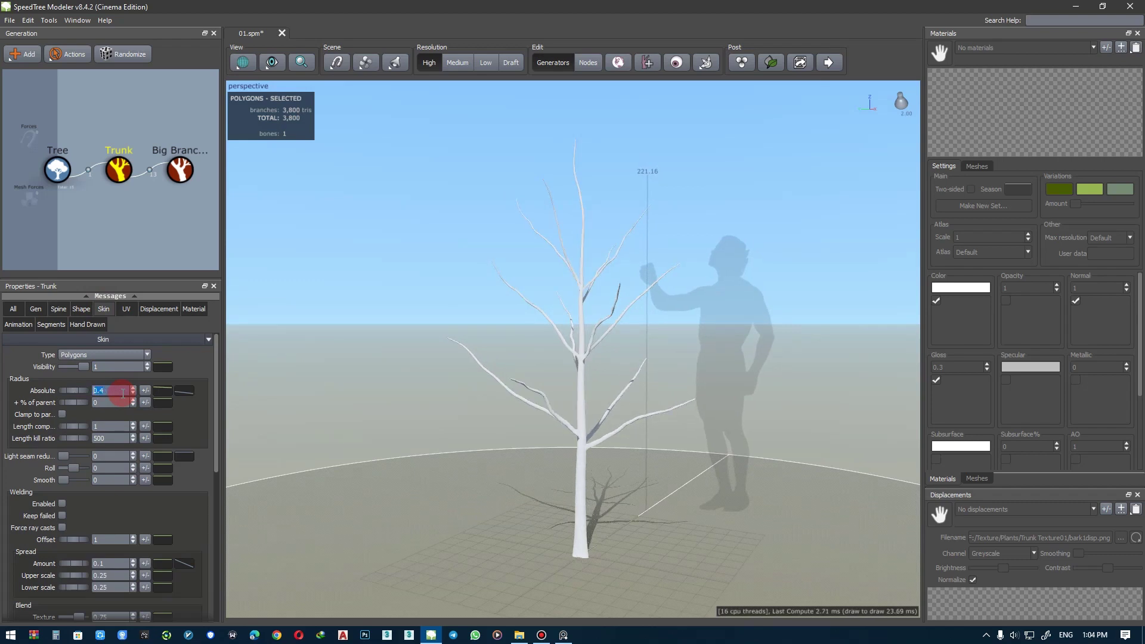
- Raise the right endpoint of the trunk radius profile curve, then deselect and orbit
{"action": "left_click", "coordinate": [184, 390]}
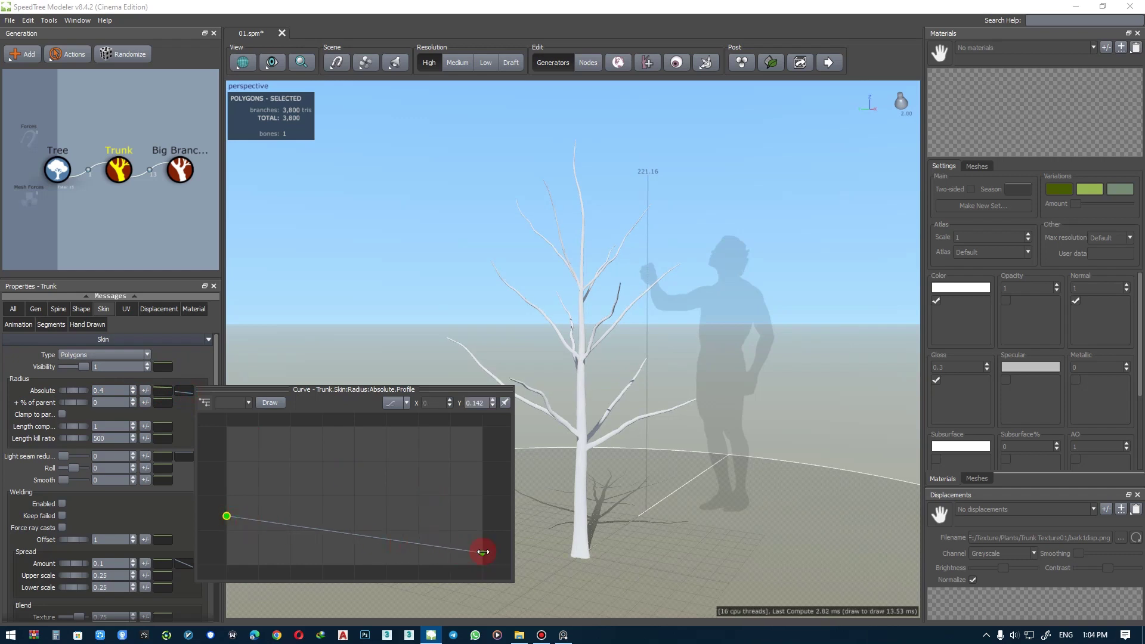
{"action": "left_click_drag", "start_coordinate": [482, 549], "coordinate": [480, 545]}
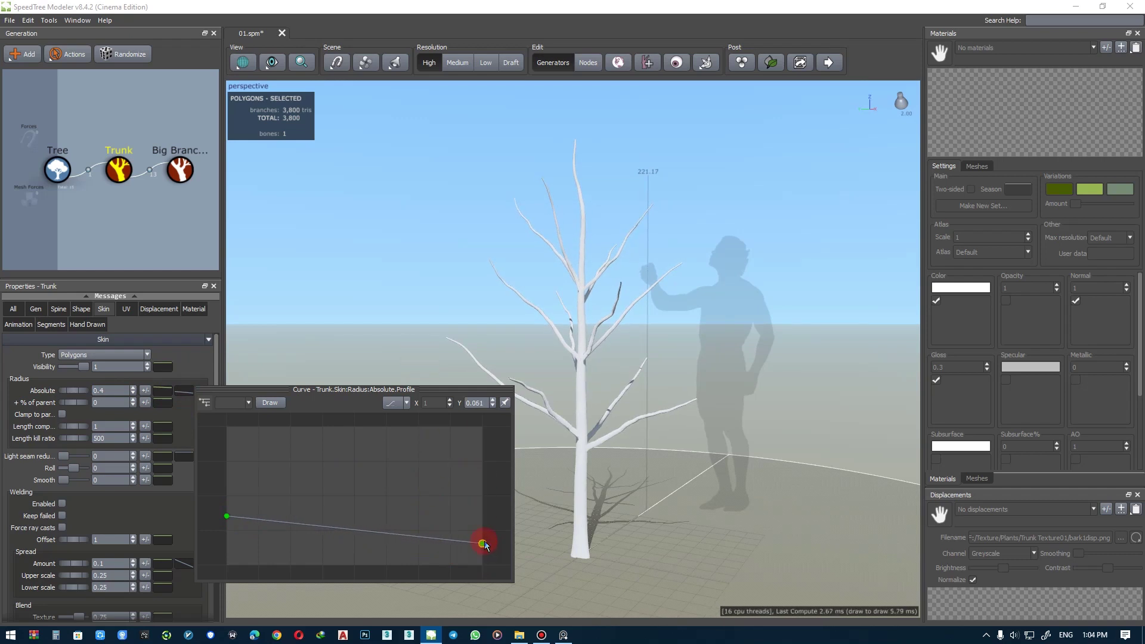
{"action": "left_click", "coordinate": [410, 312]}
{"action": "mouse_move", "coordinate": [553, 380]}
{"action": "left_mouse_down"}
{"action": "mouse_move", "coordinate": [514, 379]}
{"action": "mouse_move", "coordinate": [567, 365]}
{"action": "mouse_move", "coordinate": [473, 383]}
{"action": "mouse_move", "coordinate": [534, 378]}
{"action": "mouse_move", "coordinate": [580, 327]}
{"action": "left_mouse_up"}
{"action": "mouse_move", "coordinate": [567, 284]}
{"action": "left_mouse_down"}
{"action": "mouse_move", "coordinate": [549, 333]}
{"action": "mouse_move", "coordinate": [585, 327]}
{"action": "mouse_move", "coordinate": [549, 328]}
{"action": "mouse_move", "coordinate": [543, 341]}
{"action": "left_mouse_up"}
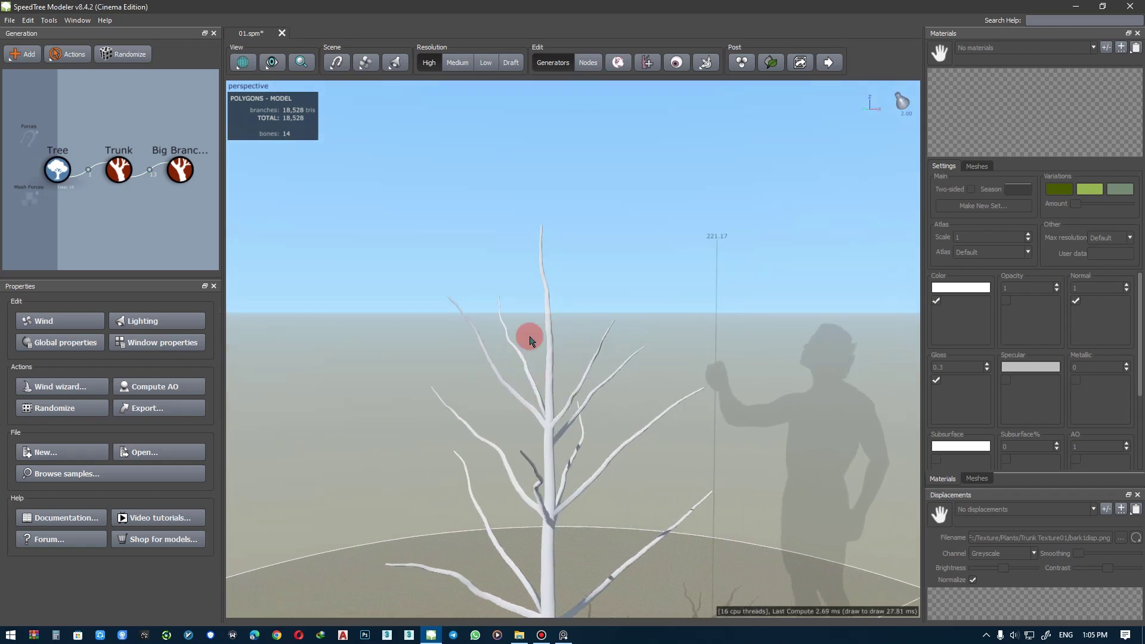
- In node-edit mode, try sliding one big branch along the trunk and back
{"action": "left_click", "coordinate": [594, 63]}
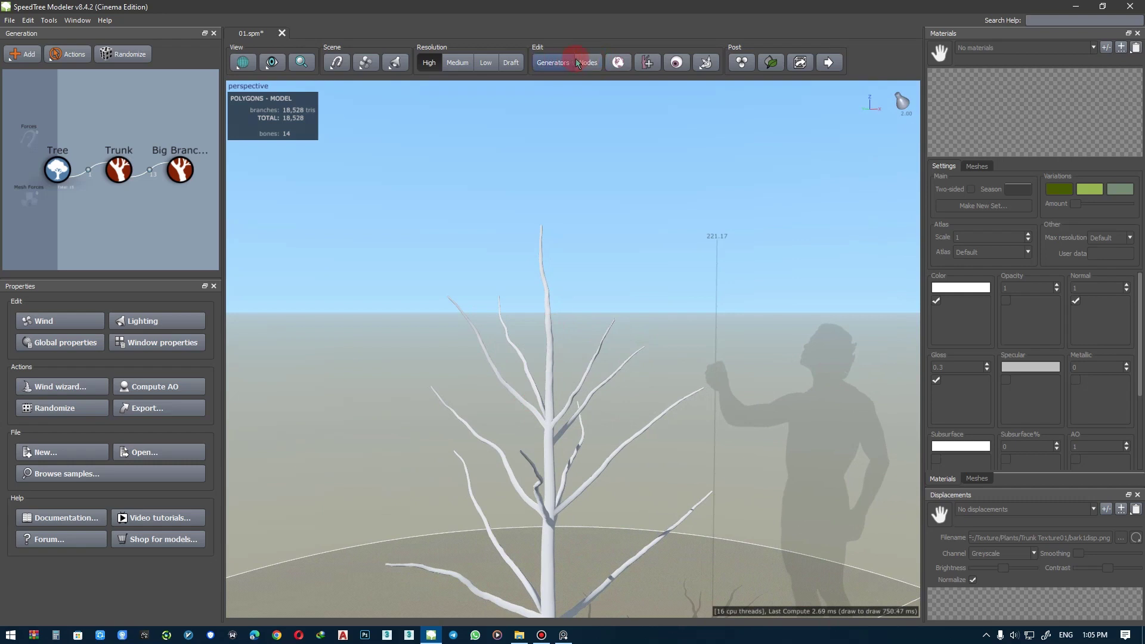
{"action": "left_click", "coordinate": [587, 63]}
{"action": "left_click", "coordinate": [525, 401]}
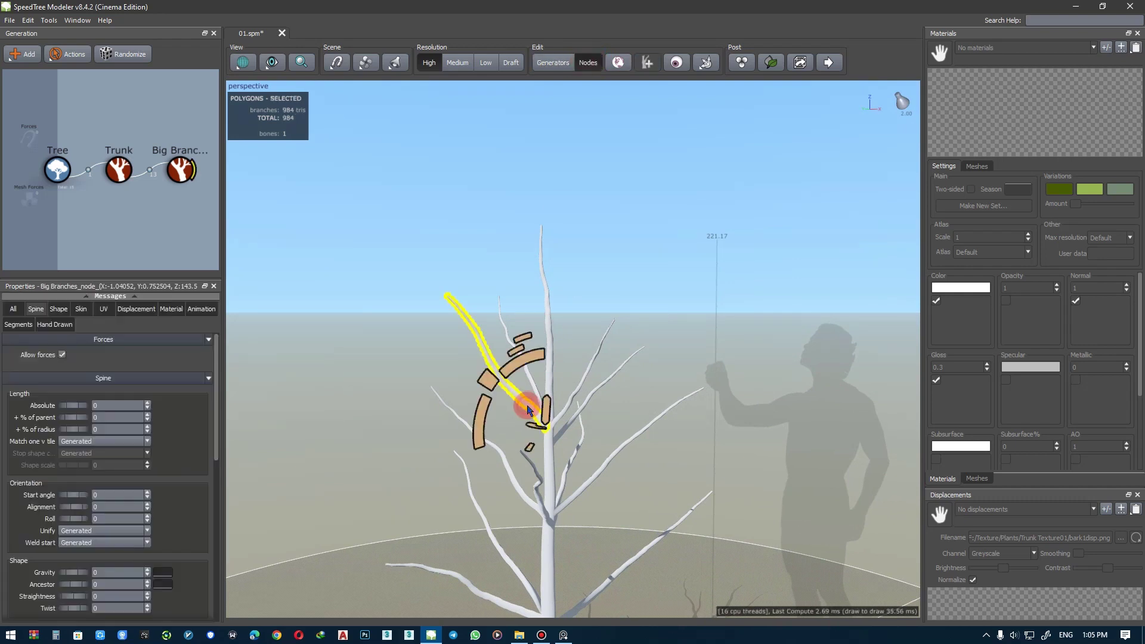
{"action": "left_click_drag", "start_coordinate": [547, 405], "coordinate": [532, 378]}
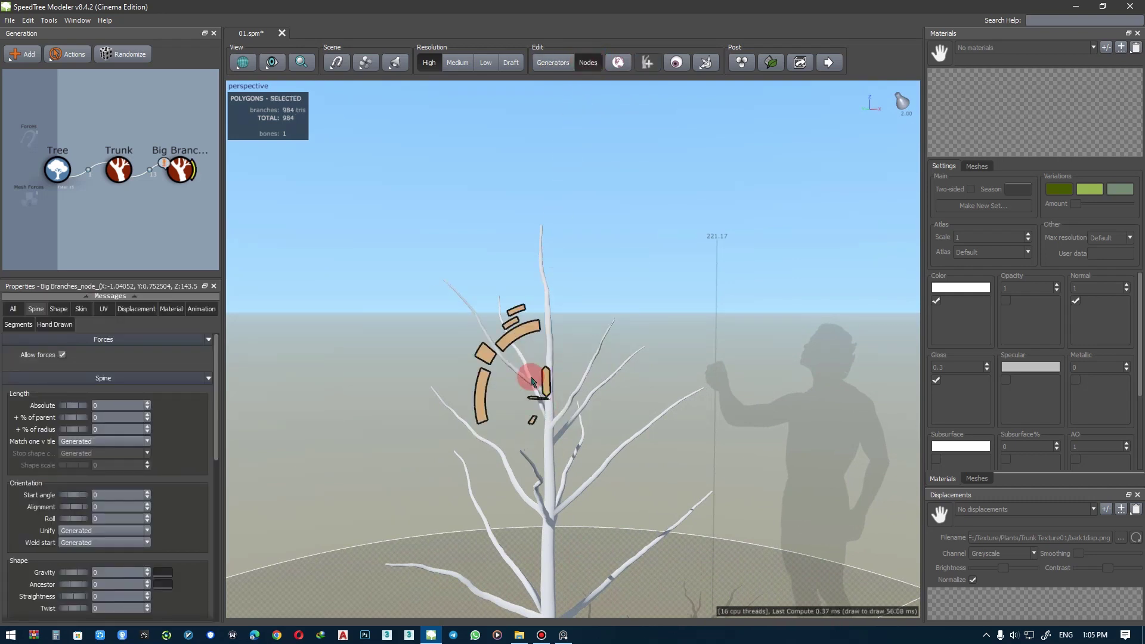
{"action": "scroll", "coordinate": [532, 378], "scroll_direction": "up", "scroll_amount": 2}
{"action": "mouse_move", "coordinate": [529, 417]}
{"action": "left_mouse_down"}
{"action": "mouse_move", "coordinate": [494, 342]}
{"action": "mouse_move", "coordinate": [511, 452]}
{"action": "left_mouse_up"}
- Set the Big Branches generator's Gen Boundaries Last to 0.99
{"action": "left_click", "coordinate": [119, 170]}
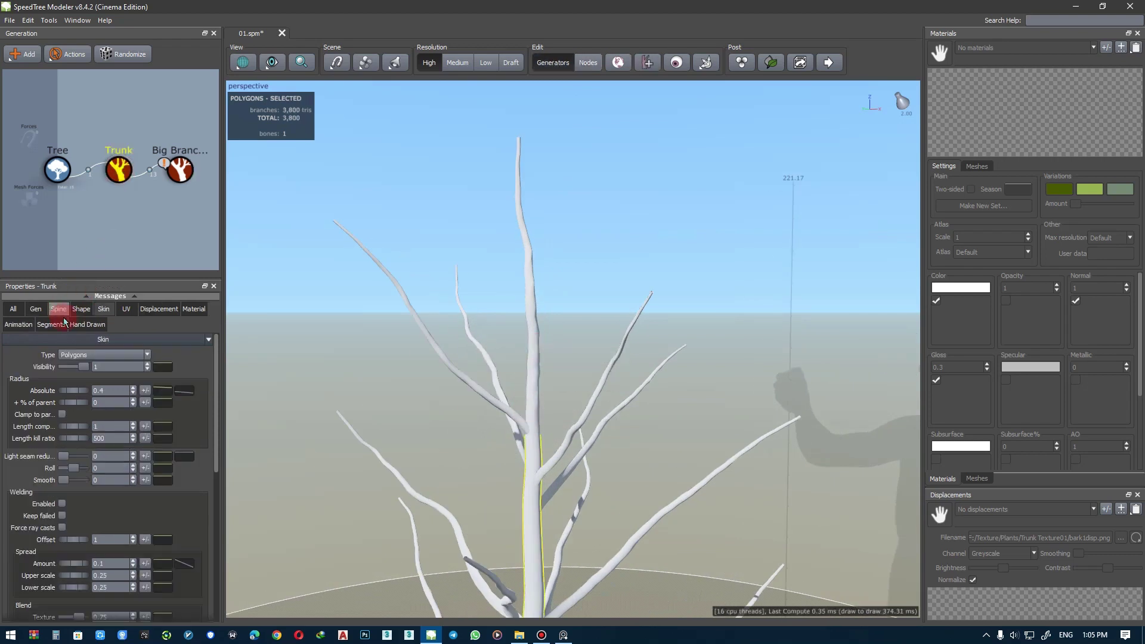
{"action": "left_click", "coordinate": [37, 309]}
{"action": "scroll", "coordinate": [51, 498], "scroll_direction": "down", "scroll_amount": 2}
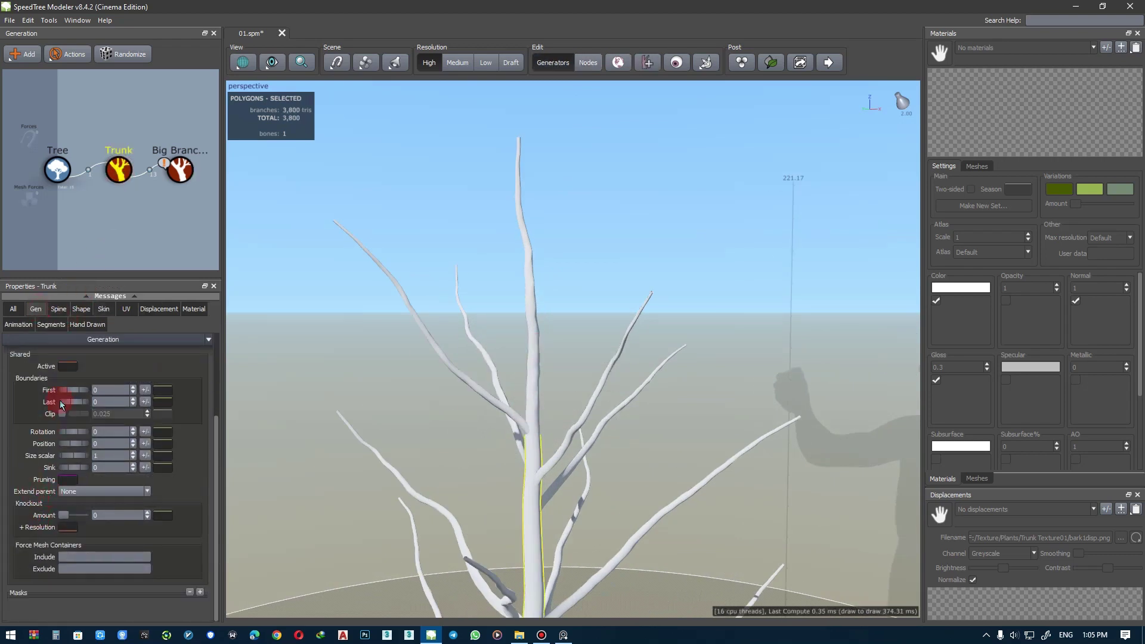
{"action": "left_click", "coordinate": [180, 169]}
{"action": "scroll", "coordinate": [7, 543], "scroll_direction": "down", "scroll_amount": 2}
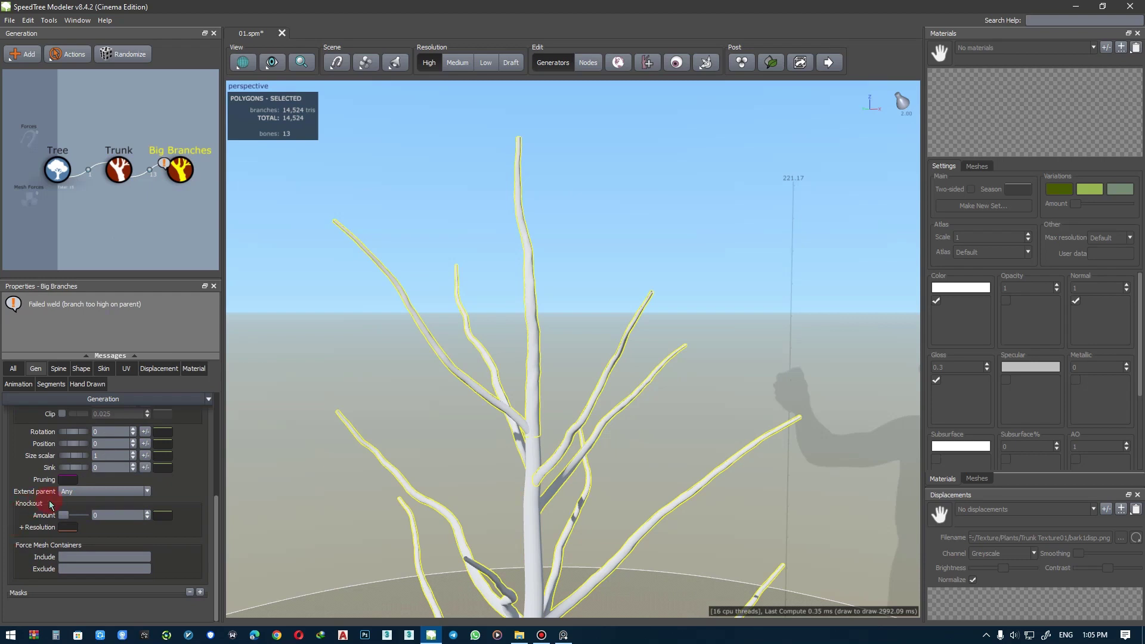
{"action": "scroll", "coordinate": [36, 501], "scroll_direction": "up", "scroll_amount": 3}
{"action": "scroll", "coordinate": [33, 506], "scroll_direction": "up", "scroll_amount": 1}
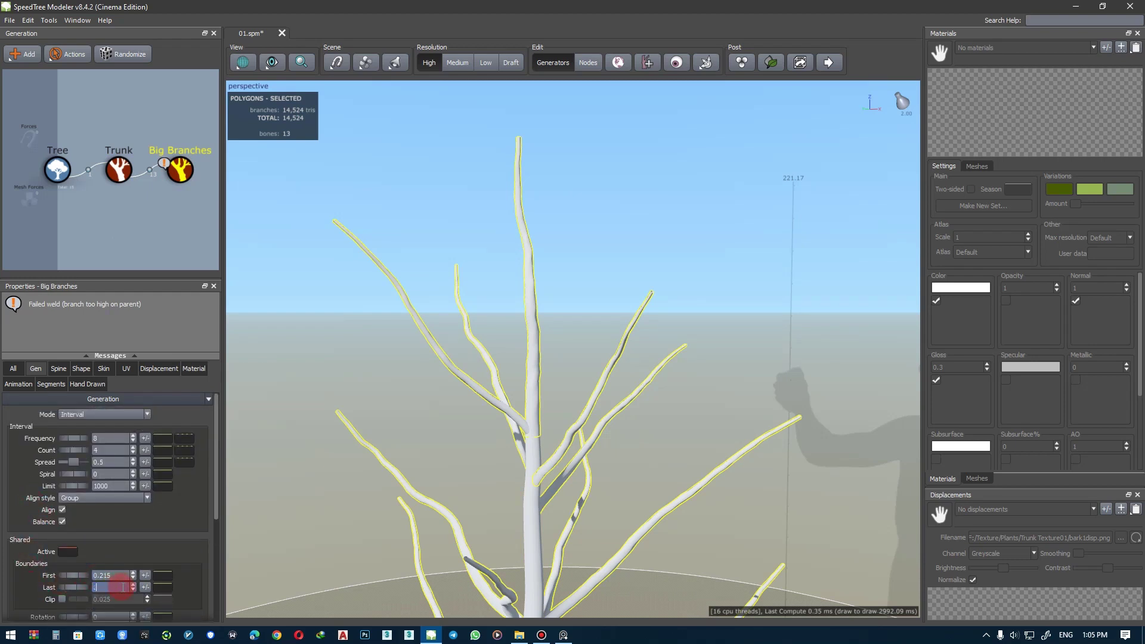
{"action": "type", "text": ".95"}
{"action": "key", "text": "Return"}
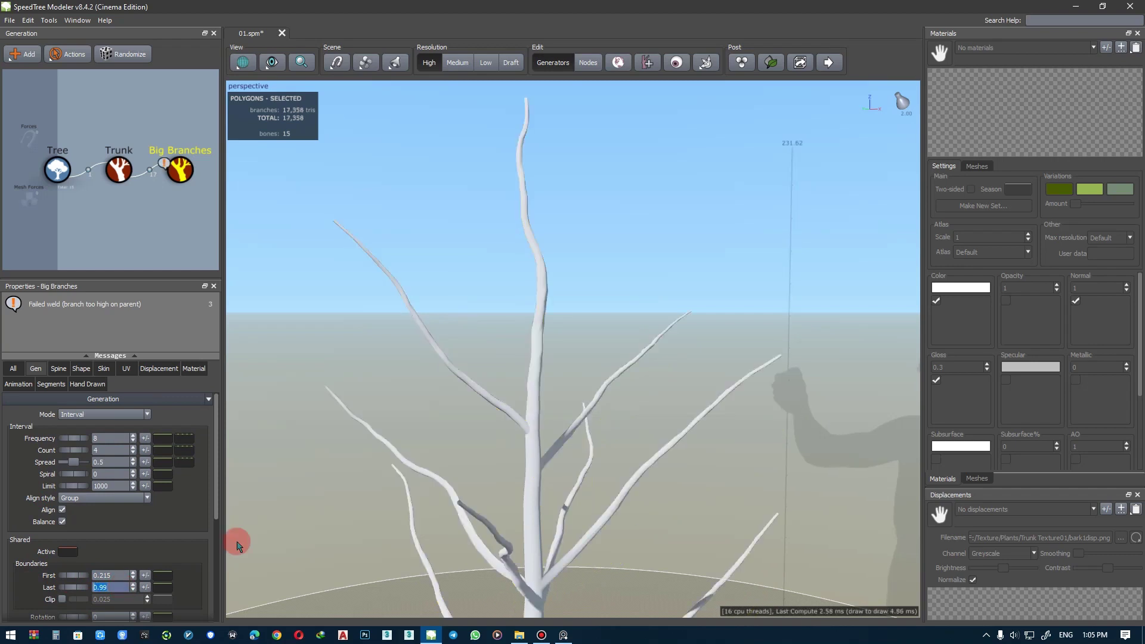
{"action": "scroll", "coordinate": [545, 418], "scroll_direction": "down", "scroll_amount": 3}
{"action": "mouse_move", "coordinate": [600, 421]}
{"action": "left_mouse_down"}
{"action": "mouse_move", "coordinate": [601, 370]}
{"action": "mouse_move", "coordinate": [654, 363]}
{"action": "mouse_move", "coordinate": [580, 373]}
{"action": "mouse_move", "coordinate": [590, 373]}
{"action": "mouse_move", "coordinate": [583, 361]}
{"action": "left_mouse_up"}
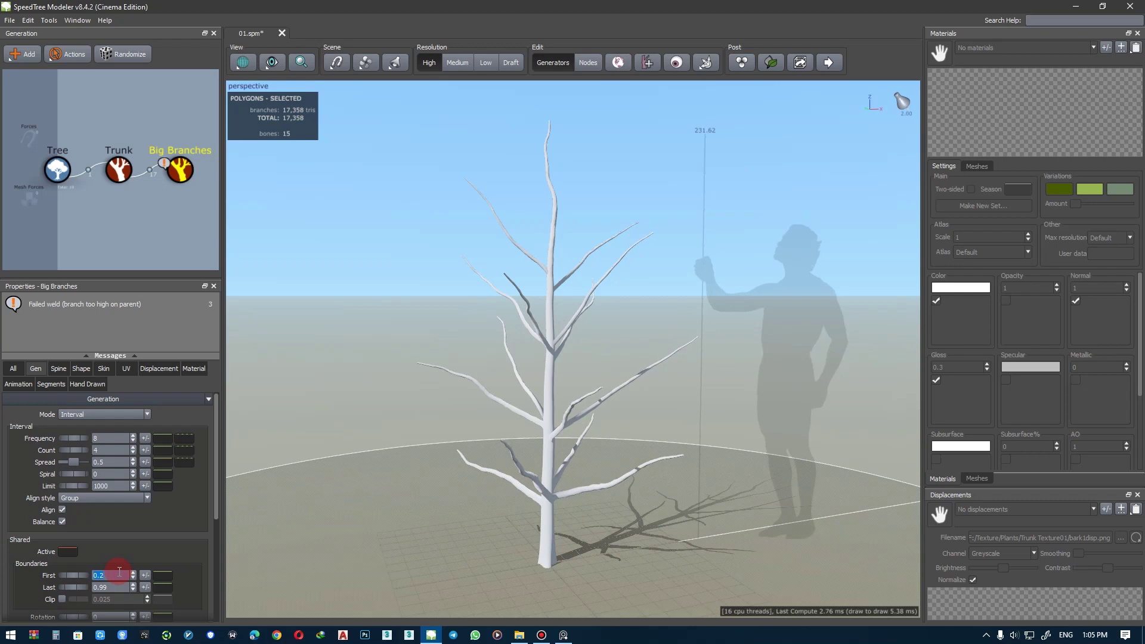
- Try Boundaries First values 0.3, 0.2 and 0.25, ending near 0.22, then deselect
{"action": "key", "text": "Return"}
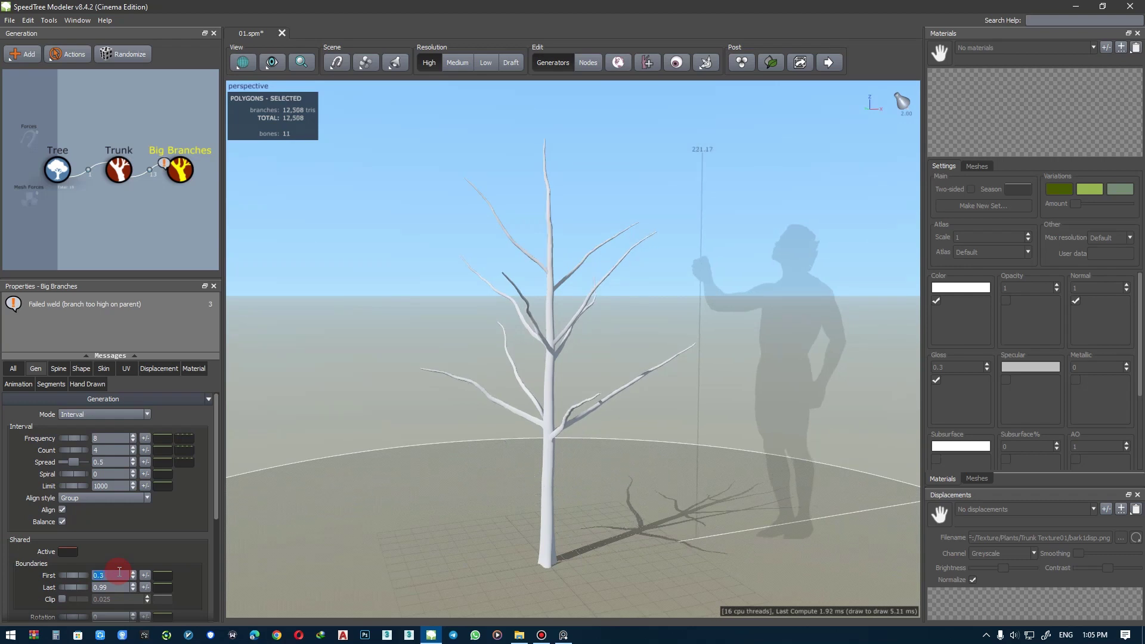
{"action": "key", "text": "Return"}
{"action": "type", "text": ".25"}
{"action": "key", "text": "Return"}
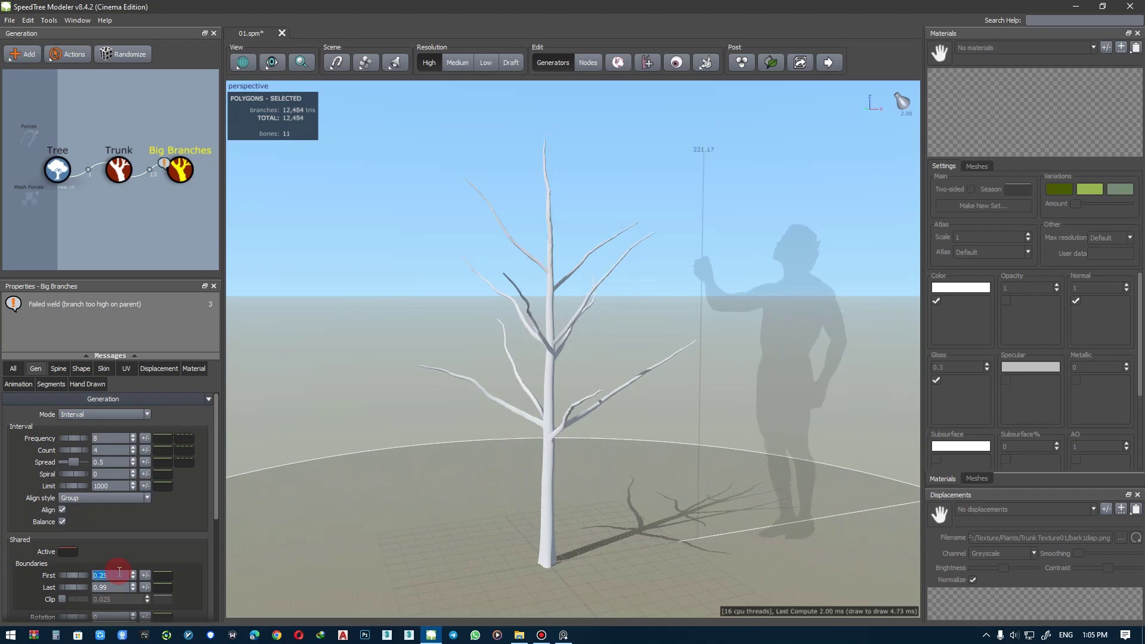
{"action": "type", "text": "0.22"}
{"action": "key", "text": "Return"}
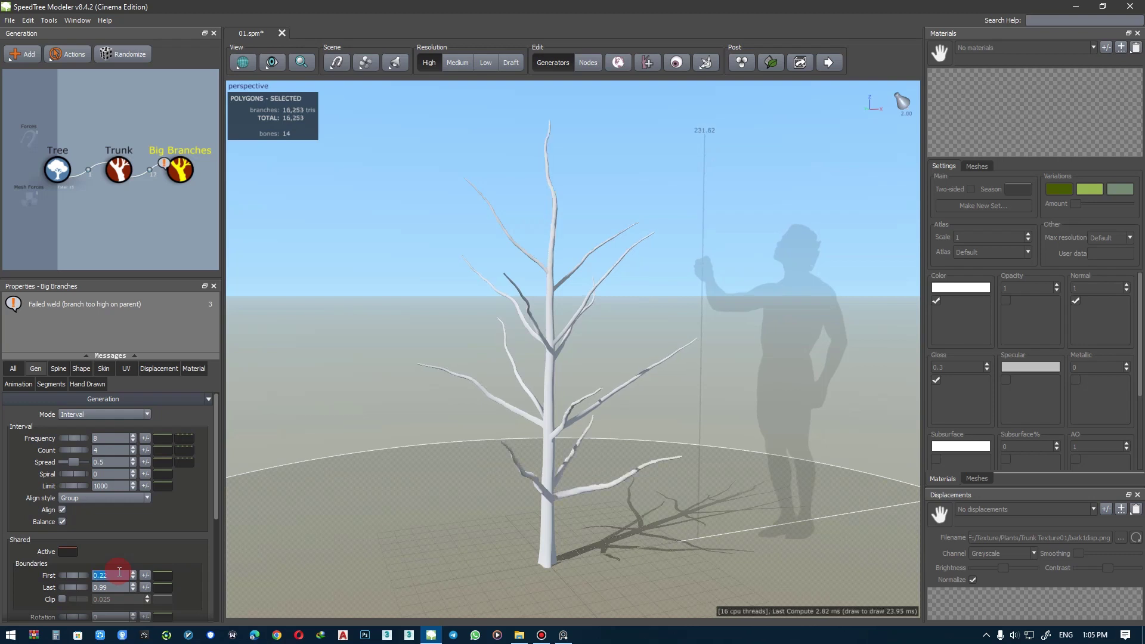
{"action": "left_click", "coordinate": [463, 266]}
- Slide one big branch along the trunk, lengthen it and rotate its start angle
{"action": "scroll", "coordinate": [532, 247], "scroll_direction": "up", "scroll_amount": 3}
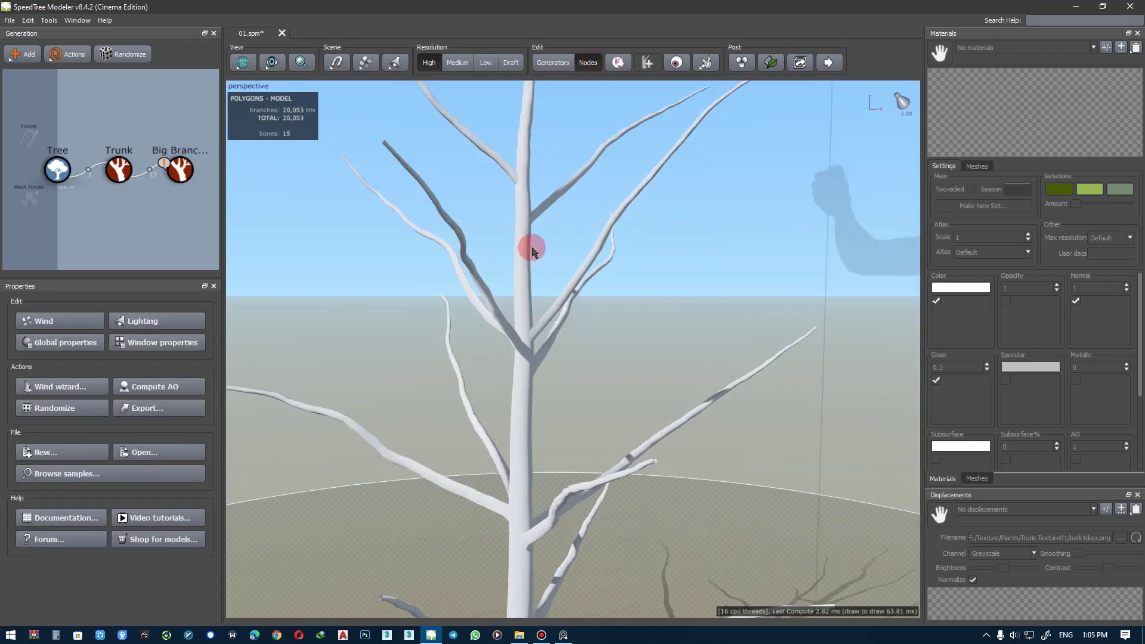
{"action": "scroll", "coordinate": [532, 295], "scroll_direction": "up", "scroll_amount": 3}
{"action": "left_click_drag", "start_coordinate": [532, 295], "coordinate": [557, 324]}
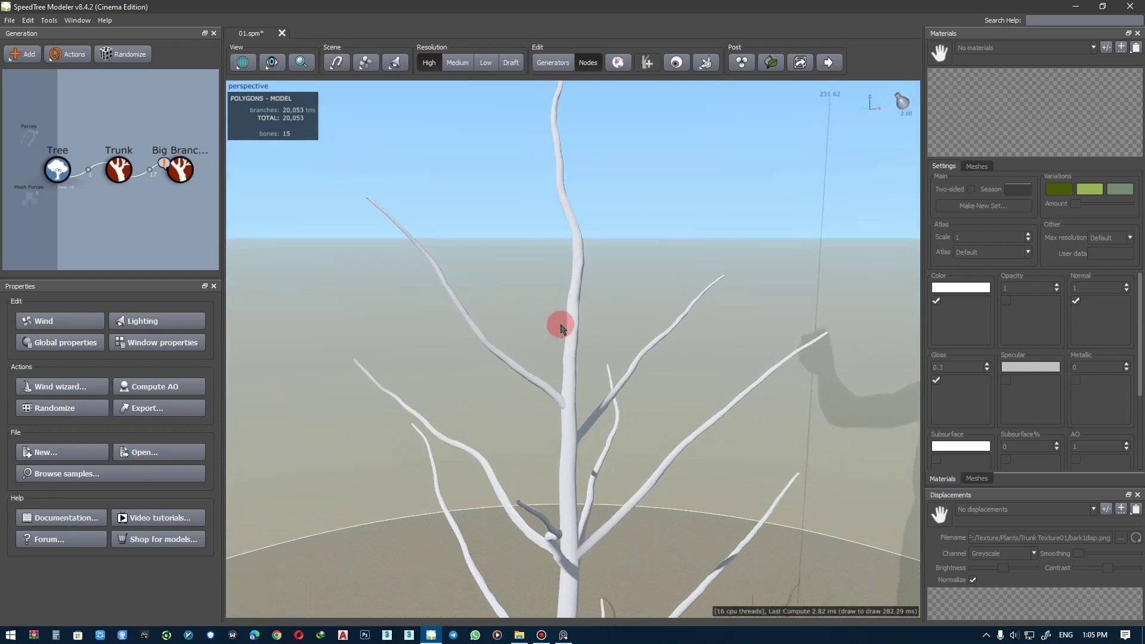
{"action": "left_click", "coordinate": [526, 370]}
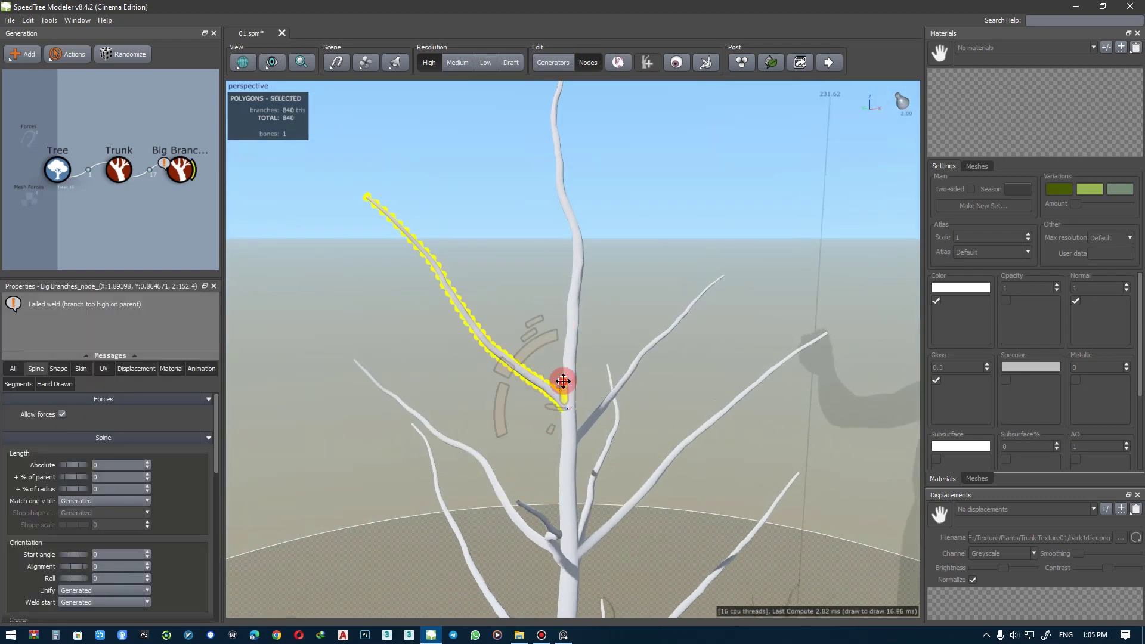
{"action": "mouse_move", "coordinate": [563, 382]}
{"action": "left_mouse_down"}
{"action": "mouse_move", "coordinate": [557, 197]}
{"action": "mouse_move", "coordinate": [573, 312]}
{"action": "left_mouse_up"}
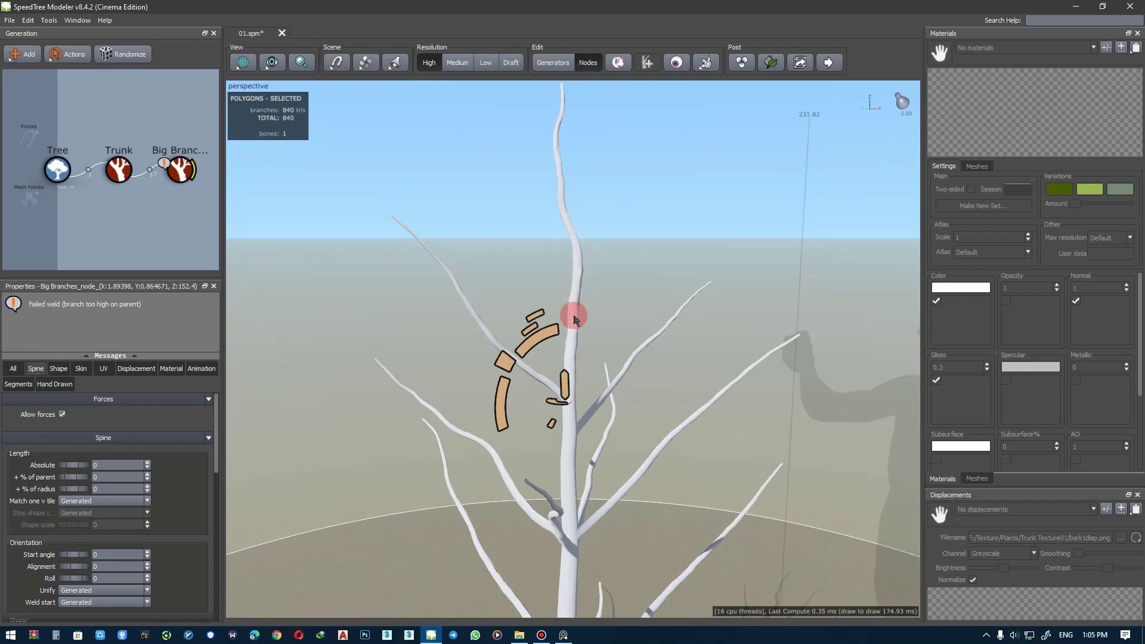
{"action": "left_click_drag", "start_coordinate": [504, 356], "coordinate": [466, 322]}
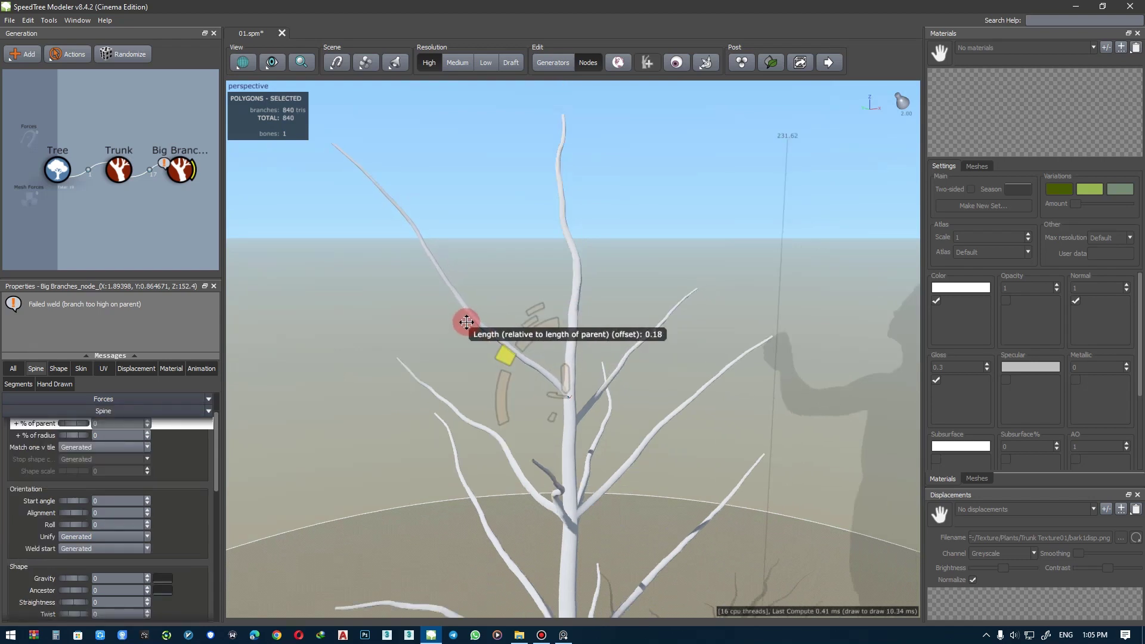
{"action": "mouse_move", "coordinate": [534, 331]}
{"action": "left_mouse_down"}
{"action": "mouse_move", "coordinate": [507, 321]}
{"action": "mouse_move", "coordinate": [509, 332]}
{"action": "mouse_move", "coordinate": [525, 325]}
{"action": "mouse_move", "coordinate": [563, 246]}
{"action": "left_mouse_up"}
{"action": "mouse_move", "coordinate": [574, 310]}
{"action": "left_mouse_down"}
{"action": "mouse_move", "coordinate": [580, 236]}
{"action": "mouse_move", "coordinate": [572, 263]}
{"action": "mouse_move", "coordinate": [519, 266]}
{"action": "left_mouse_up"}
- Lengthen another big branch, then tilt the top leader branch with a positive start angle
{"action": "left_click", "coordinate": [544, 349]}
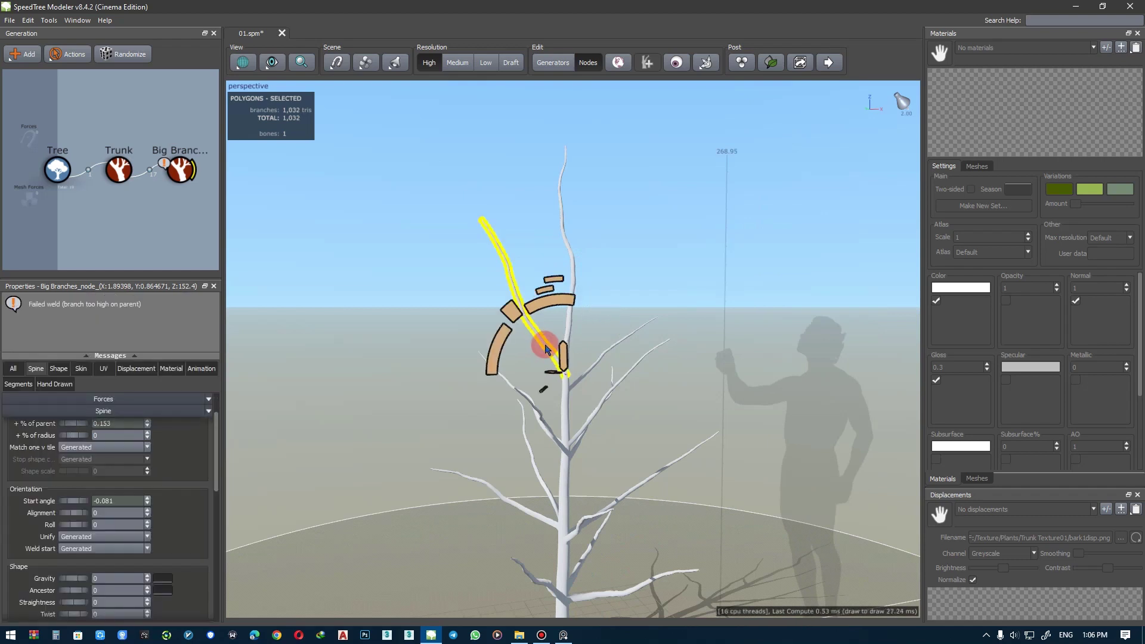
{"action": "left_click_drag", "start_coordinate": [511, 313], "coordinate": [472, 250]}
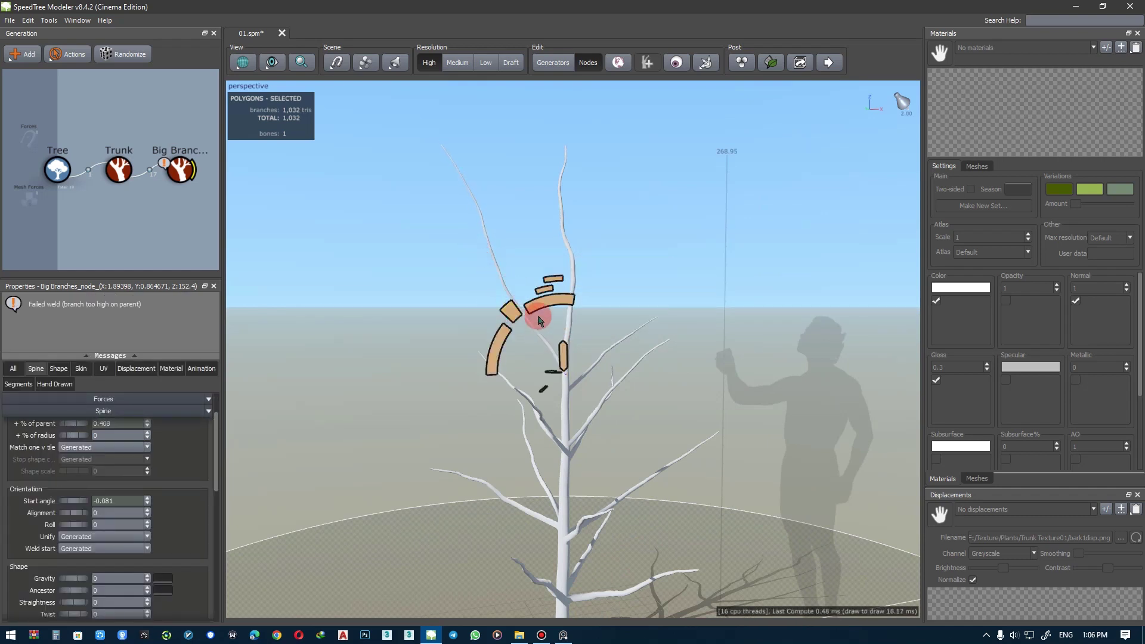
{"action": "left_click_drag", "start_coordinate": [545, 296], "coordinate": [541, 303]}
{"action": "mouse_move", "coordinate": [665, 469]}
{"action": "left_mouse_down"}
{"action": "mouse_move", "coordinate": [659, 384]}
{"action": "mouse_move", "coordinate": [690, 378]}
{"action": "mouse_move", "coordinate": [678, 427]}
{"action": "mouse_move", "coordinate": [646, 428]}
{"action": "mouse_move", "coordinate": [680, 443]}
{"action": "mouse_move", "coordinate": [678, 430]}
{"action": "mouse_move", "coordinate": [677, 445]}
{"action": "left_mouse_up"}
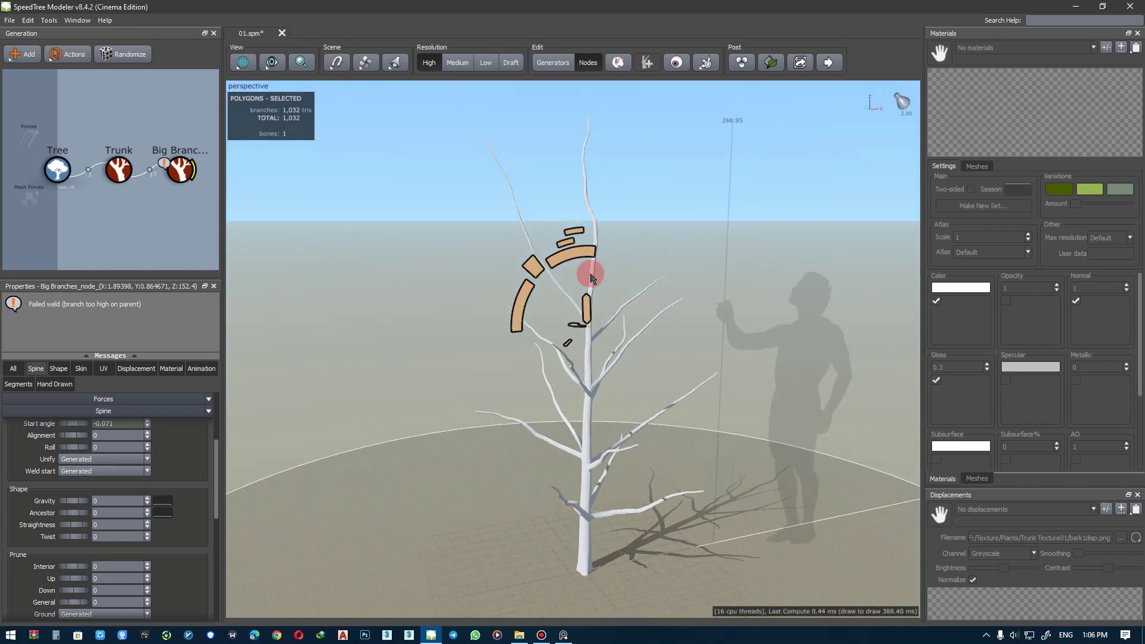
{"action": "left_click", "coordinate": [593, 215]}
{"action": "left_click_drag", "start_coordinate": [623, 256], "coordinate": [626, 262]}
- Rotate a small lower branch around the trunk, then clear the selection
{"action": "left_click", "coordinate": [568, 508]}
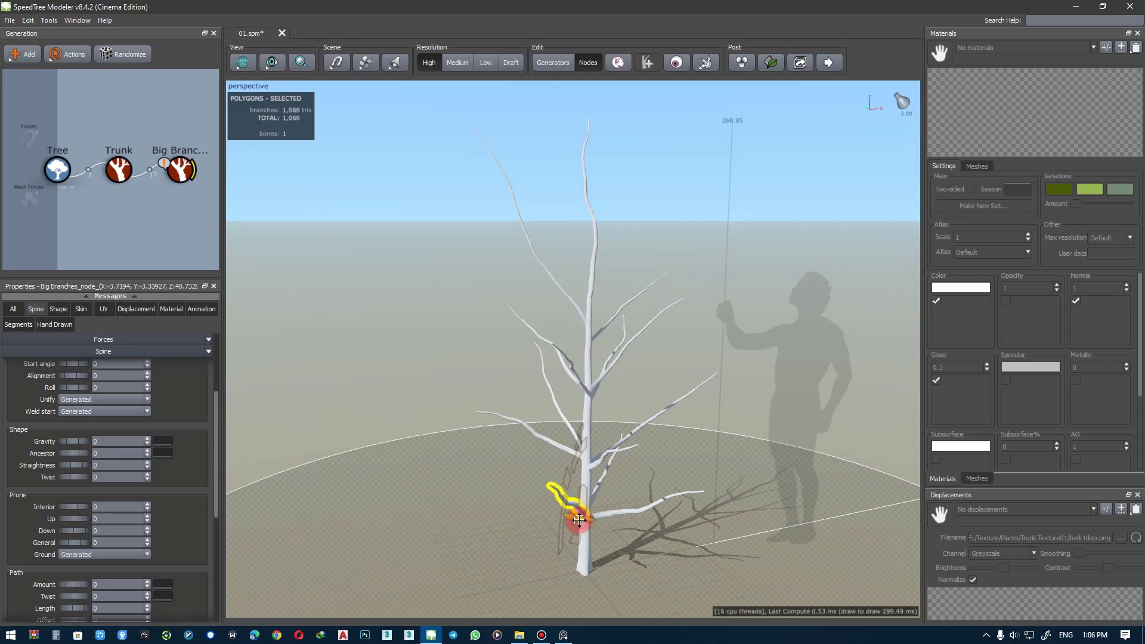
{"action": "left_click_drag", "start_coordinate": [579, 521], "coordinate": [588, 518]}
{"action": "scroll", "coordinate": [591, 525], "scroll_direction": "up", "scroll_amount": 3}
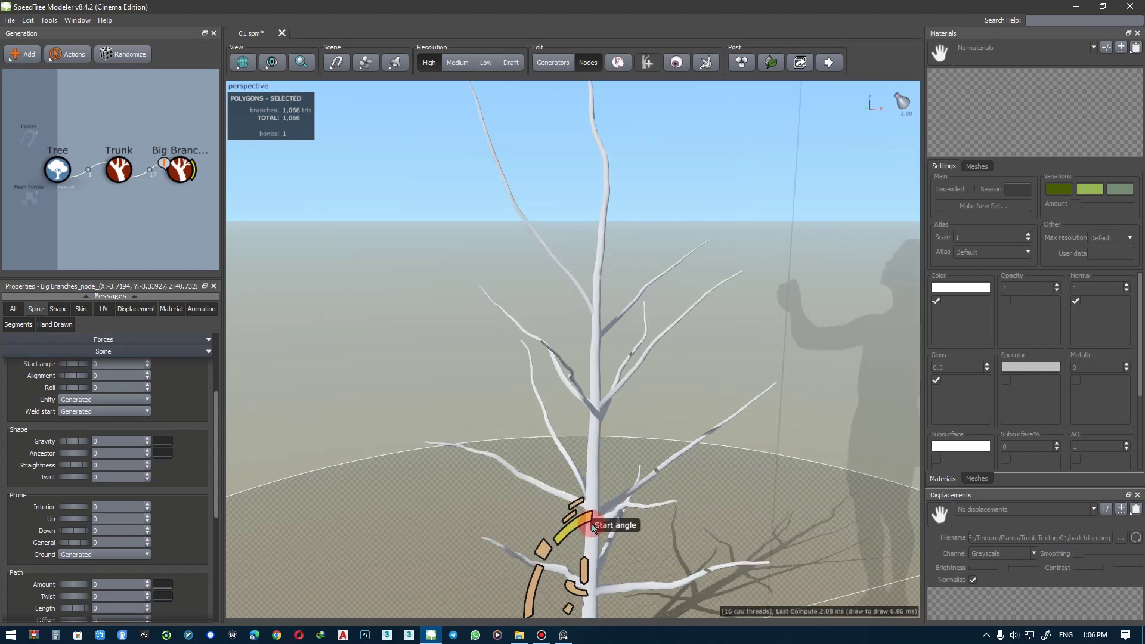
{"action": "scroll", "coordinate": [593, 491], "scroll_direction": "up", "scroll_amount": 3}
{"action": "middle_click_drag", "start_coordinate": [593, 491], "coordinate": [550, 443]}
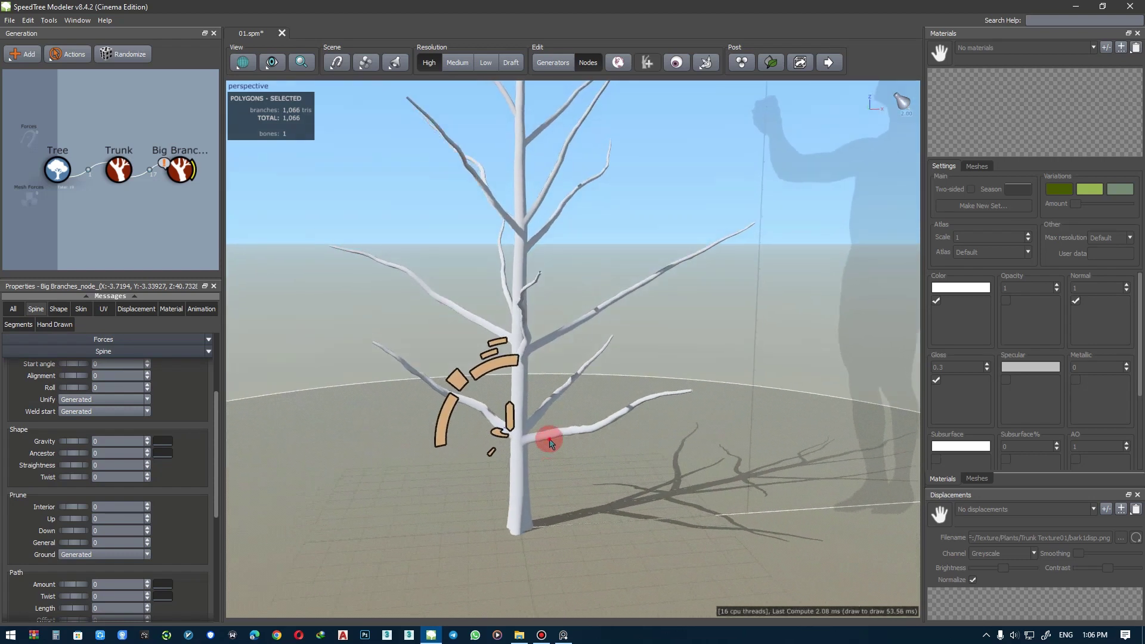
{"action": "left_click", "coordinate": [550, 443]}
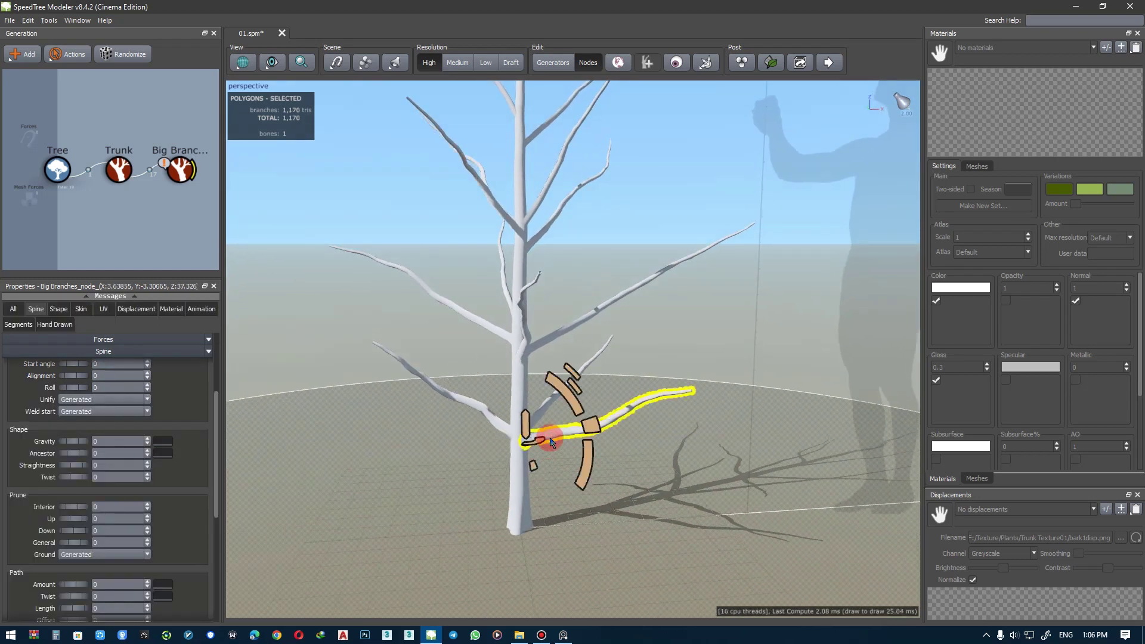
{"action": "left_click", "coordinate": [540, 411]}
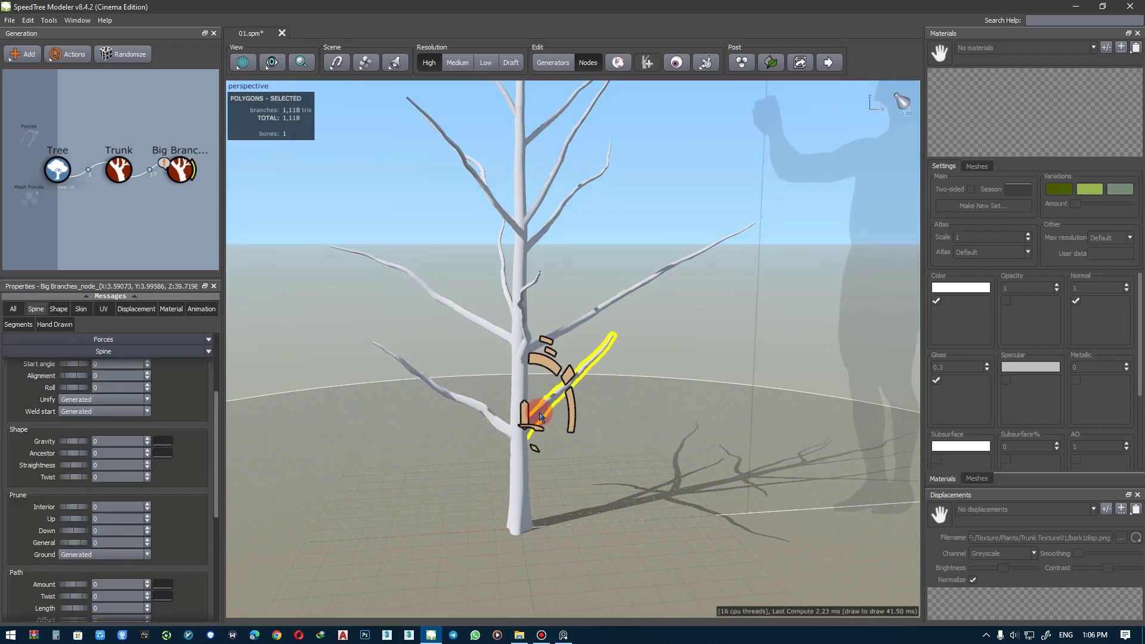
{"action": "left_click", "coordinate": [504, 425]}
- Move the lower left big branch higher up the trunk
{"action": "left_click", "coordinate": [495, 426]}
{"action": "middle_click_drag", "start_coordinate": [498, 428], "coordinate": [512, 409]}
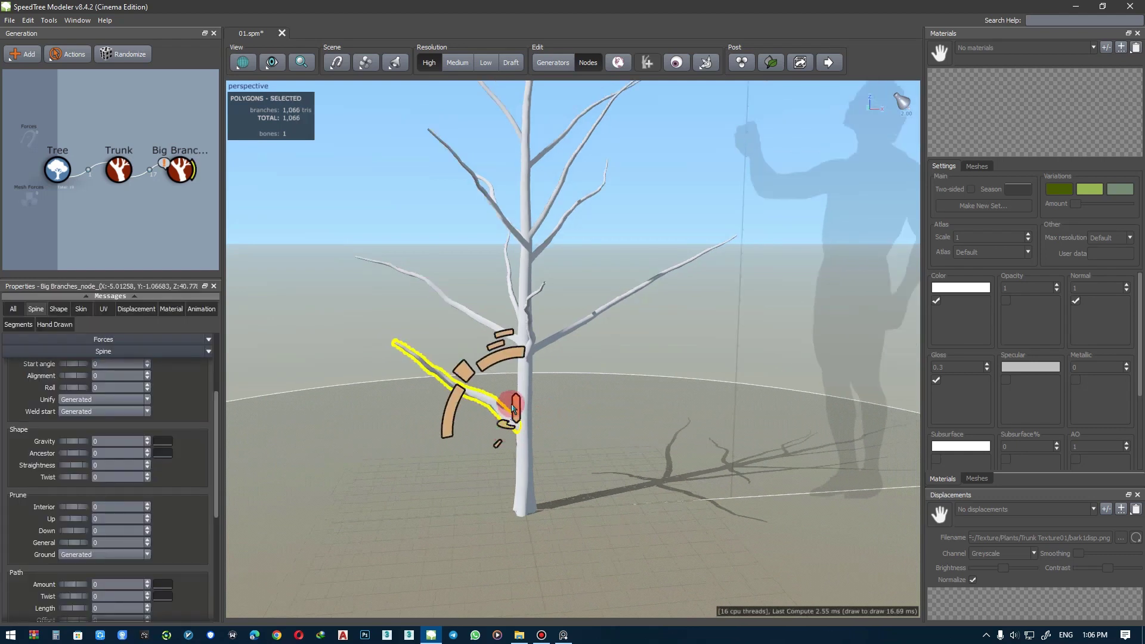
{"action": "left_click_drag", "start_coordinate": [516, 405], "coordinate": [553, 143]}
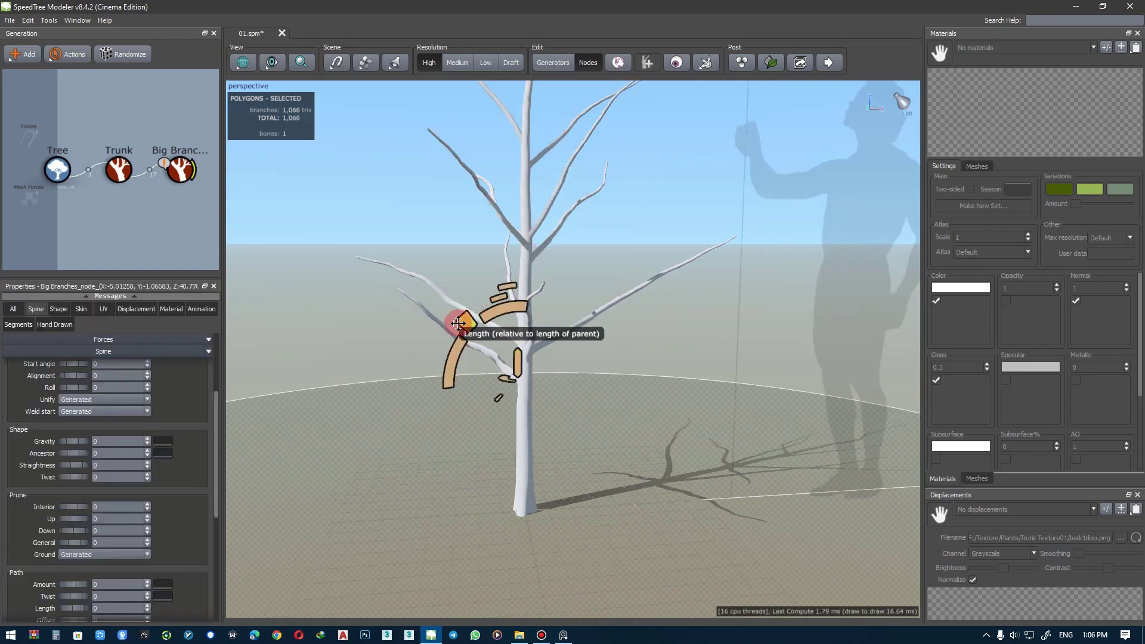
{"action": "mouse_move", "coordinate": [460, 323]}
{"action": "middle_mouse_down"}
{"action": "mouse_move", "coordinate": [544, 332]}
{"action": "mouse_move", "coordinate": [448, 327]}
{"action": "mouse_move", "coordinate": [447, 342]}
{"action": "middle_mouse_up"}
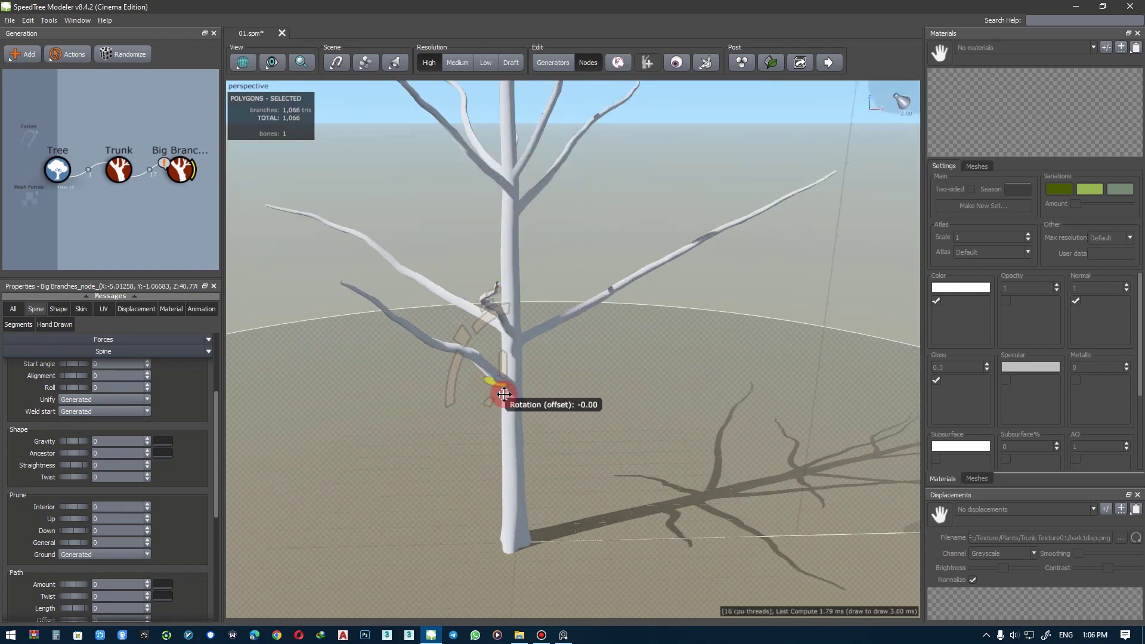
{"action": "mouse_move", "coordinate": [465, 389]}
{"action": "middle_mouse_down"}
{"action": "mouse_move", "coordinate": [487, 409]}
{"action": "mouse_move", "coordinate": [486, 397]}
{"action": "mouse_move", "coordinate": [474, 384]}
{"action": "mouse_move", "coordinate": [493, 427]}
{"action": "mouse_move", "coordinate": [545, 409]}
{"action": "mouse_move", "coordinate": [544, 440]}
{"action": "mouse_move", "coordinate": [525, 447]}
{"action": "mouse_move", "coordinate": [543, 473]}
{"action": "mouse_move", "coordinate": [560, 468]}
{"action": "mouse_move", "coordinate": [519, 473]}
{"action": "middle_mouse_up"}
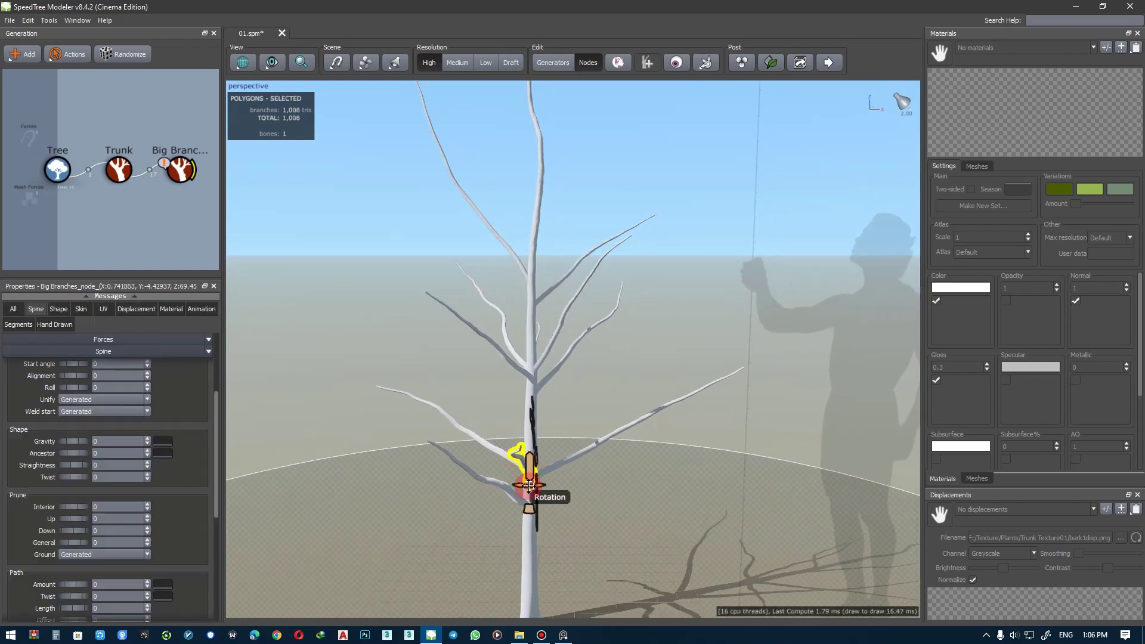
- Rotate the lower left branch outward around the trunk to a -0.01 offset
{"action": "mouse_move", "coordinate": [529, 486]}
{"action": "left_mouse_down"}
{"action": "mouse_move", "coordinate": [545, 468]}
{"action": "mouse_move", "coordinate": [670, 452]}
{"action": "mouse_move", "coordinate": [567, 463]}
{"action": "left_mouse_up"}
{"action": "mouse_move", "coordinate": [567, 463]}
{"action": "middle_mouse_down"}
{"action": "mouse_move", "coordinate": [628, 463]}
{"action": "mouse_move", "coordinate": [533, 475]}
{"action": "middle_mouse_up"}
{"action": "left_click_drag", "start_coordinate": [534, 469], "coordinate": [543, 475]}
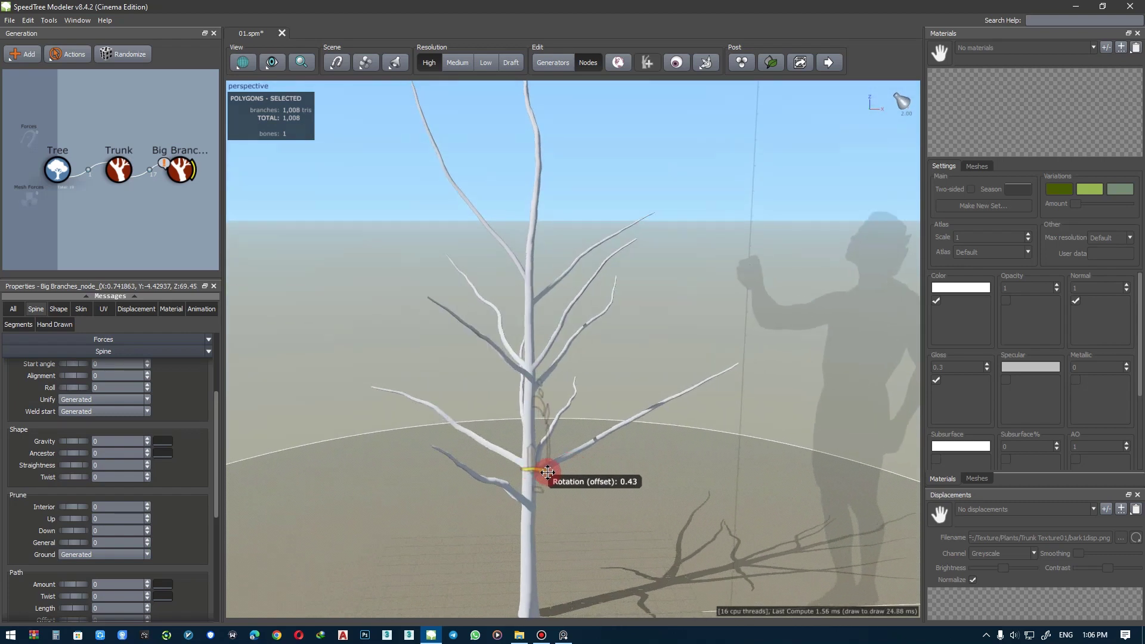
{"action": "middle_click_drag", "start_coordinate": [545, 484], "coordinate": [507, 416]}
{"action": "mouse_move", "coordinate": [516, 405]}
{"action": "left_mouse_down"}
{"action": "mouse_move", "coordinate": [525, 286]}
{"action": "mouse_move", "coordinate": [505, 341]}
{"action": "left_mouse_up"}
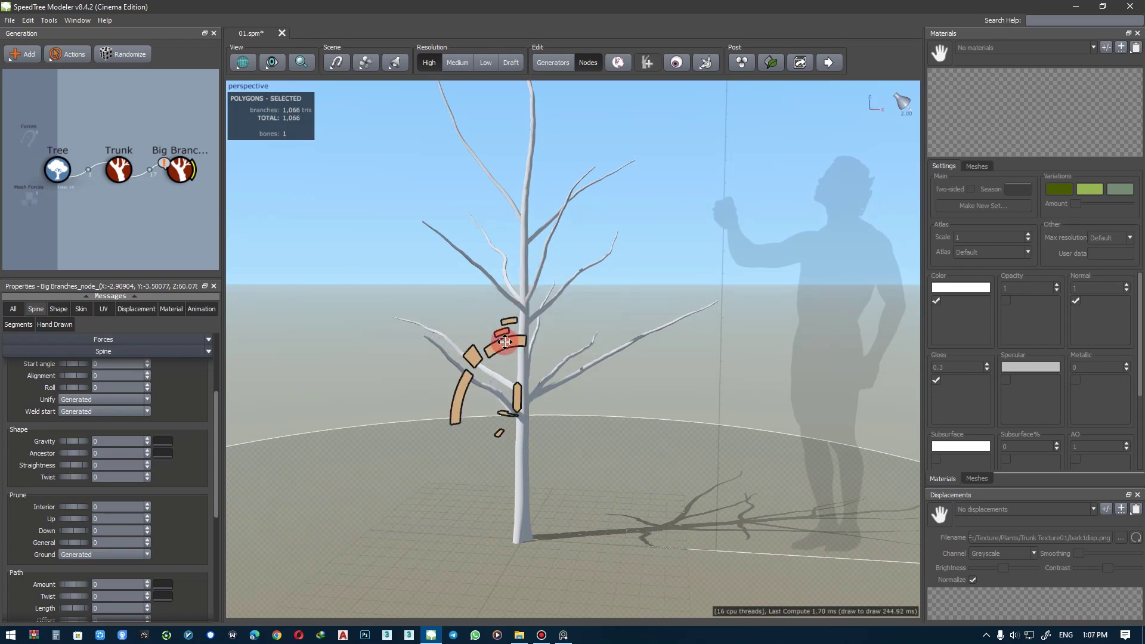
{"action": "mouse_move", "coordinate": [516, 389]}
{"action": "middle_mouse_down"}
{"action": "mouse_move", "coordinate": [468, 396]}
{"action": "mouse_move", "coordinate": [527, 392]}
{"action": "mouse_move", "coordinate": [532, 440]}
{"action": "mouse_move", "coordinate": [566, 429]}
{"action": "mouse_move", "coordinate": [580, 520]}
{"action": "middle_mouse_up"}
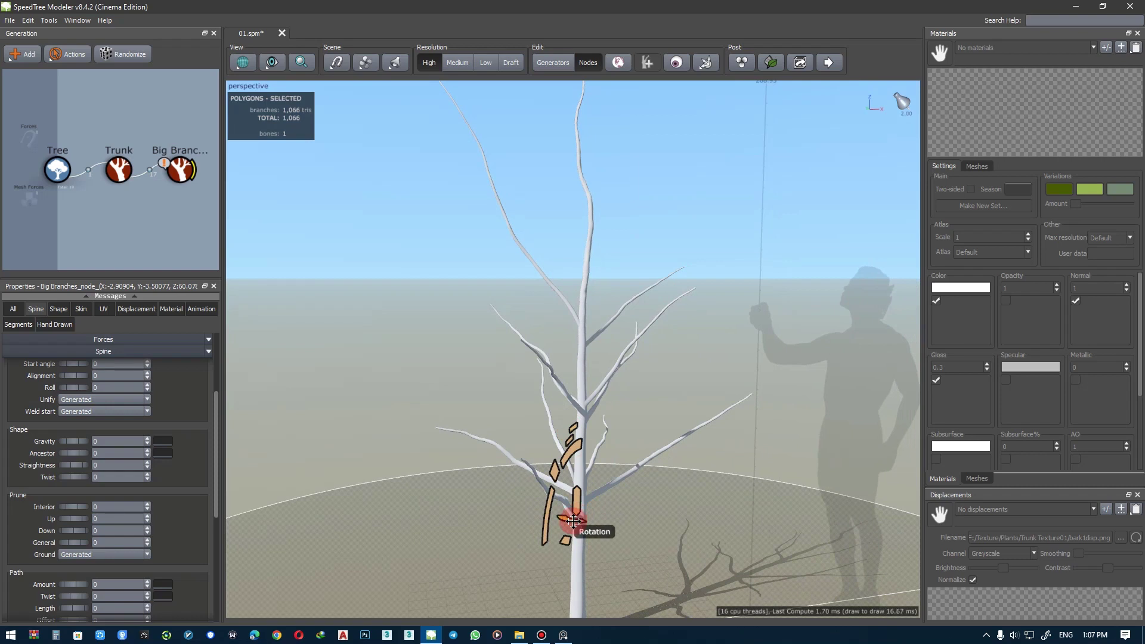
{"action": "mouse_move", "coordinate": [574, 522]}
{"action": "left_mouse_down"}
{"action": "mouse_move", "coordinate": [552, 527]}
{"action": "mouse_move", "coordinate": [562, 523]}
{"action": "left_mouse_up"}
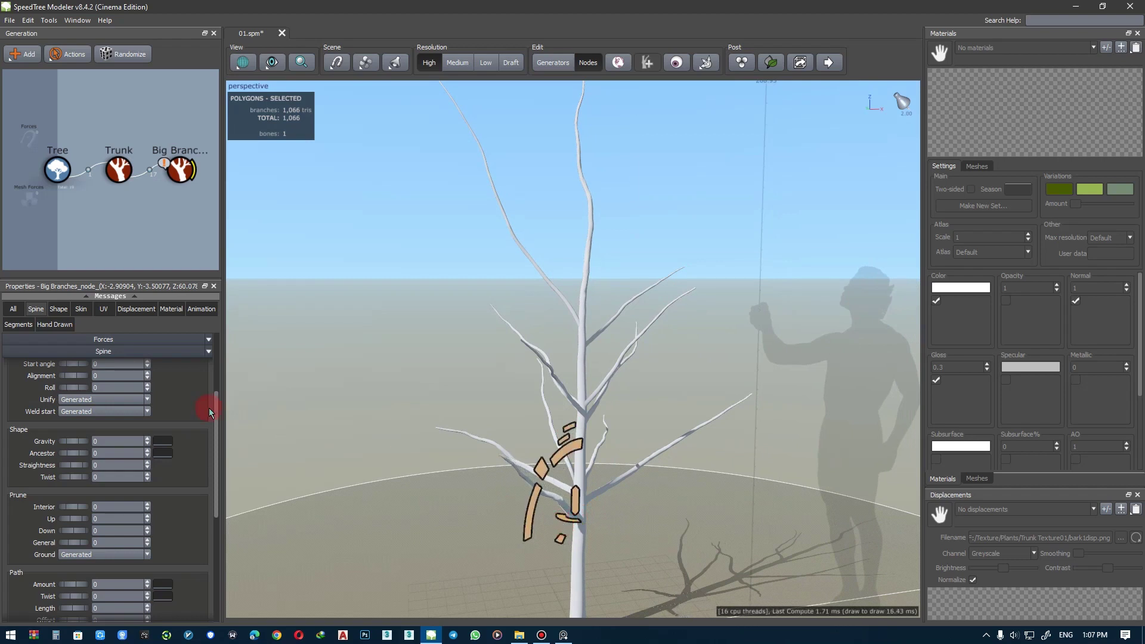
{"action": "scroll", "coordinate": [28, 405], "scroll_direction": "up", "scroll_amount": 4}
- Shrink the lower left branch's absolute radius on the Skin tab
{"action": "left_click", "coordinate": [77, 309]}
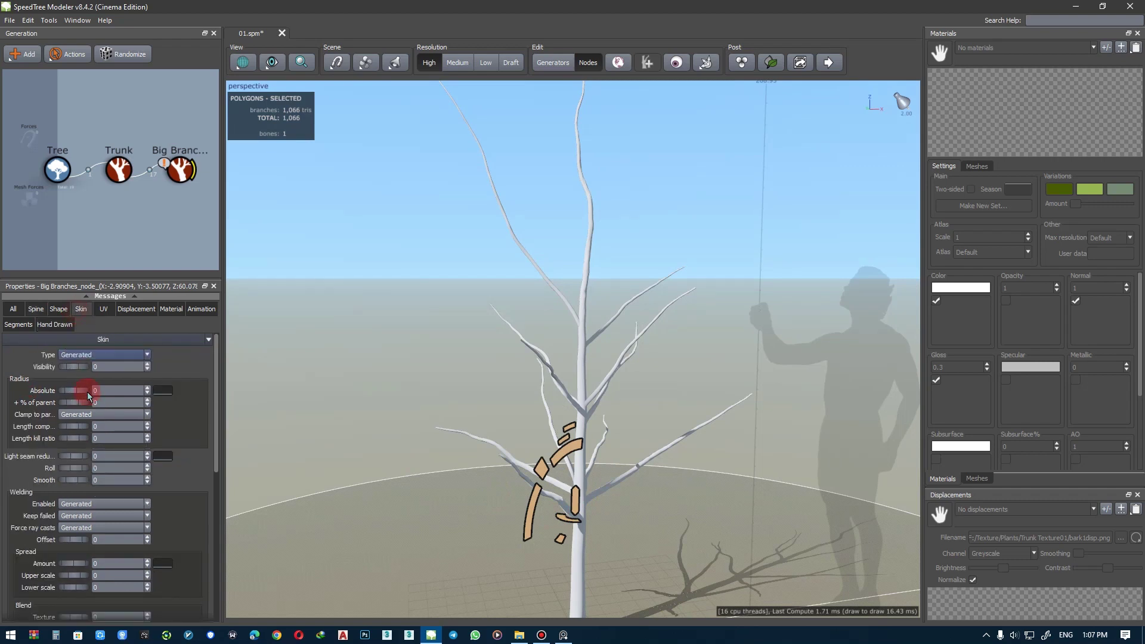
{"action": "left_click_drag", "start_coordinate": [77, 394], "coordinate": [3, 394]}
{"action": "left_click", "coordinate": [104, 391]}
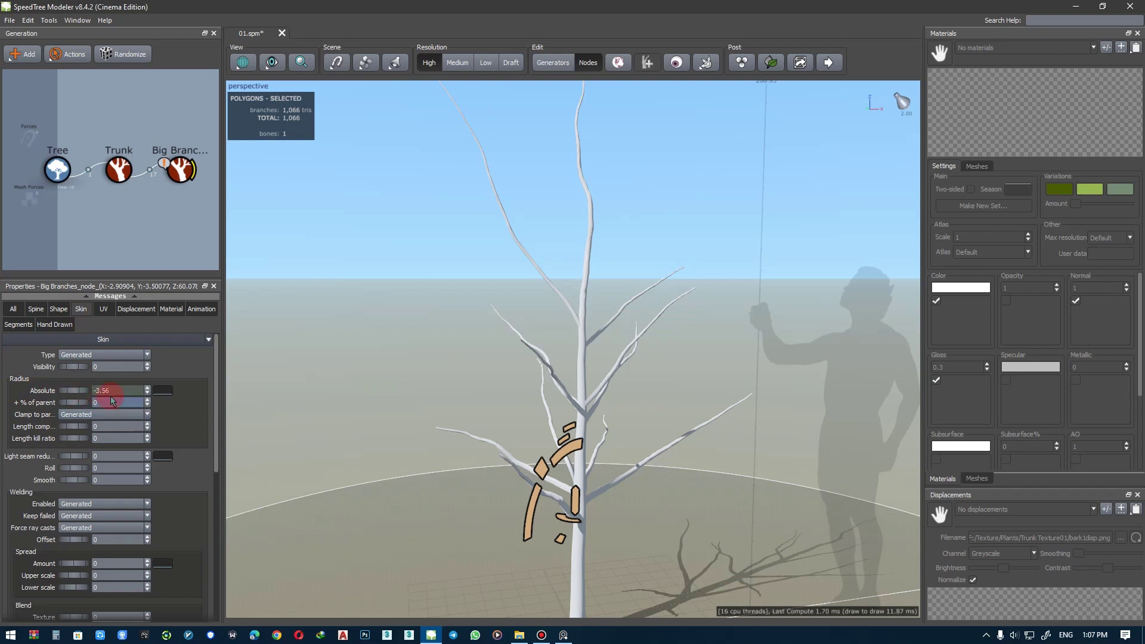
{"action": "left_click", "coordinate": [104, 389]}
- Set the branch's Radius % of parent to -0.26, then switch to four views
{"action": "left_click_drag", "start_coordinate": [77, 409], "coordinate": [58, 403]}
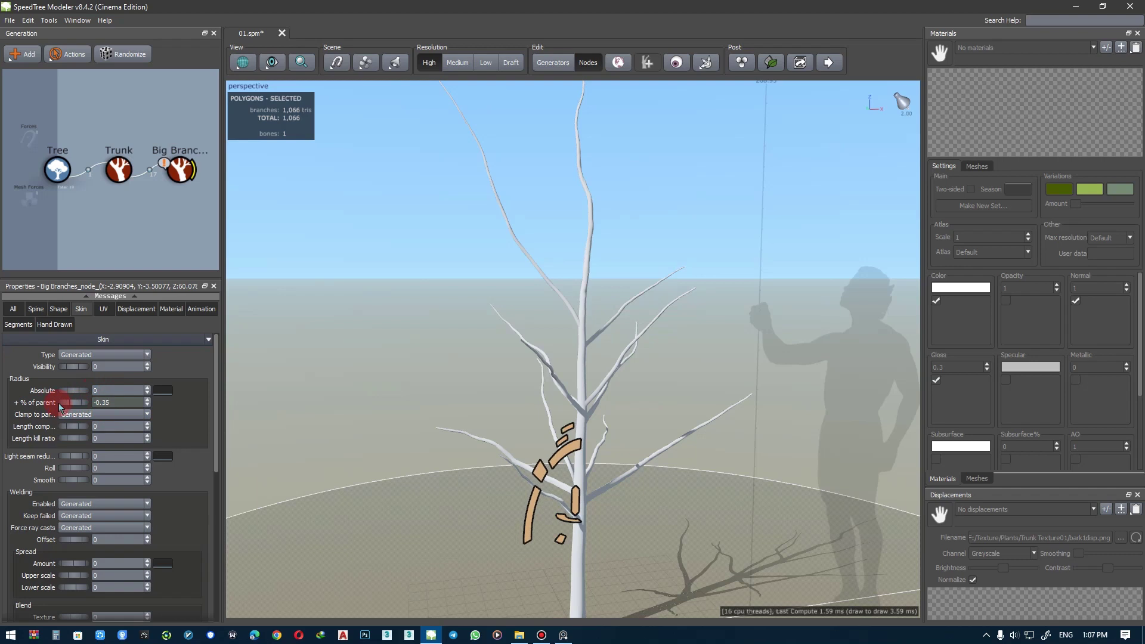
{"action": "left_click", "coordinate": [474, 505]}
{"action": "mouse_move", "coordinate": [474, 506]}
{"action": "right_mouse_down"}
{"action": "mouse_move", "coordinate": [606, 524]}
{"action": "mouse_move", "coordinate": [583, 427]}
{"action": "mouse_move", "coordinate": [564, 426]}
{"action": "right_mouse_up"}
{"action": "left_click", "coordinate": [101, 417]}
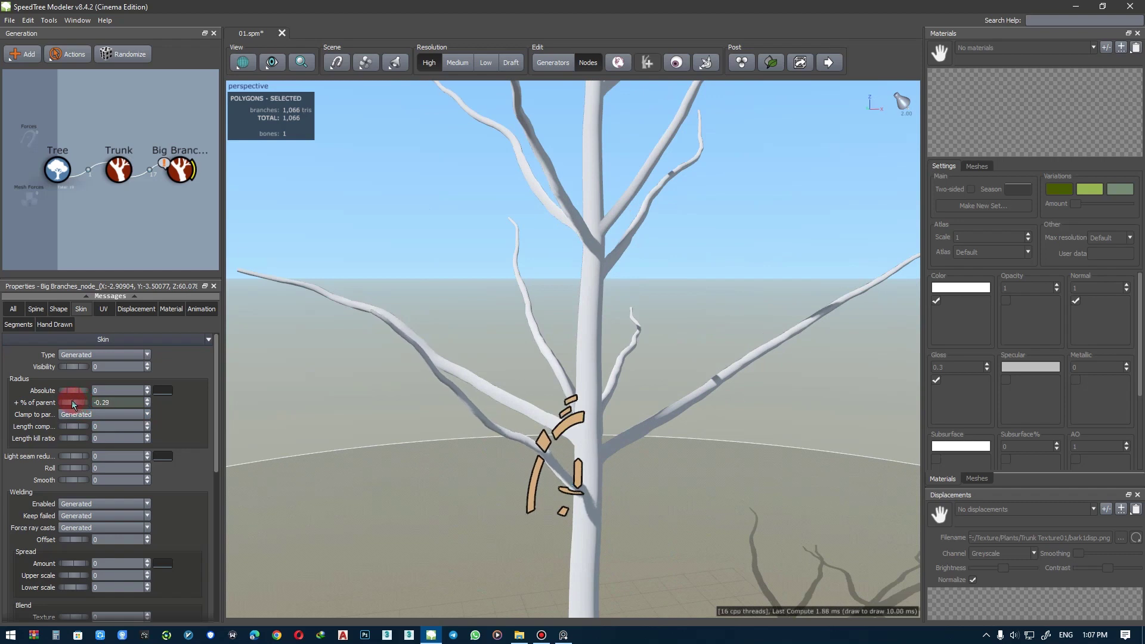
{"action": "left_click_drag", "start_coordinate": [72, 400], "coordinate": [79, 399]}
{"action": "left_click_drag", "start_coordinate": [552, 461], "coordinate": [2, 385]}
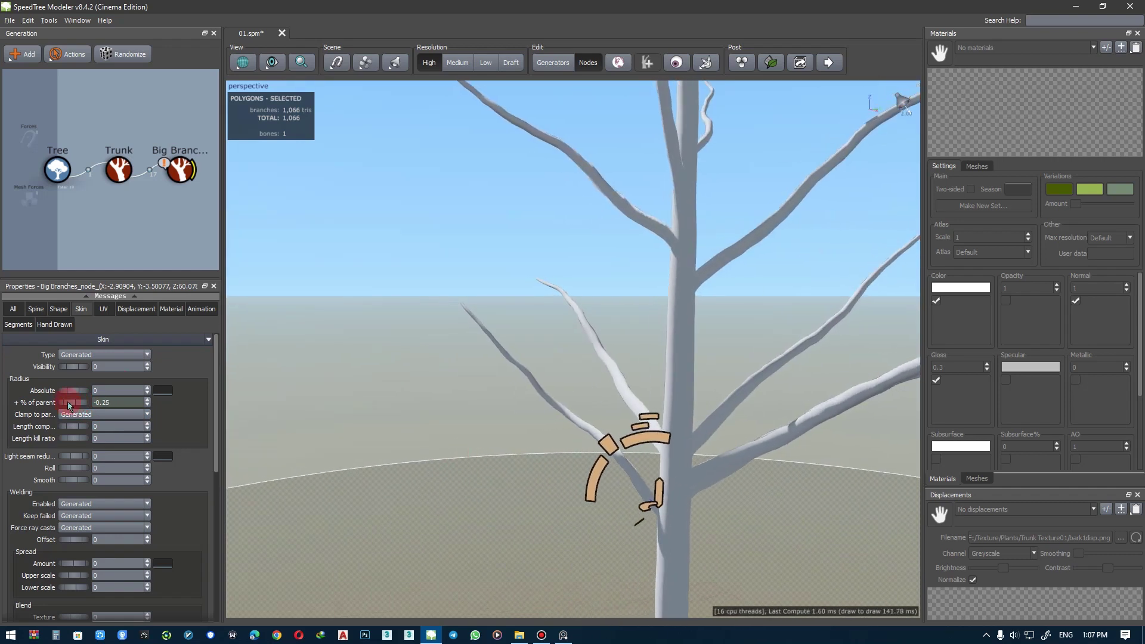
{"action": "mouse_move", "coordinate": [68, 403]}
{"action": "left_mouse_down"}
{"action": "mouse_move", "coordinate": [85, 401]}
{"action": "mouse_move", "coordinate": [70, 404]}
{"action": "left_mouse_up"}
{"action": "left_click_drag", "start_coordinate": [449, 477], "coordinate": [611, 465]}
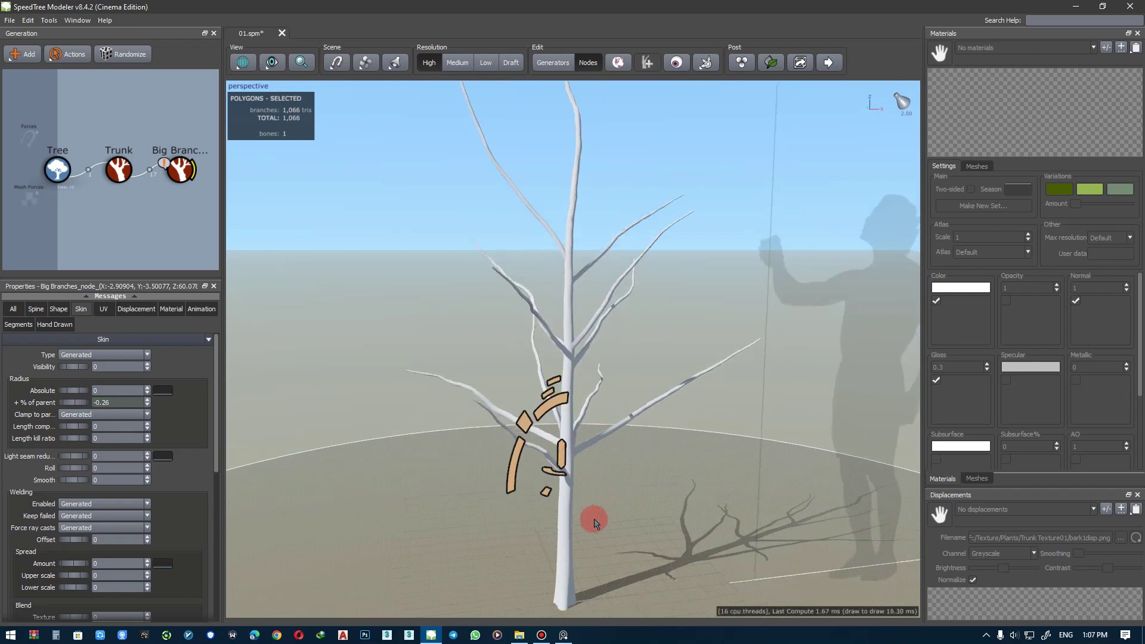
{"action": "key", "text": "space"}
- Deselect, maximize the perspective view again, and select the lower left big branch
{"action": "left_click", "coordinate": [605, 454]}
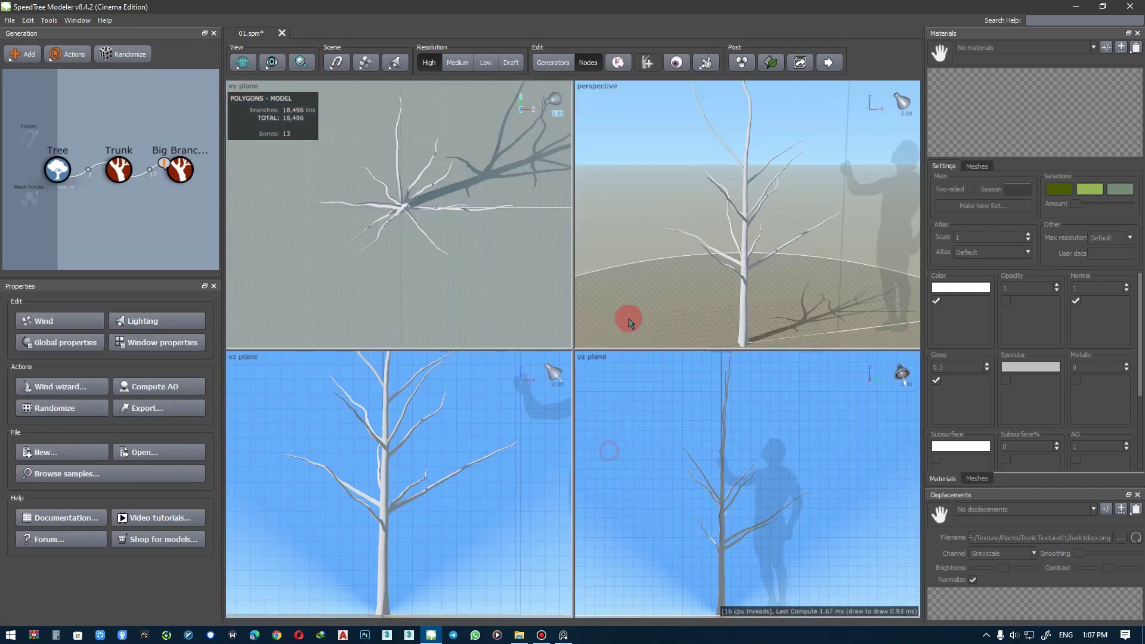
{"action": "left_click_drag", "start_coordinate": [627, 320], "coordinate": [636, 266]}
{"action": "key", "text": "space"}
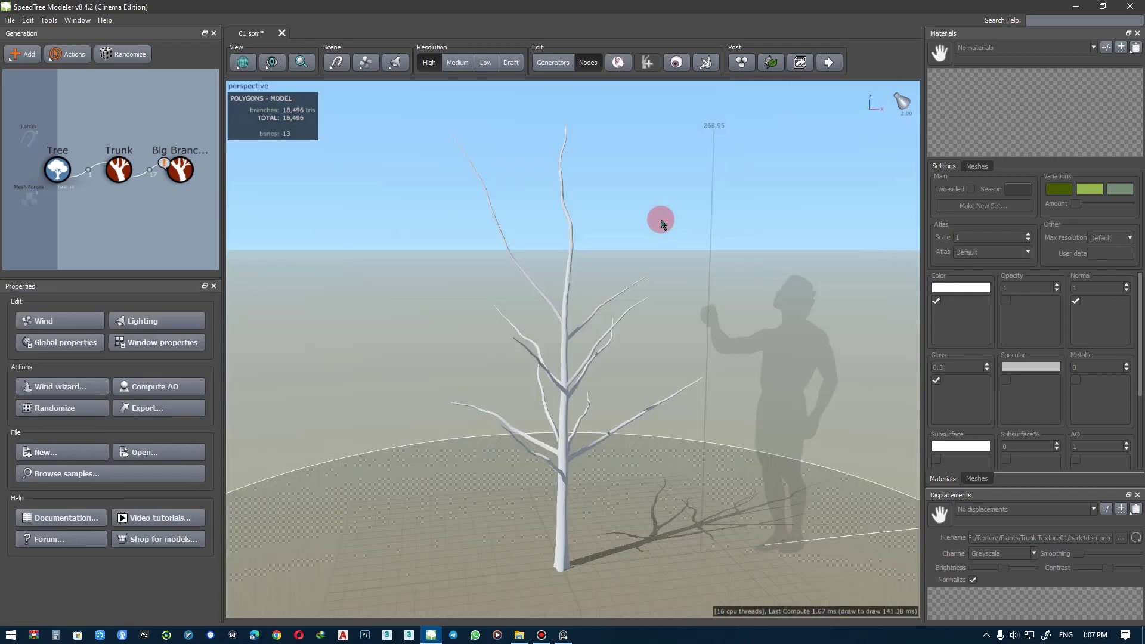
{"action": "mouse_move", "coordinate": [660, 220]}
{"action": "left_mouse_down"}
{"action": "mouse_move", "coordinate": [626, 404]}
{"action": "mouse_move", "coordinate": [643, 408]}
{"action": "mouse_move", "coordinate": [626, 404]}
{"action": "mouse_move", "coordinate": [538, 508]}
{"action": "left_mouse_up"}
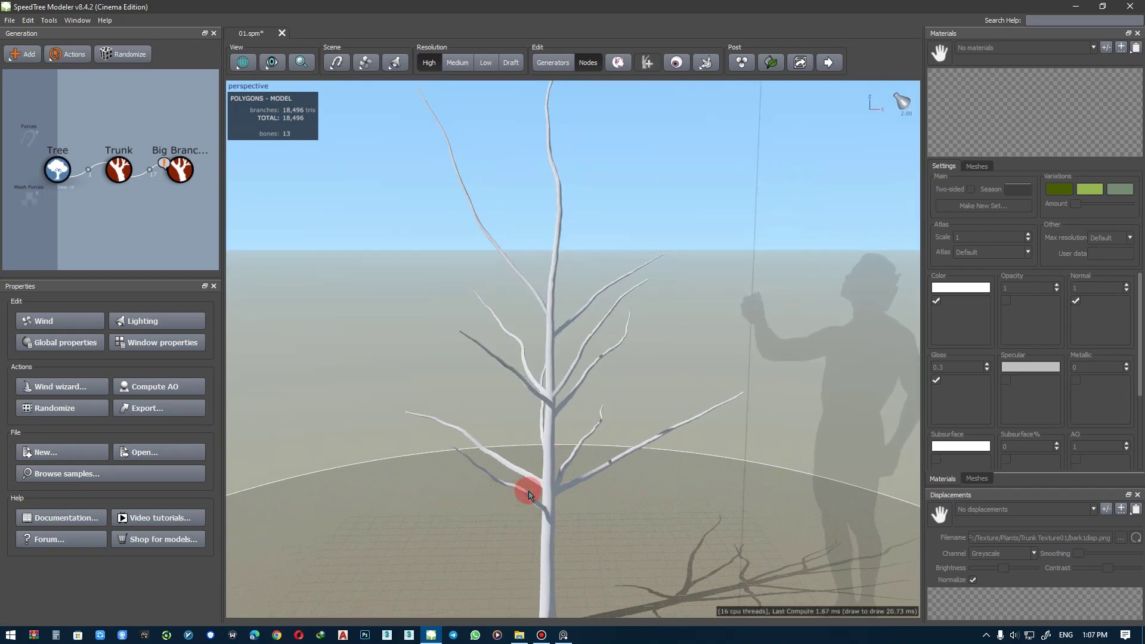
{"action": "left_click", "coordinate": [529, 496]}
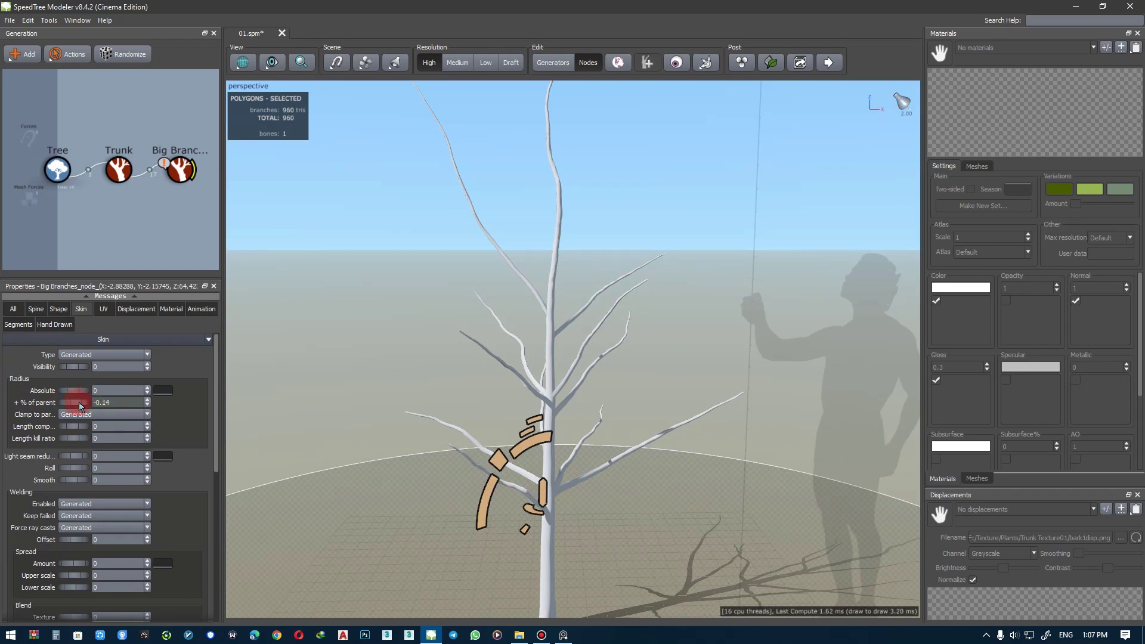
- Clear the branch selection, then select the whole Big Branches generator for editing
{"action": "left_click", "coordinate": [345, 476]}
{"action": "mouse_move", "coordinate": [498, 486]}
{"action": "left_mouse_down"}
{"action": "mouse_move", "coordinate": [533, 485]}
{"action": "mouse_move", "coordinate": [513, 481]}
{"action": "mouse_move", "coordinate": [520, 489]}
{"action": "mouse_move", "coordinate": [491, 468]}
{"action": "mouse_move", "coordinate": [501, 487]}
{"action": "mouse_move", "coordinate": [468, 476]}
{"action": "mouse_move", "coordinate": [484, 479]}
{"action": "left_mouse_up"}
{"action": "left_click", "coordinate": [574, 370]}
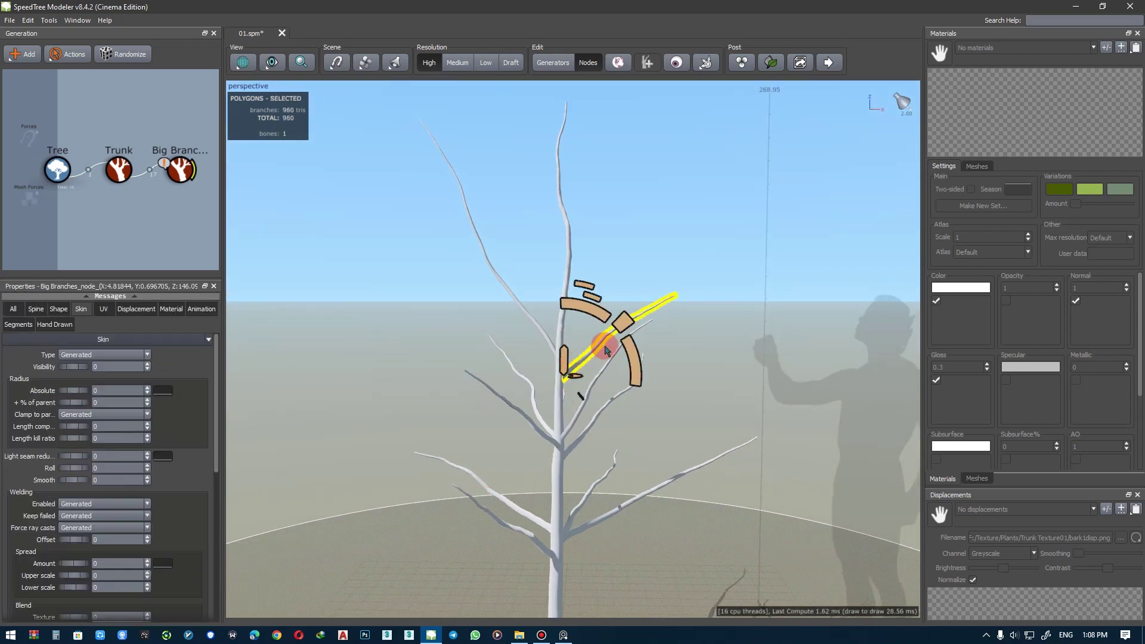
{"action": "left_click", "coordinate": [197, 183]}
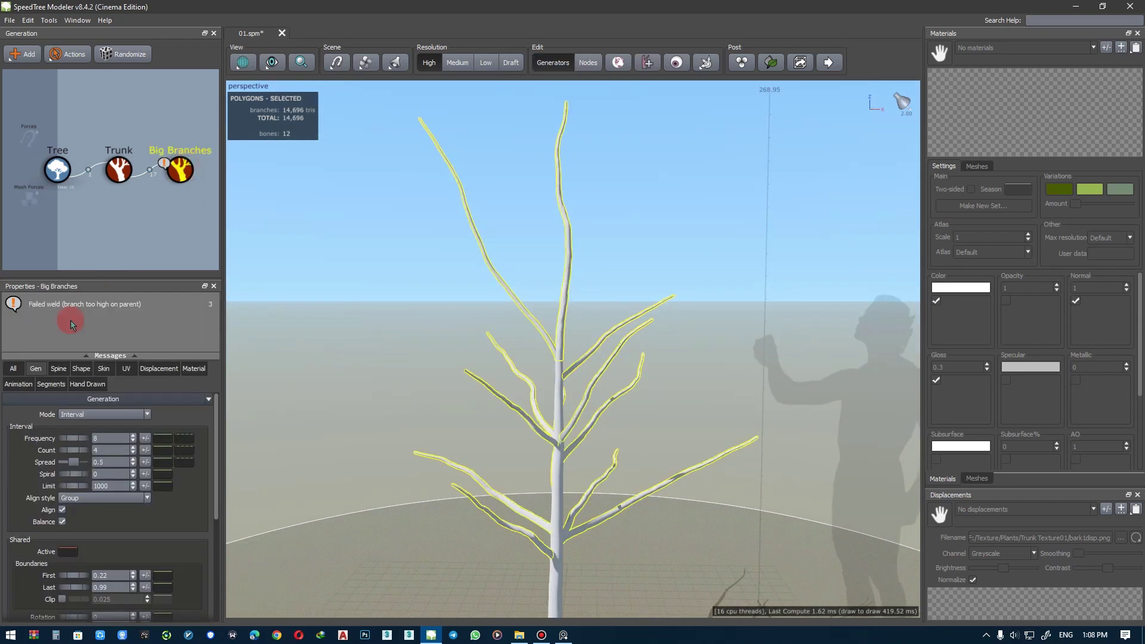
- Set the big branches' Length '% of parent' to 0.6 on the Spine tab
{"action": "left_click", "coordinate": [70, 370]}
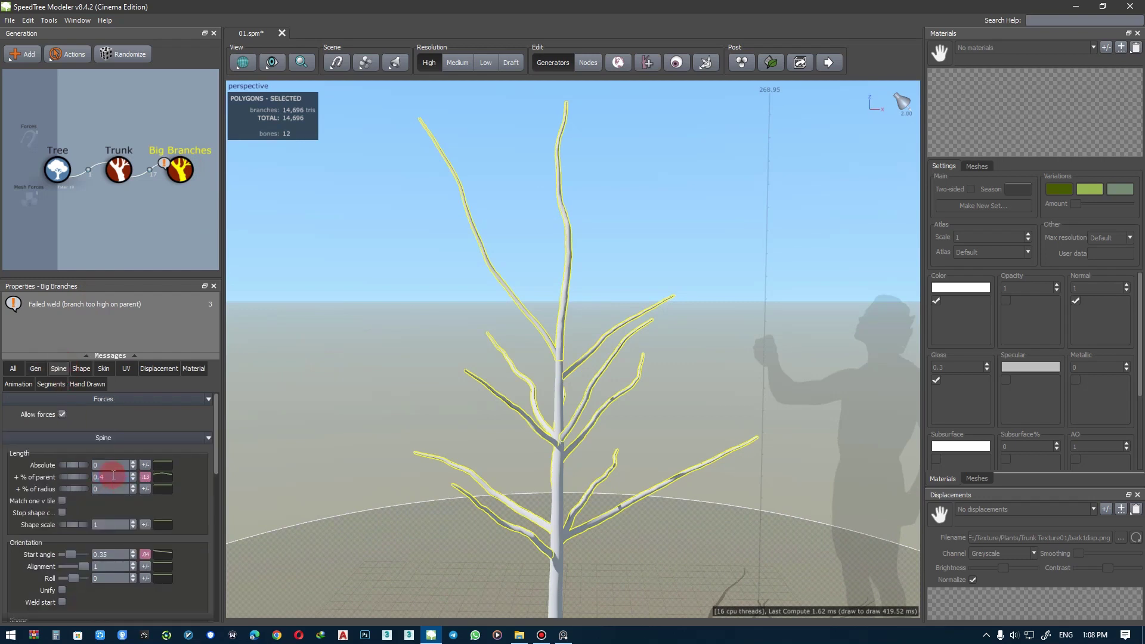
{"action": "type", "text": "5"}
{"action": "key", "text": "Return"}
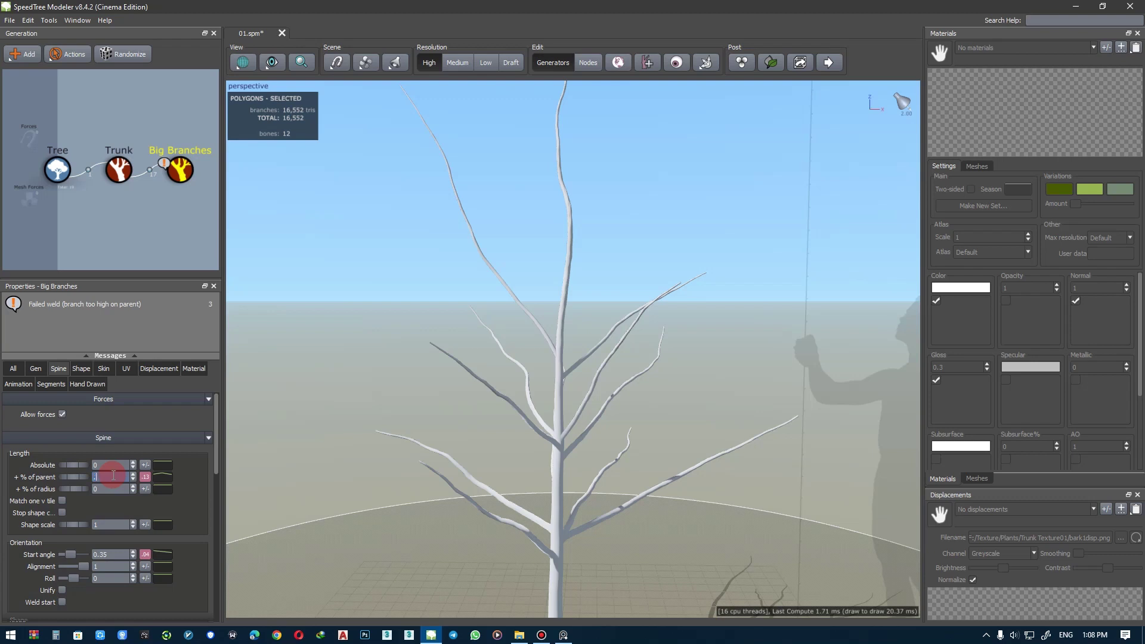
{"action": "type", "text": "6"}
{"action": "key", "text": "Return"}
{"action": "mouse_move", "coordinate": [720, 349]}
{"action": "left_mouse_down"}
{"action": "mouse_move", "coordinate": [647, 345]}
{"action": "mouse_move", "coordinate": [711, 357]}
{"action": "mouse_move", "coordinate": [869, 352]}
{"action": "mouse_move", "coordinate": [720, 349]}
{"action": "left_mouse_up"}
- Reduce the length variance to 0.05 and check the tree in the four-view layout
{"action": "left_click", "coordinate": [146, 477]}
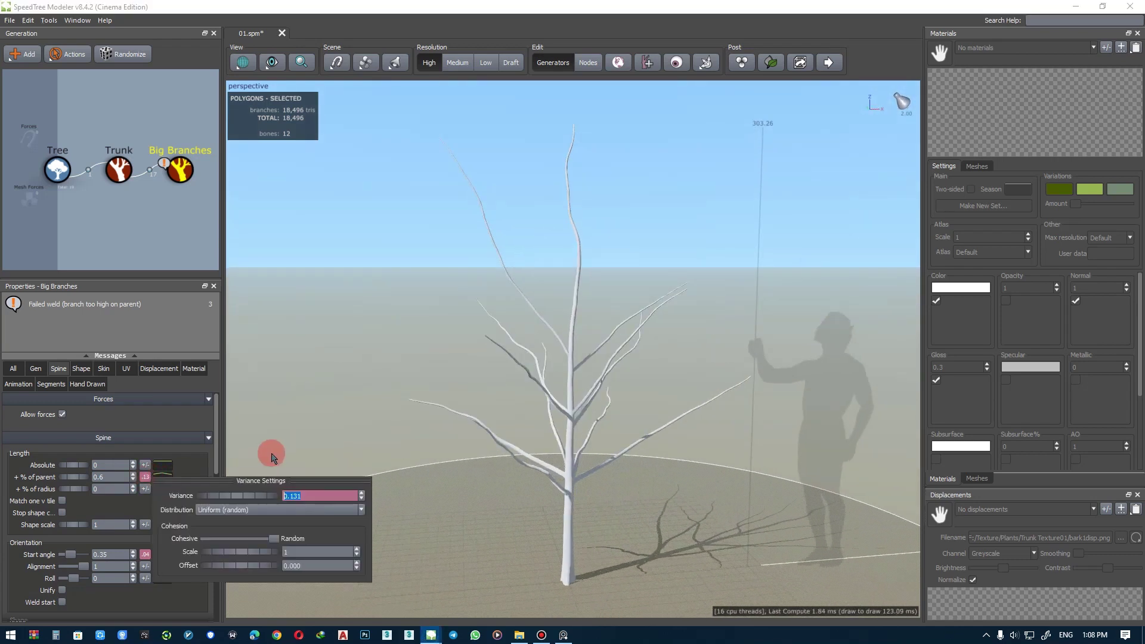
{"action": "type", "text": "0.05"}
{"action": "key", "text": "Return"}
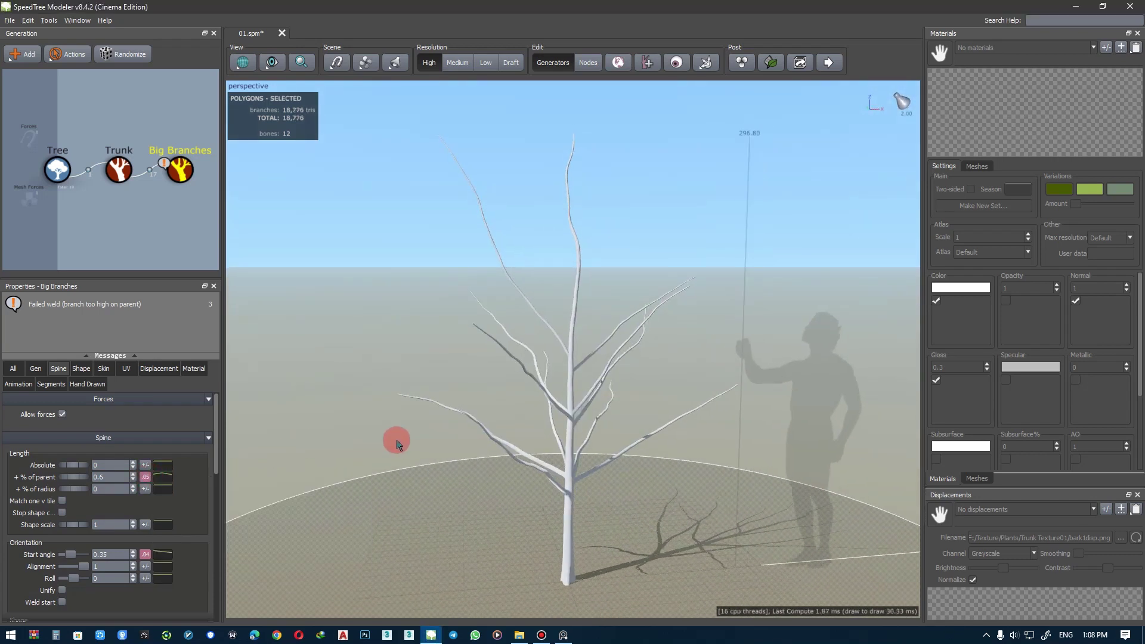
{"action": "mouse_move", "coordinate": [525, 406]}
{"action": "left_mouse_down"}
{"action": "mouse_move", "coordinate": [475, 402]}
{"action": "mouse_move", "coordinate": [599, 405]}
{"action": "mouse_move", "coordinate": [478, 396]}
{"action": "mouse_move", "coordinate": [511, 396]}
{"action": "mouse_move", "coordinate": [537, 425]}
{"action": "mouse_move", "coordinate": [493, 411]}
{"action": "mouse_move", "coordinate": [524, 416]}
{"action": "left_mouse_up"}
{"action": "key", "text": "space"}
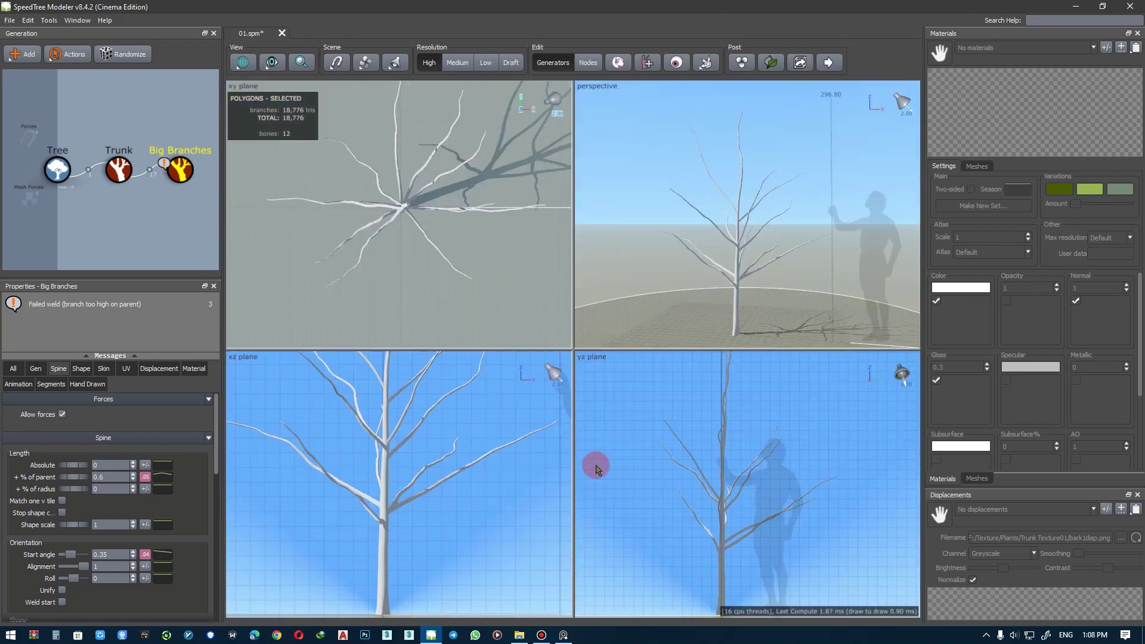
{"action": "mouse_move", "coordinate": [687, 241]}
{"action": "left_mouse_down"}
{"action": "mouse_move", "coordinate": [712, 239]}
{"action": "mouse_move", "coordinate": [703, 235]}
{"action": "left_mouse_up"}
{"action": "key", "text": "space"}
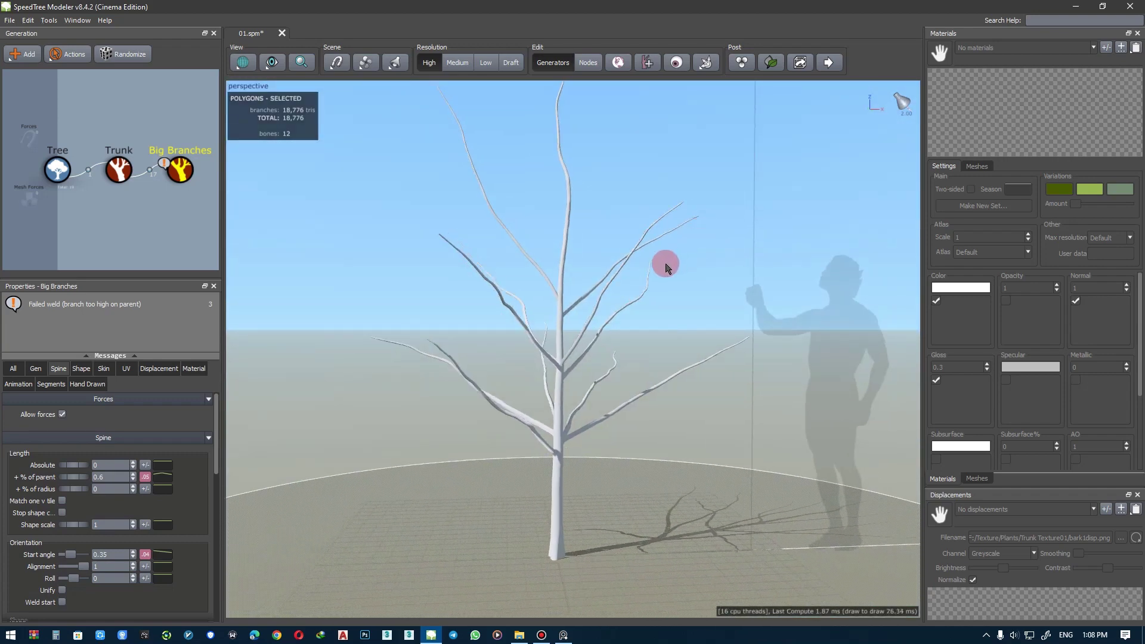
- Try big-branch start angles between 0.294 and 0.382
{"action": "left_click", "coordinate": [46, 385]}
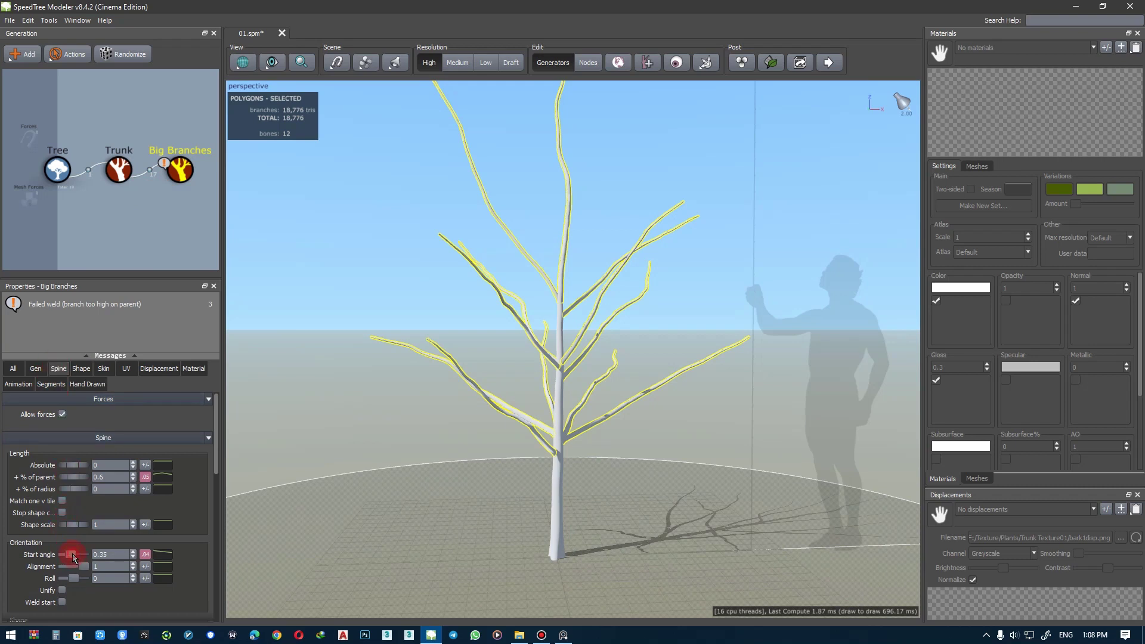
{"action": "left_click_drag", "start_coordinate": [74, 558], "coordinate": [72, 558]}
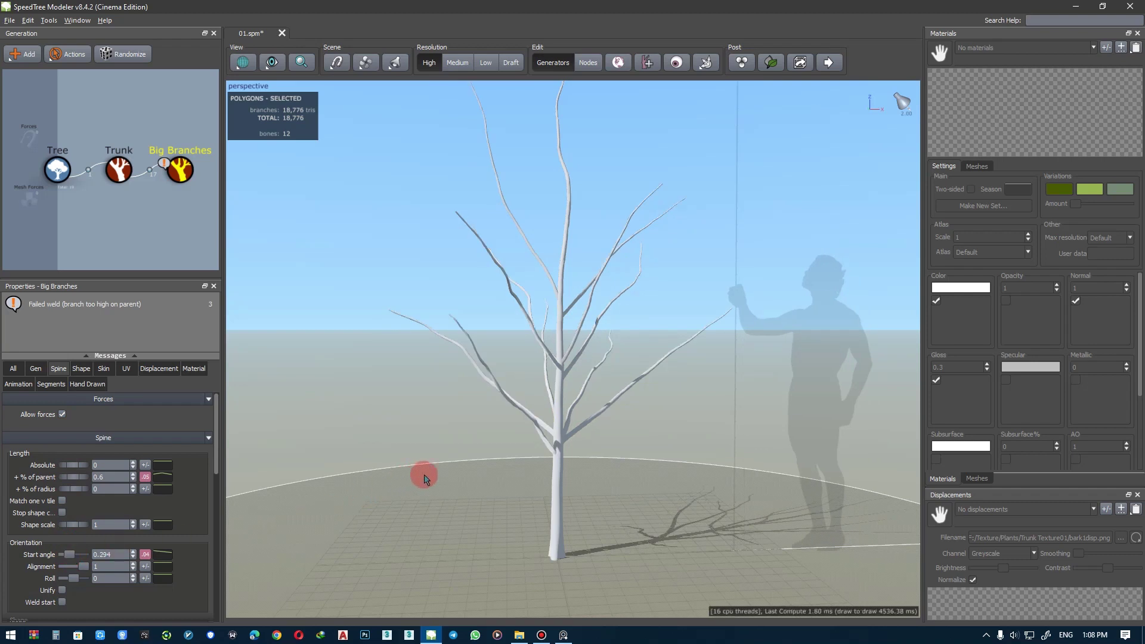
{"action": "mouse_move", "coordinate": [424, 478]}
{"action": "left_mouse_down"}
{"action": "mouse_move", "coordinate": [485, 470]}
{"action": "mouse_move", "coordinate": [442, 477]}
{"action": "left_mouse_up"}
{"action": "scroll", "coordinate": [70, 537], "scroll_direction": "down", "scroll_amount": 2}
{"action": "left_click_drag", "start_coordinate": [70, 560], "coordinate": [65, 559]}
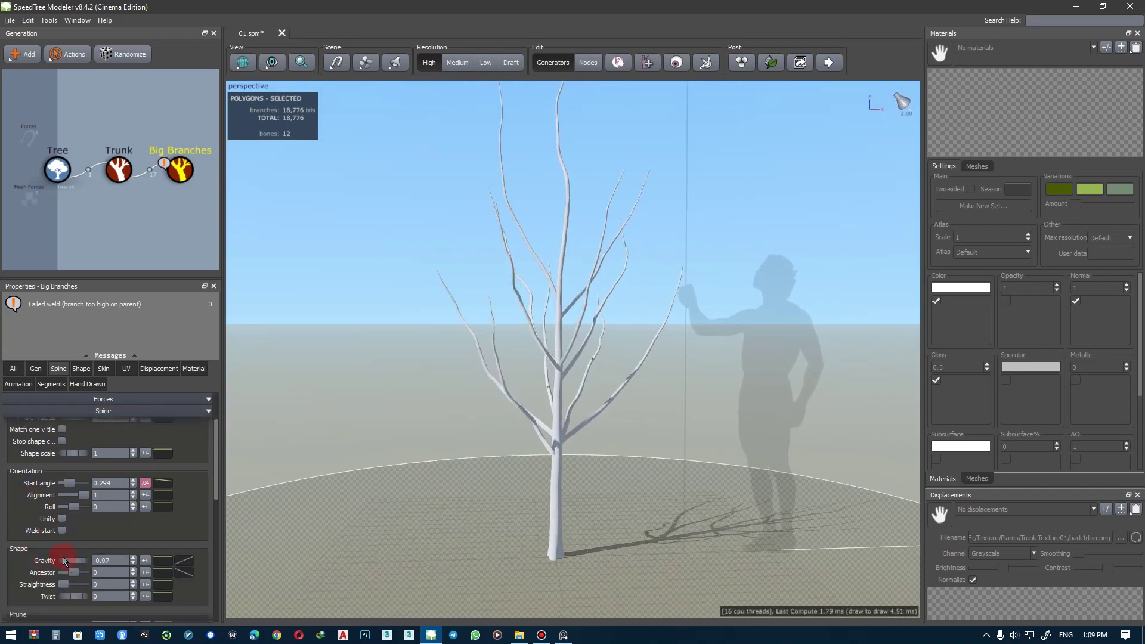
{"action": "left_click_drag", "start_coordinate": [68, 483], "coordinate": [70, 486]}
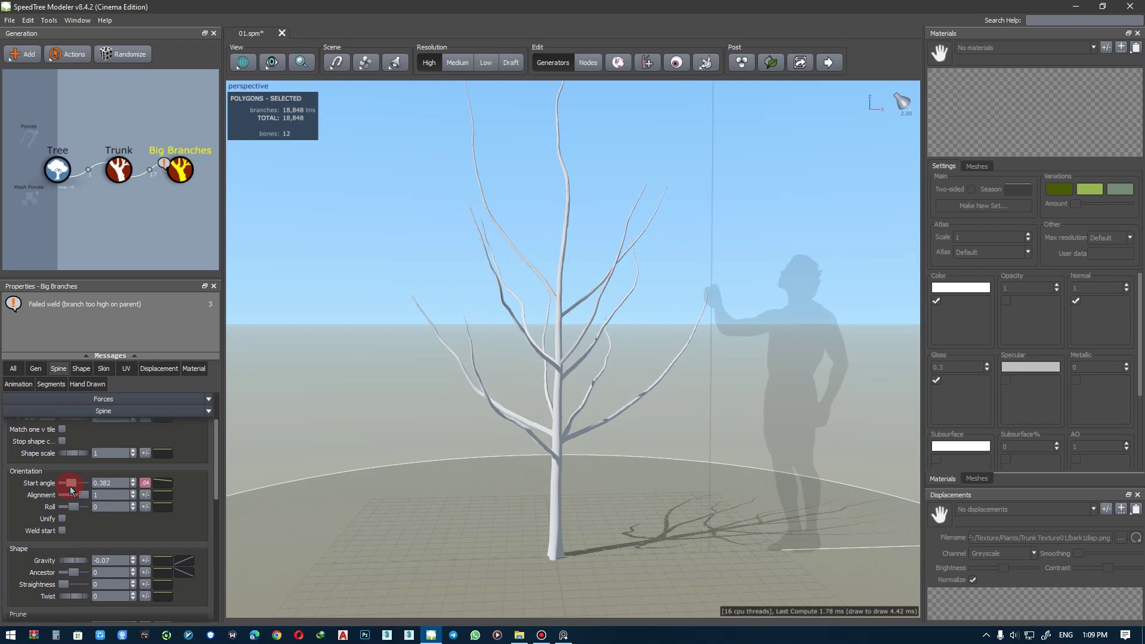
- Set gravity to 0, then -0.04, with the start angle settled at 0.324
{"action": "left_click_drag", "start_coordinate": [64, 562], "coordinate": [65, 556]}
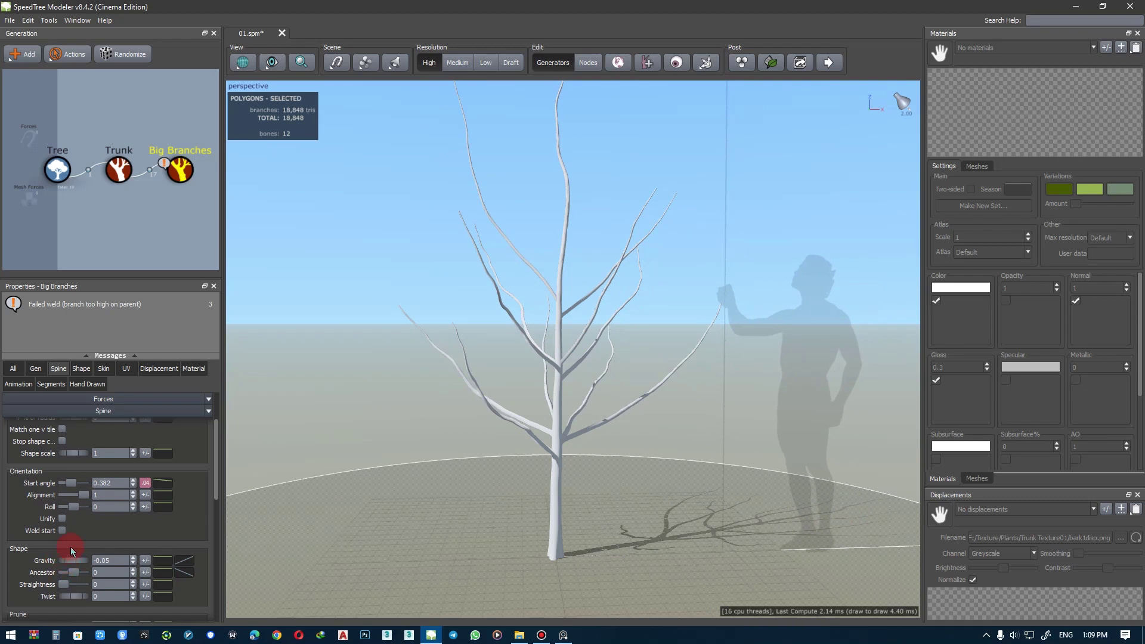
{"action": "left_click_drag", "start_coordinate": [71, 483], "coordinate": [70, 483]}
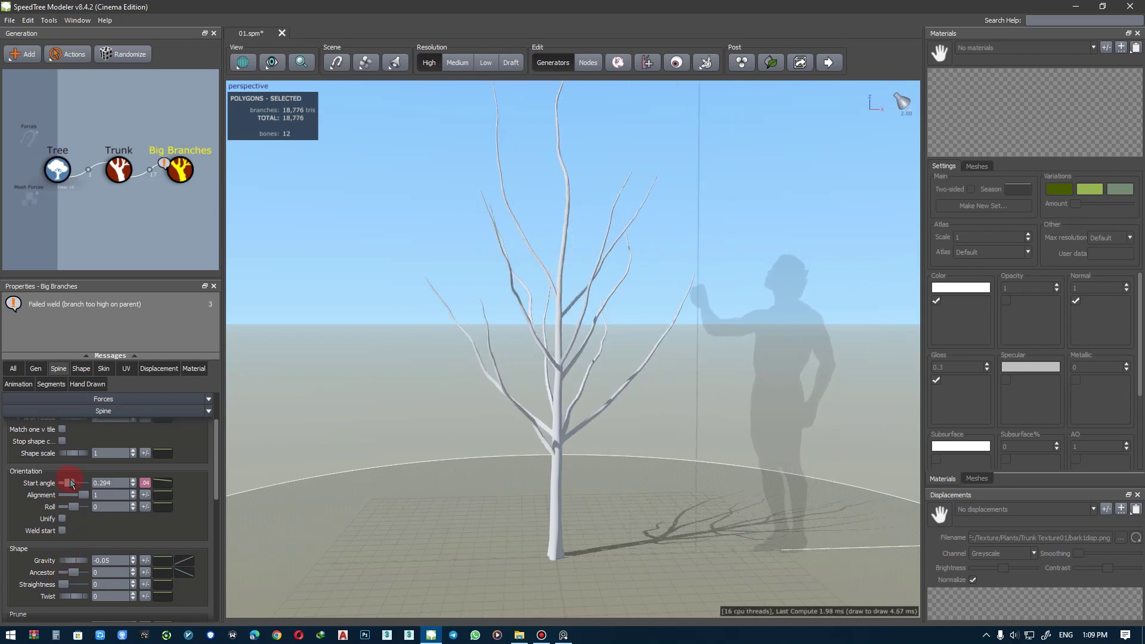
{"action": "double_click", "coordinate": [102, 559]}
{"action": "type", "text": "0"}
{"action": "left_click_drag", "start_coordinate": [69, 488], "coordinate": [69, 487]}
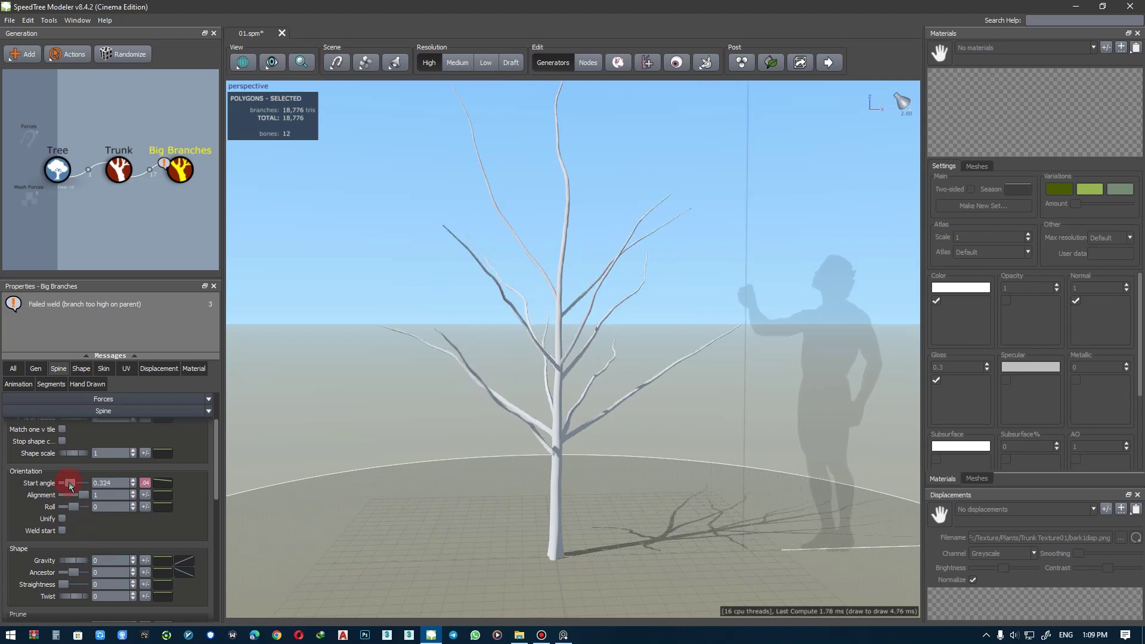
{"action": "left_click_drag", "start_coordinate": [77, 559], "coordinate": [76, 560]}
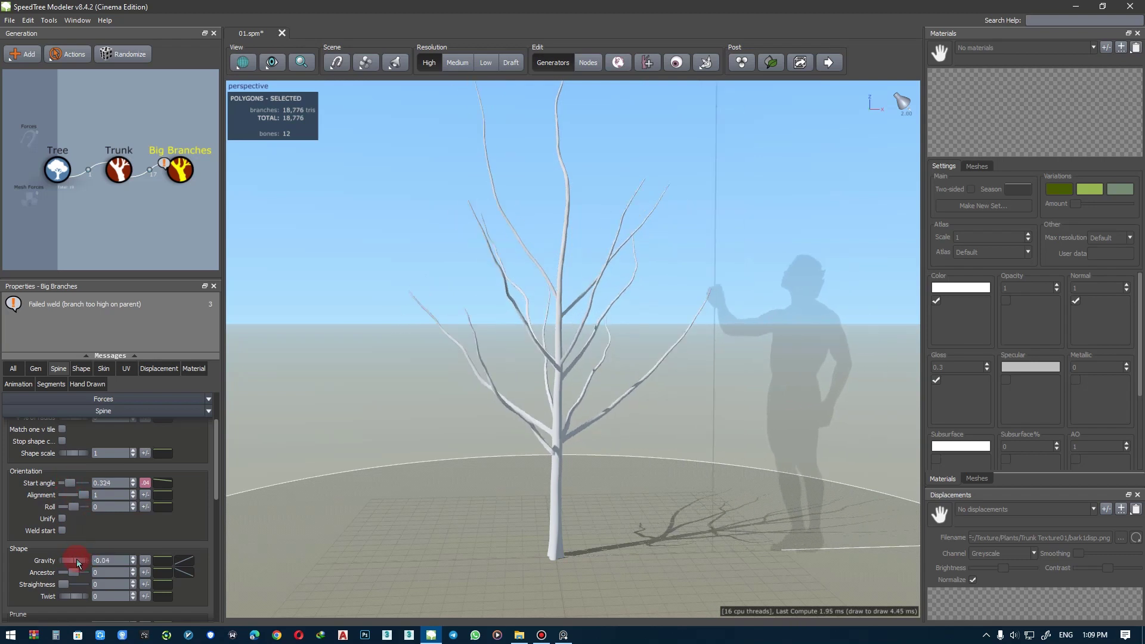
{"action": "mouse_move", "coordinate": [402, 537]}
{"action": "left_mouse_down"}
{"action": "mouse_move", "coordinate": [376, 537]}
{"action": "mouse_move", "coordinate": [392, 544]}
{"action": "mouse_move", "coordinate": [506, 256]}
{"action": "left_mouse_up"}
- In Nodes edit mode, shorten two individual big branches near the trunk
{"action": "left_click", "coordinate": [587, 63]}
{"action": "left_click", "coordinate": [524, 447]}
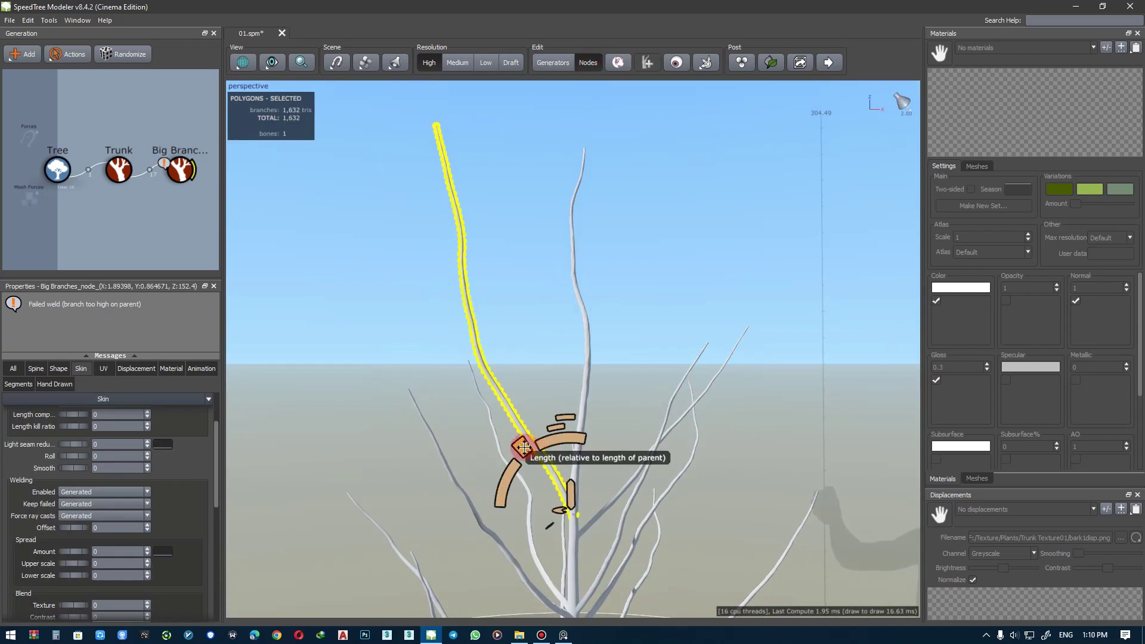
{"action": "left_click_drag", "start_coordinate": [524, 447], "coordinate": [530, 476]}
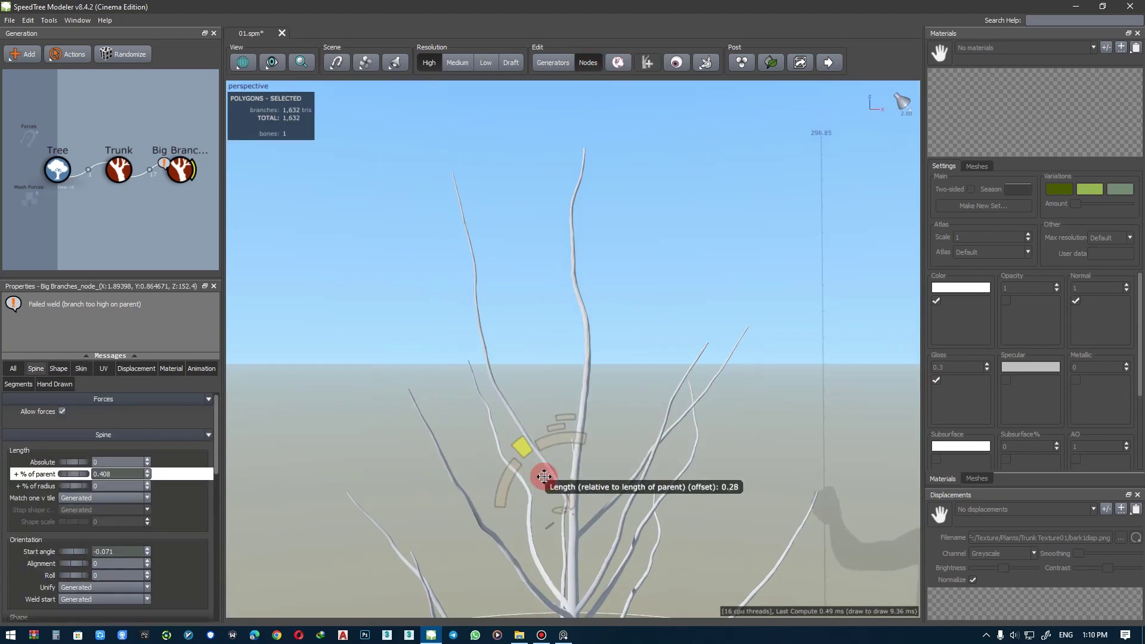
{"action": "left_click", "coordinate": [81, 369]}
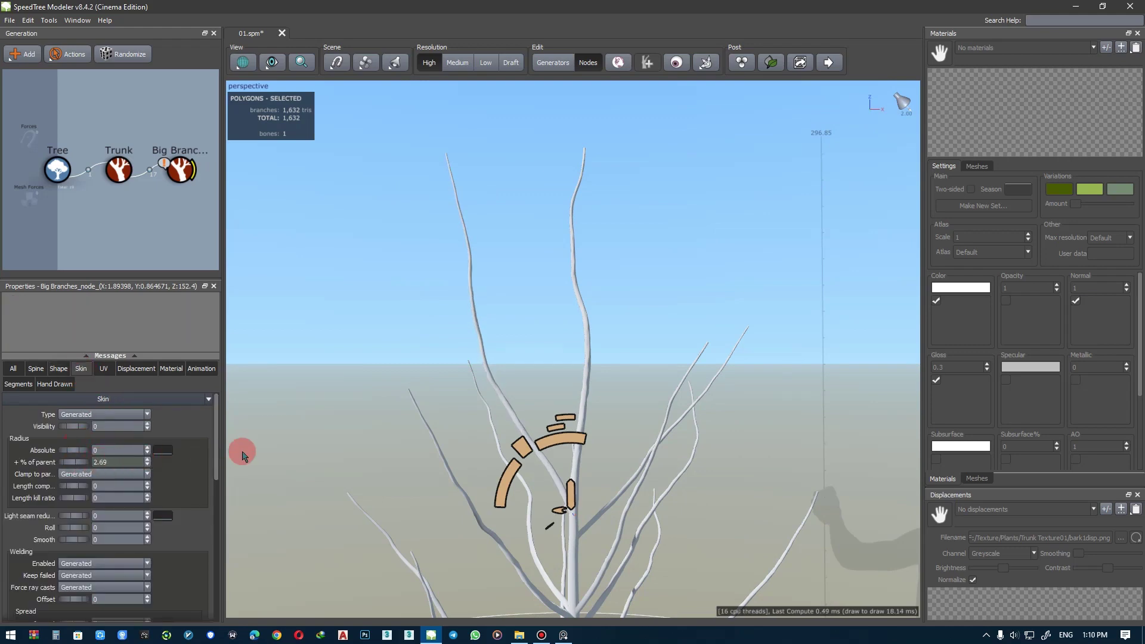
{"action": "mouse_move", "coordinate": [243, 455]}
{"action": "left_mouse_down"}
{"action": "mouse_move", "coordinate": [376, 463]}
{"action": "mouse_move", "coordinate": [539, 424]}
{"action": "mouse_move", "coordinate": [488, 412]}
{"action": "left_mouse_up"}
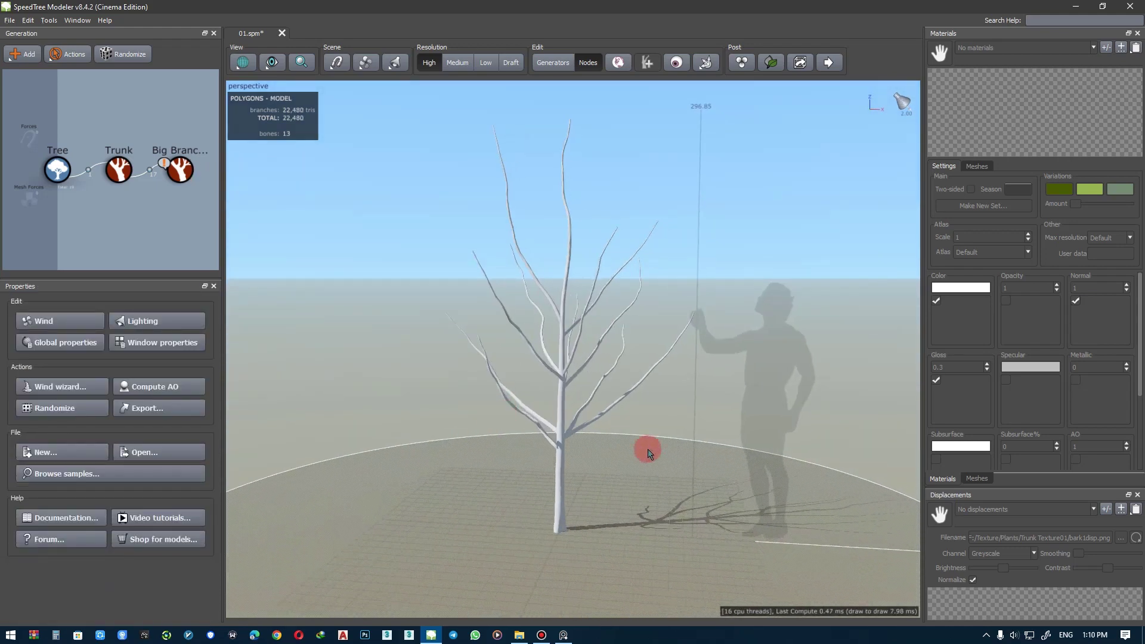
{"action": "mouse_move", "coordinate": [648, 453]}
{"action": "left_mouse_down"}
{"action": "mouse_move", "coordinate": [617, 467]}
{"action": "mouse_move", "coordinate": [572, 324]}
{"action": "mouse_move", "coordinate": [633, 402]}
{"action": "mouse_move", "coordinate": [614, 435]}
{"action": "left_mouse_up"}
{"action": "left_click", "coordinate": [567, 463]}
{"action": "left_click", "coordinate": [535, 440]}
{"action": "mouse_move", "coordinate": [534, 439]}
{"action": "left_mouse_down"}
{"action": "mouse_move", "coordinate": [485, 430]}
{"action": "mouse_move", "coordinate": [559, 445]}
{"action": "mouse_move", "coordinate": [557, 332]}
{"action": "mouse_move", "coordinate": [613, 460]}
{"action": "mouse_move", "coordinate": [541, 466]}
{"action": "mouse_move", "coordinate": [571, 479]}
{"action": "mouse_move", "coordinate": [511, 497]}
{"action": "mouse_move", "coordinate": [541, 401]}
{"action": "mouse_move", "coordinate": [685, 407]}
{"action": "mouse_move", "coordinate": [576, 396]}
{"action": "left_mouse_up"}
- Pick another big branch in the four-view layout and tilt its start angle slightly
{"action": "key", "text": "q"}
{"action": "left_click", "coordinate": [478, 231]}
{"action": "left_click", "coordinate": [400, 177]}
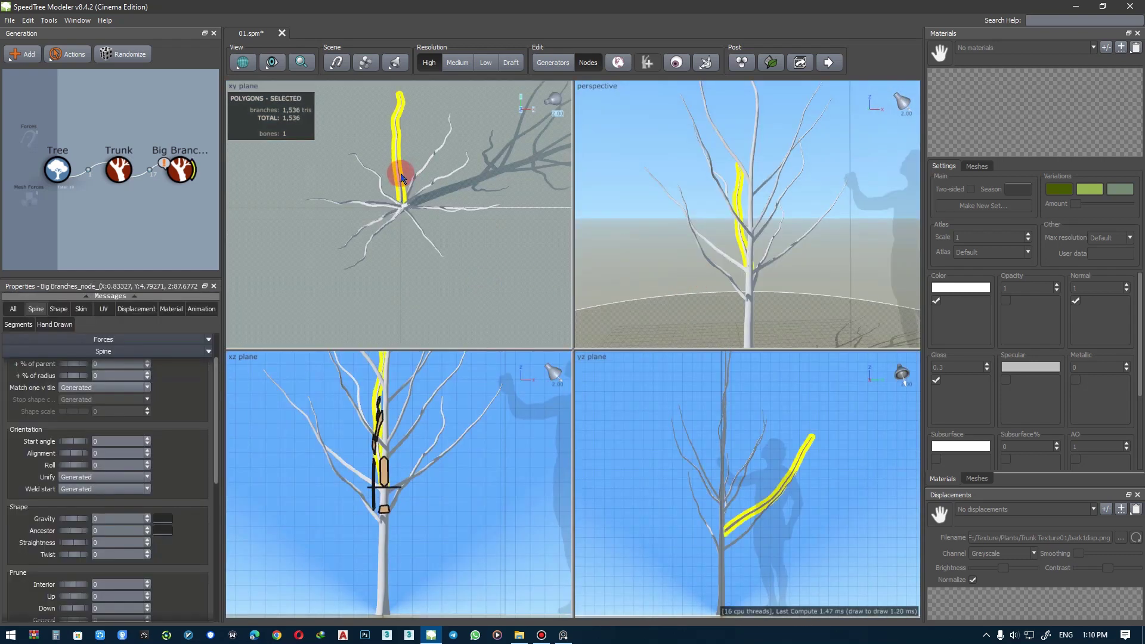
{"action": "left_click_drag", "start_coordinate": [401, 178], "coordinate": [428, 248]}
{"action": "mouse_move", "coordinate": [727, 268]}
{"action": "left_mouse_down"}
{"action": "mouse_move", "coordinate": [813, 286]}
{"action": "mouse_move", "coordinate": [767, 256]}
{"action": "left_mouse_up"}
{"action": "key", "text": "q"}
{"action": "left_click", "coordinate": [605, 451]}
{"action": "left_click_drag", "start_coordinate": [605, 452], "coordinate": [627, 413]}
- Slide a left-side branch's base down the trunk, then save the tree file
{"action": "left_click", "coordinate": [626, 413]}
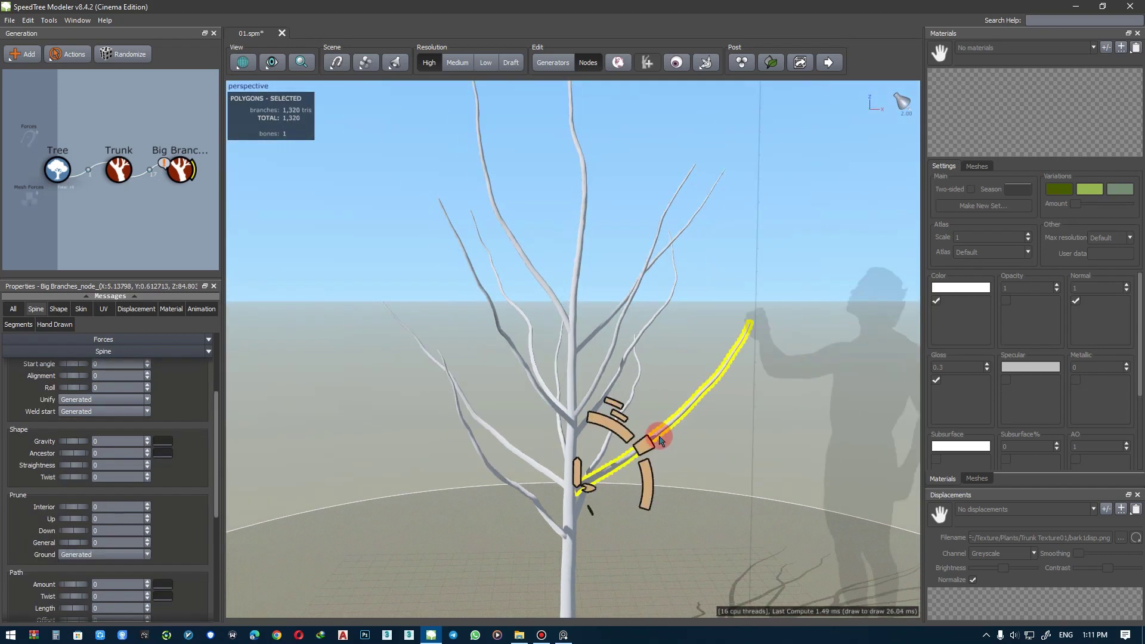
{"action": "left_click", "coordinate": [544, 475]}
{"action": "left_click_drag", "start_coordinate": [544, 475], "coordinate": [523, 443]}
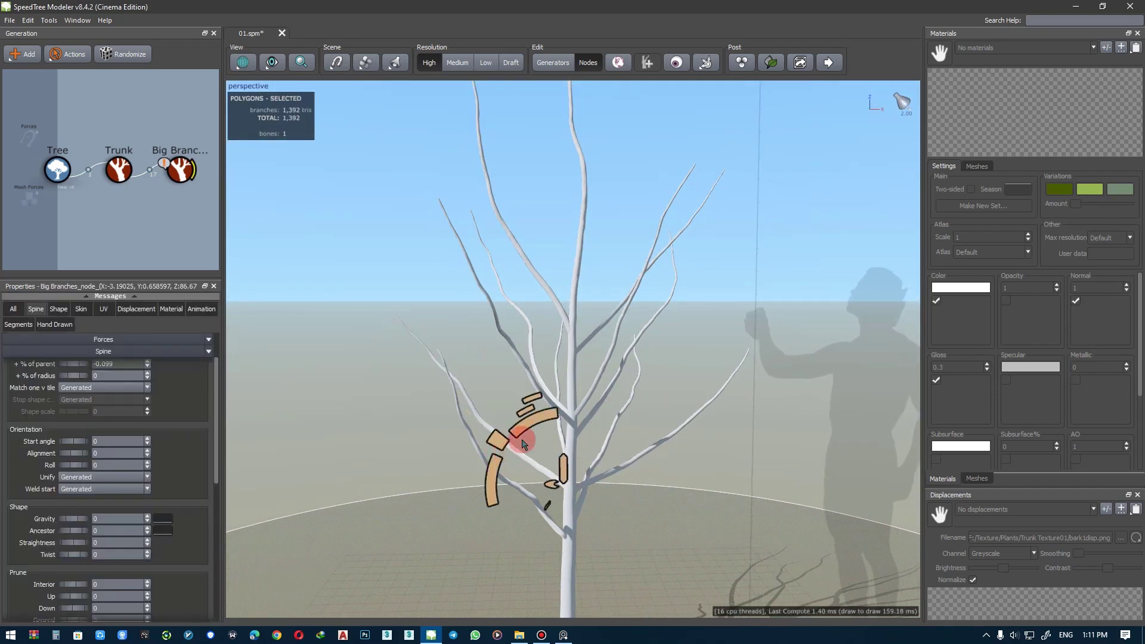
{"action": "mouse_move", "coordinate": [594, 409]}
{"action": "left_mouse_down"}
{"action": "mouse_move", "coordinate": [537, 397]}
{"action": "mouse_move", "coordinate": [547, 402]}
{"action": "mouse_move", "coordinate": [554, 509]}
{"action": "left_mouse_up"}
{"action": "mouse_move", "coordinate": [548, 450]}
{"action": "left_mouse_down"}
{"action": "mouse_move", "coordinate": [473, 440]}
{"action": "mouse_move", "coordinate": [609, 424]}
{"action": "mouse_move", "coordinate": [578, 412]}
{"action": "mouse_move", "coordinate": [584, 380]}
{"action": "left_mouse_up"}
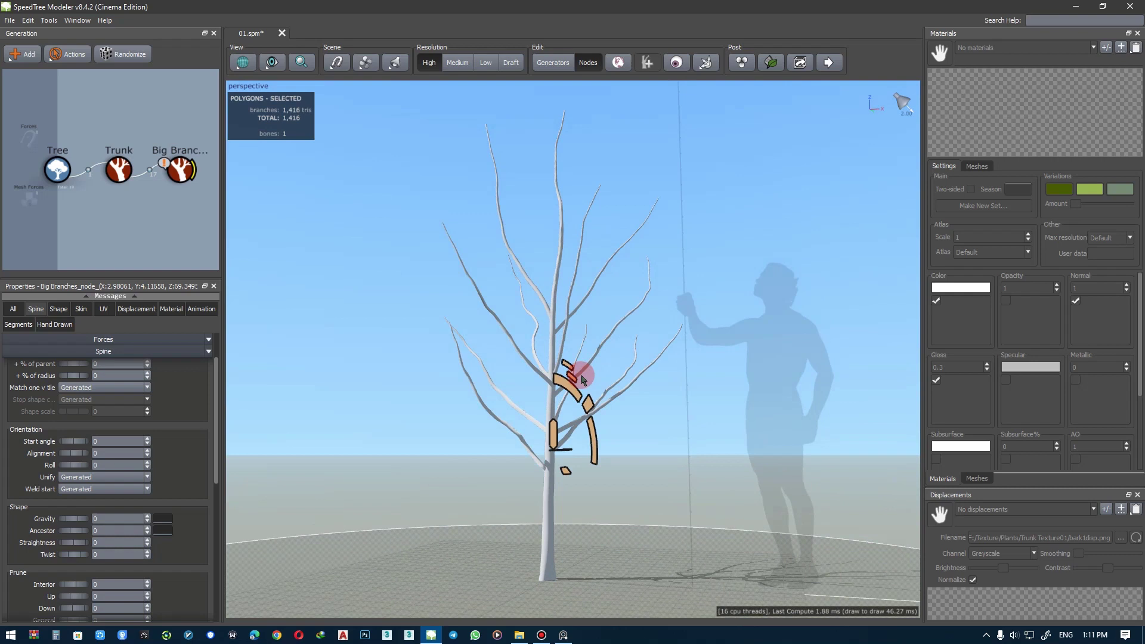
{"action": "left_click", "coordinate": [649, 316]}
{"action": "key", "text": "ctrl+s"}
- Raise and adjust several more individual big branches from different angles
{"action": "mouse_move", "coordinate": [662, 314]}
{"action": "left_mouse_down"}
{"action": "mouse_move", "coordinate": [582, 386]}
{"action": "mouse_move", "coordinate": [639, 389]}
{"action": "mouse_move", "coordinate": [533, 388]}
{"action": "mouse_move", "coordinate": [545, 307]}
{"action": "mouse_move", "coordinate": [588, 351]}
{"action": "mouse_move", "coordinate": [626, 345]}
{"action": "left_mouse_up"}
{"action": "left_click", "coordinate": [532, 389]}
{"action": "left_click", "coordinate": [633, 359]}
{"action": "left_click", "coordinate": [627, 343]}
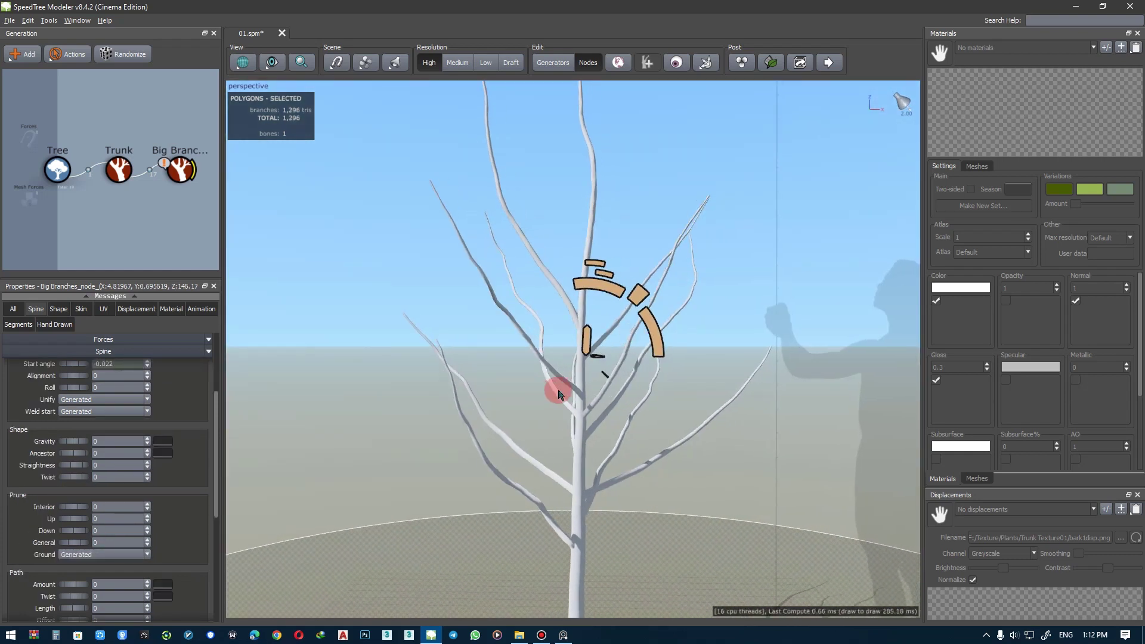
{"action": "left_click_drag", "start_coordinate": [550, 388], "coordinate": [583, 334]}
{"action": "left_click", "coordinate": [585, 337]}
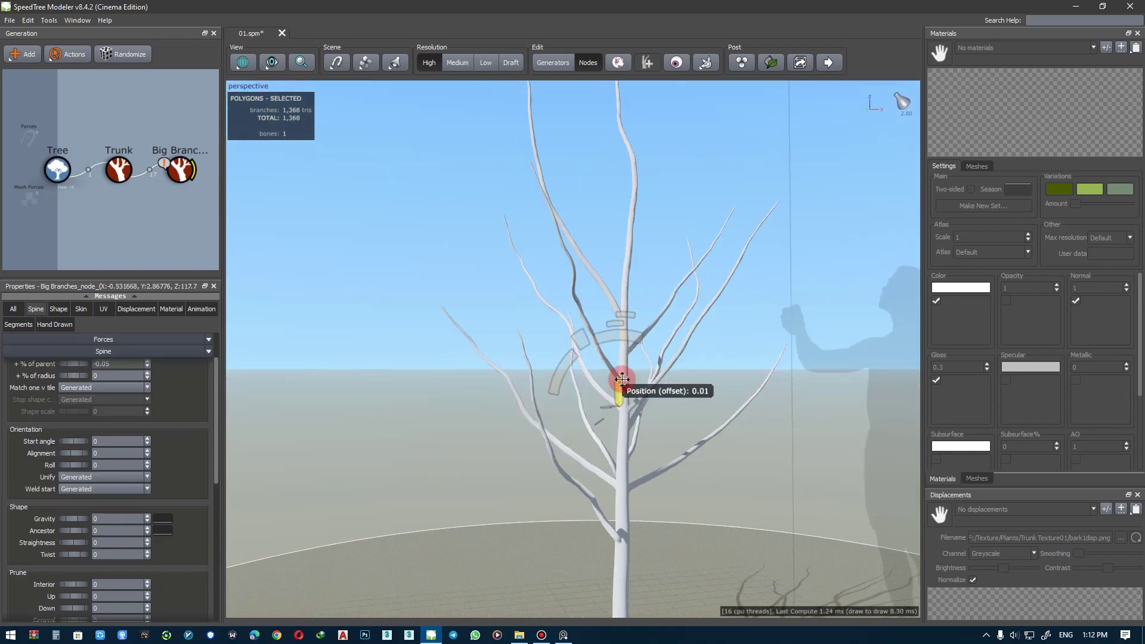
{"action": "mouse_move", "coordinate": [623, 380]}
{"action": "left_mouse_down"}
{"action": "mouse_move", "coordinate": [583, 383]}
{"action": "mouse_move", "coordinate": [808, 389]}
{"action": "mouse_move", "coordinate": [630, 399]}
{"action": "mouse_move", "coordinate": [664, 379]}
{"action": "left_mouse_up"}
{"action": "scroll", "coordinate": [624, 401], "scroll_direction": "down", "scroll_amount": 3}
{"action": "left_click", "coordinate": [595, 388]}
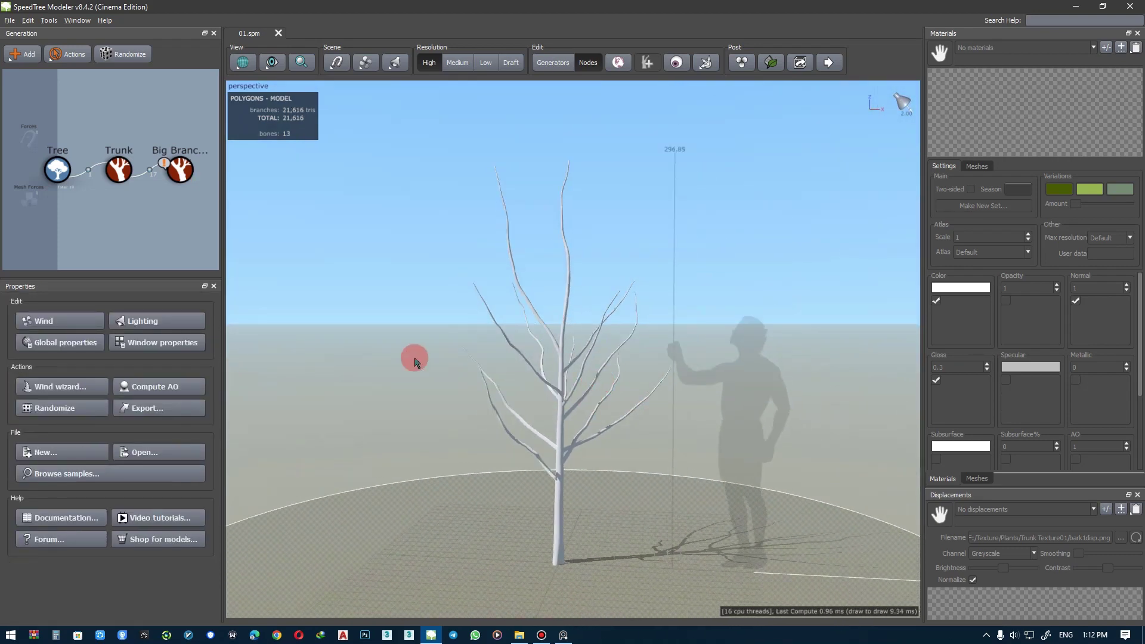
- Change the Big Branches Spread value on the Gen tab and preview the tree
{"action": "left_click", "coordinate": [180, 169]}
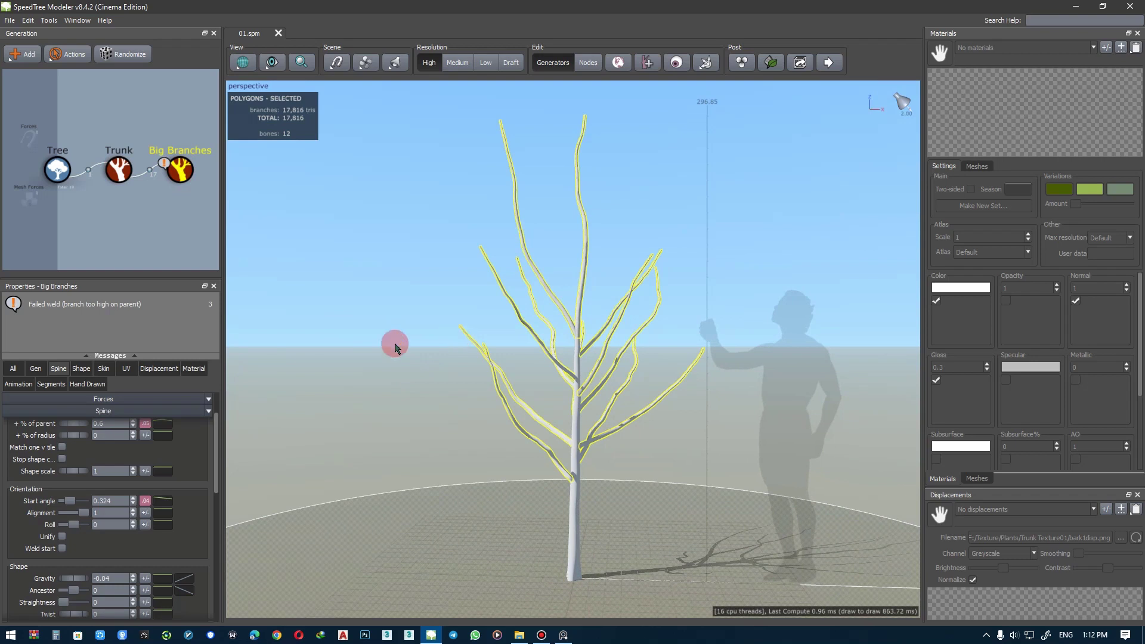
{"action": "left_click", "coordinate": [45, 368]}
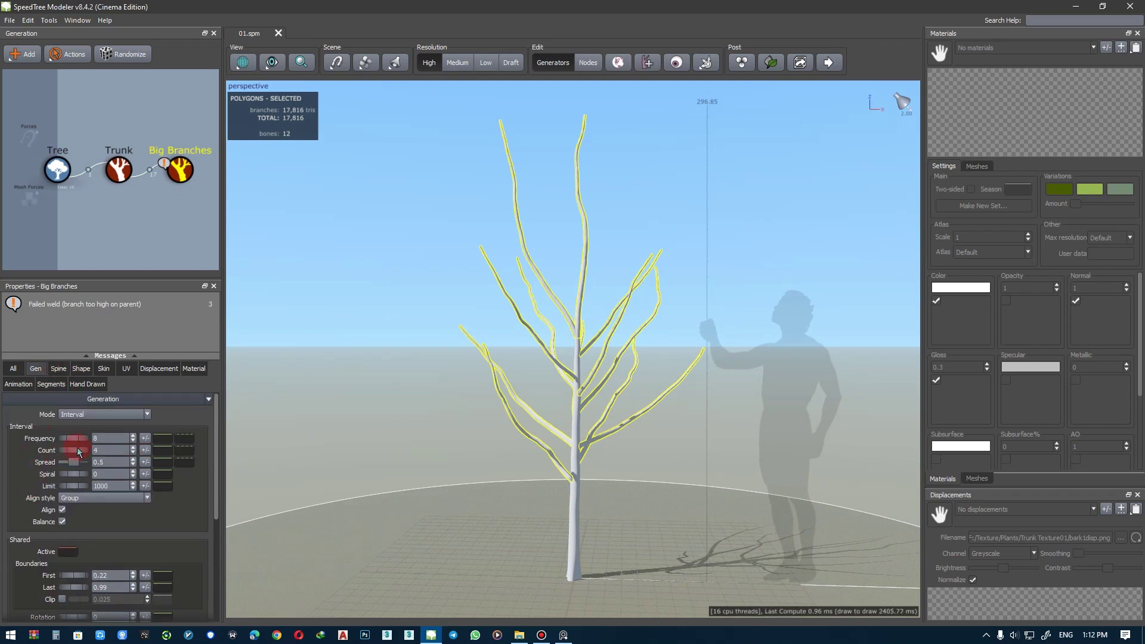
{"action": "left_click_drag", "start_coordinate": [71, 466], "coordinate": [69, 460]}
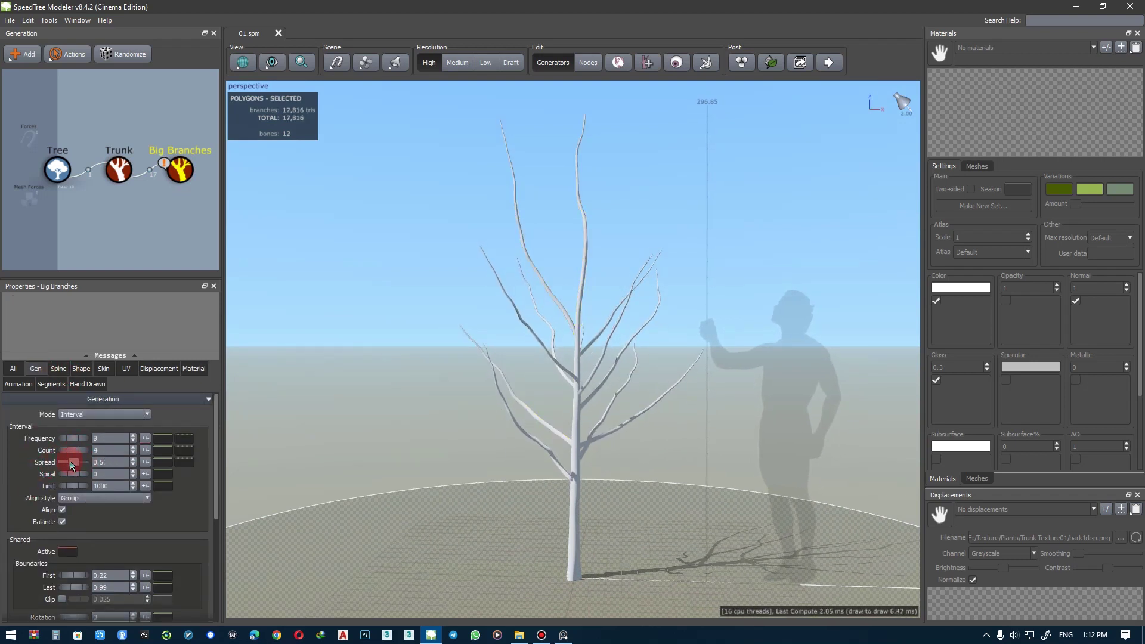
{"action": "left_click", "coordinate": [460, 417]}
{"action": "left_click_drag", "start_coordinate": [460, 417], "coordinate": [481, 401]}
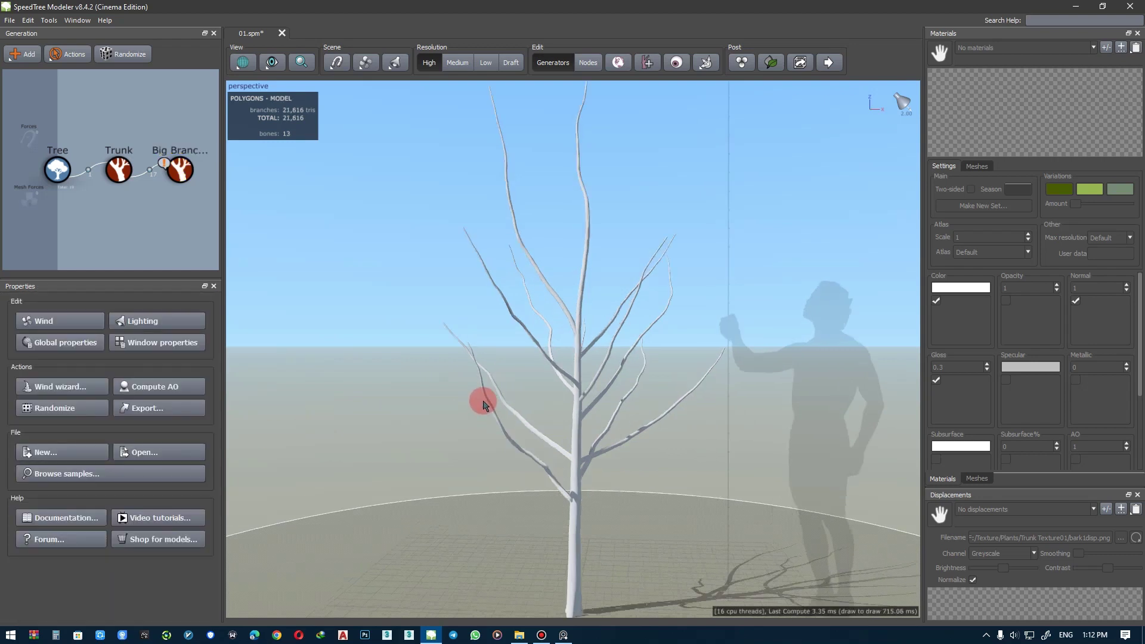
- In Nodes mode, shift one branch along the trunk and re-angle another
{"action": "left_click", "coordinate": [189, 184]}
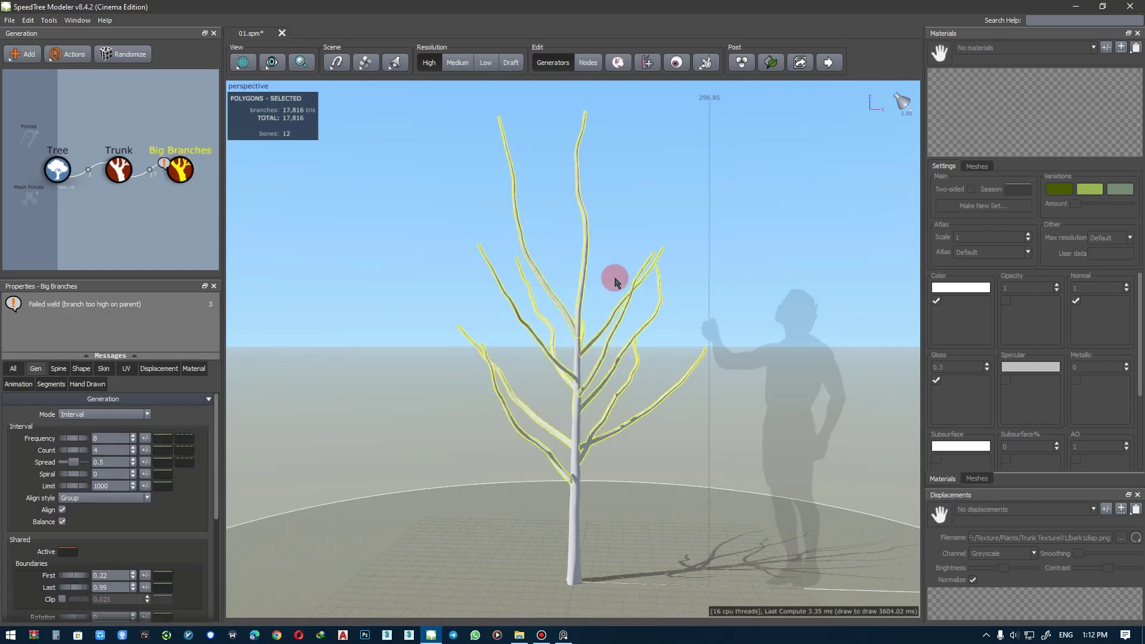
{"action": "mouse_move", "coordinate": [616, 282]}
{"action": "left_mouse_down"}
{"action": "mouse_move", "coordinate": [559, 301]}
{"action": "mouse_move", "coordinate": [560, 345]}
{"action": "mouse_move", "coordinate": [584, 244]}
{"action": "left_mouse_up"}
{"action": "key", "text": "n"}
{"action": "left_click", "coordinate": [565, 332]}
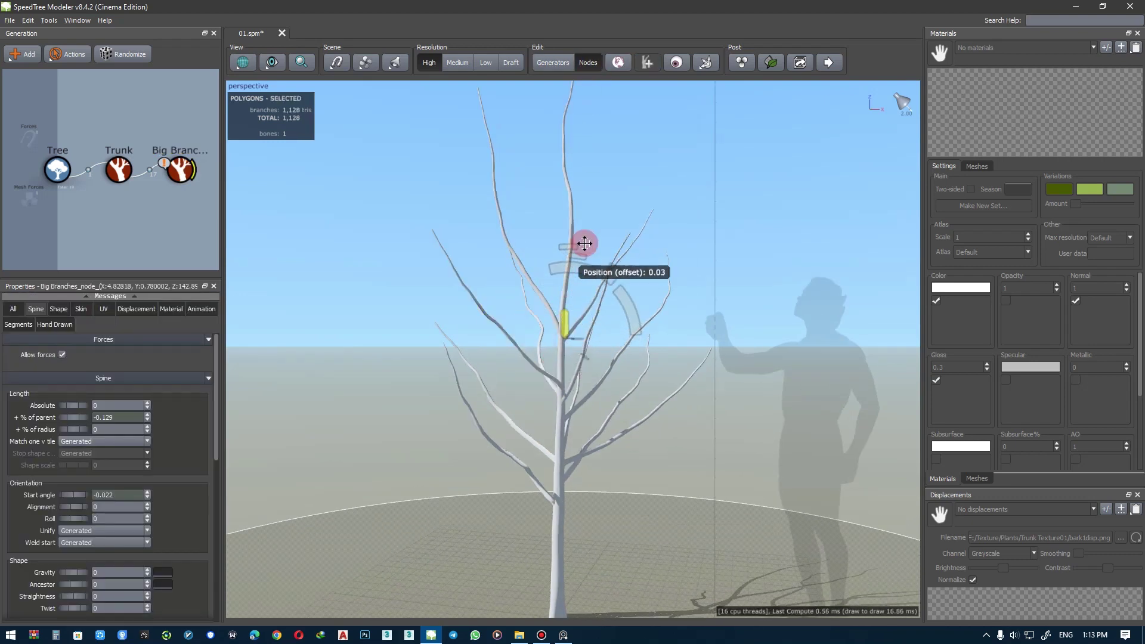
{"action": "left_click", "coordinate": [544, 378]}
{"action": "left_click", "coordinate": [557, 343]}
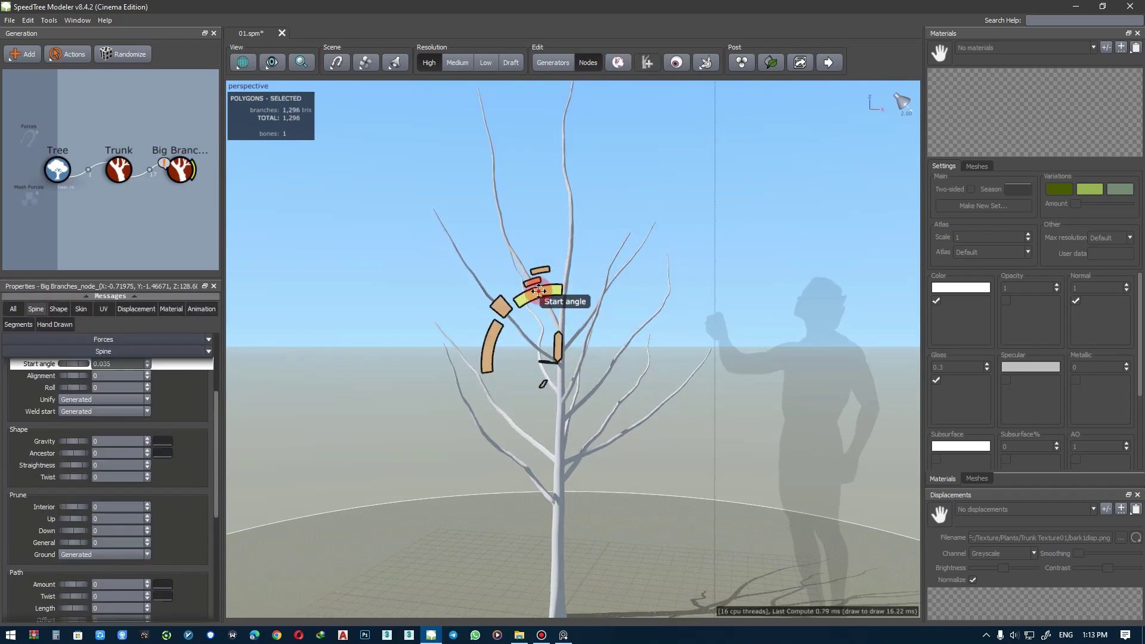
{"action": "left_click_drag", "start_coordinate": [539, 291], "coordinate": [529, 289]}
- Back in generator mode, adjust early noise and raise Late noise Amount to 0.73
{"action": "key", "text": "n"}
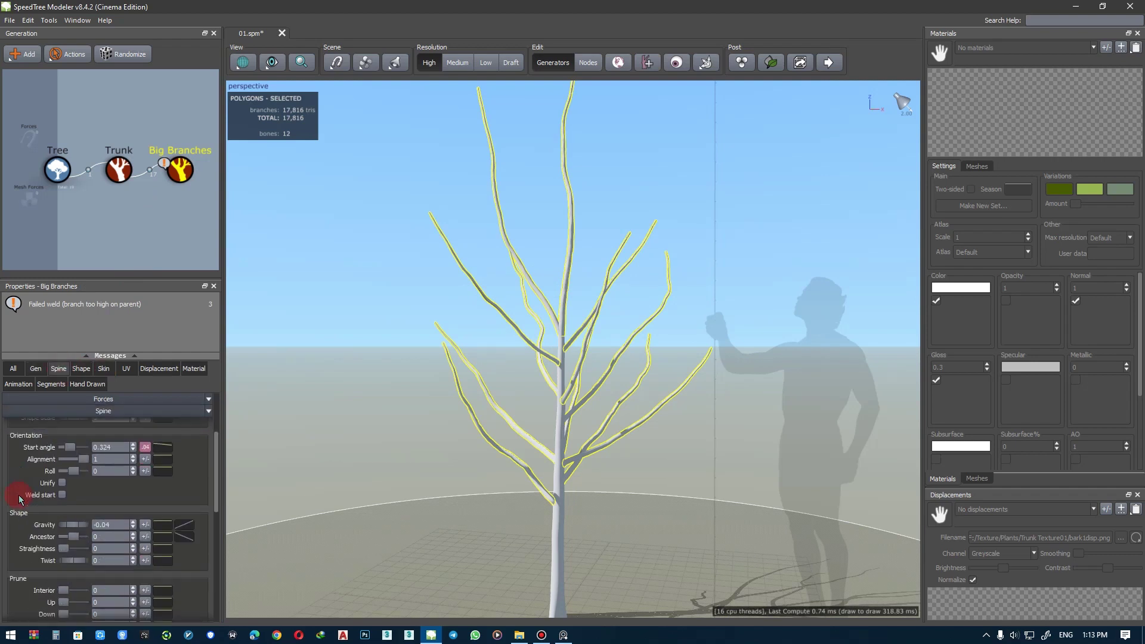
{"action": "scroll", "coordinate": [21, 495], "scroll_direction": "down", "scroll_amount": 3}
{"action": "scroll", "coordinate": [48, 495], "scroll_direction": "down", "scroll_amount": 2}
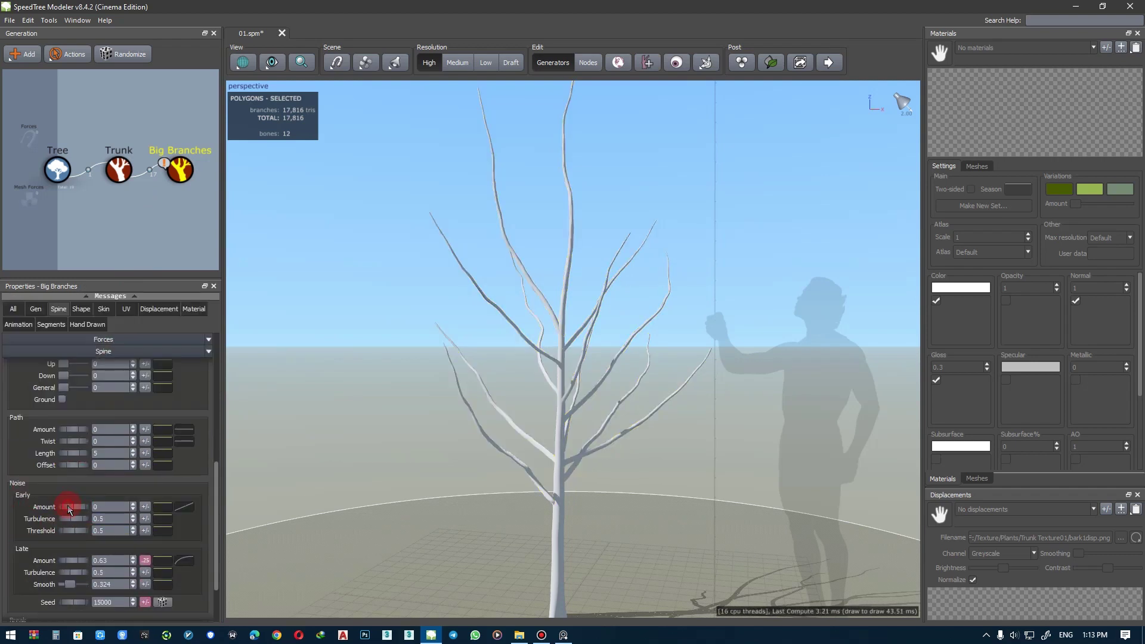
{"action": "mouse_move", "coordinate": [69, 509]}
{"action": "left_mouse_down"}
{"action": "mouse_move", "coordinate": [107, 509]}
{"action": "mouse_move", "coordinate": [66, 525]}
{"action": "left_mouse_up"}
{"action": "scroll", "coordinate": [2, 564], "scroll_direction": "down", "scroll_amount": 2}
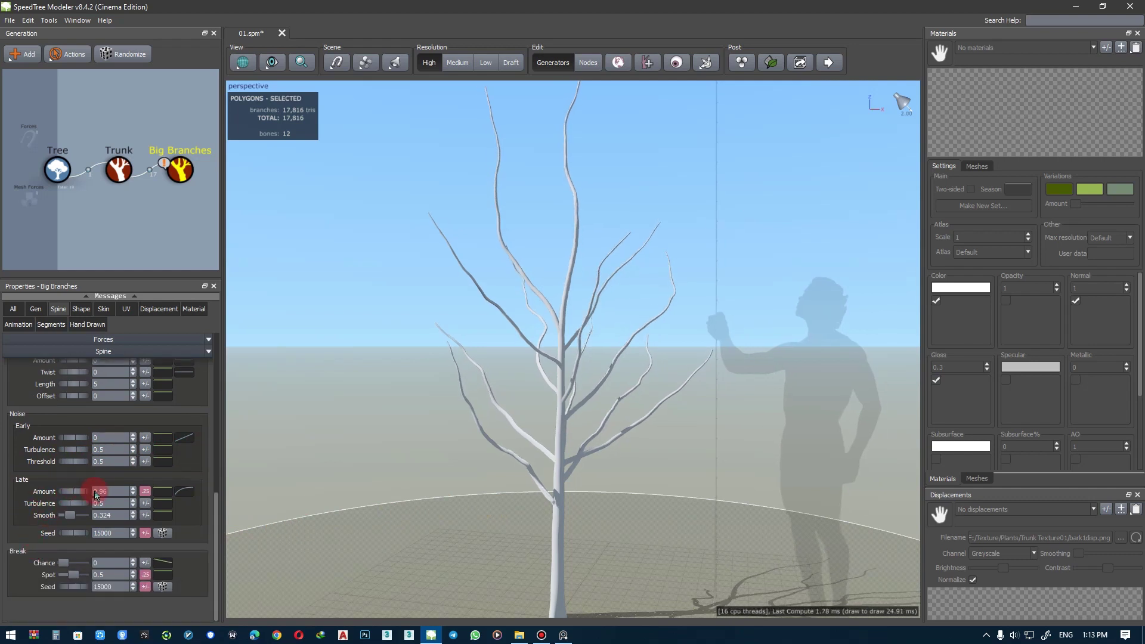
{"action": "left_click", "coordinate": [67, 489]}
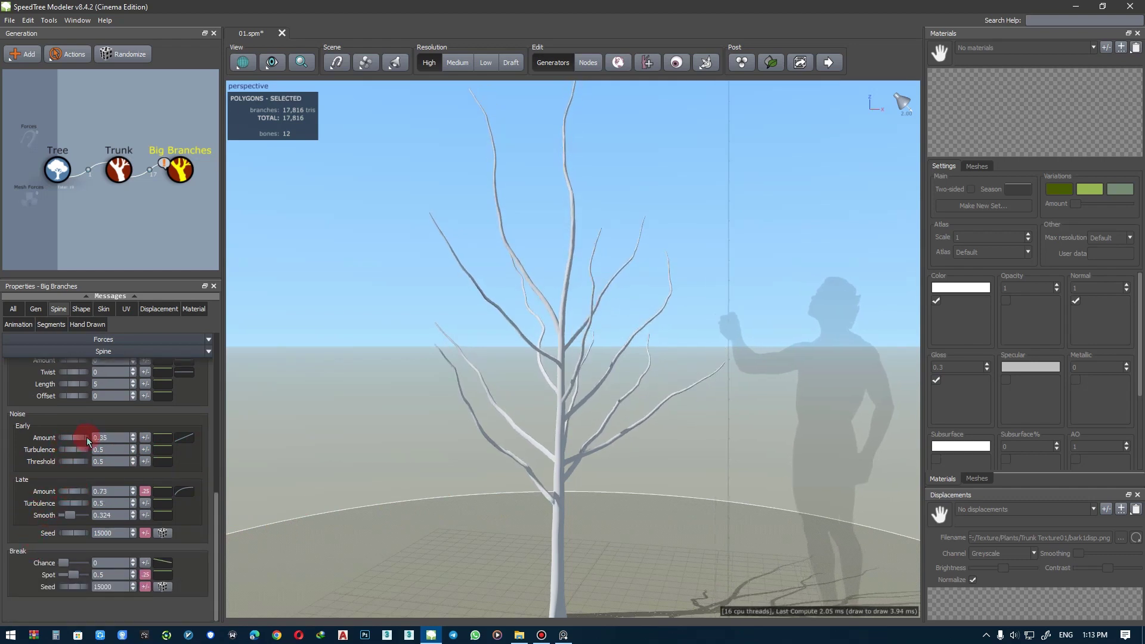
- Adjust the noise variance and lower Late Turbulence to 0.28, then pick one big branch
{"action": "left_click", "coordinate": [144, 439]}
{"action": "type", "text": "1"}
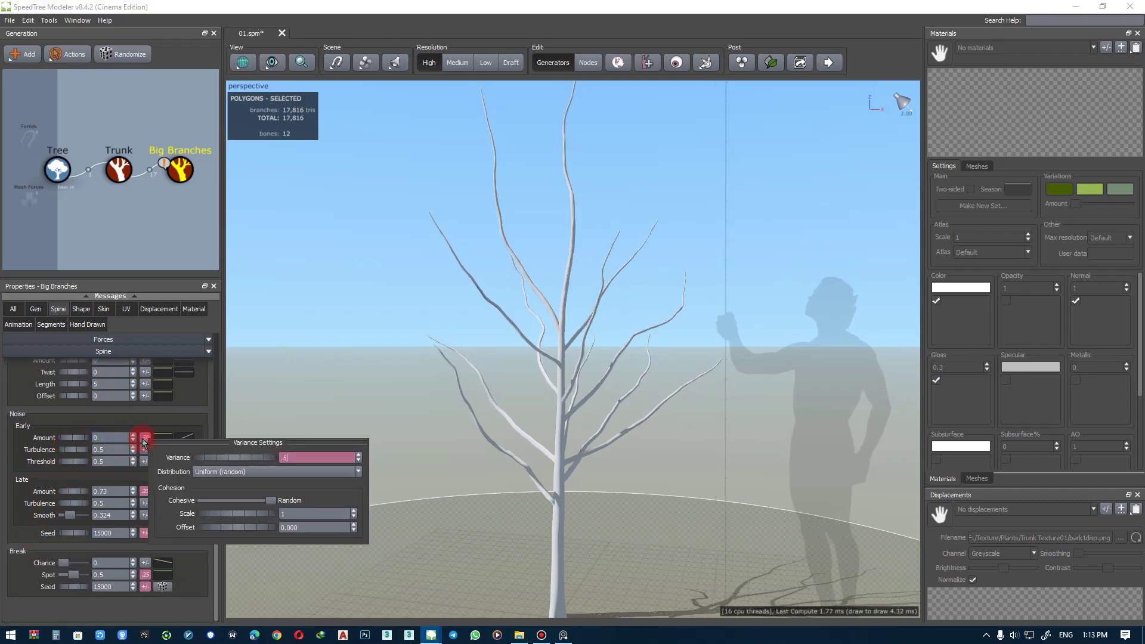
{"action": "left_click_drag", "start_coordinate": [486, 404], "coordinate": [231, 460]}
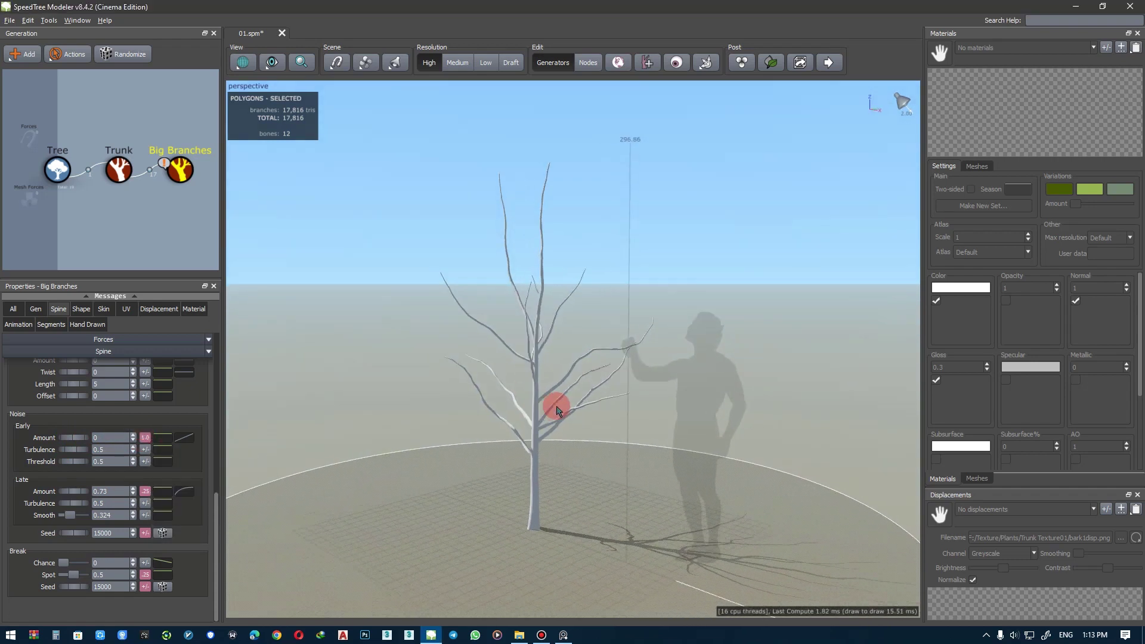
{"action": "left_click", "coordinate": [149, 437]}
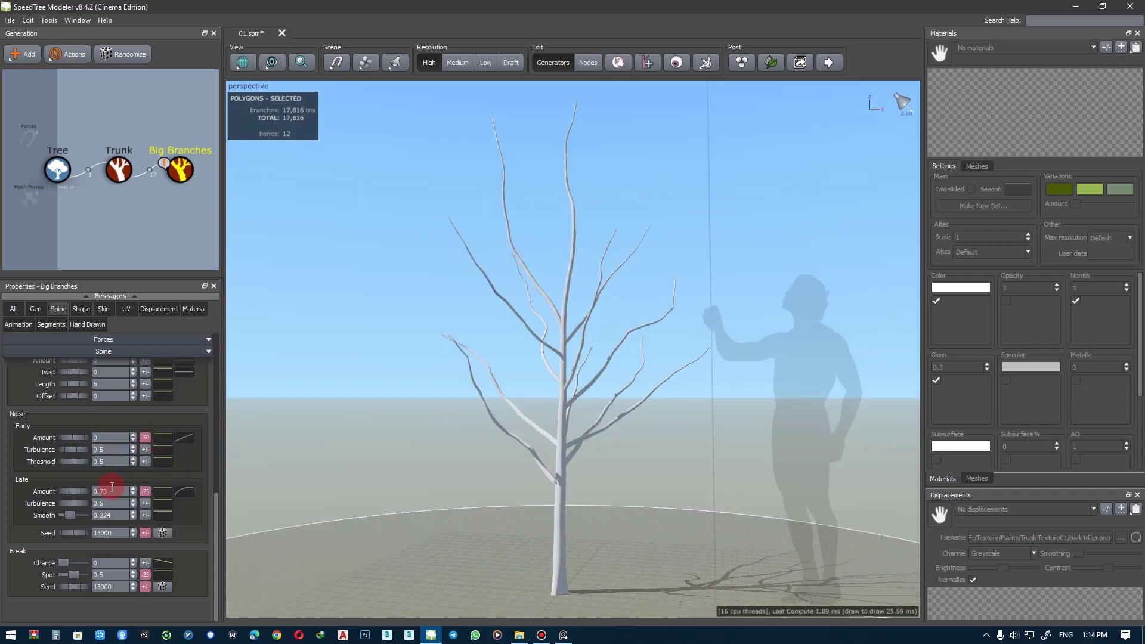
{"action": "mouse_move", "coordinate": [67, 503]}
{"action": "left_mouse_down"}
{"action": "mouse_move", "coordinate": [119, 503]}
{"action": "mouse_move", "coordinate": [70, 503]}
{"action": "left_mouse_up"}
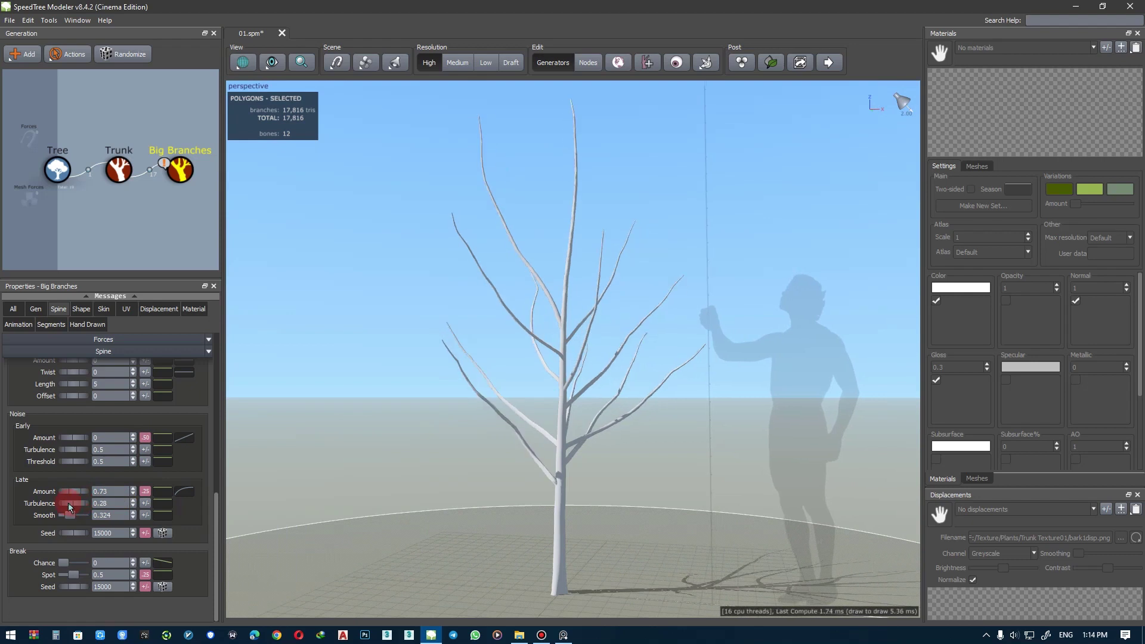
{"action": "left_click", "coordinate": [493, 478]}
{"action": "mouse_move", "coordinate": [493, 477]}
{"action": "left_mouse_down"}
{"action": "mouse_move", "coordinate": [479, 485]}
{"action": "mouse_move", "coordinate": [549, 455]}
{"action": "left_mouse_up"}
{"action": "left_click", "coordinate": [558, 358]}
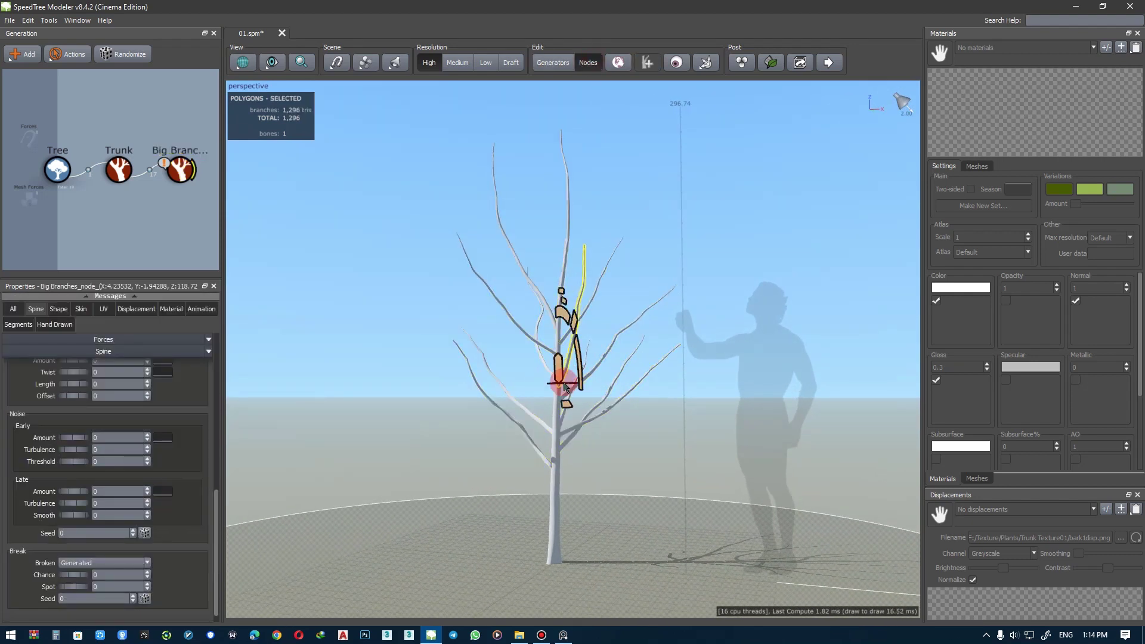
- Rotate two big branches into new directions with the gizmo
{"action": "mouse_move", "coordinate": [558, 378]}
{"action": "left_mouse_down"}
{"action": "mouse_move", "coordinate": [569, 400]}
{"action": "mouse_move", "coordinate": [557, 396]}
{"action": "mouse_move", "coordinate": [568, 391]}
{"action": "mouse_move", "coordinate": [549, 340]}
{"action": "left_mouse_up"}
{"action": "left_click", "coordinate": [519, 389]}
{"action": "left_click", "coordinate": [517, 389]}
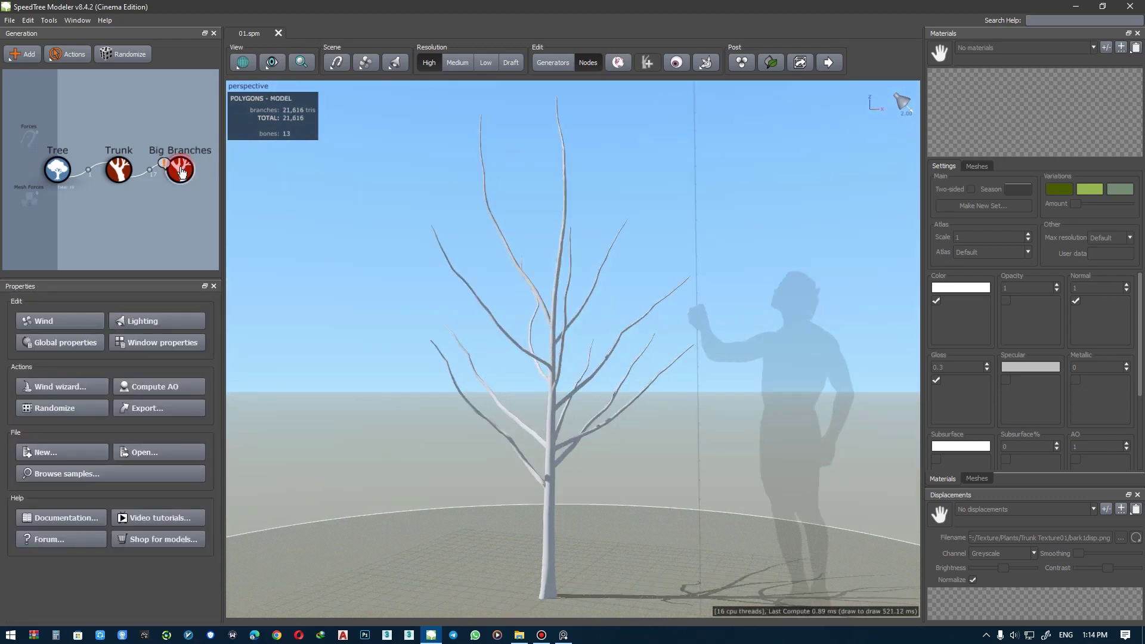
{"action": "left_click", "coordinate": [182, 205]}
{"action": "left_click", "coordinate": [111, 464]}
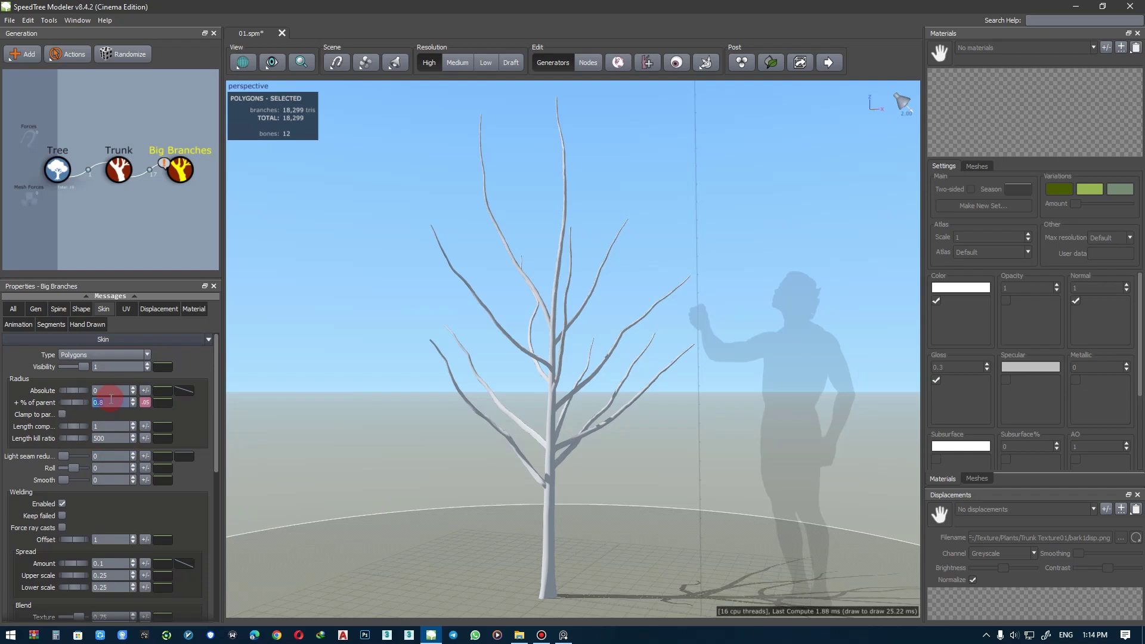
- Change one big branch's Skin radius relative to its parent
{"action": "left_click", "coordinate": [538, 319]}
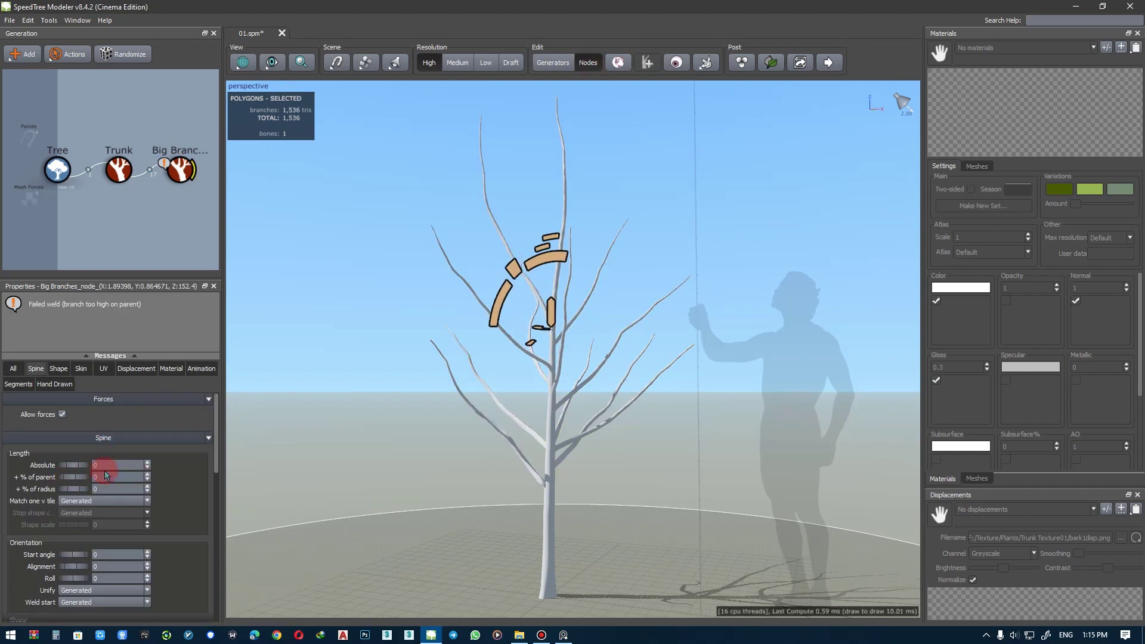
{"action": "left_click", "coordinate": [83, 369]}
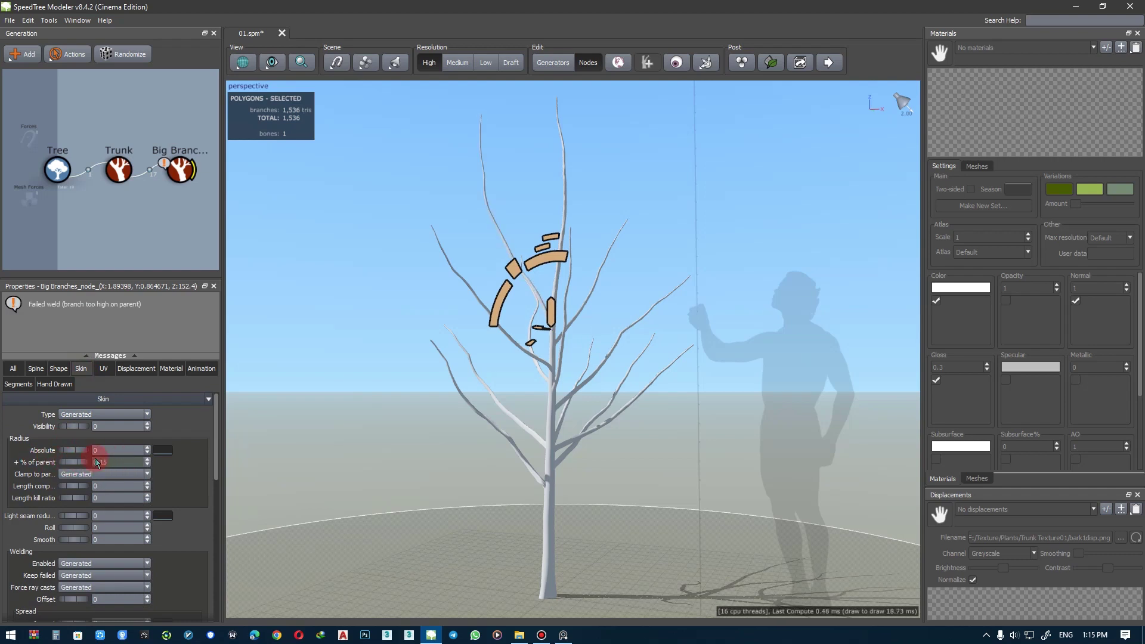
{"action": "mouse_move", "coordinate": [97, 462]}
{"action": "left_mouse_down"}
{"action": "mouse_move", "coordinate": [130, 435]}
{"action": "mouse_move", "coordinate": [70, 458]}
{"action": "mouse_move", "coordinate": [74, 449]}
{"action": "left_mouse_up"}
{"action": "scroll", "coordinate": [523, 256], "scroll_direction": "up", "scroll_amount": 3}
{"action": "scroll", "coordinate": [536, 257], "scroll_direction": "up", "scroll_amount": 3}
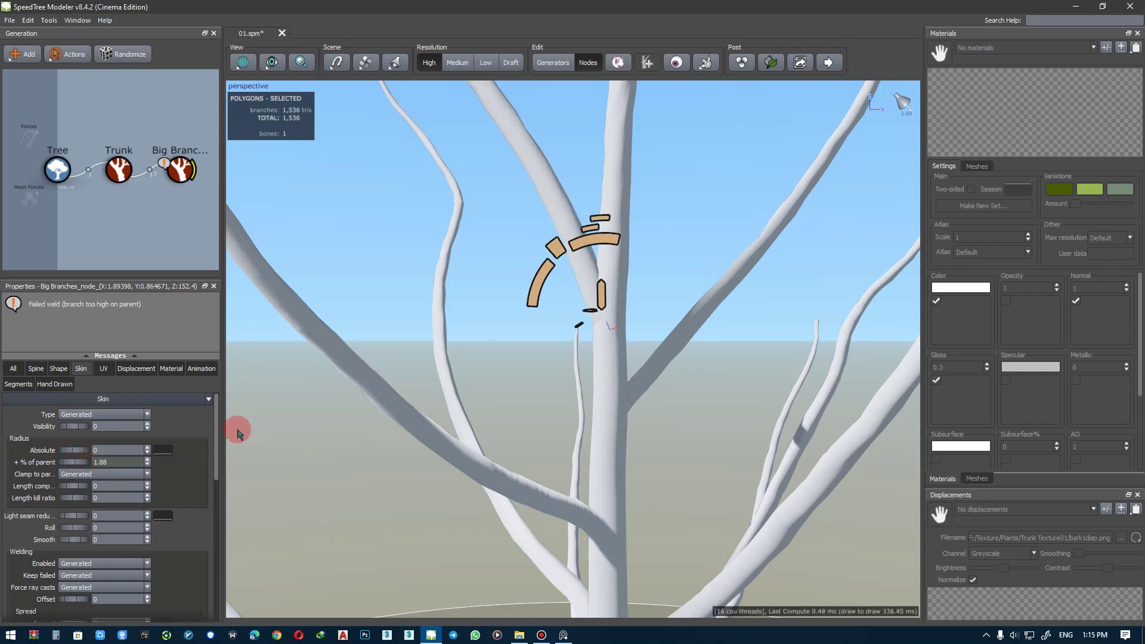
- Swing another branch's start angle toward horizontal and save the tree
{"action": "left_click", "coordinate": [575, 324]}
{"action": "mouse_move", "coordinate": [547, 248]}
{"action": "left_mouse_down"}
{"action": "mouse_move", "coordinate": [571, 239]}
{"action": "mouse_move", "coordinate": [568, 225]}
{"action": "left_mouse_up"}
{"action": "scroll", "coordinate": [542, 365], "scroll_direction": "down", "scroll_amount": 5}
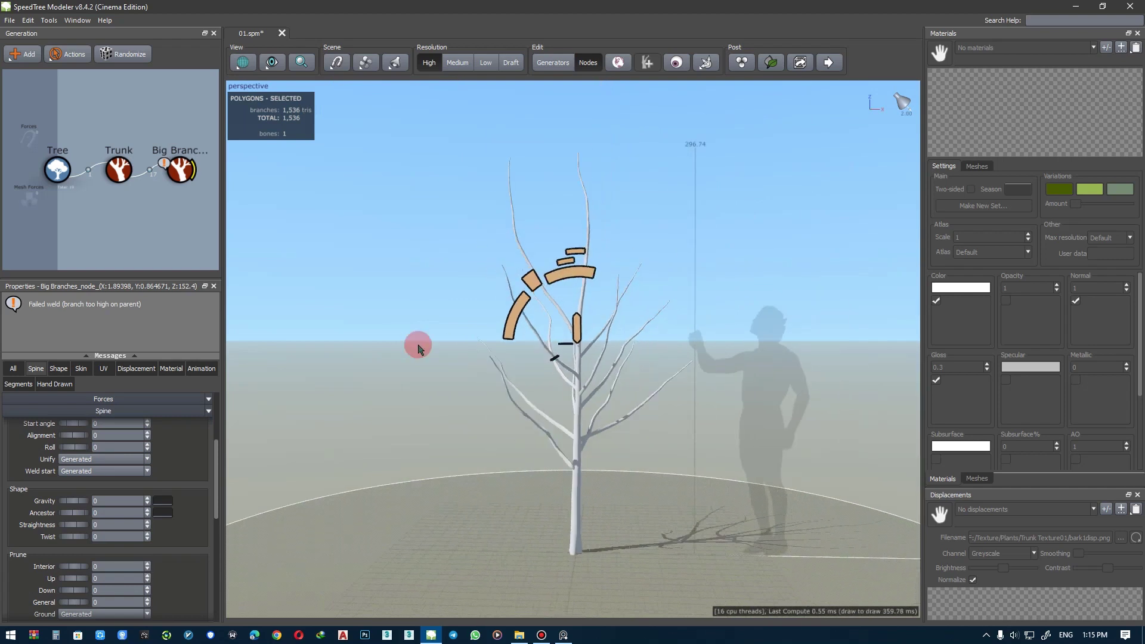
{"action": "left_click", "coordinate": [418, 349]}
{"action": "key", "text": "ctrl+s"}
- Locate the Trunk Texture01 folder in File Explorer and bring up the empty Materials list
{"action": "left_click", "coordinate": [519, 635]}
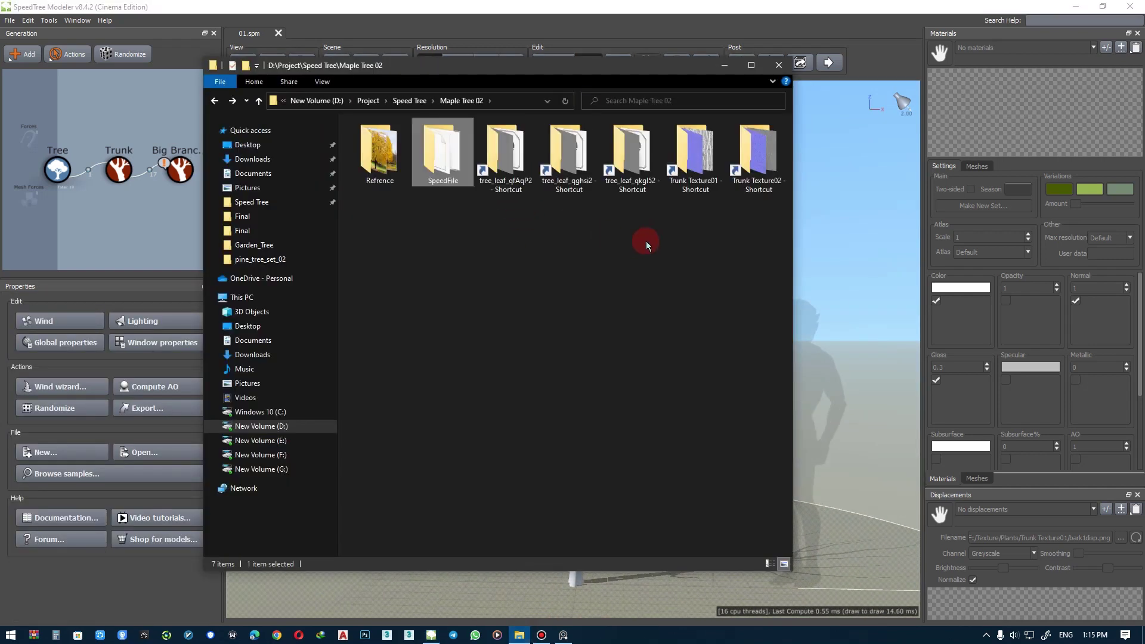
{"action": "double_click", "coordinate": [695, 156]}
{"action": "left_click", "coordinate": [511, 101]}
{"action": "left_click", "coordinate": [1093, 52]}
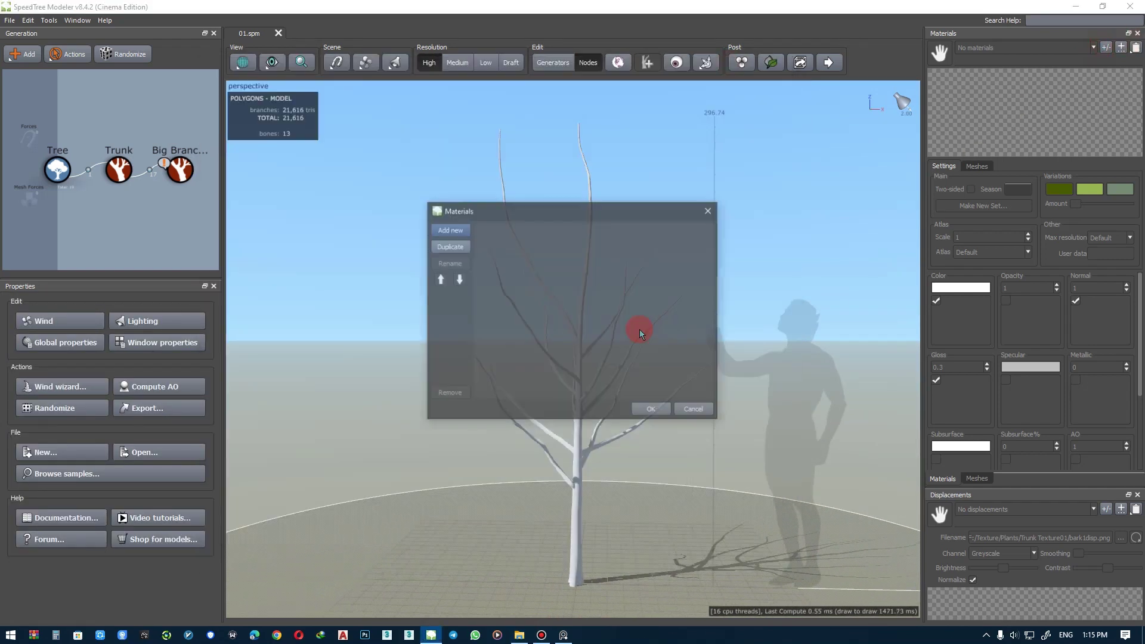
- Add a new material named 'trunk'
{"action": "left_click", "coordinate": [450, 230]}
{"action": "type", "text": "trunk"}
{"action": "key", "text": "Return"}
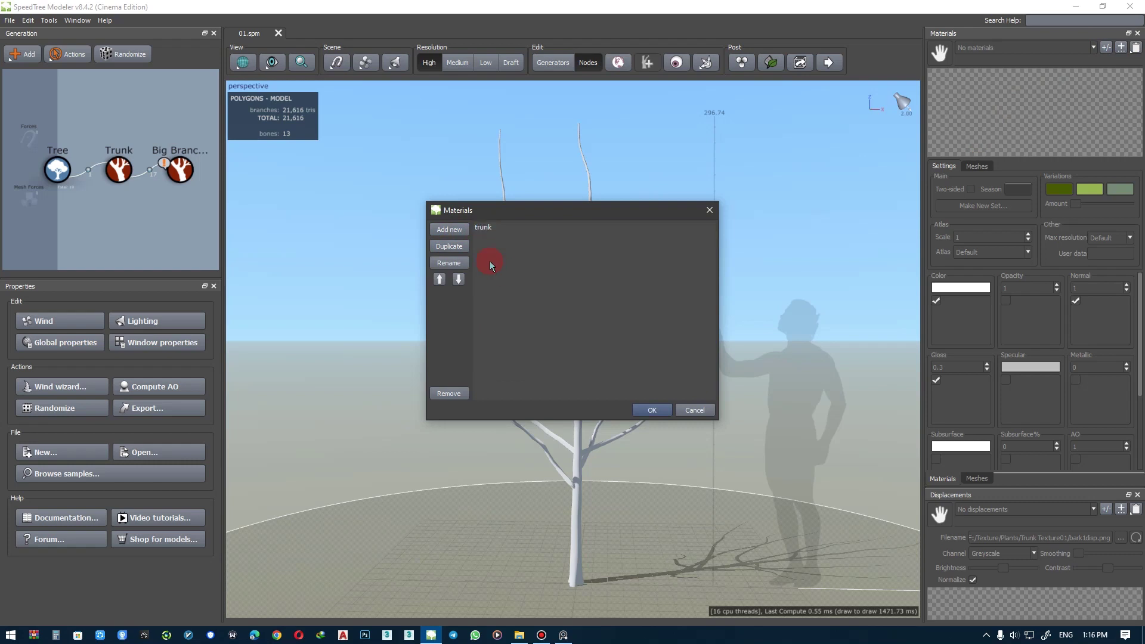
{"action": "key", "text": "Return"}
- Load bark1col.jpg as colour, bark1norm.png as normal and bark1roughness.jpg as gloss map
{"action": "left_click", "coordinate": [951, 322]}
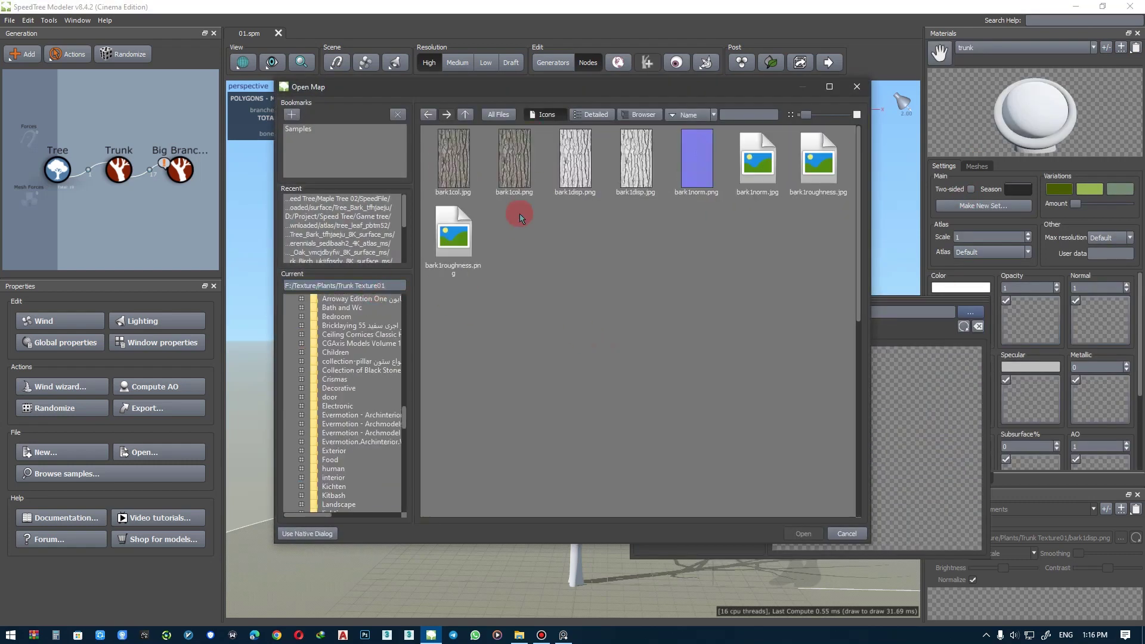
{"action": "double_click", "coordinate": [454, 158]}
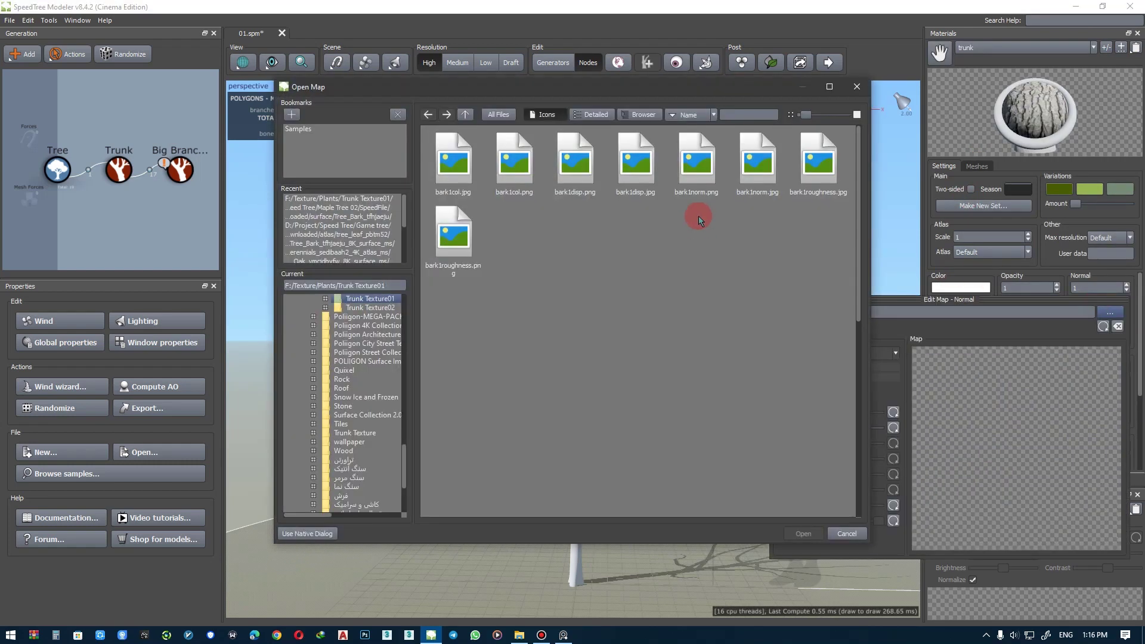
{"action": "double_click", "coordinate": [695, 170]}
{"action": "left_click", "coordinate": [1016, 307]}
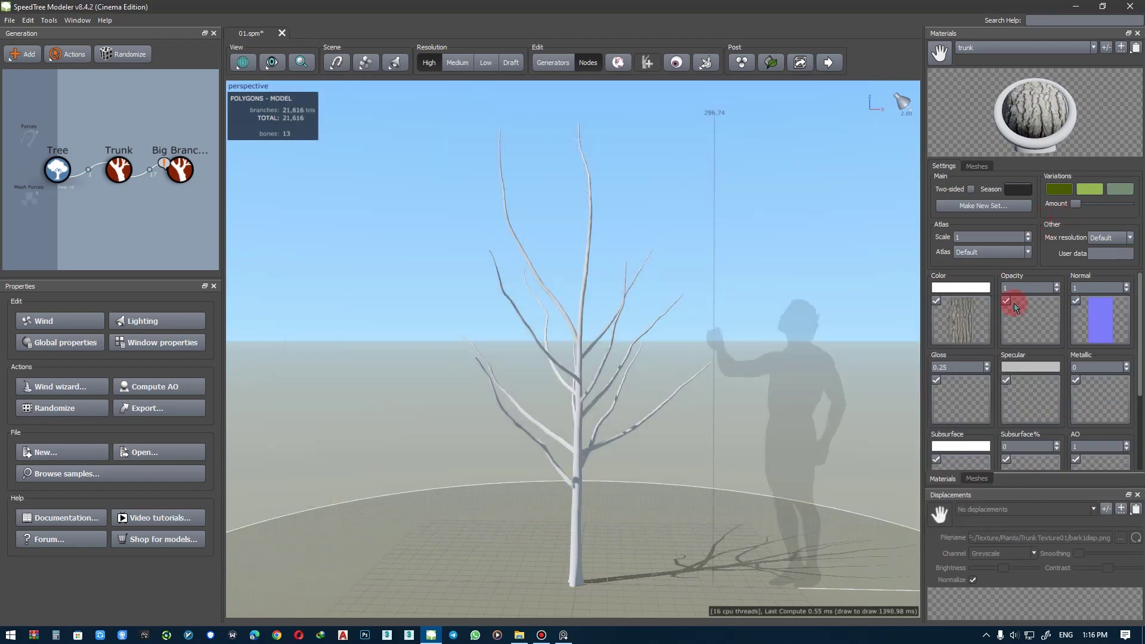
{"action": "left_click", "coordinate": [971, 367]}
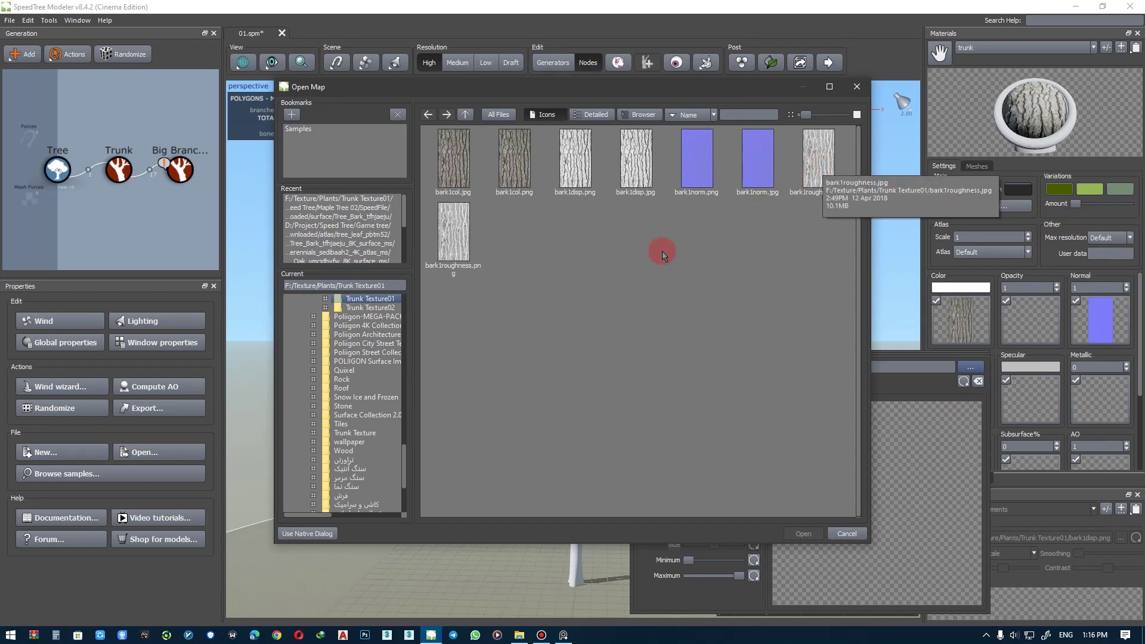
{"action": "double_click", "coordinate": [820, 179]}
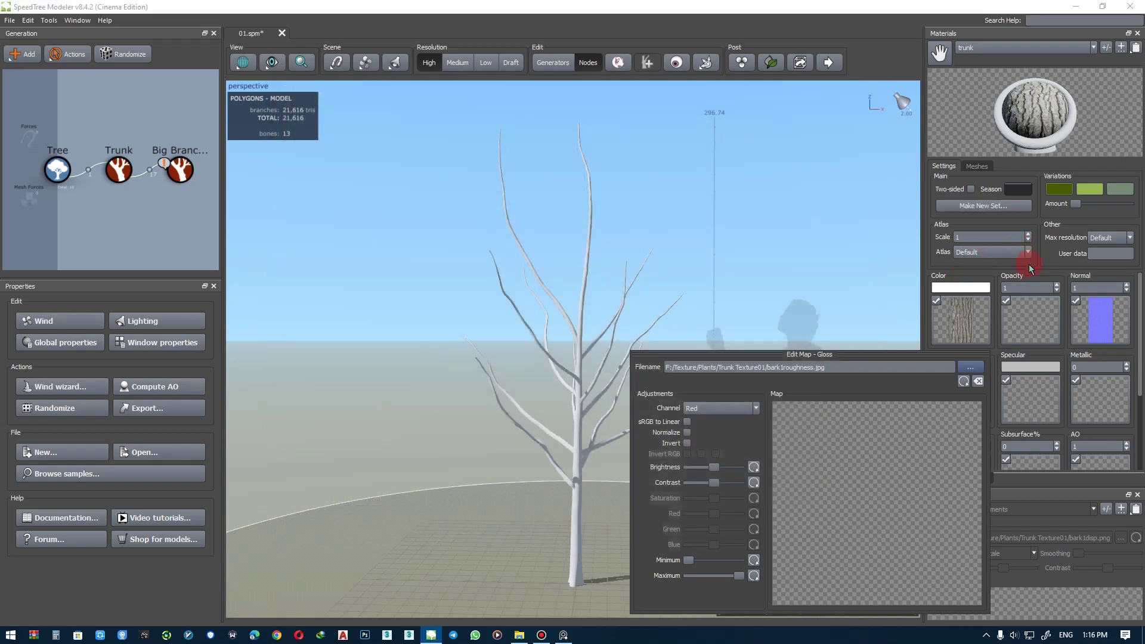
- Set the trunk material's gloss value to 0.35
{"action": "left_click", "coordinate": [1040, 259]}
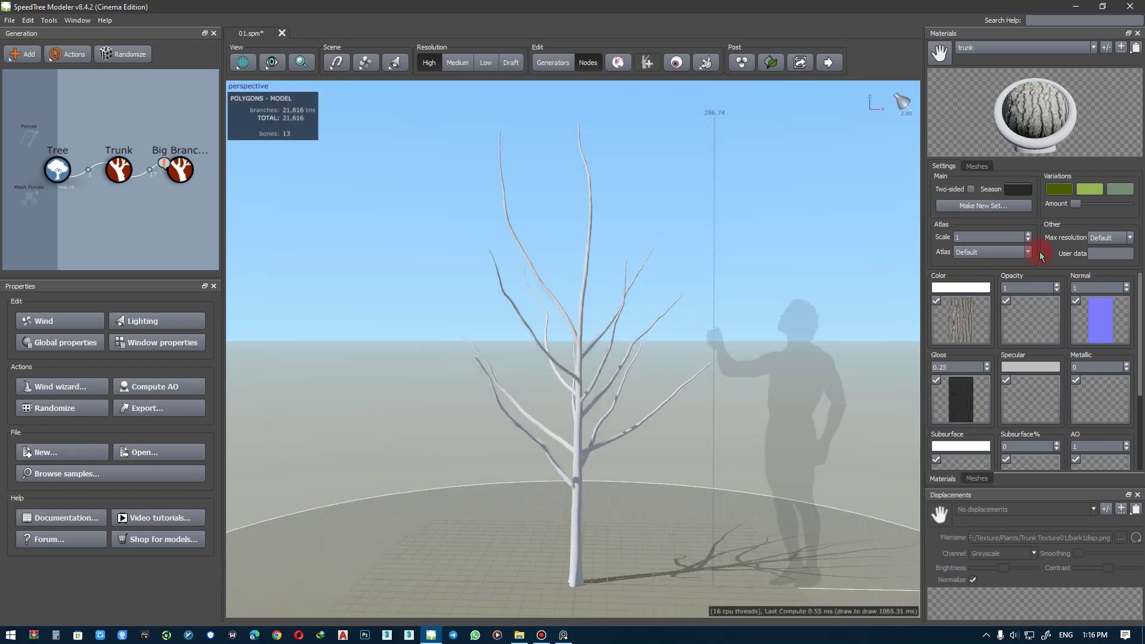
{"action": "left_click", "coordinate": [959, 369]}
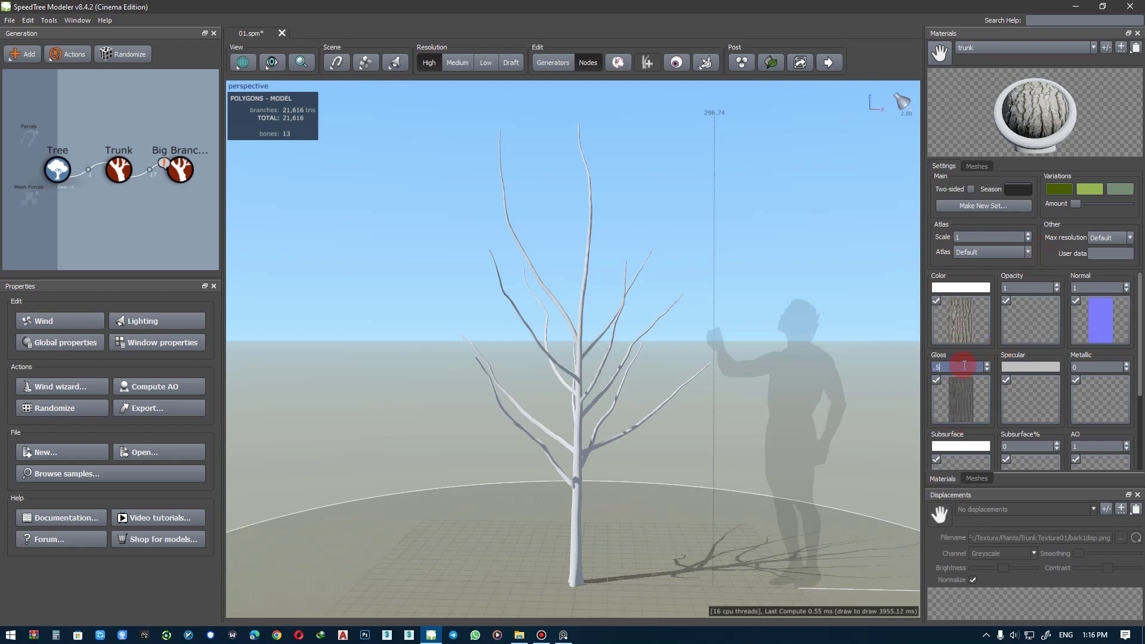
{"action": "type", "text": "0.5.2"}
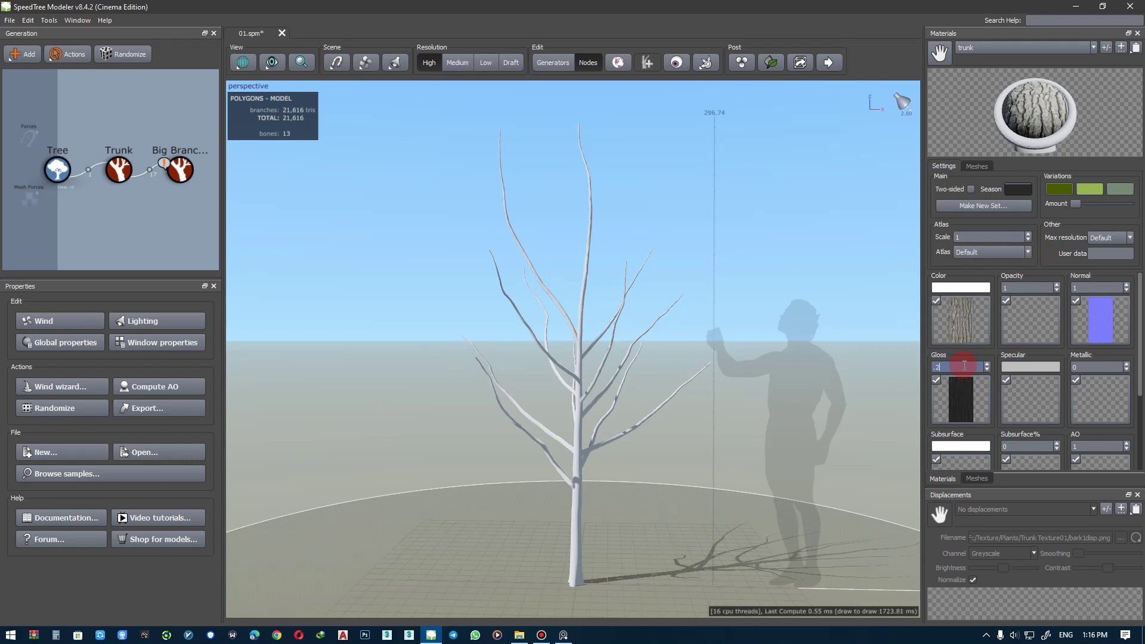
{"action": "type", "text": ".35"}
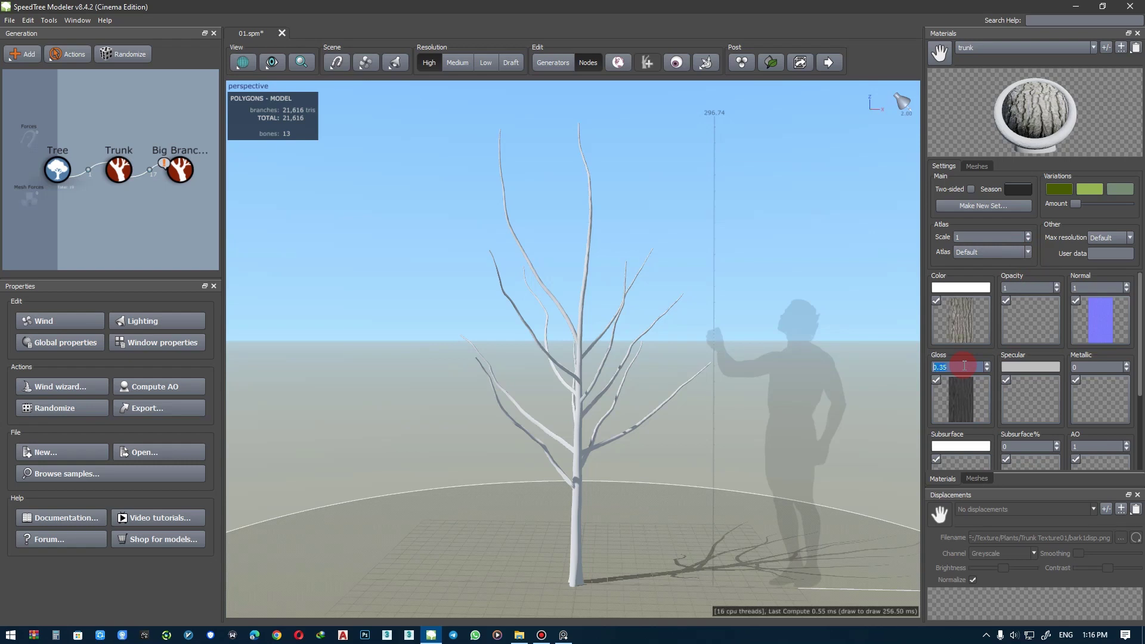
- Skip the specular map and load bark1disp.png as the displacement map
{"action": "left_click", "coordinate": [1045, 383]}
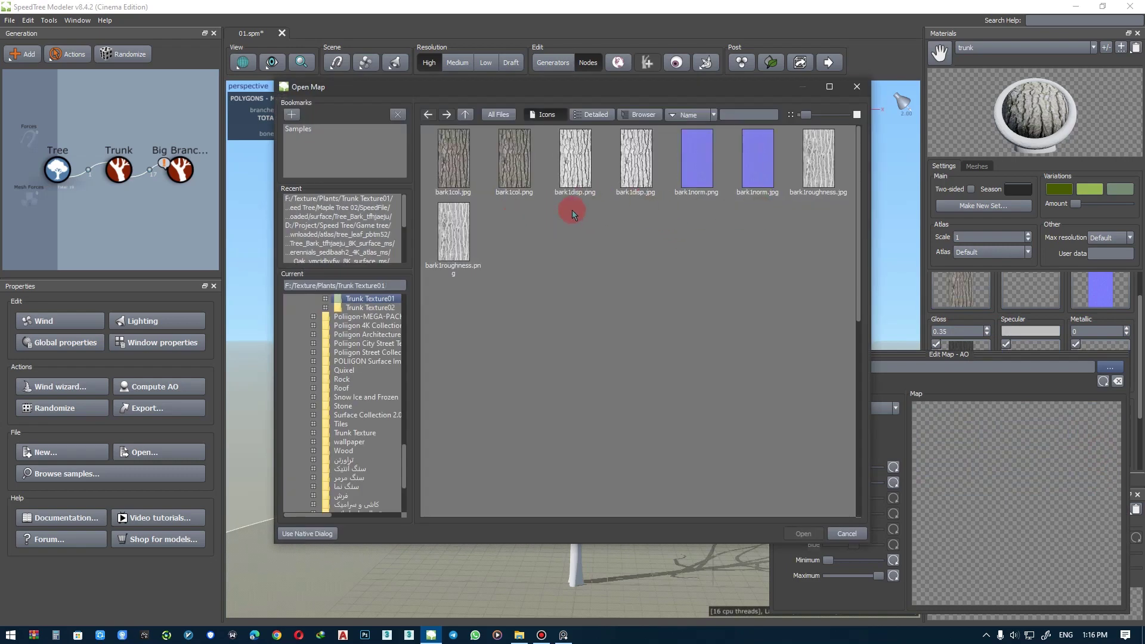
{"action": "left_click", "coordinate": [858, 88]}
{"action": "left_click", "coordinate": [1096, 508]}
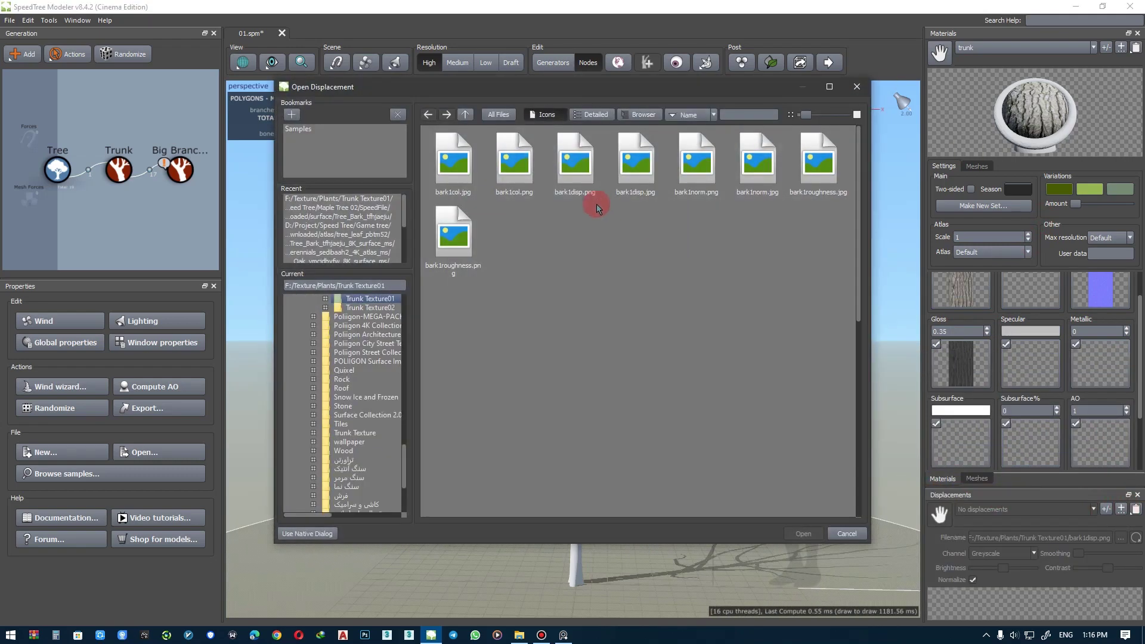
{"action": "double_click", "coordinate": [593, 204]}
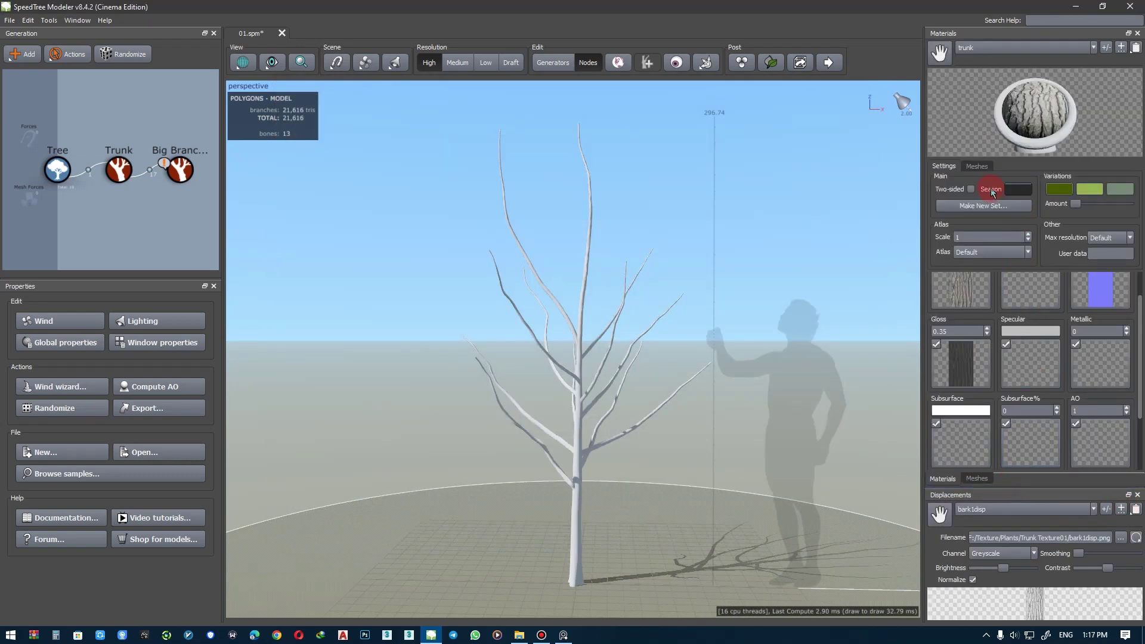
- Frame the lower trunk and slide one big branch's base up until it fails to weld
{"action": "right_click_drag", "start_coordinate": [576, 498], "coordinate": [616, 421]}
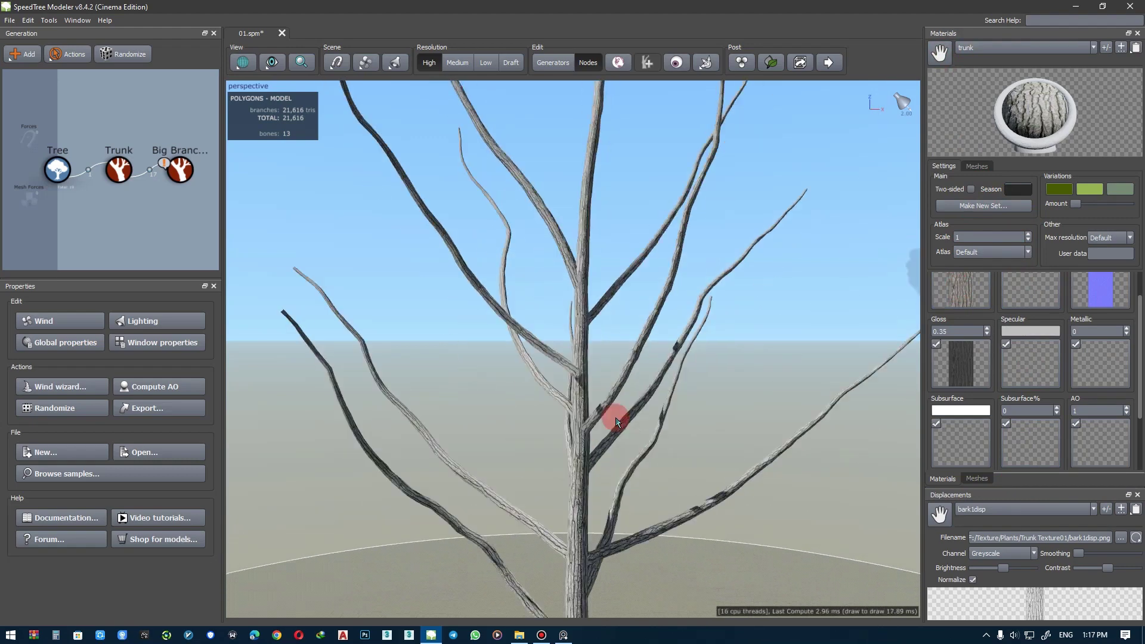
{"action": "key", "text": "space"}
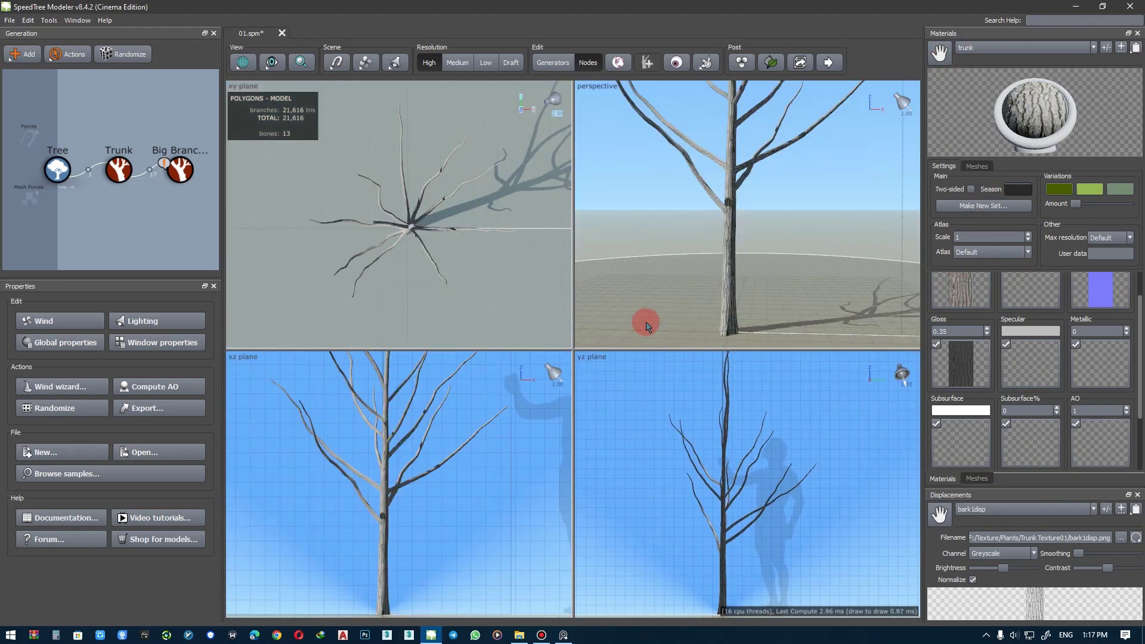
{"action": "key", "text": "space"}
{"action": "mouse_move", "coordinate": [606, 483]}
{"action": "left_mouse_down"}
{"action": "mouse_move", "coordinate": [542, 481]}
{"action": "mouse_move", "coordinate": [578, 456]}
{"action": "mouse_move", "coordinate": [757, 422]}
{"action": "mouse_move", "coordinate": [741, 450]}
{"action": "mouse_move", "coordinate": [707, 333]}
{"action": "mouse_move", "coordinate": [652, 396]}
{"action": "left_mouse_up"}
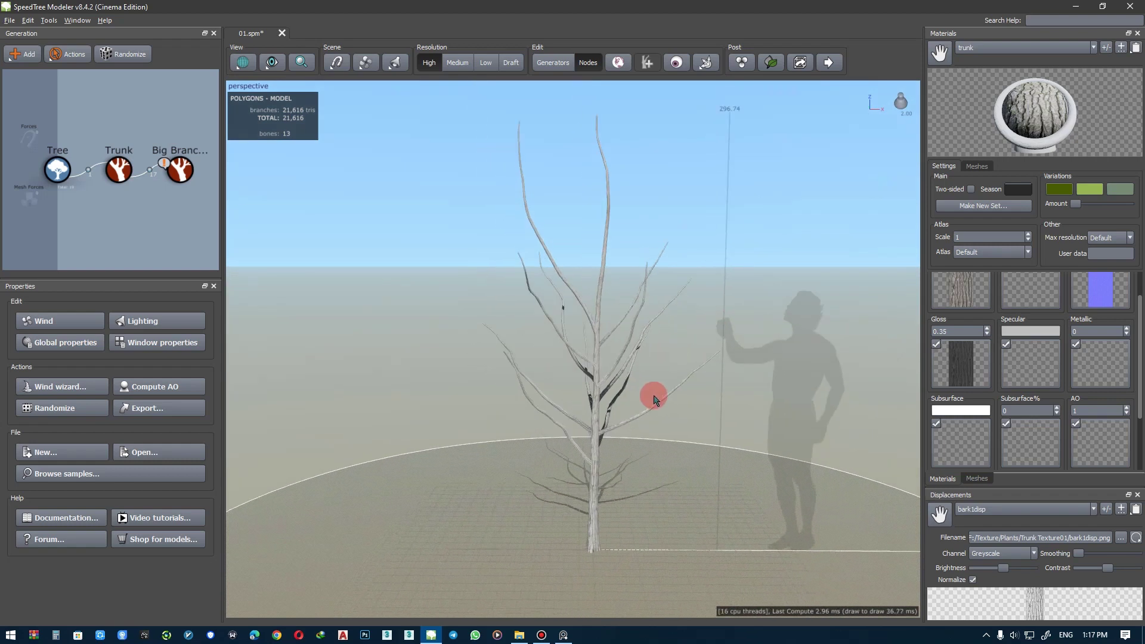
{"action": "left_click", "coordinate": [609, 271]}
{"action": "mouse_move", "coordinate": [611, 277]}
{"action": "left_mouse_down"}
{"action": "mouse_move", "coordinate": [608, 328]}
{"action": "mouse_move", "coordinate": [578, 317]}
{"action": "mouse_move", "coordinate": [545, 281]}
{"action": "mouse_move", "coordinate": [631, 273]}
{"action": "mouse_move", "coordinate": [565, 320]}
{"action": "mouse_move", "coordinate": [606, 296]}
{"action": "mouse_move", "coordinate": [655, 325]}
{"action": "mouse_move", "coordinate": [435, 350]}
{"action": "mouse_move", "coordinate": [706, 256]}
{"action": "mouse_move", "coordinate": [695, 386]}
{"action": "mouse_move", "coordinate": [683, 369]}
{"action": "mouse_move", "coordinate": [687, 287]}
{"action": "mouse_move", "coordinate": [588, 417]}
{"action": "mouse_move", "coordinate": [667, 373]}
{"action": "mouse_move", "coordinate": [634, 371]}
{"action": "left_mouse_up"}
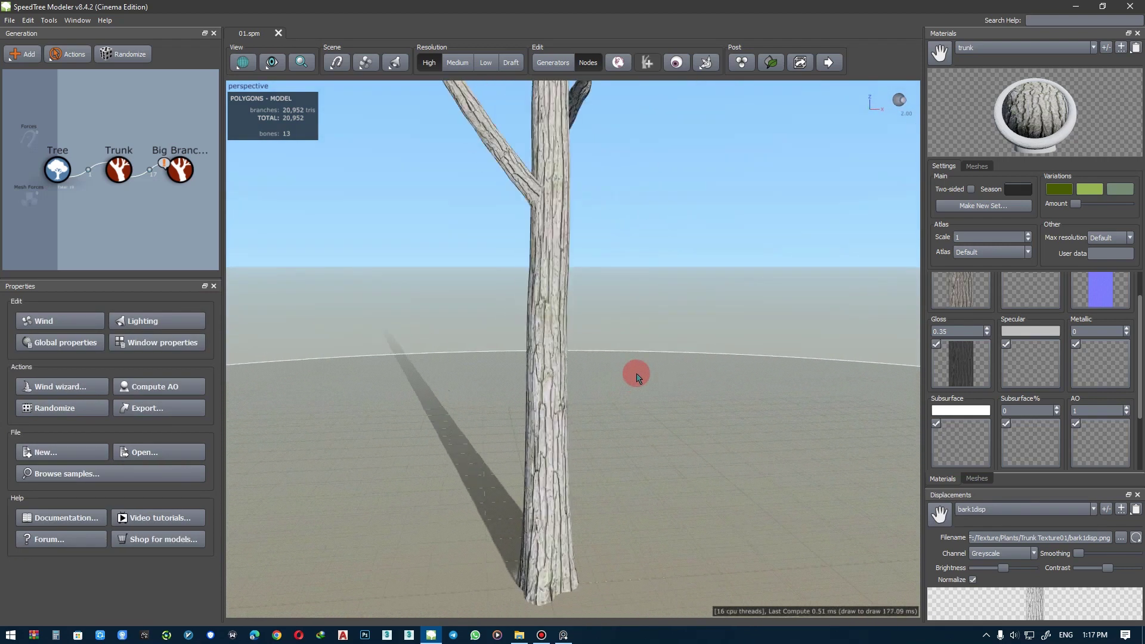
{"action": "left_click", "coordinate": [119, 170]}
- Set the trunk's U relative UV value to 1
{"action": "left_click", "coordinate": [126, 308]}
{"action": "type", "text": "0"}
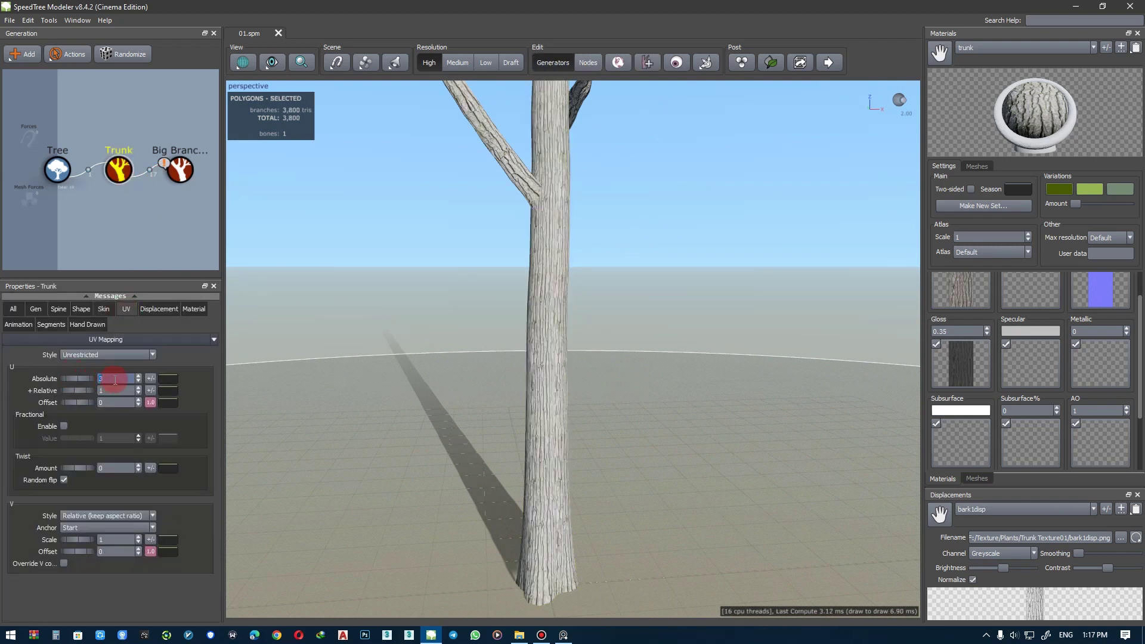
{"action": "left_click", "coordinate": [119, 389]}
{"action": "type", "text": "0.5"}
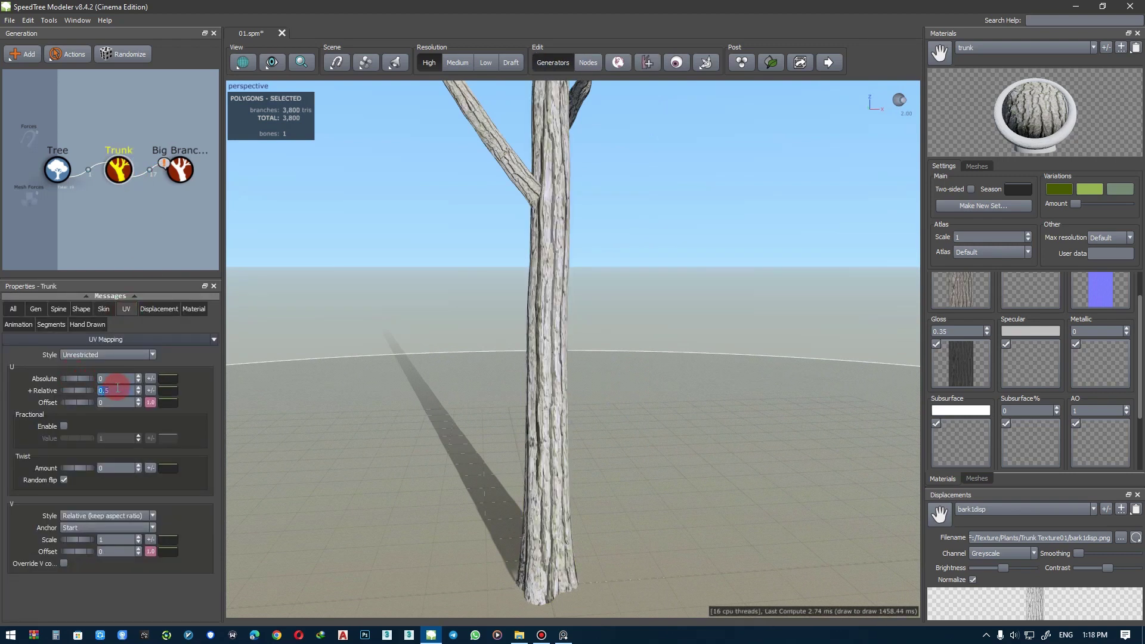
{"action": "type", "text": "0"}
{"action": "key", "text": "F4"}
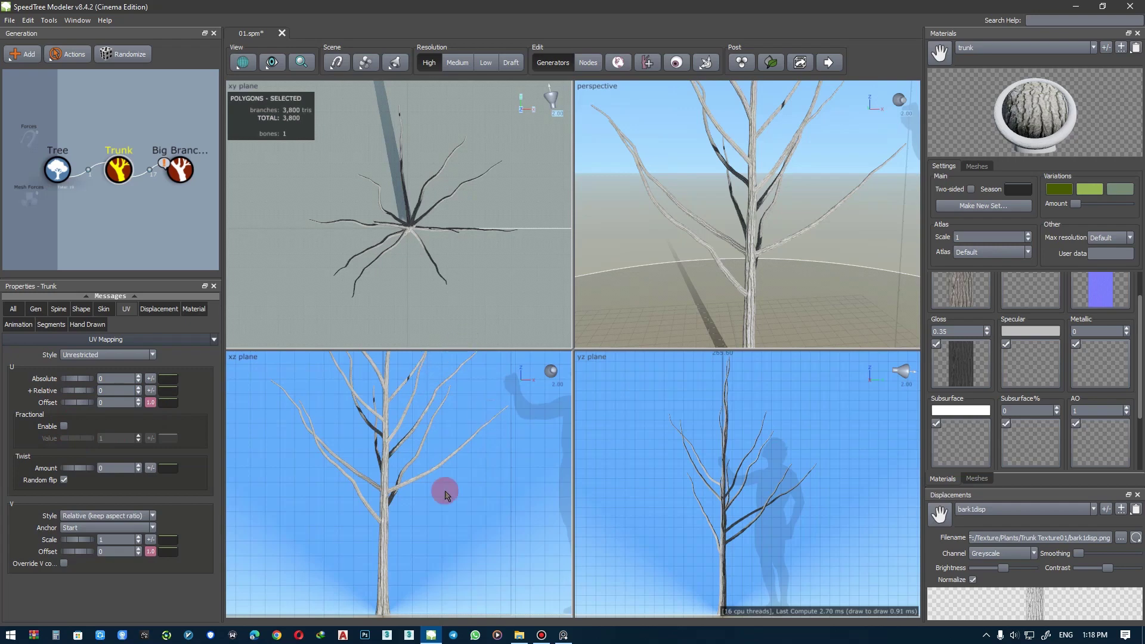
{"action": "key", "text": "F4"}
{"action": "scroll", "coordinate": [629, 218], "scroll_direction": "up", "scroll_amount": 5}
{"action": "scroll", "coordinate": [543, 294], "scroll_direction": "up", "scroll_amount": 3}
{"action": "scroll", "coordinate": [536, 313], "scroll_direction": "up", "scroll_amount": 2}
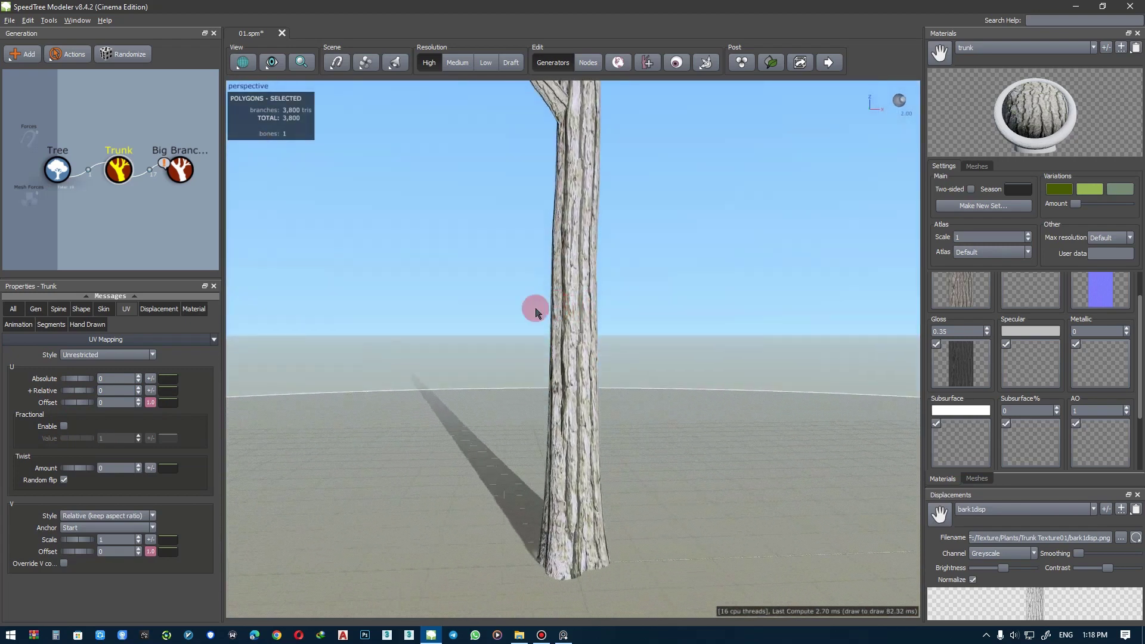
{"action": "key", "text": "Return"}
- Set the trunk's V mapping style to Relative with a V scale of 0.5
{"action": "left_click", "coordinate": [90, 515]}
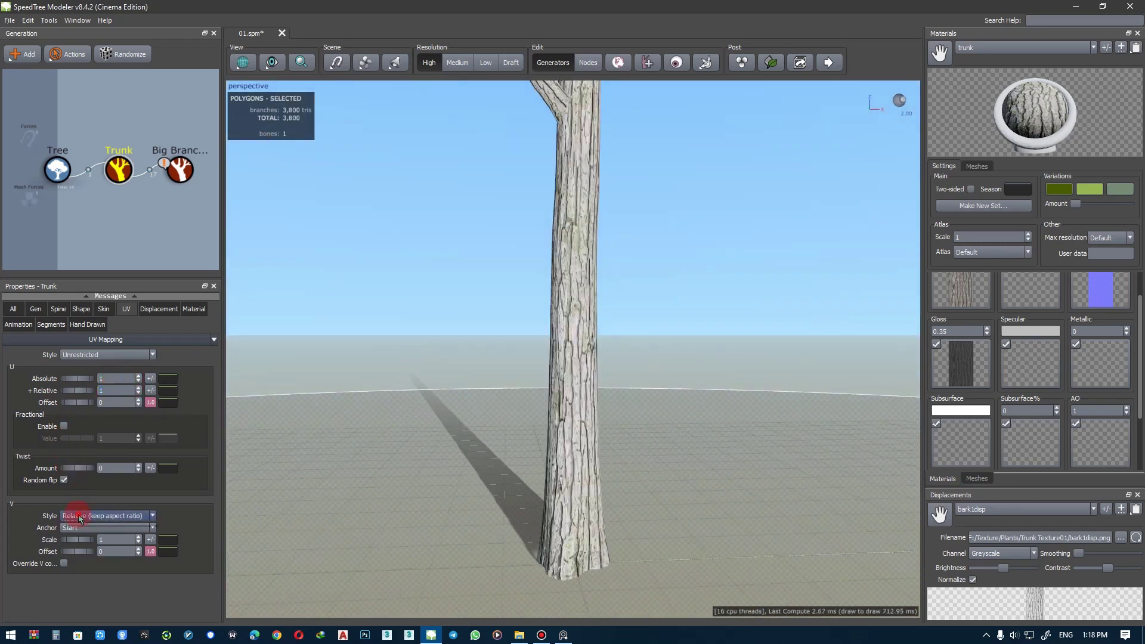
{"action": "scroll", "coordinate": [531, 356], "scroll_direction": "up", "scroll_amount": 3}
{"action": "scroll", "coordinate": [519, 342], "scroll_direction": "down", "scroll_amount": 5}
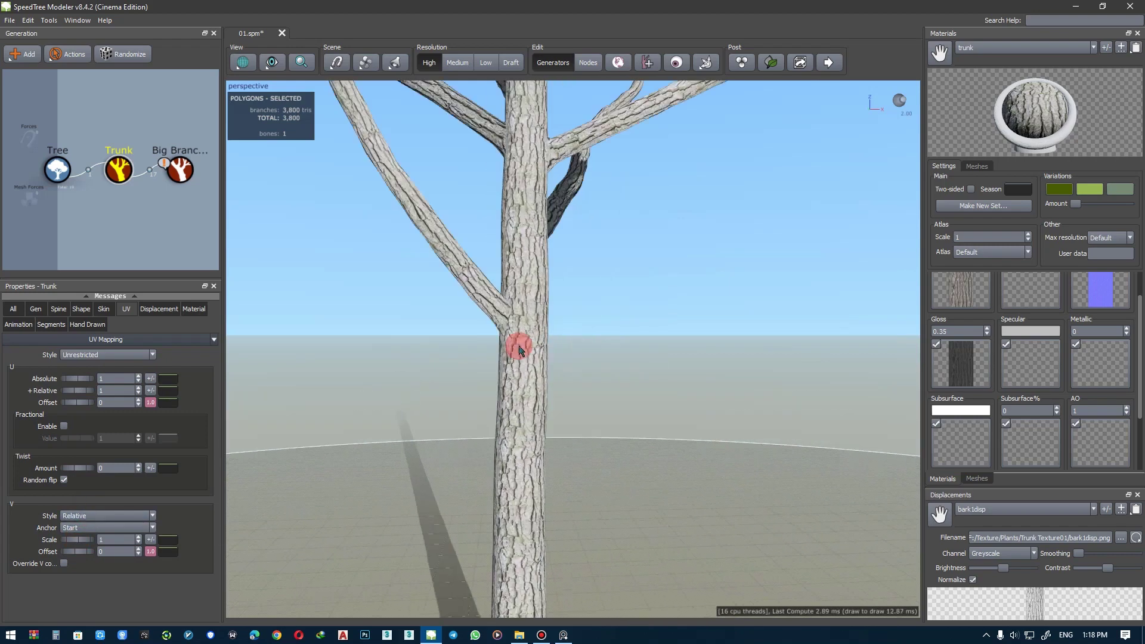
{"action": "key", "text": "F4"}
{"action": "key", "text": "F4"}
{"action": "scroll", "coordinate": [545, 342], "scroll_direction": "up", "scroll_amount": 5}
{"action": "left_click", "coordinate": [102, 517]}
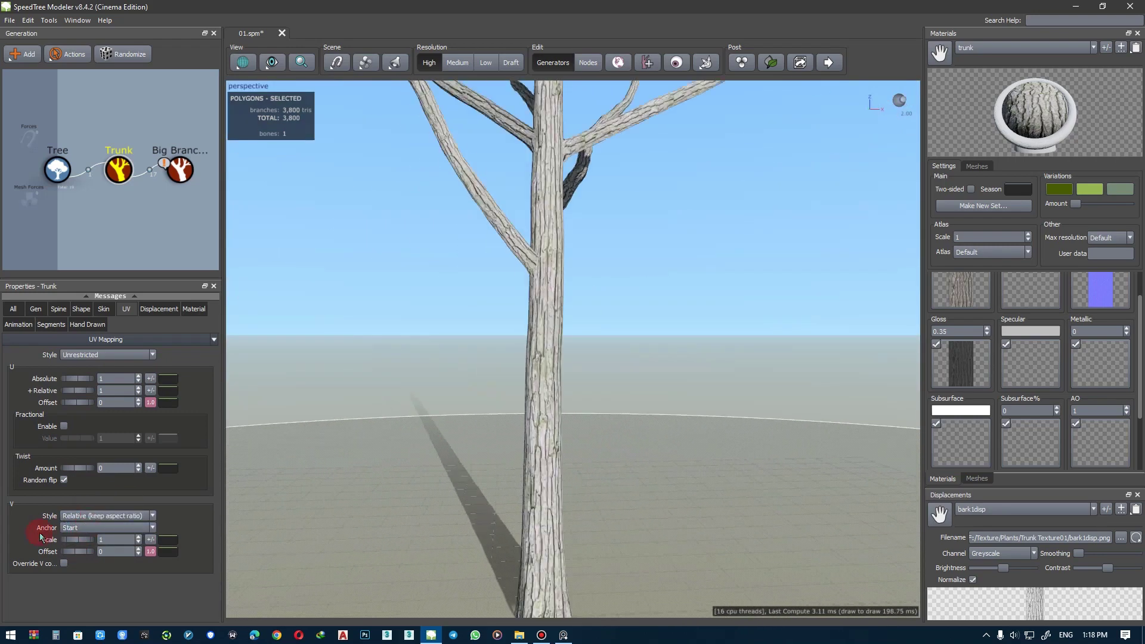
{"action": "left_click", "coordinate": [97, 517]}
{"action": "left_click", "coordinate": [97, 524]}
{"action": "scroll", "coordinate": [494, 430], "scroll_direction": "down", "scroll_amount": 3}
{"action": "left_click_drag", "start_coordinate": [78, 539], "coordinate": [21, 537]}
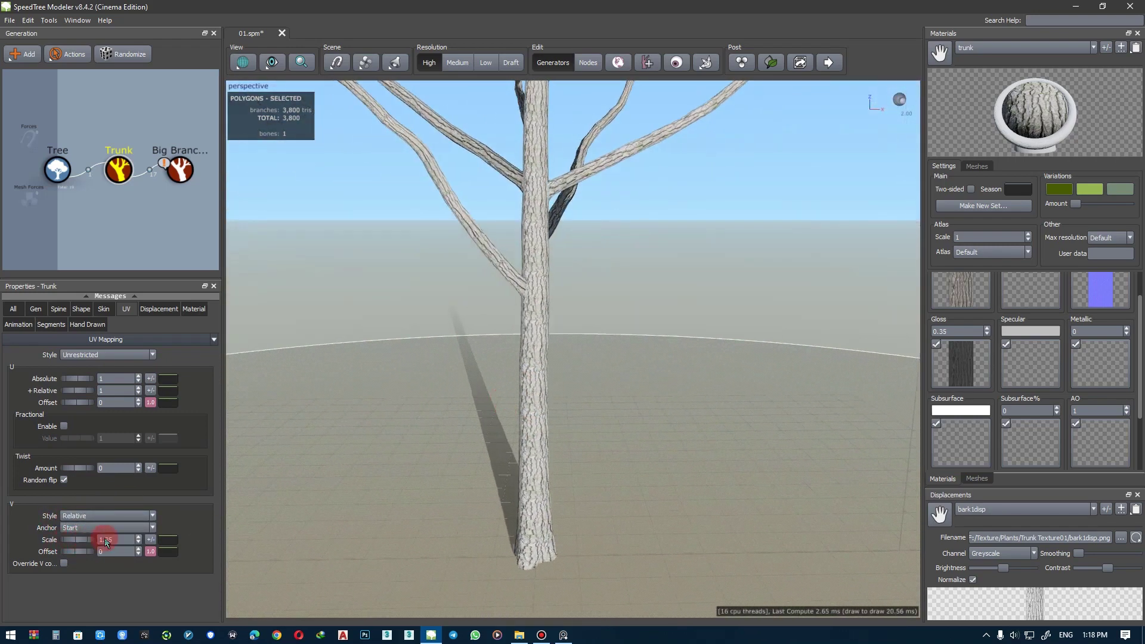
{"action": "type", "text": "0.5"}
{"action": "key", "text": "Return"}
- Give the trunk's bark UVs a twist amount of 0.1
{"action": "scroll", "coordinate": [511, 417], "scroll_direction": "up", "scroll_amount": 3}
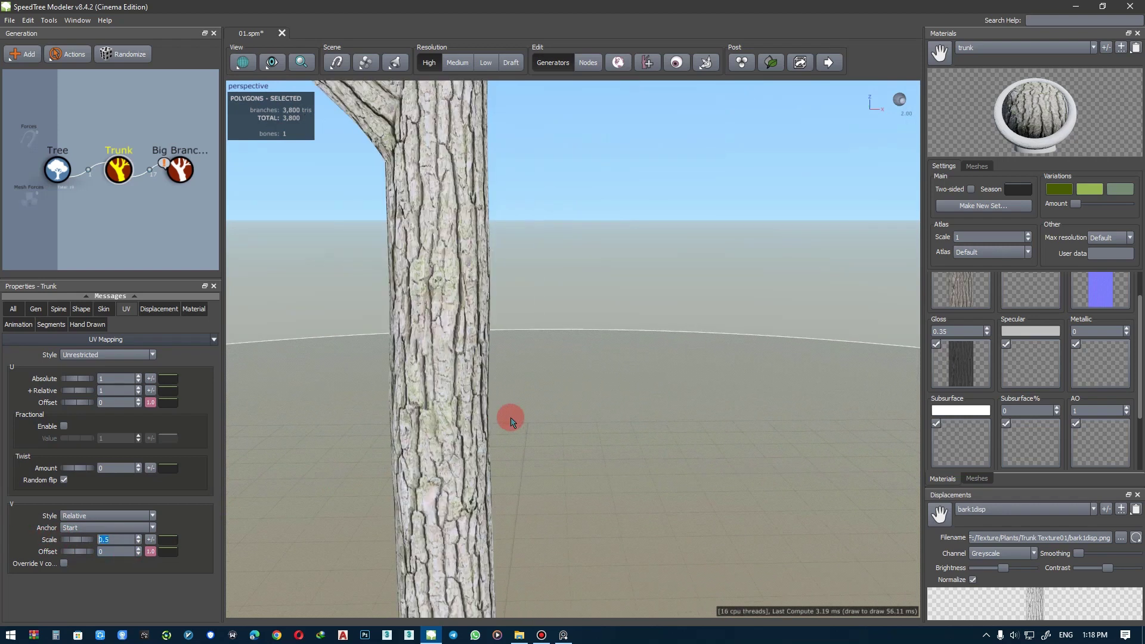
{"action": "scroll", "coordinate": [519, 395], "scroll_direction": "down", "scroll_amount": 2}
{"action": "left_click_drag", "start_coordinate": [68, 471], "coordinate": [76, 468]}
{"action": "scroll", "coordinate": [425, 391], "scroll_direction": "down", "scroll_amount": 3}
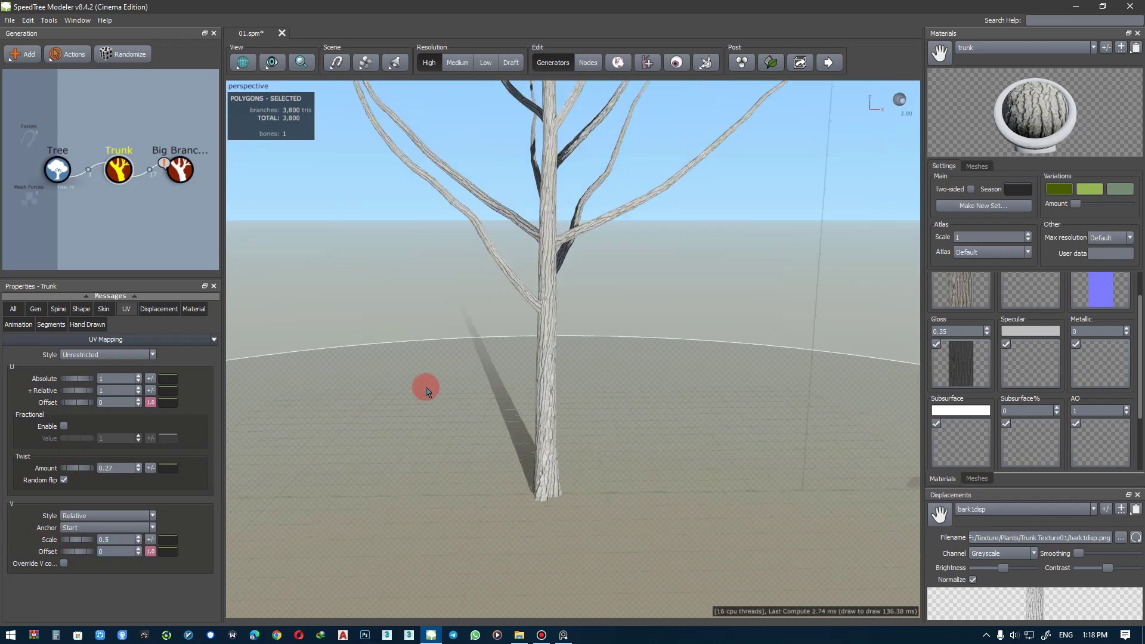
{"action": "double_click", "coordinate": [123, 468]}
{"action": "type", "text": "0.1"}
{"action": "key", "text": "Return"}
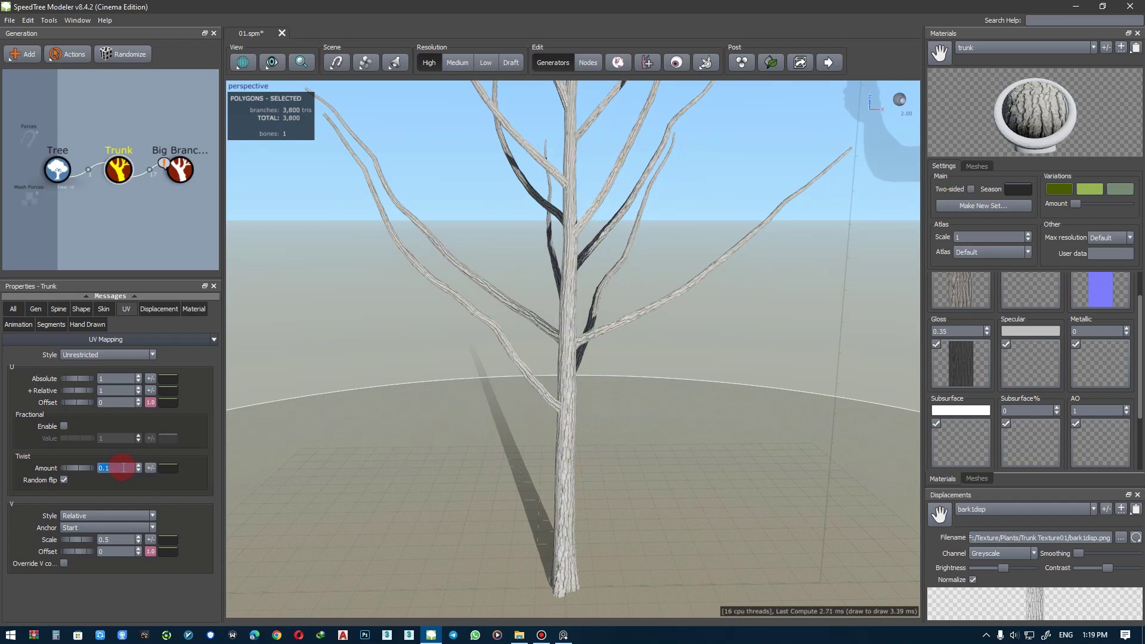
{"action": "left_click", "coordinate": [350, 352]}
- Deselect the trunk and orbit the view to inspect the retiled bark
{"action": "left_click", "coordinate": [344, 368]}
{"action": "scroll", "coordinate": [575, 325], "scroll_direction": "down", "scroll_amount": 3}
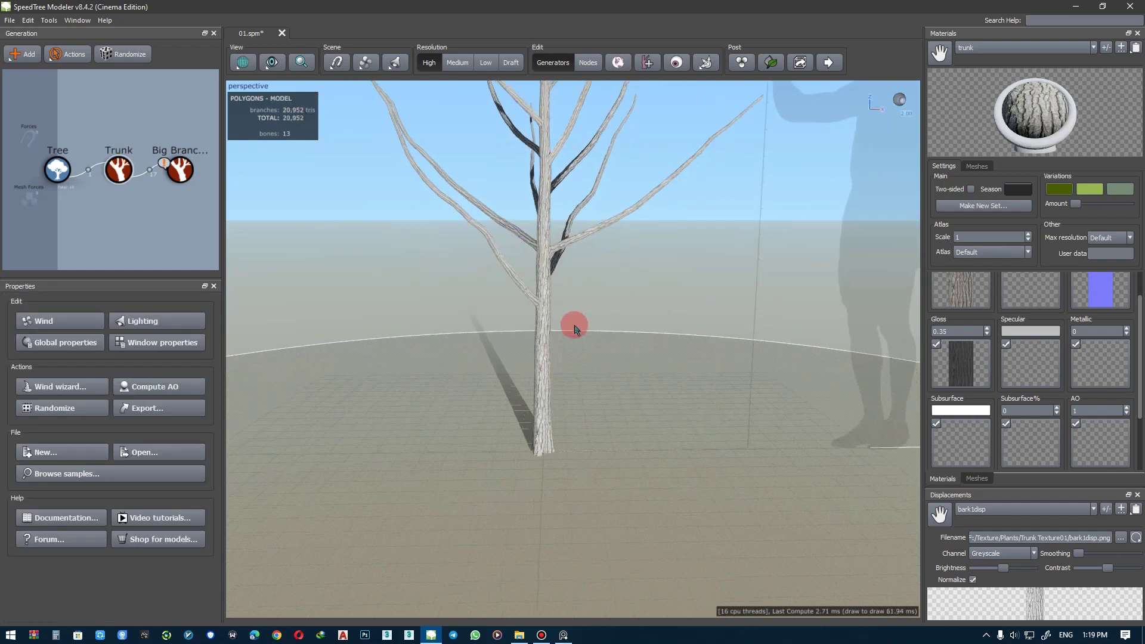
{"action": "scroll", "coordinate": [594, 397], "scroll_direction": "down", "scroll_amount": 2}
{"action": "scroll", "coordinate": [564, 378], "scroll_direction": "up", "scroll_amount": 6}
{"action": "left_click_drag", "start_coordinate": [563, 379], "coordinate": [565, 343]}
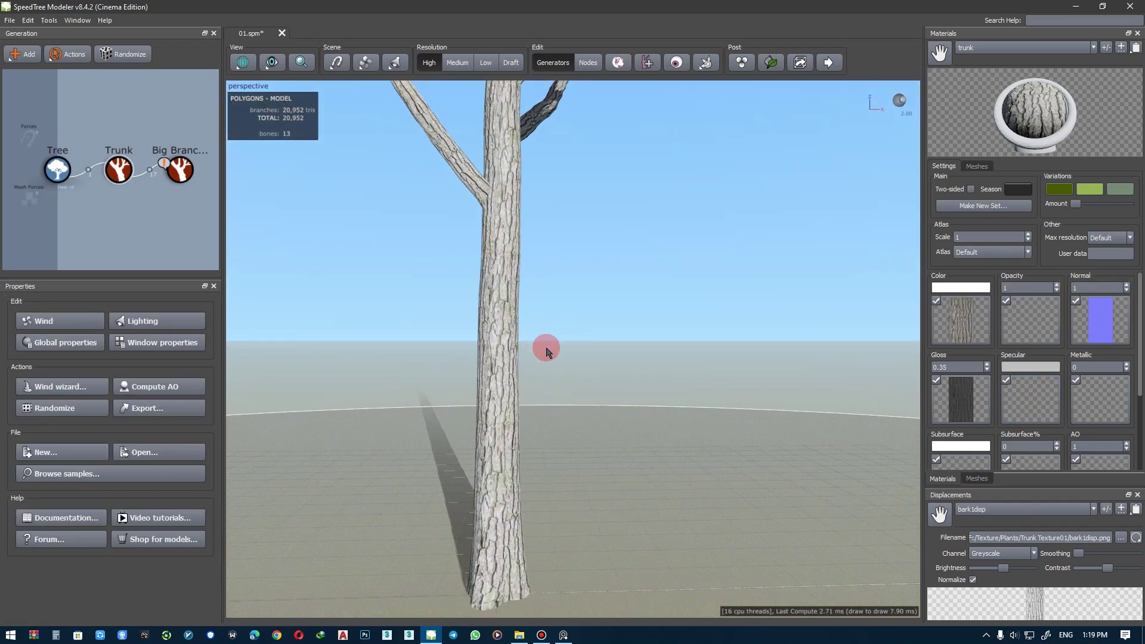
- Darken the bark Color map by adjusting its brightness, contrast and maximum level sliders
{"action": "left_click", "coordinate": [960, 323]}
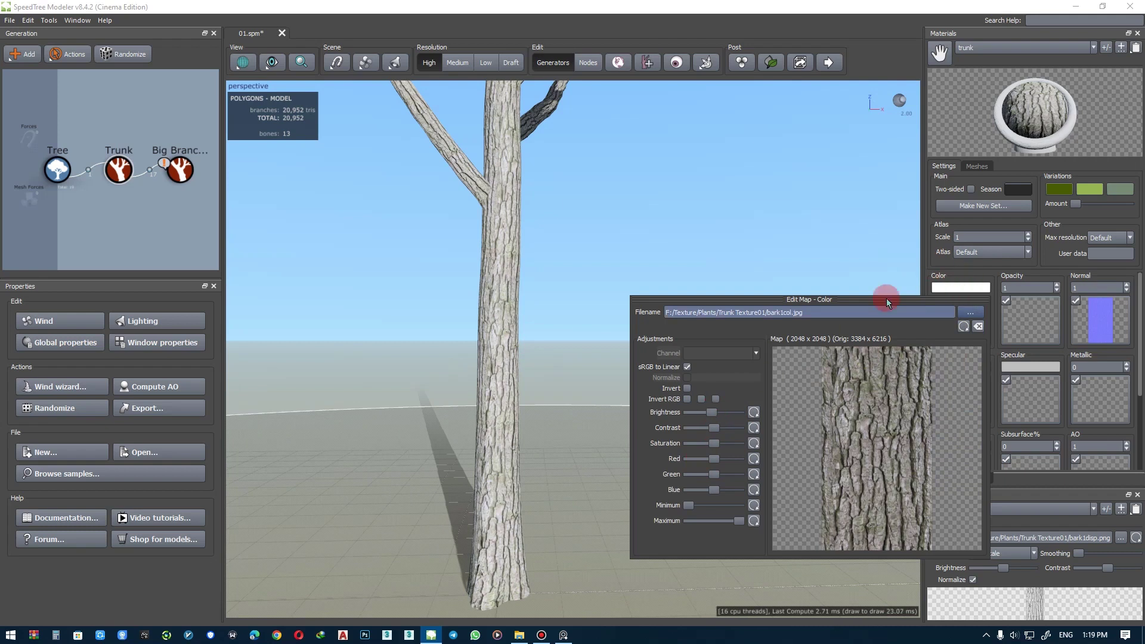
{"action": "left_click_drag", "start_coordinate": [886, 298], "coordinate": [925, 309]}
{"action": "mouse_move", "coordinate": [695, 422]}
{"action": "left_mouse_down"}
{"action": "mouse_move", "coordinate": [683, 427]}
{"action": "mouse_move", "coordinate": [700, 439]}
{"action": "left_mouse_up"}
{"action": "left_click", "coordinate": [699, 438]}
{"action": "left_click", "coordinate": [703, 490]}
{"action": "left_click_drag", "start_coordinate": [672, 516], "coordinate": [720, 531]}
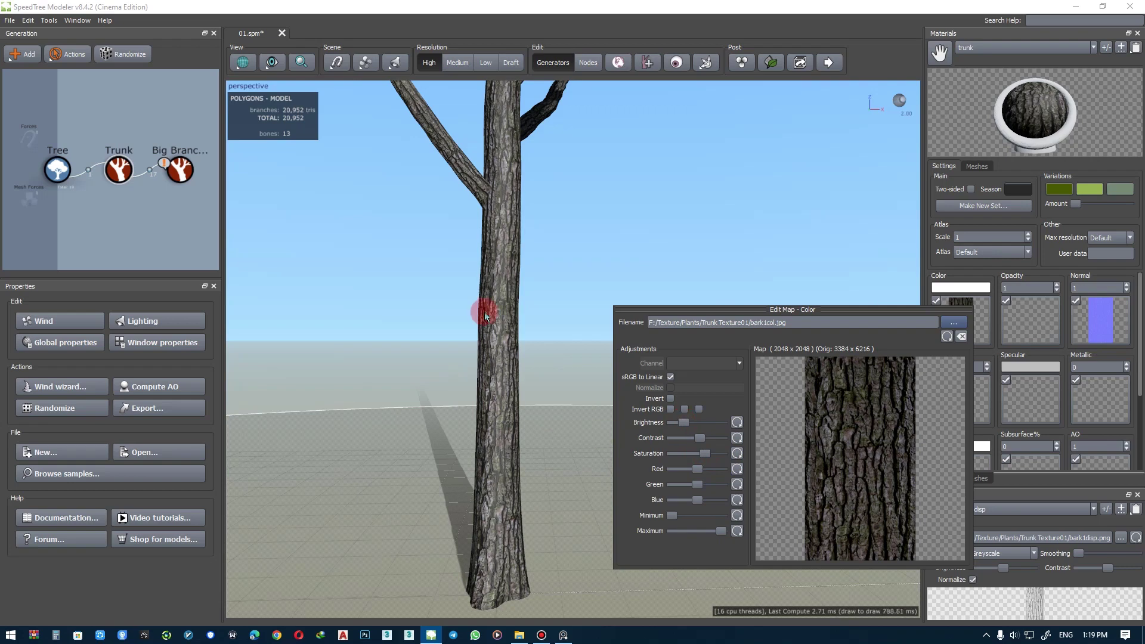
{"action": "scroll", "coordinate": [478, 309], "scroll_direction": "up", "scroll_amount": 3}
{"action": "left_click_drag", "start_coordinate": [685, 423], "coordinate": [686, 421]}
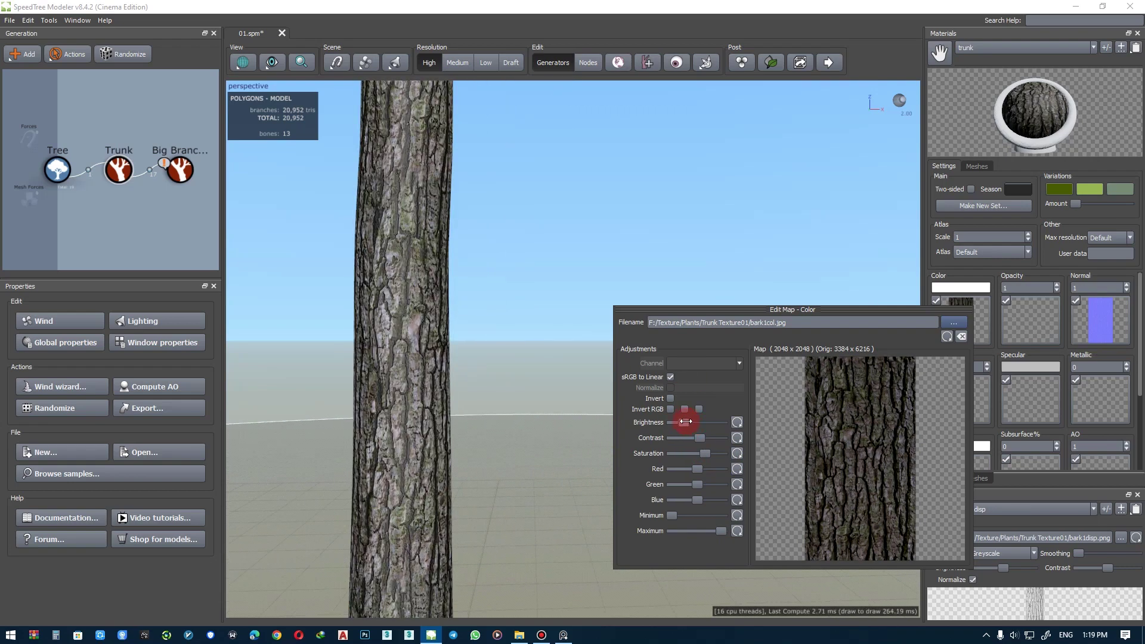
- Close the colour map editor, select the Tree node and save the tree file
{"action": "left_click", "coordinate": [494, 427]}
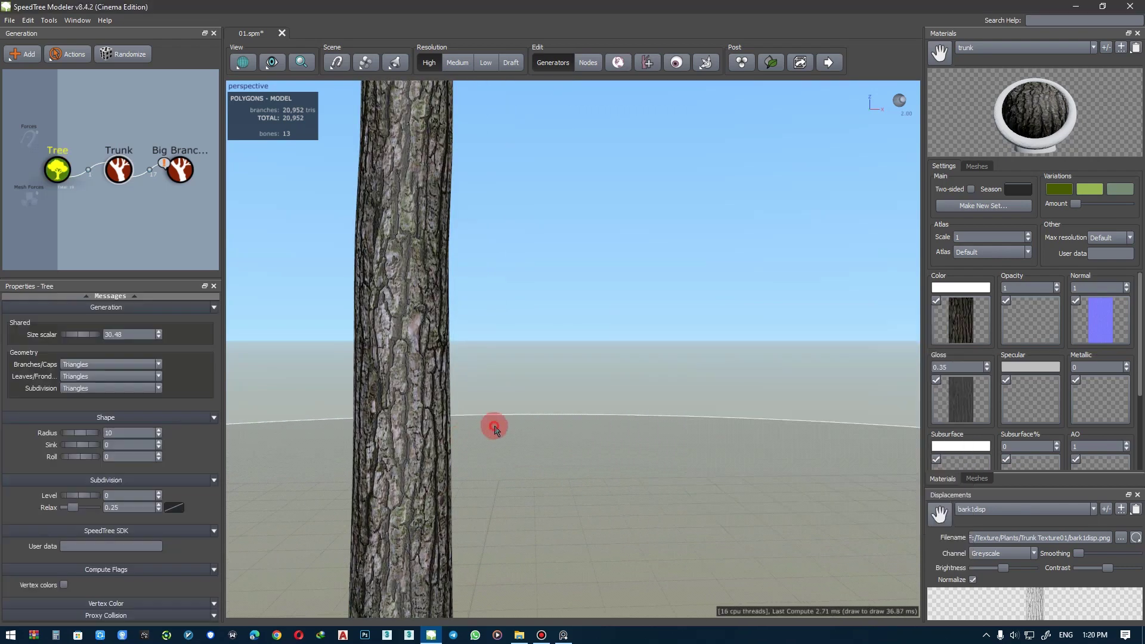
{"action": "left_click", "coordinate": [506, 328]}
{"action": "left_click", "coordinate": [638, 318]}
{"action": "scroll", "coordinate": [638, 318], "scroll_direction": "down", "scroll_amount": 3}
{"action": "mouse_move", "coordinate": [627, 312]}
{"action": "left_mouse_down"}
{"action": "mouse_move", "coordinate": [588, 422]}
{"action": "mouse_move", "coordinate": [628, 426]}
{"action": "left_mouse_up"}
{"action": "scroll", "coordinate": [597, 421], "scroll_direction": "up", "scroll_amount": 2}
{"action": "scroll", "coordinate": [555, 414], "scroll_direction": "up", "scroll_amount": 2}
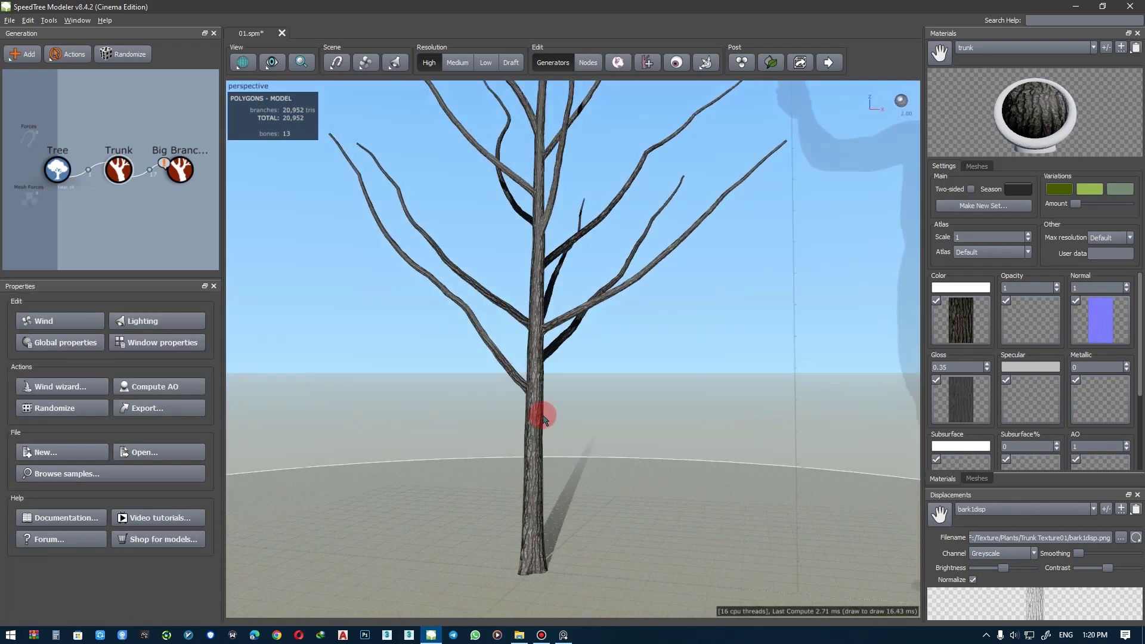
{"action": "scroll", "coordinate": [534, 405], "scroll_direction": "up", "scroll_amount": 4}
{"action": "left_click", "coordinate": [9, 20]}
{"action": "left_click", "coordinate": [27, 51]}
- Lower the trunk material's gloss from 0.35 to 0.25
{"action": "scroll", "coordinate": [523, 325], "scroll_direction": "down", "scroll_amount": 1}
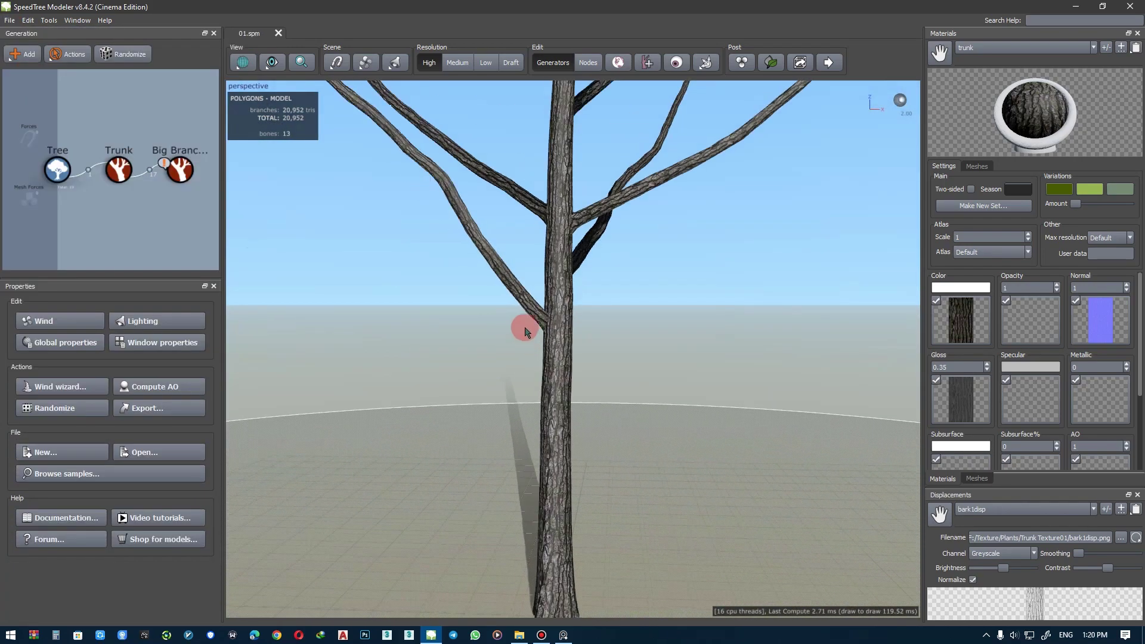
{"action": "scroll", "coordinate": [582, 284], "scroll_direction": "down", "scroll_amount": 2}
{"action": "scroll", "coordinate": [501, 290], "scroll_direction": "up", "scroll_amount": 5}
{"action": "left_click_drag", "start_coordinate": [501, 289], "coordinate": [524, 320]}
{"action": "double_click", "coordinate": [948, 367]}
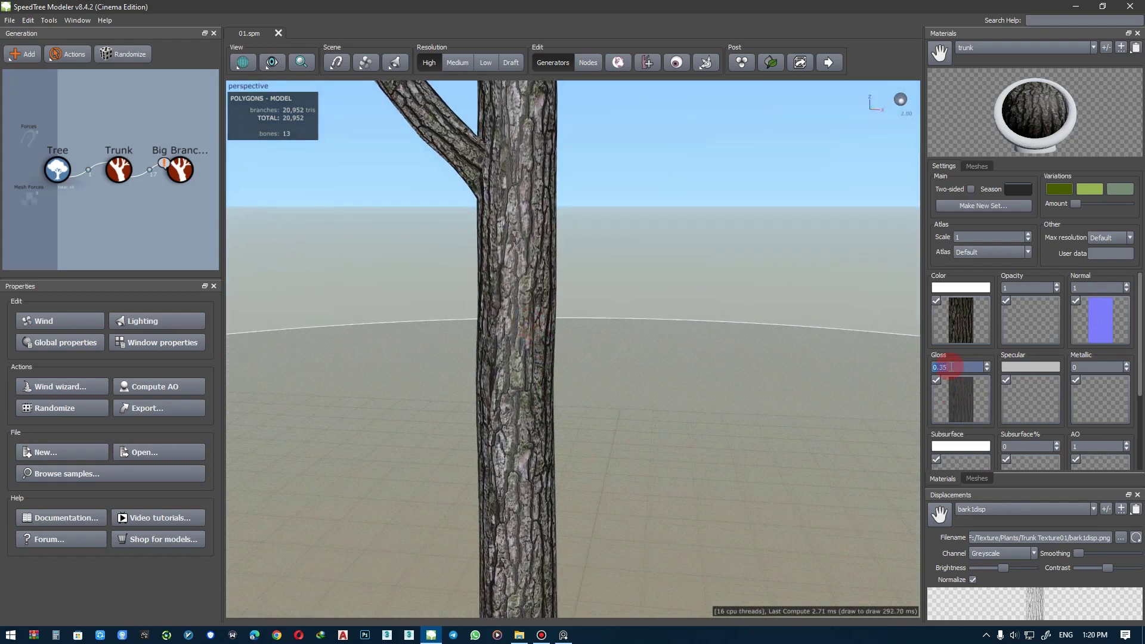
{"action": "type", "text": ".2"}
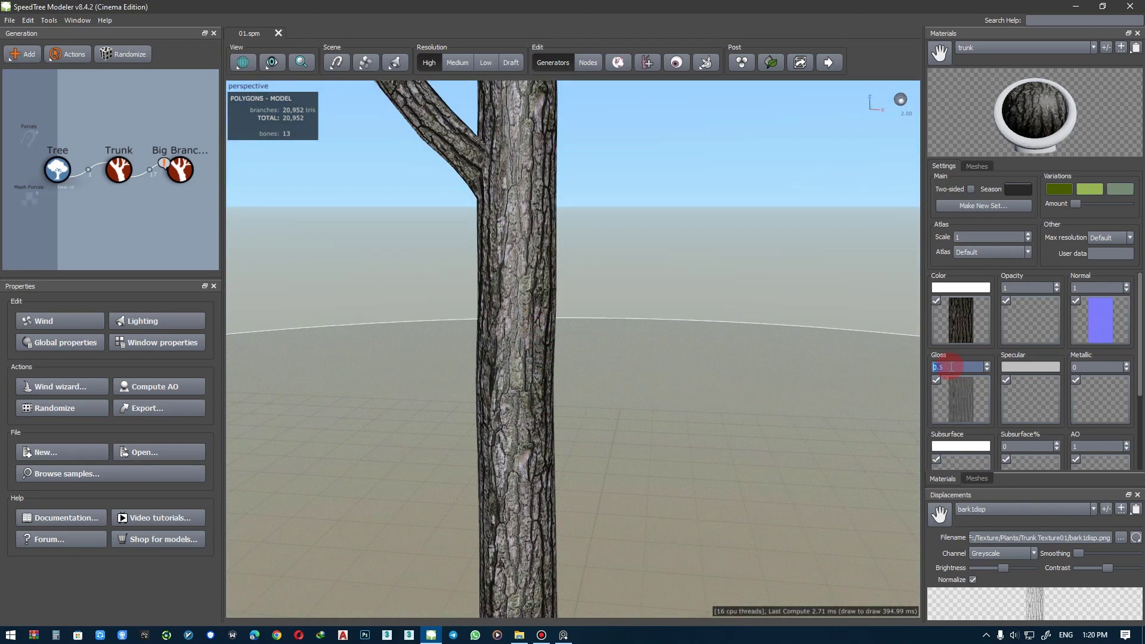
{"action": "type", "text": "5"}
{"action": "key", "text": "Return"}
{"action": "scroll", "coordinate": [662, 309], "scroll_direction": "down", "scroll_amount": 1}
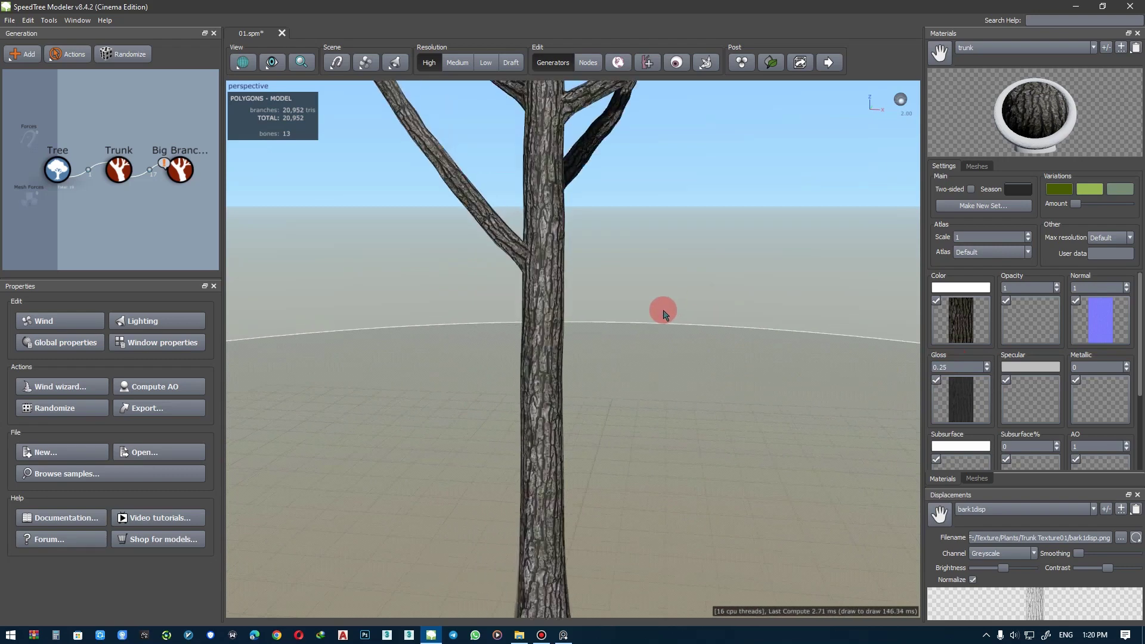
{"action": "scroll", "coordinate": [678, 356], "scroll_direction": "down", "scroll_amount": 2}
{"action": "scroll", "coordinate": [681, 351], "scroll_direction": "down", "scroll_amount": 1}
{"action": "mouse_move", "coordinate": [682, 351]}
{"action": "left_mouse_down"}
{"action": "mouse_move", "coordinate": [672, 380]}
{"action": "mouse_move", "coordinate": [678, 330]}
{"action": "mouse_move", "coordinate": [678, 343]}
{"action": "left_mouse_up"}
- Select the Trunk node and show its Displacement settings in the Properties panel
{"action": "left_click", "coordinate": [120, 172]}
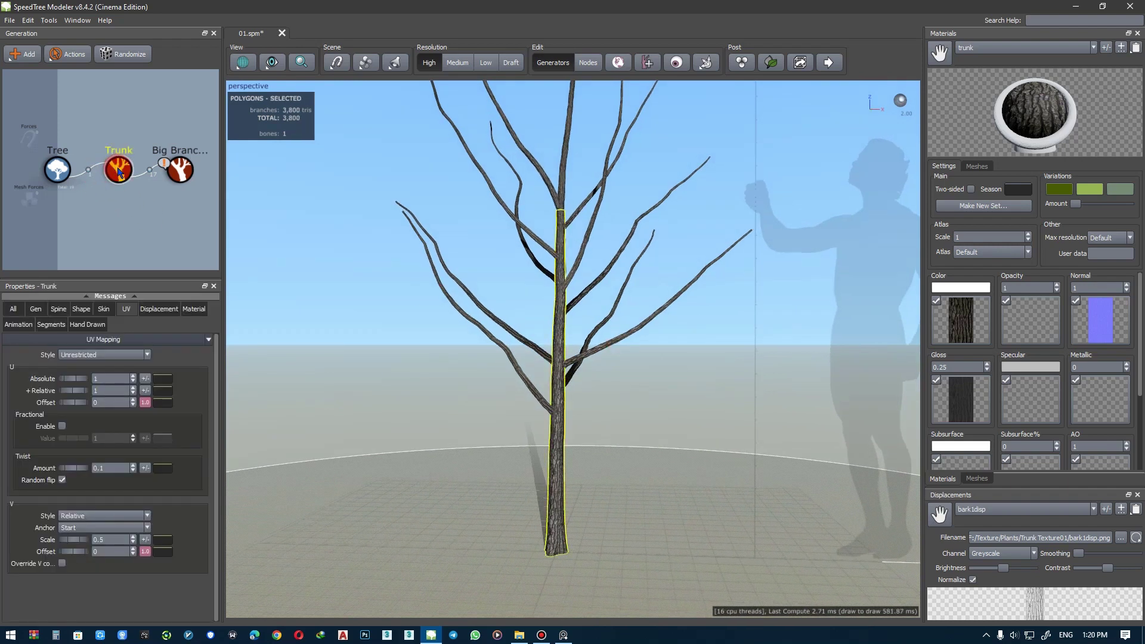
{"action": "left_click", "coordinate": [153, 309]}
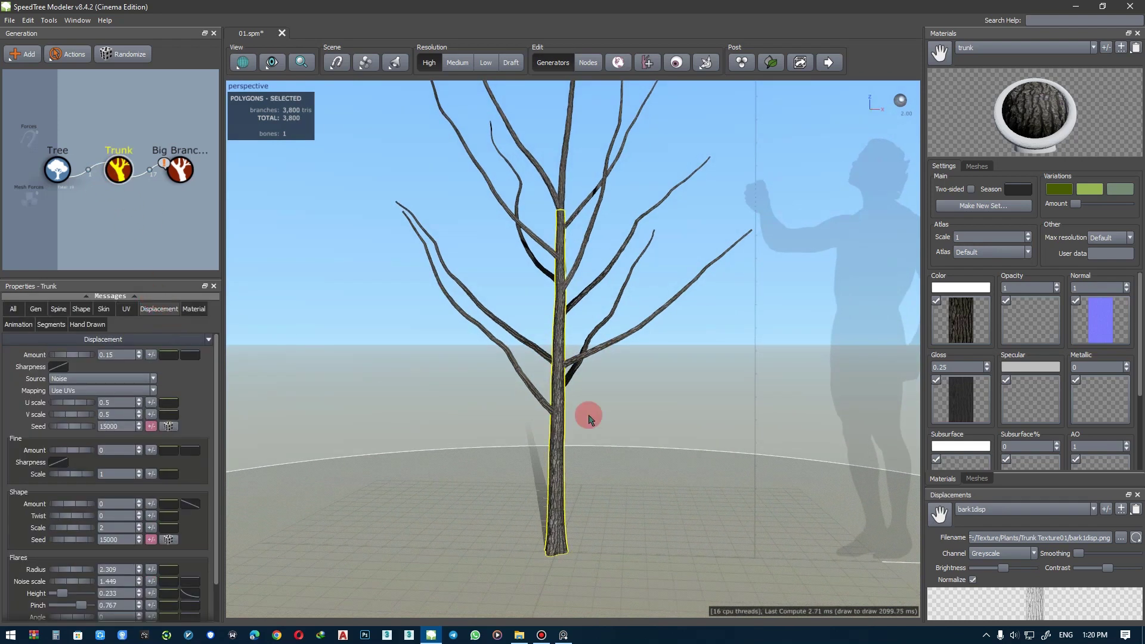
{"action": "left_click", "coordinate": [59, 368]}
{"action": "left_click", "coordinate": [119, 172]}
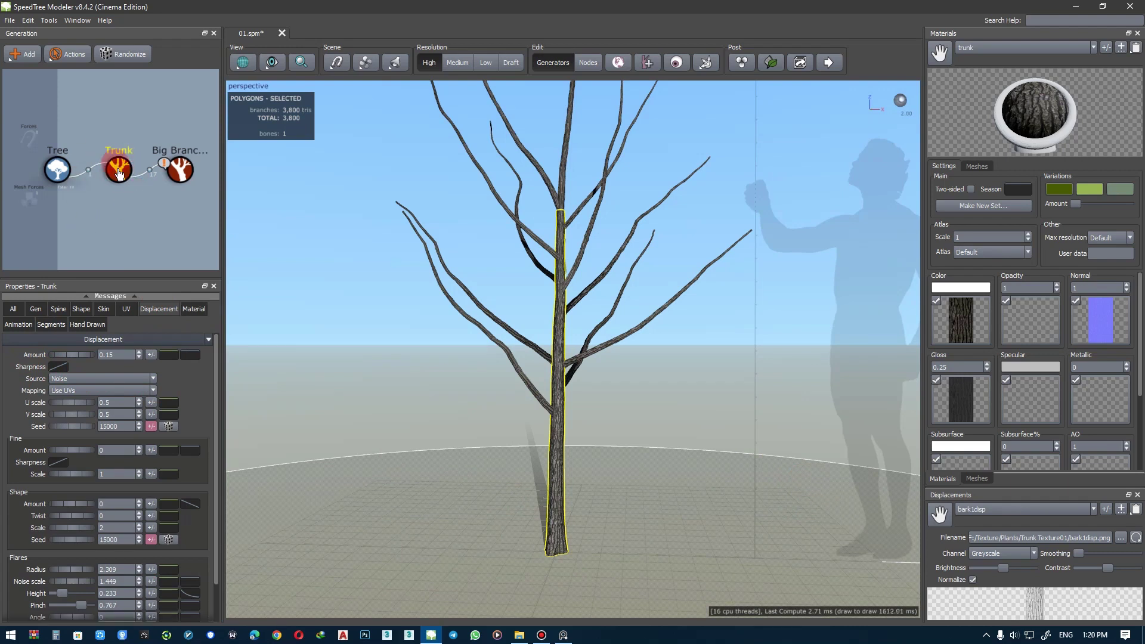
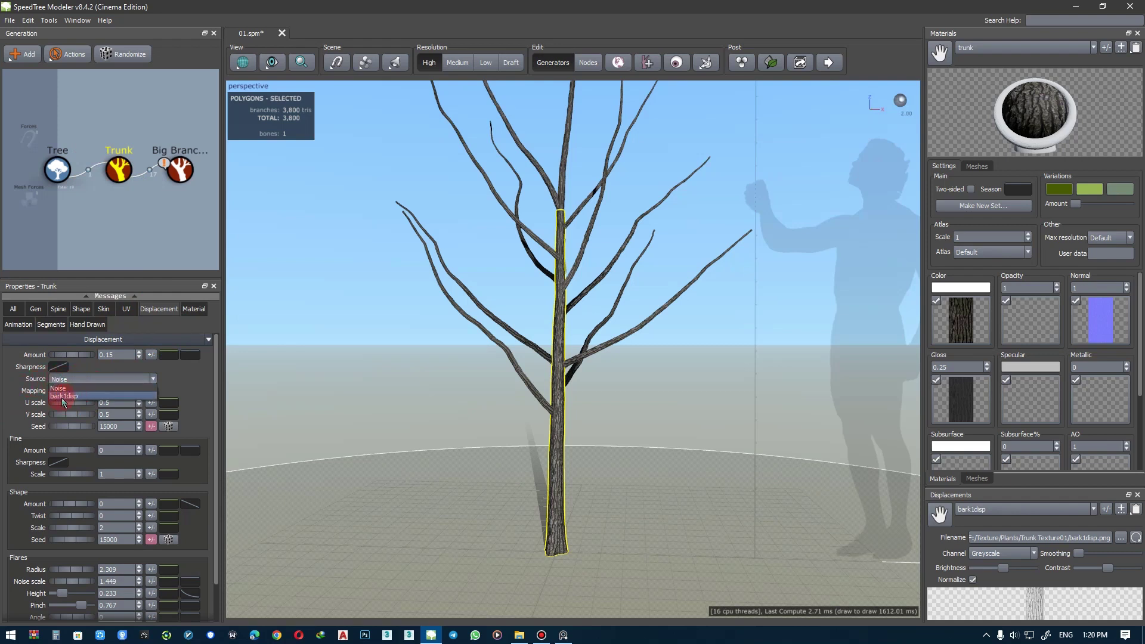
- Try bark1disp and Noise as the trunk displacement source while checking the trunk's shadow
{"action": "left_click", "coordinate": [64, 397]}
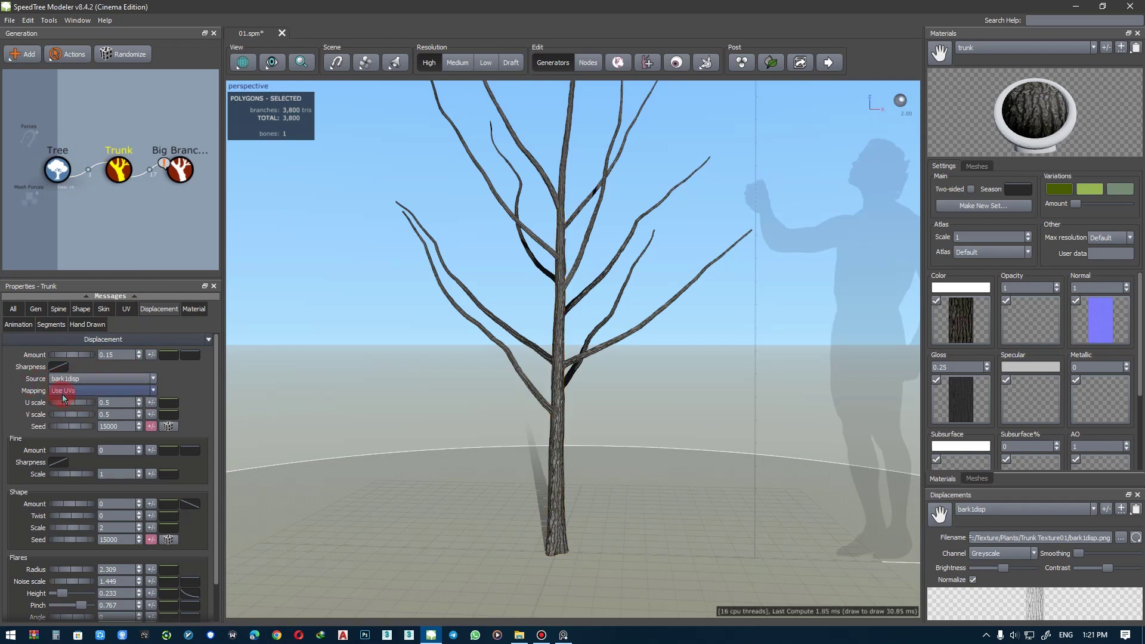
{"action": "left_click", "coordinate": [100, 377]}
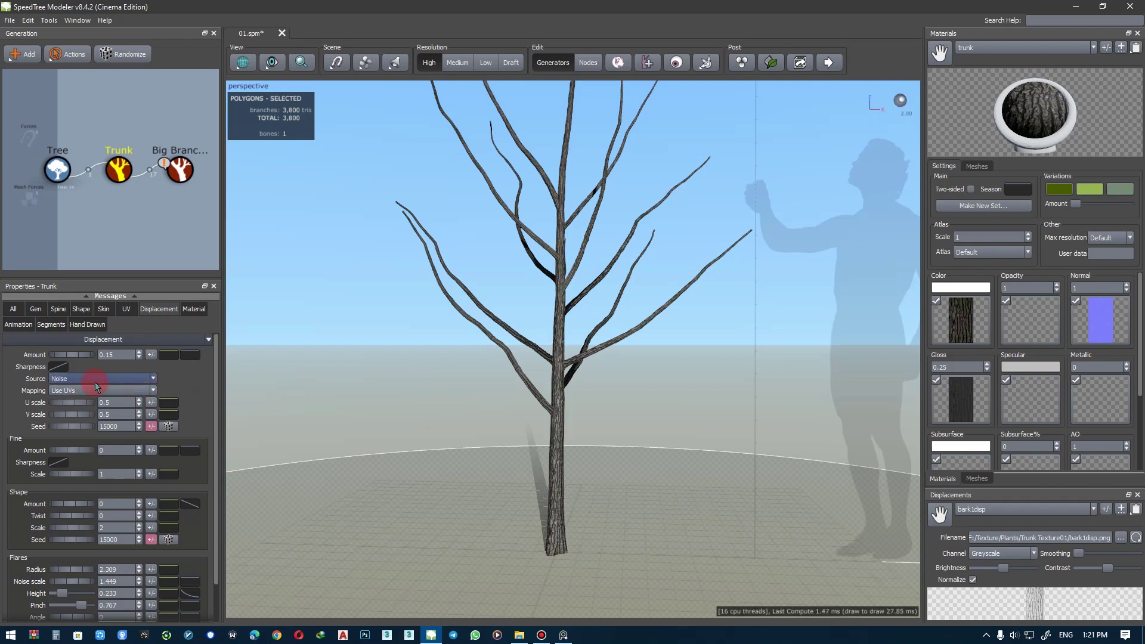
{"action": "scroll", "coordinate": [588, 312], "scroll_direction": "up", "scroll_amount": 2}
{"action": "scroll", "coordinate": [578, 322], "scroll_direction": "up", "scroll_amount": 2}
{"action": "scroll", "coordinate": [578, 307], "scroll_direction": "up", "scroll_amount": 2}
{"action": "scroll", "coordinate": [563, 299], "scroll_direction": "up", "scroll_amount": 2}
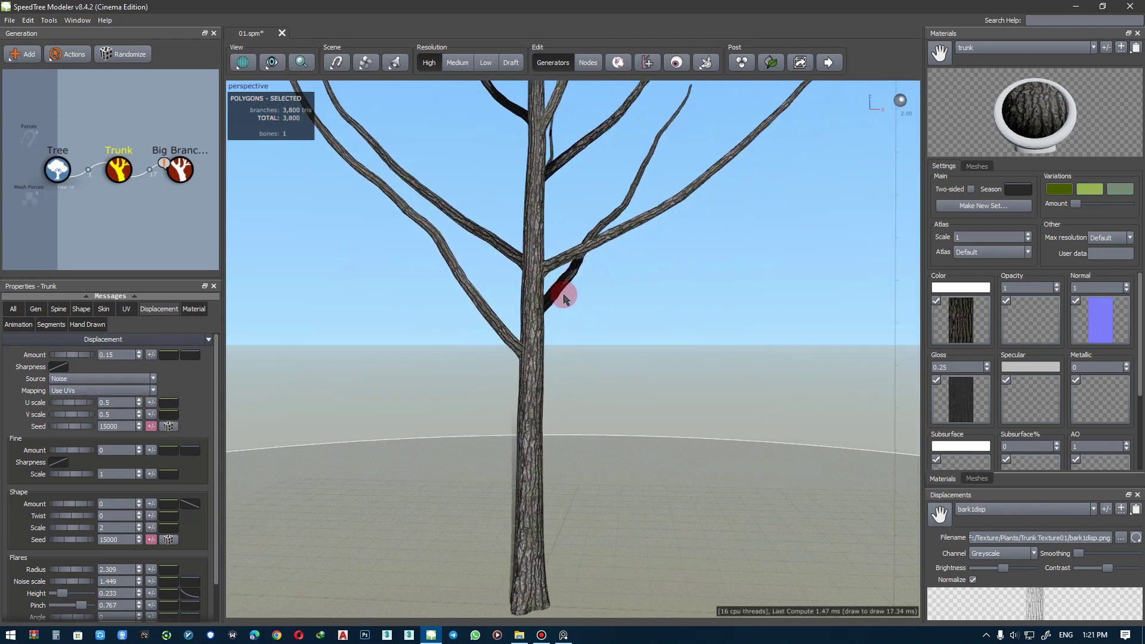
{"action": "left_click_drag", "start_coordinate": [568, 294], "coordinate": [525, 206]}
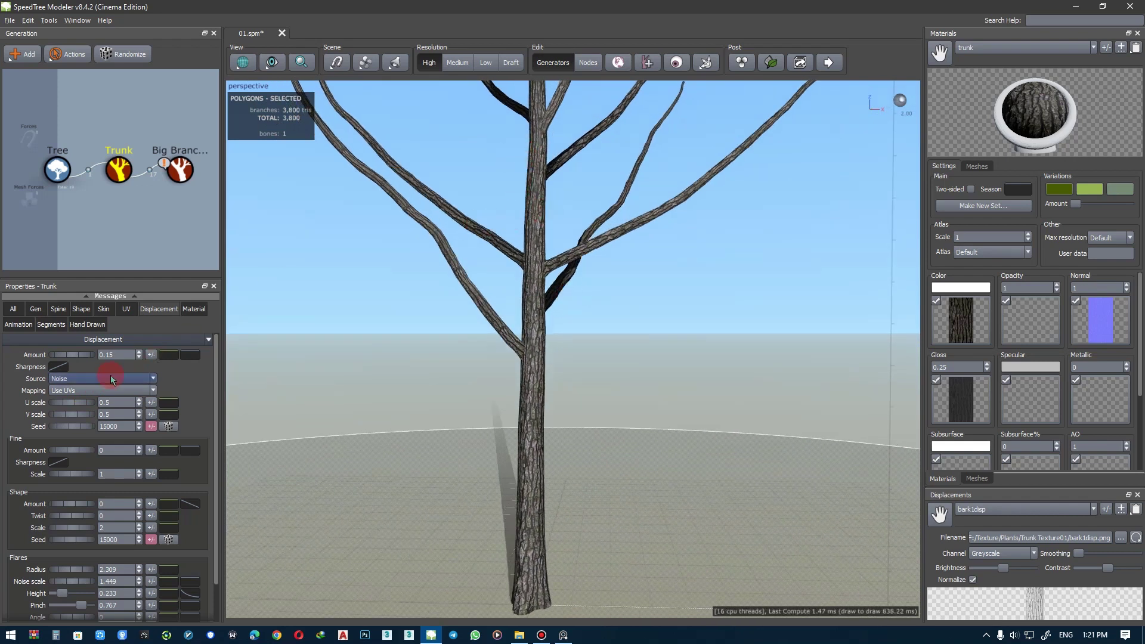
- Set the trunk displacement source to bark1disp
{"action": "left_click", "coordinate": [85, 395]}
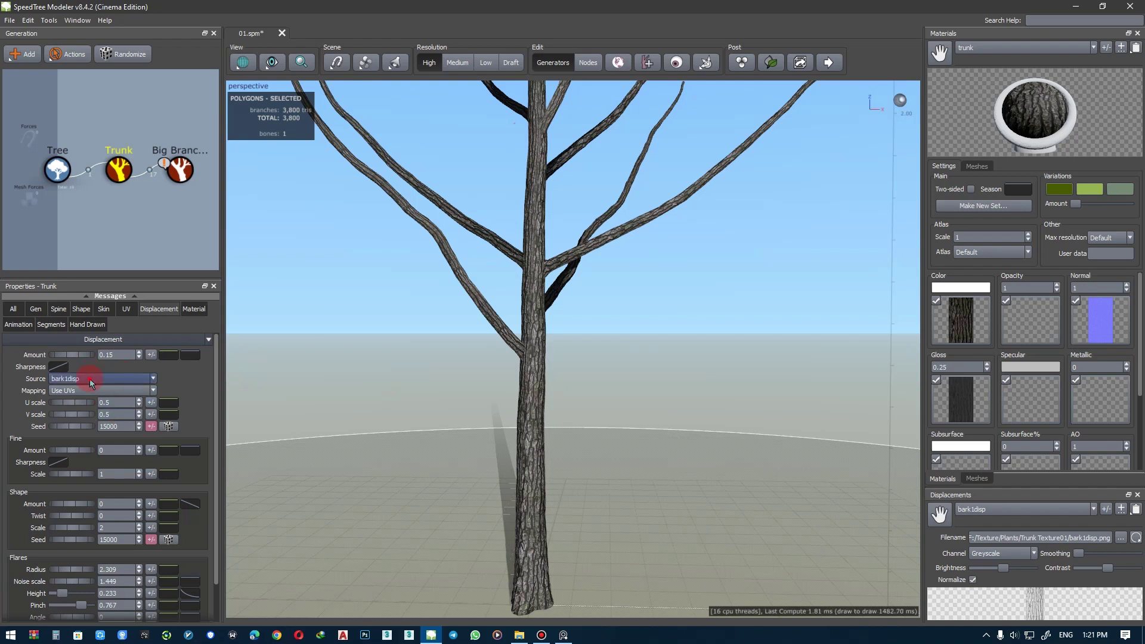
{"action": "left_click", "coordinate": [528, 540]}
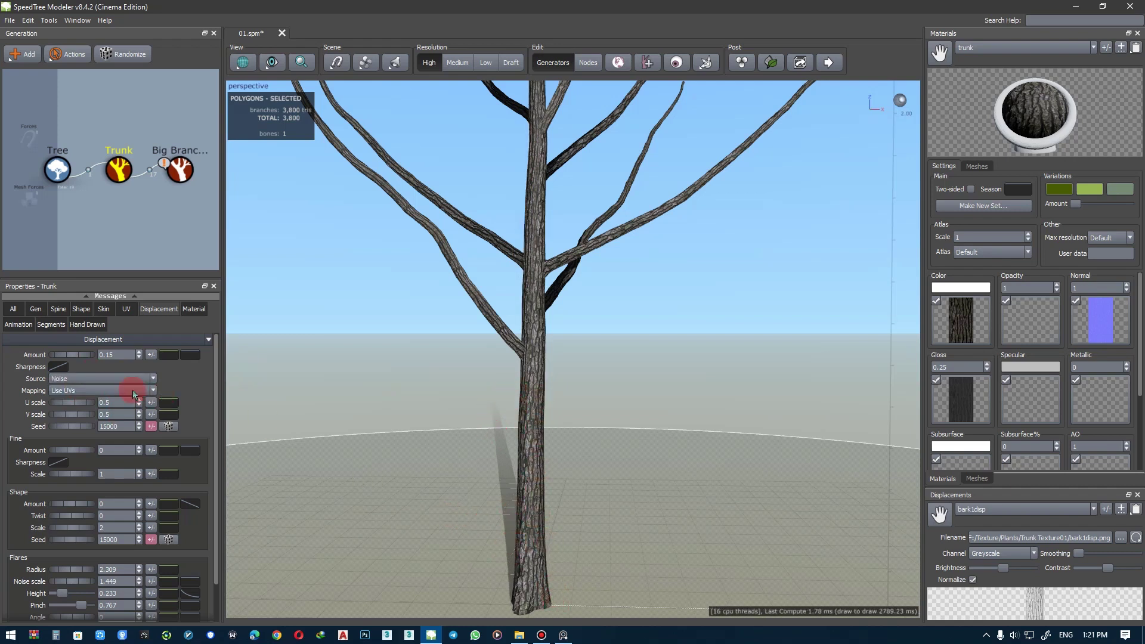
{"action": "left_click", "coordinate": [80, 396]}
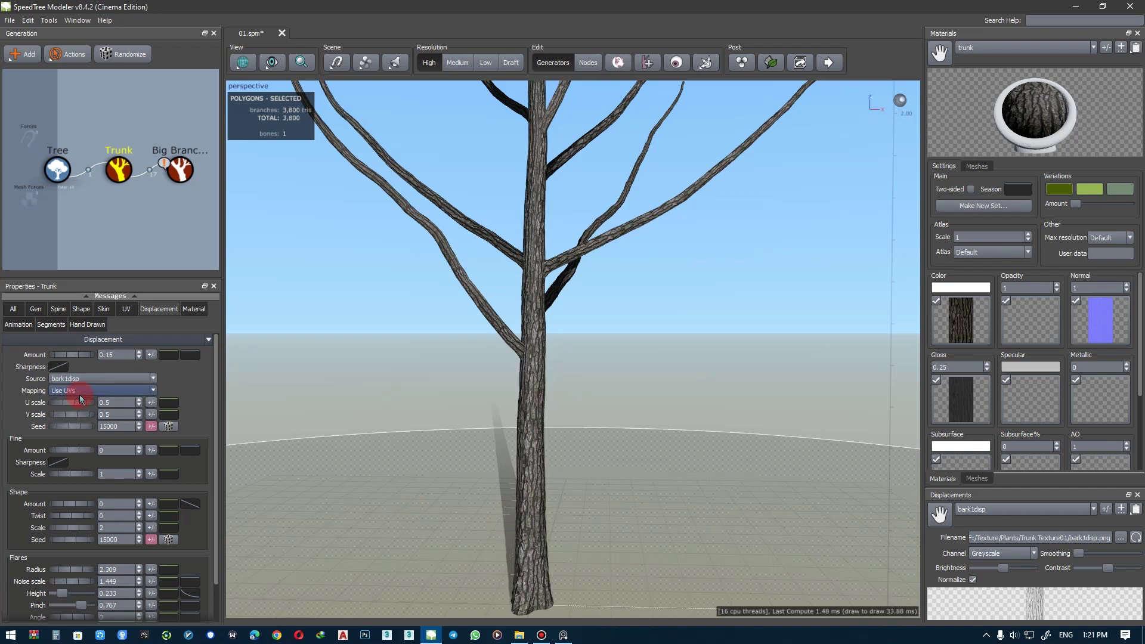
{"action": "left_click", "coordinate": [582, 505]}
{"action": "left_click_drag", "start_coordinate": [533, 506], "coordinate": [542, 488]}
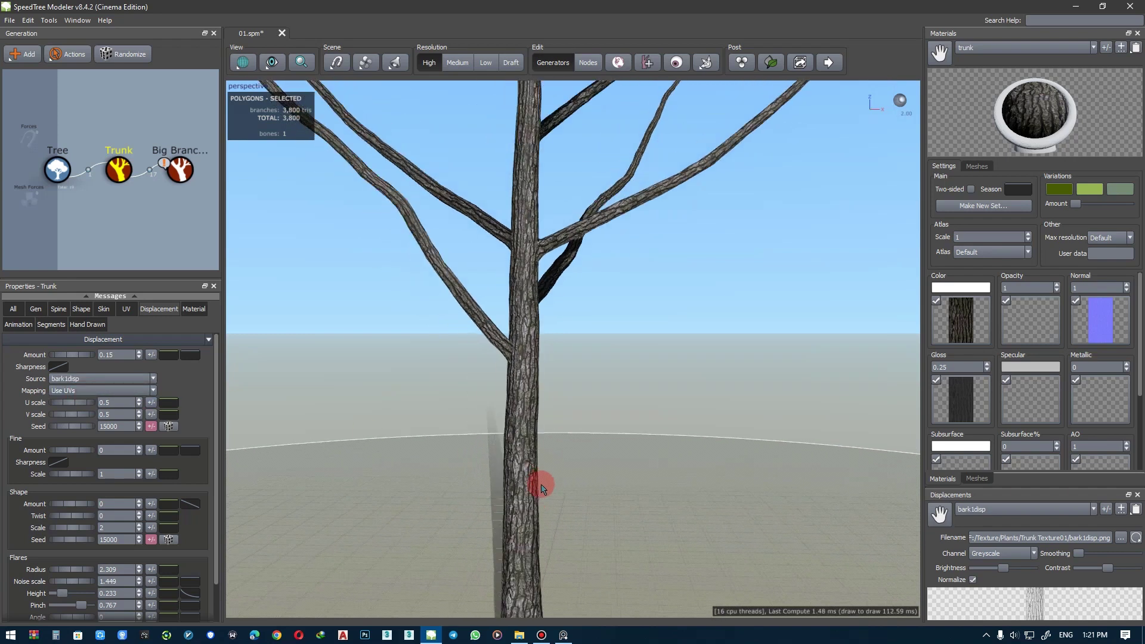
{"action": "left_click_drag", "start_coordinate": [477, 417], "coordinate": [484, 419]}
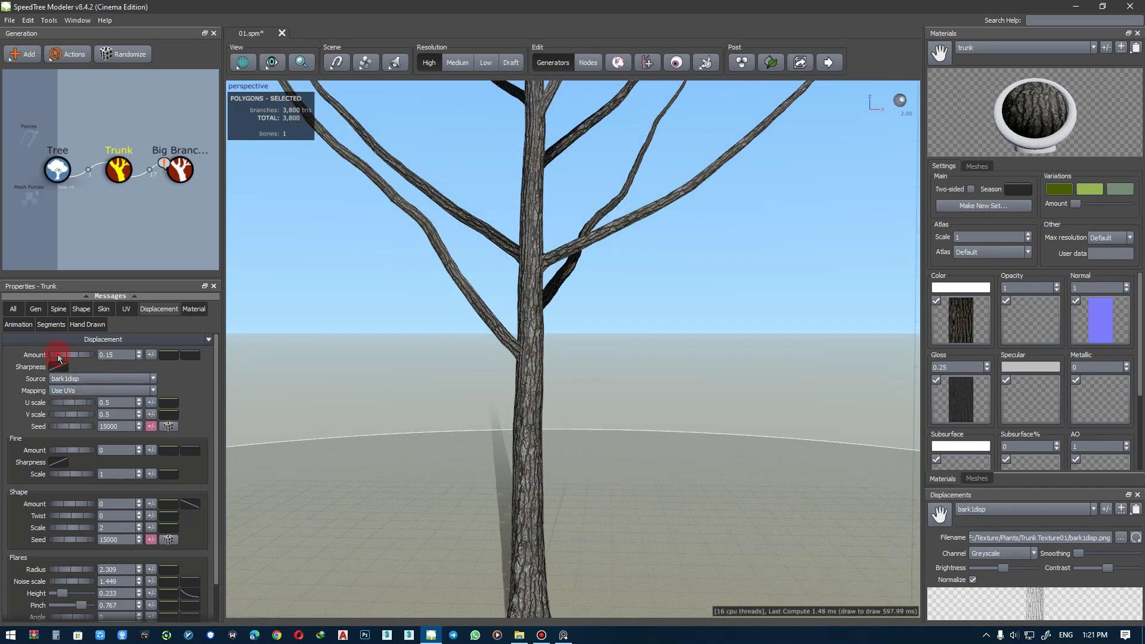
- Test bark displacement strengths from 0.69 back toward zero, viewing the bark close up
{"action": "left_click_drag", "start_coordinate": [58, 355], "coordinate": [90, 354]}
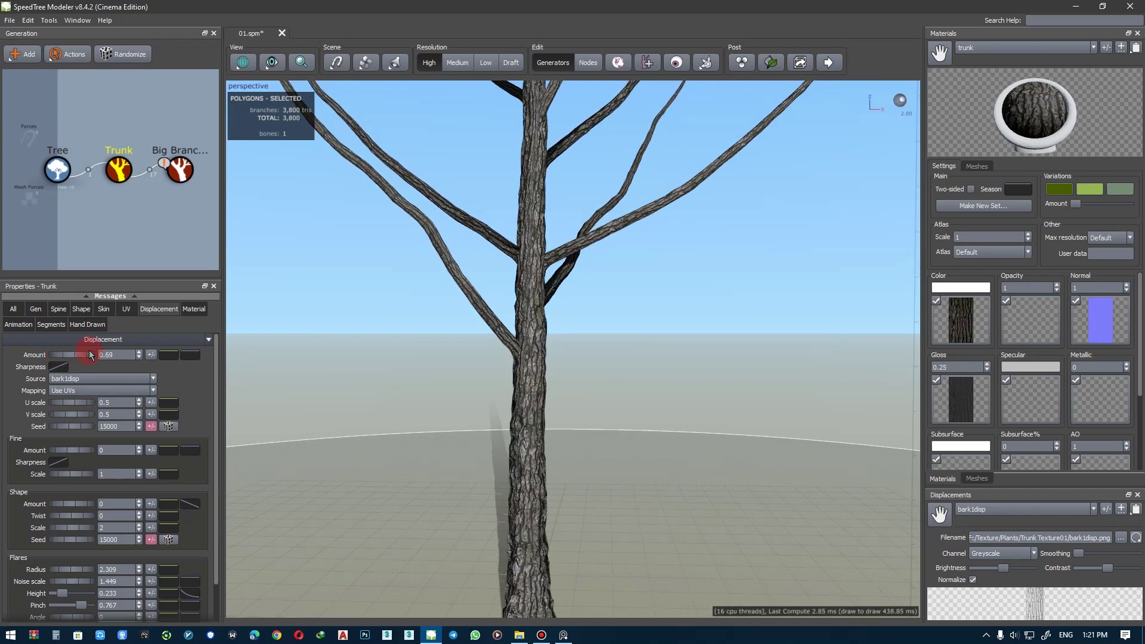
{"action": "mouse_move", "coordinate": [573, 436]}
{"action": "left_mouse_down"}
{"action": "mouse_move", "coordinate": [583, 435]}
{"action": "mouse_move", "coordinate": [589, 396]}
{"action": "mouse_move", "coordinate": [560, 448]}
{"action": "mouse_move", "coordinate": [568, 400]}
{"action": "left_mouse_up"}
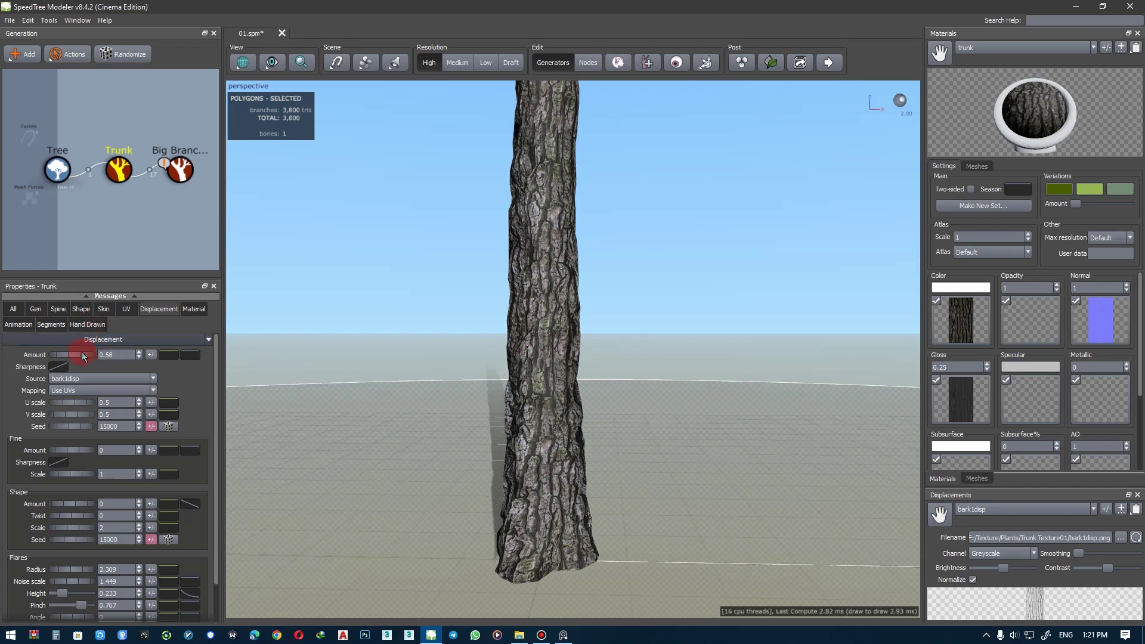
{"action": "mouse_move", "coordinate": [82, 356]}
{"action": "left_mouse_down"}
{"action": "mouse_move", "coordinate": [49, 356]}
{"action": "mouse_move", "coordinate": [63, 358]}
{"action": "left_mouse_up"}
- Set the bark displacement amount to about 0.2 and stretch the texture's U scale
{"action": "key", "text": "f"}
{"action": "key", "text": "space"}
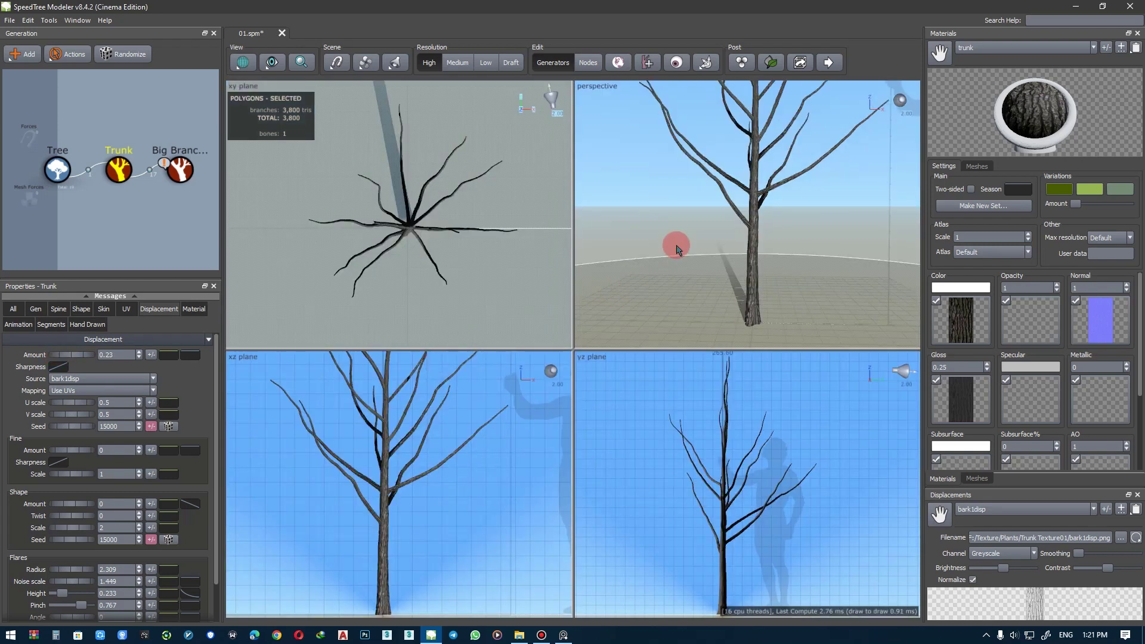
{"action": "key", "text": "space"}
{"action": "mouse_move", "coordinate": [677, 245]}
{"action": "left_mouse_down"}
{"action": "mouse_move", "coordinate": [649, 320]}
{"action": "mouse_move", "coordinate": [614, 304]}
{"action": "left_mouse_up"}
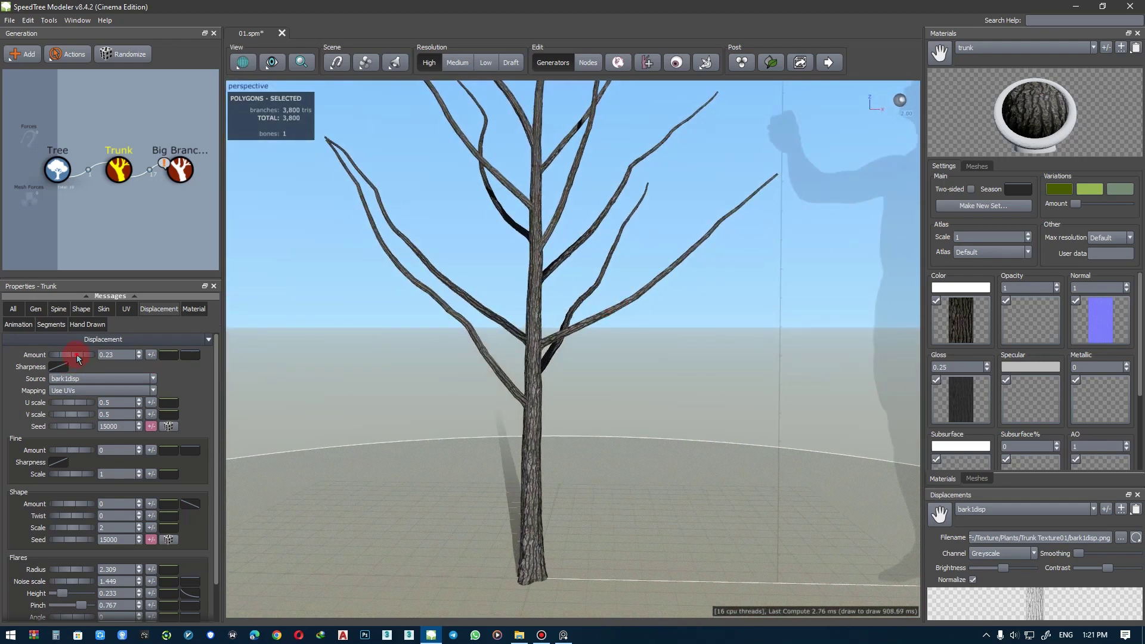
{"action": "left_click_drag", "start_coordinate": [77, 355], "coordinate": [73, 353]}
{"action": "left_click_drag", "start_coordinate": [73, 403], "coordinate": [63, 413]}
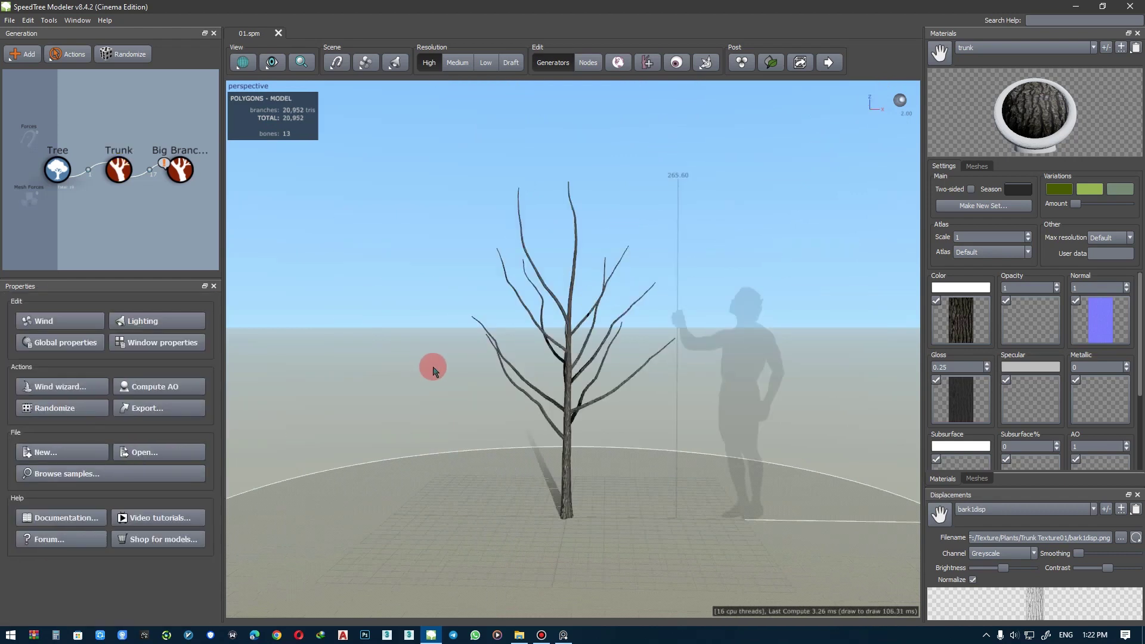
- Add a Cavity generator to the Trunk and begin editing its handles
{"action": "right_click", "coordinate": [128, 176]}
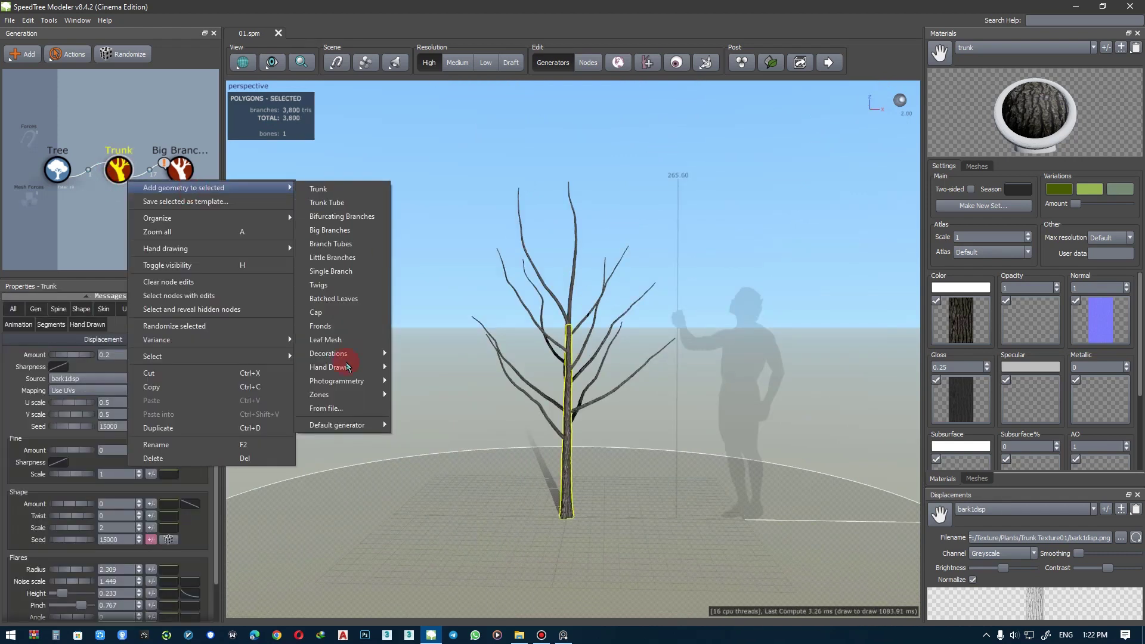
{"action": "left_click", "coordinate": [418, 353]}
{"action": "mouse_move", "coordinate": [541, 409]}
{"action": "left_mouse_down"}
{"action": "mouse_move", "coordinate": [480, 375]}
{"action": "mouse_move", "coordinate": [401, 383]}
{"action": "mouse_move", "coordinate": [561, 349]}
{"action": "left_mouse_up"}
{"action": "scroll", "coordinate": [561, 348], "scroll_direction": "up", "scroll_amount": 2}
{"action": "double_click", "coordinate": [524, 290]}
{"action": "left_click", "coordinate": [497, 305]}
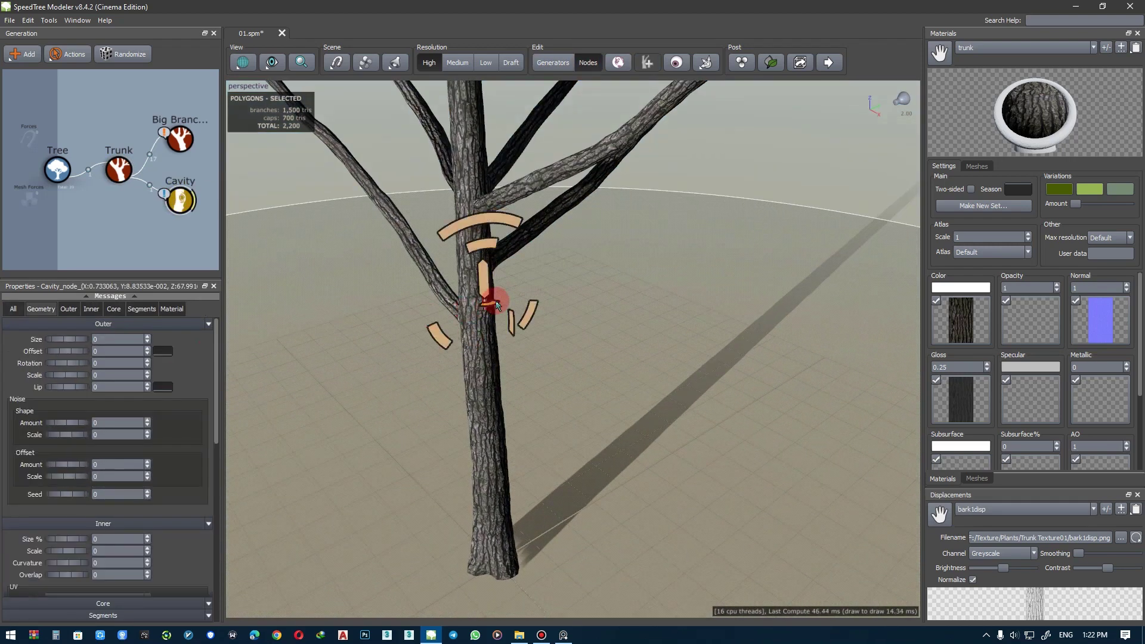
- Slide the cavity down the trunk and shape it into a narrow slash by adjusting its sizes and outer offset
{"action": "left_click_drag", "start_coordinate": [450, 309], "coordinate": [553, 520]}
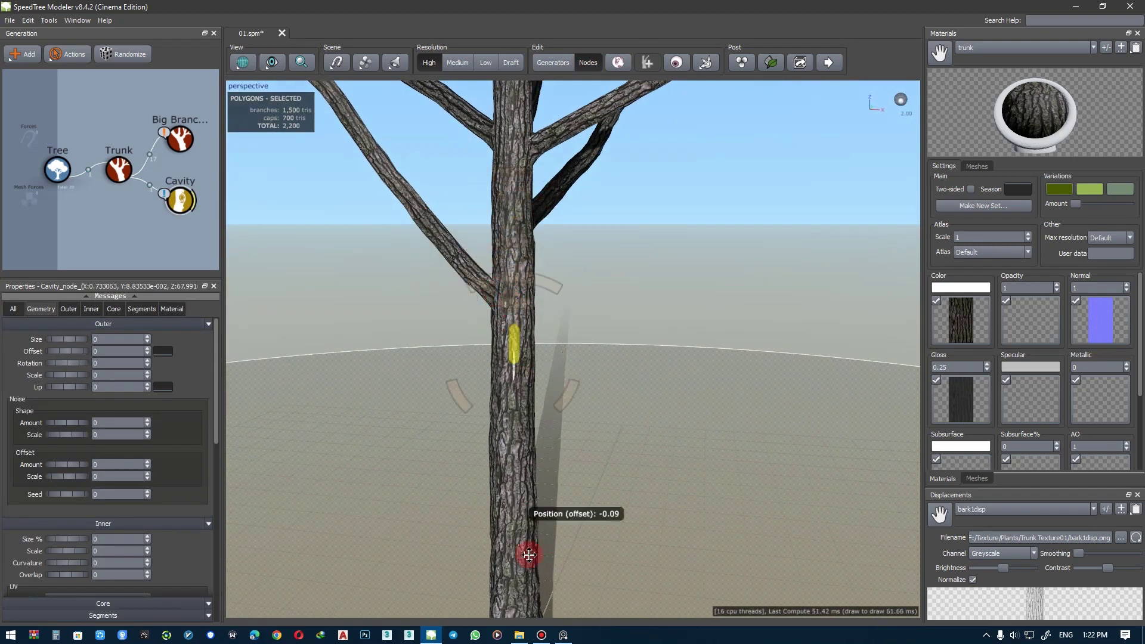
{"action": "left_click_drag", "start_coordinate": [554, 286], "coordinate": [564, 244]}
{"action": "mouse_move", "coordinate": [527, 345]}
{"action": "left_mouse_down"}
{"action": "mouse_move", "coordinate": [563, 361]}
{"action": "mouse_move", "coordinate": [602, 325]}
{"action": "left_mouse_up"}
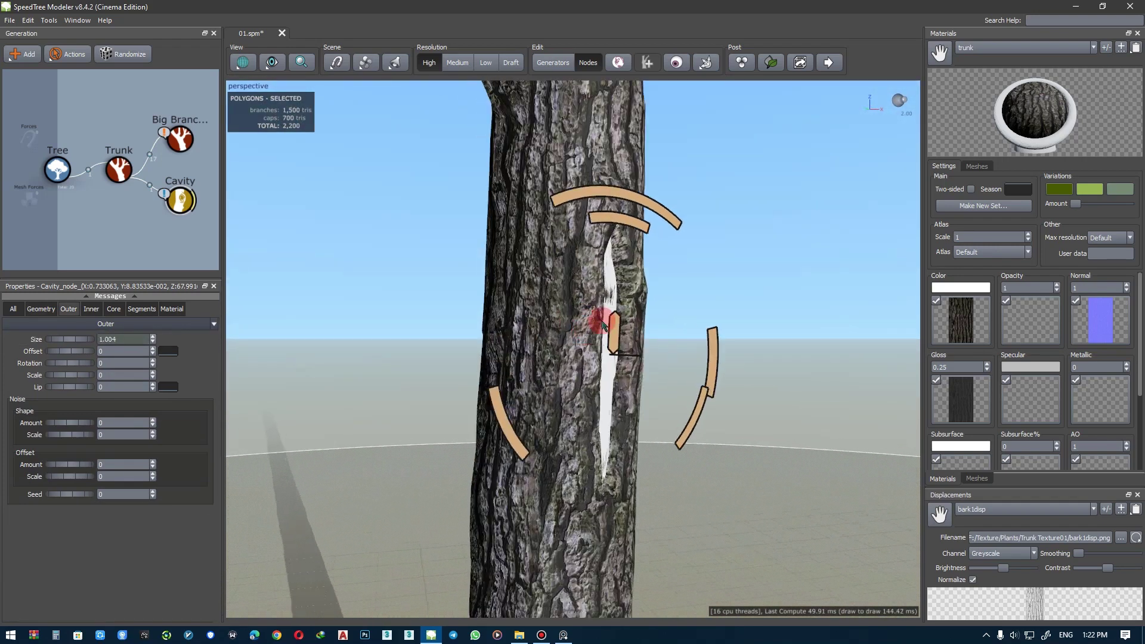
{"action": "mouse_move", "coordinate": [629, 212]}
{"action": "left_mouse_down"}
{"action": "mouse_move", "coordinate": [589, 230]}
{"action": "mouse_move", "coordinate": [639, 189]}
{"action": "left_mouse_up"}
{"action": "left_click_drag", "start_coordinate": [677, 352], "coordinate": [658, 354]}
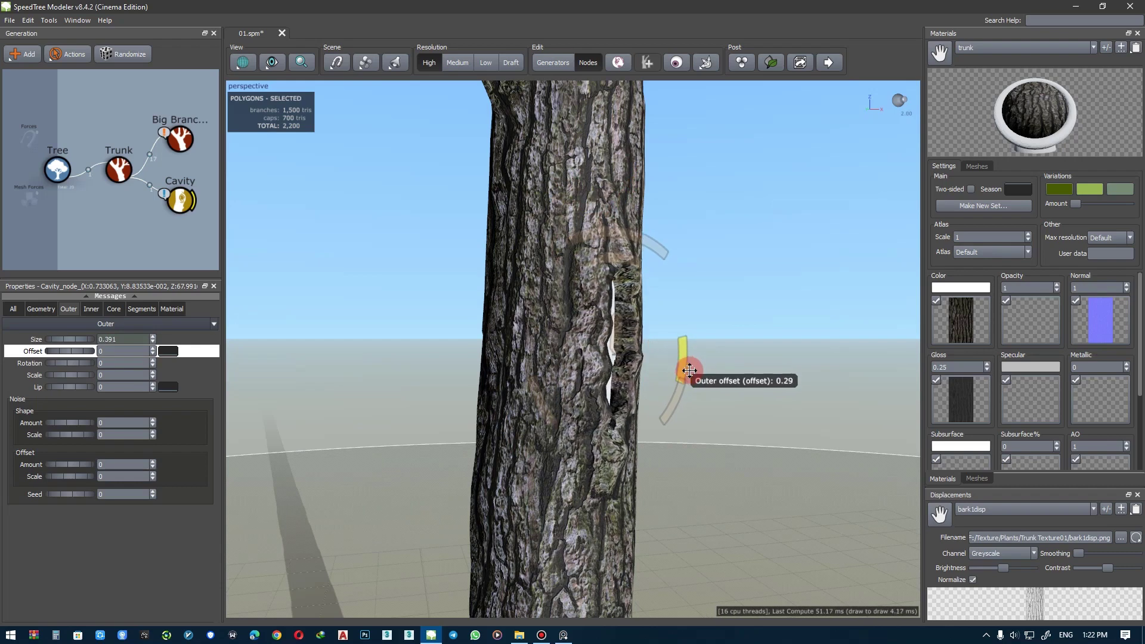
{"action": "left_click_drag", "start_coordinate": [532, 344], "coordinate": [596, 370]}
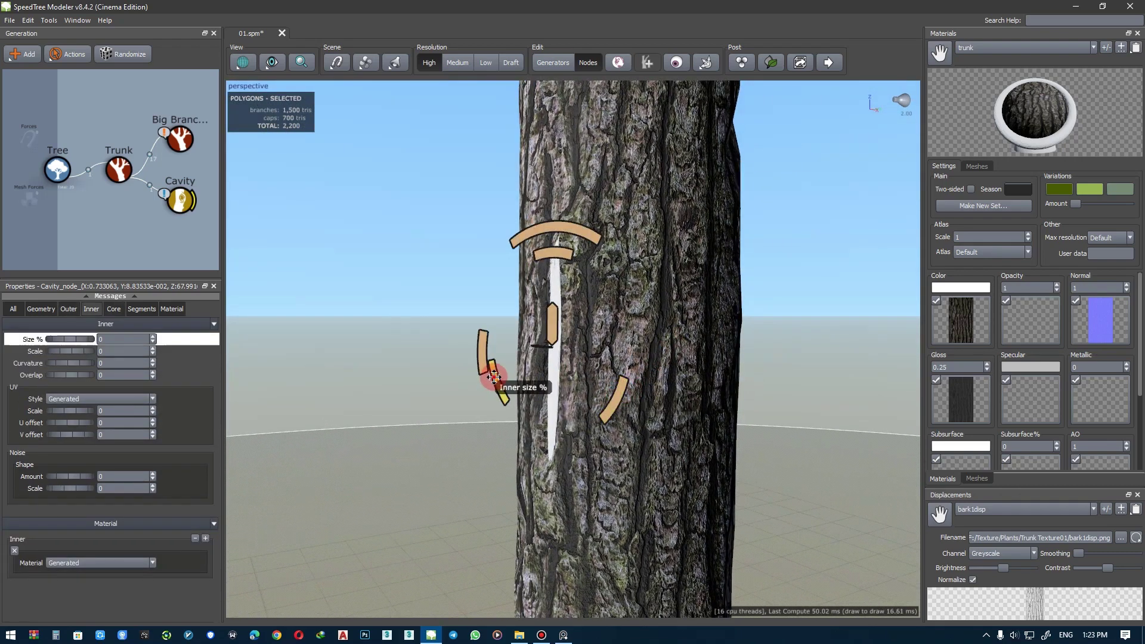
{"action": "left_click_drag", "start_coordinate": [484, 393], "coordinate": [482, 350]}
{"action": "left_click_drag", "start_coordinate": [446, 418], "coordinate": [606, 396]}
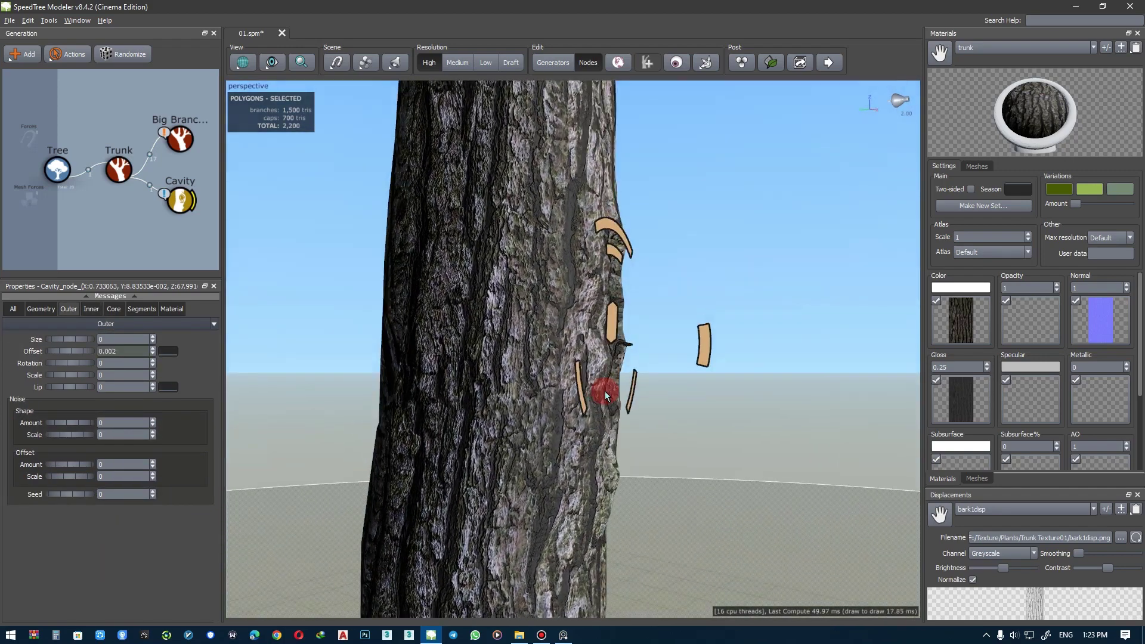
{"action": "mouse_move", "coordinate": [705, 347]}
{"action": "left_mouse_down"}
{"action": "mouse_move", "coordinate": [690, 340]}
{"action": "mouse_move", "coordinate": [628, 382]}
{"action": "mouse_move", "coordinate": [573, 388]}
{"action": "mouse_move", "coordinate": [614, 385]}
{"action": "mouse_move", "coordinate": [597, 342]}
{"action": "left_mouse_up"}
- Add Inner and Core material slots to the cavity
{"action": "left_click", "coordinate": [597, 342]}
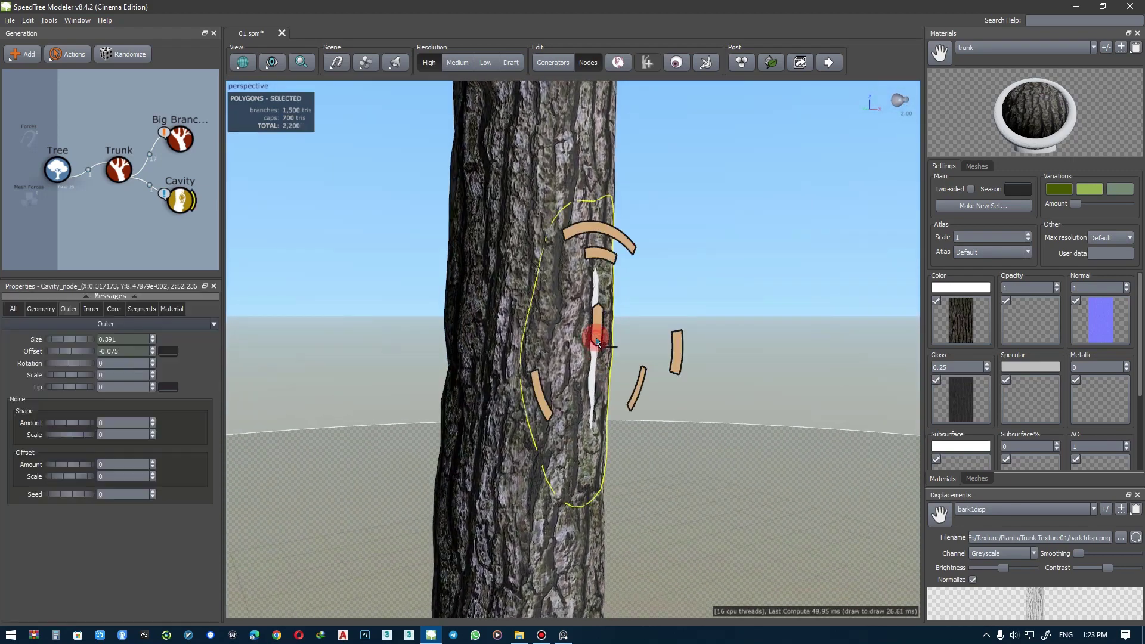
{"action": "left_click", "coordinate": [186, 199]}
{"action": "left_click", "coordinate": [195, 310]}
{"action": "left_click", "coordinate": [206, 339]}
{"action": "left_click", "coordinate": [206, 399]}
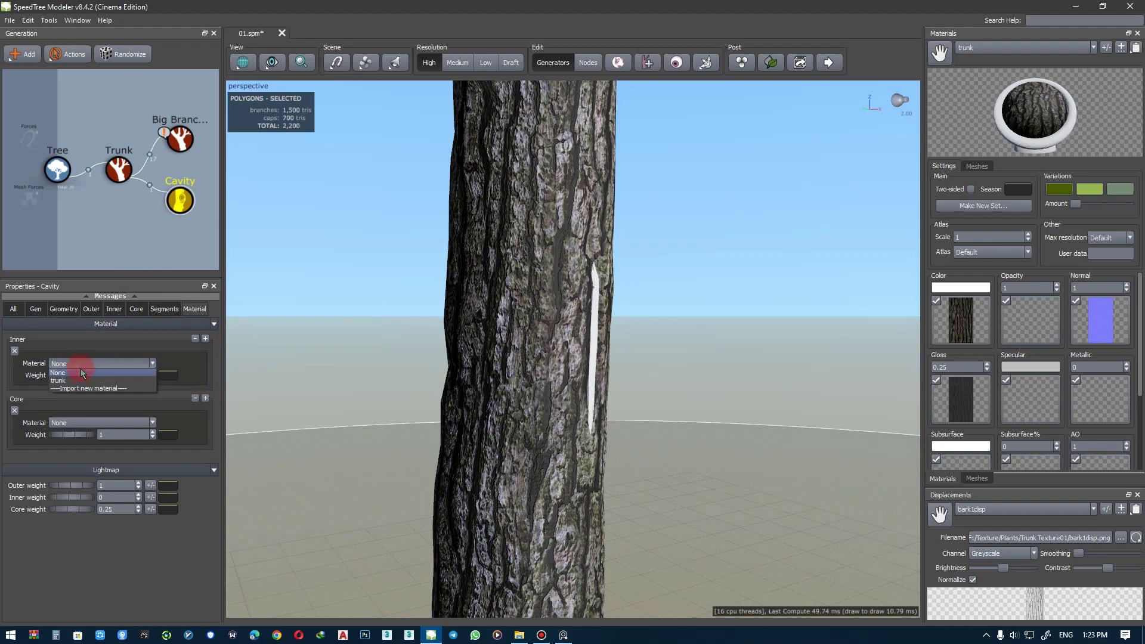
- Use the trunk material for the cavity and set its Core material to None
{"action": "left_click", "coordinate": [66, 441]}
{"action": "mouse_move", "coordinate": [549, 370]}
{"action": "left_mouse_down"}
{"action": "mouse_move", "coordinate": [525, 345]}
{"action": "mouse_move", "coordinate": [575, 358]}
{"action": "mouse_move", "coordinate": [521, 349]}
{"action": "mouse_move", "coordinate": [294, 243]}
{"action": "mouse_move", "coordinate": [379, 339]}
{"action": "left_mouse_up"}
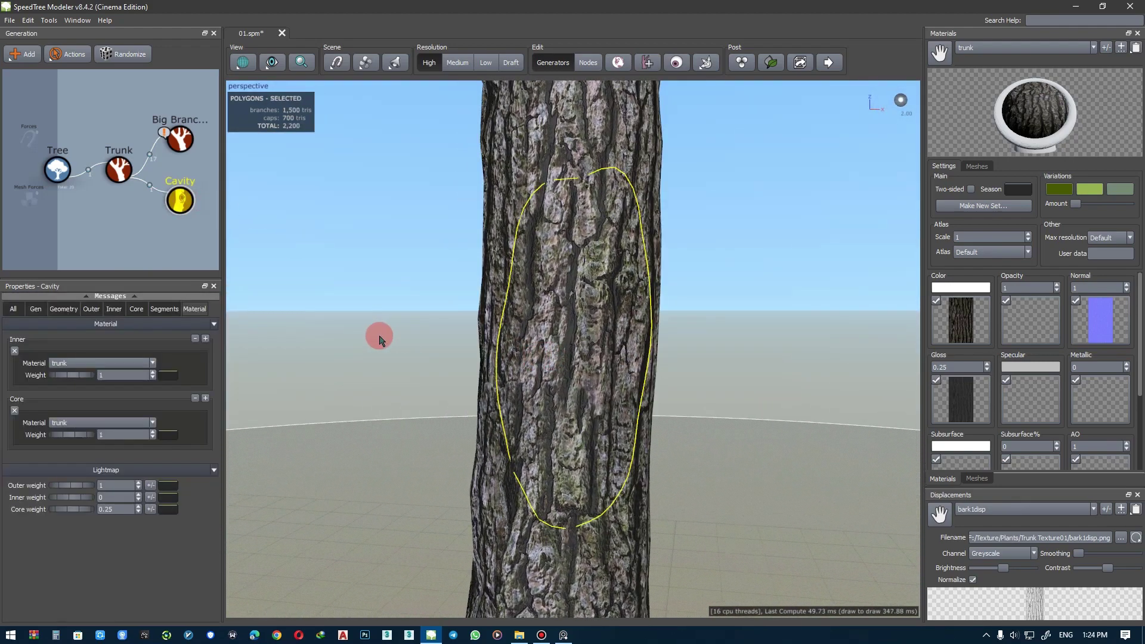
{"action": "left_click", "coordinate": [196, 397]}
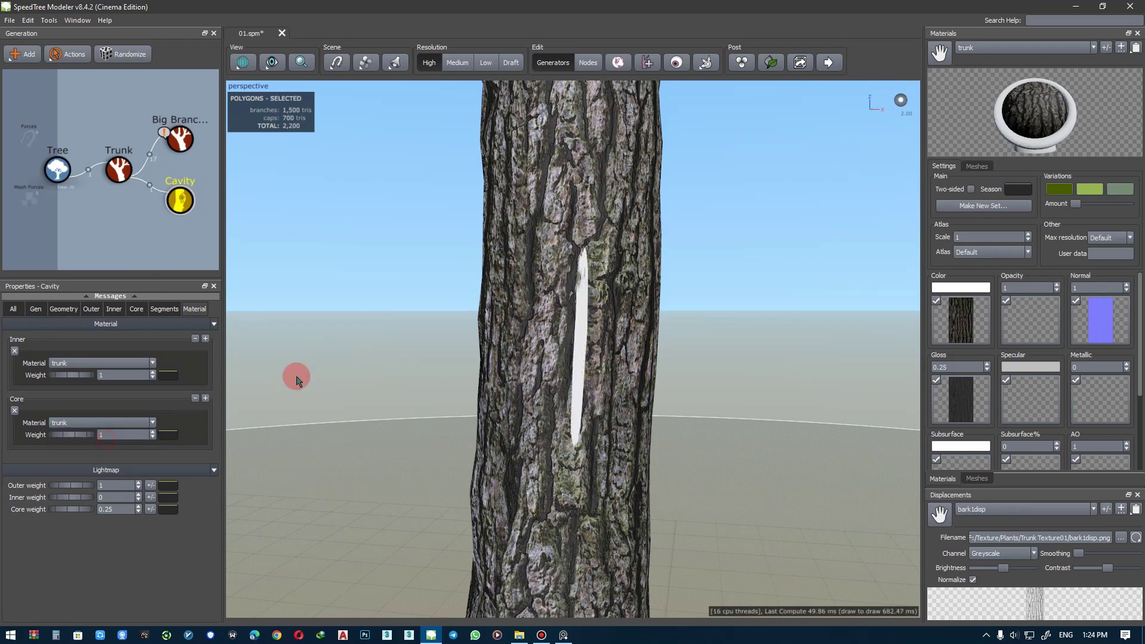
{"action": "left_click_drag", "start_coordinate": [296, 381], "coordinate": [466, 324]}
{"action": "left_click", "coordinate": [477, 324]}
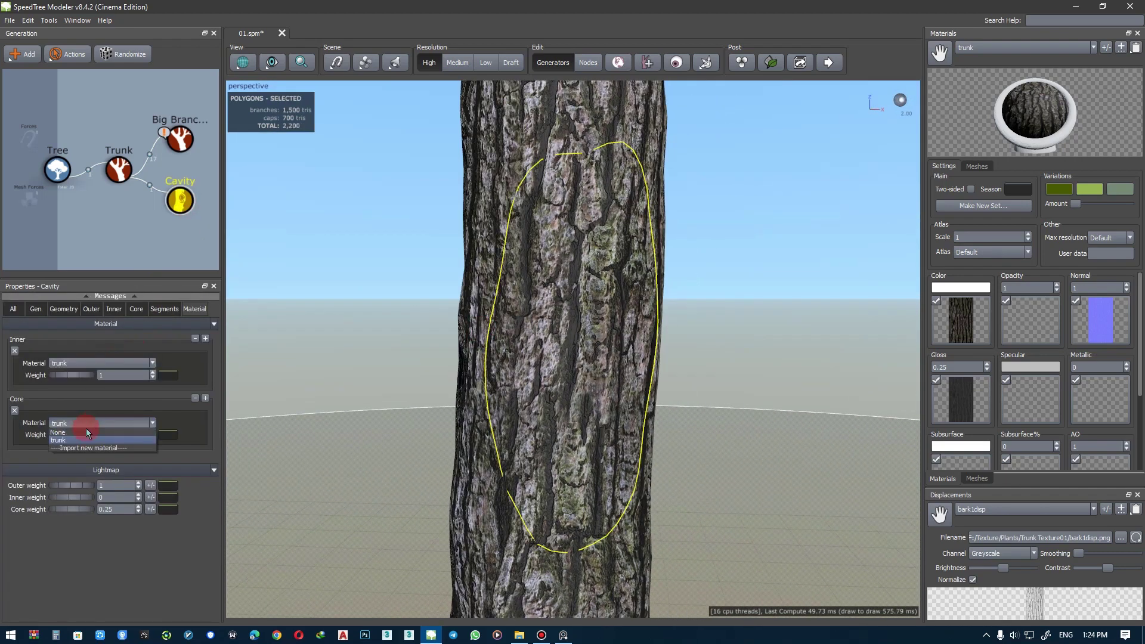
{"action": "left_click", "coordinate": [86, 432]}
{"action": "left_click", "coordinate": [328, 345]}
- Create a new material named 'decoratrion'
{"action": "key", "text": "alt+Tab"}
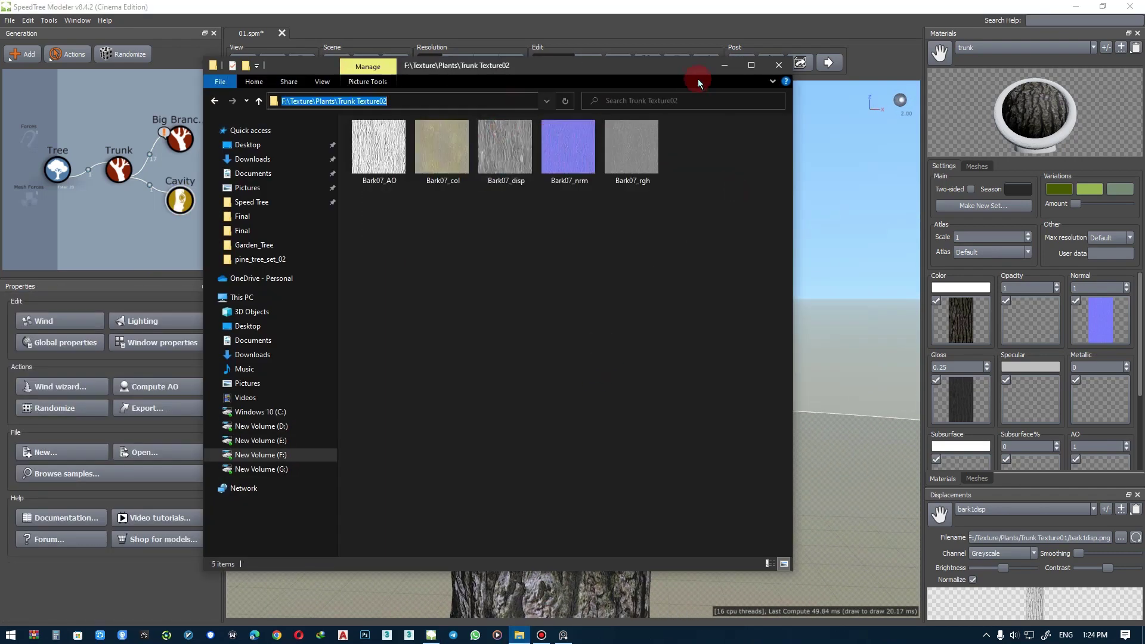
{"action": "left_click", "coordinate": [725, 64]}
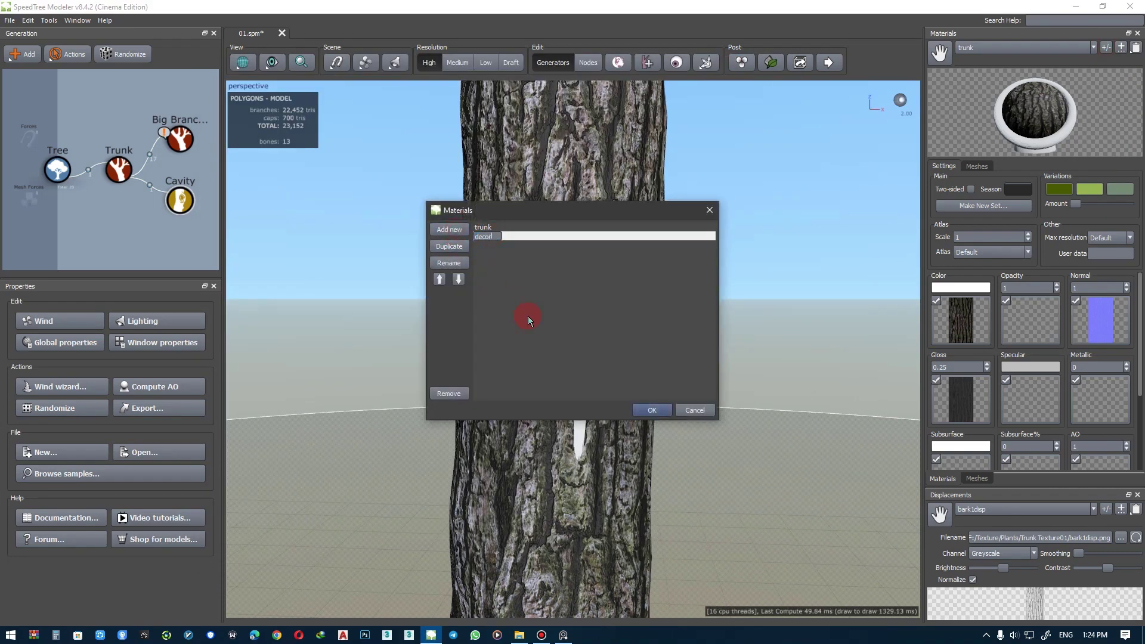
{"action": "type", "text": "decoratrion"}
{"action": "key", "text": "Return"}
{"action": "left_click", "coordinate": [653, 411]}
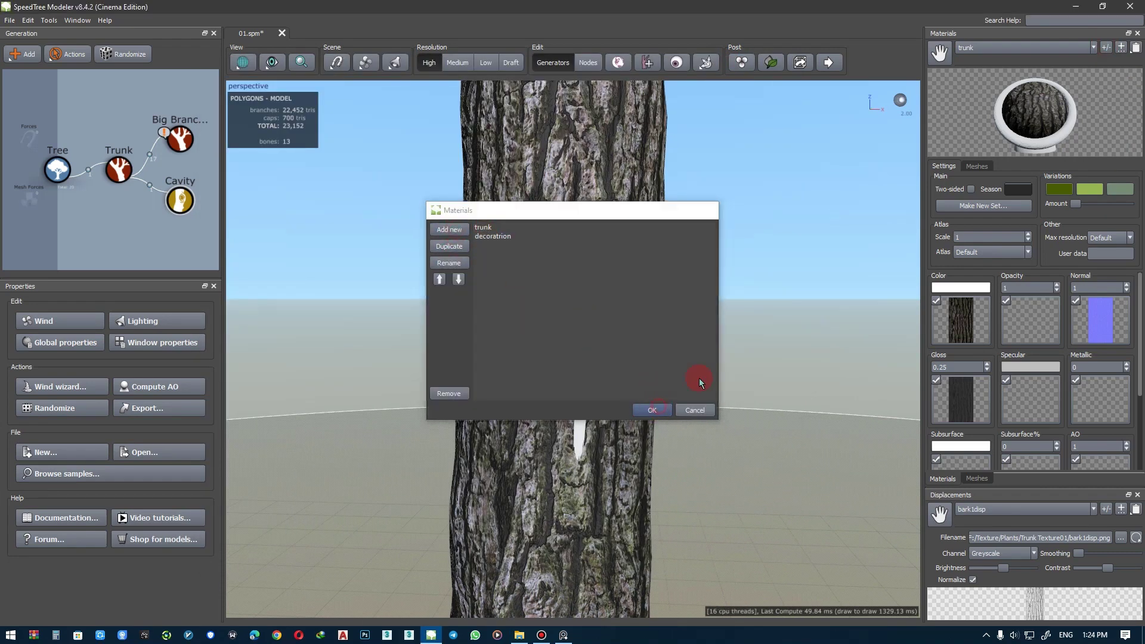
{"action": "left_click", "coordinate": [961, 320]}
- Load Bark07_nrm.jpg from the Trunk Texture02 folder as the normal map
{"action": "key", "text": "BackSpace"}
{"action": "type", "text": "2"}
{"action": "key", "text": "Return"}
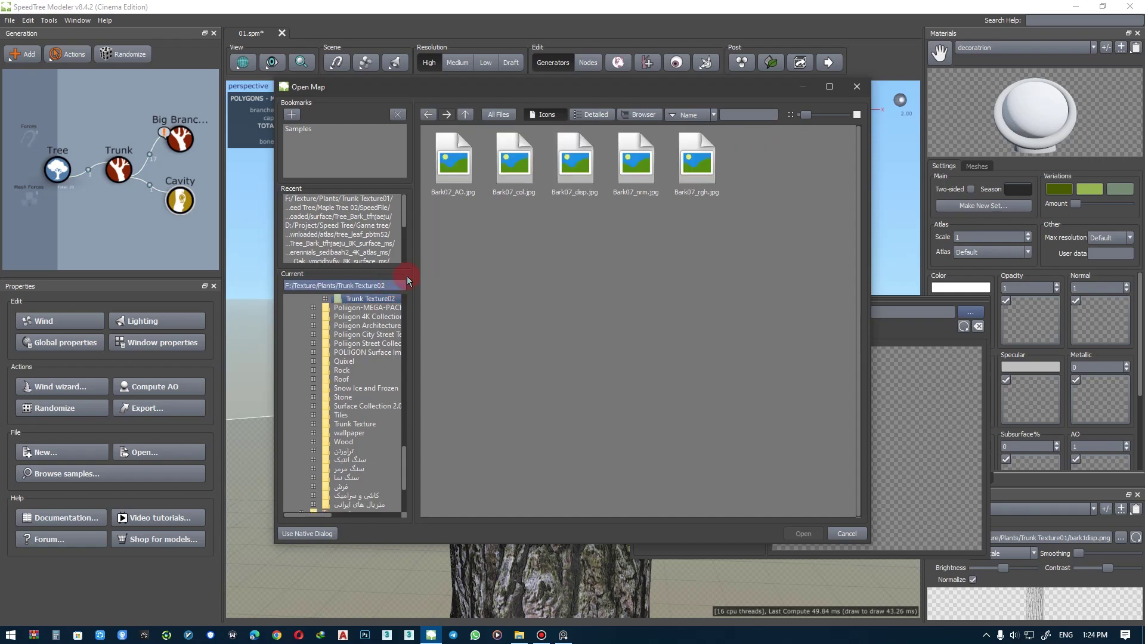
{"action": "double_click", "coordinate": [454, 161]}
{"action": "left_click", "coordinate": [1033, 269]}
{"action": "left_click", "coordinate": [1106, 327]}
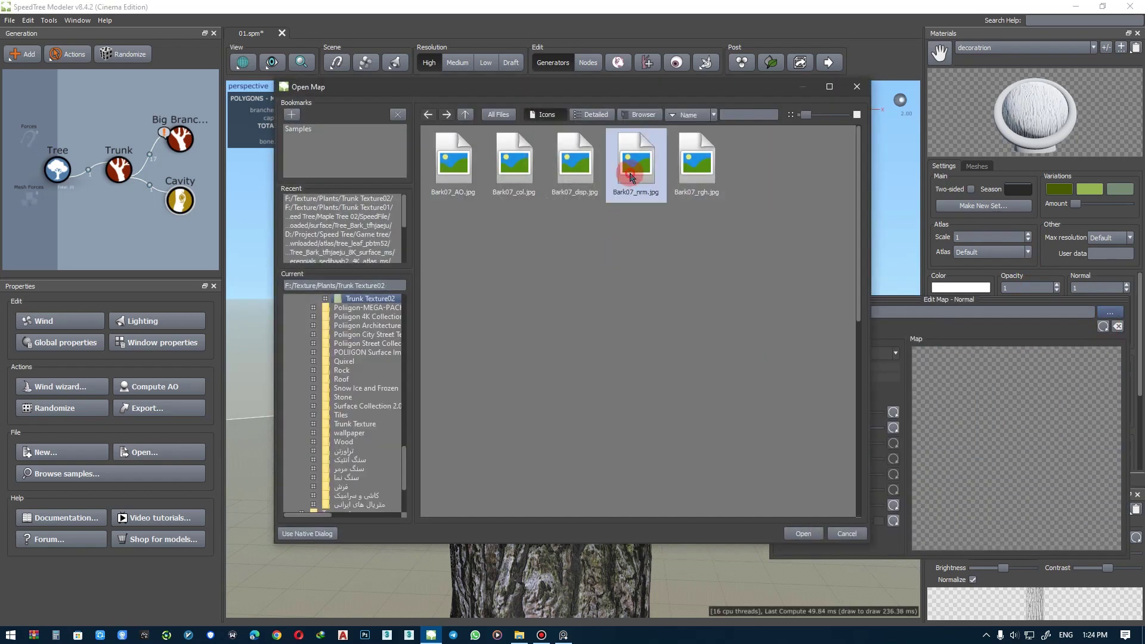
{"action": "double_click", "coordinate": [637, 160]}
{"action": "left_click", "coordinate": [1043, 257]}
- Load Bark07_rgh.jpg as the gloss map and the Bark07 colour image as the colour map
{"action": "left_click", "coordinate": [1048, 295]}
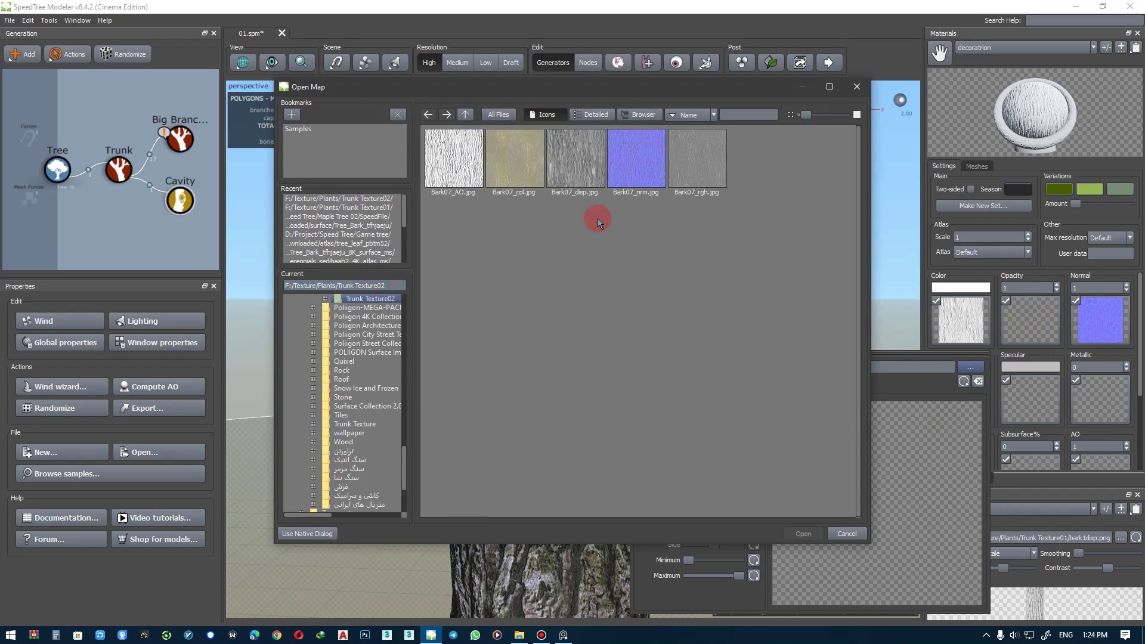
{"action": "double_click", "coordinate": [696, 160]}
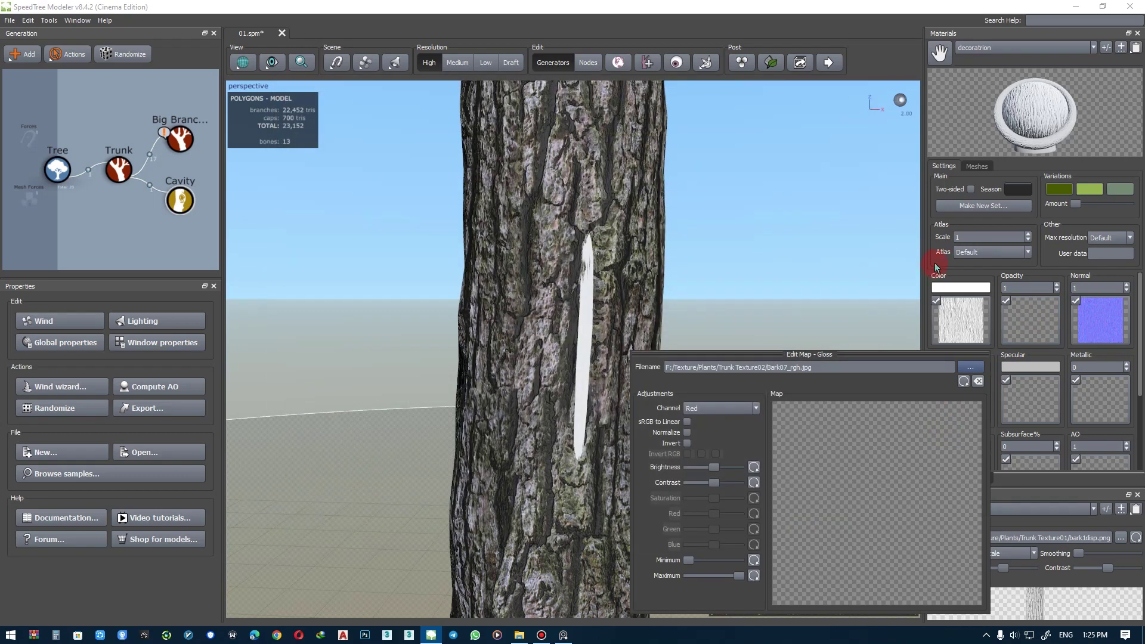
{"action": "left_click", "coordinate": [956, 313]}
{"action": "double_click", "coordinate": [505, 176]}
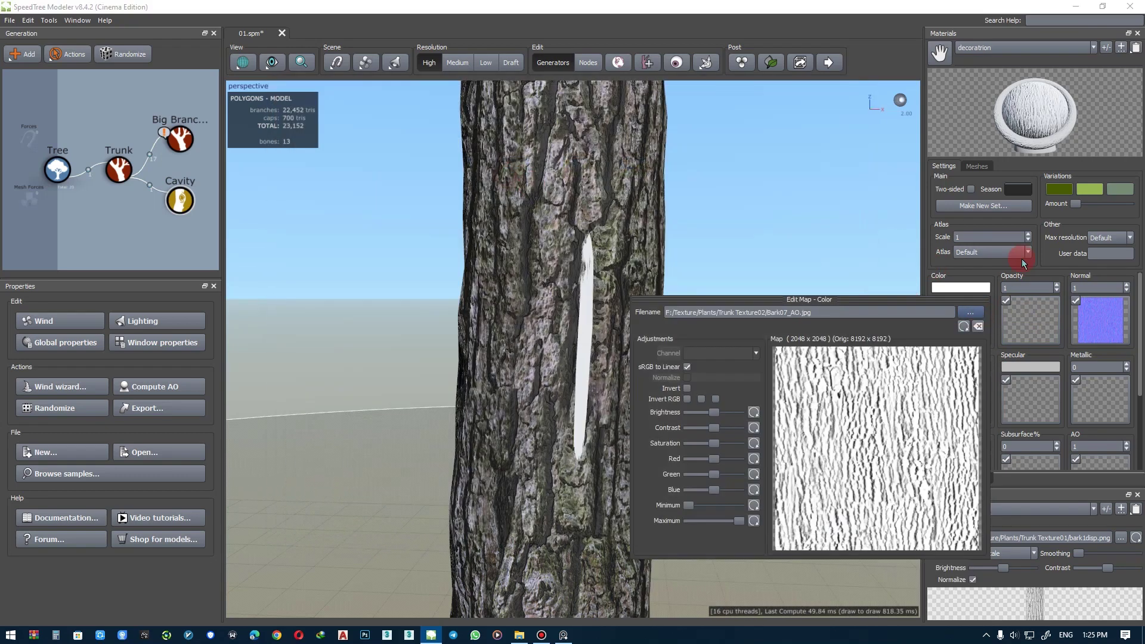
{"action": "left_click", "coordinate": [1051, 253]}
- Load Bark07_AO.jpg as the ambient occlusion map
{"action": "scroll", "coordinate": [1035, 370], "scroll_direction": "down", "scroll_amount": 1}
{"action": "left_click", "coordinate": [1100, 289]}
{"action": "left_click", "coordinate": [1110, 354]}
{"action": "double_click", "coordinate": [454, 173]}
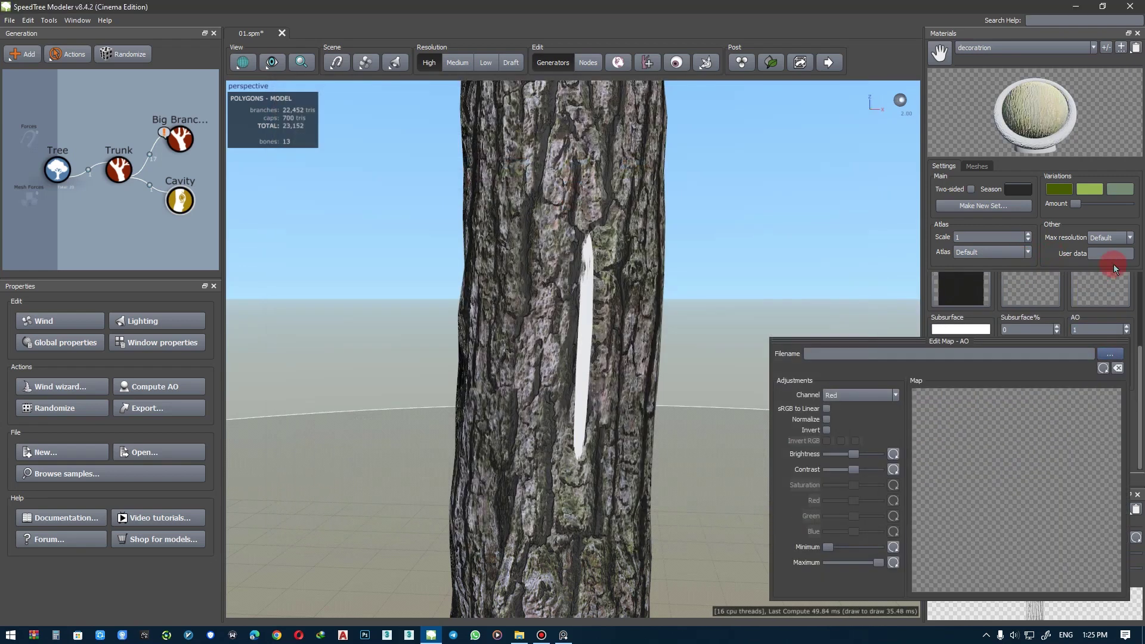
{"action": "left_click", "coordinate": [1040, 247]}
{"action": "scroll", "coordinate": [1061, 447], "scroll_direction": "up", "scroll_amount": 1}
{"action": "left_click", "coordinate": [180, 200]}
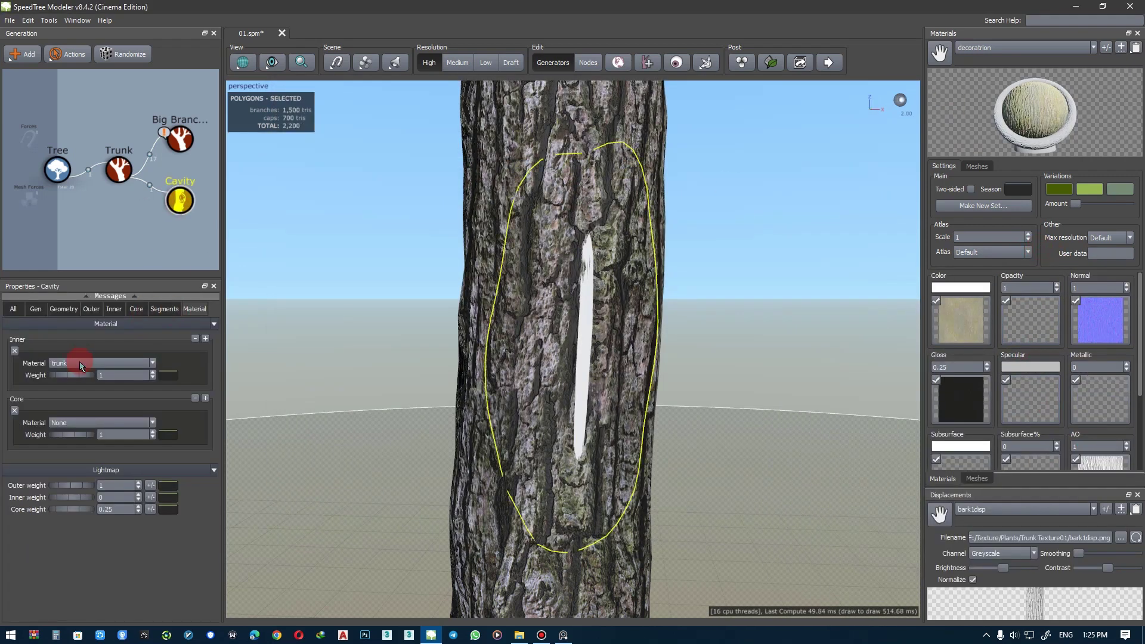
- Darken the colour map by lowering its brightness and contrast
{"action": "left_click", "coordinate": [967, 340]}
{"action": "mouse_move", "coordinate": [712, 411]}
{"action": "left_mouse_down"}
{"action": "mouse_move", "coordinate": [700, 413]}
{"action": "mouse_move", "coordinate": [718, 427]}
{"action": "left_mouse_up"}
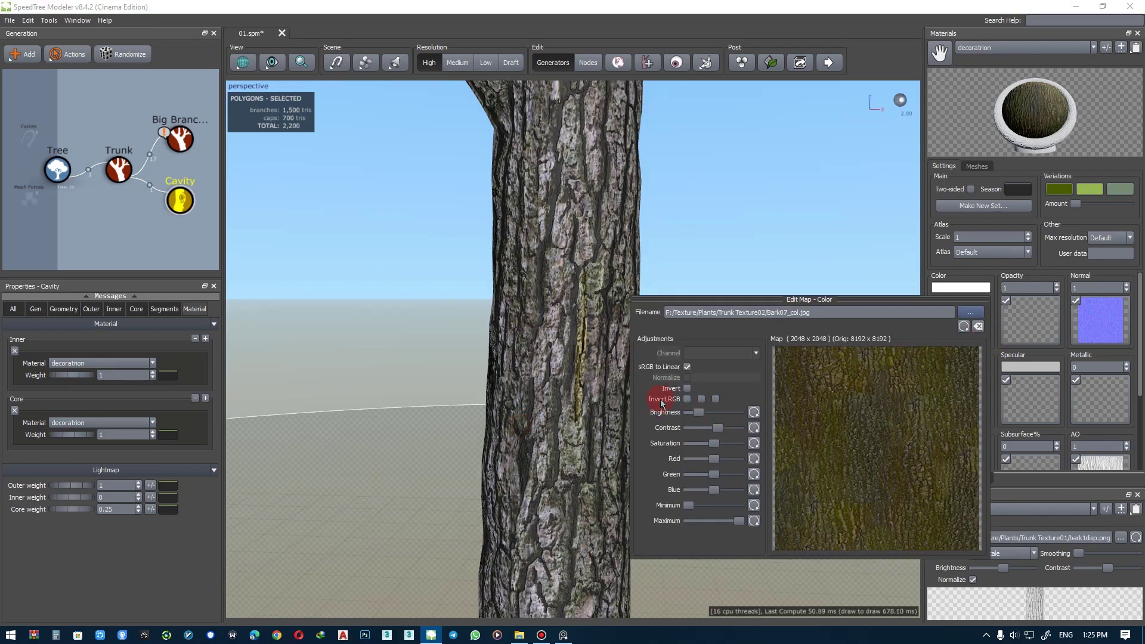
{"action": "left_click", "coordinate": [763, 427]}
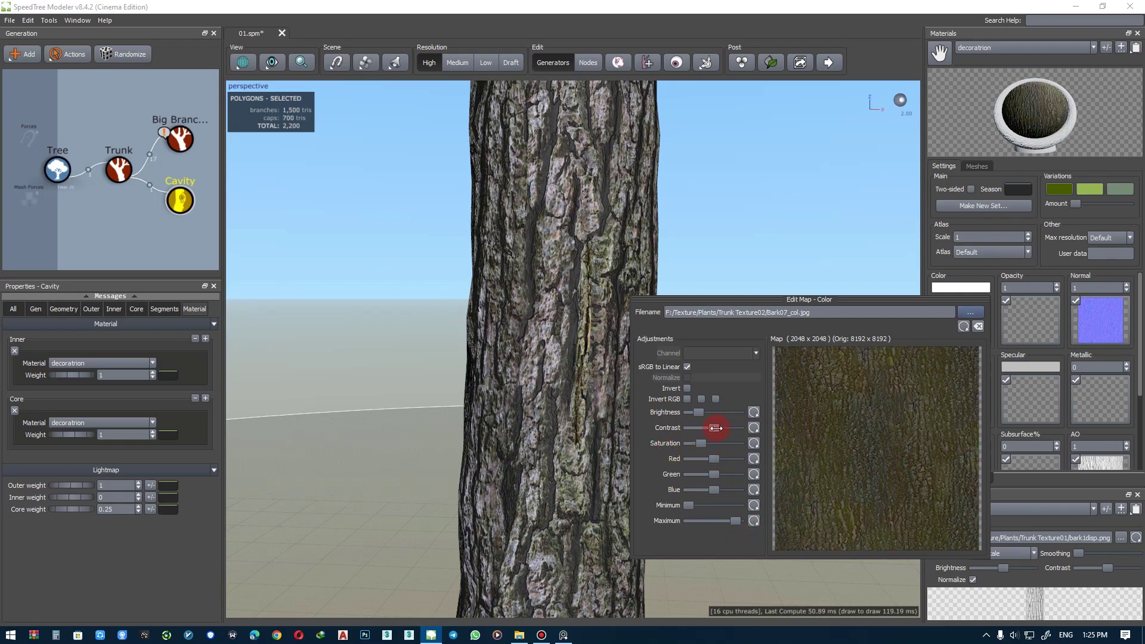
{"action": "left_click_drag", "start_coordinate": [716, 428], "coordinate": [705, 428]}
{"action": "left_click", "coordinate": [839, 204]}
- Inspect the textured cavity up close and enlarge its outer size
{"action": "scroll", "coordinate": [679, 298], "scroll_direction": "up", "scroll_amount": 3}
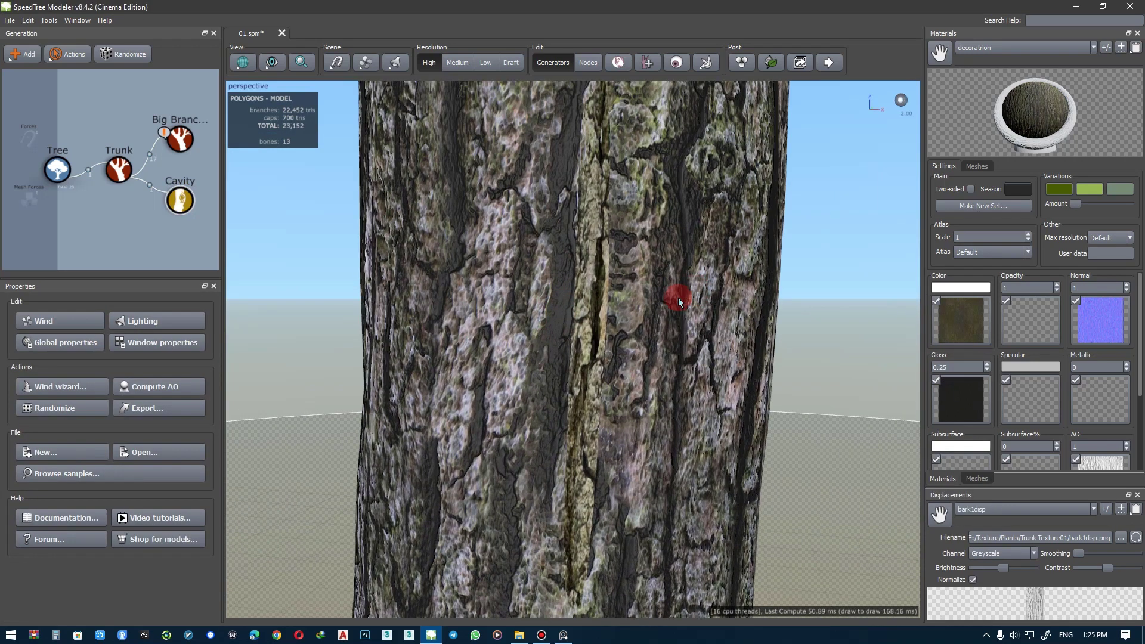
{"action": "mouse_move", "coordinate": [678, 299]}
{"action": "left_mouse_down"}
{"action": "mouse_move", "coordinate": [622, 287]}
{"action": "mouse_move", "coordinate": [624, 335]}
{"action": "mouse_move", "coordinate": [747, 288]}
{"action": "left_mouse_up"}
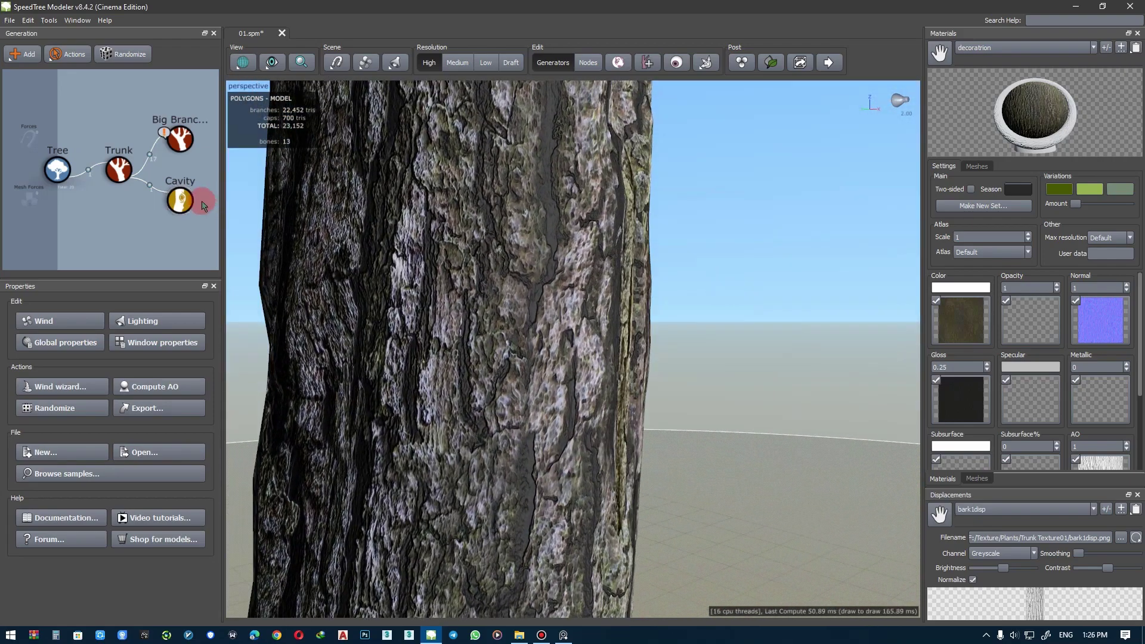
{"action": "left_click", "coordinate": [181, 199]}
{"action": "left_click", "coordinate": [696, 348]}
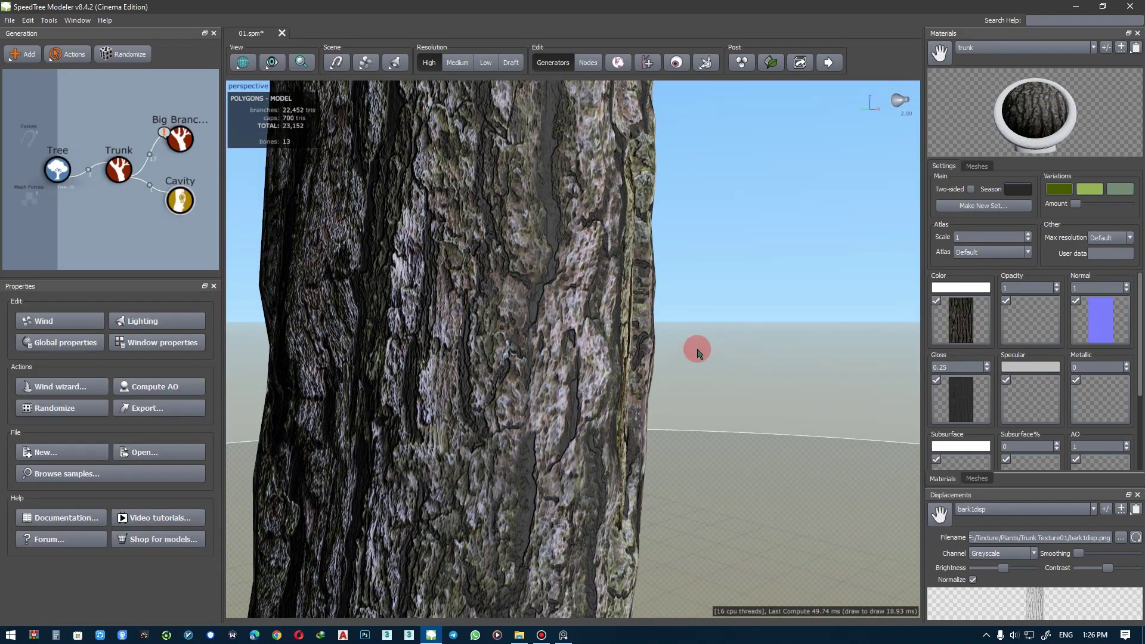
{"action": "mouse_move", "coordinate": [696, 348]}
{"action": "left_mouse_down"}
{"action": "mouse_move", "coordinate": [606, 347]}
{"action": "mouse_move", "coordinate": [625, 352]}
{"action": "left_mouse_up"}
{"action": "scroll", "coordinate": [625, 352], "scroll_direction": "down", "scroll_amount": 5}
{"action": "scroll", "coordinate": [614, 341], "scroll_direction": "down", "scroll_amount": 3}
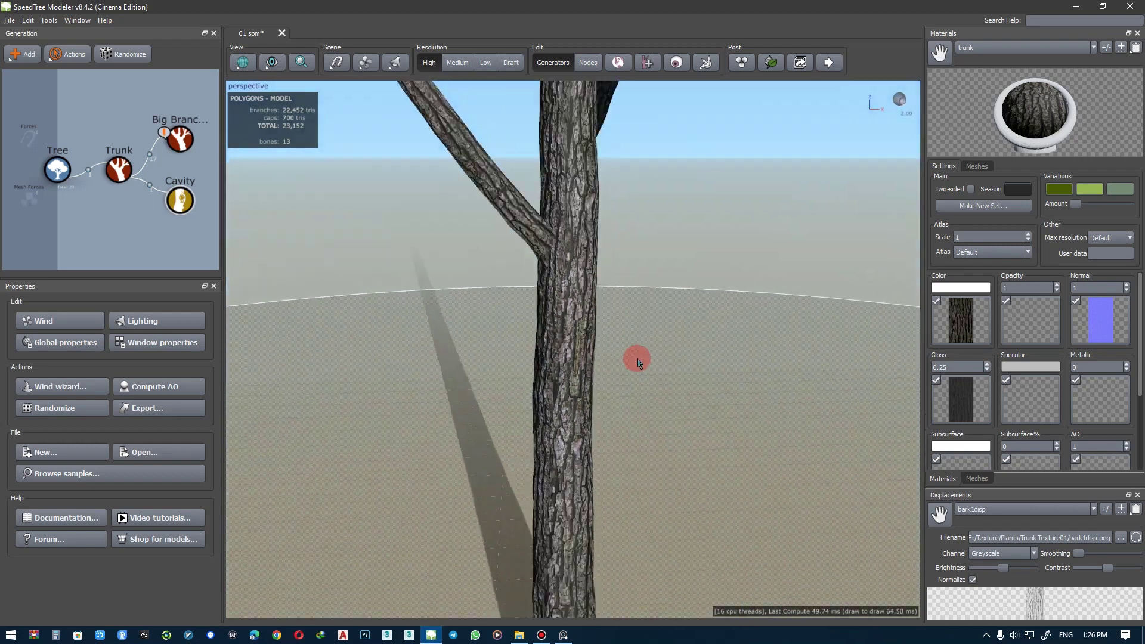
{"action": "left_click", "coordinate": [579, 349]}
{"action": "left_click_drag", "start_coordinate": [587, 255], "coordinate": [603, 164]}
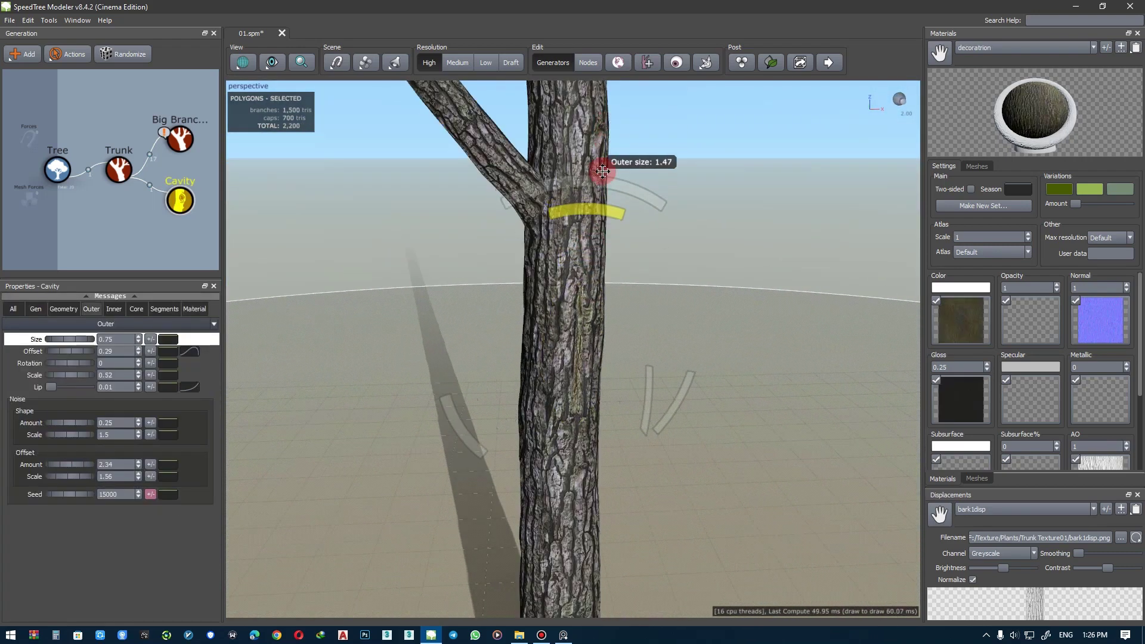
- Enlarge the cavity's outer size further and adjust its core size
{"action": "scroll", "coordinate": [558, 302], "scroll_direction": "up", "scroll_amount": 3}
{"action": "mouse_move", "coordinate": [557, 302]}
{"action": "left_mouse_down"}
{"action": "mouse_move", "coordinate": [659, 322]}
{"action": "mouse_move", "coordinate": [577, 327]}
{"action": "mouse_move", "coordinate": [617, 130]}
{"action": "mouse_move", "coordinate": [608, 184]}
{"action": "left_mouse_up"}
{"action": "left_click", "coordinate": [682, 380]}
{"action": "mouse_move", "coordinate": [682, 381]}
{"action": "left_mouse_down"}
{"action": "mouse_move", "coordinate": [528, 398]}
{"action": "mouse_move", "coordinate": [545, 399]}
{"action": "mouse_move", "coordinate": [555, 374]}
{"action": "left_mouse_up"}
{"action": "left_click", "coordinate": [690, 422]}
{"action": "mouse_move", "coordinate": [690, 422]}
{"action": "left_mouse_down"}
{"action": "mouse_move", "coordinate": [638, 439]}
{"action": "mouse_move", "coordinate": [584, 399]}
{"action": "mouse_move", "coordinate": [704, 358]}
{"action": "mouse_move", "coordinate": [743, 372]}
{"action": "left_mouse_up"}
- Adjust the cavity's inner size from another side of the trunk
{"action": "left_click", "coordinate": [660, 381]}
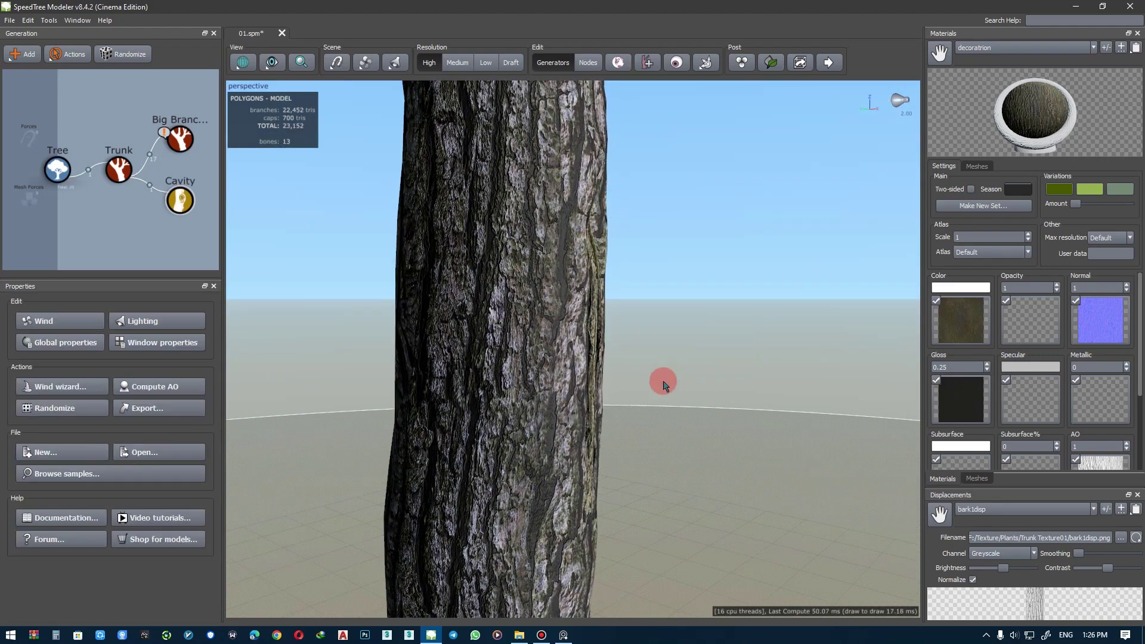
{"action": "mouse_move", "coordinate": [660, 381]}
{"action": "left_mouse_down"}
{"action": "mouse_move", "coordinate": [562, 384]}
{"action": "mouse_move", "coordinate": [517, 370]}
{"action": "mouse_move", "coordinate": [537, 346]}
{"action": "left_mouse_up"}
{"action": "left_click", "coordinate": [462, 370]}
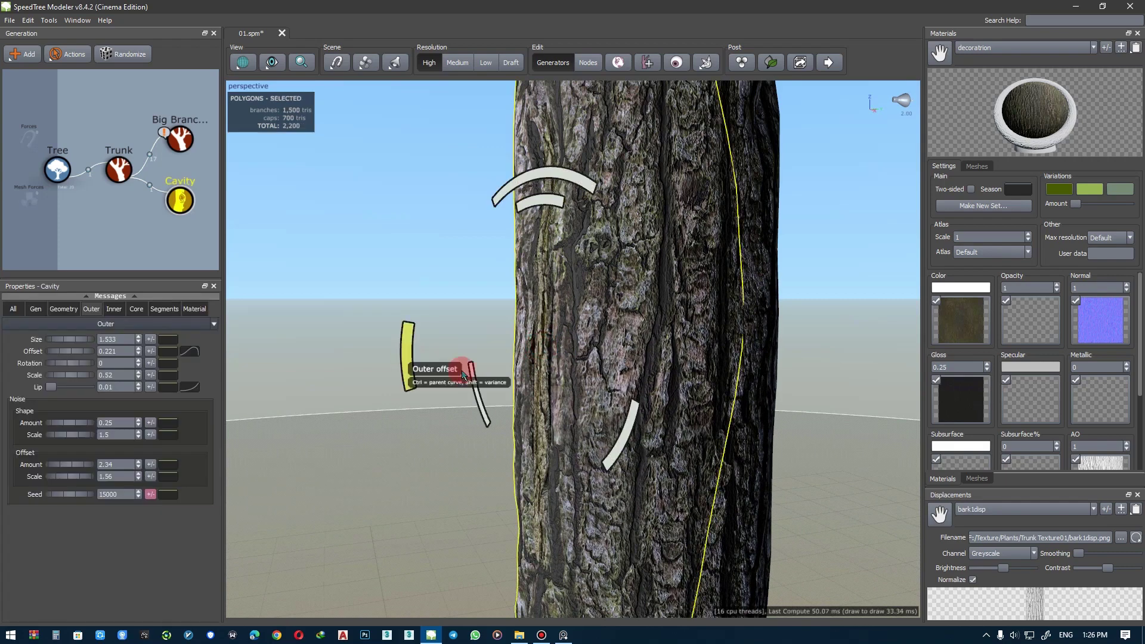
{"action": "mouse_move", "coordinate": [463, 371]}
{"action": "left_mouse_down"}
{"action": "mouse_move", "coordinate": [483, 391]}
{"action": "mouse_move", "coordinate": [626, 402]}
{"action": "mouse_move", "coordinate": [556, 413]}
{"action": "left_mouse_up"}
{"action": "left_click", "coordinate": [525, 407]}
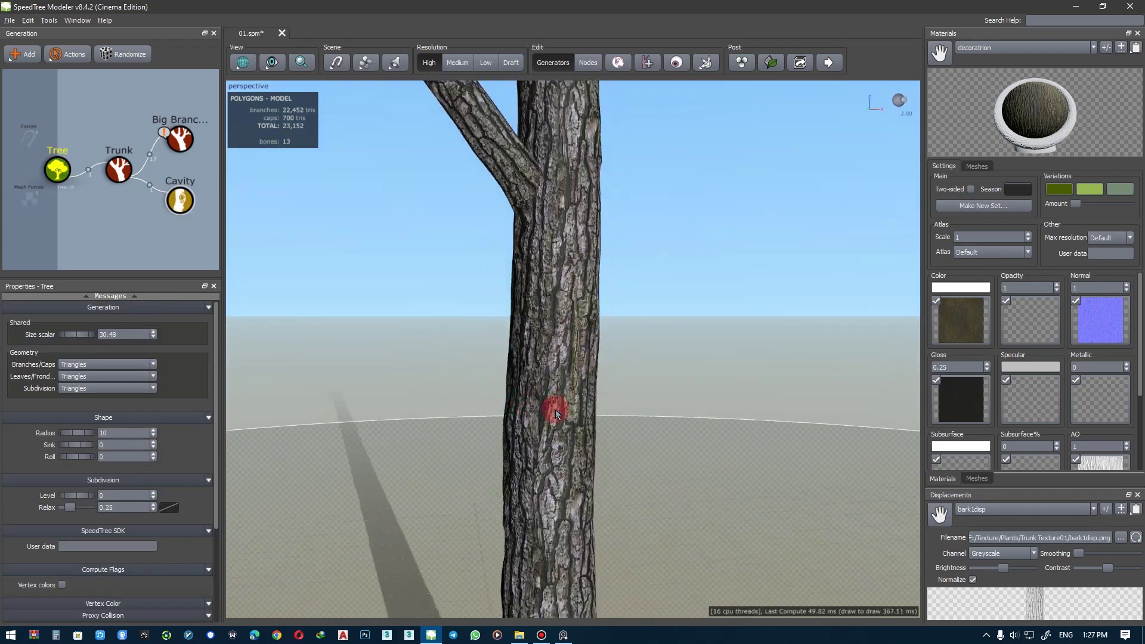
- Check the reshaped cavity and save the tree file 01.spm
{"action": "scroll", "coordinate": [556, 413], "scroll_direction": "down", "scroll_amount": 5}
{"action": "scroll", "coordinate": [603, 391], "scroll_direction": "down", "scroll_amount": 3}
{"action": "left_click", "coordinate": [573, 349]}
{"action": "left_click", "coordinate": [642, 388]}
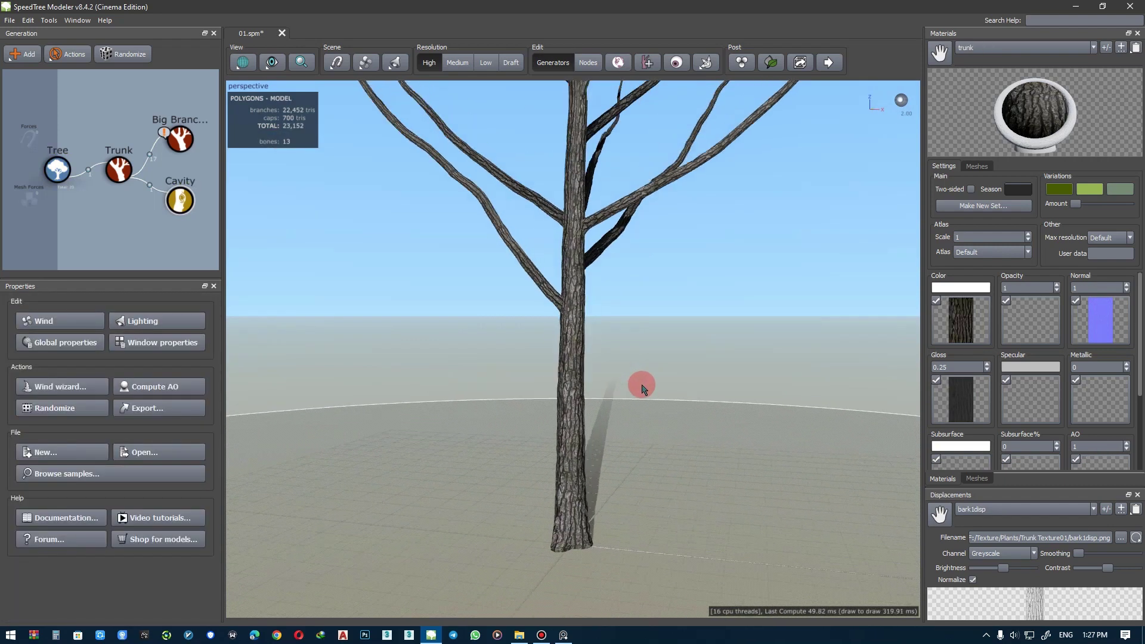
{"action": "left_click", "coordinate": [11, 20]}
{"action": "left_click", "coordinate": [26, 75]}
{"action": "left_click", "coordinate": [119, 171]}
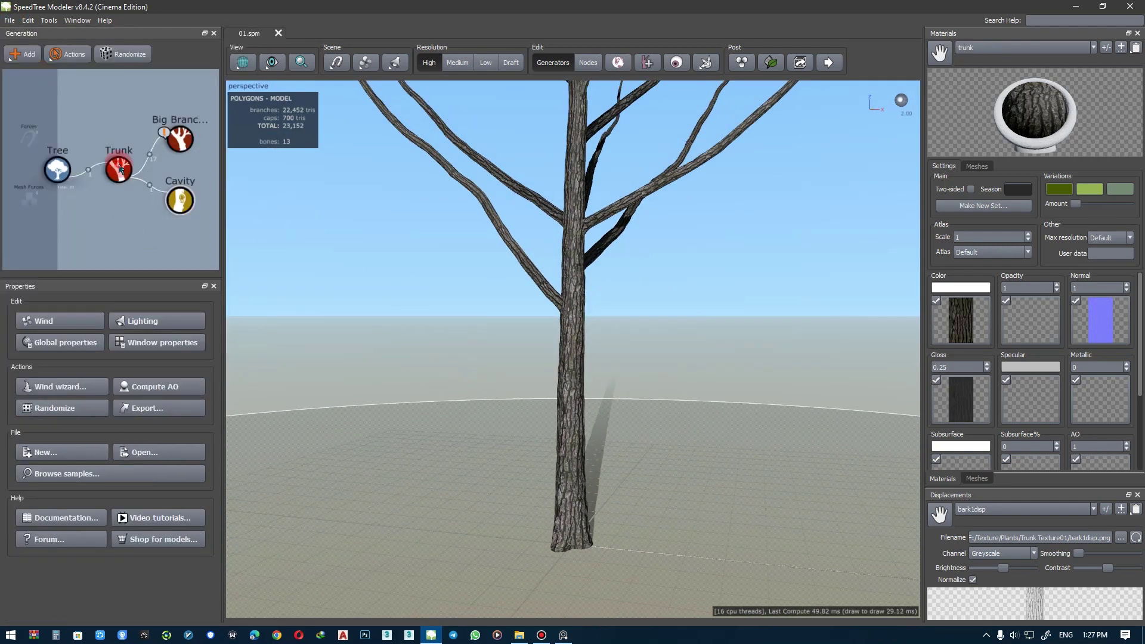
- Add a Knot decoration to the trunk, then delete it
{"action": "right_click", "coordinate": [122, 175]}
{"action": "mouse_move", "coordinate": [320, 344]}
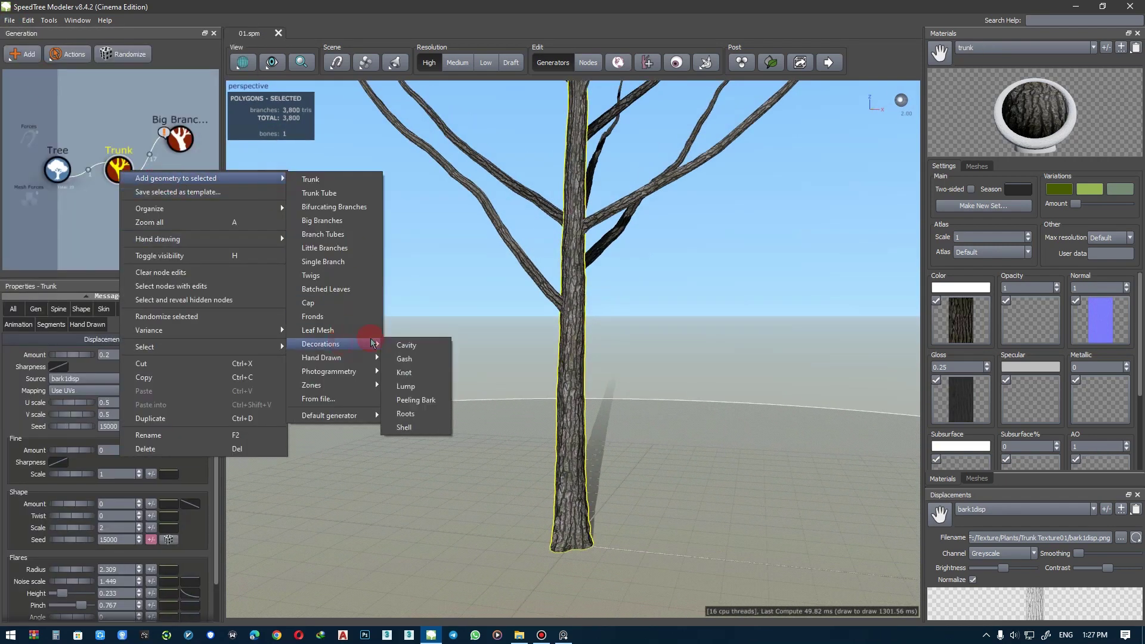
{"action": "left_click", "coordinate": [405, 372]}
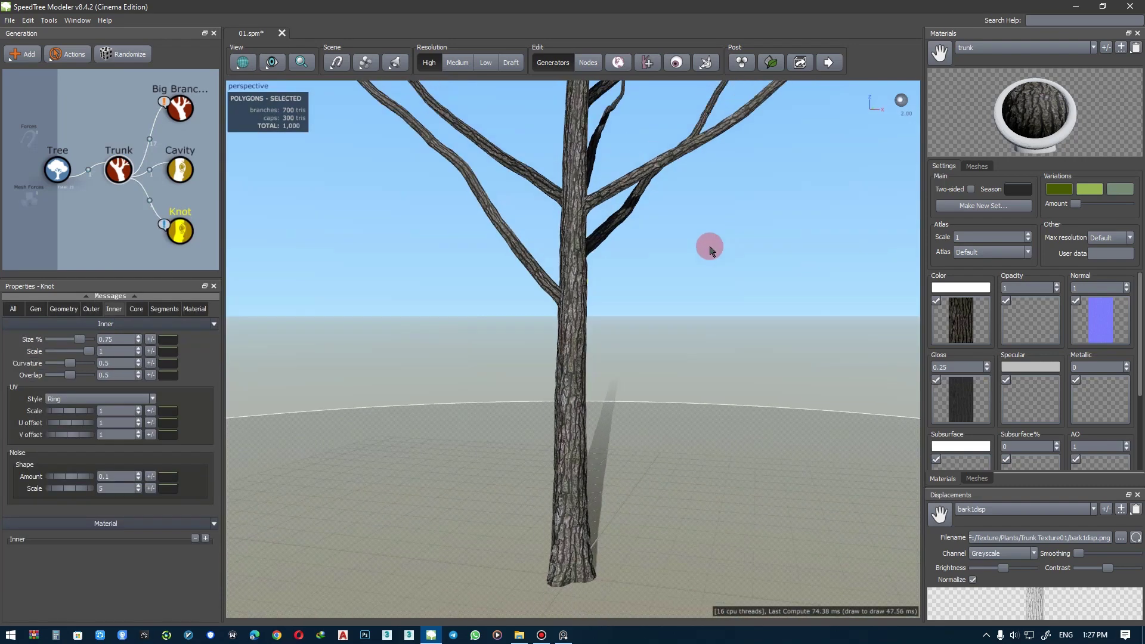
{"action": "left_click_drag", "start_coordinate": [559, 267], "coordinate": [600, 209]}
{"action": "key", "text": "Delete"}
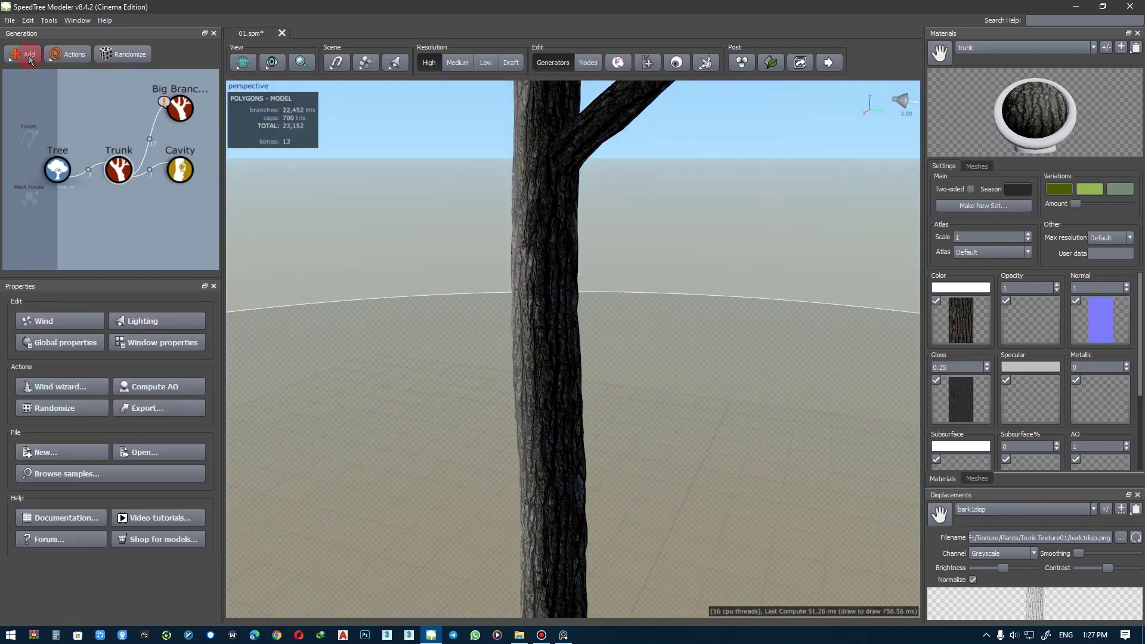
{"action": "left_click", "coordinate": [164, 175]}
- Add a Gash decoration to the trunk and widen its outer size
{"action": "right_click", "coordinate": [195, 172]}
{"action": "mouse_move", "coordinate": [396, 344]}
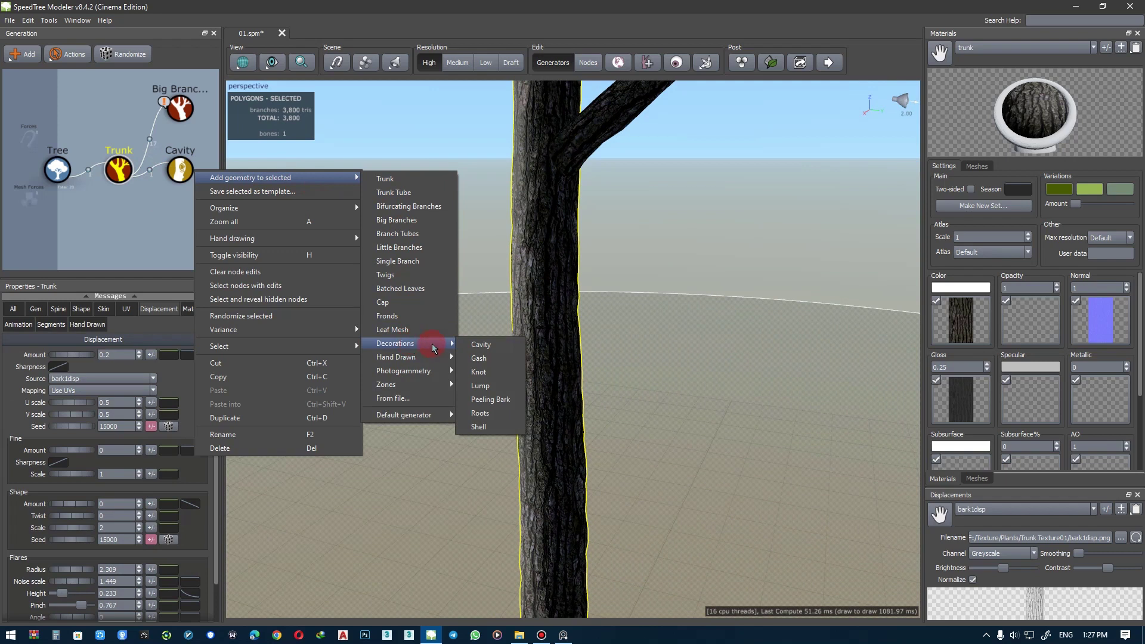
{"action": "left_click", "coordinate": [478, 358]}
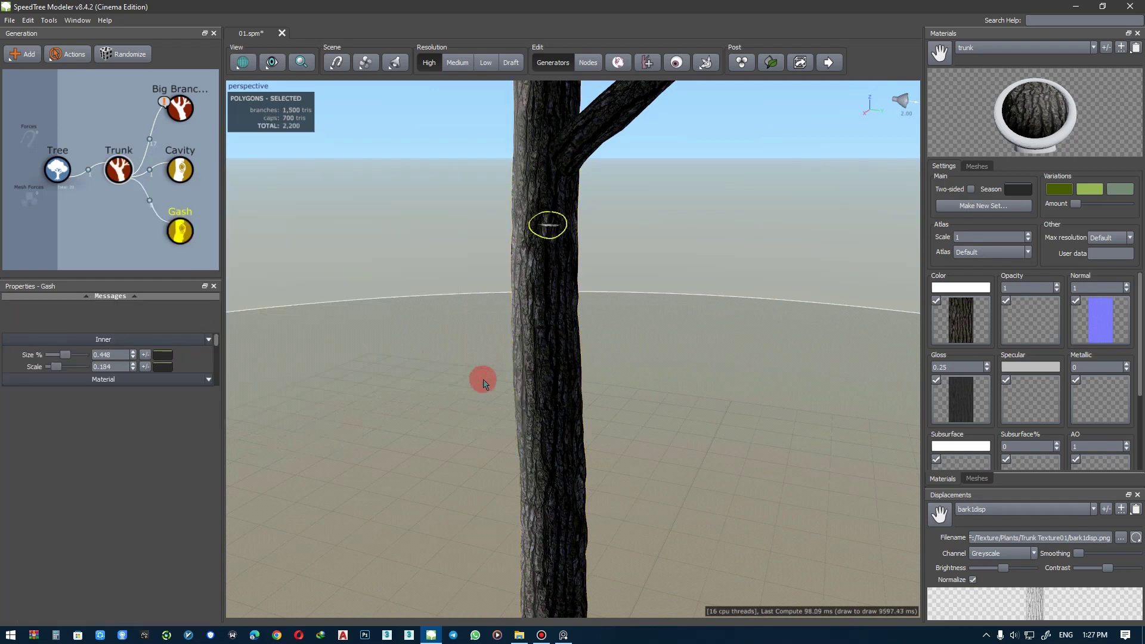
{"action": "left_click_drag", "start_coordinate": [587, 380], "coordinate": [607, 287]}
{"action": "left_click", "coordinate": [606, 286]}
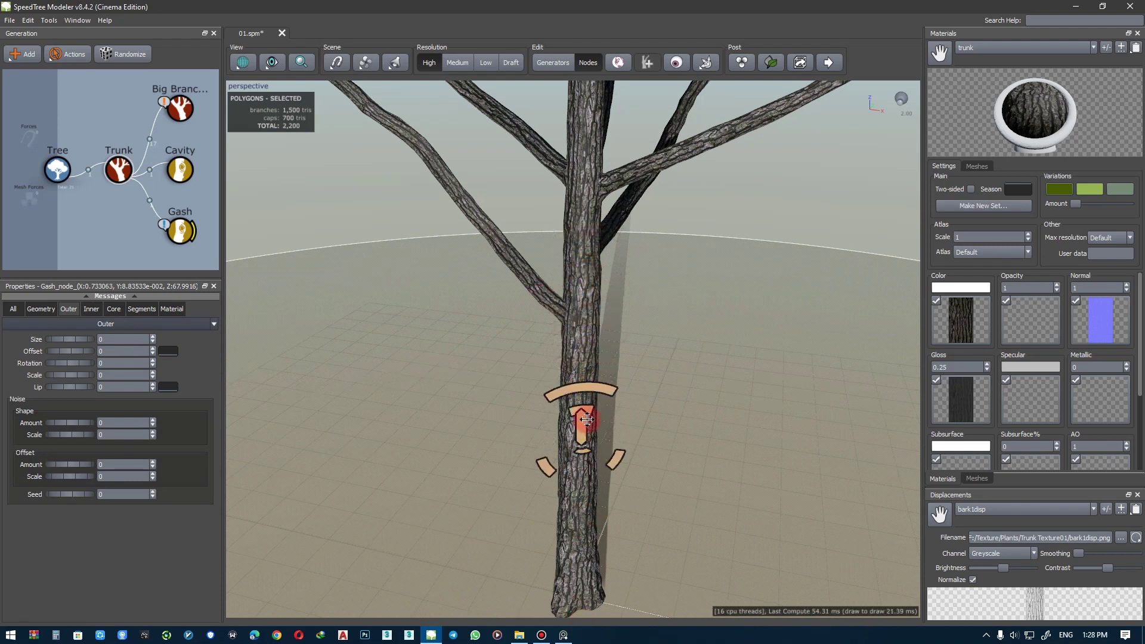
{"action": "mouse_move", "coordinate": [582, 518]}
{"action": "left_mouse_down"}
{"action": "mouse_move", "coordinate": [634, 435]}
{"action": "mouse_move", "coordinate": [595, 310]}
{"action": "mouse_move", "coordinate": [653, 279]}
{"action": "mouse_move", "coordinate": [617, 285]}
{"action": "mouse_move", "coordinate": [615, 328]}
{"action": "mouse_move", "coordinate": [644, 287]}
{"action": "left_mouse_up"}
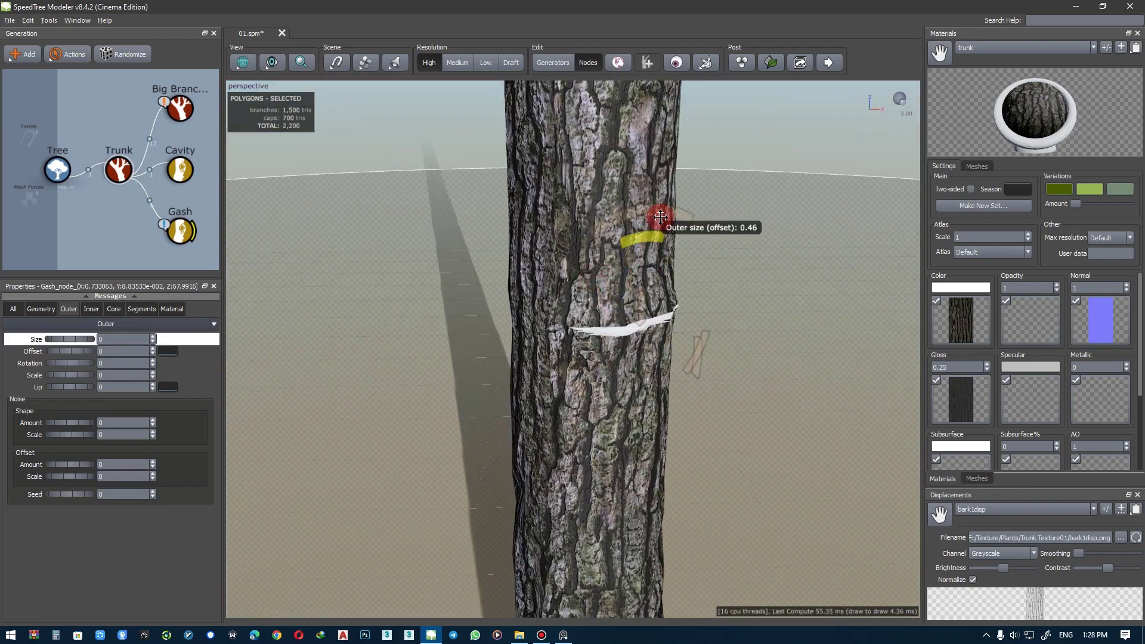
{"action": "mouse_move", "coordinate": [660, 217]}
{"action": "left_mouse_down"}
{"action": "mouse_move", "coordinate": [629, 263]}
{"action": "mouse_move", "coordinate": [667, 349]}
{"action": "mouse_move", "coordinate": [671, 332]}
{"action": "left_mouse_up"}
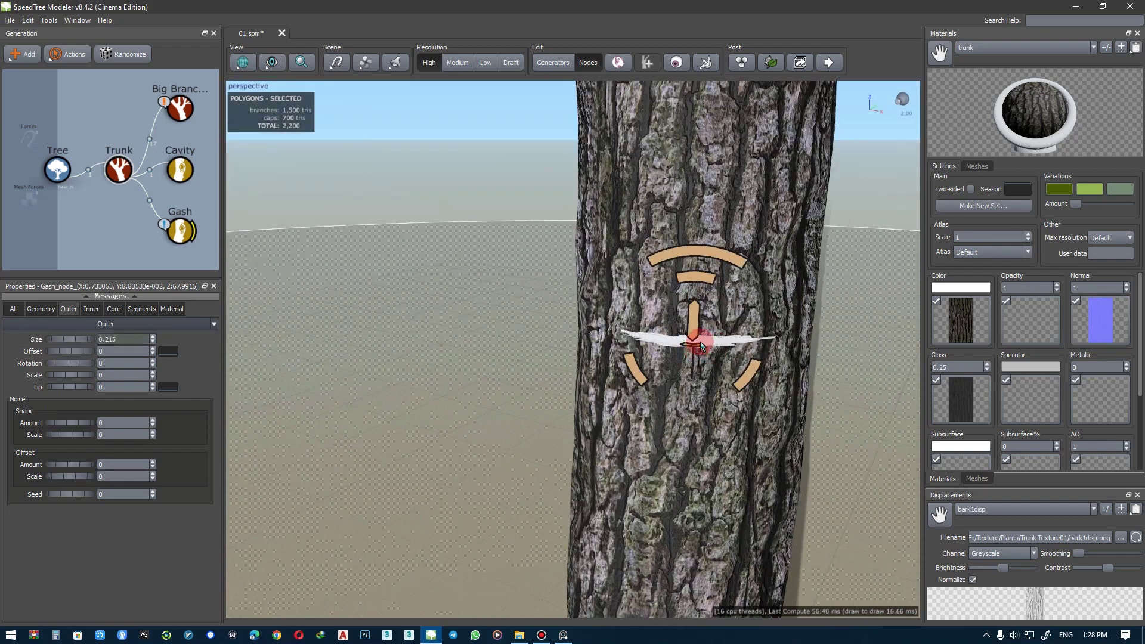
- Give the gash a core material slot and choose its inner material
{"action": "left_click", "coordinate": [181, 232]}
{"action": "left_click", "coordinate": [194, 309]}
{"action": "left_click", "coordinate": [205, 398]}
{"action": "left_click", "coordinate": [83, 363]}
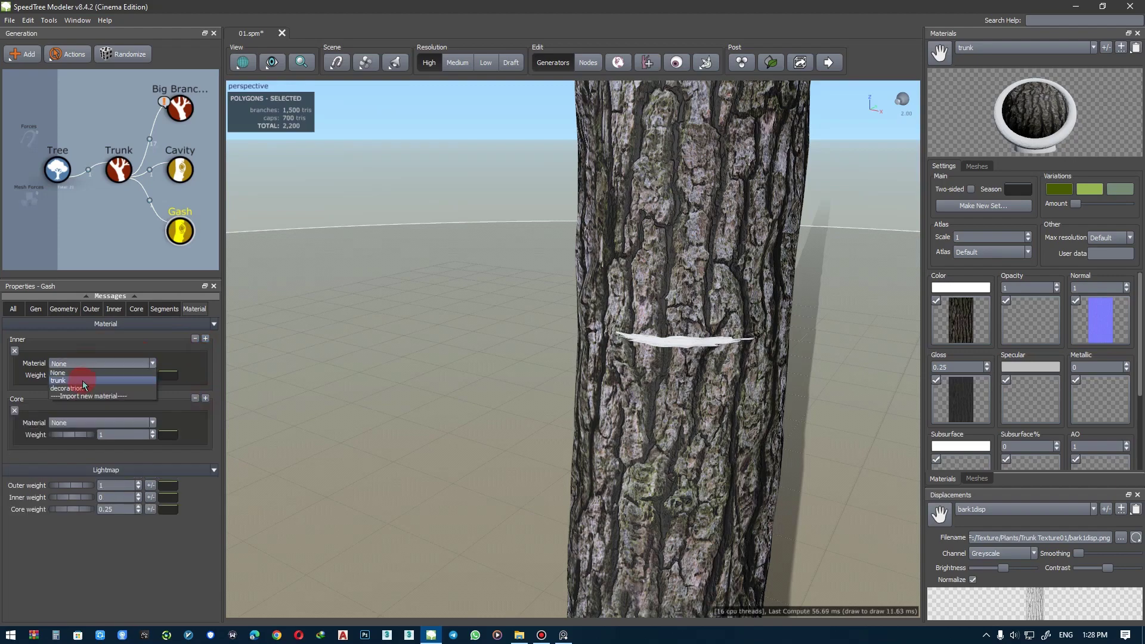
- Delete the Gash decoration from the Generation graph, keeping the Cavity
{"action": "left_click", "coordinate": [465, 379]}
{"action": "scroll", "coordinate": [579, 349], "scroll_direction": "down", "scroll_amount": 8}
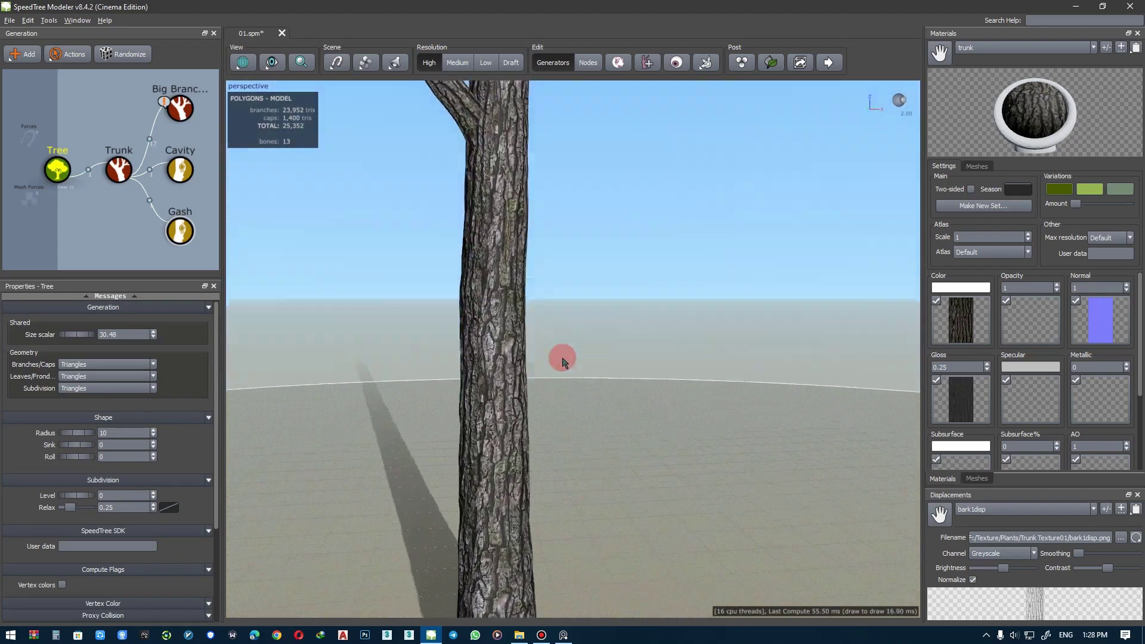
{"action": "mouse_move", "coordinate": [563, 361]}
{"action": "left_mouse_down"}
{"action": "mouse_move", "coordinate": [524, 389]}
{"action": "mouse_move", "coordinate": [593, 357]}
{"action": "mouse_move", "coordinate": [537, 358]}
{"action": "mouse_move", "coordinate": [580, 366]}
{"action": "mouse_move", "coordinate": [453, 310]}
{"action": "left_mouse_up"}
{"action": "left_click", "coordinate": [123, 176]}
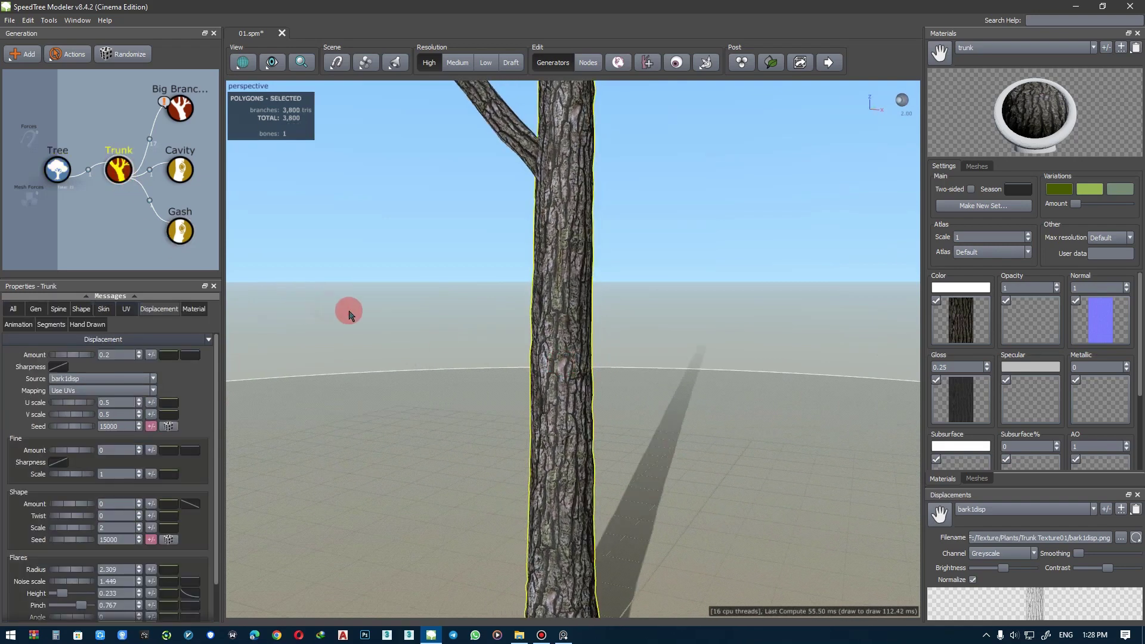
{"action": "left_click", "coordinate": [349, 313]}
{"action": "mouse_move", "coordinate": [539, 366]}
{"action": "left_mouse_down"}
{"action": "mouse_move", "coordinate": [503, 384]}
{"action": "mouse_move", "coordinate": [534, 356]}
{"action": "mouse_move", "coordinate": [525, 382]}
{"action": "left_mouse_up"}
{"action": "left_click", "coordinate": [179, 231]}
{"action": "key", "text": "Delete"}
{"action": "left_click", "coordinate": [128, 204]}
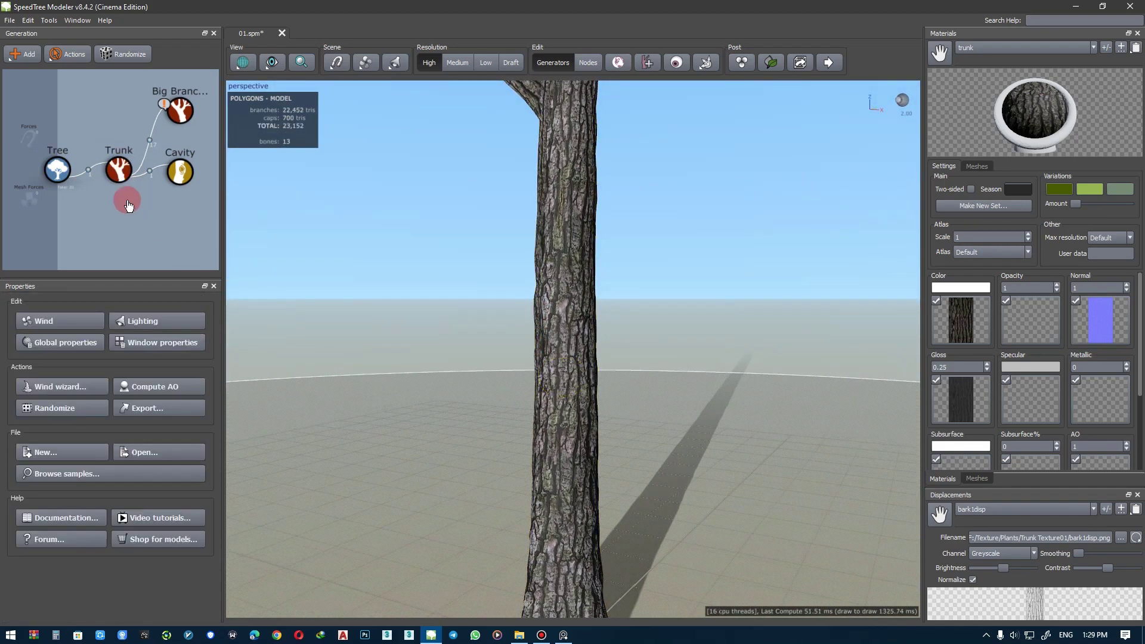
{"action": "left_click", "coordinate": [119, 170]}
- Add a Lump decoration to the trunk, undoing an accidental Peeling Bark addition first
{"action": "right_click", "coordinate": [169, 170]}
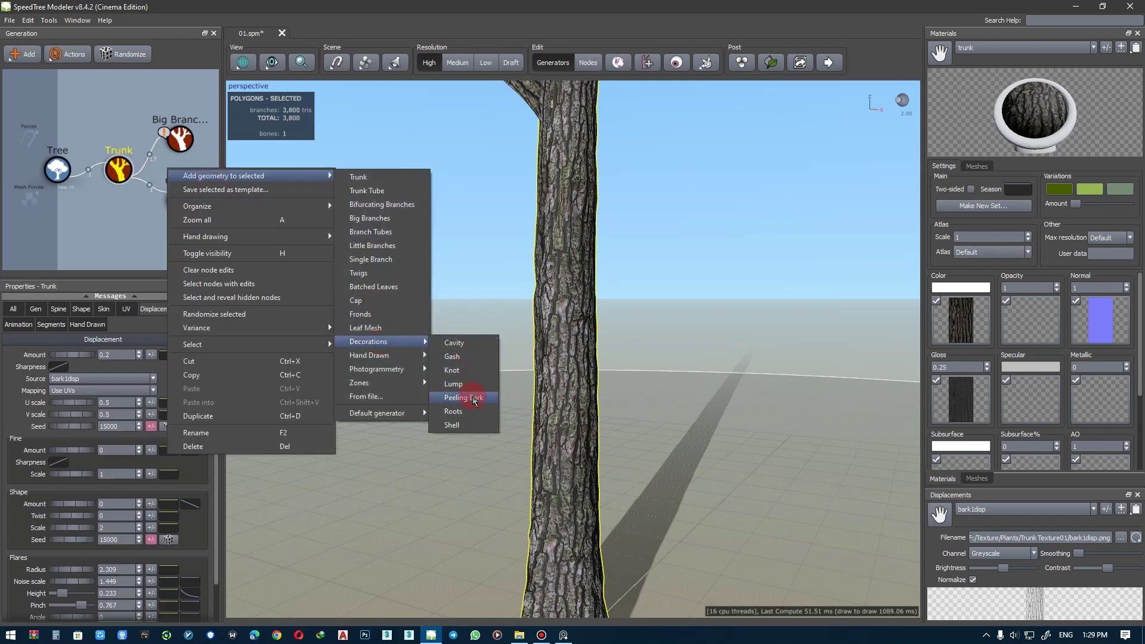
{"action": "left_click", "coordinate": [474, 399]}
{"action": "key", "text": "ctrl+z"}
{"action": "right_click", "coordinate": [123, 169]}
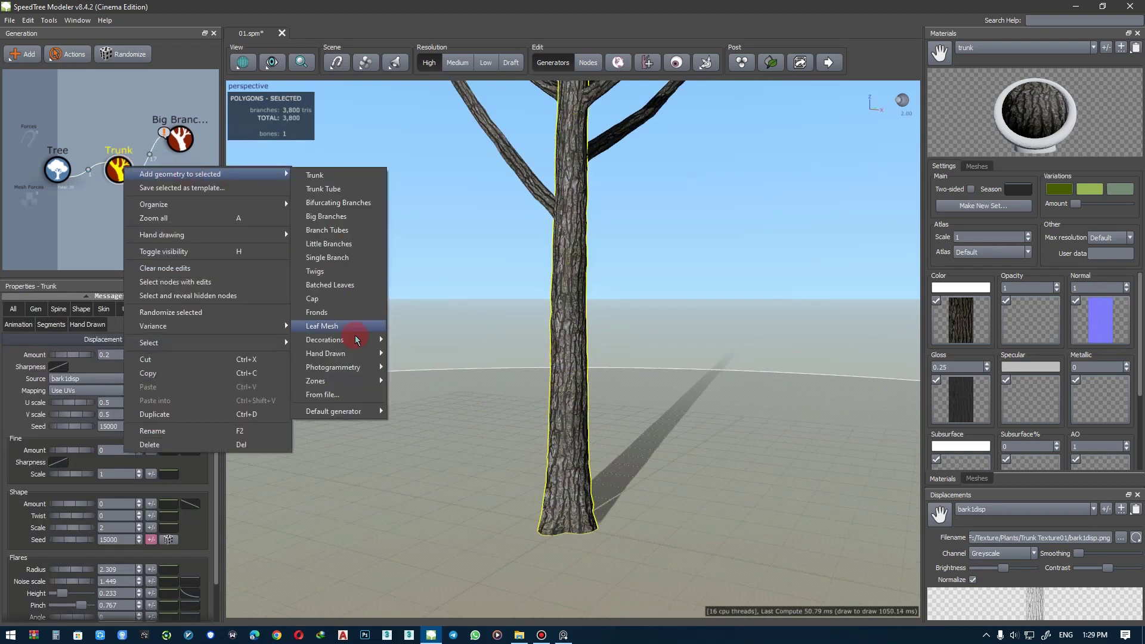
{"action": "mouse_move", "coordinate": [324, 339]}
{"action": "left_click", "coordinate": [425, 382]}
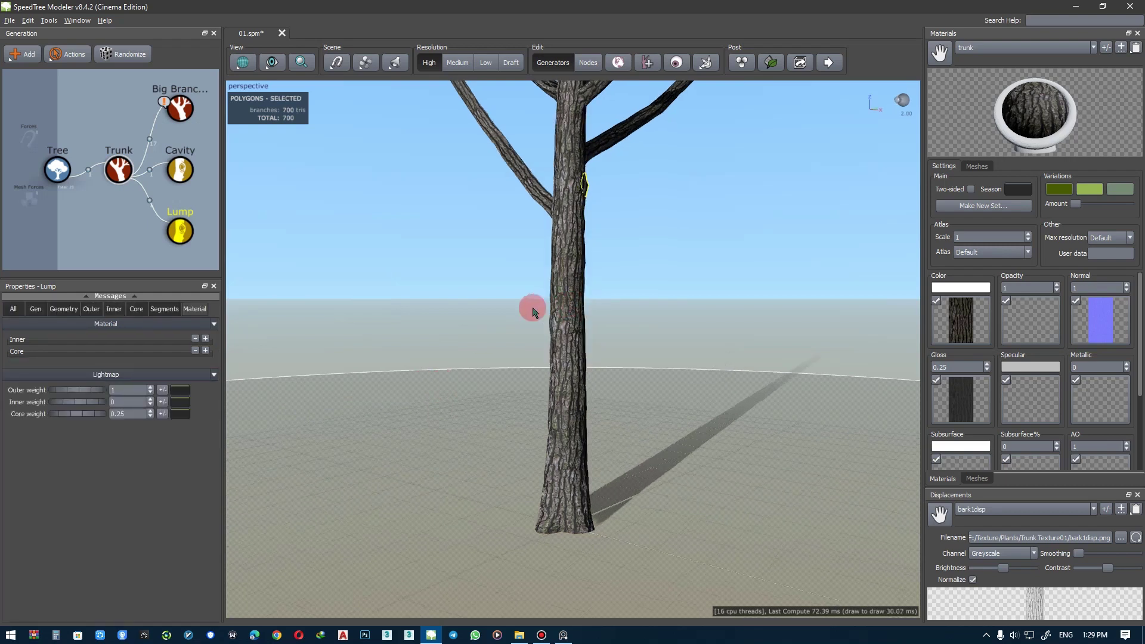
- Select the lump and move it to a new spot on the trunk
{"action": "left_click", "coordinate": [580, 194]}
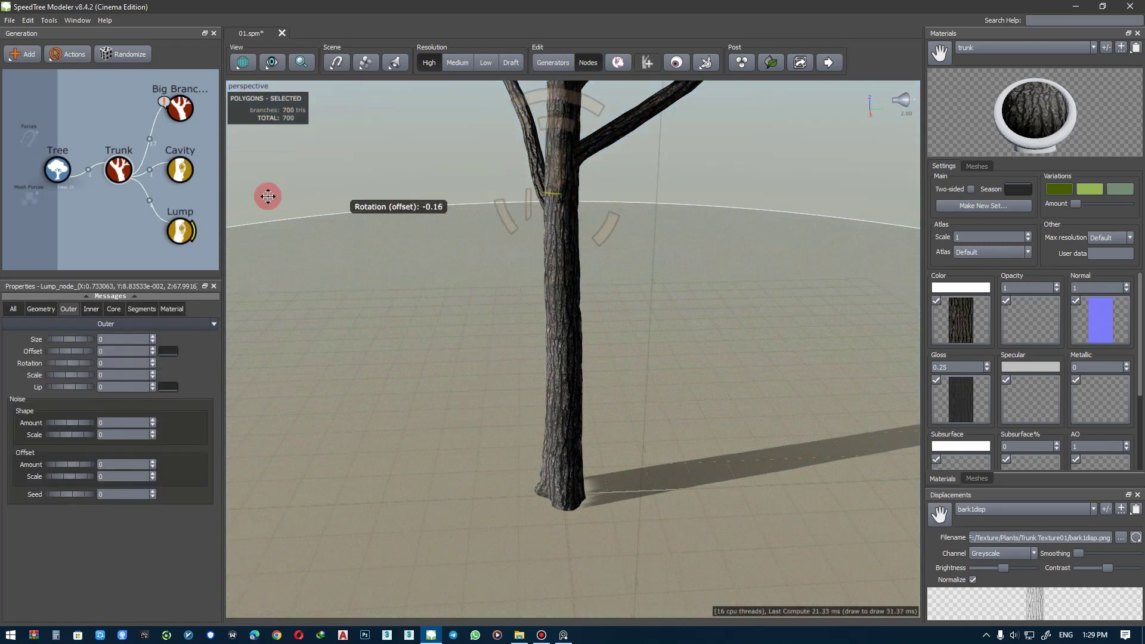
{"action": "scroll", "coordinate": [528, 292], "scroll_direction": "up", "scroll_amount": 5}
{"action": "middle_click_drag", "start_coordinate": [527, 291], "coordinate": [705, 357]}
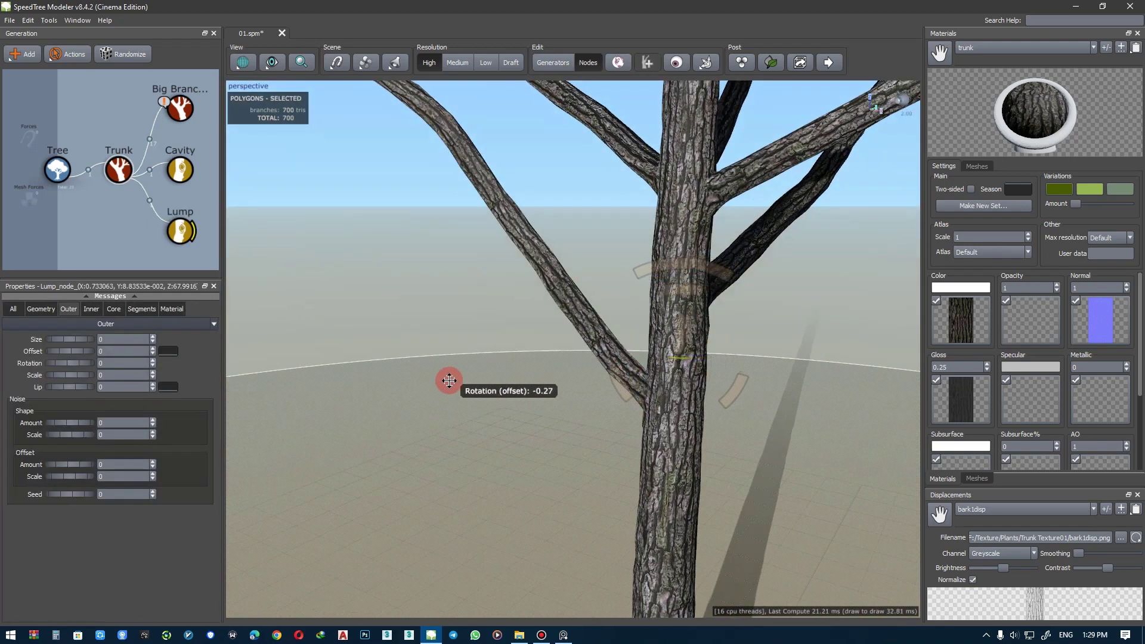
{"action": "mouse_move", "coordinate": [449, 381]}
{"action": "left_mouse_down"}
{"action": "mouse_move", "coordinate": [716, 379]}
{"action": "mouse_move", "coordinate": [736, 571]}
{"action": "left_mouse_up"}
{"action": "scroll", "coordinate": [748, 417], "scroll_direction": "up", "scroll_amount": 5}
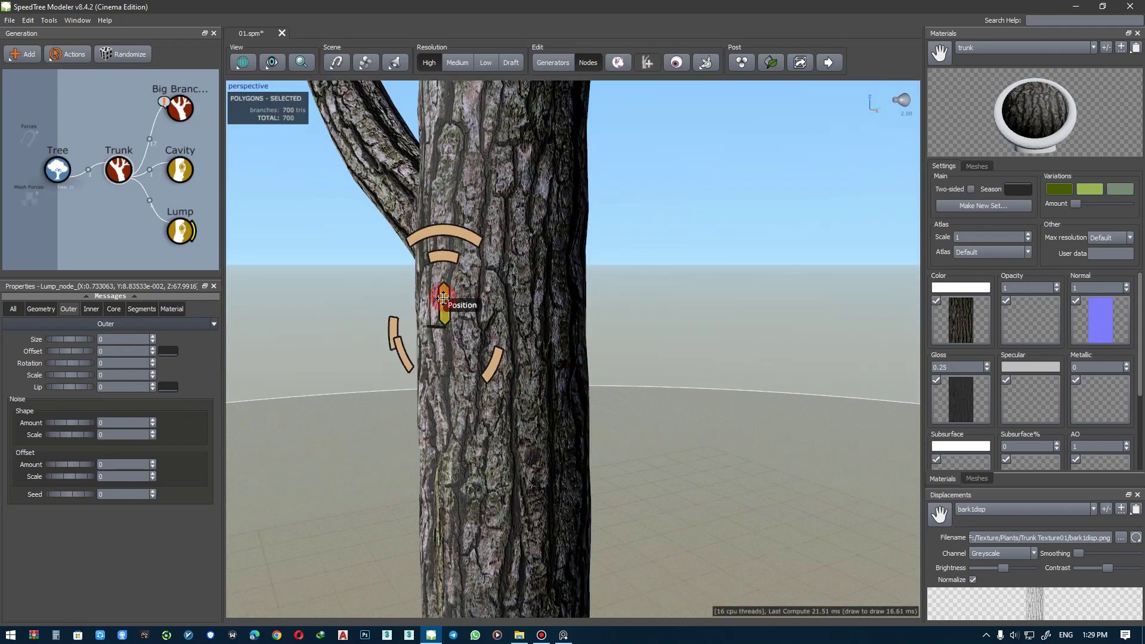
{"action": "mouse_move", "coordinate": [448, 287]}
{"action": "left_mouse_down"}
{"action": "mouse_move", "coordinate": [450, 301]}
{"action": "mouse_move", "coordinate": [537, 298]}
{"action": "left_mouse_up"}
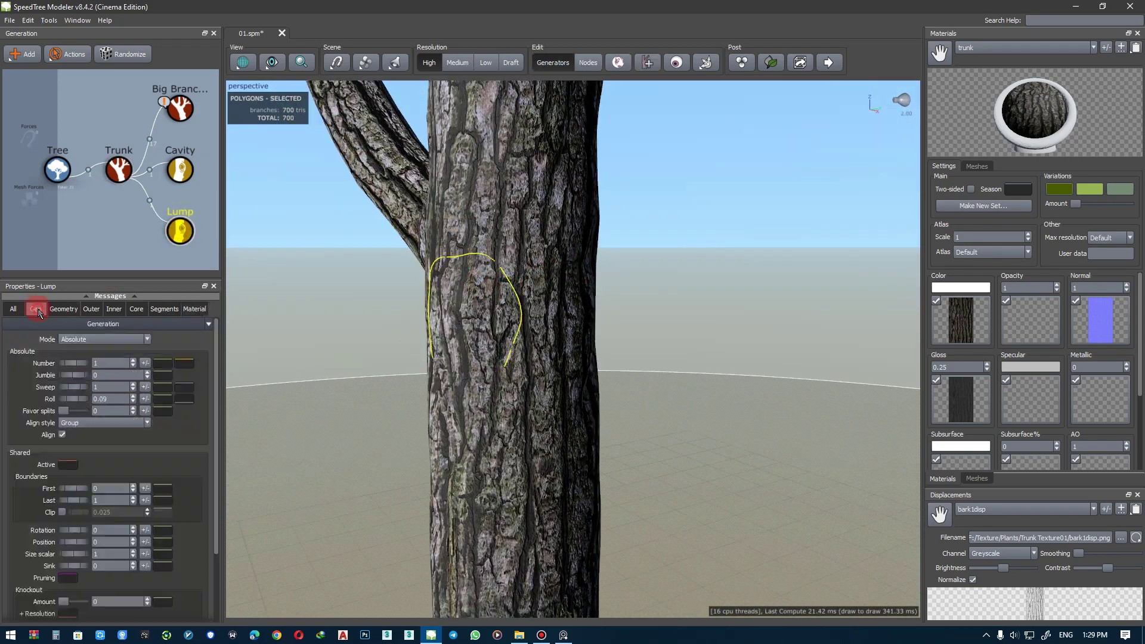
- Set the Lump's Inner and Core materials to decoration
{"action": "left_click", "coordinate": [195, 308]}
{"action": "left_click", "coordinate": [205, 338]}
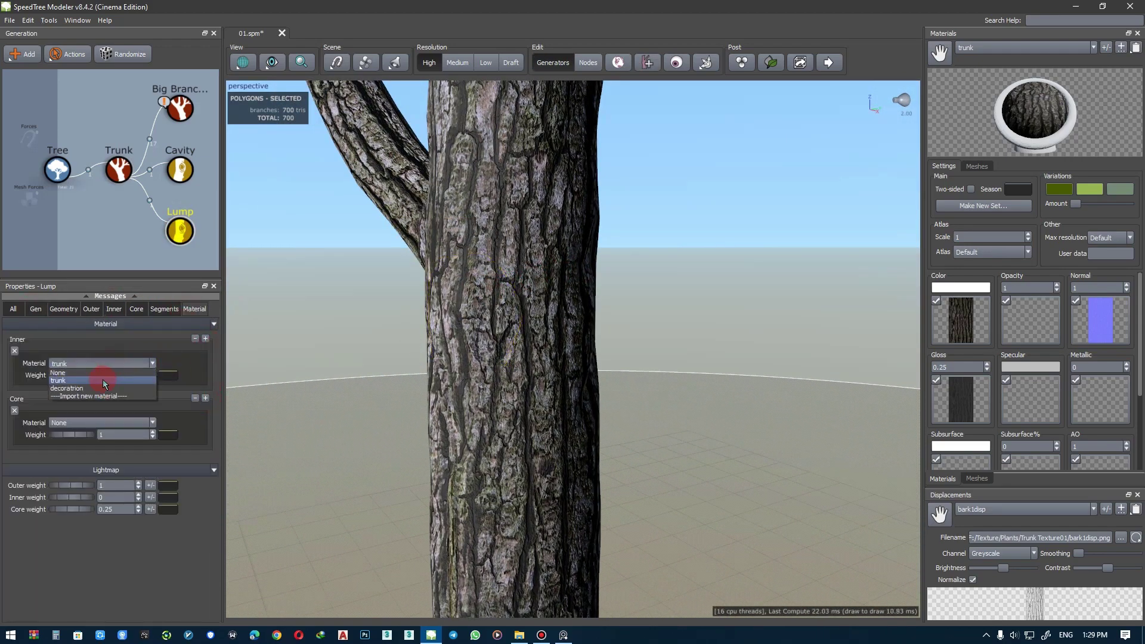
{"action": "left_click", "coordinate": [103, 387]}
{"action": "left_click", "coordinate": [103, 364]}
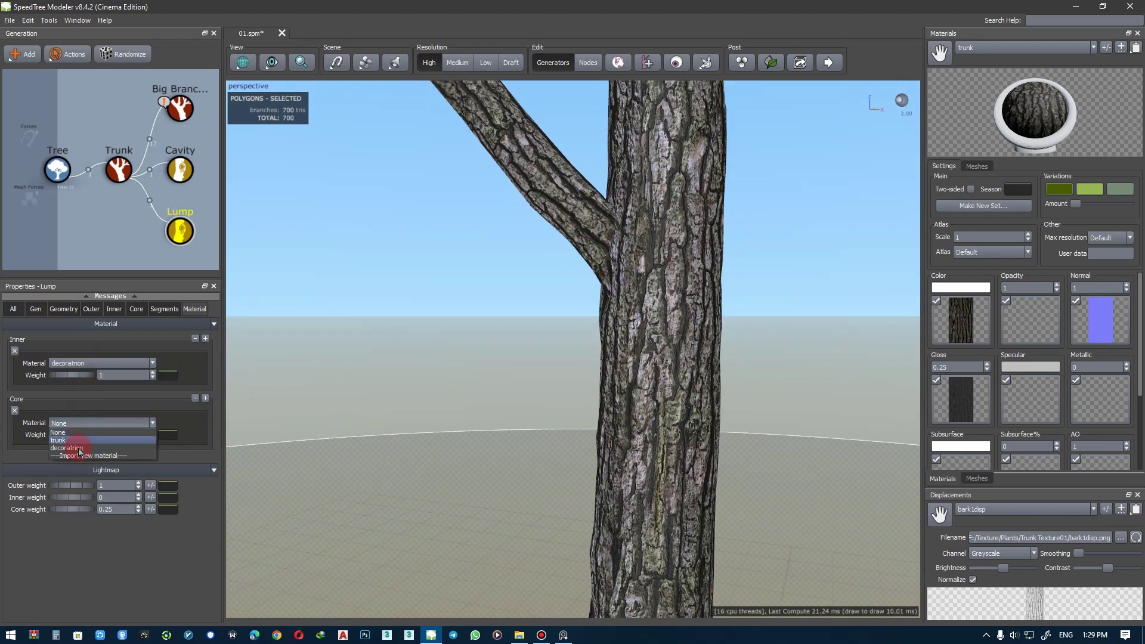
{"action": "left_click", "coordinate": [79, 452]}
{"action": "left_click_drag", "start_coordinate": [471, 314], "coordinate": [358, 316]}
- Select one lump and rotate it around the trunk
{"action": "left_click", "coordinate": [36, 308]}
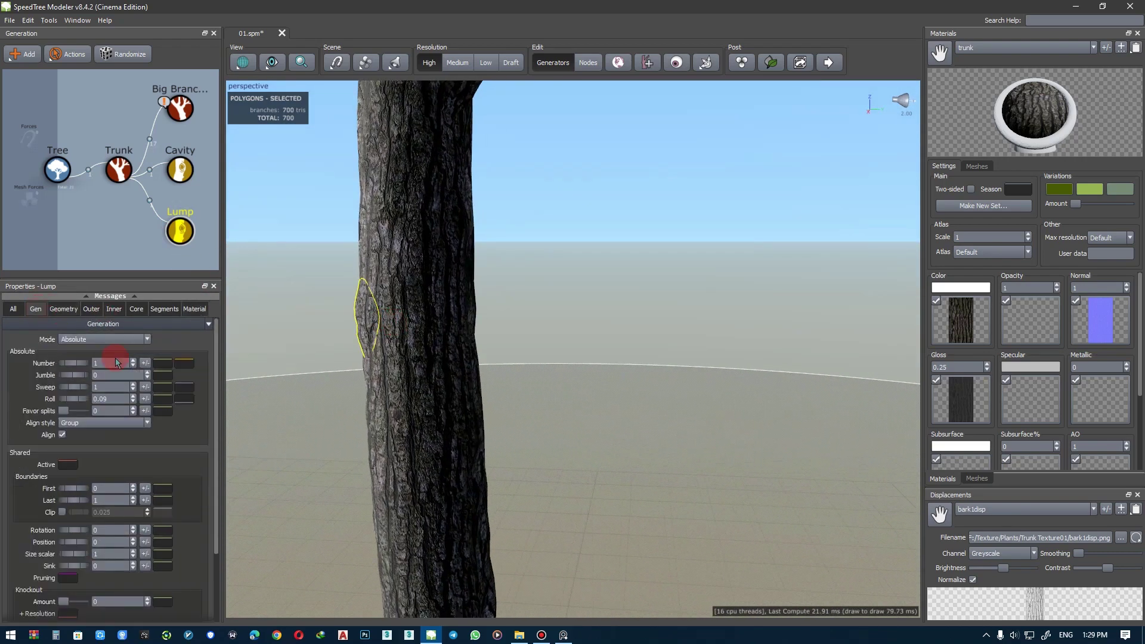
{"action": "scroll", "coordinate": [523, 339], "scroll_direction": "down", "scroll_amount": 3}
{"action": "mouse_move", "coordinate": [433, 345]}
{"action": "left_mouse_down"}
{"action": "mouse_move", "coordinate": [593, 347]}
{"action": "mouse_move", "coordinate": [646, 329]}
{"action": "mouse_move", "coordinate": [543, 309]}
{"action": "mouse_move", "coordinate": [621, 310]}
{"action": "left_mouse_up"}
{"action": "scroll", "coordinate": [621, 310], "scroll_direction": "up", "scroll_amount": 3}
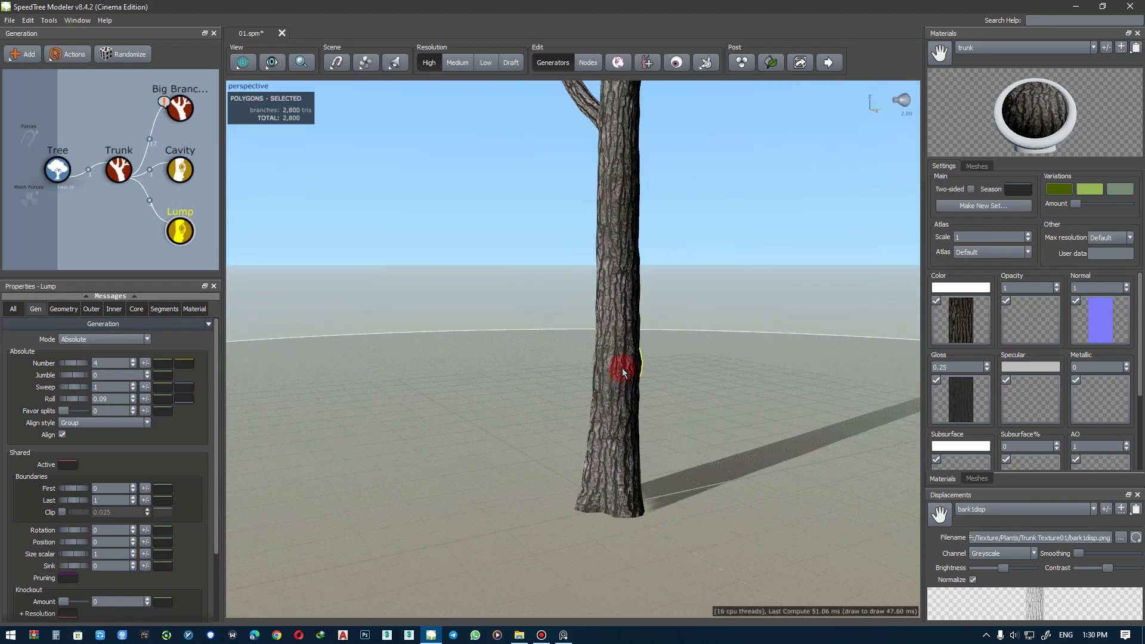
{"action": "scroll", "coordinate": [619, 366], "scroll_direction": "up", "scroll_amount": 2}
{"action": "left_click", "coordinate": [587, 384]}
{"action": "scroll", "coordinate": [593, 377], "scroll_direction": "up", "scroll_amount": 2}
{"action": "left_click_drag", "start_coordinate": [593, 377], "coordinate": [630, 464]}
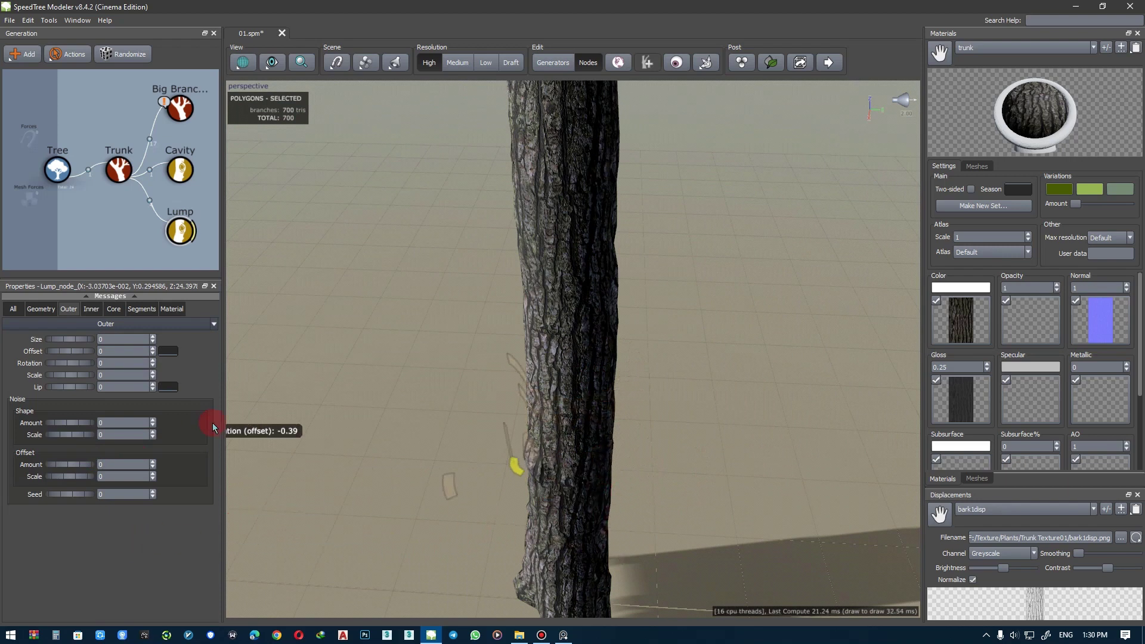
{"action": "mouse_move", "coordinate": [213, 427]}
{"action": "left_mouse_down"}
{"action": "mouse_move", "coordinate": [639, 468]}
{"action": "mouse_move", "coordinate": [639, 435]}
{"action": "mouse_move", "coordinate": [805, 403]}
{"action": "left_mouse_up"}
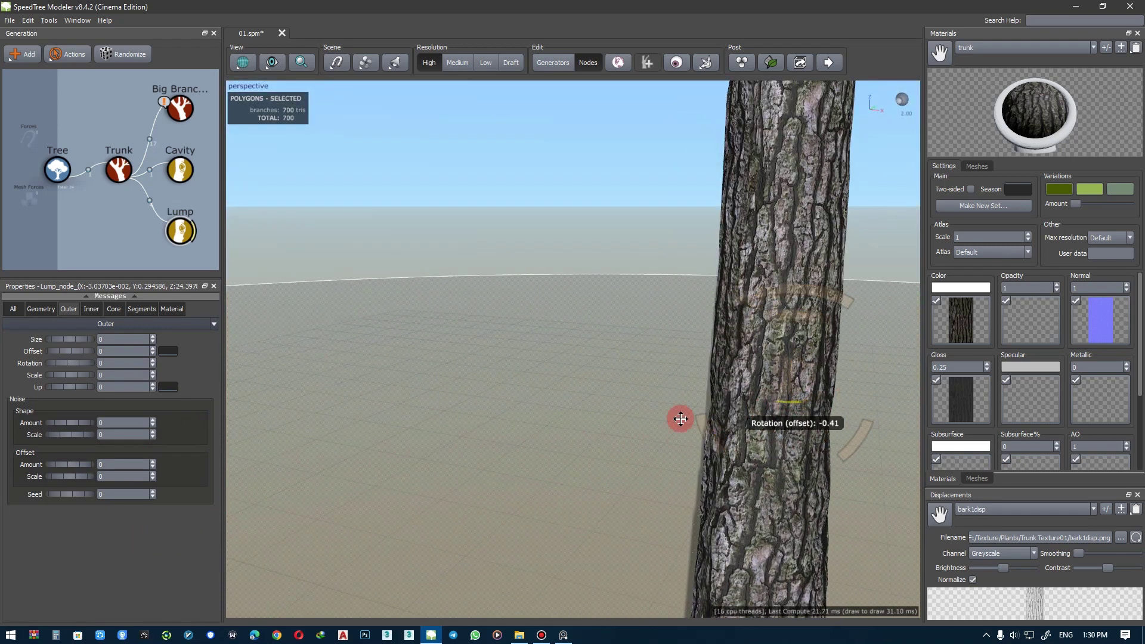
{"action": "left_click_drag", "start_coordinate": [251, 370], "coordinate": [724, 414]}
- Select individual lumps to check their placement, then deselect everything
{"action": "left_click", "coordinate": [173, 233]}
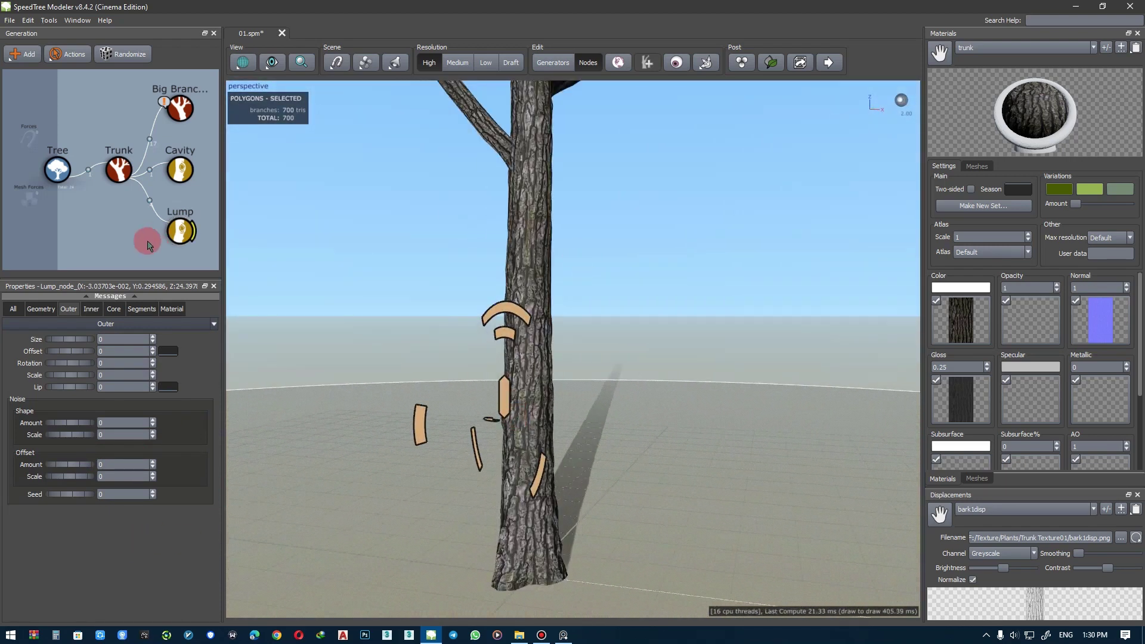
{"action": "mouse_move", "coordinate": [571, 323]}
{"action": "left_mouse_down"}
{"action": "mouse_move", "coordinate": [623, 358]}
{"action": "mouse_move", "coordinate": [522, 385]}
{"action": "left_mouse_up"}
{"action": "left_click", "coordinate": [614, 361]}
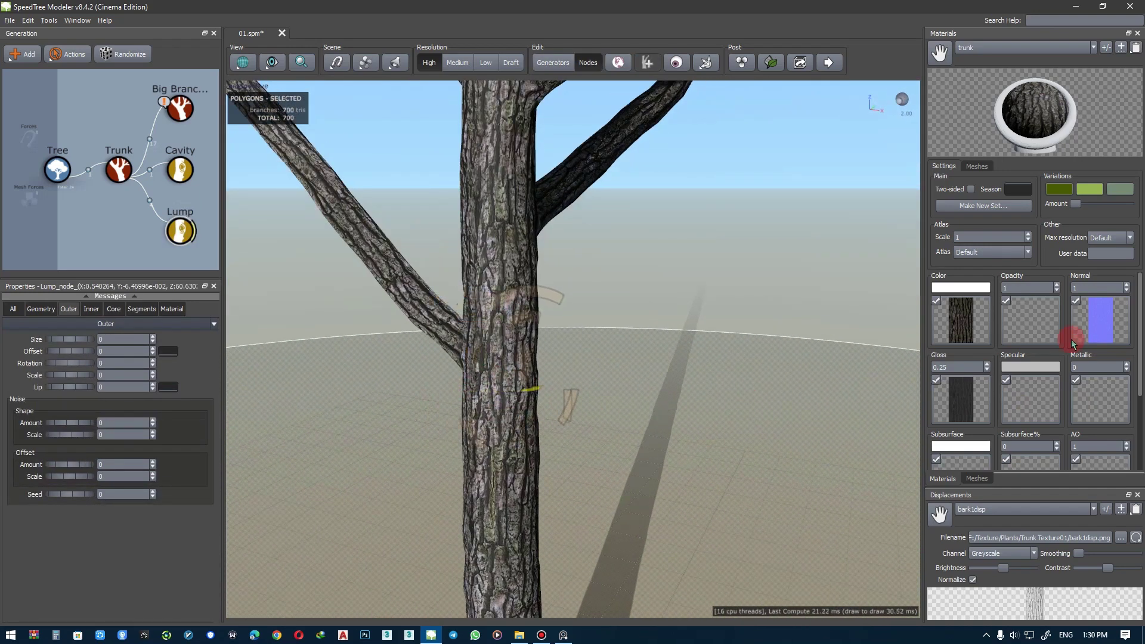
{"action": "mouse_move", "coordinate": [775, 370]}
{"action": "left_mouse_down"}
{"action": "mouse_move", "coordinate": [660, 384]}
{"action": "mouse_move", "coordinate": [513, 376]}
{"action": "mouse_move", "coordinate": [615, 294]}
{"action": "mouse_move", "coordinate": [532, 366]}
{"action": "mouse_move", "coordinate": [537, 383]}
{"action": "left_mouse_up"}
{"action": "left_click", "coordinate": [519, 365]}
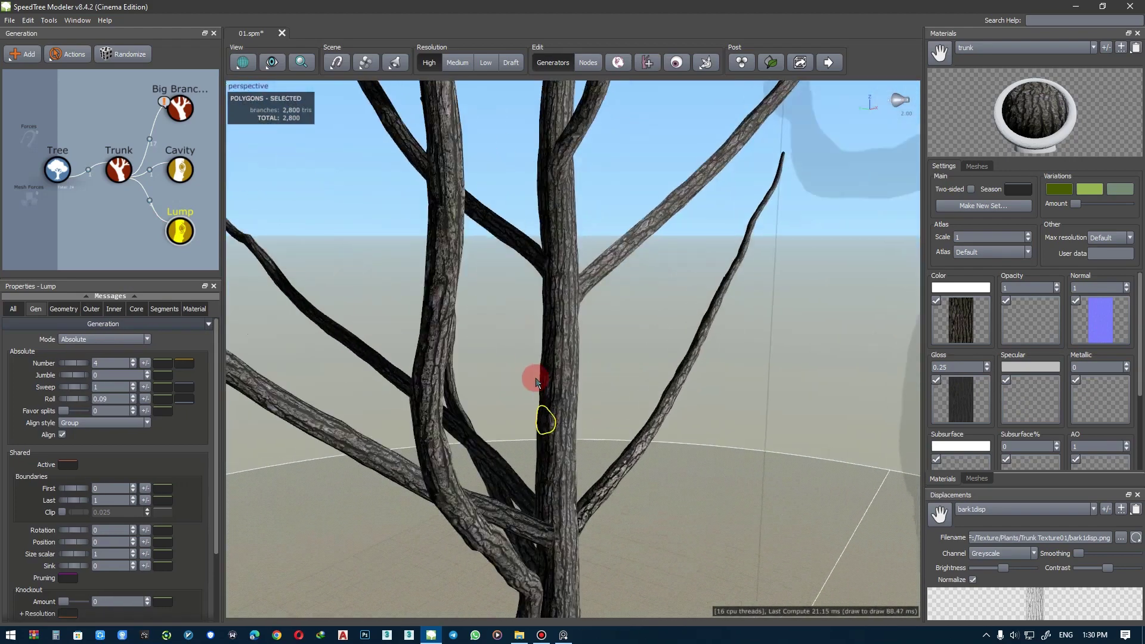
{"action": "left_click", "coordinate": [540, 416]}
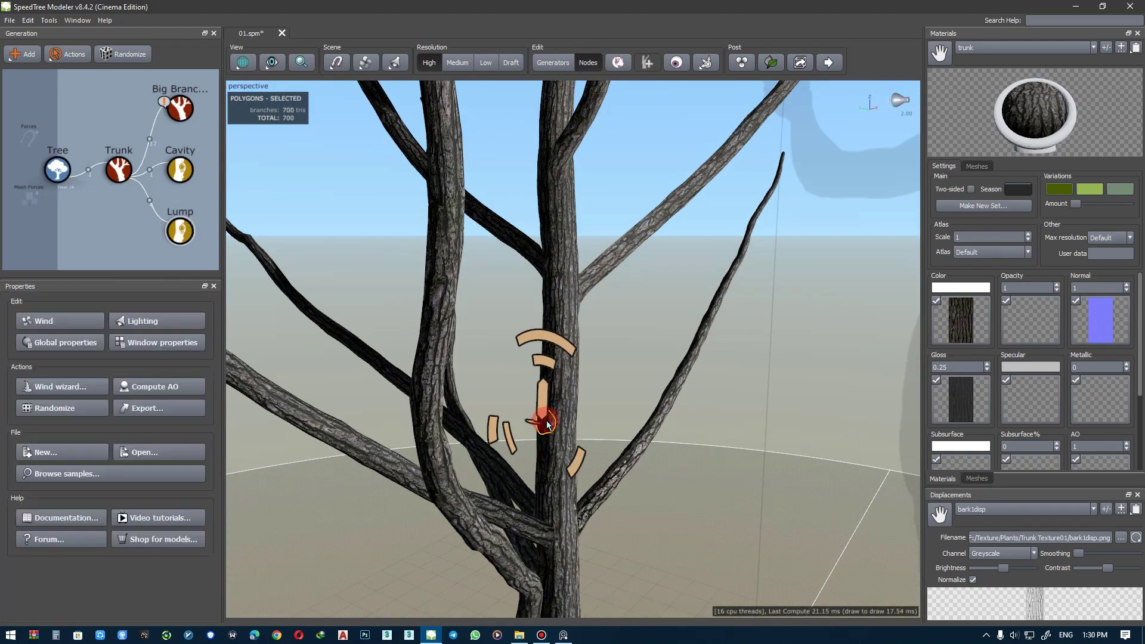
{"action": "mouse_move", "coordinate": [547, 425]}
{"action": "left_mouse_down"}
{"action": "mouse_move", "coordinate": [598, 419]}
{"action": "mouse_move", "coordinate": [416, 255]}
{"action": "mouse_move", "coordinate": [411, 386]}
{"action": "left_mouse_up"}
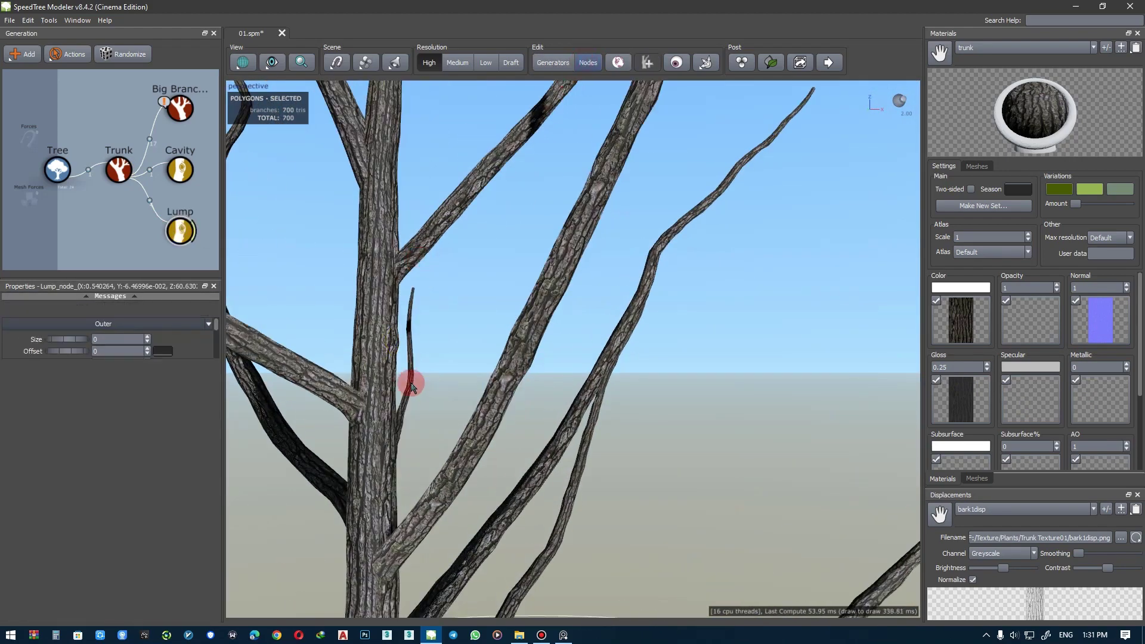
{"action": "left_click", "coordinate": [412, 386]}
{"action": "left_click", "coordinate": [396, 333]}
{"action": "left_click", "coordinate": [478, 388]}
- Save the tree file 01.spm with Ctrl+S
{"action": "scroll", "coordinate": [513, 387], "scroll_direction": "down", "scroll_amount": 5}
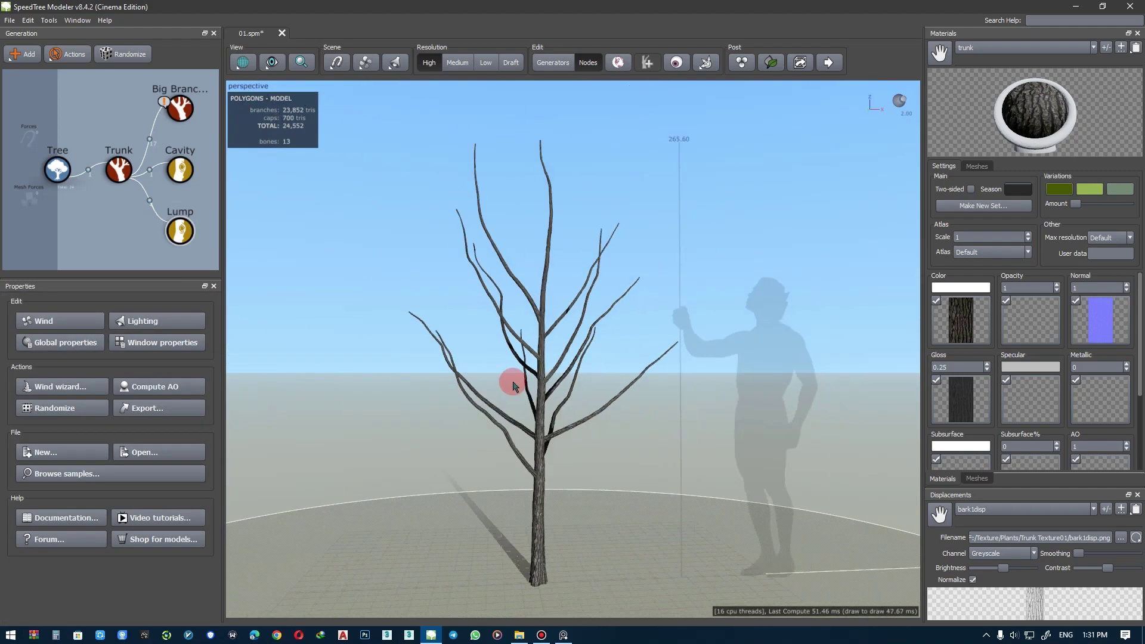
{"action": "left_click_drag", "start_coordinate": [513, 387], "coordinate": [524, 351]}
{"action": "scroll", "coordinate": [669, 462], "scroll_direction": "down", "scroll_amount": 3}
{"action": "scroll", "coordinate": [639, 391], "scroll_direction": "down", "scroll_amount": 3}
{"action": "key", "text": "ctrl+s"}
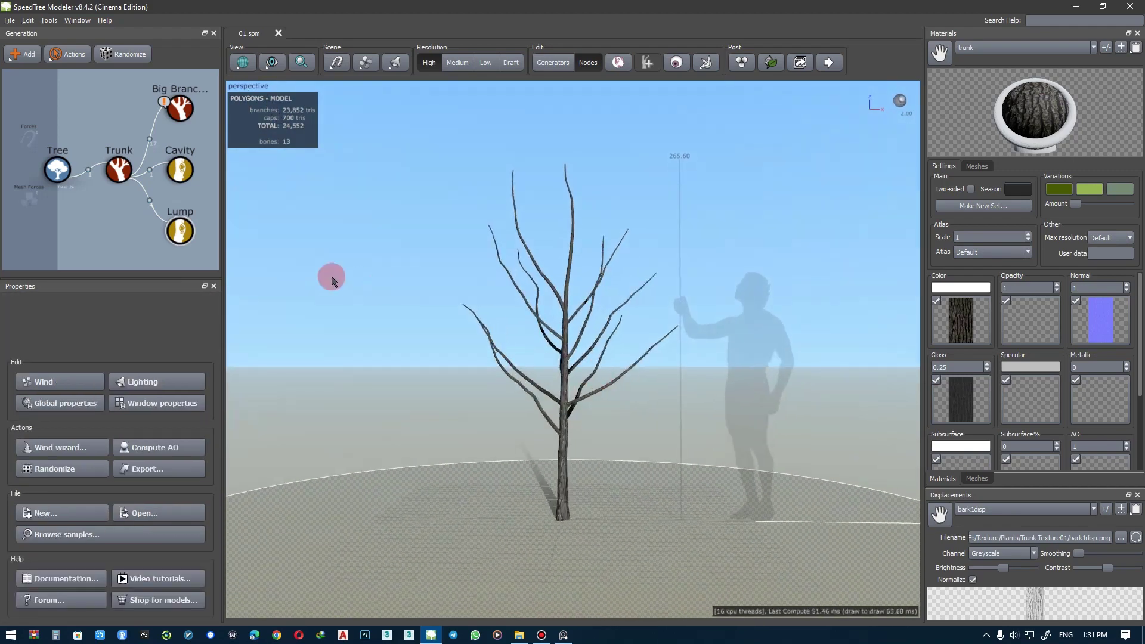
- Inspect the tree in the four-view layout, then return to single perspective
{"action": "scroll", "coordinate": [455, 404], "scroll_direction": "up", "scroll_amount": 3}
{"action": "mouse_move", "coordinate": [487, 354]}
{"action": "left_mouse_down"}
{"action": "mouse_move", "coordinate": [511, 358]}
{"action": "mouse_move", "coordinate": [468, 376]}
{"action": "left_mouse_up"}
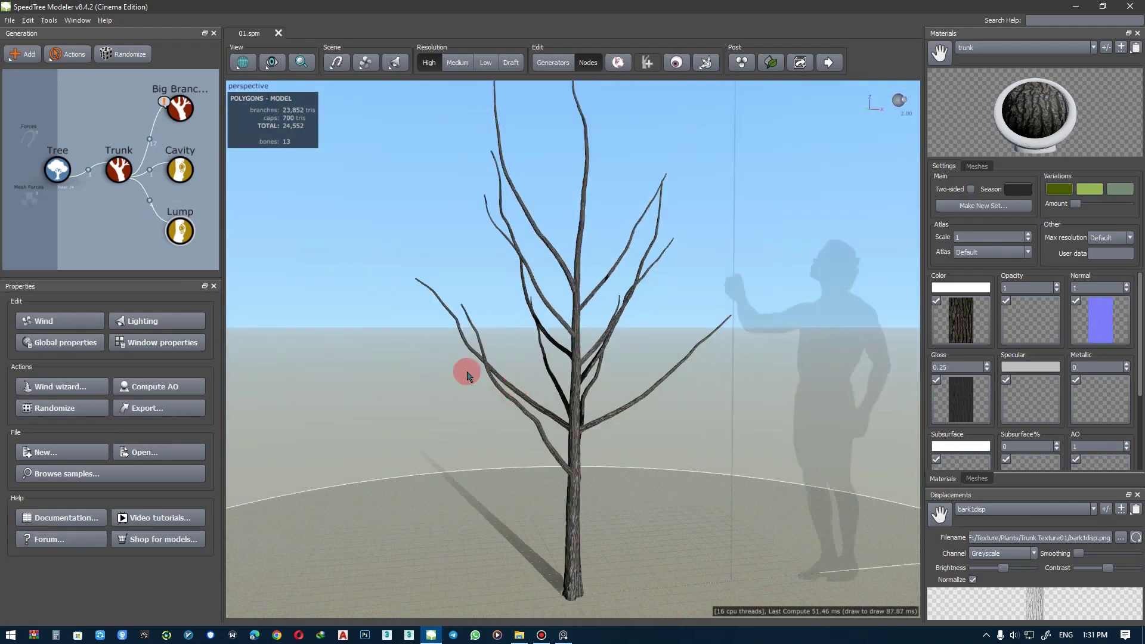
{"action": "key", "text": "space"}
{"action": "mouse_move", "coordinate": [496, 469]}
{"action": "right_mouse_down"}
{"action": "mouse_move", "coordinate": [396, 549]}
{"action": "mouse_move", "coordinate": [409, 358]}
{"action": "mouse_move", "coordinate": [404, 473]}
{"action": "mouse_move", "coordinate": [423, 370]}
{"action": "mouse_move", "coordinate": [435, 414]}
{"action": "mouse_move", "coordinate": [425, 392]}
{"action": "right_mouse_up"}
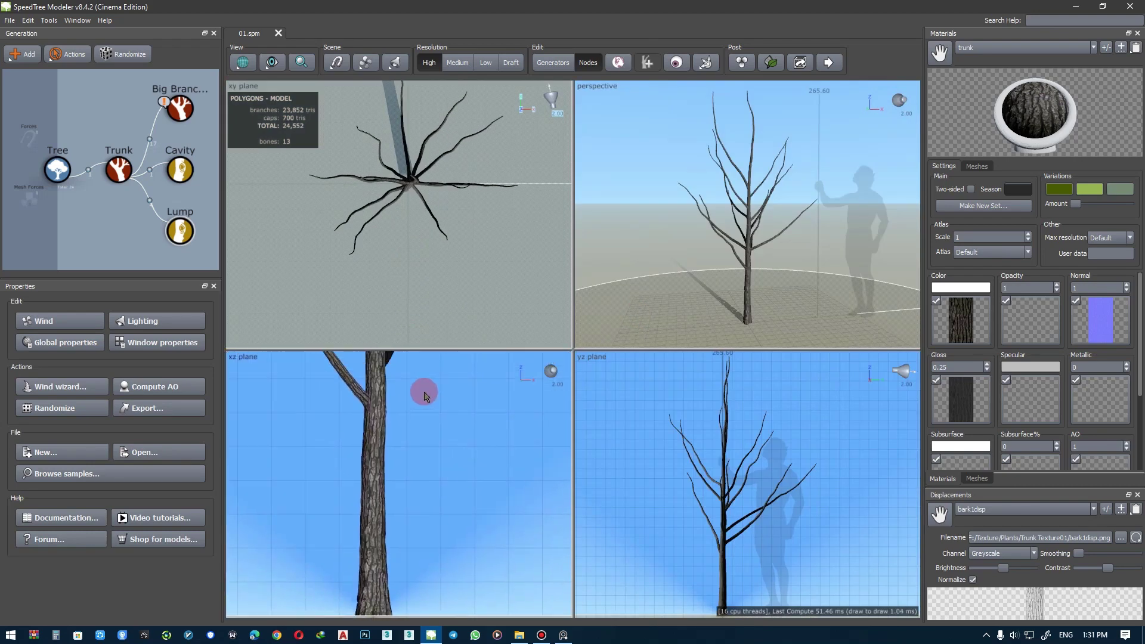
{"action": "right_click_drag", "start_coordinate": [659, 291], "coordinate": [672, 288]}
{"action": "key", "text": "space"}
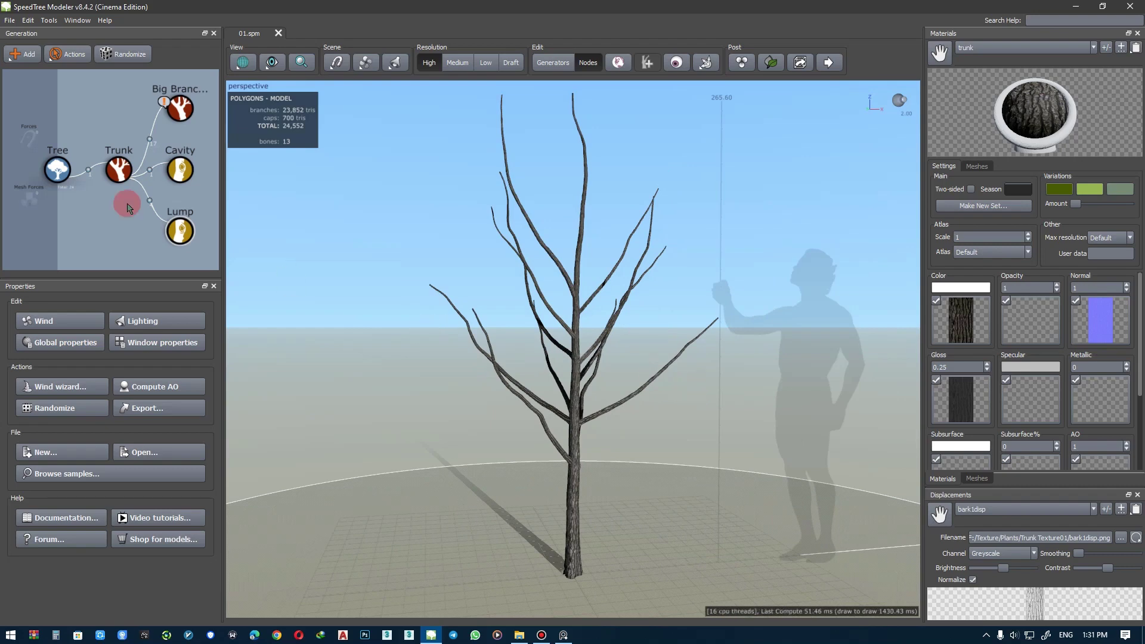
{"action": "left_click", "coordinate": [118, 169]}
- Add a Roots decoration to the trunk and show its Segments settings
{"action": "right_click", "coordinate": [141, 184]}
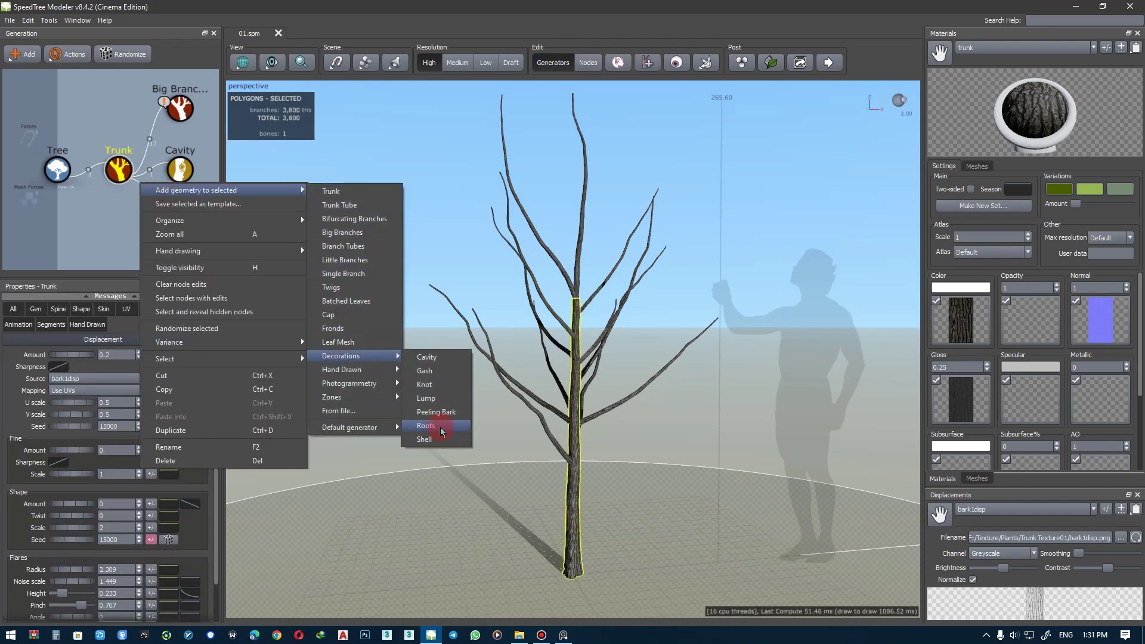
{"action": "left_click", "coordinate": [442, 427]}
{"action": "mouse_move", "coordinate": [542, 333]}
{"action": "right_mouse_down"}
{"action": "mouse_move", "coordinate": [545, 371]}
{"action": "mouse_move", "coordinate": [588, 389]}
{"action": "mouse_move", "coordinate": [511, 358]}
{"action": "right_mouse_up"}
{"action": "left_click", "coordinate": [154, 234]}
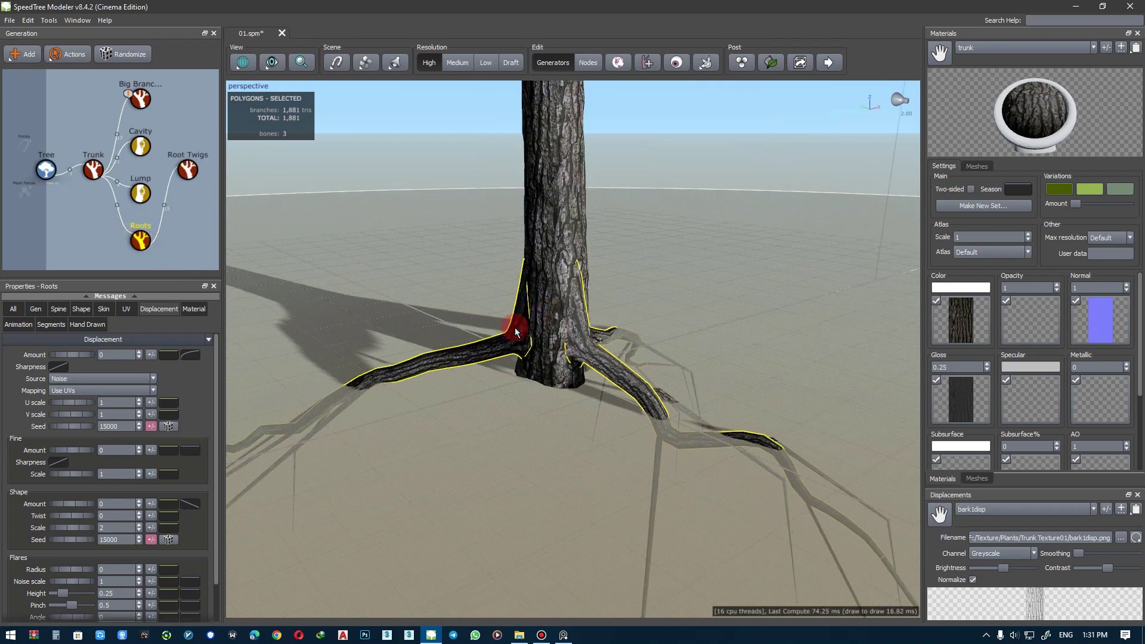
{"action": "left_click_drag", "start_coordinate": [511, 328], "coordinate": [290, 284]}
{"action": "left_click", "coordinate": [51, 324]}
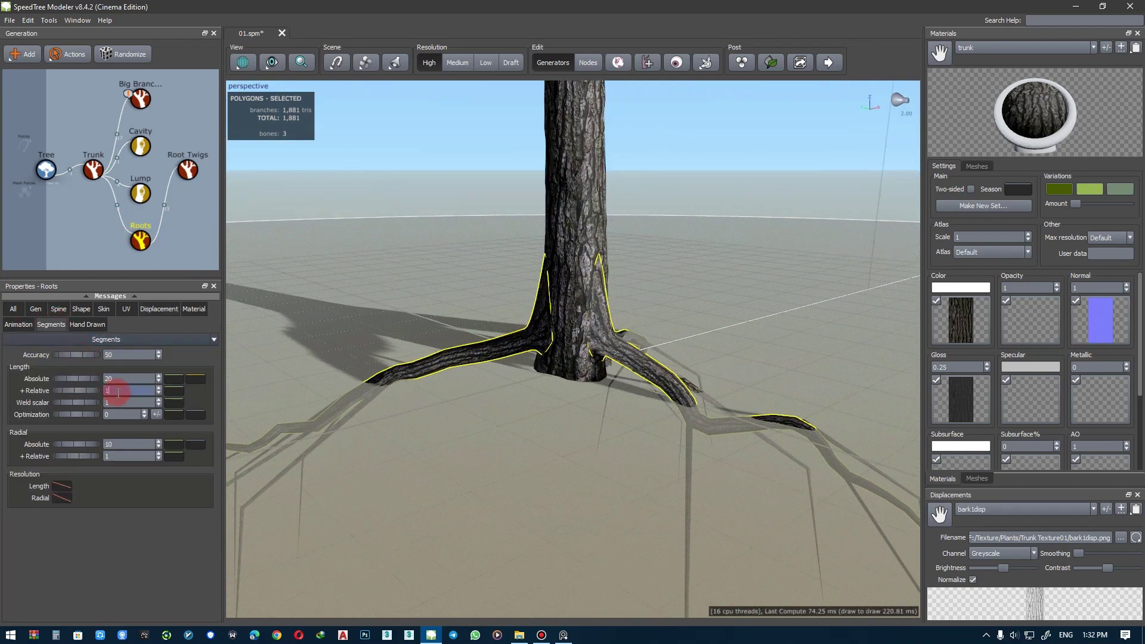
- Edit the roots' segment counts, setting Radial segments to 20
{"action": "type", "text": "0"}
{"action": "key", "text": "Return"}
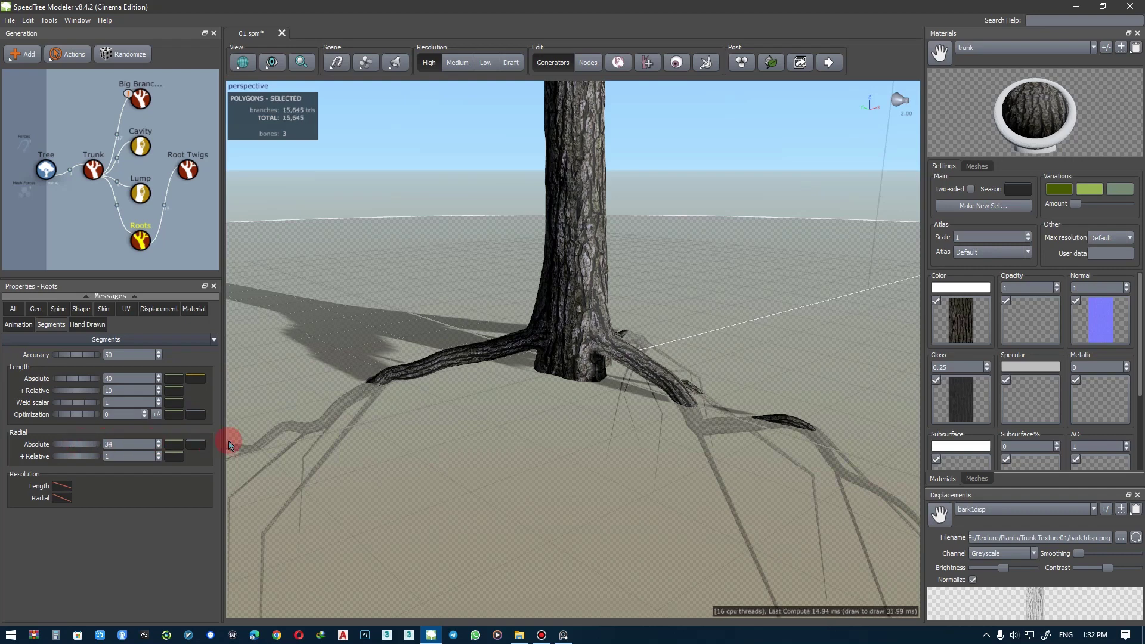
{"action": "left_click_drag", "start_coordinate": [230, 445], "coordinate": [199, 433]}
{"action": "key", "text": "BackSpace"}
{"action": "type", "text": "20"}
{"action": "key", "text": "Return"}
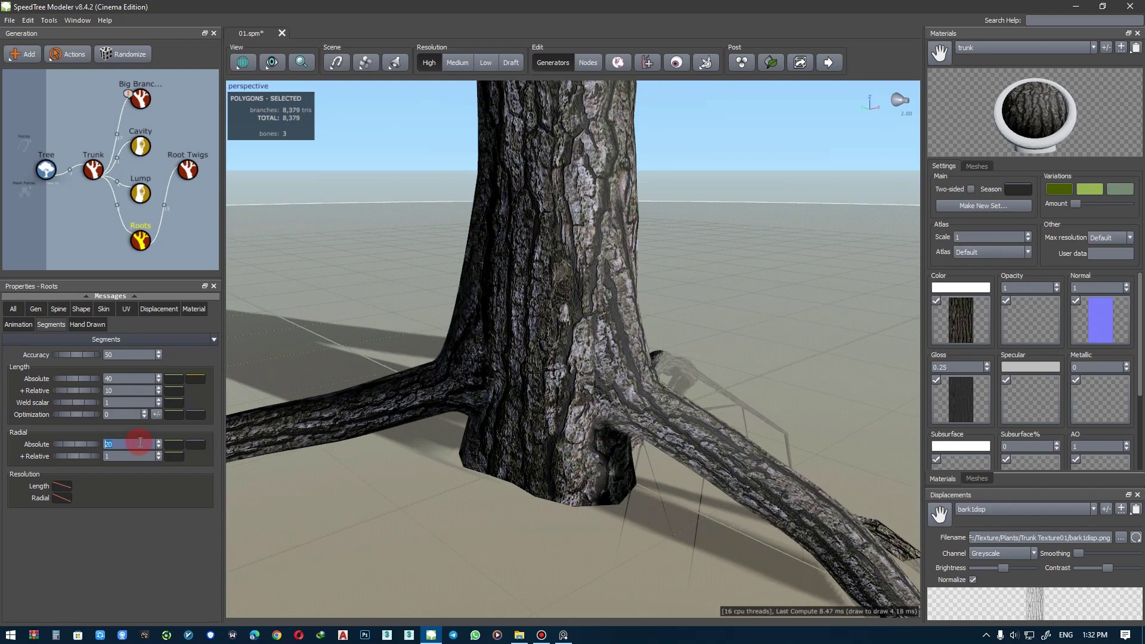
{"action": "left_click_drag", "start_coordinate": [304, 434], "coordinate": [455, 391]}
{"action": "type", "text": "22"}
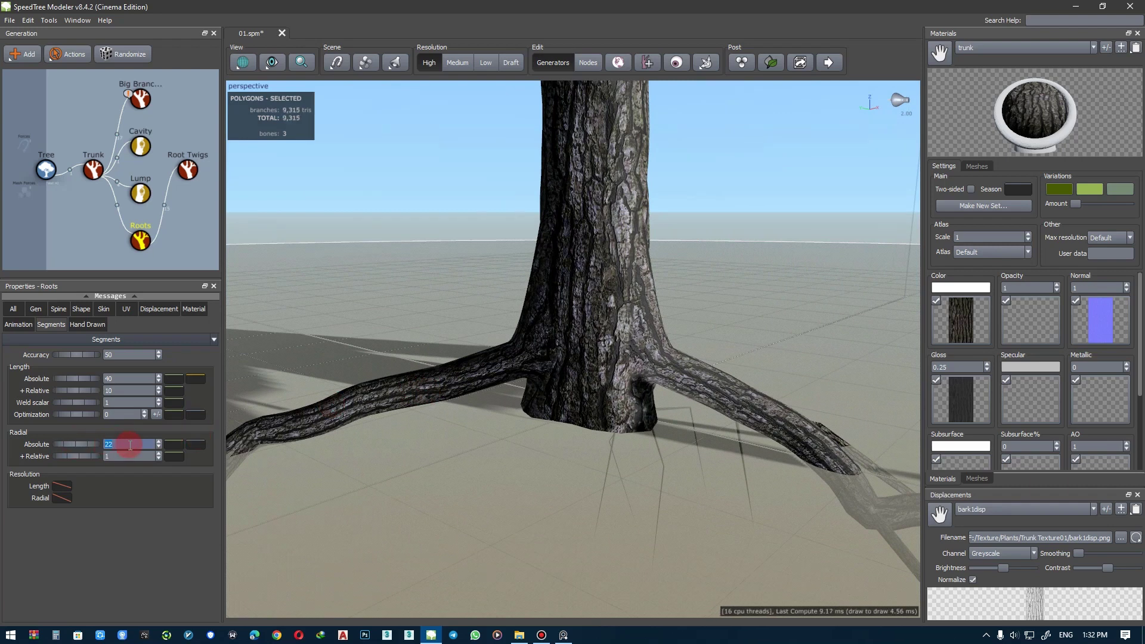
{"action": "type", "text": "15"}
{"action": "key", "text": "Return"}
- Set the roots' +Relative length segments to 20
{"action": "left_click_drag", "start_coordinate": [93, 402], "coordinate": [115, 389]}
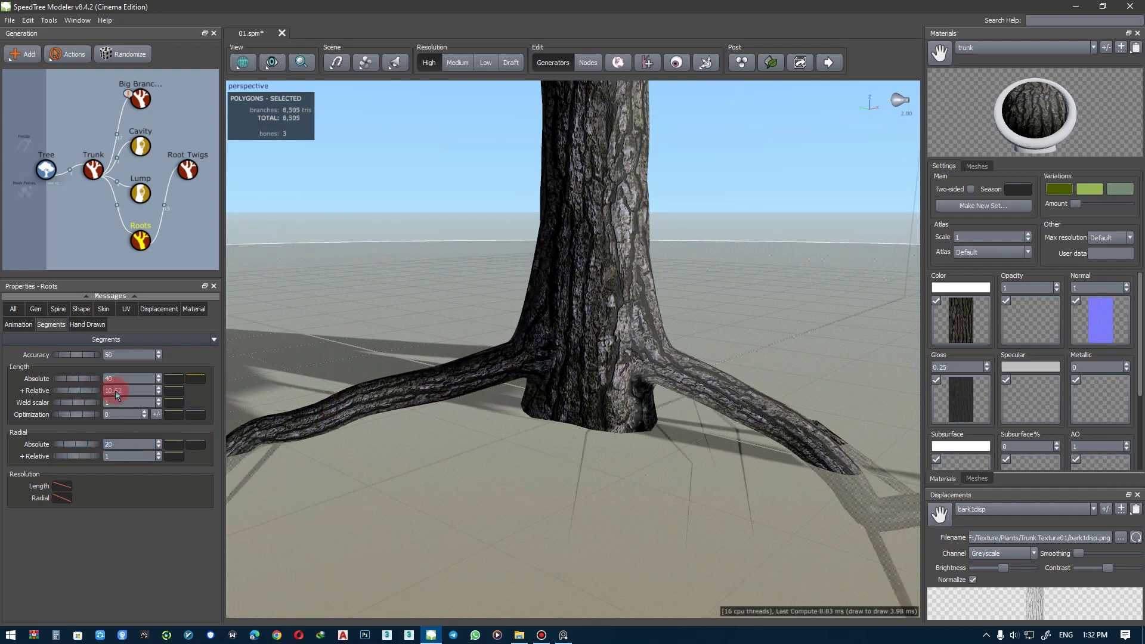
{"action": "left_click_drag", "start_coordinate": [418, 358], "coordinate": [450, 371]}
{"action": "left_click", "coordinate": [60, 396]}
{"action": "type", "text": "20"}
{"action": "key", "text": "Return"}
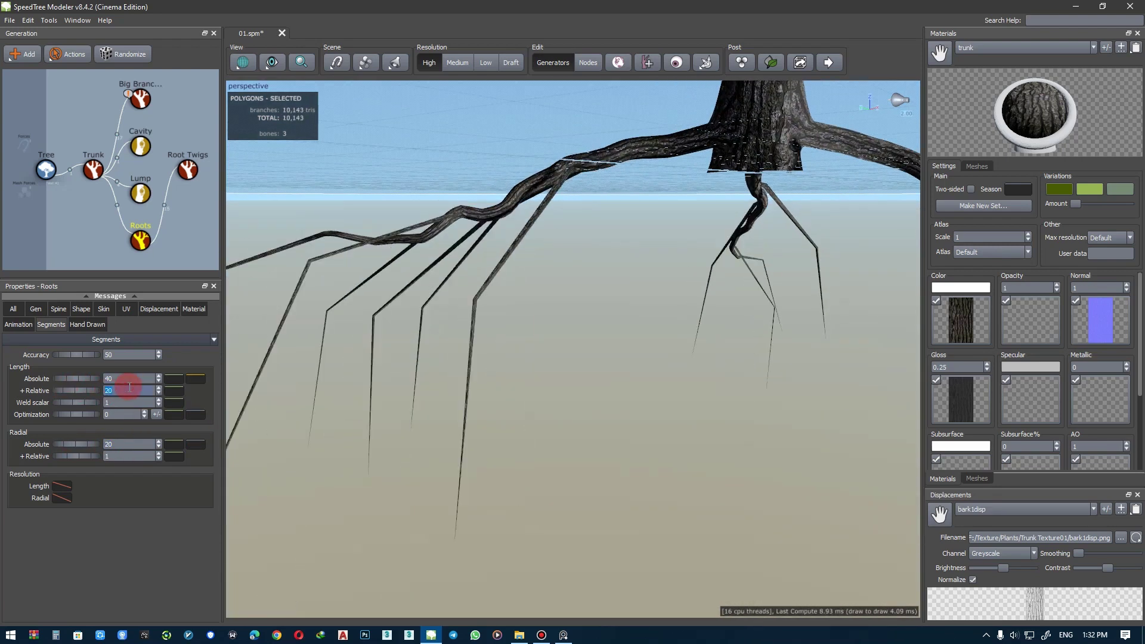
{"action": "left_click_drag", "start_coordinate": [545, 233], "coordinate": [504, 300]}
- Raise the roots' Spine start angle and increase their Skin thickness relative to the trunk
{"action": "left_click", "coordinate": [59, 309]}
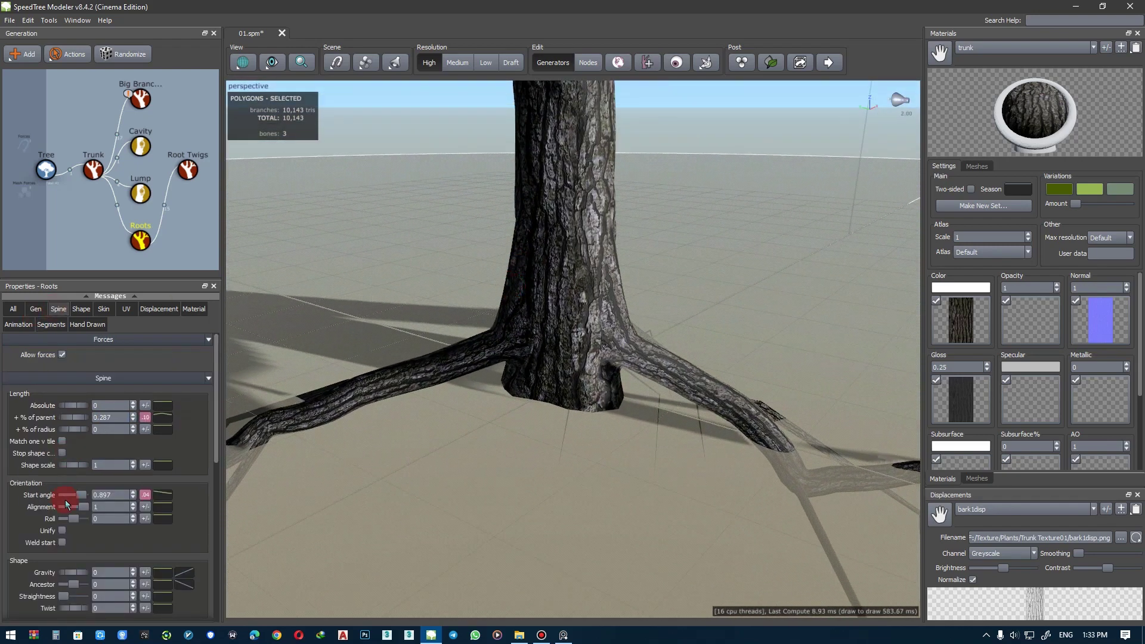
{"action": "left_click_drag", "start_coordinate": [66, 500], "coordinate": [82, 493]}
{"action": "scroll", "coordinate": [499, 415], "scroll_direction": "down", "scroll_amount": 5}
{"action": "left_click", "coordinate": [83, 497]}
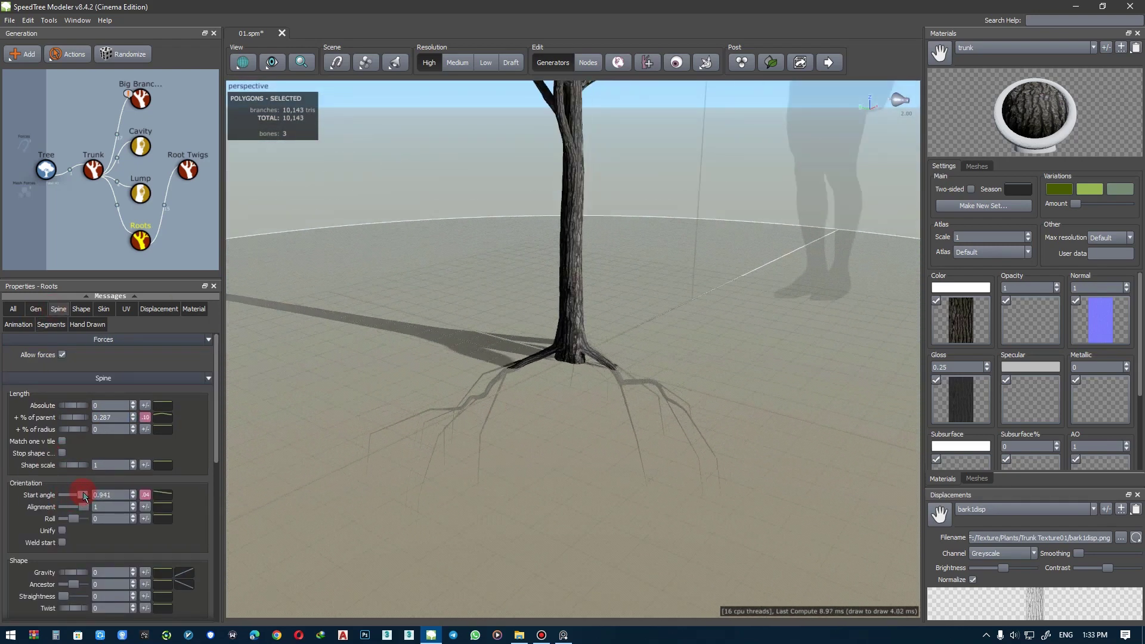
{"action": "left_click", "coordinate": [103, 309]}
{"action": "mouse_move", "coordinate": [86, 404]}
{"action": "left_mouse_down"}
{"action": "mouse_move", "coordinate": [111, 404]}
{"action": "mouse_move", "coordinate": [116, 422]}
{"action": "left_mouse_up"}
- Set the roots' Gen Boundaries so Last is around 0.03 and tweak First
{"action": "left_click", "coordinate": [36, 309]}
{"action": "scroll", "coordinate": [108, 453], "scroll_direction": "down", "scroll_amount": 1}
{"action": "key", "text": "Return"}
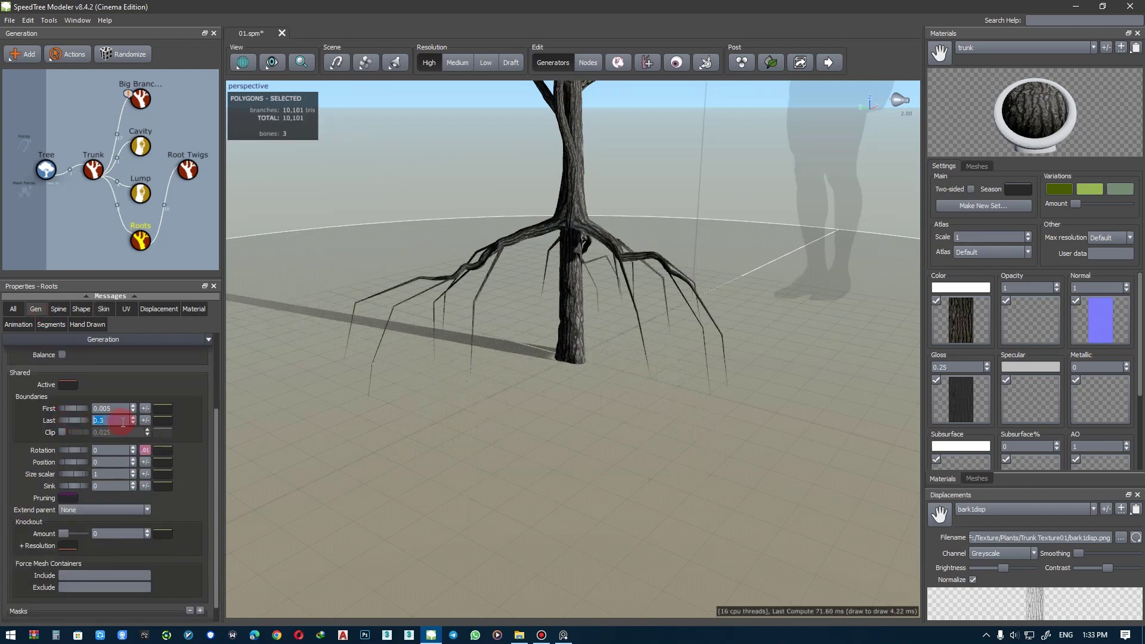
{"action": "key", "text": "Return"}
{"action": "type", "text": "2"}
{"action": "key", "text": "Return"}
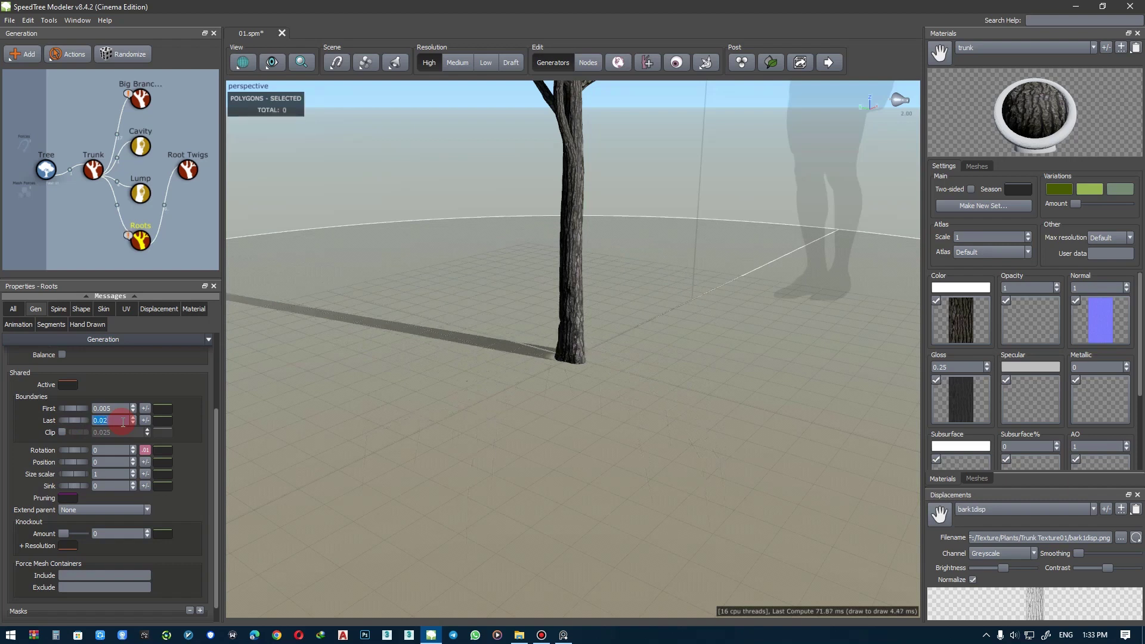
{"action": "scroll", "coordinate": [123, 422], "scroll_direction": "up", "scroll_amount": 1}
{"action": "type", "text": "0.03"}
{"action": "left_click_drag", "start_coordinate": [74, 408], "coordinate": [63, 408]}
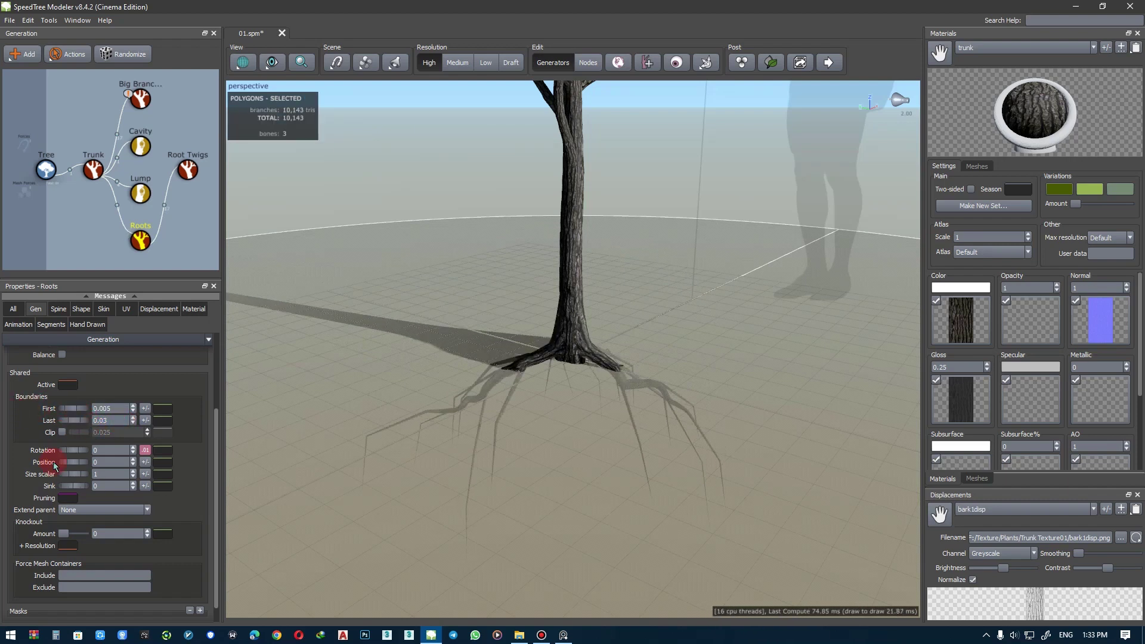
- Select the Root Twigs generator and show its Segments settings
{"action": "left_click", "coordinate": [558, 366]}
{"action": "mouse_move", "coordinate": [557, 365]}
{"action": "left_mouse_down"}
{"action": "mouse_move", "coordinate": [533, 351]}
{"action": "mouse_move", "coordinate": [543, 418]}
{"action": "left_mouse_up"}
{"action": "left_click", "coordinate": [50, 330]}
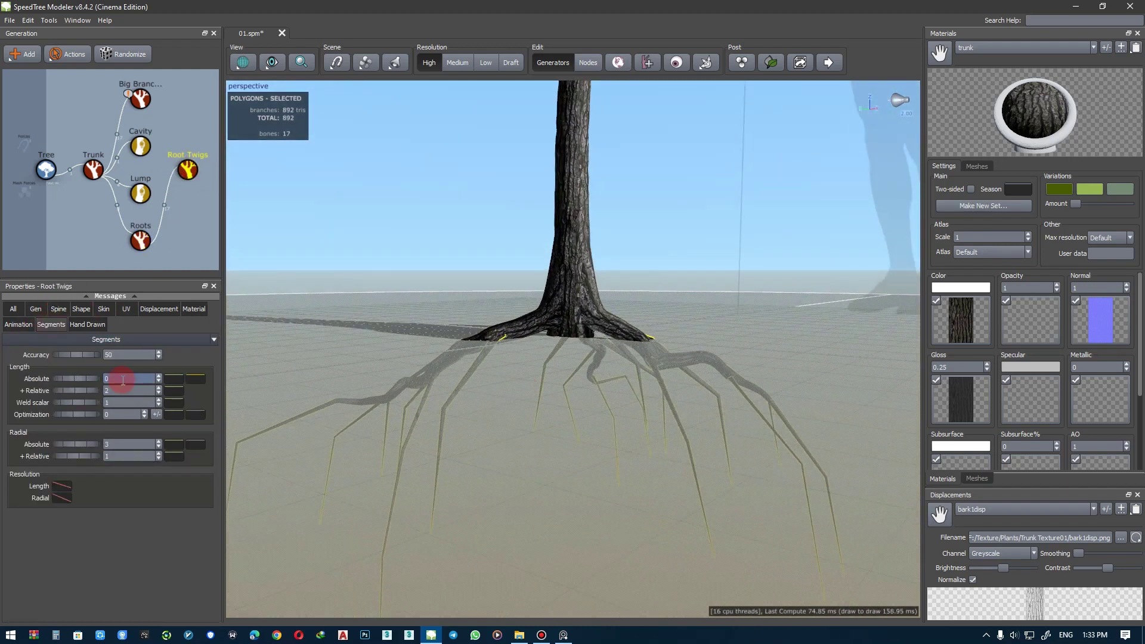
- Give the root twigs 10 length segments, then select the Roots generator
{"action": "type", "text": "10"}
{"action": "key", "text": "Return"}
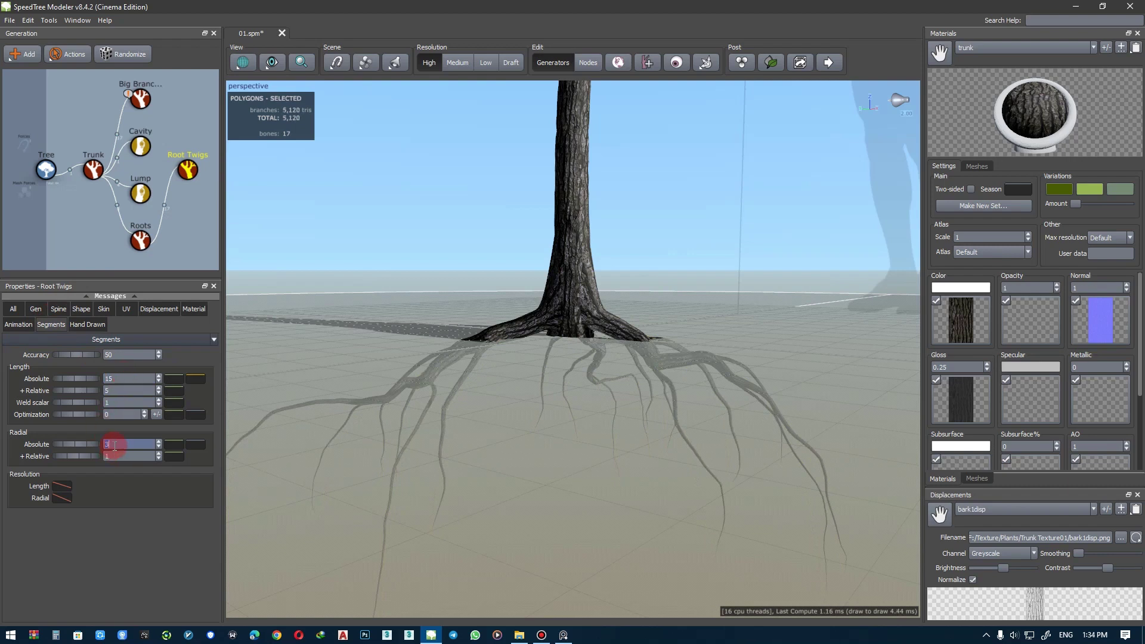
{"action": "left_click", "coordinate": [595, 445]}
{"action": "mouse_move", "coordinate": [486, 435]}
{"action": "left_mouse_down"}
{"action": "mouse_move", "coordinate": [486, 447]}
{"action": "mouse_move", "coordinate": [544, 286]}
{"action": "left_mouse_up"}
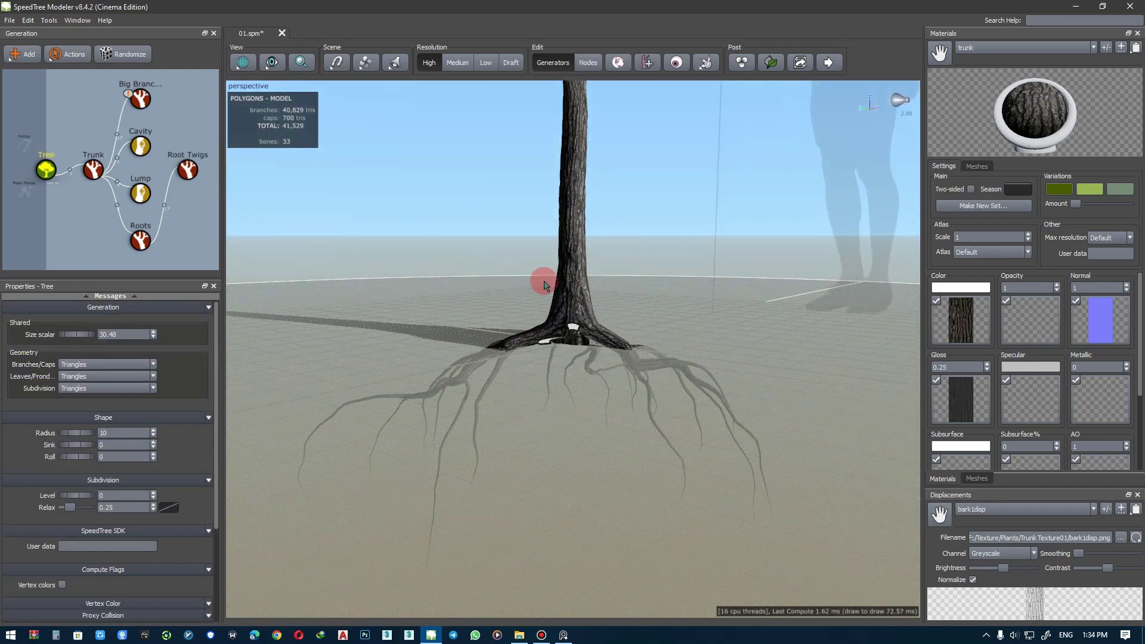
{"action": "left_click", "coordinate": [524, 328]}
{"action": "left_click_drag", "start_coordinate": [524, 334], "coordinate": [522, 358]}
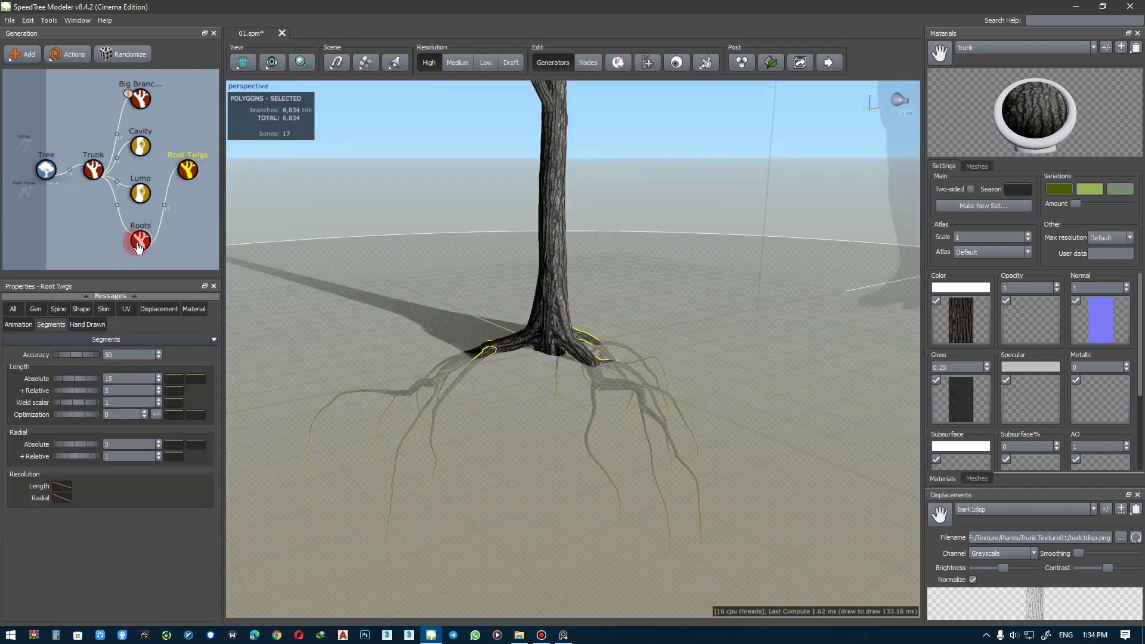
{"action": "left_click", "coordinate": [37, 309]}
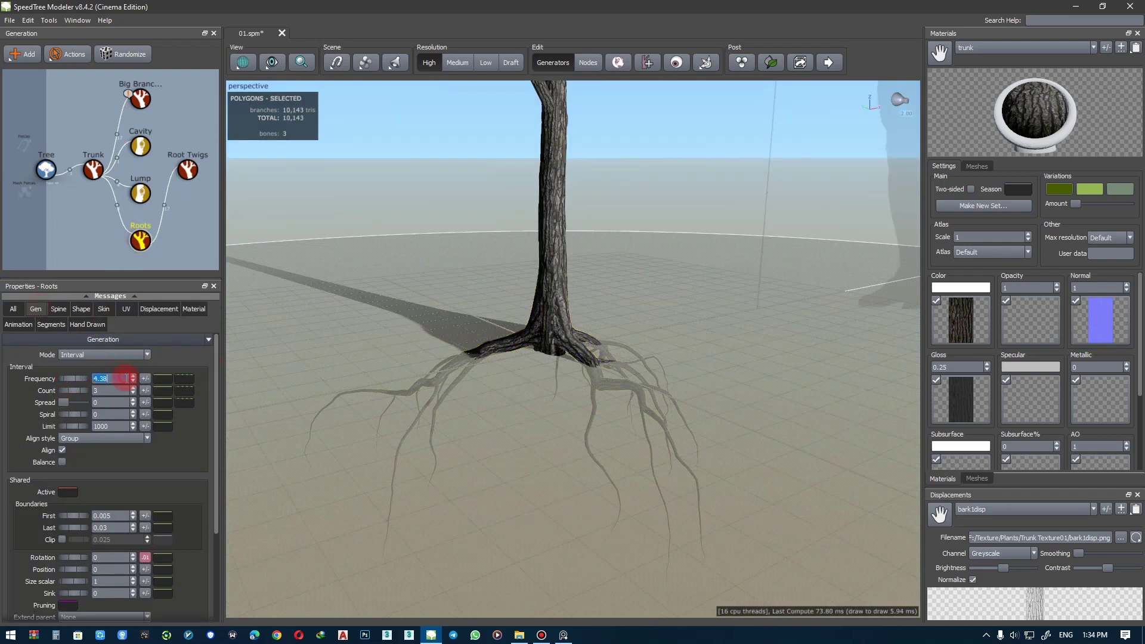
- Raise the roots' Count, trying 5 then 6, and check it in four-view
{"action": "left_click_drag", "start_coordinate": [537, 358], "coordinate": [540, 332]}
{"action": "double_click", "coordinate": [115, 391]}
{"action": "type", "text": "5"}
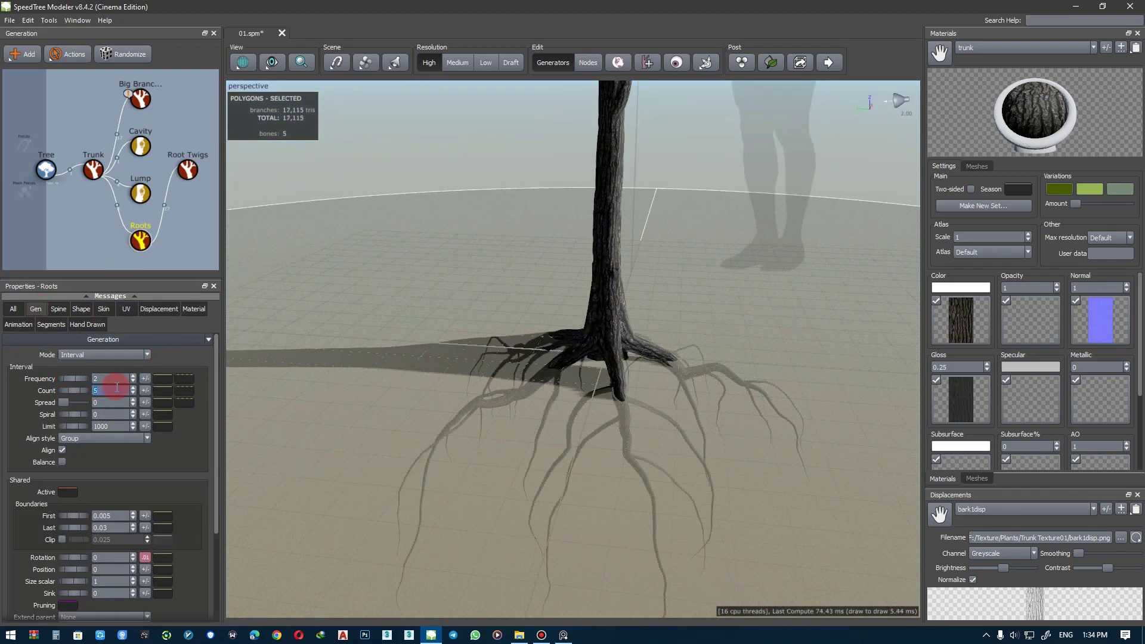
{"action": "mouse_move", "coordinate": [538, 256]}
{"action": "left_mouse_down"}
{"action": "mouse_move", "coordinate": [539, 237]}
{"action": "mouse_move", "coordinate": [466, 320]}
{"action": "mouse_move", "coordinate": [593, 286]}
{"action": "mouse_move", "coordinate": [603, 360]}
{"action": "mouse_move", "coordinate": [560, 322]}
{"action": "mouse_move", "coordinate": [563, 636]}
{"action": "left_mouse_up"}
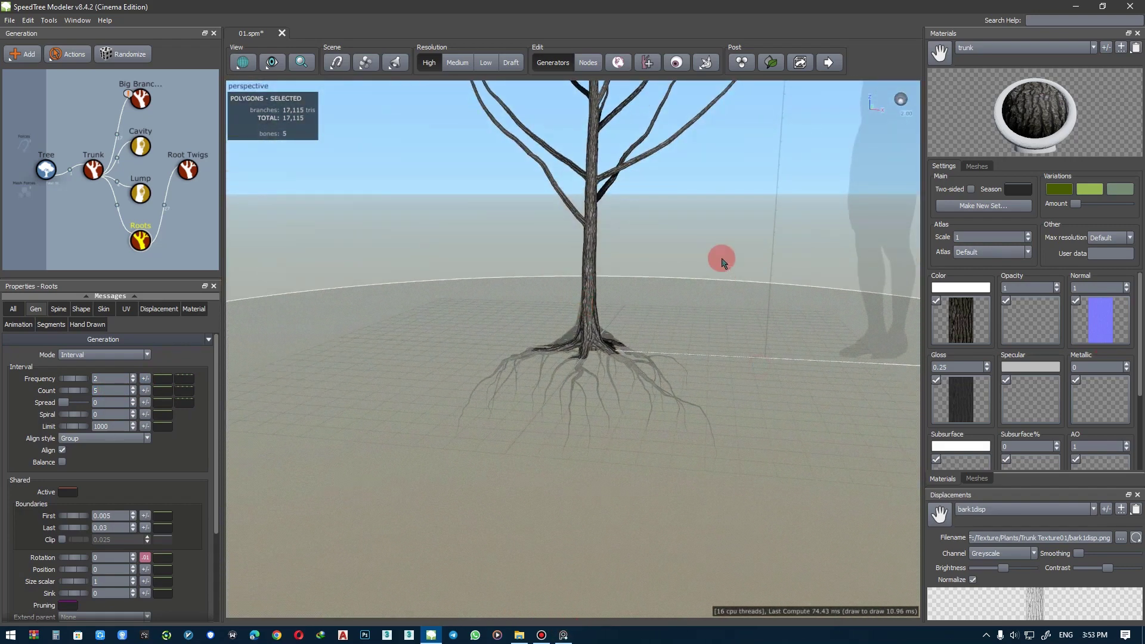
{"action": "mouse_move", "coordinate": [722, 263]}
{"action": "left_mouse_down"}
{"action": "mouse_move", "coordinate": [724, 286]}
{"action": "mouse_move", "coordinate": [618, 353]}
{"action": "mouse_move", "coordinate": [615, 325]}
{"action": "left_mouse_up"}
{"action": "left_click", "coordinate": [147, 242]}
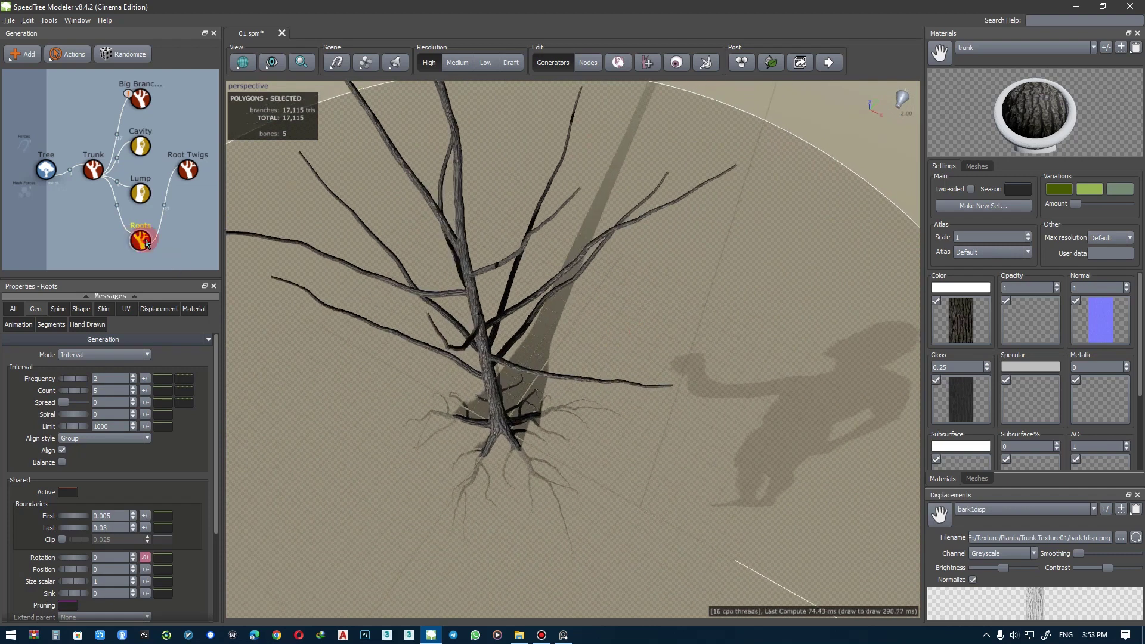
{"action": "type", "text": "4"}
{"action": "left_click", "coordinate": [422, 427]}
{"action": "left_click", "coordinate": [107, 389]}
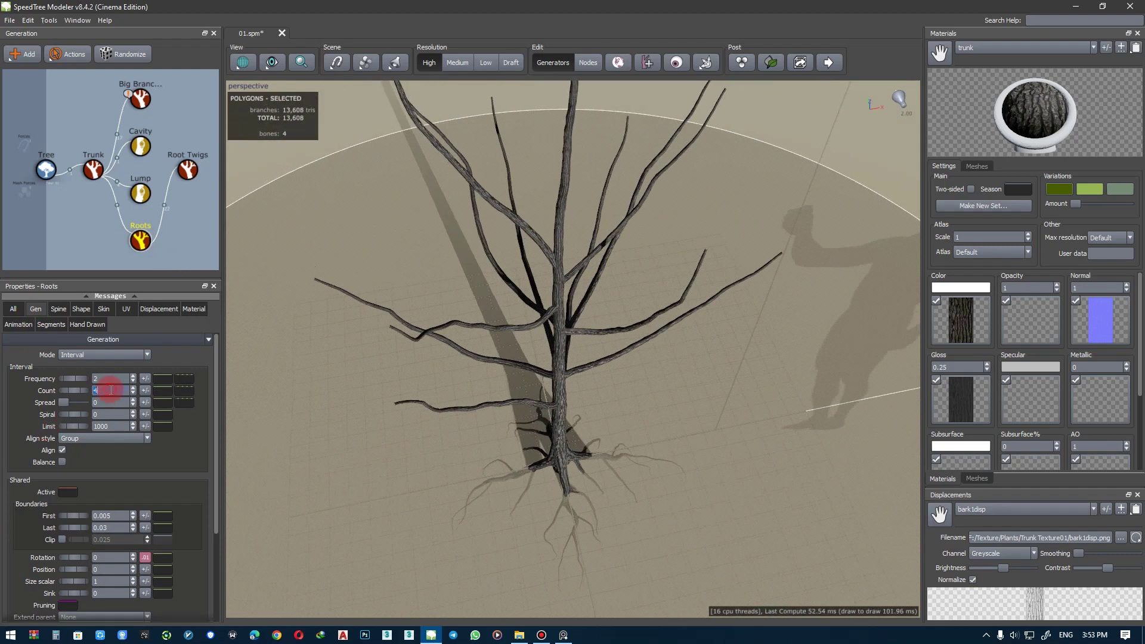
{"action": "type", "text": "6"}
{"action": "key", "text": "space"}
- Return to single perspective and settle the root Count at 5
{"action": "left_click", "coordinate": [548, 399]}
{"action": "scroll", "coordinate": [455, 442], "scroll_direction": "down", "scroll_amount": 5}
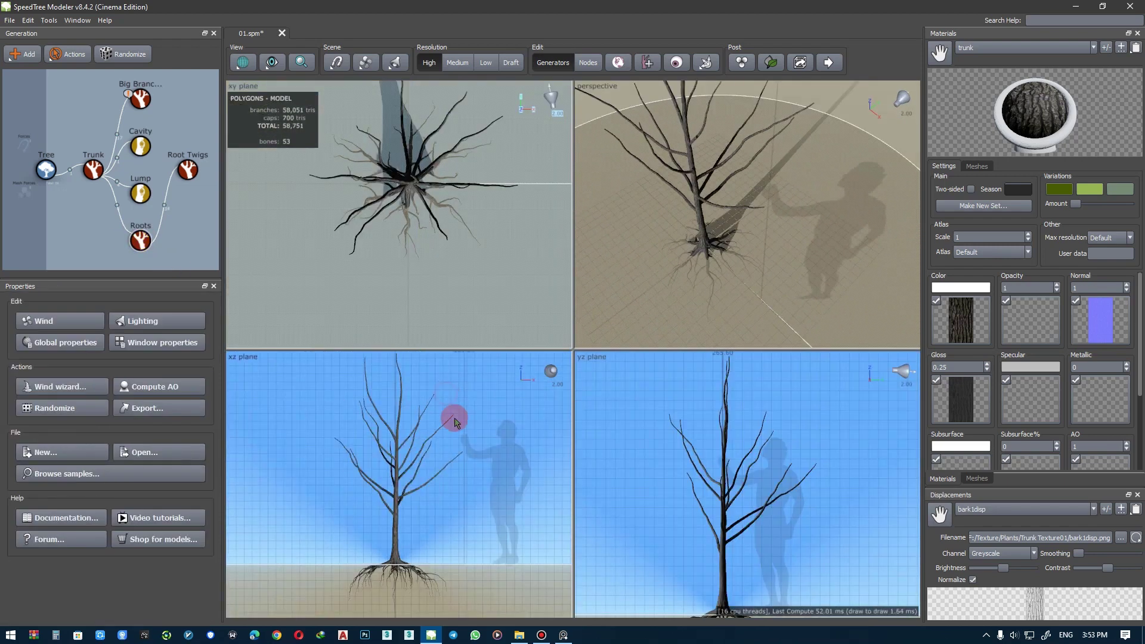
{"action": "scroll", "coordinate": [644, 491], "scroll_direction": "down", "scroll_amount": 2}
{"action": "key", "text": "space"}
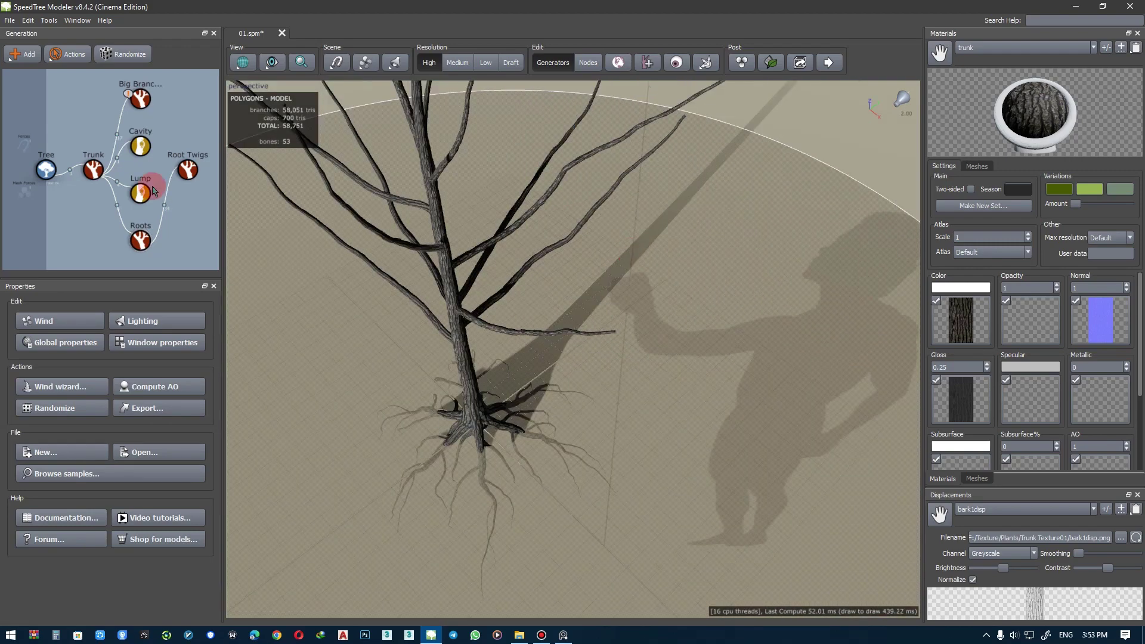
{"action": "left_click", "coordinate": [417, 376]}
{"action": "mouse_move", "coordinate": [417, 376]}
{"action": "left_mouse_down"}
{"action": "mouse_move", "coordinate": [483, 332]}
{"action": "mouse_move", "coordinate": [458, 292]}
{"action": "mouse_move", "coordinate": [460, 333]}
{"action": "left_mouse_up"}
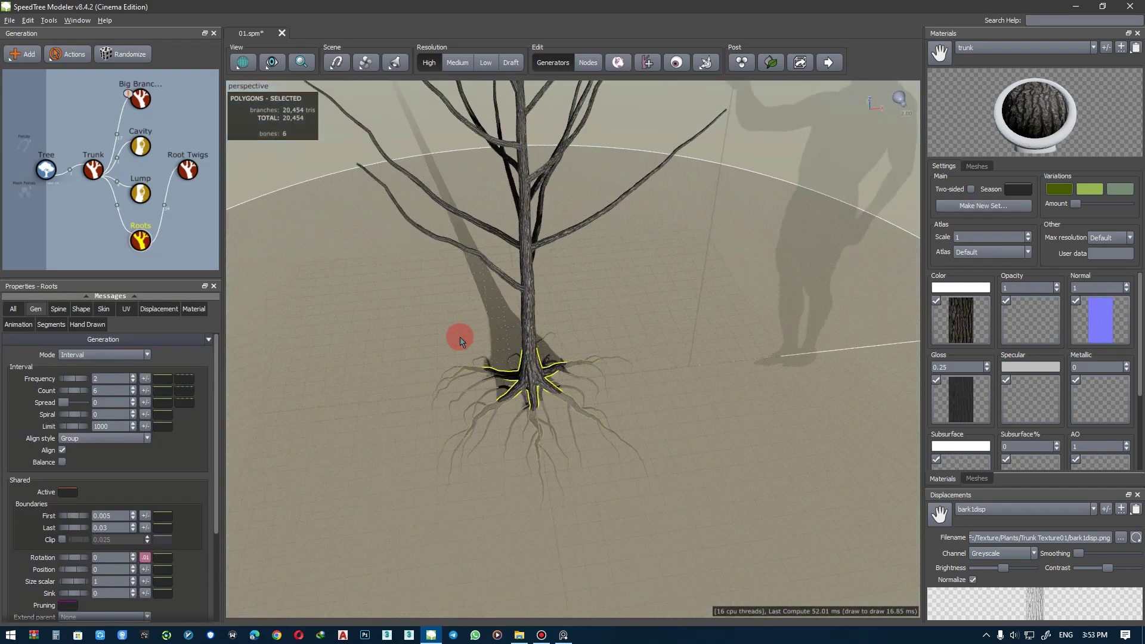
{"action": "scroll", "coordinate": [481, 388], "scroll_direction": "up", "scroll_amount": 3}
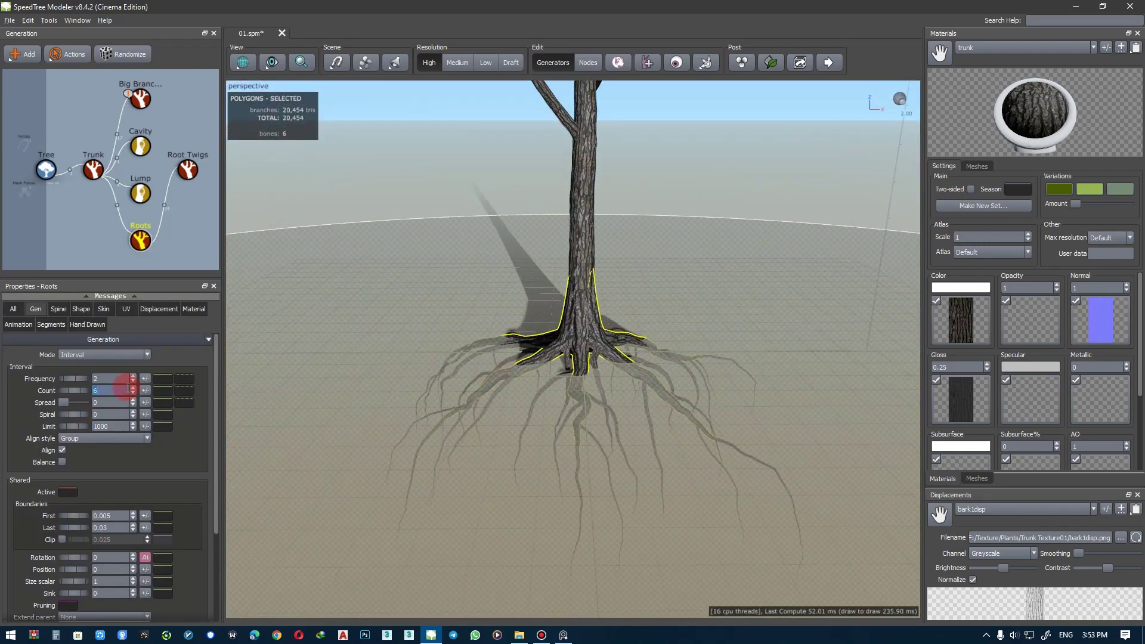
{"action": "left_click", "coordinate": [132, 393]}
{"action": "left_click", "coordinate": [588, 389]}
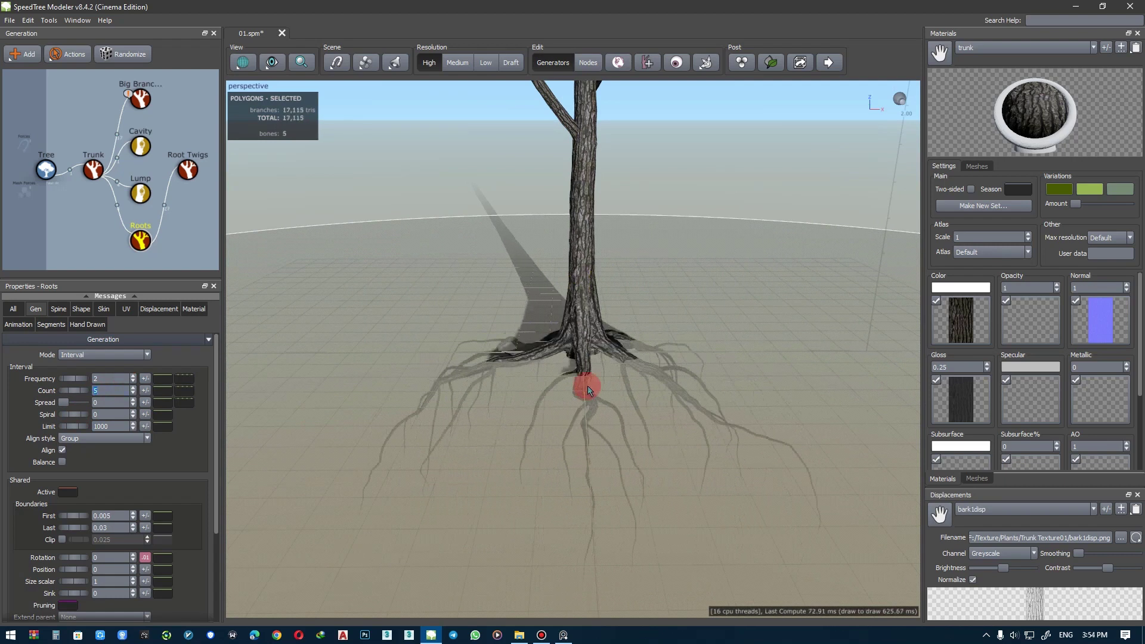
{"action": "mouse_move", "coordinate": [588, 389]}
{"action": "left_mouse_down"}
{"action": "mouse_move", "coordinate": [511, 409]}
{"action": "mouse_move", "coordinate": [659, 403]}
{"action": "mouse_move", "coordinate": [609, 395]}
{"action": "left_mouse_up"}
- Select individual roots at the trunk base and rotate them by hand
{"action": "left_click", "coordinate": [532, 417]}
{"action": "left_click", "coordinate": [525, 389]}
{"action": "scroll", "coordinate": [656, 406], "scroll_direction": "up", "scroll_amount": 3}
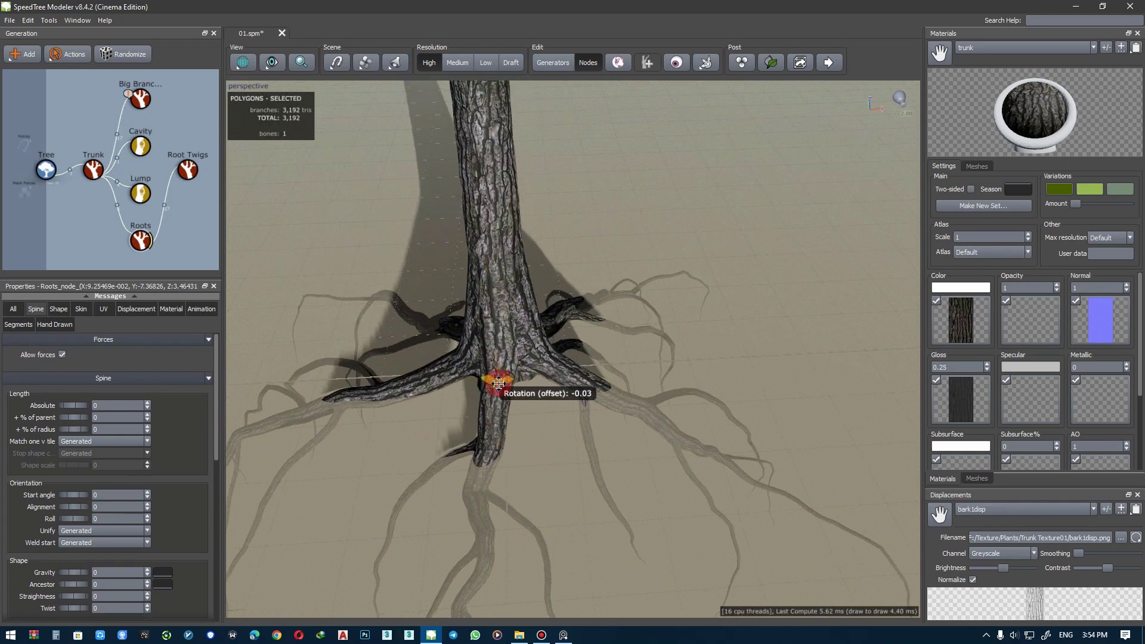
{"action": "mouse_move", "coordinate": [439, 358]}
{"action": "left_mouse_down"}
{"action": "mouse_move", "coordinate": [512, 375]}
{"action": "mouse_move", "coordinate": [601, 362]}
{"action": "mouse_move", "coordinate": [696, 416]}
{"action": "mouse_move", "coordinate": [657, 428]}
{"action": "mouse_move", "coordinate": [619, 410]}
{"action": "mouse_move", "coordinate": [863, 447]}
{"action": "mouse_move", "coordinate": [603, 305]}
{"action": "mouse_move", "coordinate": [639, 340]}
{"action": "mouse_move", "coordinate": [456, 384]}
{"action": "mouse_move", "coordinate": [540, 412]}
{"action": "mouse_move", "coordinate": [563, 358]}
{"action": "mouse_move", "coordinate": [549, 349]}
{"action": "left_mouse_up"}
{"action": "left_click", "coordinate": [693, 360]}
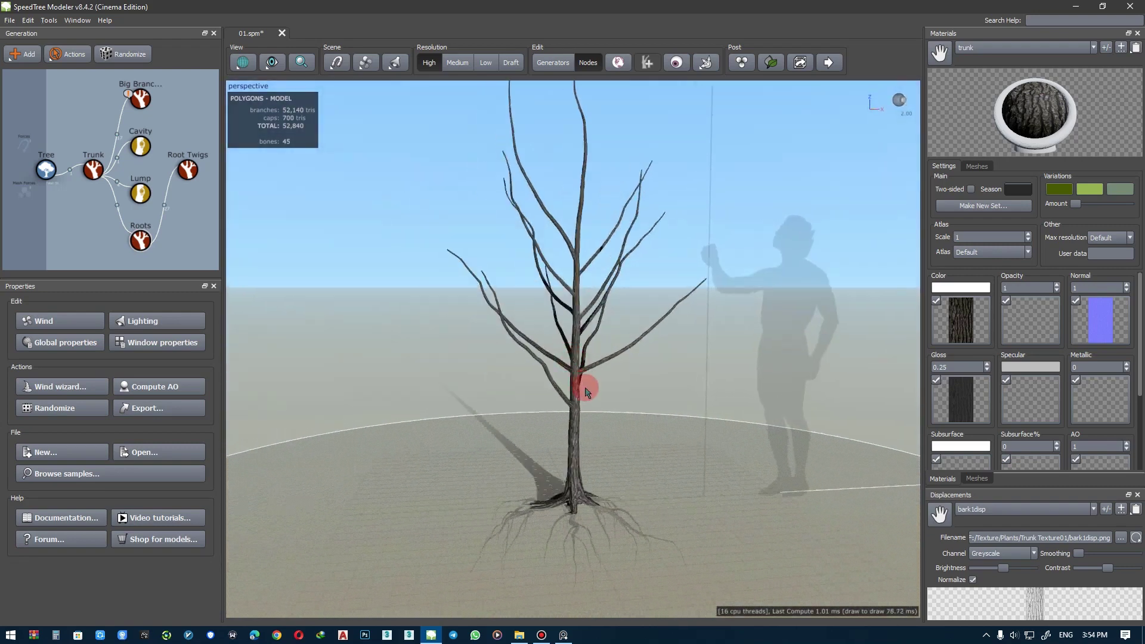
- Review the whole tree in four-view, then return to single perspective
{"action": "key", "text": "space"}
{"action": "left_click_drag", "start_coordinate": [346, 270], "coordinate": [393, 258]}
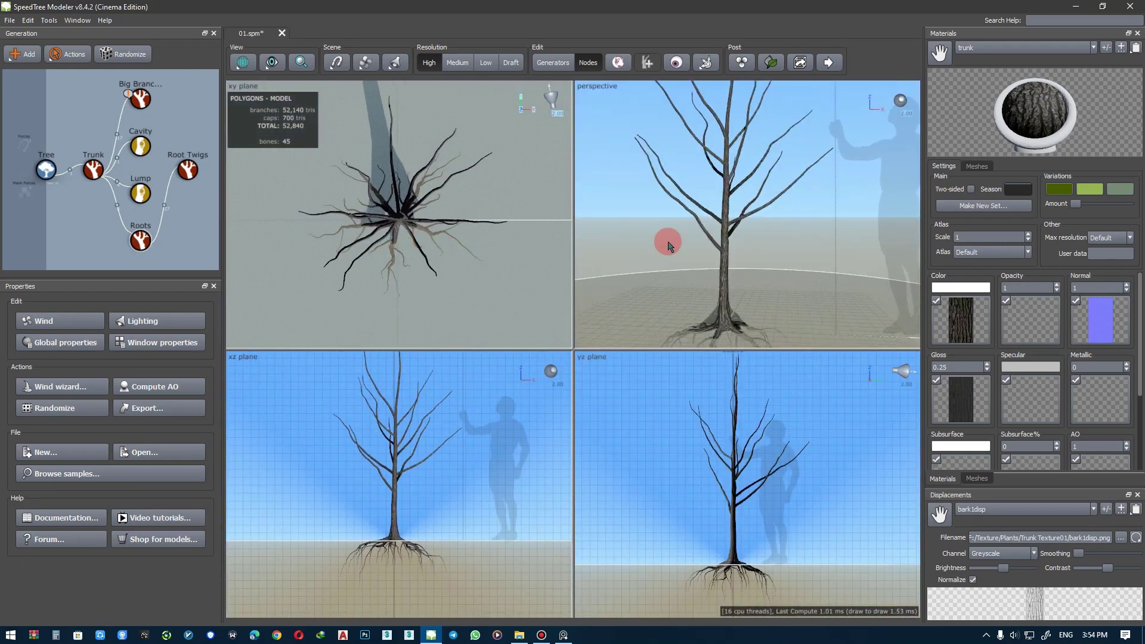
{"action": "key", "text": "space"}
{"action": "key", "text": "space"}
{"action": "key", "text": "space"}
{"action": "left_click_drag", "start_coordinate": [699, 236], "coordinate": [180, 181]}
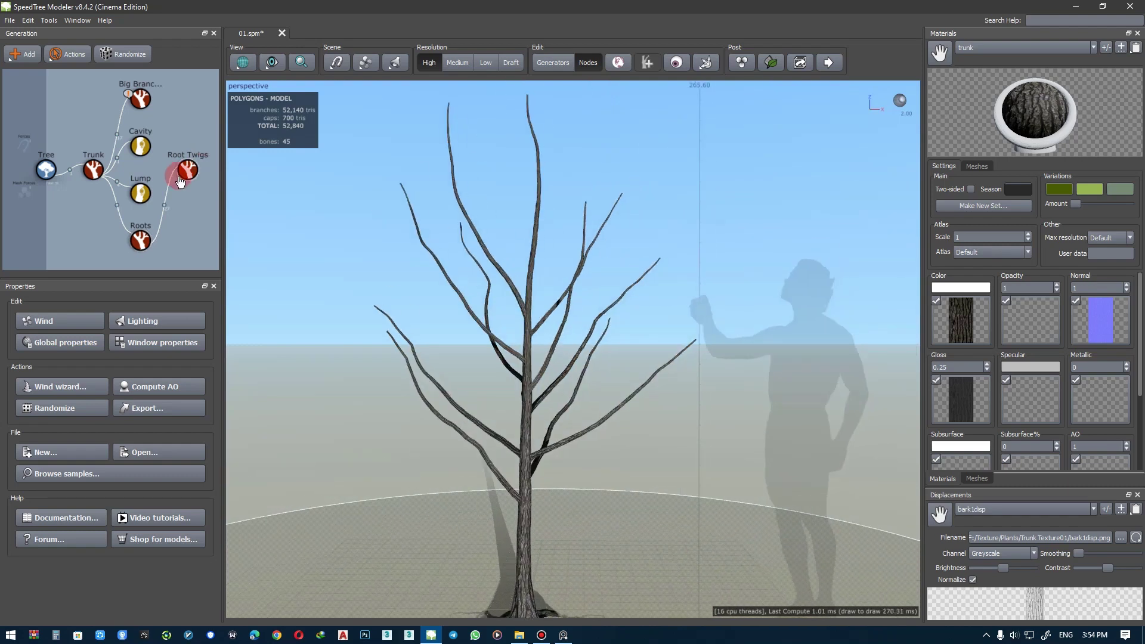
- Add another Big Branches generator that can extend from any parent
{"action": "left_click", "coordinate": [137, 100]}
{"action": "right_click", "coordinate": [316, 170]}
{"action": "left_click", "coordinate": [358, 158]}
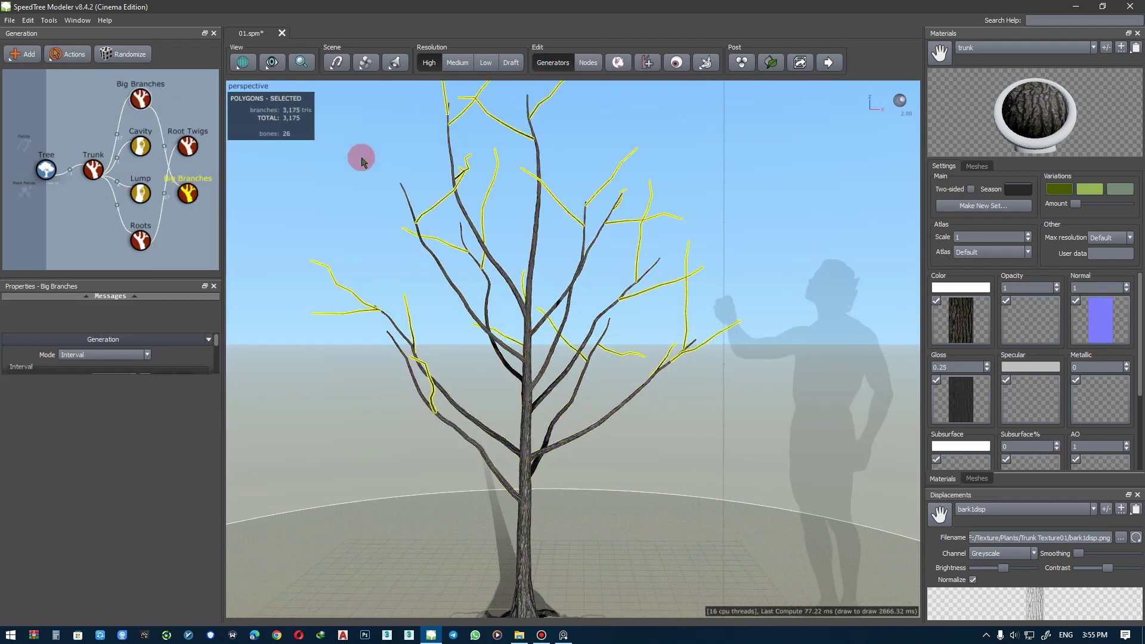
{"action": "left_click_drag", "start_coordinate": [504, 316], "coordinate": [280, 320]}
{"action": "left_click", "coordinate": [104, 617]}
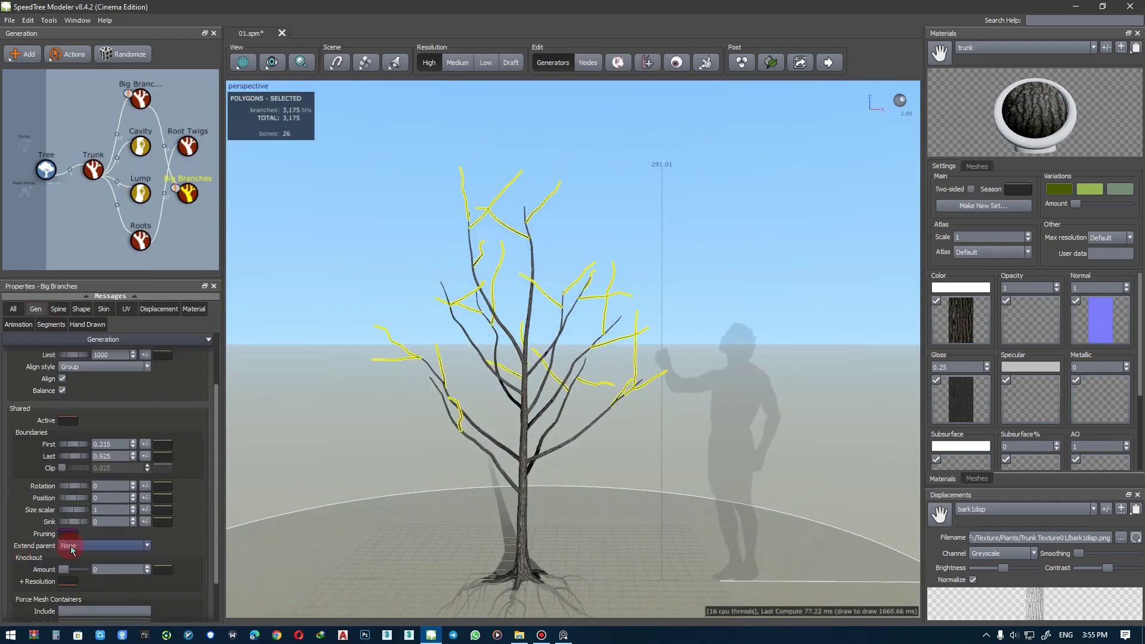
{"action": "left_click", "coordinate": [69, 542]}
- Set the Big Branches First boundary to 0.5
{"action": "scroll", "coordinate": [102, 374], "scroll_direction": "up", "scroll_amount": 1}
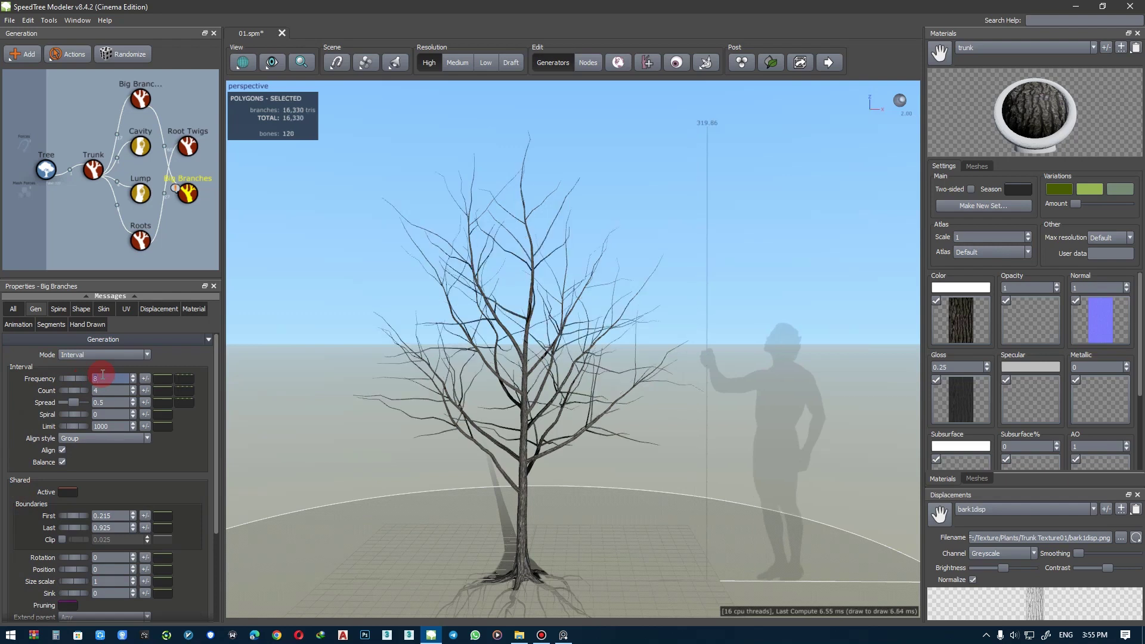
{"action": "scroll", "coordinate": [103, 374], "scroll_direction": "up", "scroll_amount": 2}
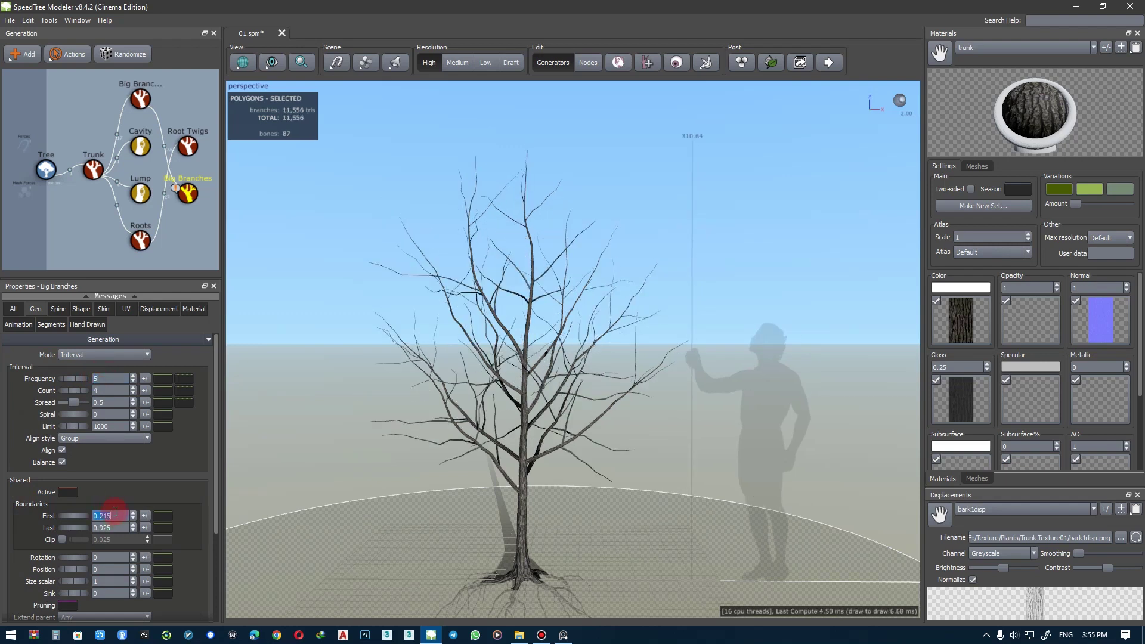
{"action": "type", "text": "0.5"}
{"action": "key", "text": "Return"}
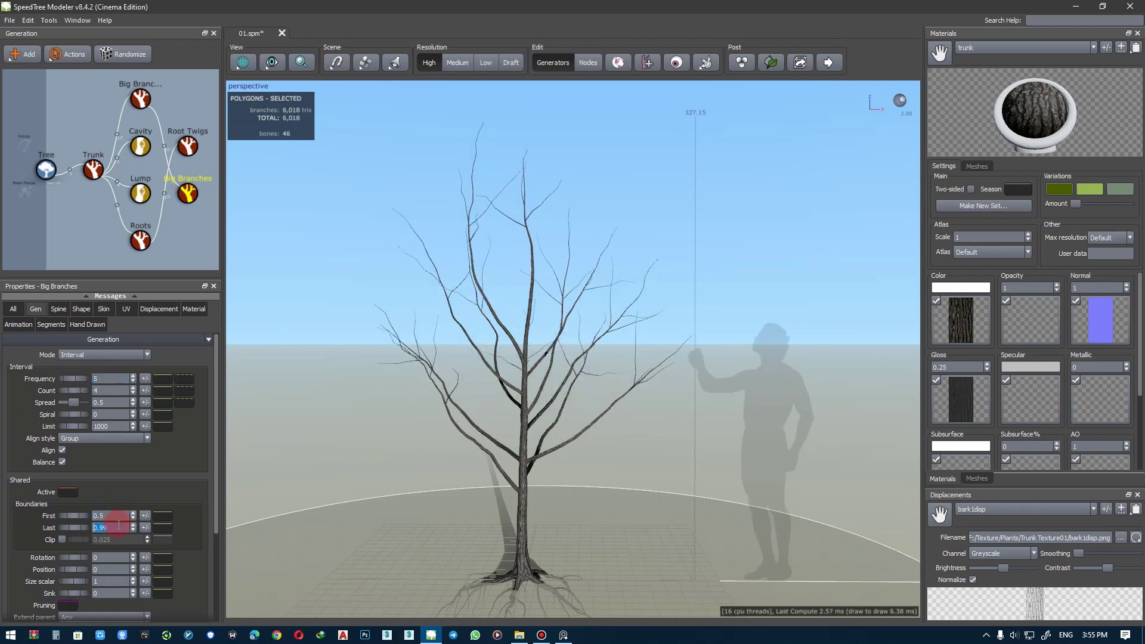
- Set branch length to 0.3 of parent with reduced random variance
{"action": "scroll", "coordinate": [103, 377], "scroll_direction": "up", "scroll_amount": 3}
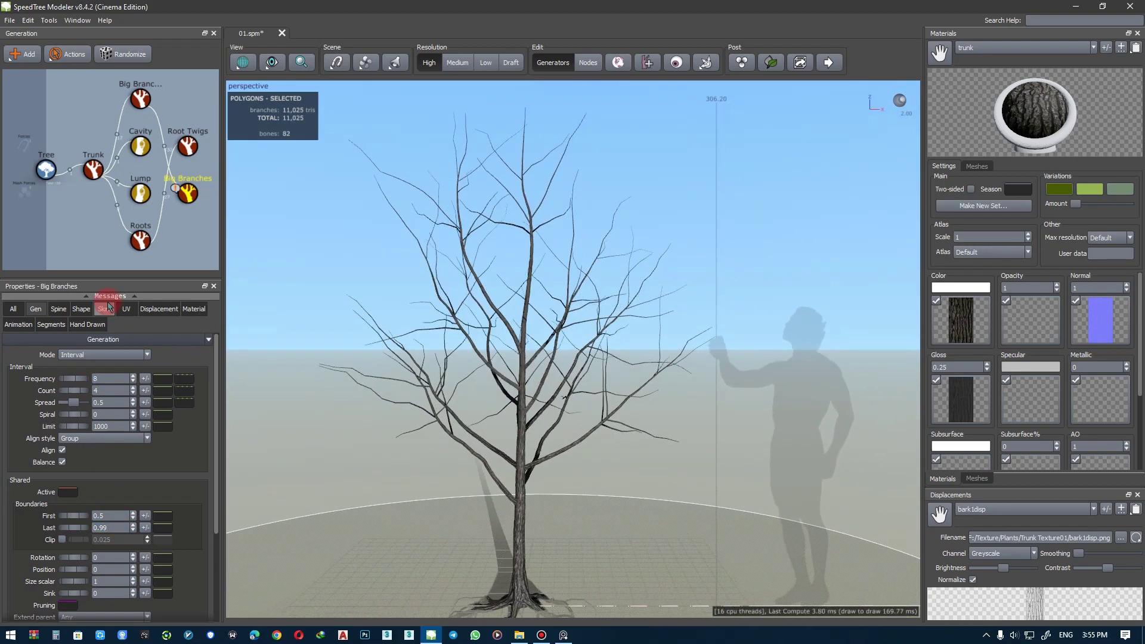
{"action": "left_click", "coordinate": [113, 478]}
{"action": "key", "text": "Return"}
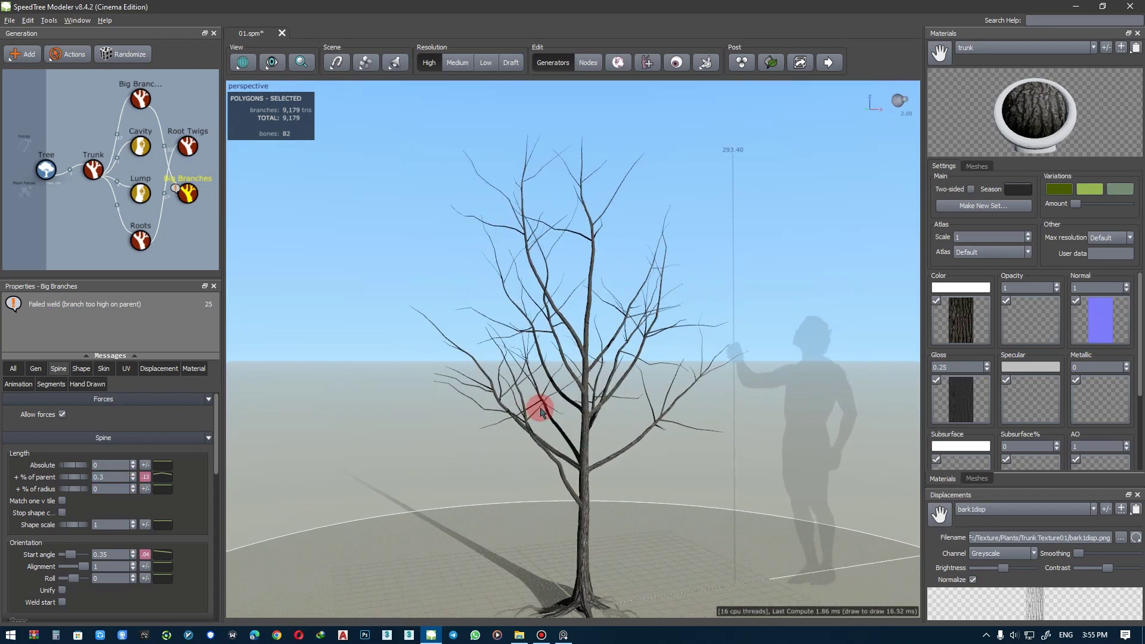
{"action": "left_click", "coordinate": [165, 472]}
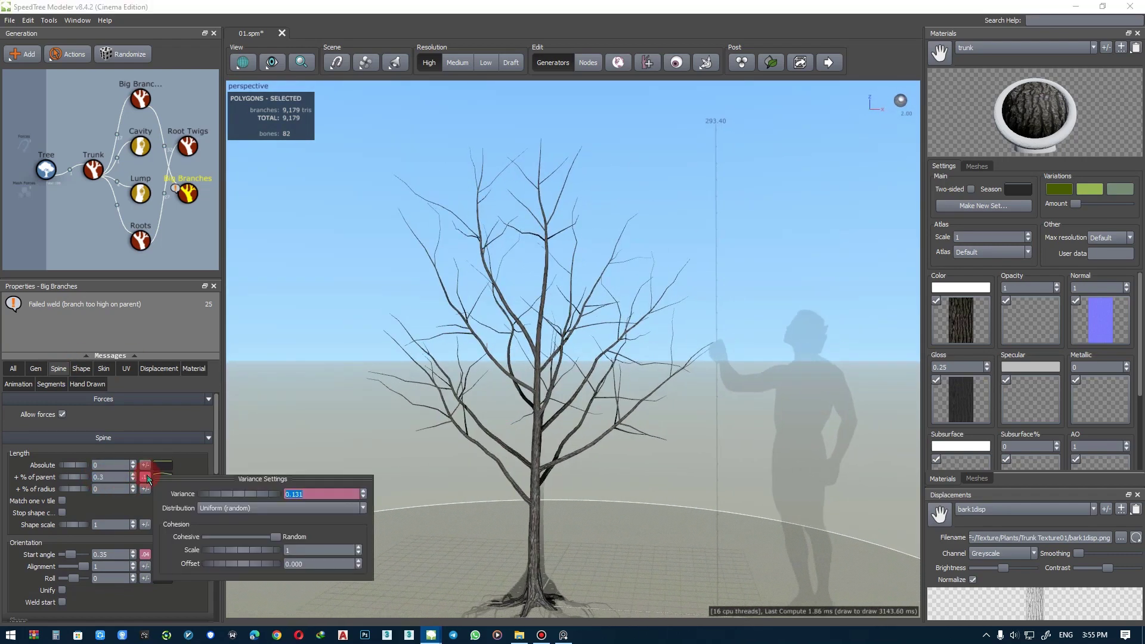
- Adjust the Big Branches' radius relative to their parent
{"action": "left_click", "coordinate": [100, 376]}
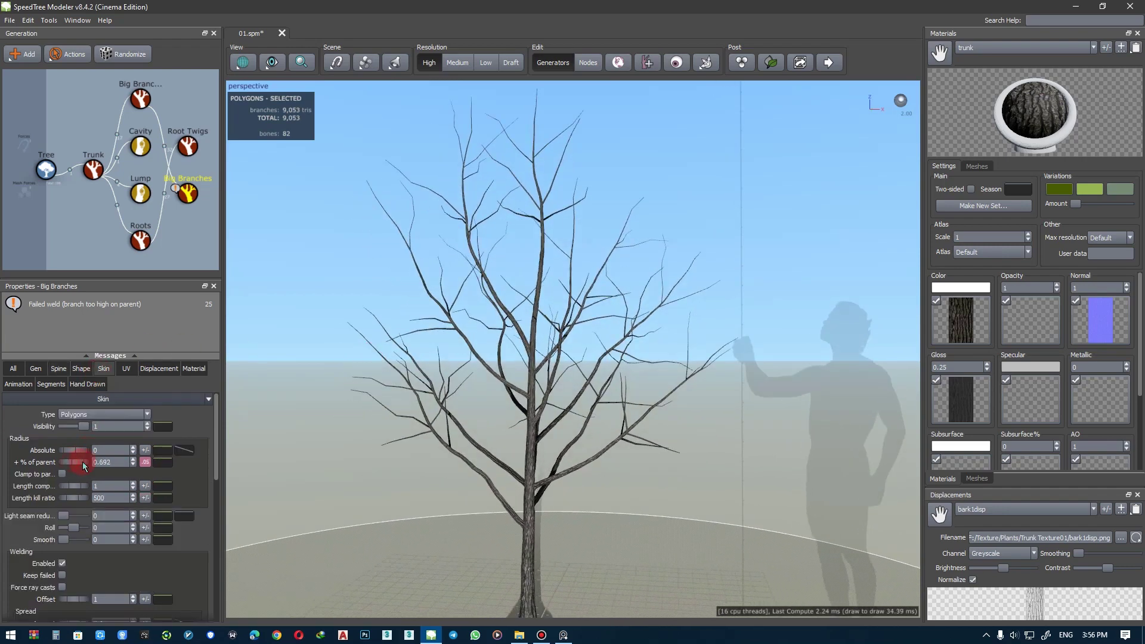
{"action": "left_click_drag", "start_coordinate": [82, 462], "coordinate": [93, 465]}
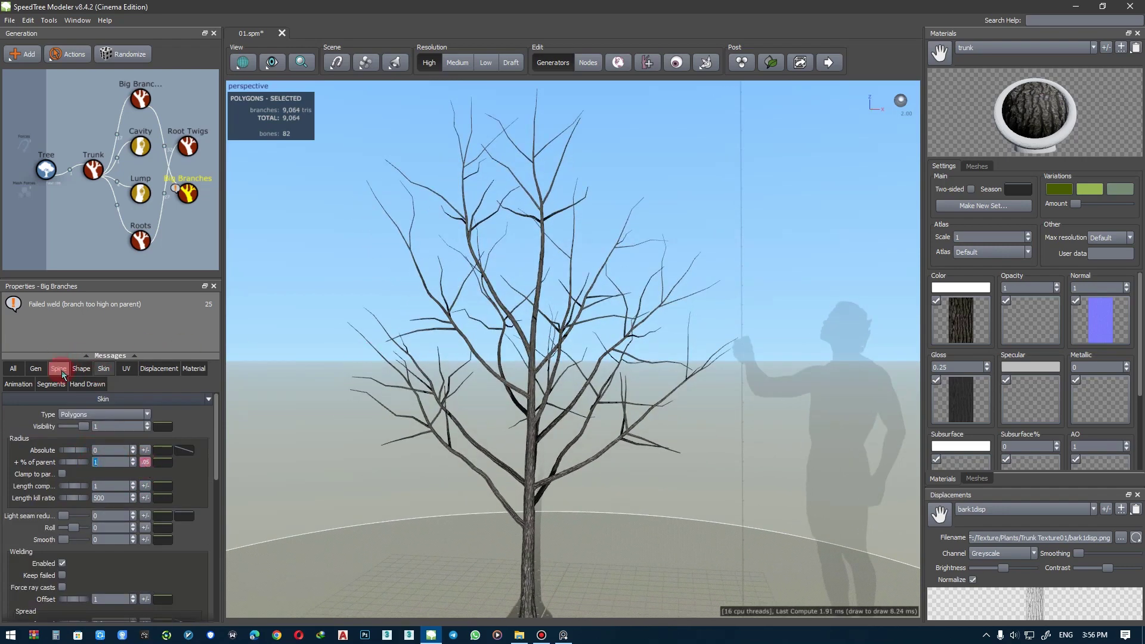
{"action": "left_click", "coordinate": [58, 369]}
{"action": "left_click", "coordinate": [93, 463]}
{"action": "mouse_move", "coordinate": [544, 412]}
{"action": "left_mouse_down"}
{"action": "mouse_move", "coordinate": [511, 401]}
{"action": "mouse_move", "coordinate": [529, 401]}
{"action": "left_mouse_up"}
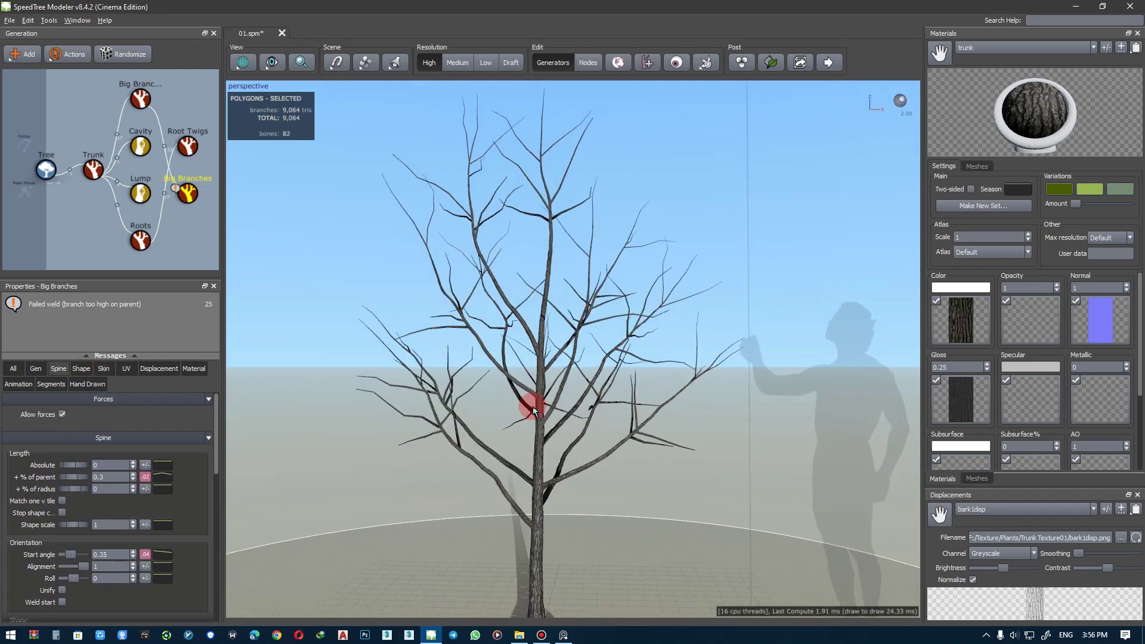
- Give Big Branches frequency 15, no spiral, wider spread, and First 0.6
{"action": "left_click", "coordinate": [35, 368]}
{"action": "left_click_drag", "start_coordinate": [76, 463], "coordinate": [143, 475]}
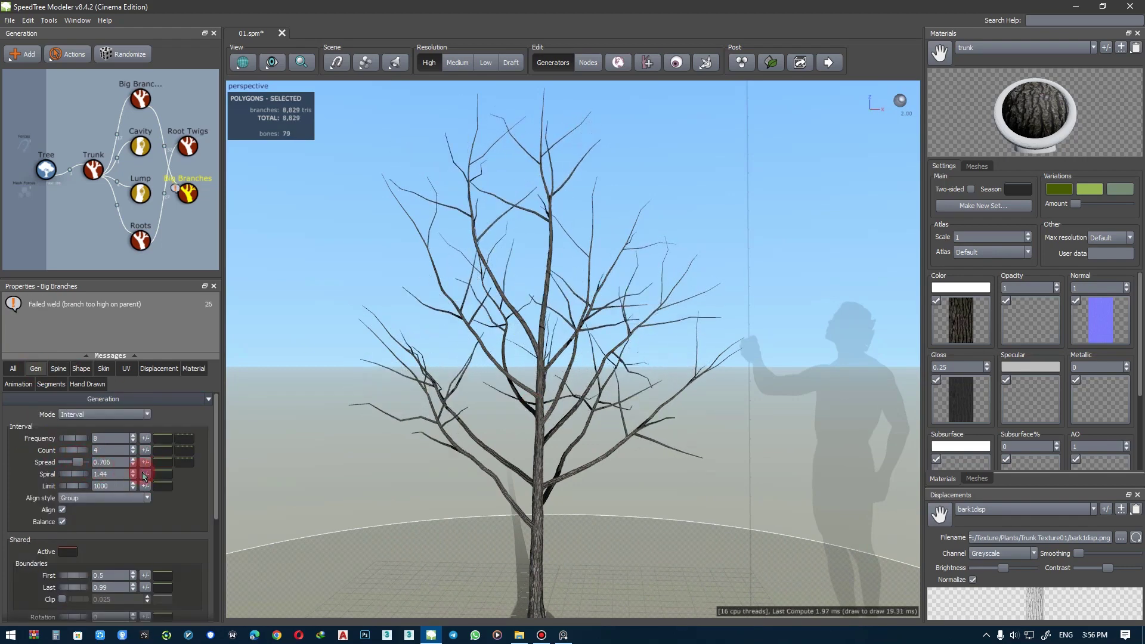
{"action": "key", "text": "Return"}
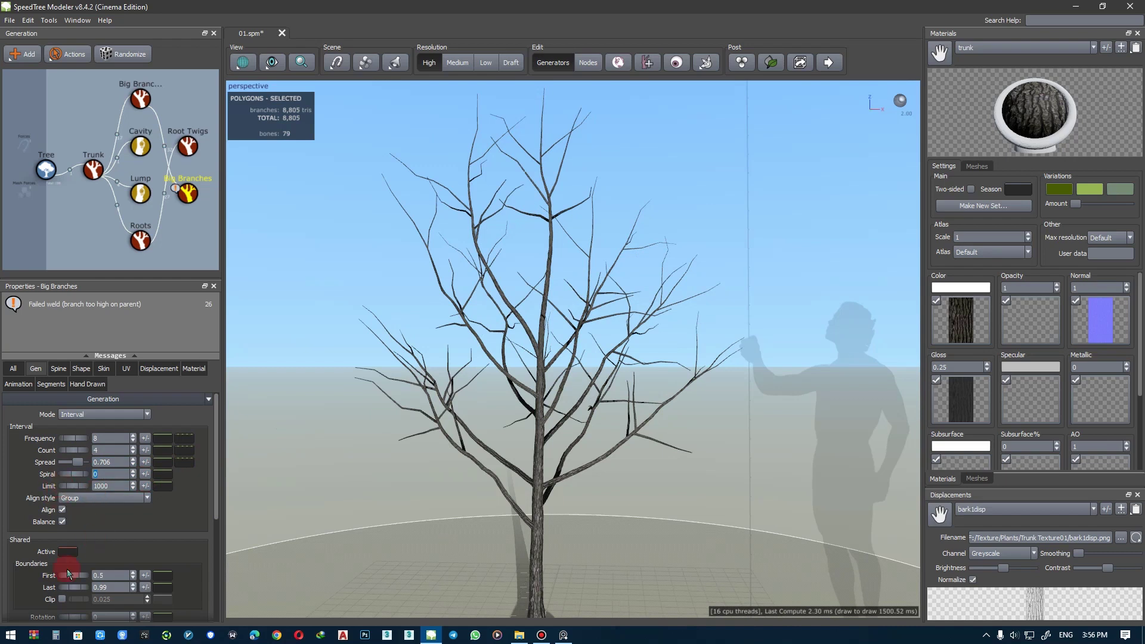
{"action": "type", "text": "0.3"}
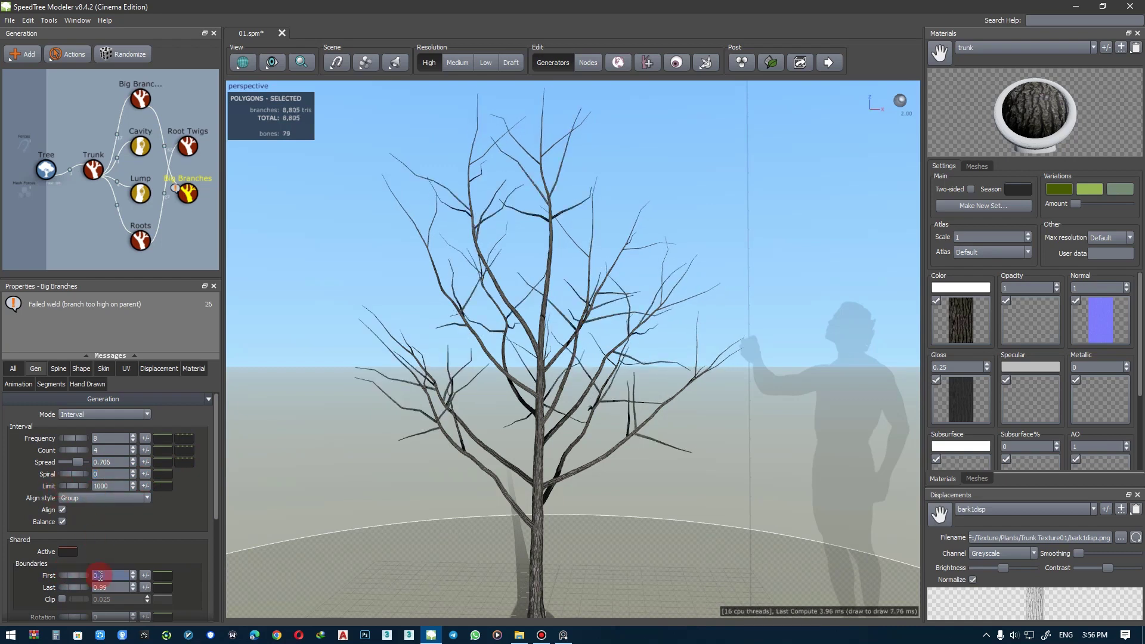
{"action": "type", "text": "5"}
{"action": "key", "text": "Return"}
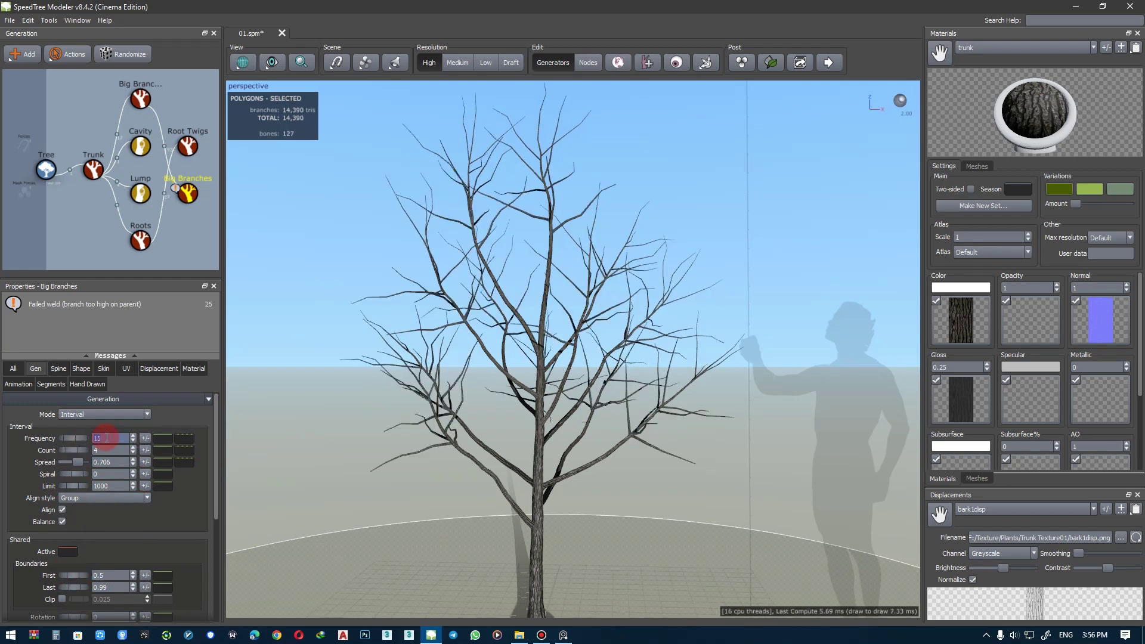
{"action": "scroll", "coordinate": [114, 576], "scroll_direction": "up", "scroll_amount": 1}
{"action": "left_click_drag", "start_coordinate": [513, 478], "coordinate": [122, 404]}
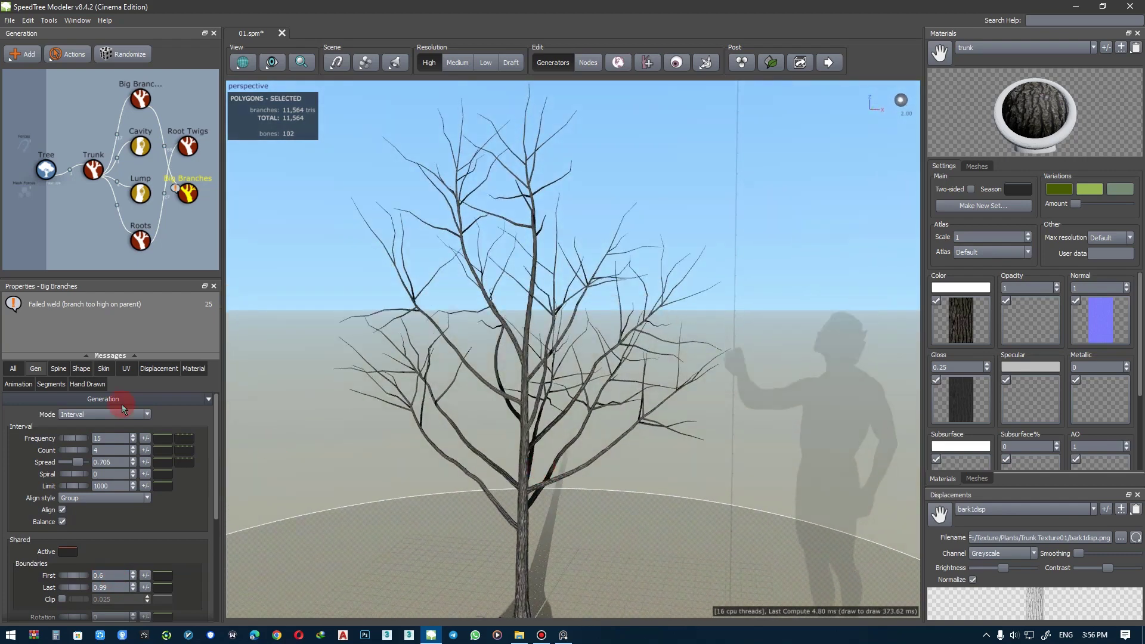
- Arrange the node graph vertically and set Big Branches segment absolute length to 20
{"action": "left_click", "coordinate": [77, 225]}
{"action": "right_click", "coordinate": [77, 225]}
{"action": "left_click", "coordinate": [281, 263]}
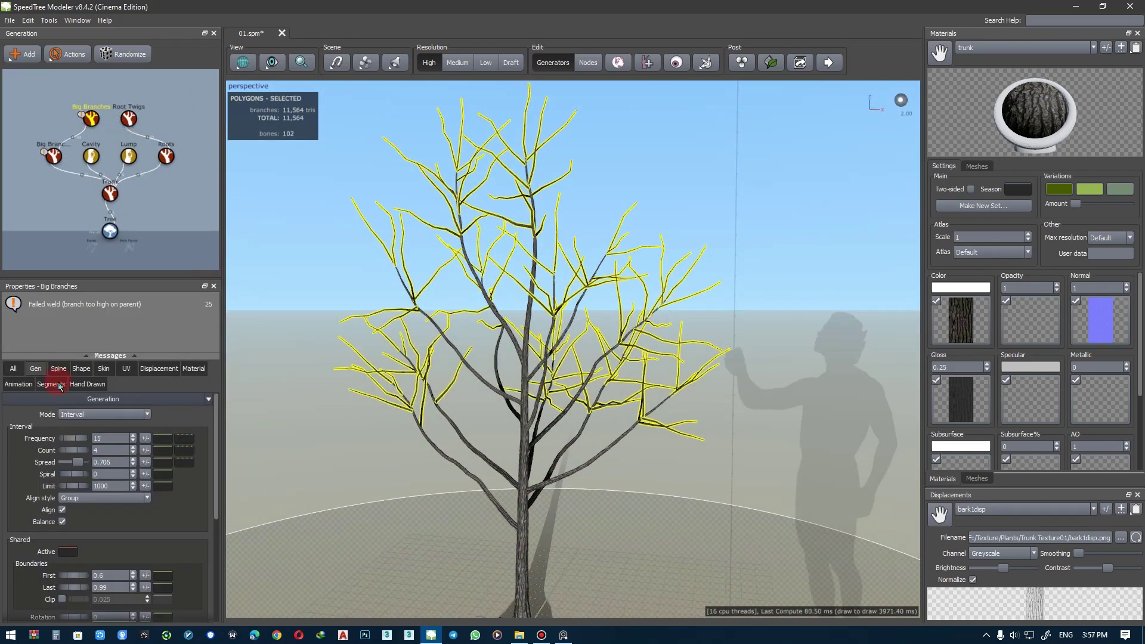
{"action": "left_click", "coordinate": [58, 386]}
{"action": "left_click", "coordinate": [116, 436]}
{"action": "key", "text": "Return"}
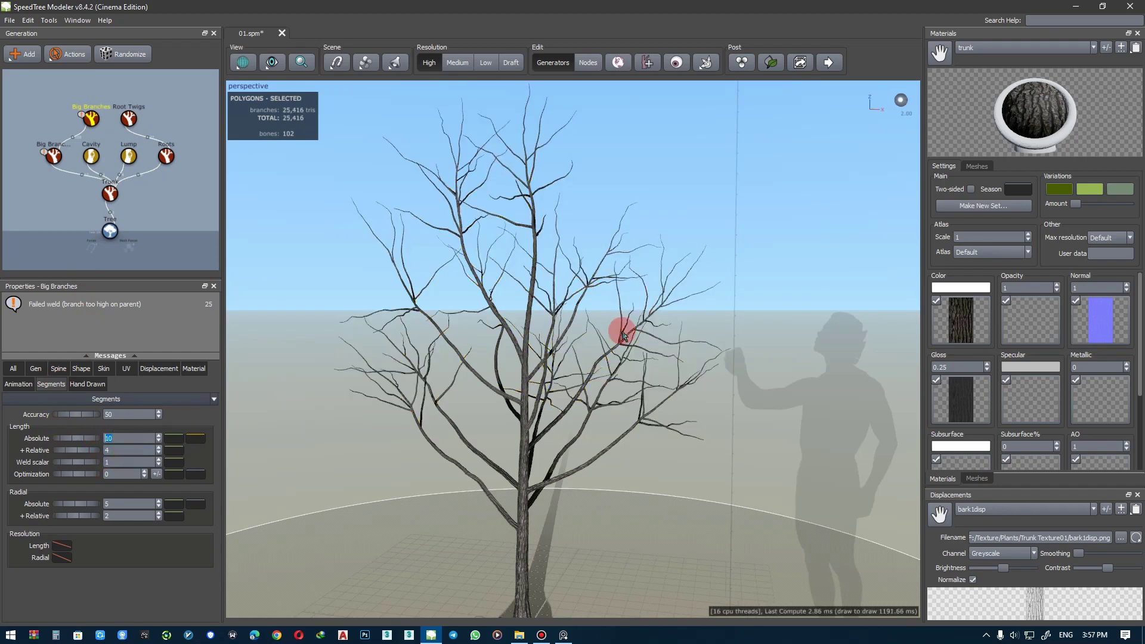
{"action": "scroll", "coordinate": [623, 336], "scroll_direction": "up", "scroll_amount": 3}
{"action": "scroll", "coordinate": [586, 312], "scroll_direction": "up", "scroll_amount": 2}
{"action": "key", "text": "BackSpace"}
{"action": "type", "text": "20"}
{"action": "key", "text": "Return"}
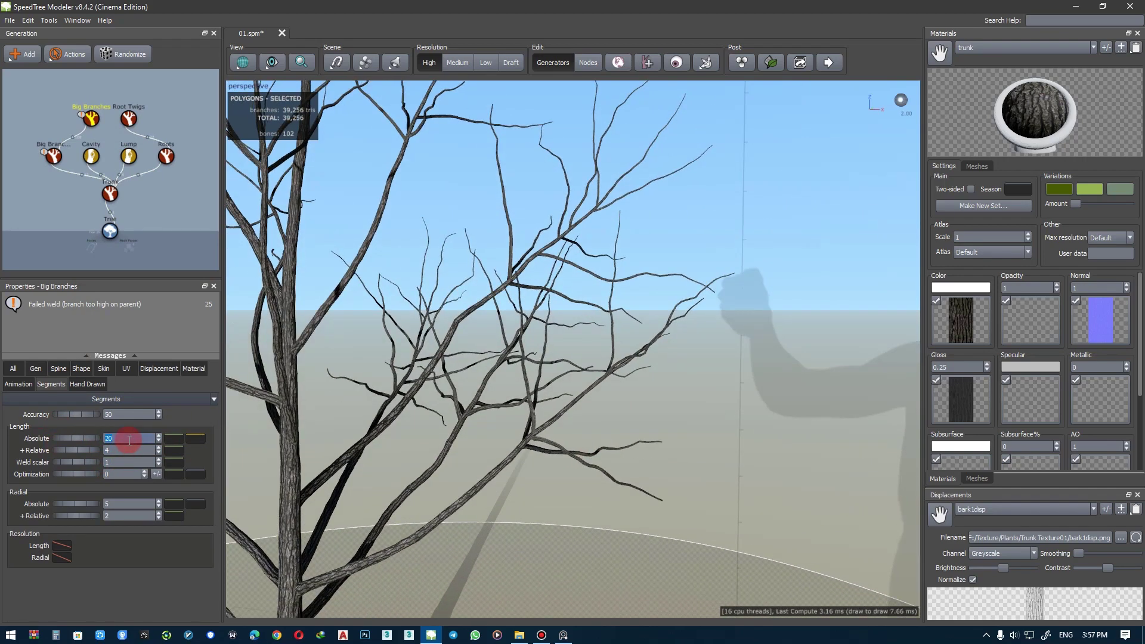
- Lower the Big Branches' late noise to 0.35 and late turbulence to 0.3
{"action": "left_click", "coordinate": [59, 368]}
{"action": "scroll", "coordinate": [25, 482], "scroll_direction": "down", "scroll_amount": 5}
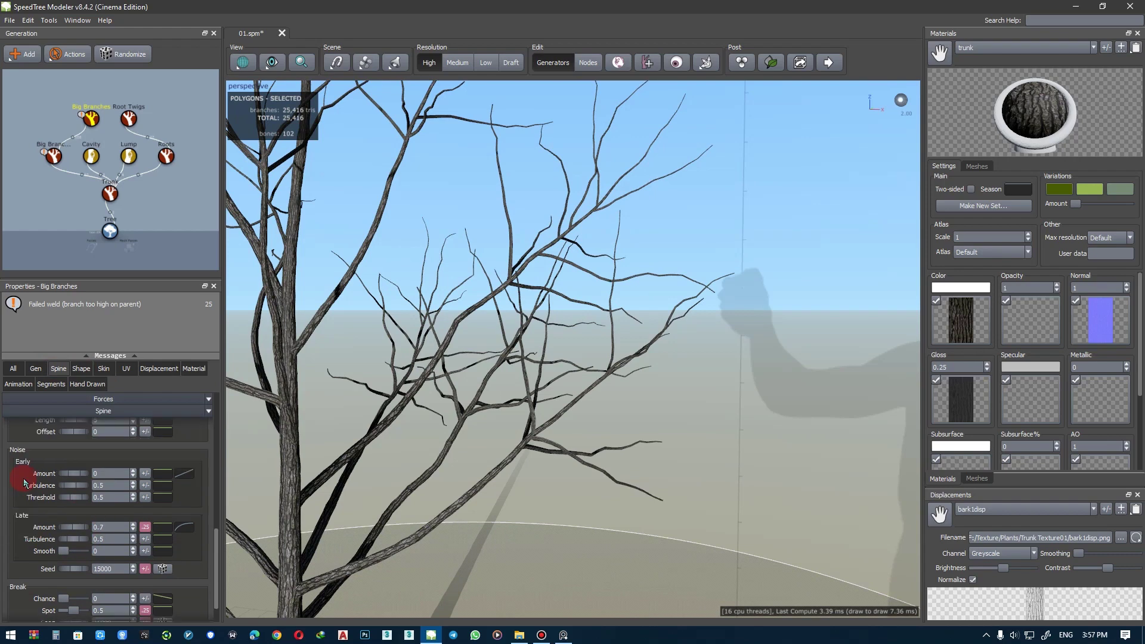
{"action": "mouse_move", "coordinate": [74, 525]}
{"action": "left_mouse_down"}
{"action": "mouse_move", "coordinate": [59, 526]}
{"action": "mouse_move", "coordinate": [67, 540]}
{"action": "left_mouse_up"}
{"action": "left_click", "coordinate": [103, 537]}
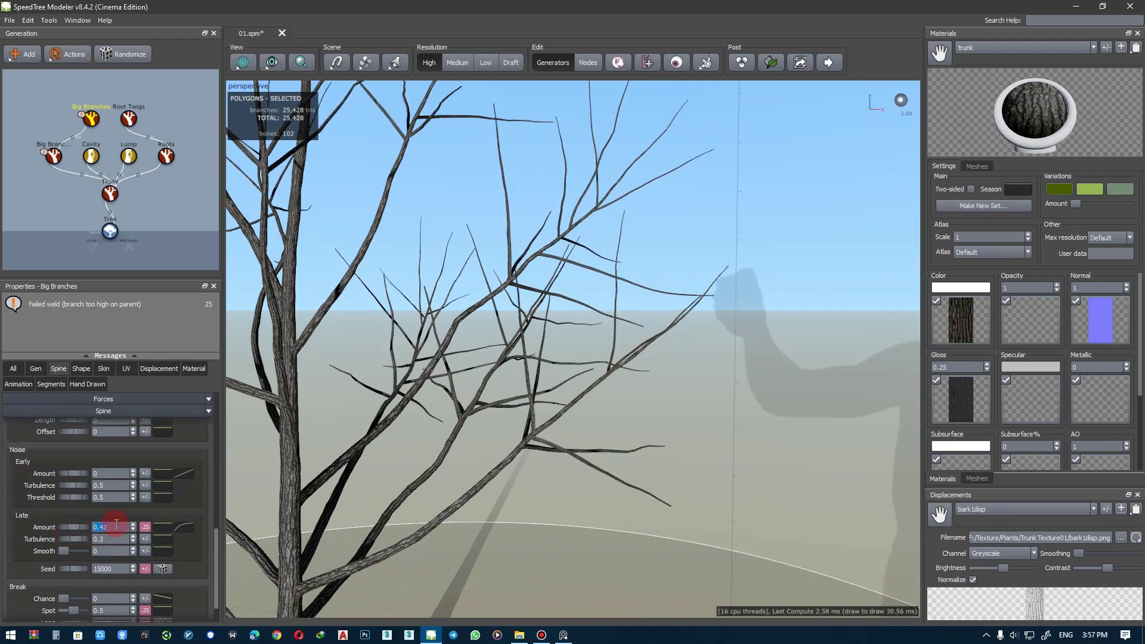
{"action": "type", "text": "0.35"}
{"action": "key", "text": "Return"}
{"action": "scroll", "coordinate": [26, 476], "scroll_direction": "up", "scroll_amount": 10}
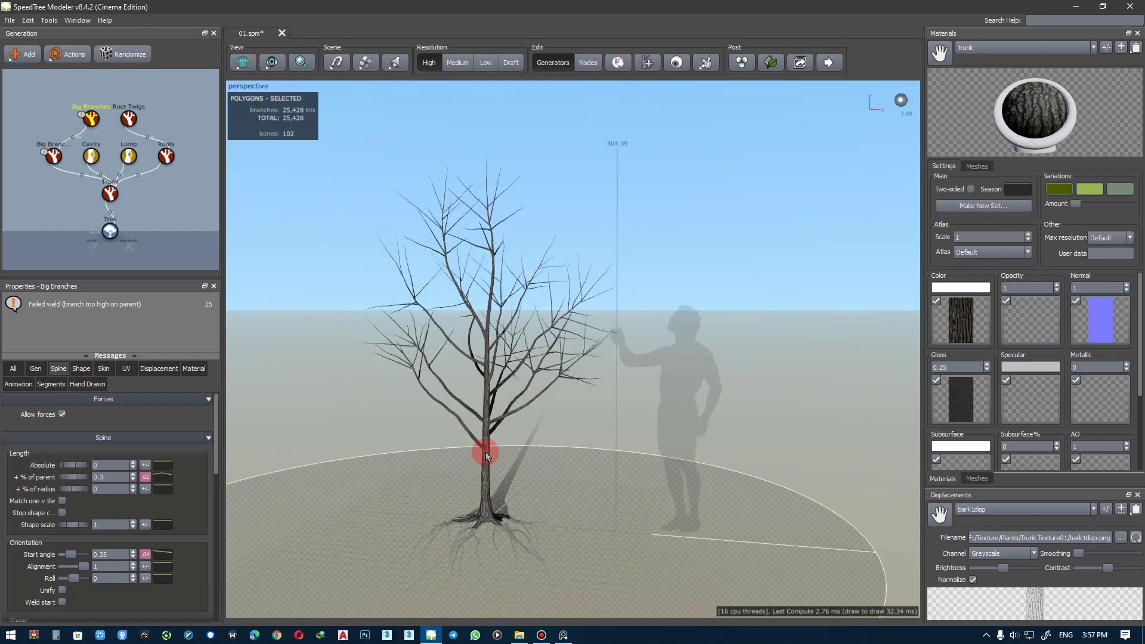
{"action": "scroll", "coordinate": [485, 453], "scroll_direction": "down", "scroll_amount": 5}
{"action": "left_click_drag", "start_coordinate": [70, 555], "coordinate": [73, 560]}
{"action": "scroll", "coordinate": [77, 560], "scroll_direction": "down", "scroll_amount": 3}
- Add -0.03 gravity to the Big Branches and inspect individual branch nodes
{"action": "mouse_move", "coordinate": [371, 431]}
{"action": "left_mouse_down"}
{"action": "mouse_move", "coordinate": [471, 494]}
{"action": "mouse_move", "coordinate": [443, 460]}
{"action": "left_mouse_up"}
{"action": "left_click", "coordinate": [589, 62]}
{"action": "left_click", "coordinate": [438, 431]}
{"action": "left_click", "coordinate": [470, 499]}
{"action": "left_click", "coordinate": [176, 420]}
{"action": "left_click", "coordinate": [99, 123]}
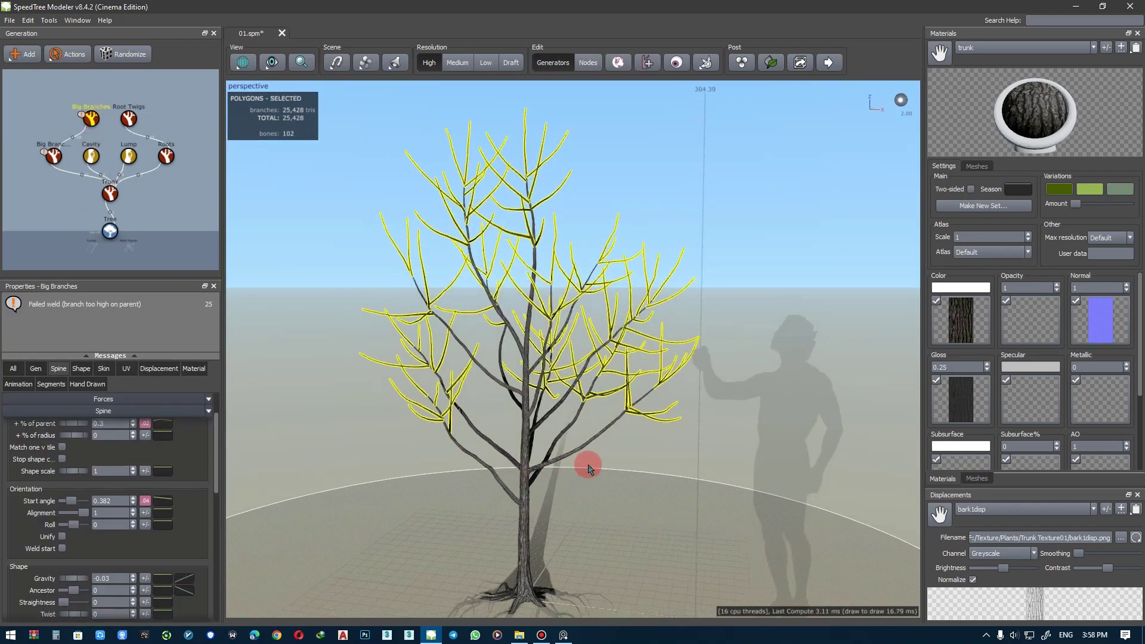
{"action": "left_click_drag", "start_coordinate": [588, 462], "coordinate": [563, 455]}
- Lower the Big Branches start angle to 0.294
{"action": "left_click", "coordinate": [440, 488]}
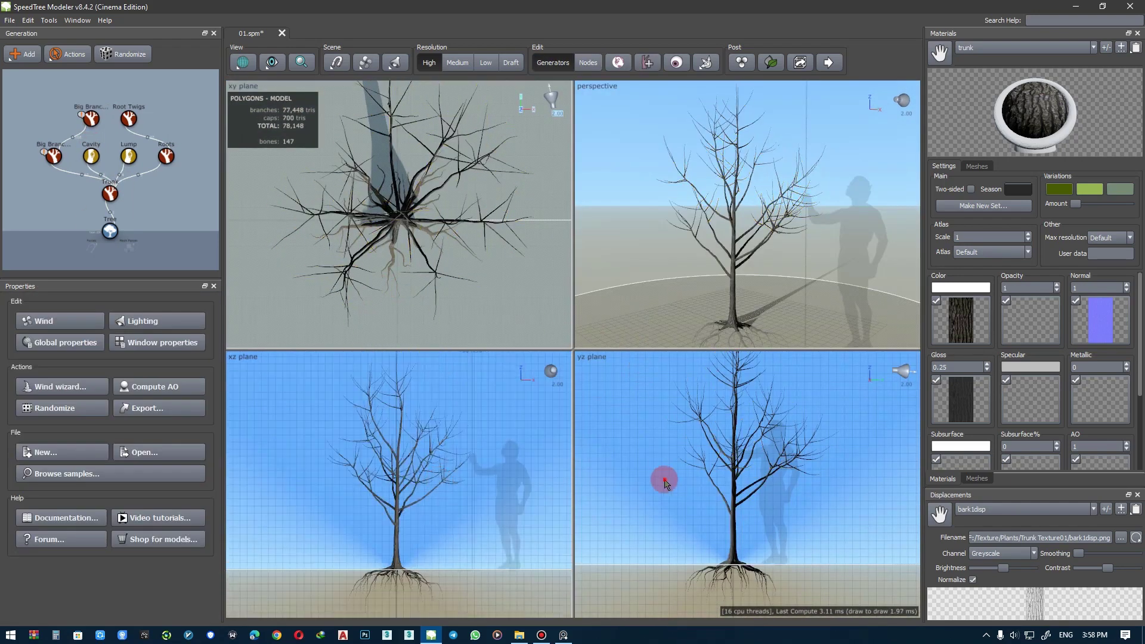
{"action": "mouse_move", "coordinate": [712, 271]}
{"action": "left_mouse_down"}
{"action": "mouse_move", "coordinate": [690, 261]}
{"action": "mouse_move", "coordinate": [713, 263]}
{"action": "mouse_move", "coordinate": [623, 281]}
{"action": "left_mouse_up"}
{"action": "left_click", "coordinate": [623, 280]}
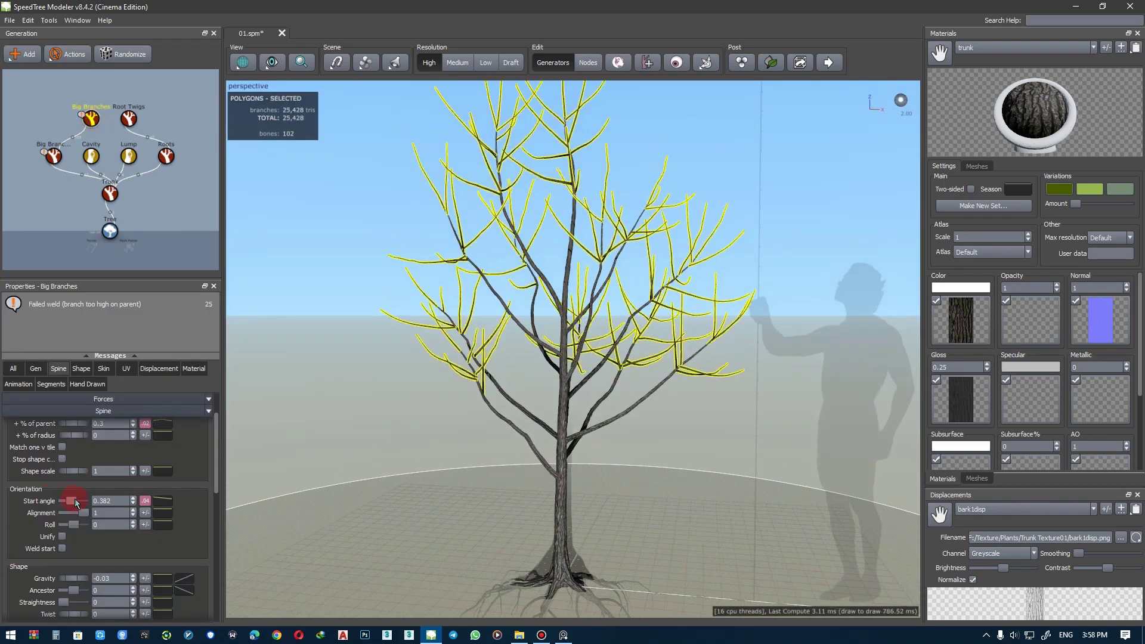
{"action": "left_click_drag", "start_coordinate": [73, 505], "coordinate": [71, 505]}
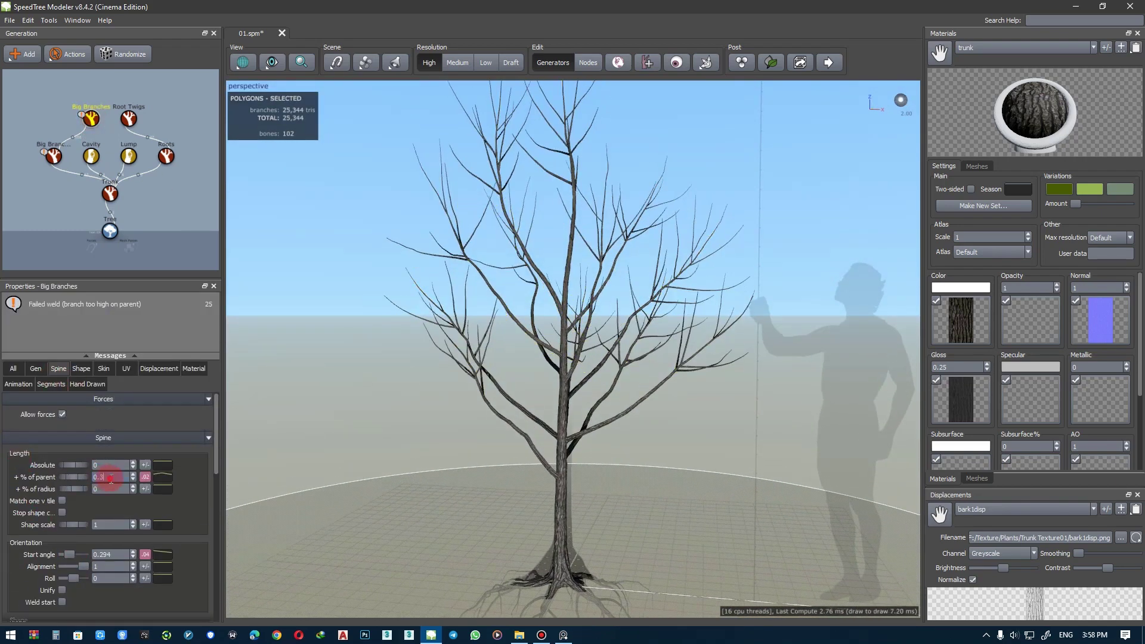
{"action": "scroll", "coordinate": [111, 478], "scroll_direction": "down", "scroll_amount": 1}
- Set the Big Branches generation spread to 0.618
{"action": "left_click", "coordinate": [35, 369]}
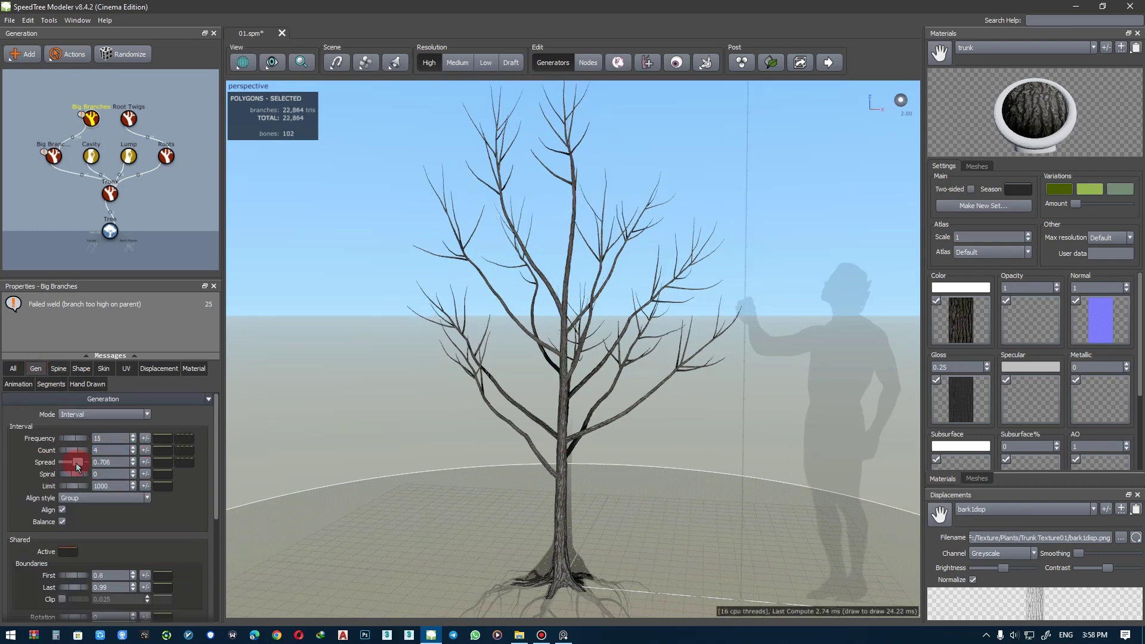
{"action": "mouse_move", "coordinate": [76, 452]}
{"action": "left_mouse_down"}
{"action": "mouse_move", "coordinate": [100, 464]}
{"action": "mouse_move", "coordinate": [52, 471]}
{"action": "left_mouse_up"}
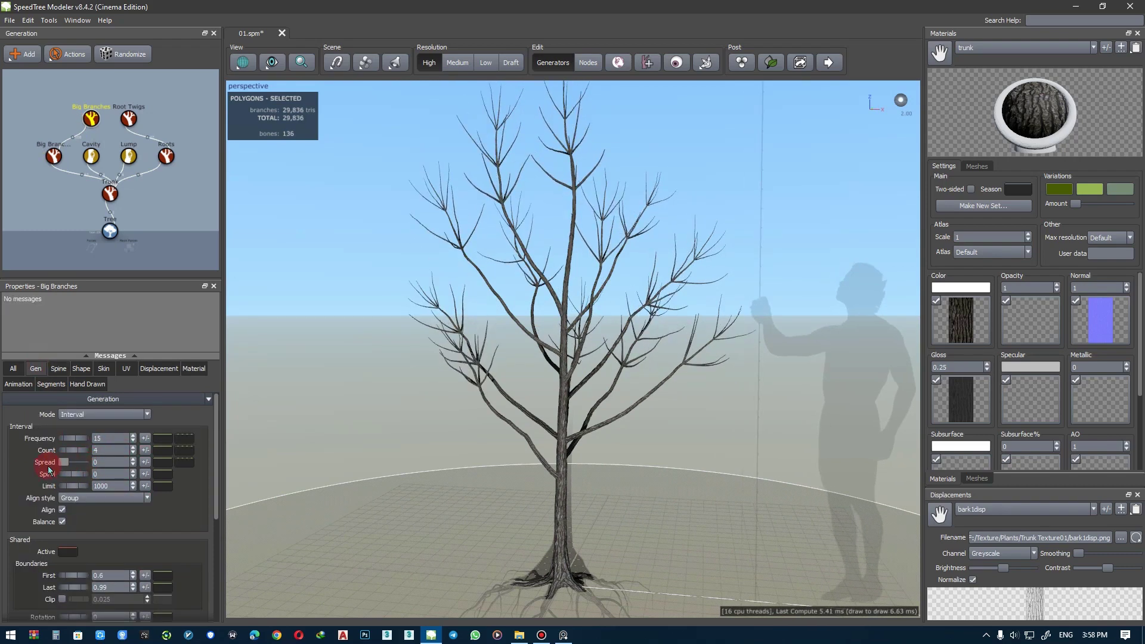
{"action": "left_click_drag", "start_coordinate": [435, 467], "coordinate": [409, 463]}
{"action": "left_click_drag", "start_coordinate": [66, 466], "coordinate": [76, 463]}
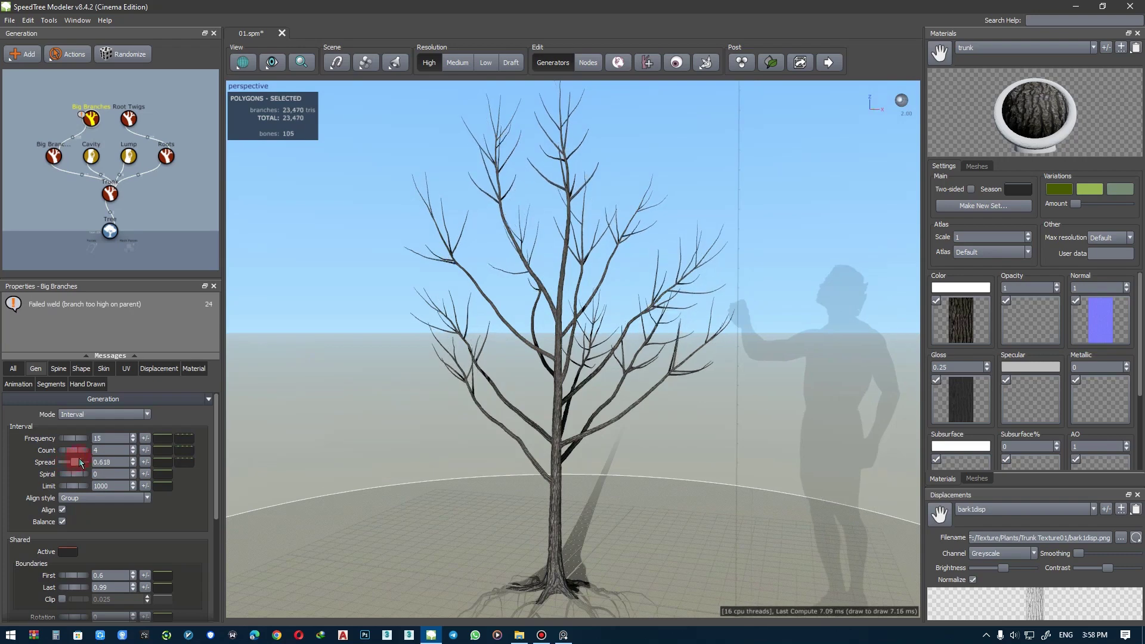
{"action": "scroll", "coordinate": [114, 437], "scroll_direction": "up", "scroll_amount": 5}
{"action": "scroll", "coordinate": [334, 396], "scroll_direction": "up", "scroll_amount": 3}
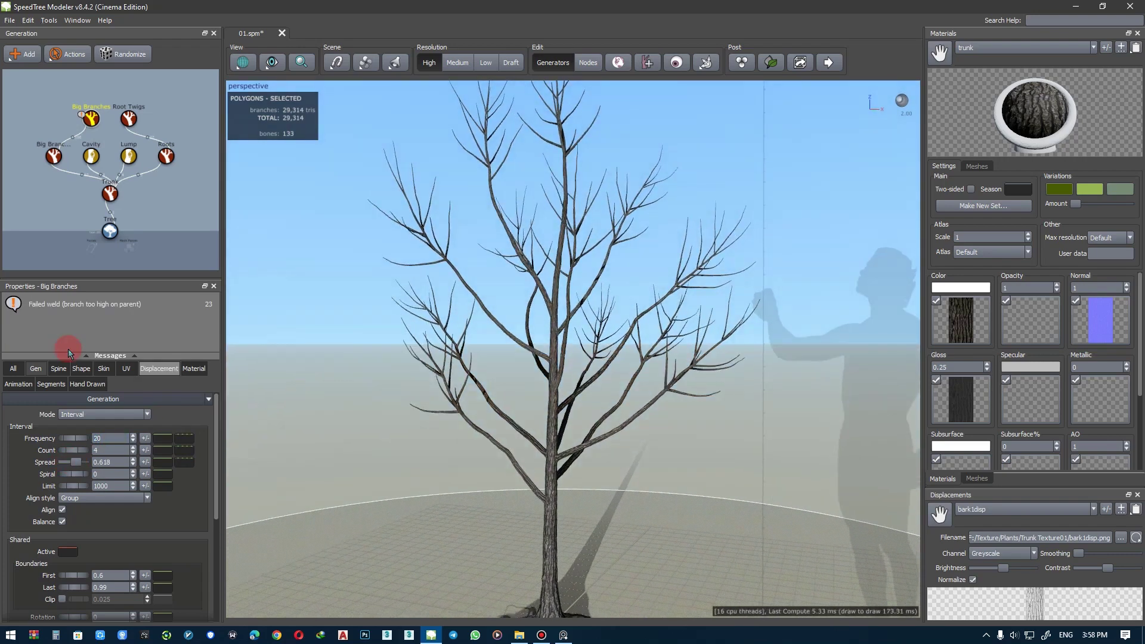
- Adjust the Big Branches' spine orientation and thickness, reviewing the tree in four views
{"action": "left_click", "coordinate": [59, 368]}
{"action": "scroll", "coordinate": [71, 522], "scroll_direction": "down", "scroll_amount": 2}
{"action": "mouse_move", "coordinate": [72, 522]}
{"action": "left_mouse_down"}
{"action": "mouse_move", "coordinate": [66, 506]}
{"action": "mouse_move", "coordinate": [110, 501]}
{"action": "left_mouse_up"}
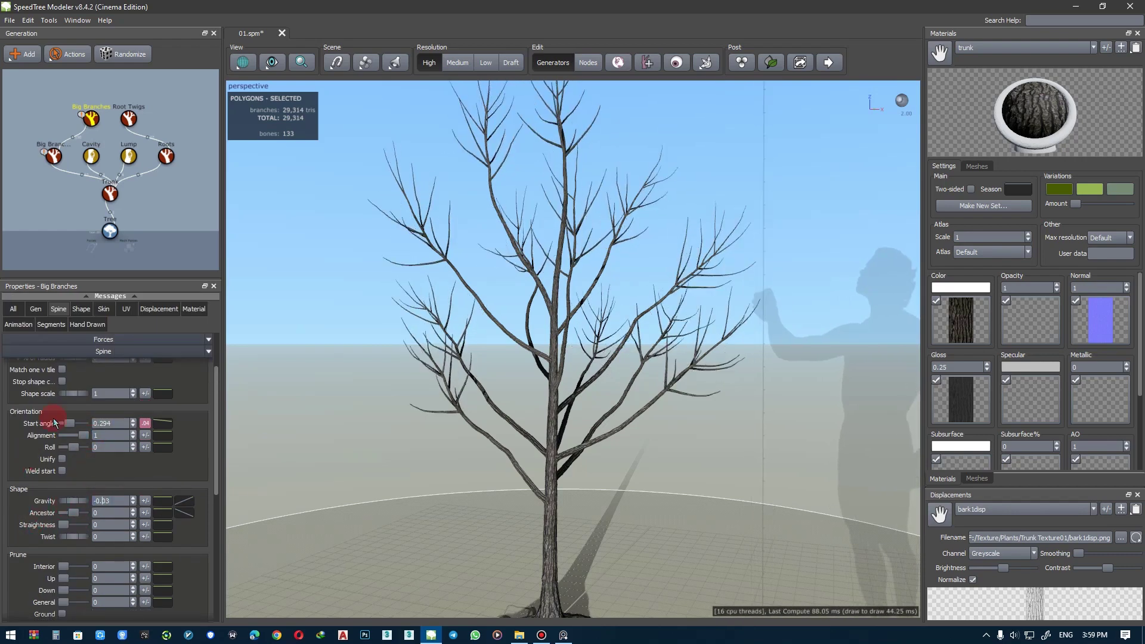
{"action": "key", "text": "space"}
{"action": "left_click", "coordinate": [104, 308]}
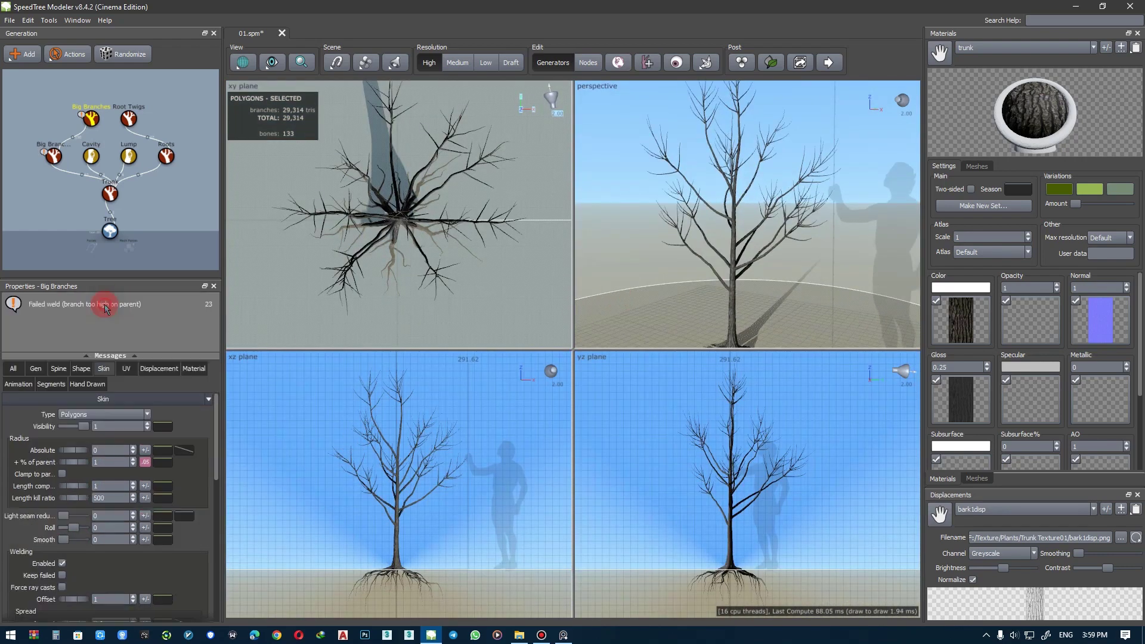
{"action": "left_click", "coordinate": [723, 304]}
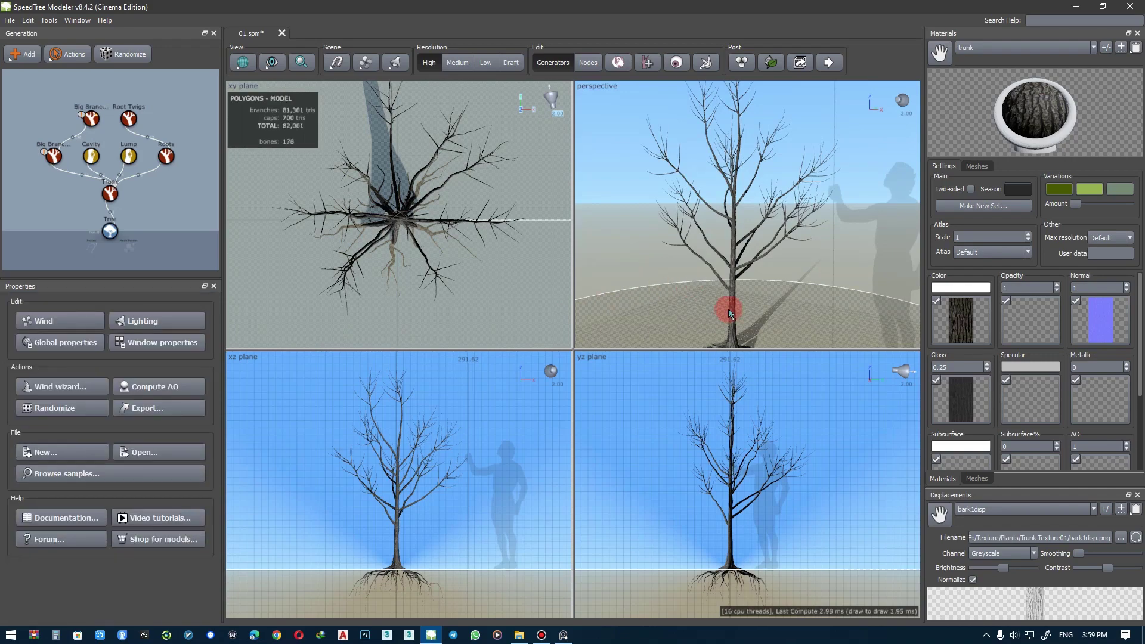
{"action": "key", "text": "space"}
{"action": "mouse_move", "coordinate": [734, 313]}
{"action": "left_mouse_down"}
{"action": "mouse_move", "coordinate": [696, 320]}
{"action": "mouse_move", "coordinate": [706, 384]}
{"action": "left_mouse_up"}
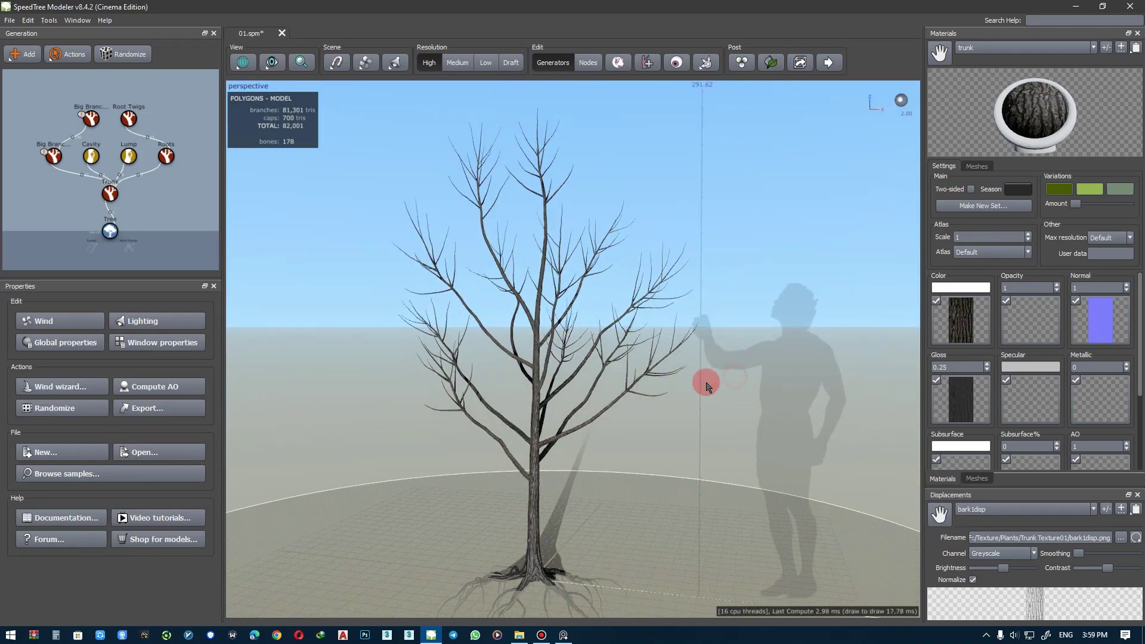
- Save the tree file 01.spm
{"action": "left_click", "coordinate": [10, 20]}
{"action": "left_click", "coordinate": [33, 61]}
{"action": "left_click", "coordinate": [70, 129]}
- Add a Little Branches generator on the Big Branches, starting at First boundary 0
{"action": "right_click", "coordinate": [94, 121]}
{"action": "mouse_move", "coordinate": [153, 129]}
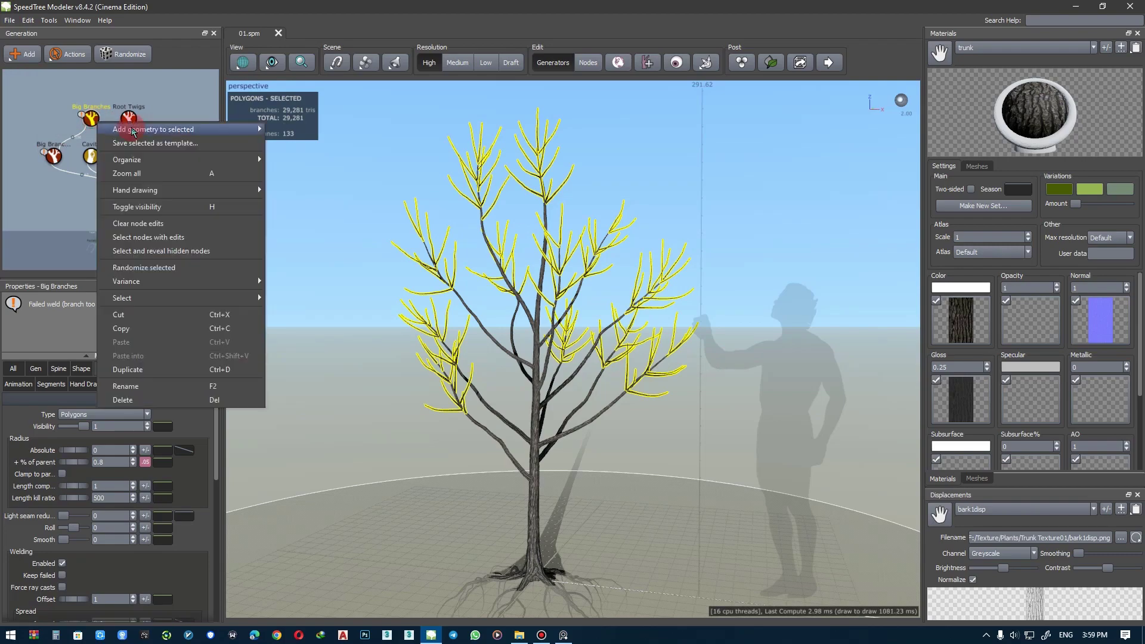
{"action": "left_click", "coordinate": [309, 200]}
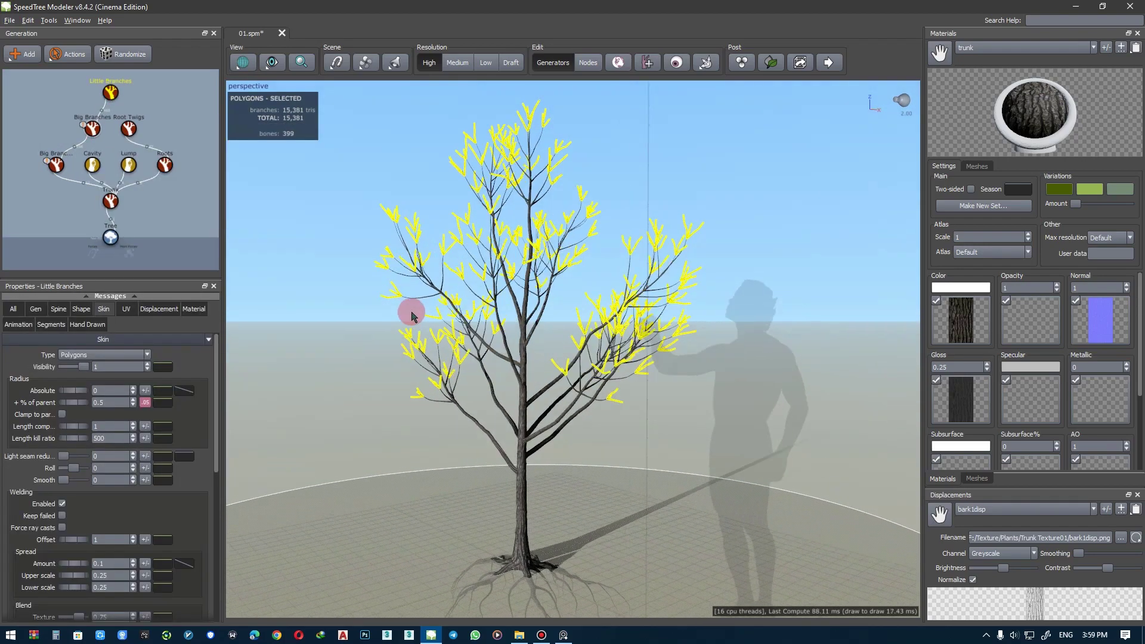
{"action": "left_click", "coordinate": [37, 309]}
{"action": "type", "text": "0.07"}
{"action": "key", "text": "Return"}
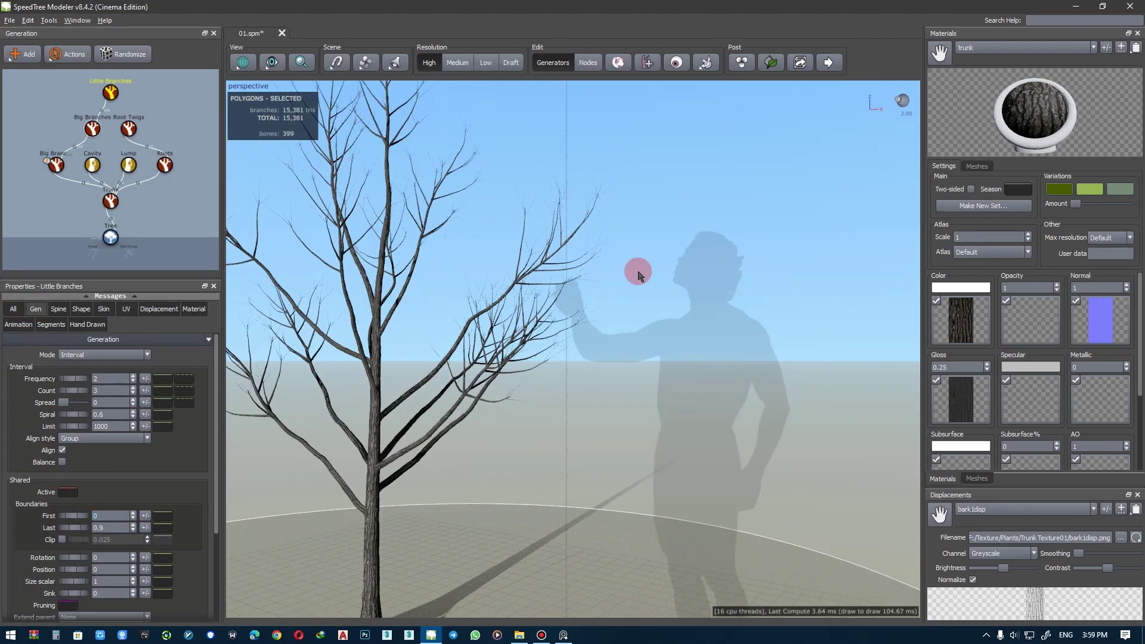
{"action": "left_click_drag", "start_coordinate": [634, 269], "coordinate": [716, 272]}
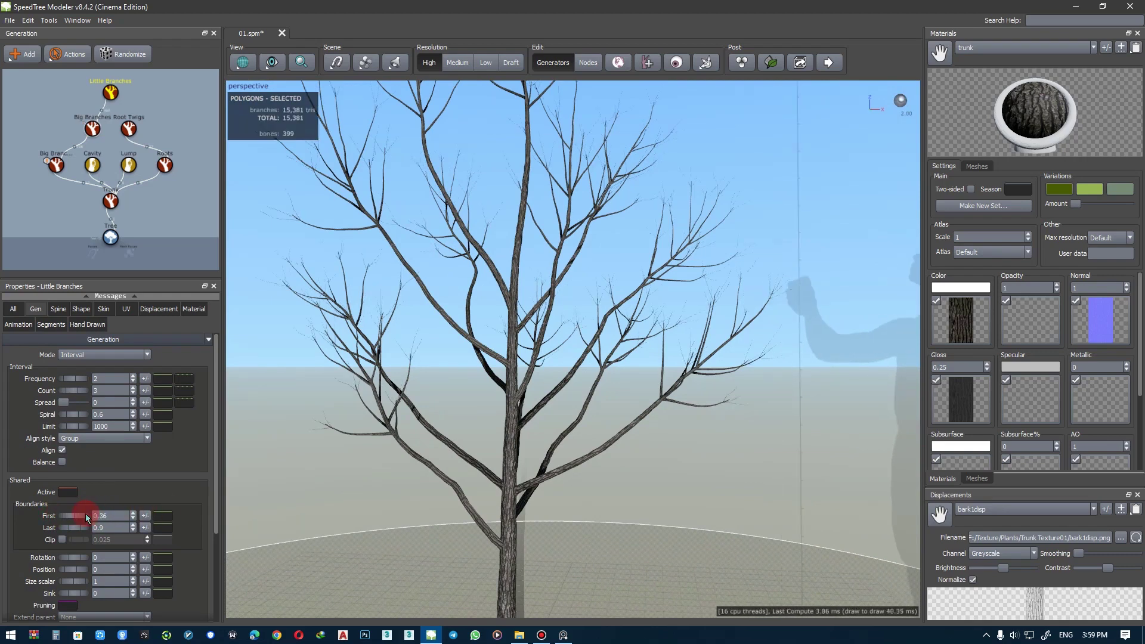
{"action": "left_click_drag", "start_coordinate": [84, 514], "coordinate": [60, 515]}
- Let little branches extend from any parent, with Last boundary 0.99
{"action": "scroll", "coordinate": [108, 477], "scroll_direction": "down", "scroll_amount": 2}
{"action": "left_click", "coordinate": [104, 494]}
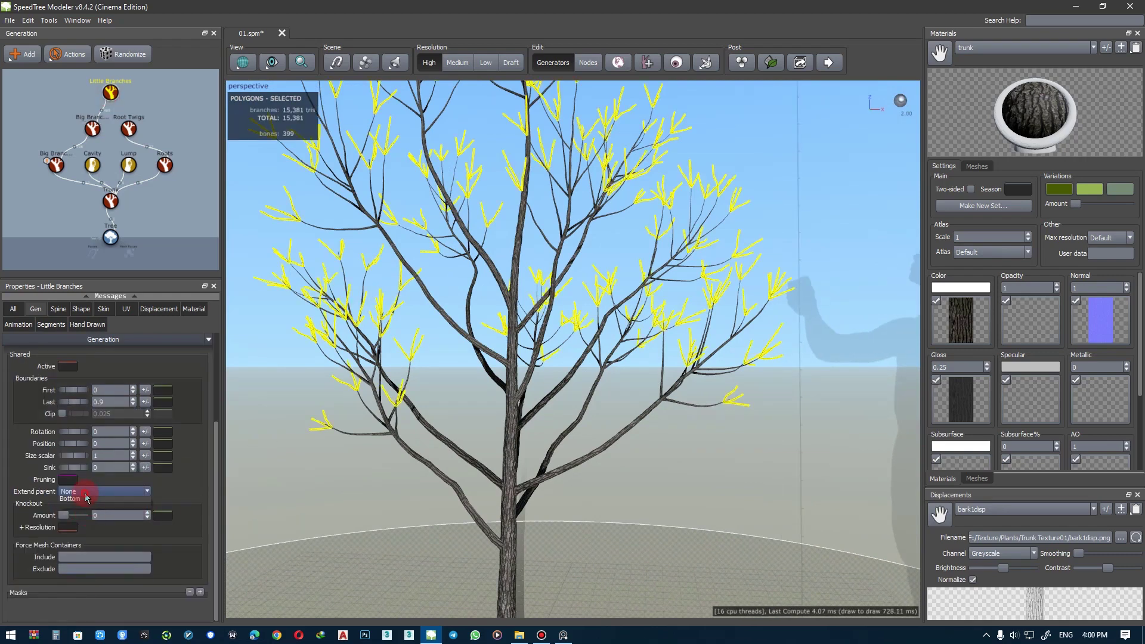
{"action": "scroll", "coordinate": [30, 476], "scroll_direction": "up", "scroll_amount": 2}
{"action": "left_click", "coordinate": [337, 397]}
{"action": "left_click_drag", "start_coordinate": [336, 397], "coordinate": [410, 388]}
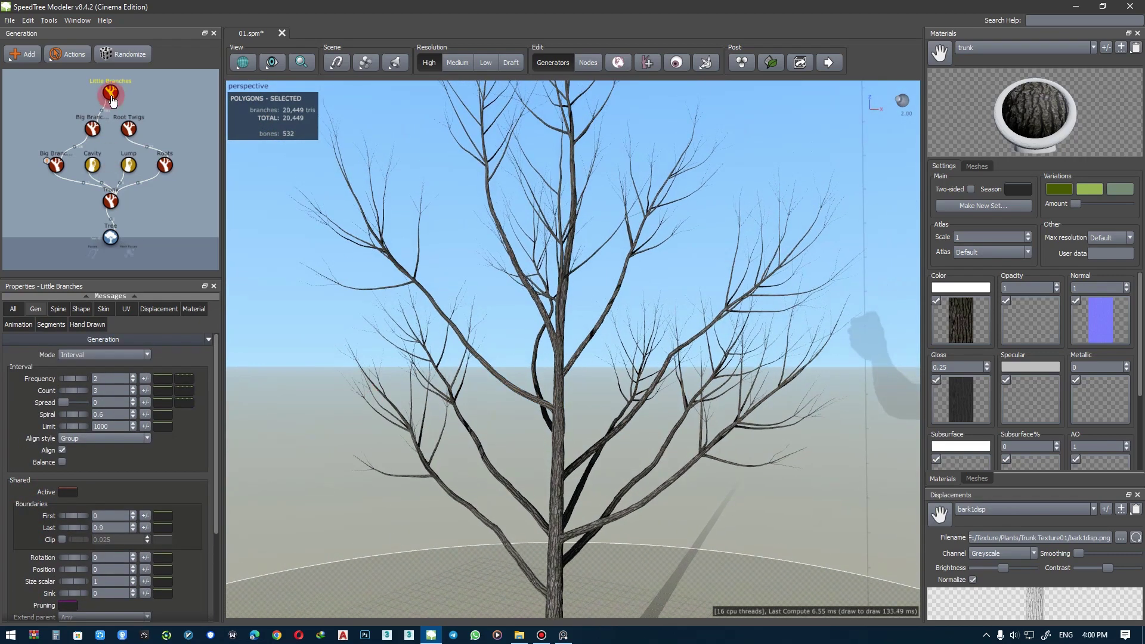
{"action": "left_click", "coordinate": [95, 397]}
{"action": "type", "text": "0.99"}
{"action": "key", "text": "Return"}
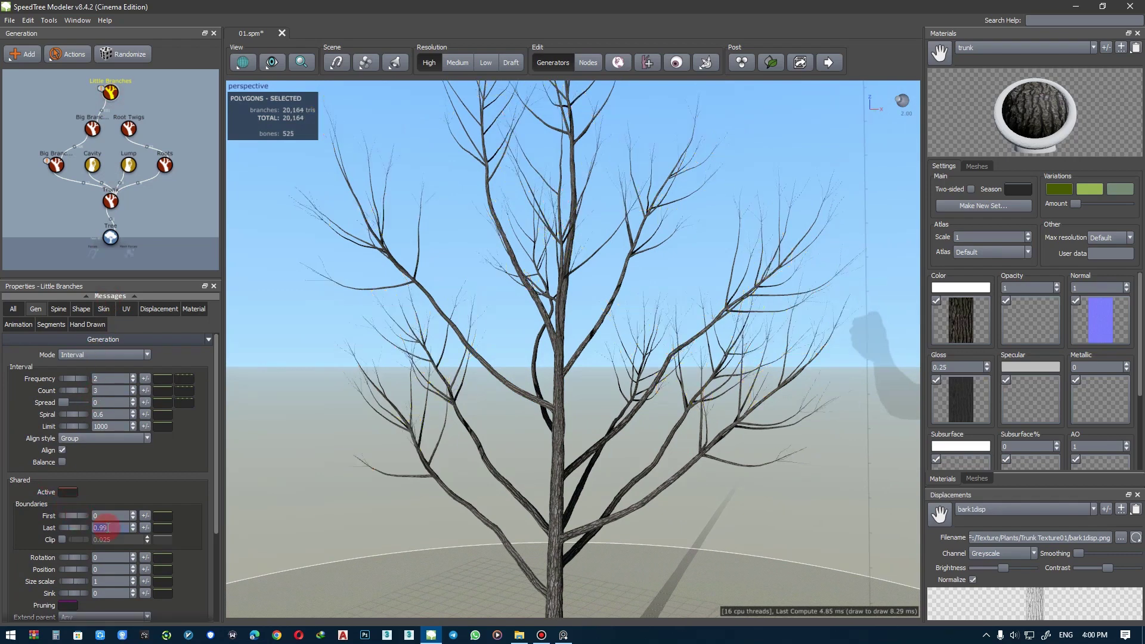
- Give the little branches frequency 20, a wider spread of about 0.79, and count 4
{"action": "left_click", "coordinate": [79, 89]}
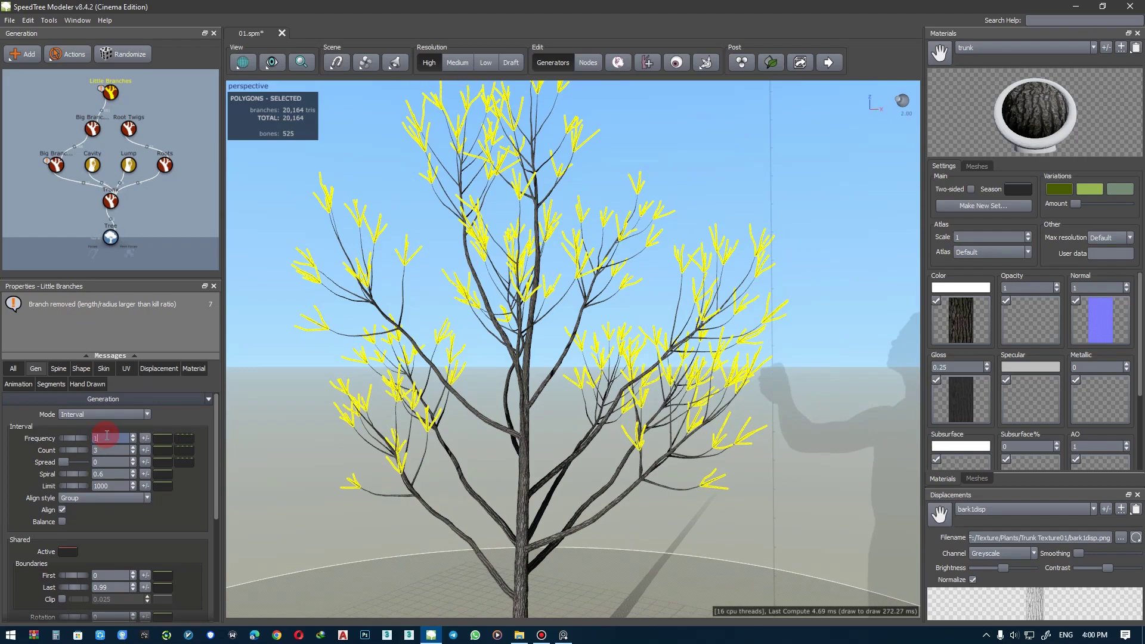
{"action": "type", "text": "20"}
{"action": "key", "text": "Return"}
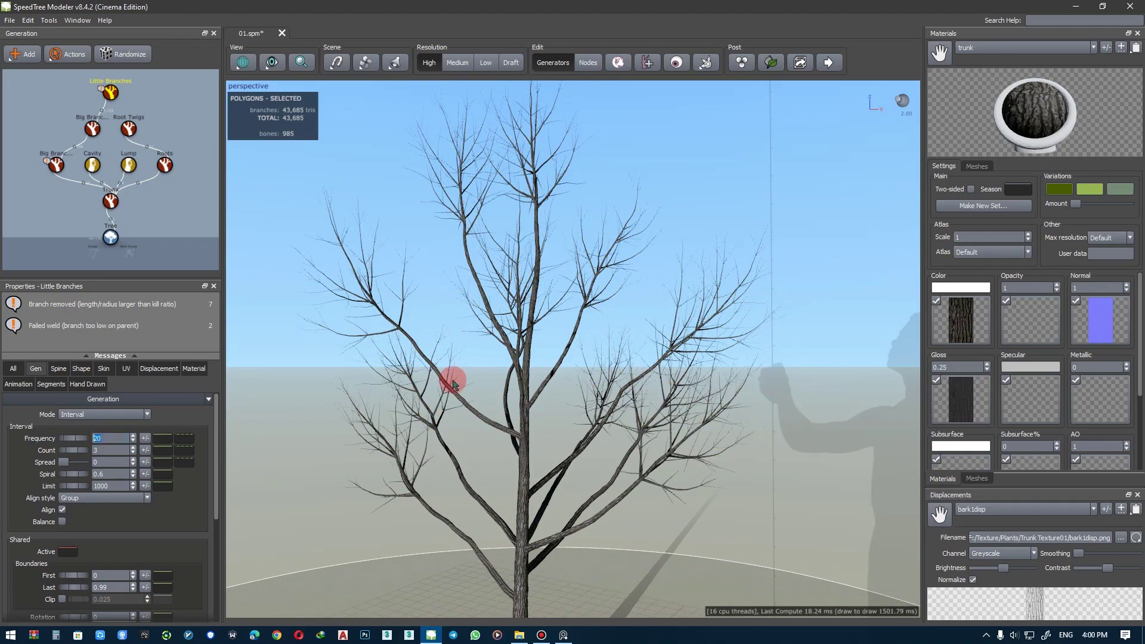
{"action": "mouse_move", "coordinate": [354, 350]}
{"action": "left_mouse_down"}
{"action": "mouse_move", "coordinate": [435, 352]}
{"action": "mouse_move", "coordinate": [358, 348]}
{"action": "mouse_move", "coordinate": [392, 371]}
{"action": "mouse_move", "coordinate": [413, 359]}
{"action": "left_mouse_up"}
{"action": "left_click_drag", "start_coordinate": [416, 346], "coordinate": [415, 353]}
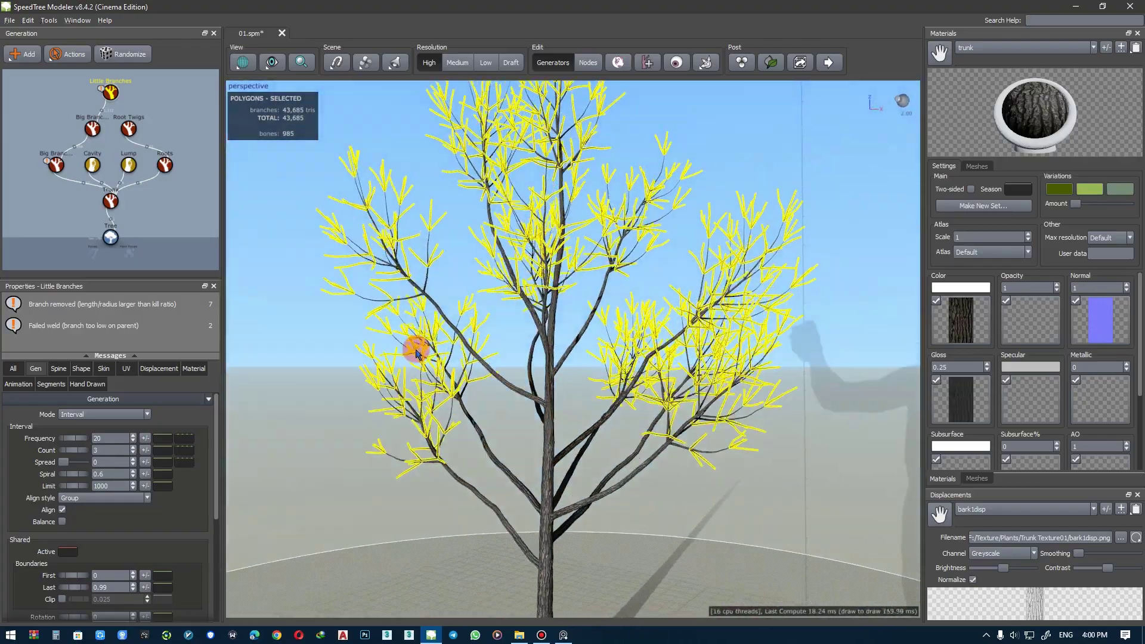
{"action": "left_click_drag", "start_coordinate": [65, 465], "coordinate": [82, 466]}
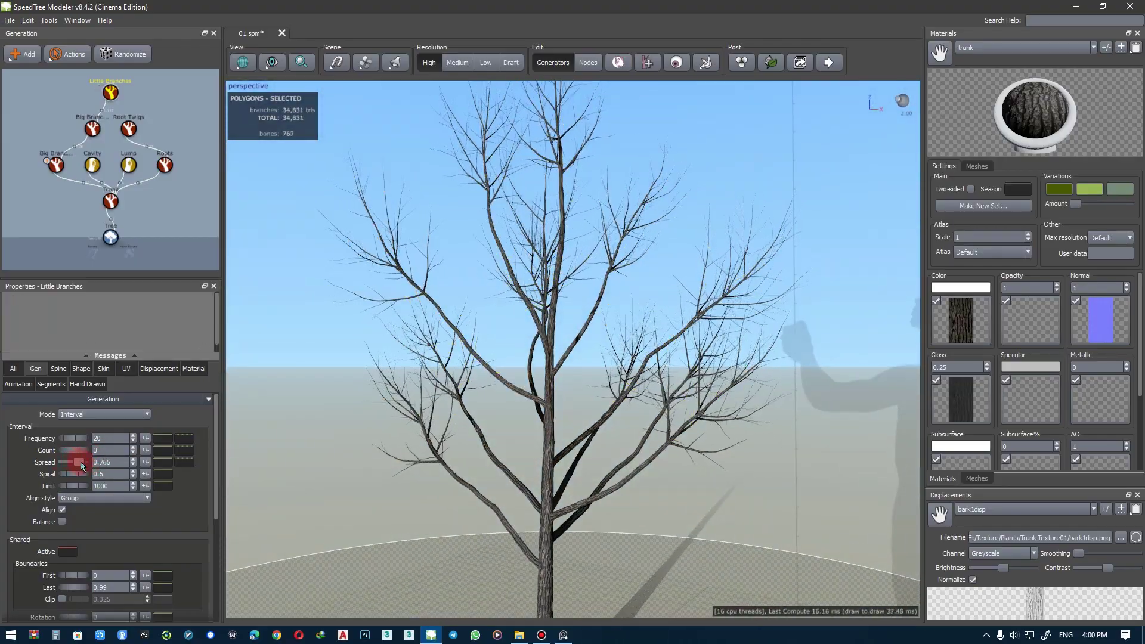
{"action": "type", "text": "4"}
{"action": "key", "text": "Return"}
{"action": "key", "text": "Return"}
{"action": "key", "text": "Tab"}
{"action": "type", "text": "30"}
- Commit the little branches' higher frequency and bring up their spine late-force settings
{"action": "left_click", "coordinate": [426, 376]}
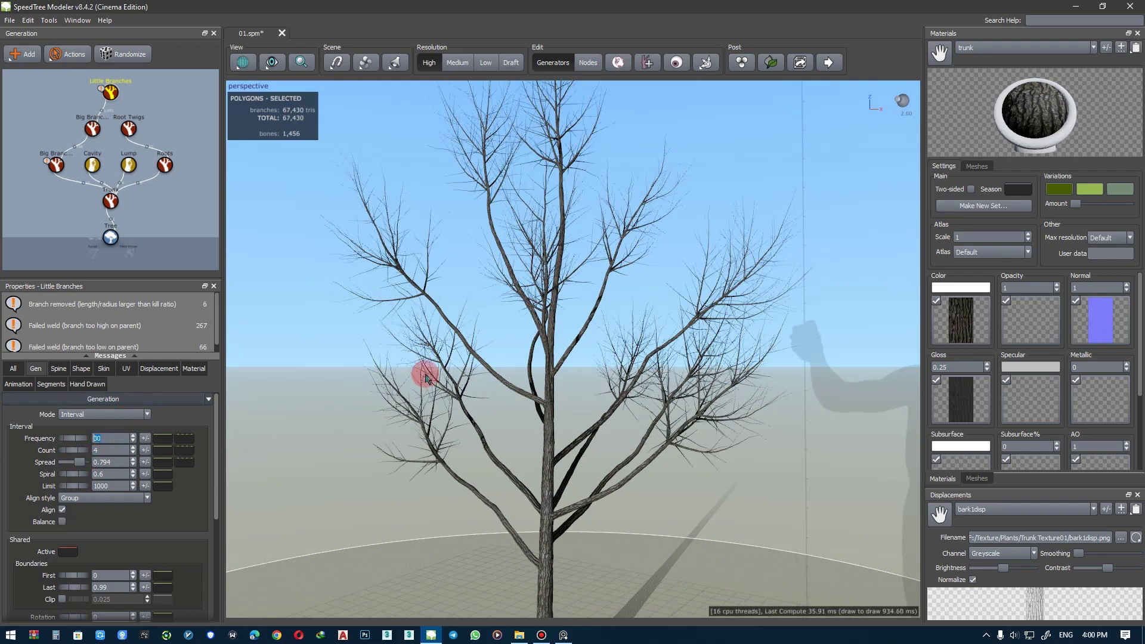
{"action": "left_click", "coordinate": [105, 97]}
{"action": "left_click", "coordinate": [59, 368]}
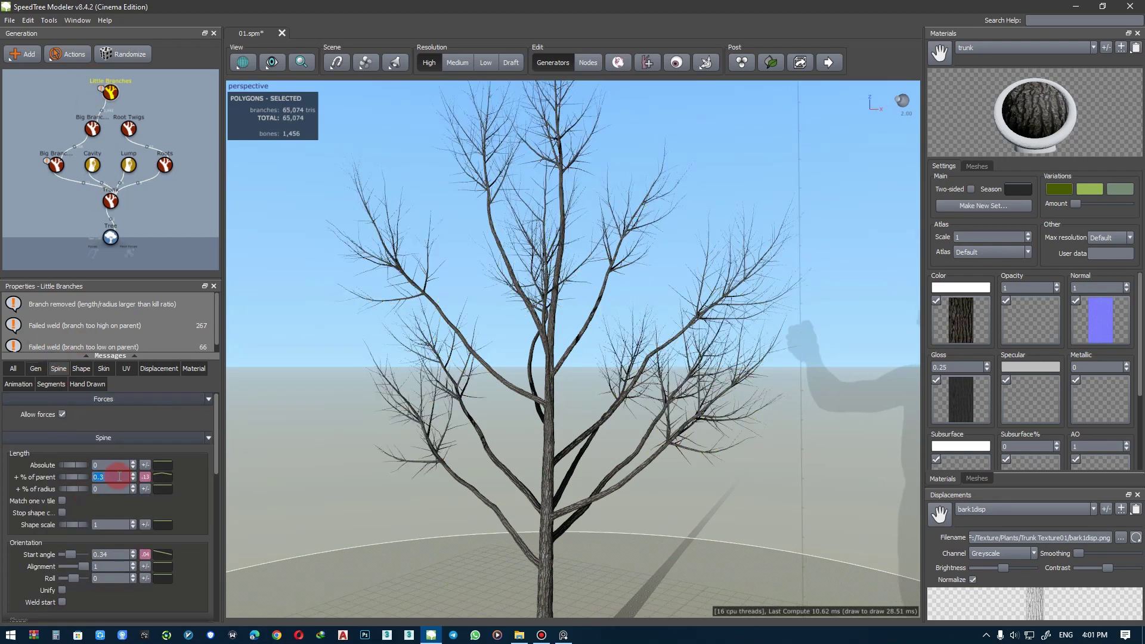
{"action": "scroll", "coordinate": [24, 555], "scroll_direction": "down", "scroll_amount": 5}
{"action": "scroll", "coordinate": [24, 555], "scroll_direction": "down", "scroll_amount": 5}
{"action": "scroll", "coordinate": [23, 555], "scroll_direction": "down", "scroll_amount": 5}
{"action": "scroll", "coordinate": [24, 555], "scroll_direction": "down", "scroll_amount": 3}
{"action": "double_click", "coordinate": [106, 490]}
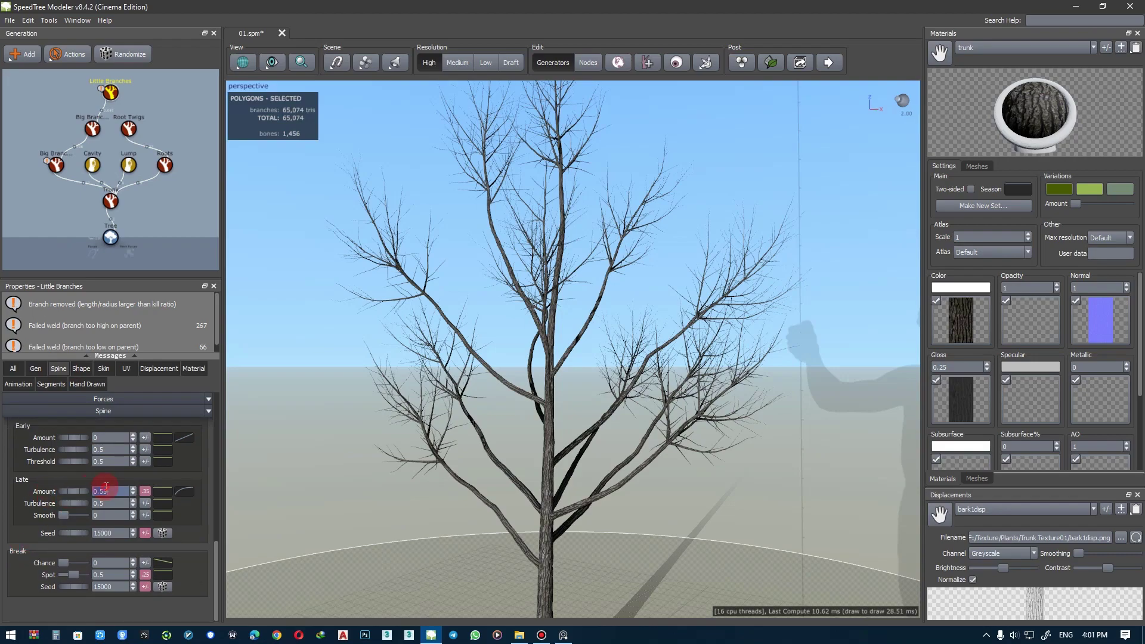
- Raise the little branches' late force amount and add some late turbulence to the twigs
{"action": "left_click_drag", "start_coordinate": [417, 363], "coordinate": [335, 391]}
{"action": "scroll", "coordinate": [388, 370], "scroll_direction": "up", "scroll_amount": 5}
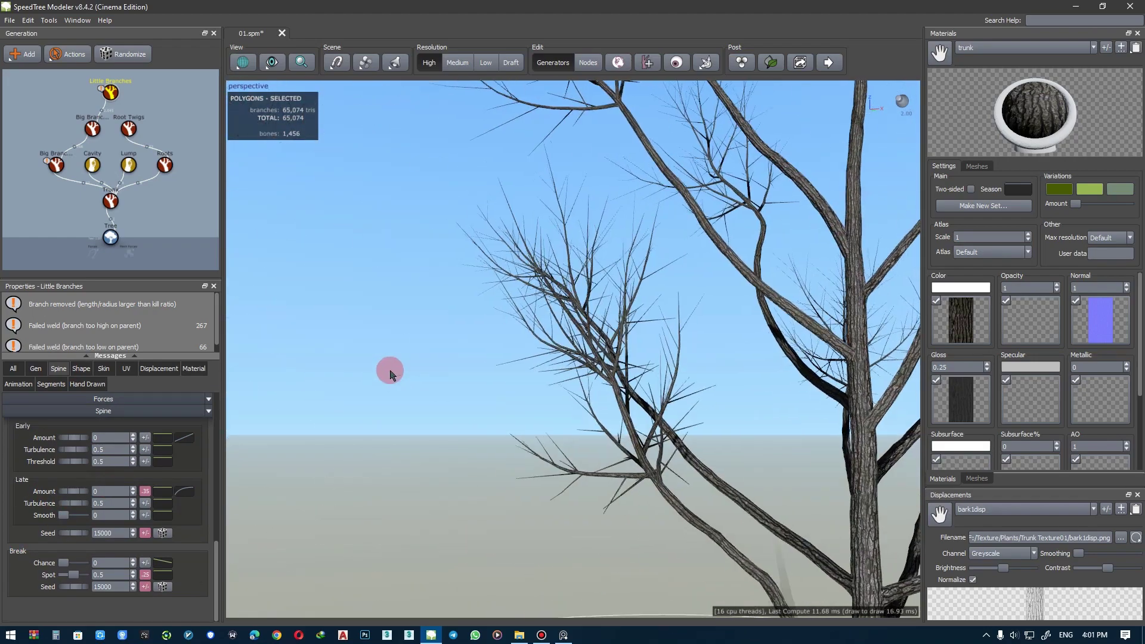
{"action": "left_click", "coordinate": [25, 483]}
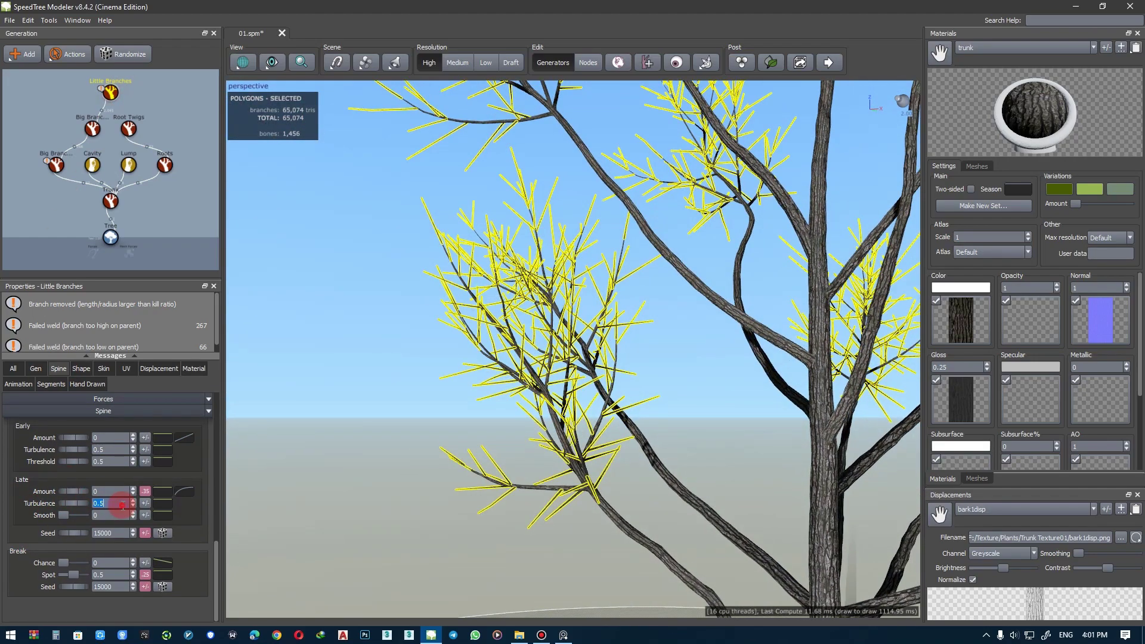
{"action": "type", "text": "0"}
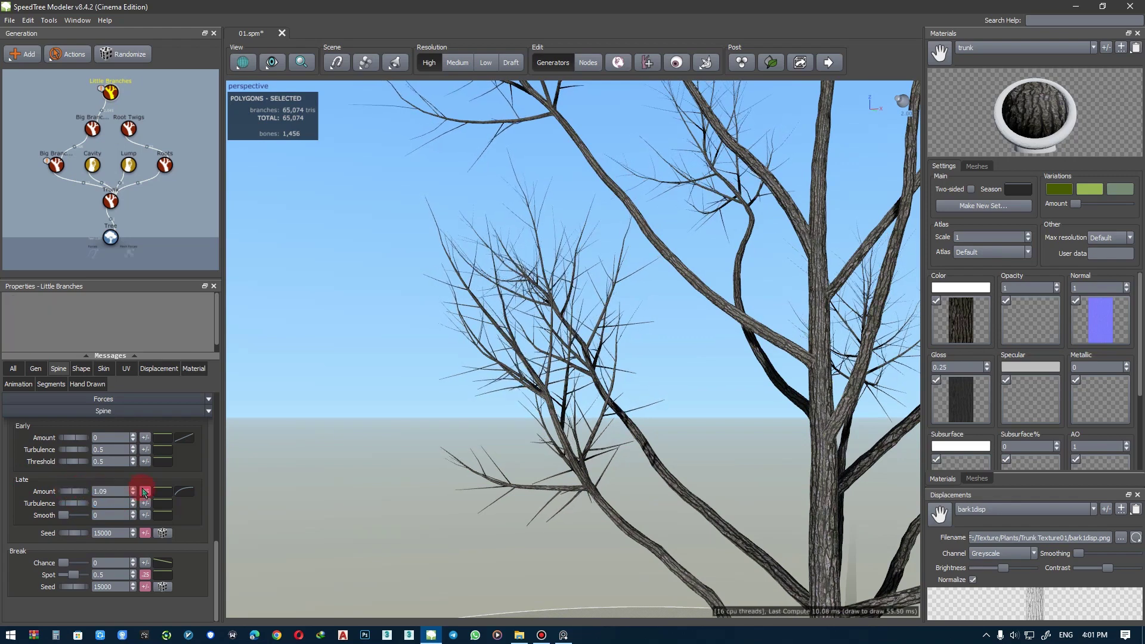
{"action": "left_click_drag", "start_coordinate": [86, 488], "coordinate": [358, 486]}
{"action": "left_click", "coordinate": [106, 491]}
{"action": "scroll", "coordinate": [113, 493], "scroll_direction": "up", "scroll_amount": 2}
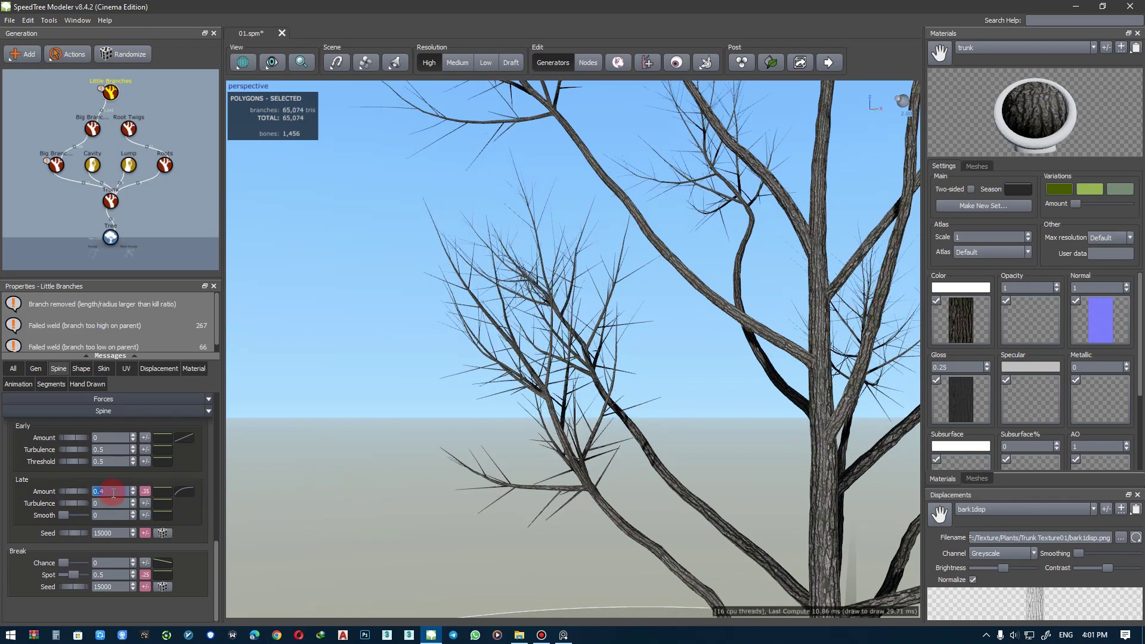
{"action": "left_click_drag", "start_coordinate": [74, 507], "coordinate": [94, 507]}
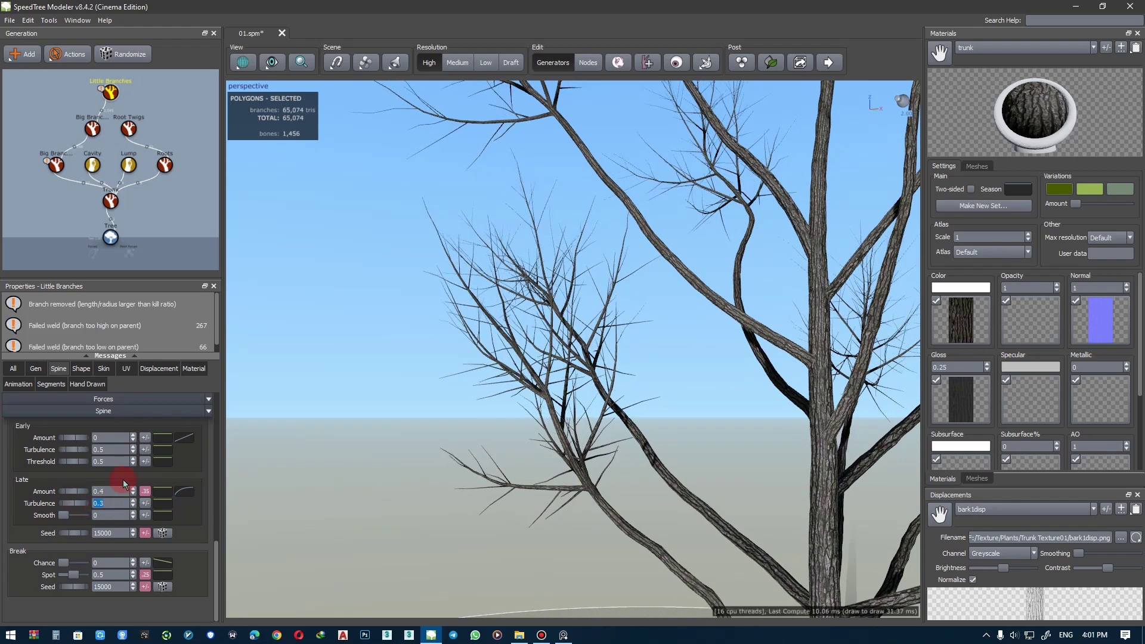
{"action": "mouse_move", "coordinate": [358, 459]}
{"action": "left_mouse_down"}
{"action": "mouse_move", "coordinate": [527, 417]}
{"action": "mouse_move", "coordinate": [485, 391]}
{"action": "mouse_move", "coordinate": [499, 403]}
{"action": "left_mouse_up"}
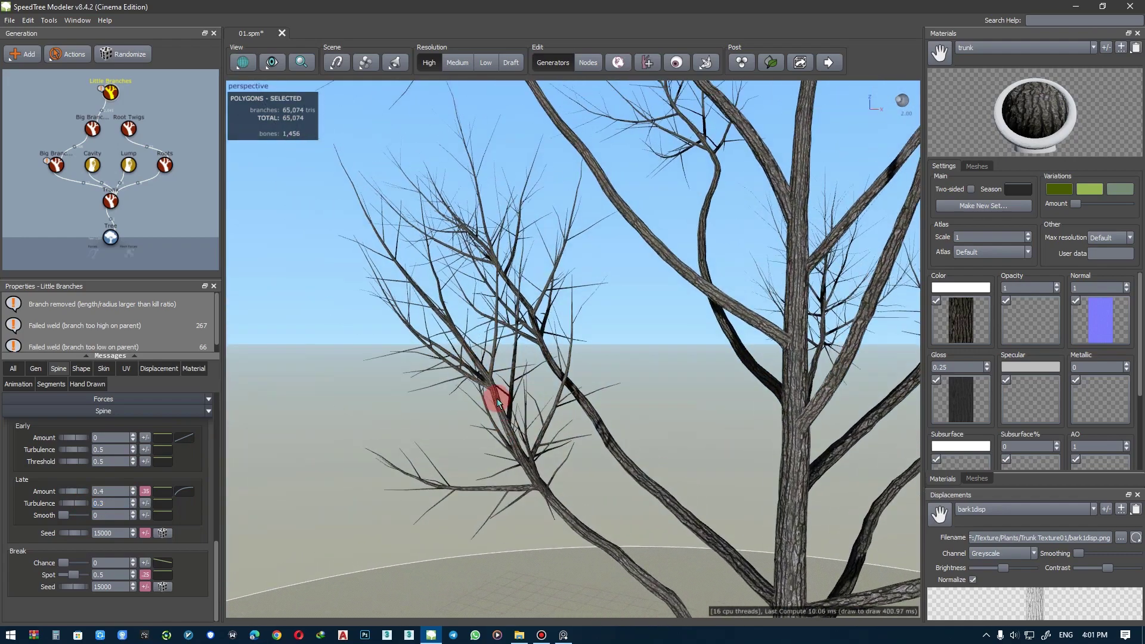
- Set the little branches' start angle to 0.353 and save the tree file
{"action": "left_click", "coordinate": [111, 99]}
{"action": "left_click", "coordinate": [36, 369]}
{"action": "left_click", "coordinate": [115, 435]}
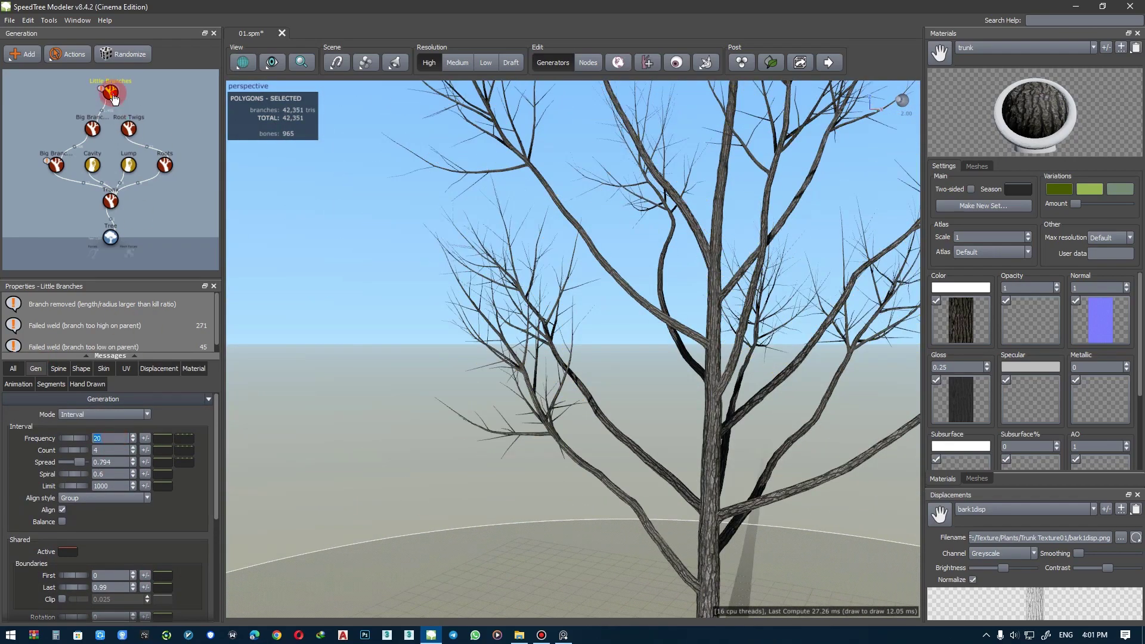
{"action": "left_click", "coordinate": [59, 369]}
{"action": "scroll", "coordinate": [89, 525], "scroll_direction": "down", "scroll_amount": 3}
{"action": "left_click", "coordinate": [71, 561]}
{"action": "left_click_drag", "start_coordinate": [71, 561], "coordinate": [67, 560]}
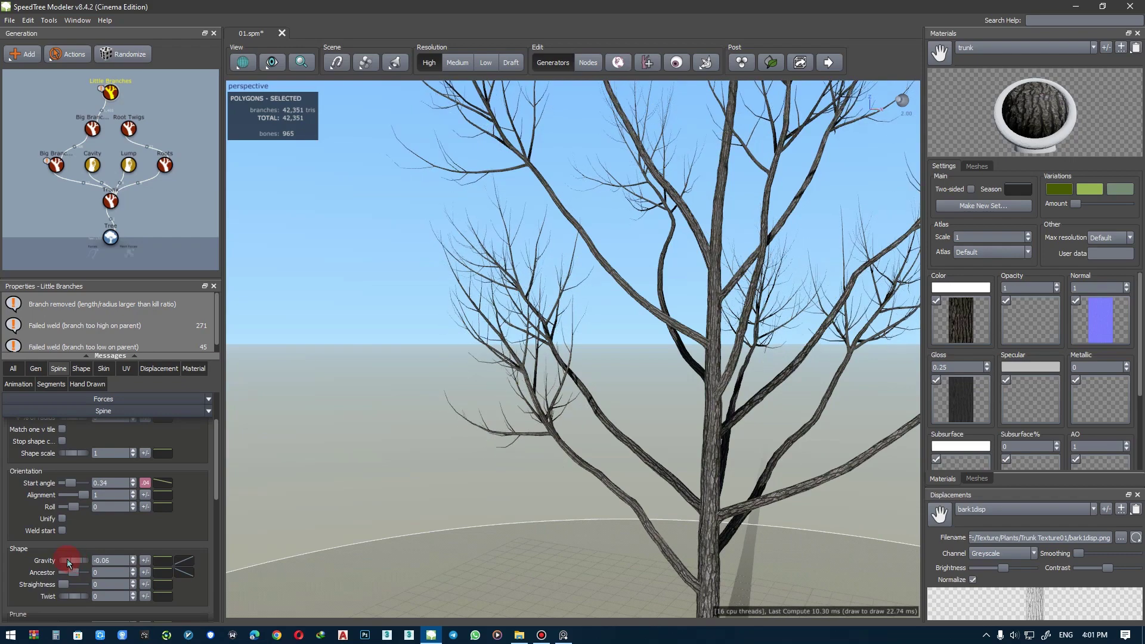
{"action": "left_click_drag", "start_coordinate": [71, 483], "coordinate": [69, 486]}
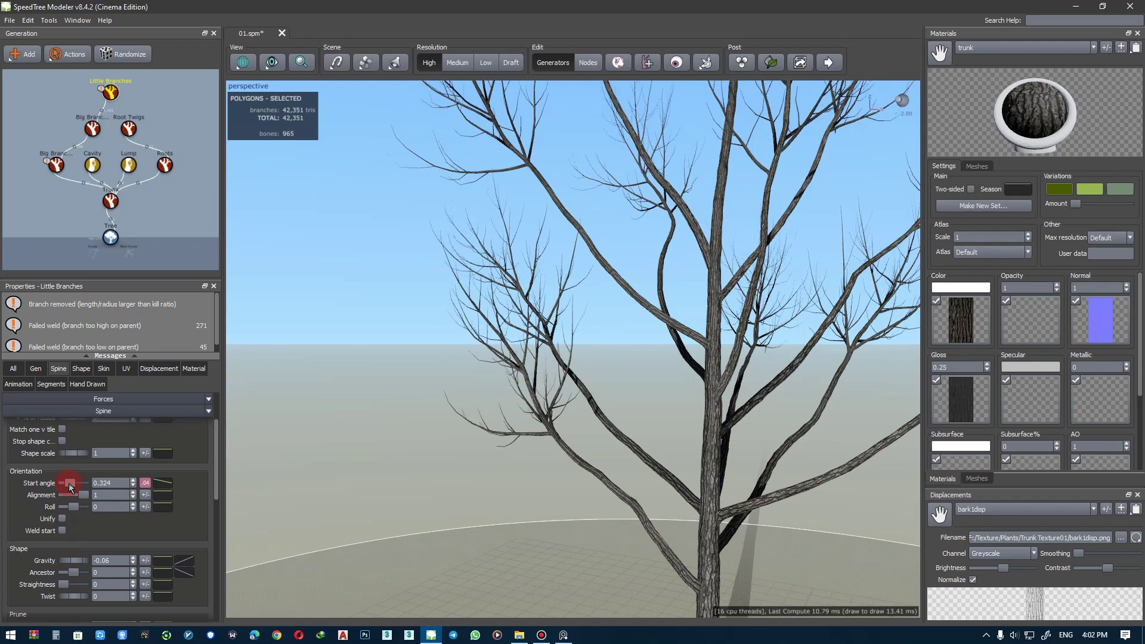
{"action": "left_click_drag", "start_coordinate": [70, 486], "coordinate": [72, 484]}
{"action": "mouse_move", "coordinate": [511, 468]}
{"action": "left_mouse_down"}
{"action": "mouse_move", "coordinate": [225, 427]}
{"action": "mouse_move", "coordinate": [411, 426]}
{"action": "mouse_move", "coordinate": [392, 422]}
{"action": "left_mouse_up"}
{"action": "left_click", "coordinate": [59, 369]}
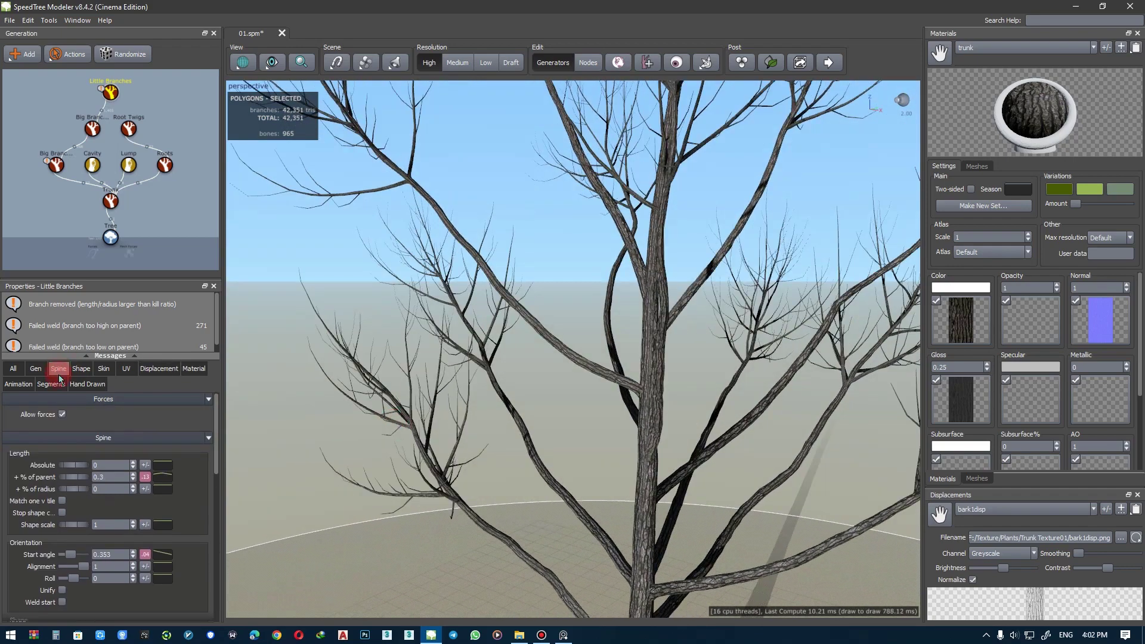
{"action": "key", "text": "ctrl+s"}
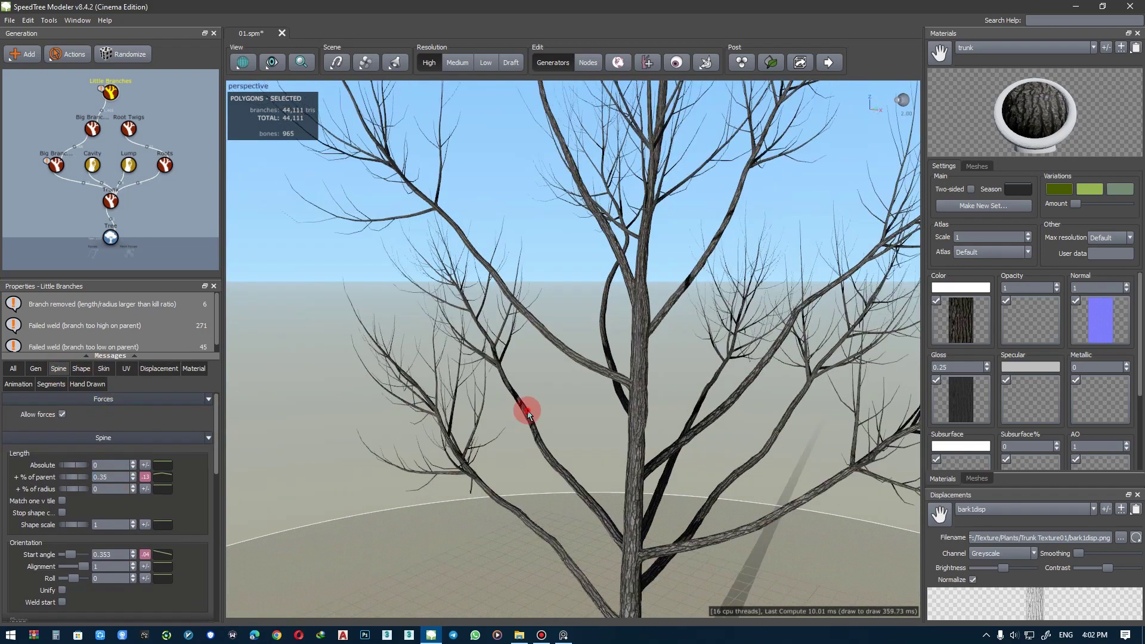
- Clear the selection and browse between a single big branch and the branch generators
{"action": "left_click", "coordinate": [575, 383]}
{"action": "scroll", "coordinate": [603, 367], "scroll_direction": "down", "scroll_amount": 5}
{"action": "mouse_move", "coordinate": [700, 375]}
{"action": "left_mouse_down"}
{"action": "mouse_move", "coordinate": [691, 363]}
{"action": "mouse_move", "coordinate": [586, 423]}
{"action": "mouse_move", "coordinate": [678, 399]}
{"action": "mouse_move", "coordinate": [552, 376]}
{"action": "mouse_move", "coordinate": [634, 396]}
{"action": "mouse_move", "coordinate": [621, 364]}
{"action": "left_mouse_up"}
{"action": "left_click", "coordinate": [562, 293]}
{"action": "left_click", "coordinate": [332, 234]}
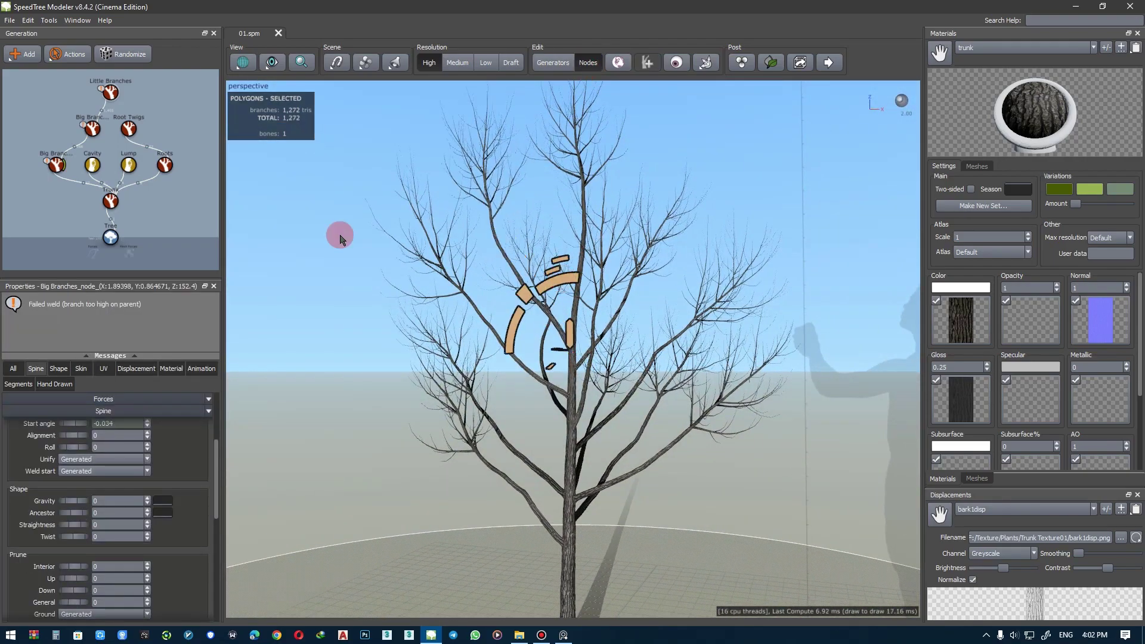
{"action": "left_click_drag", "start_coordinate": [352, 437], "coordinate": [378, 422]}
{"action": "scroll", "coordinate": [31, 525], "scroll_direction": "up", "scroll_amount": 2}
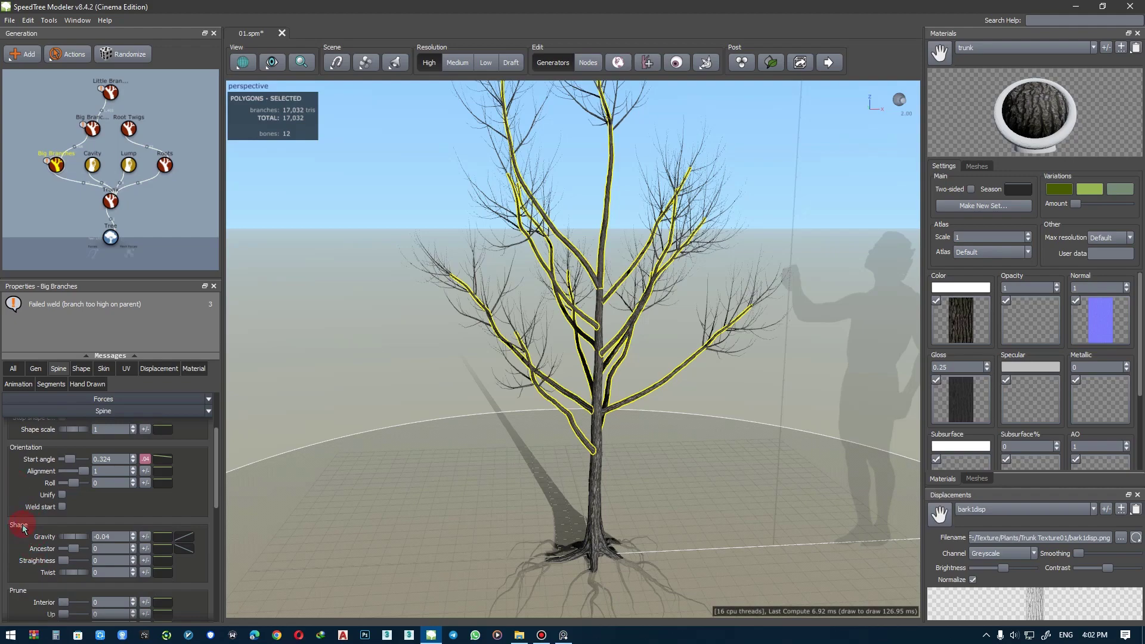
{"action": "key", "text": "Up"}
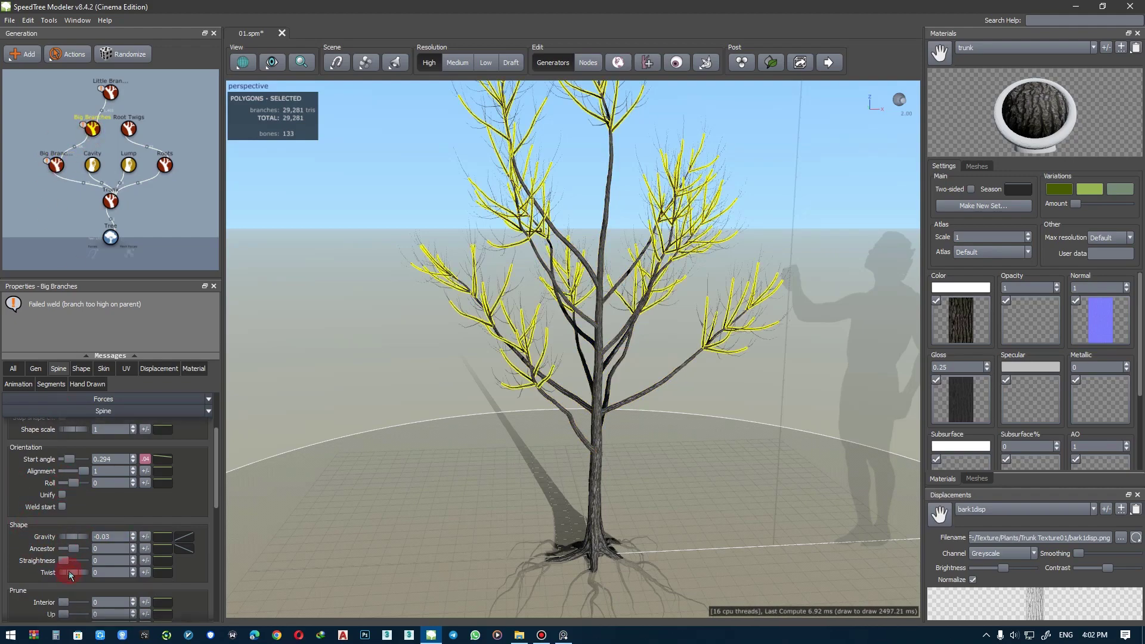
{"action": "key", "text": "Up"}
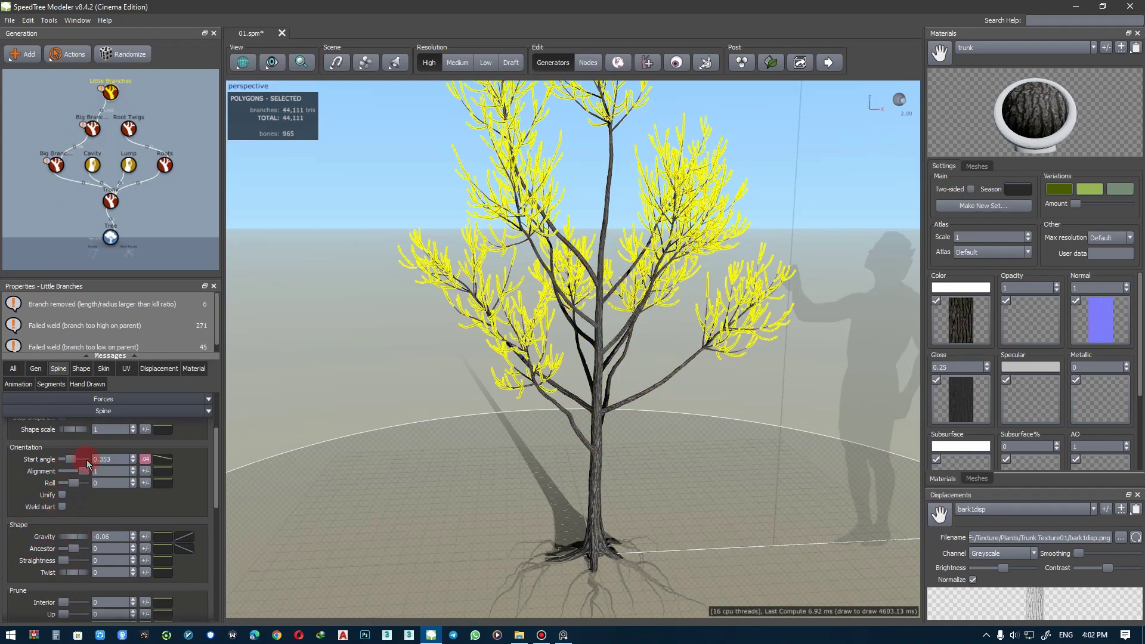
{"action": "scroll", "coordinate": [409, 414], "scroll_direction": "up", "scroll_amount": 3}
{"action": "scroll", "coordinate": [399, 402], "scroll_direction": "up", "scroll_amount": 2}
{"action": "scroll", "coordinate": [432, 415], "scroll_direction": "up", "scroll_amount": 2}
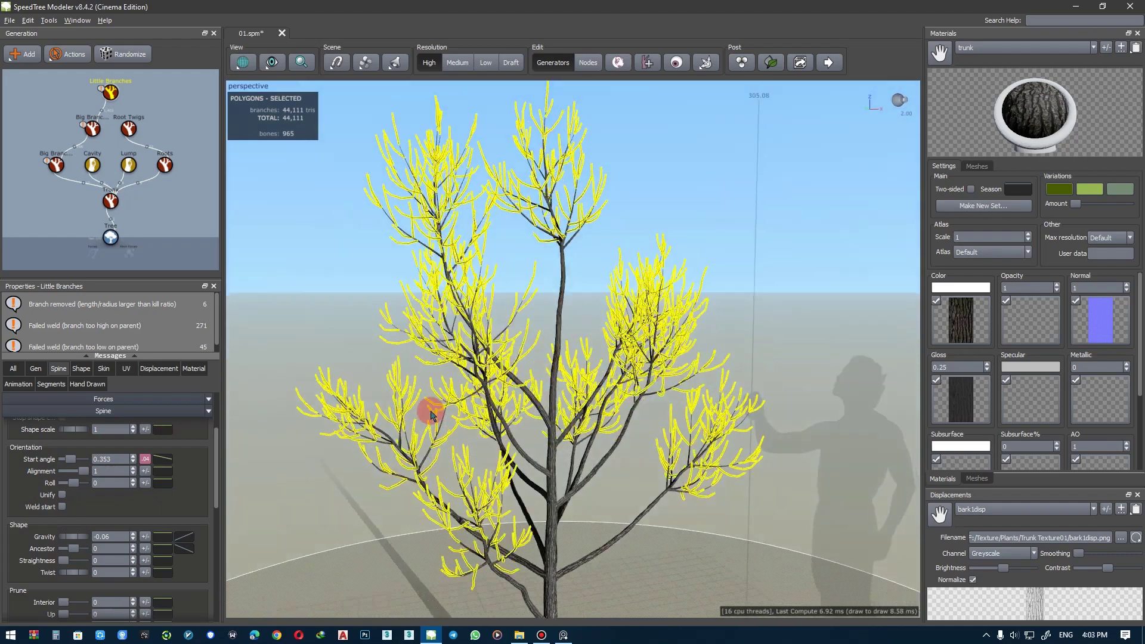
{"action": "scroll", "coordinate": [477, 388], "scroll_direction": "down", "scroll_amount": 3}
- Give the Little Branches a gravity of -0.06 for a slight droop
{"action": "left_click", "coordinate": [460, 370]}
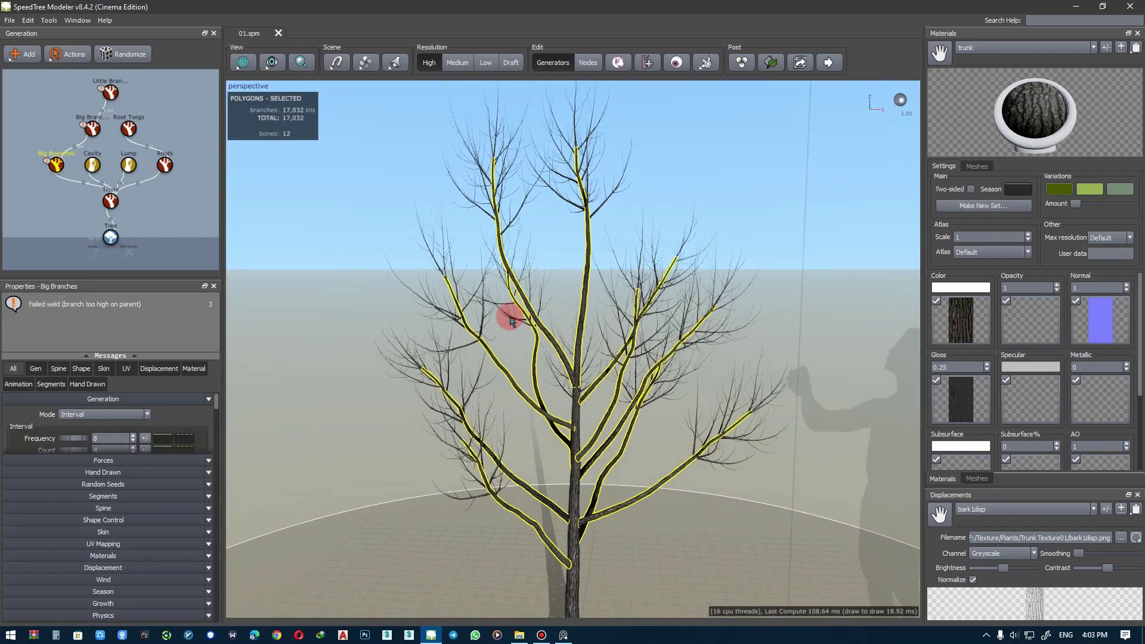
{"action": "mouse_move", "coordinate": [510, 321]}
{"action": "left_mouse_down"}
{"action": "mouse_move", "coordinate": [486, 300]}
{"action": "mouse_move", "coordinate": [519, 302]}
{"action": "left_mouse_up"}
{"action": "scroll", "coordinate": [28, 501], "scroll_direction": "down", "scroll_amount": 3}
{"action": "scroll", "coordinate": [27, 534], "scroll_direction": "down", "scroll_amount": 2}
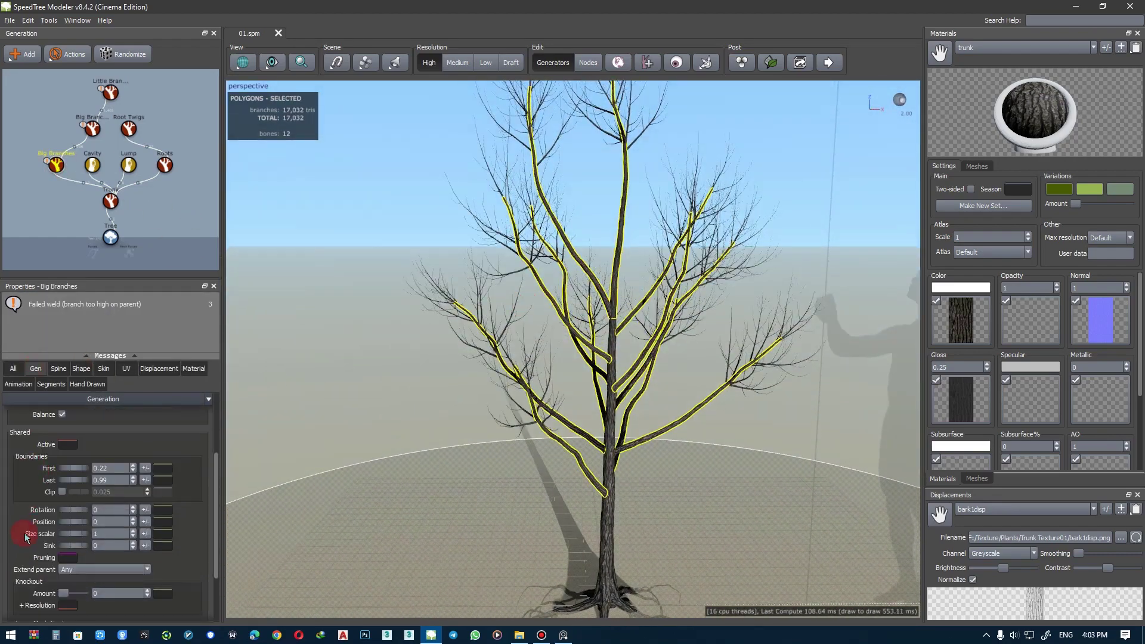
{"action": "scroll", "coordinate": [26, 537], "scroll_direction": "down", "scroll_amount": 3}
{"action": "scroll", "coordinate": [36, 513], "scroll_direction": "down", "scroll_amount": 3}
{"action": "scroll", "coordinate": [49, 476], "scroll_direction": "down", "scroll_amount": 3}
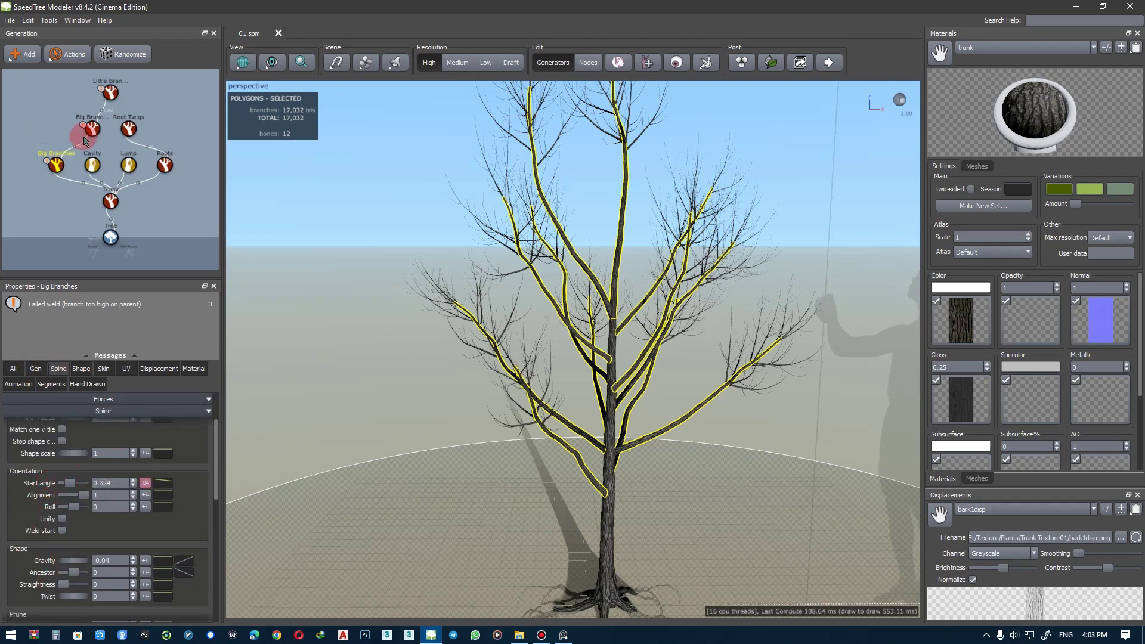
{"action": "left_click", "coordinate": [111, 92]}
{"action": "left_click_drag", "start_coordinate": [67, 561], "coordinate": [68, 571]}
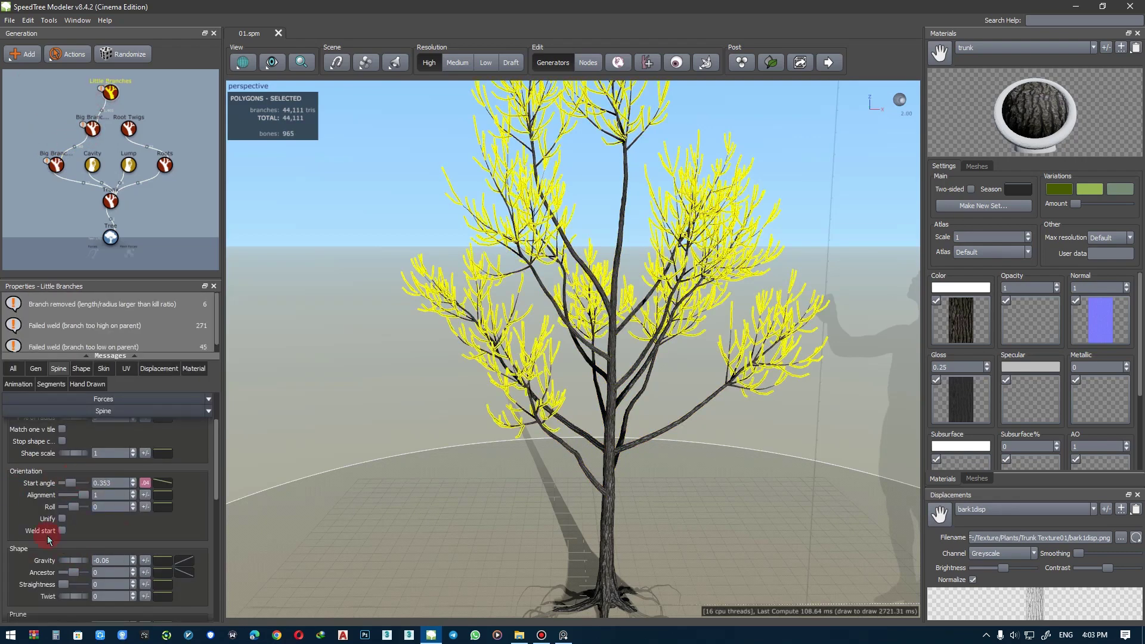
- In Nodes mode, drag one big branch's length handle to make it shorter
{"action": "left_click", "coordinate": [588, 62]}
{"action": "scroll", "coordinate": [601, 280], "scroll_direction": "up", "scroll_amount": 2}
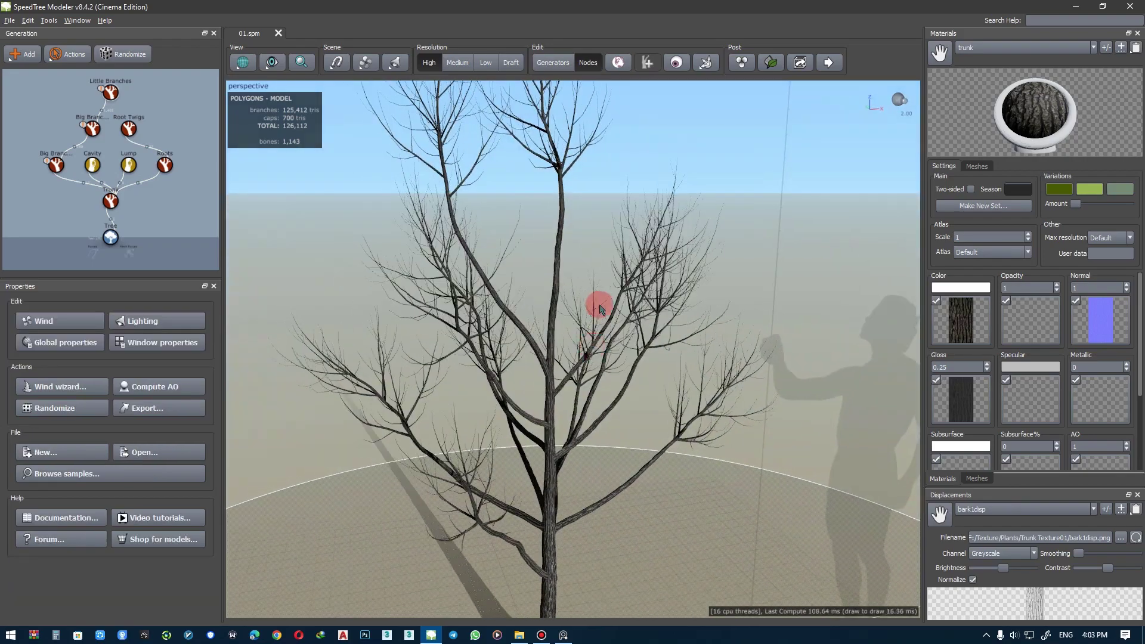
{"action": "left_click", "coordinate": [593, 328]}
{"action": "mouse_move", "coordinate": [594, 328]}
{"action": "left_mouse_down"}
{"action": "mouse_move", "coordinate": [601, 361]}
{"action": "mouse_move", "coordinate": [650, 340]}
{"action": "mouse_move", "coordinate": [593, 365]}
{"action": "mouse_move", "coordinate": [698, 350]}
{"action": "mouse_move", "coordinate": [591, 356]}
{"action": "mouse_move", "coordinate": [557, 388]}
{"action": "mouse_move", "coordinate": [660, 299]}
{"action": "mouse_move", "coordinate": [580, 422]}
{"action": "left_mouse_up"}
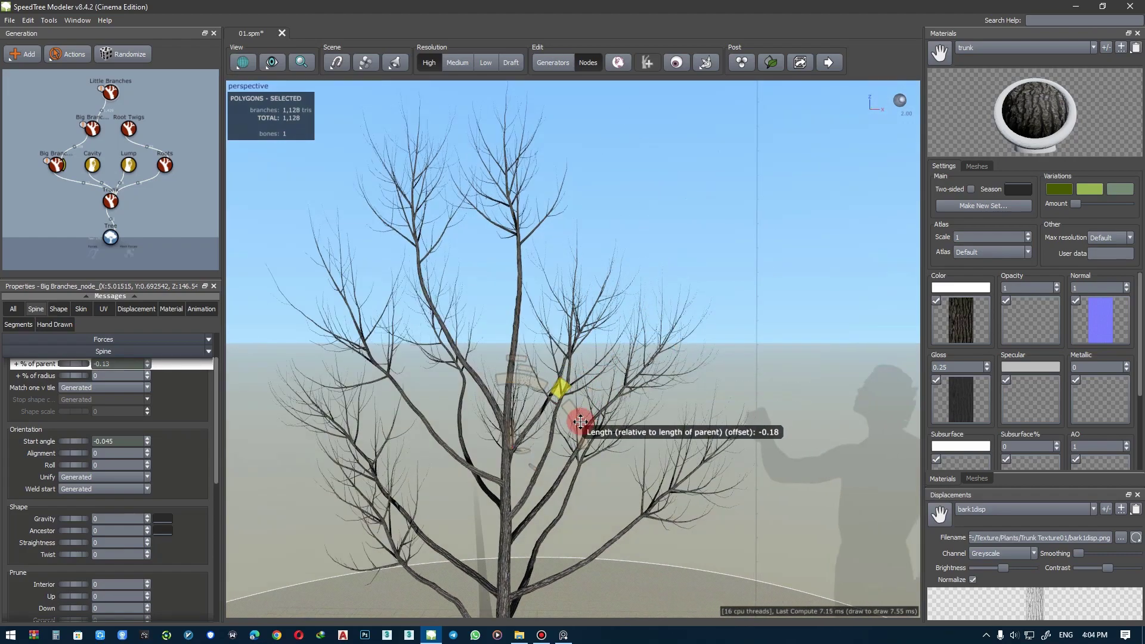
- Toggle the four-view layout and shorten the big branch to length offset -0.18
{"action": "scroll", "coordinate": [35, 402], "scroll_direction": "up", "scroll_amount": 3}
{"action": "key", "text": "space"}
{"action": "key", "text": "space"}
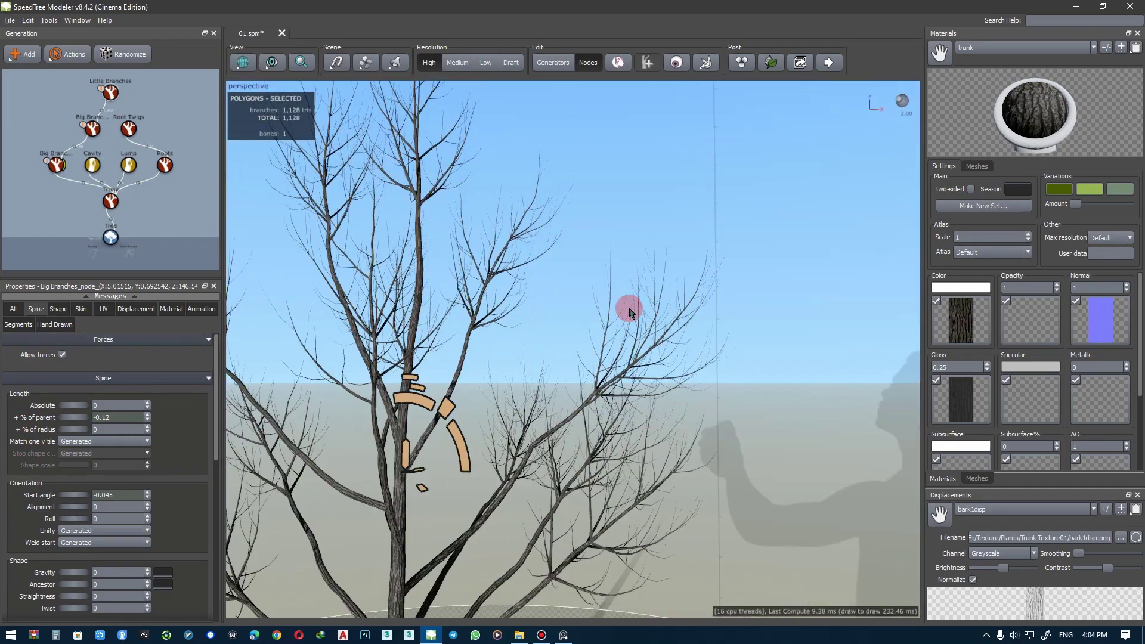
{"action": "mouse_move", "coordinate": [627, 310]}
{"action": "left_mouse_down"}
{"action": "mouse_move", "coordinate": [384, 455]}
{"action": "mouse_move", "coordinate": [396, 405]}
{"action": "mouse_move", "coordinate": [524, 355]}
{"action": "mouse_move", "coordinate": [424, 365]}
{"action": "left_mouse_up"}
- Back in Generators mode, set the Big Branches frequency to 10
{"action": "left_click", "coordinate": [110, 201]}
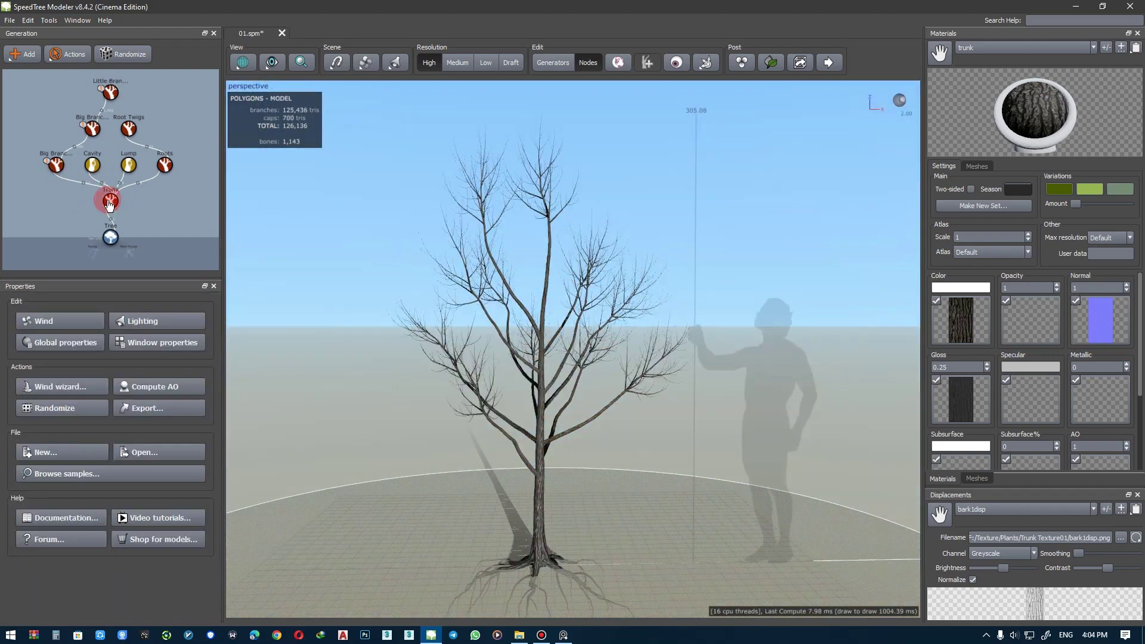
{"action": "left_click", "coordinate": [56, 165]}
{"action": "left_click", "coordinate": [36, 368]}
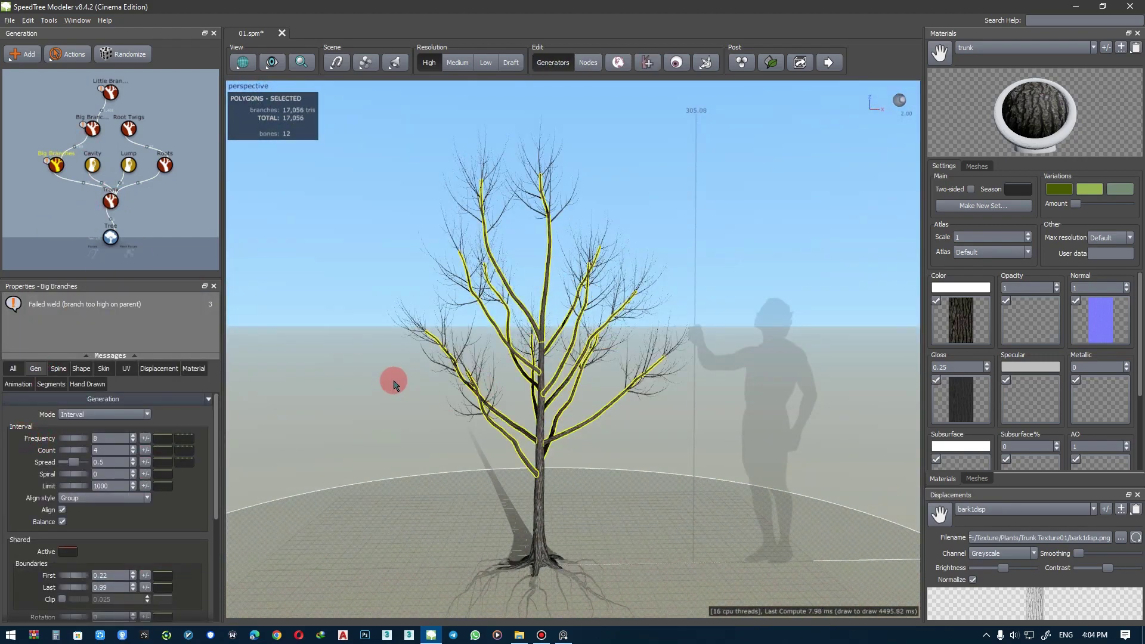
{"action": "left_click_drag", "start_coordinate": [393, 385], "coordinate": [480, 397]}
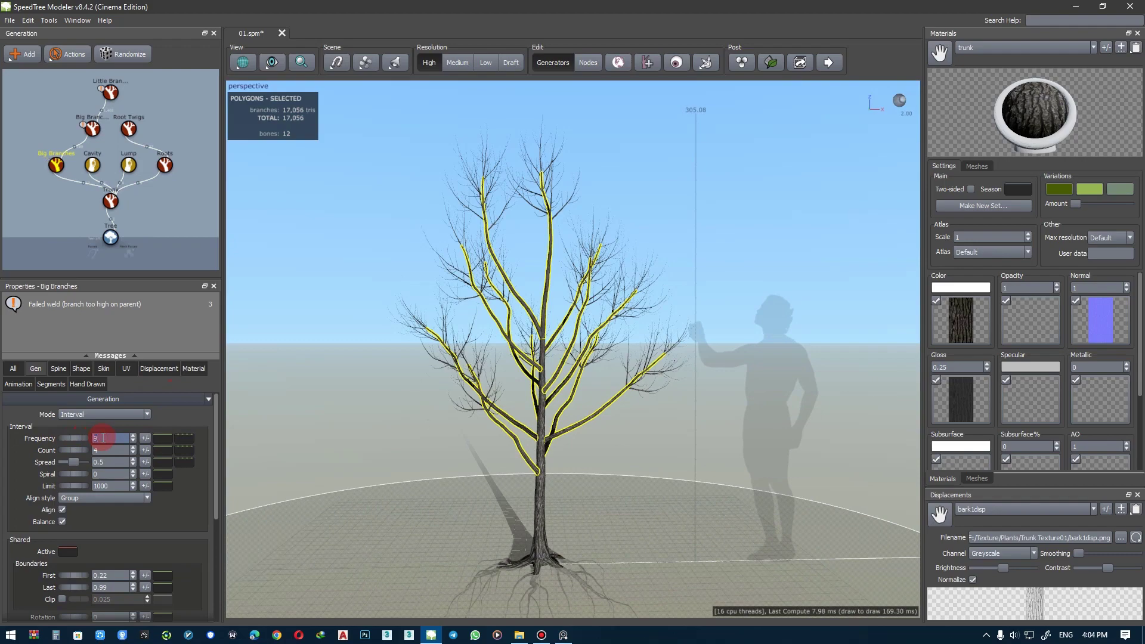
{"action": "left_click_drag", "start_coordinate": [517, 435], "coordinate": [468, 430]}
{"action": "left_click", "coordinate": [126, 438]}
{"action": "type", "text": "10"}
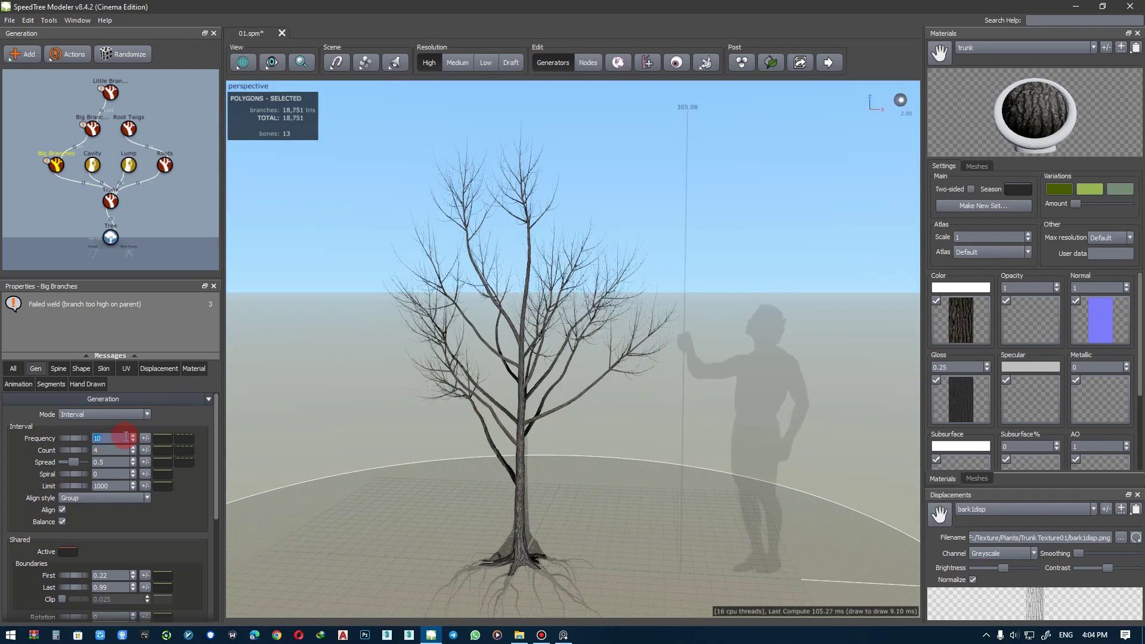
{"action": "left_click_drag", "start_coordinate": [573, 372], "coordinate": [619, 383]}
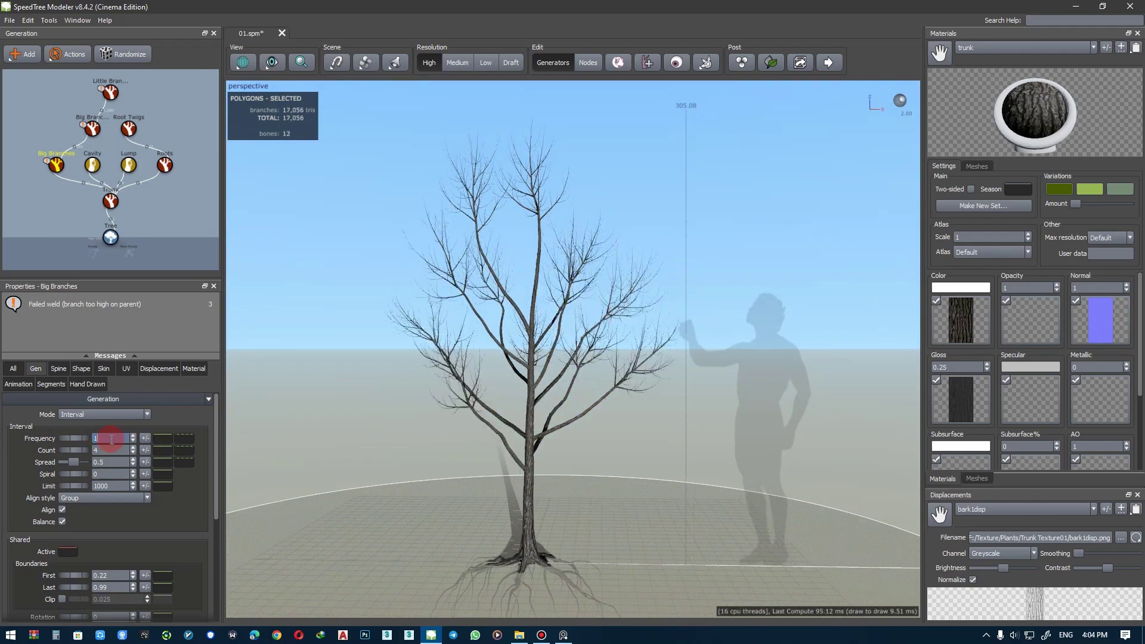
{"action": "left_click_drag", "start_coordinate": [111, 439], "coordinate": [127, 437]}
{"action": "mouse_move", "coordinate": [567, 357]}
{"action": "left_mouse_down"}
{"action": "mouse_move", "coordinate": [548, 378]}
{"action": "mouse_move", "coordinate": [588, 348]}
{"action": "mouse_move", "coordinate": [537, 358]}
{"action": "mouse_move", "coordinate": [521, 377]}
{"action": "mouse_move", "coordinate": [486, 350]}
{"action": "mouse_move", "coordinate": [563, 358]}
{"action": "mouse_move", "coordinate": [596, 102]}
{"action": "left_mouse_up"}
- In Nodes mode, slide selected big branches to new positions along the trunk
{"action": "left_click", "coordinate": [594, 66]}
{"action": "mouse_move", "coordinate": [593, 317]}
{"action": "left_mouse_down"}
{"action": "mouse_move", "coordinate": [686, 332]}
{"action": "mouse_move", "coordinate": [657, 415]}
{"action": "left_mouse_up"}
{"action": "left_click", "coordinate": [656, 416]}
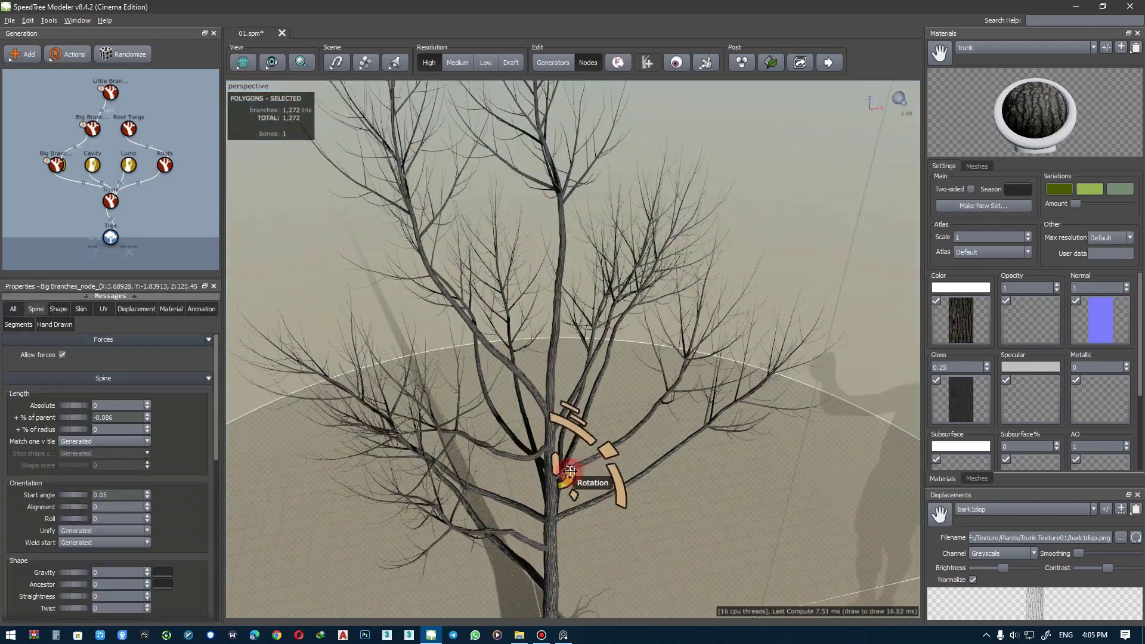
{"action": "mouse_move", "coordinate": [558, 475]}
{"action": "left_mouse_down"}
{"action": "mouse_move", "coordinate": [511, 460]}
{"action": "mouse_move", "coordinate": [480, 513]}
{"action": "mouse_move", "coordinate": [455, 353]}
{"action": "mouse_move", "coordinate": [537, 358]}
{"action": "mouse_move", "coordinate": [533, 540]}
{"action": "left_mouse_up"}
{"action": "left_click", "coordinate": [590, 411]}
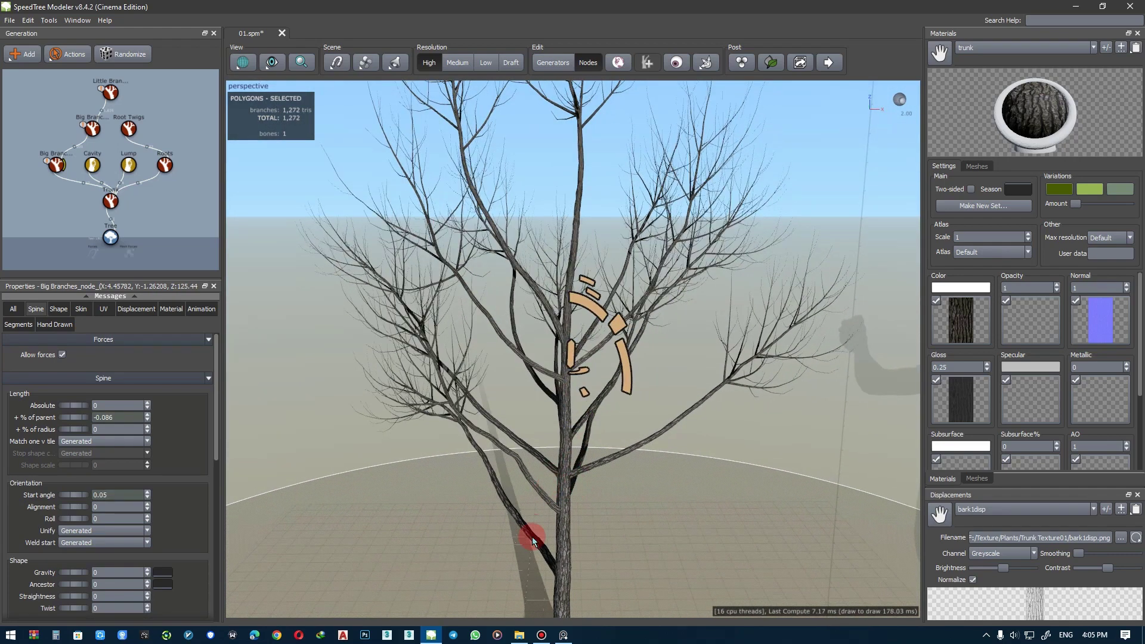
{"action": "mouse_move", "coordinate": [544, 470]}
{"action": "left_mouse_down"}
{"action": "mouse_move", "coordinate": [511, 332]}
{"action": "mouse_move", "coordinate": [556, 205]}
{"action": "mouse_move", "coordinate": [562, 328]}
{"action": "mouse_move", "coordinate": [638, 360]}
{"action": "mouse_move", "coordinate": [621, 376]}
{"action": "mouse_move", "coordinate": [511, 348]}
{"action": "mouse_move", "coordinate": [529, 256]}
{"action": "mouse_move", "coordinate": [511, 330]}
{"action": "mouse_move", "coordinate": [530, 446]}
{"action": "left_mouse_up"}
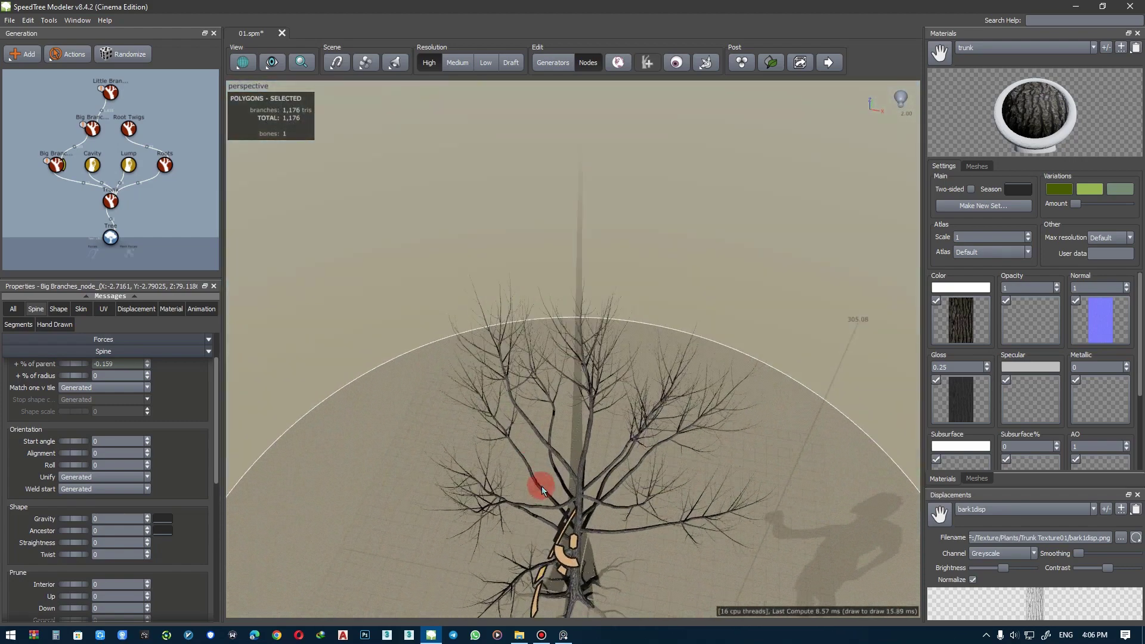
{"action": "left_click_drag", "start_coordinate": [561, 524], "coordinate": [598, 514]}
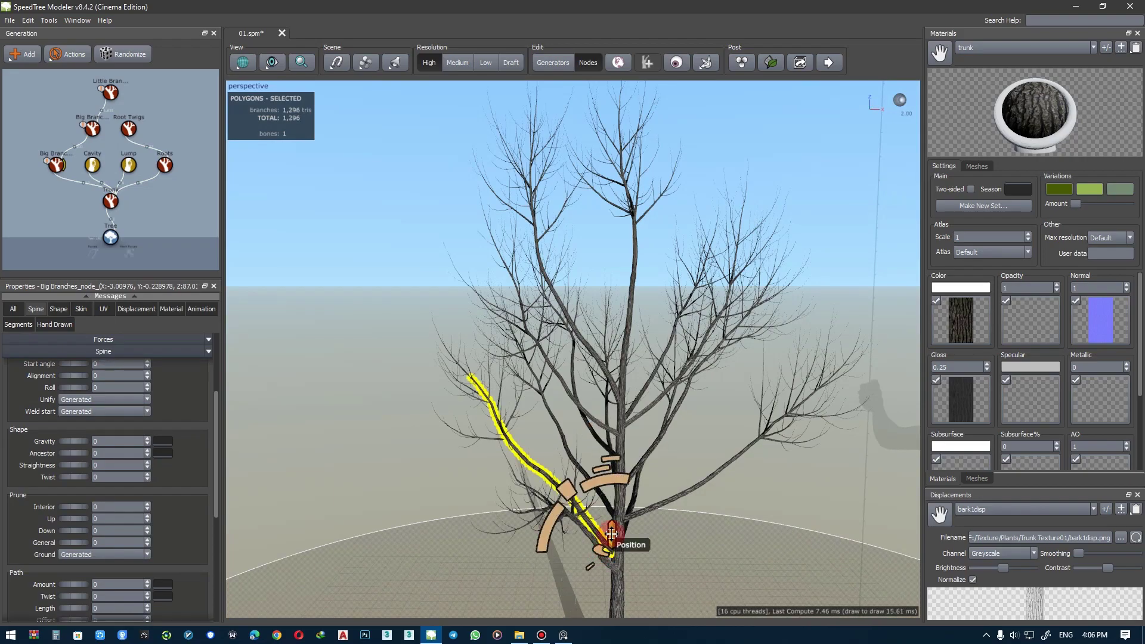
{"action": "left_click_drag", "start_coordinate": [611, 534], "coordinate": [614, 474]}
{"action": "key", "text": "space"}
{"action": "key", "text": "space"}
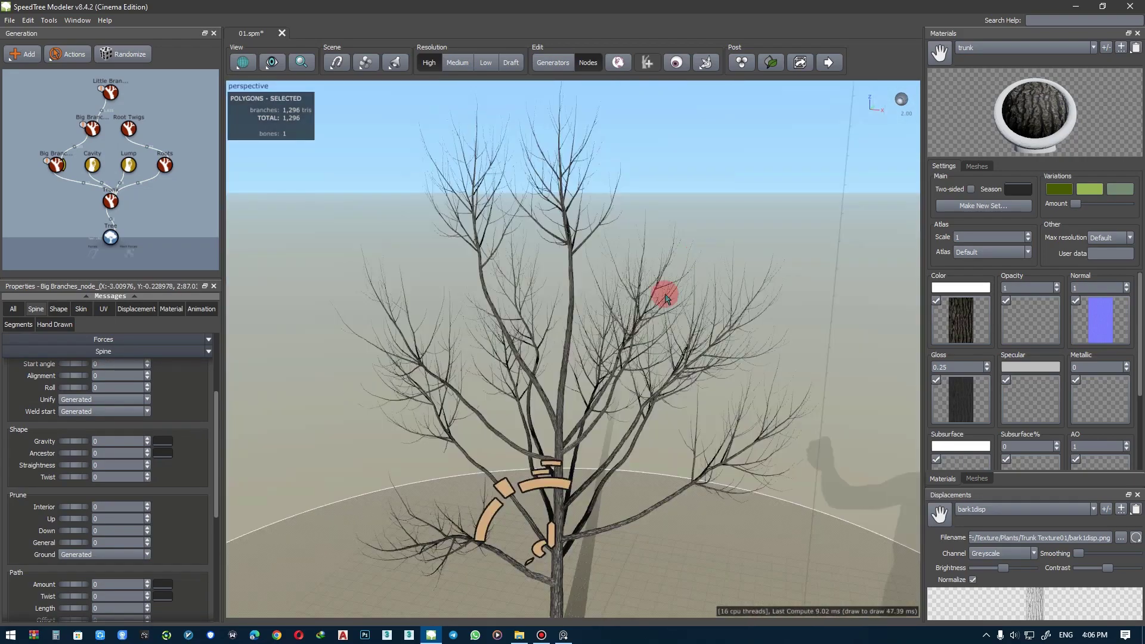
{"action": "mouse_move", "coordinate": [665, 292]}
{"action": "left_mouse_down"}
{"action": "mouse_move", "coordinate": [543, 455]}
{"action": "mouse_move", "coordinate": [550, 440]}
{"action": "mouse_move", "coordinate": [516, 441]}
{"action": "mouse_move", "coordinate": [543, 440]}
{"action": "mouse_move", "coordinate": [517, 463]}
{"action": "mouse_move", "coordinate": [530, 459]}
{"action": "mouse_move", "coordinate": [545, 392]}
{"action": "mouse_move", "coordinate": [533, 418]}
{"action": "mouse_move", "coordinate": [524, 396]}
{"action": "left_mouse_up"}
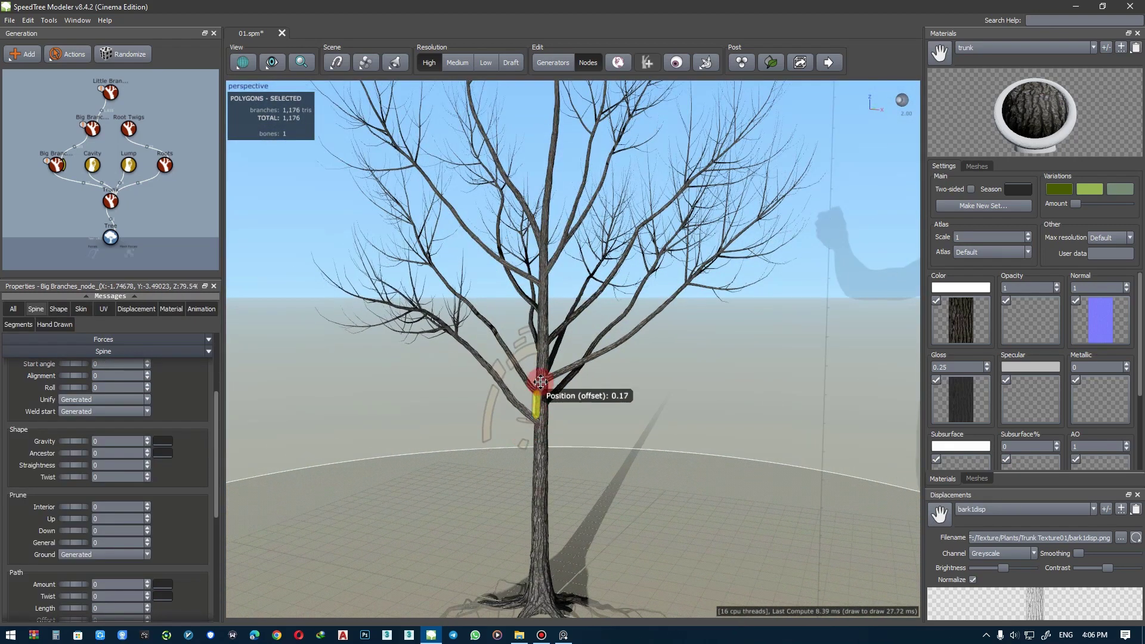
- Set the Big Branches radius to 0.85 of their parent's thickness
{"action": "left_click", "coordinate": [593, 455]}
{"action": "scroll", "coordinate": [603, 456], "scroll_direction": "down", "scroll_amount": 3}
{"action": "mouse_move", "coordinate": [603, 455]}
{"action": "left_mouse_down"}
{"action": "mouse_move", "coordinate": [503, 422]}
{"action": "mouse_move", "coordinate": [530, 420]}
{"action": "mouse_move", "coordinate": [519, 421]}
{"action": "left_mouse_up"}
{"action": "left_click", "coordinate": [541, 439]}
{"action": "left_click", "coordinate": [101, 459]}
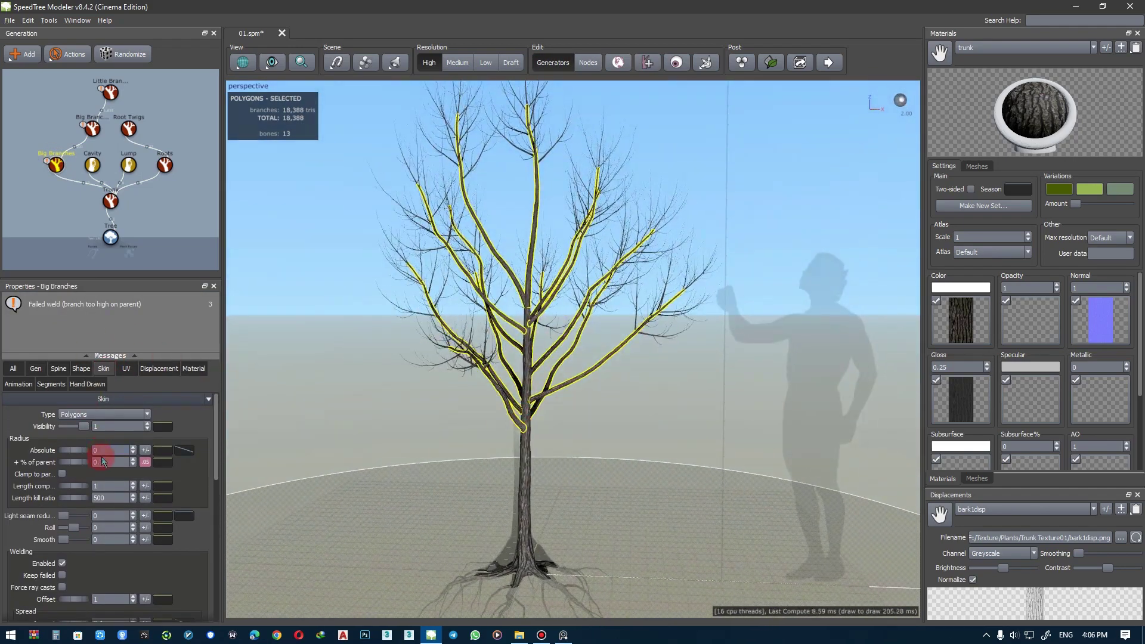
{"action": "type", "text": "1"}
{"action": "left_click", "coordinate": [192, 434]}
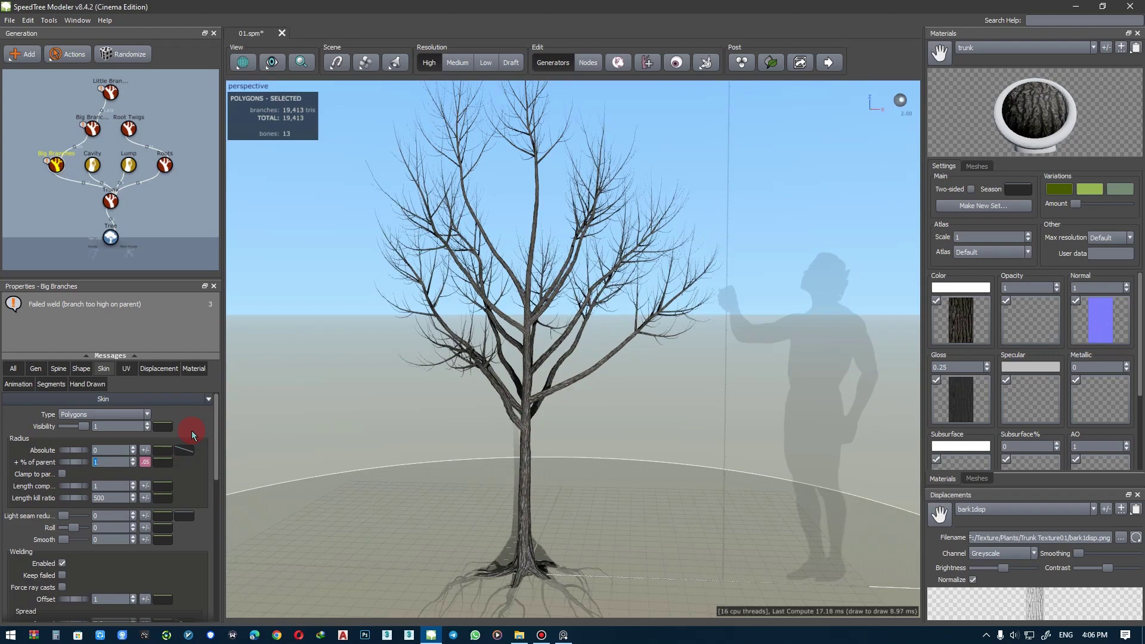
{"action": "mouse_move", "coordinate": [454, 376]}
{"action": "right_mouse_down"}
{"action": "mouse_move", "coordinate": [384, 417]}
{"action": "mouse_move", "coordinate": [405, 401]}
{"action": "right_mouse_up"}
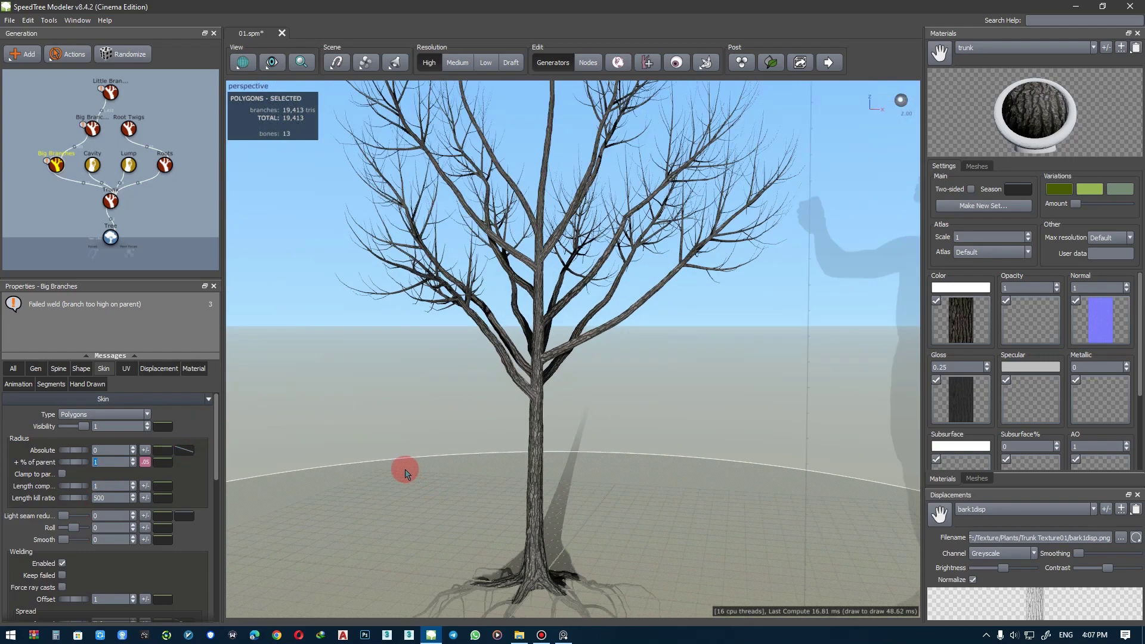
{"action": "key", "text": "BackSpace"}
{"action": "type", "text": "85"}
{"action": "mouse_move", "coordinate": [418, 455]}
{"action": "right_mouse_down"}
{"action": "mouse_move", "coordinate": [494, 422]}
{"action": "mouse_move", "coordinate": [294, 476]}
{"action": "right_mouse_up"}
{"action": "left_click", "coordinate": [293, 476]}
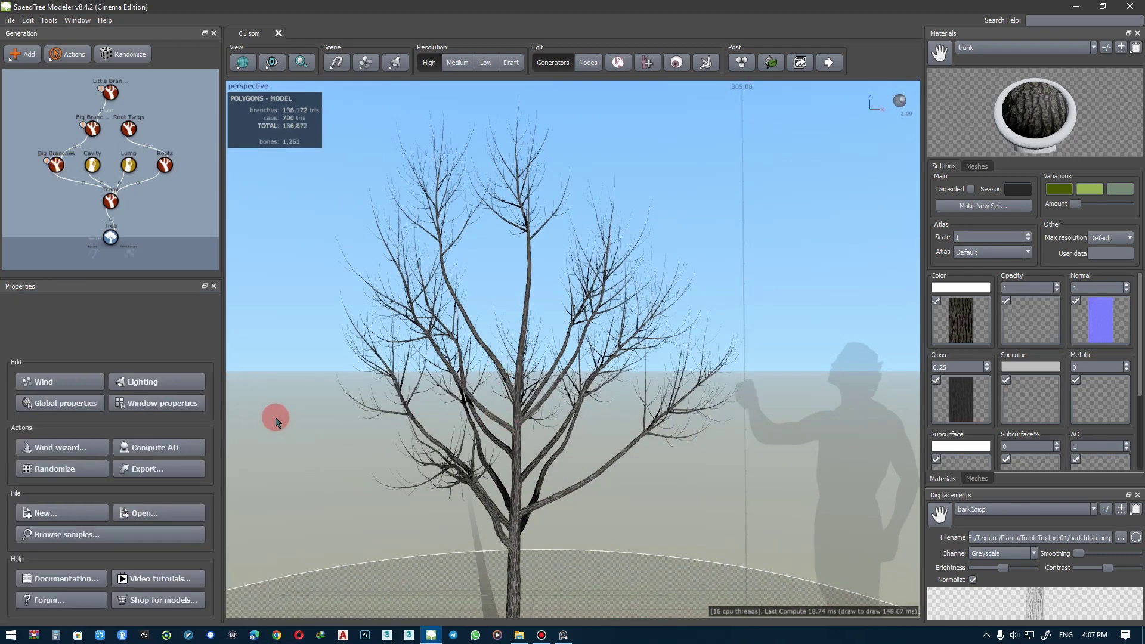
- Add a Twigs generator to the Little Branches with a last boundary of 0.99
{"action": "left_click", "coordinate": [113, 95]}
{"action": "right_click", "coordinate": [140, 102]}
{"action": "left_click", "coordinate": [326, 204]}
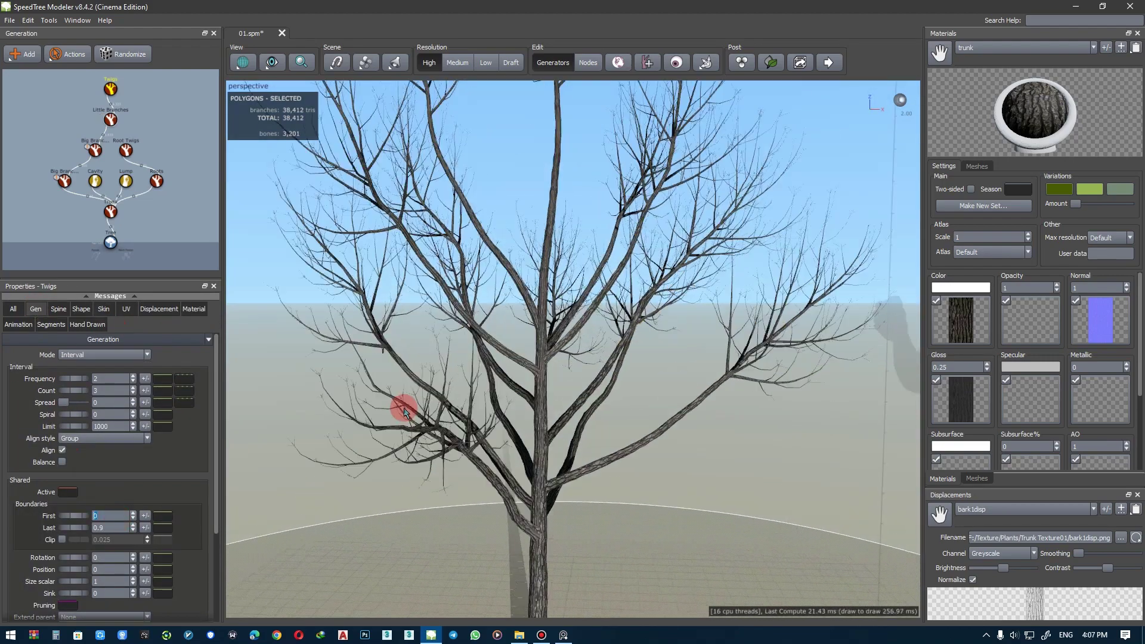
{"action": "key", "text": "Return"}
{"action": "scroll", "coordinate": [22, 543], "scroll_direction": "down", "scroll_amount": 2}
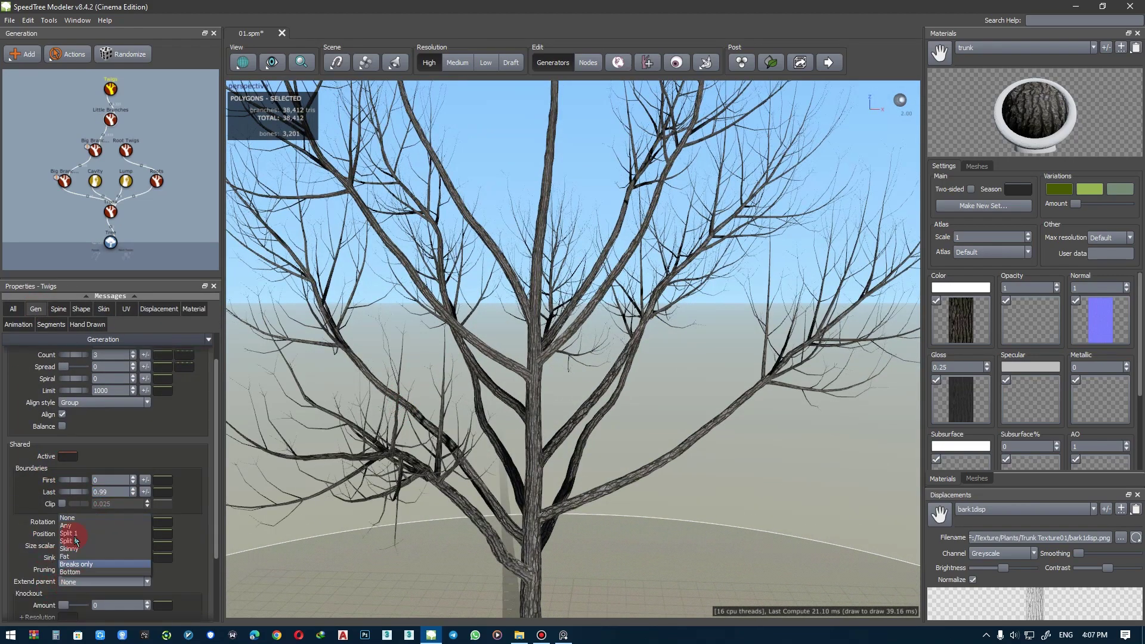
{"action": "scroll", "coordinate": [114, 376], "scroll_direction": "up", "scroll_amount": 2}
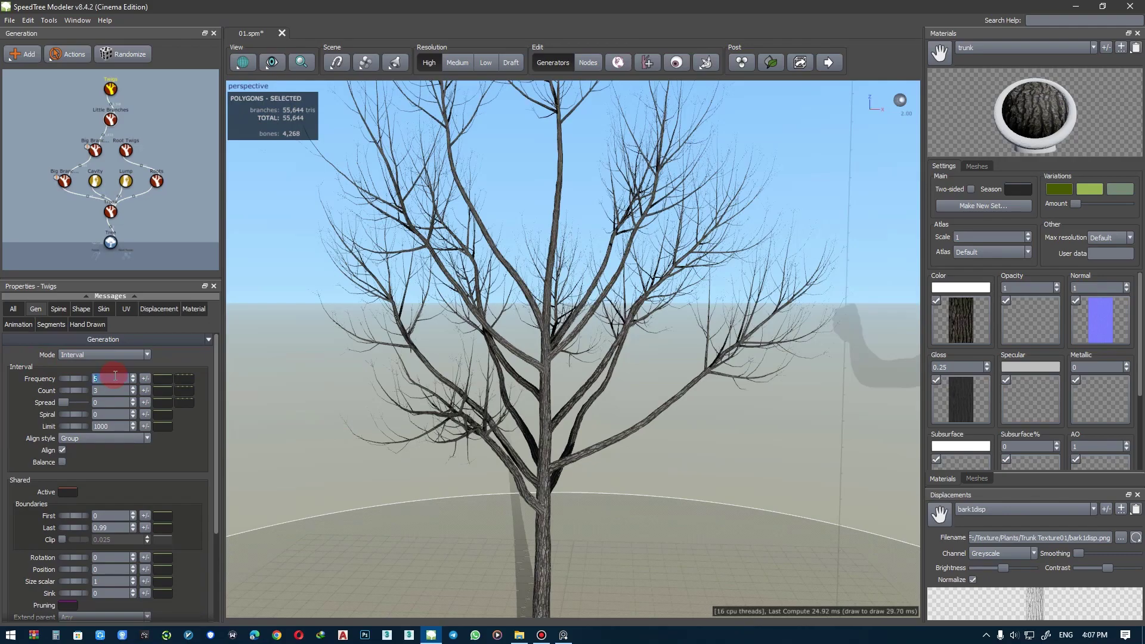
{"action": "mouse_move", "coordinate": [460, 332]}
{"action": "left_mouse_down"}
{"action": "mouse_move", "coordinate": [506, 349]}
{"action": "mouse_move", "coordinate": [504, 338]}
{"action": "left_mouse_up"}
- Set the twig generation frequency to 50
{"action": "double_click", "coordinate": [109, 378]}
{"action": "type", "text": "50"}
{"action": "key", "text": "Return"}
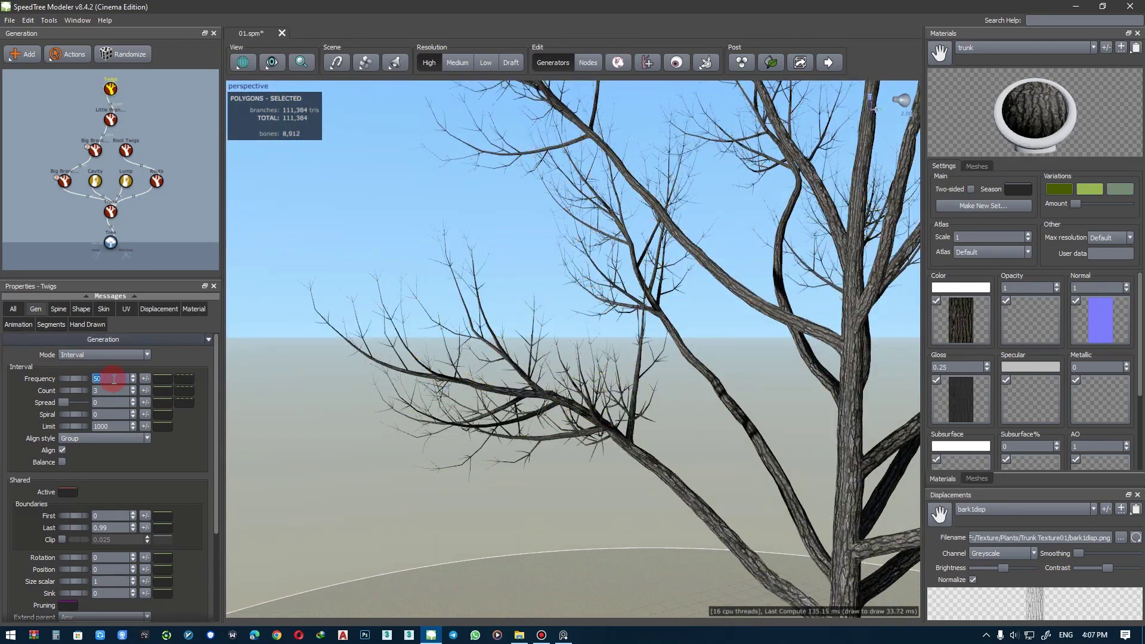
{"action": "mouse_move", "coordinate": [454, 420]}
{"action": "left_mouse_down"}
{"action": "mouse_move", "coordinate": [430, 404]}
{"action": "mouse_move", "coordinate": [455, 414]}
{"action": "mouse_move", "coordinate": [465, 396]}
{"action": "mouse_move", "coordinate": [471, 409]}
{"action": "mouse_move", "coordinate": [585, 391]}
{"action": "mouse_move", "coordinate": [552, 404]}
{"action": "mouse_move", "coordinate": [463, 356]}
{"action": "mouse_move", "coordinate": [511, 370]}
{"action": "left_mouse_up"}
{"action": "key", "text": "ctrl+4"}
- Return to a single perspective view and save the tree file
{"action": "left_click", "coordinate": [458, 434]}
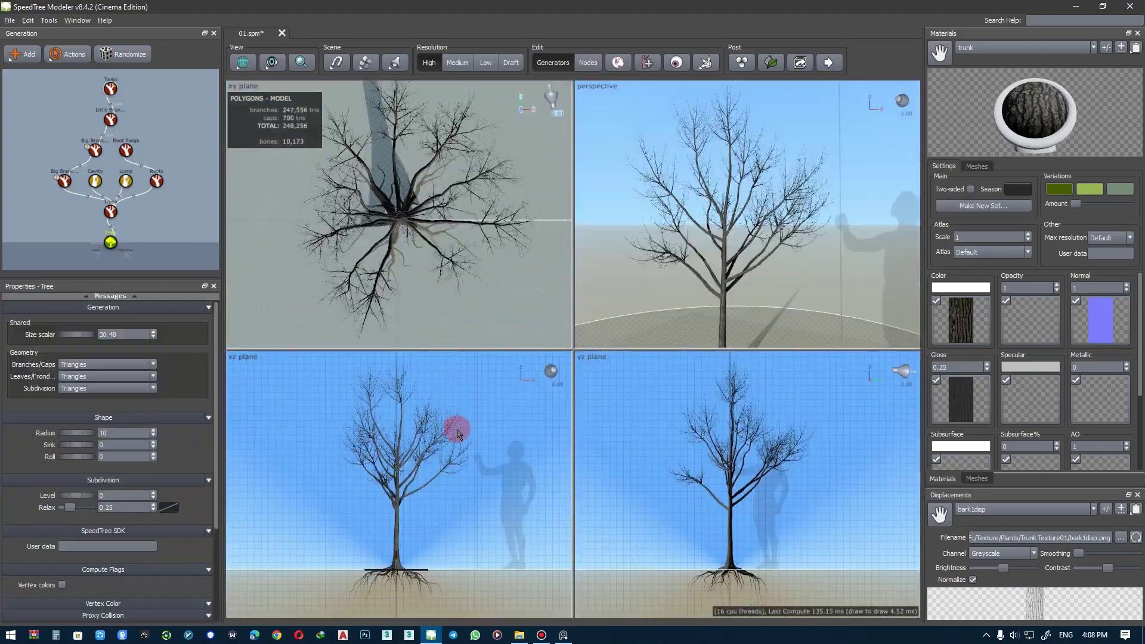
{"action": "left_click", "coordinate": [564, 285]}
{"action": "mouse_move", "coordinate": [614, 299]}
{"action": "left_mouse_down"}
{"action": "mouse_move", "coordinate": [652, 273]}
{"action": "mouse_move", "coordinate": [494, 320]}
{"action": "mouse_move", "coordinate": [526, 324]}
{"action": "left_mouse_up"}
{"action": "key", "text": "ctrl+1"}
{"action": "key", "text": "ctrl+s"}
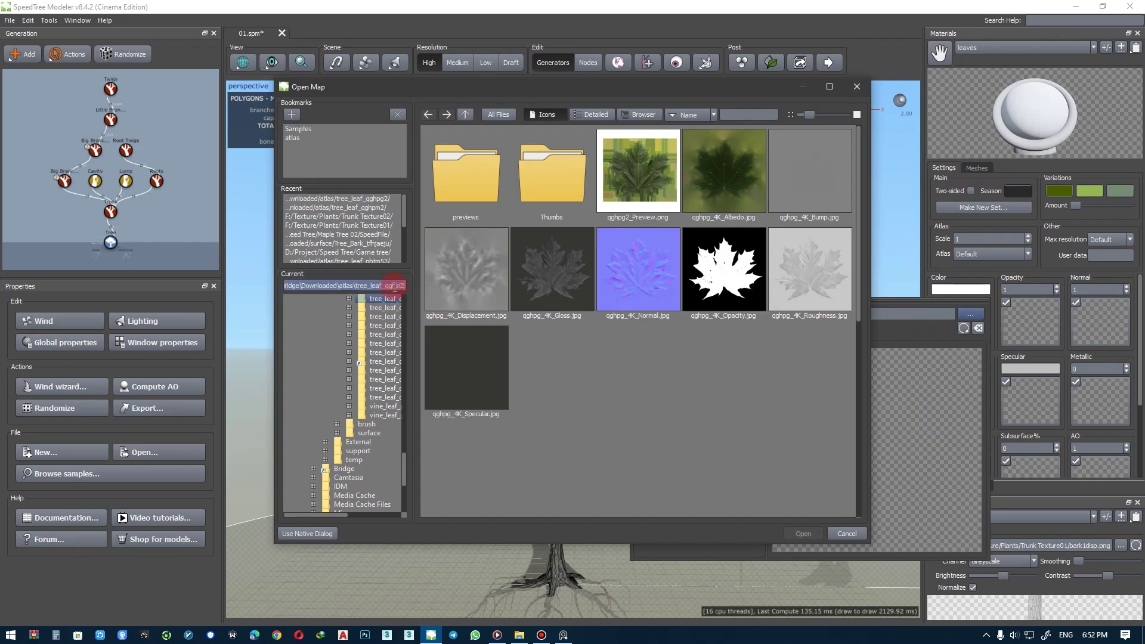
- Apply the leaf colour, opacity, normal and specular maps to the leaves material
{"action": "double_click", "coordinate": [698, 222]}
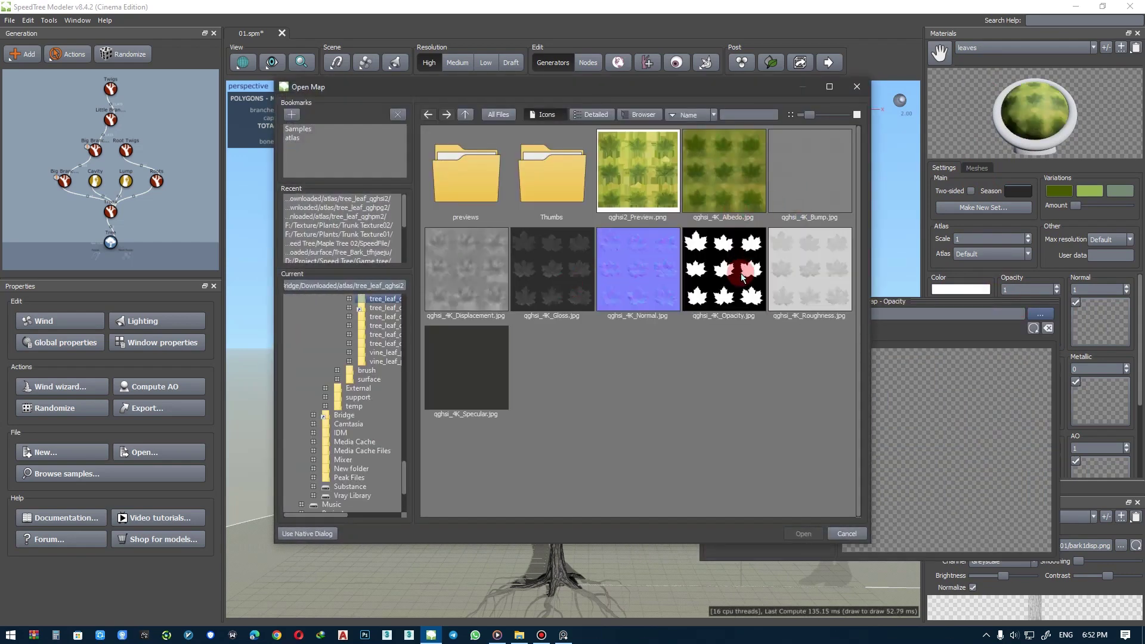
{"action": "double_click", "coordinate": [743, 276]}
{"action": "left_click", "coordinate": [1041, 315]}
{"action": "double_click", "coordinate": [638, 269]}
{"action": "left_click", "coordinate": [1048, 274]}
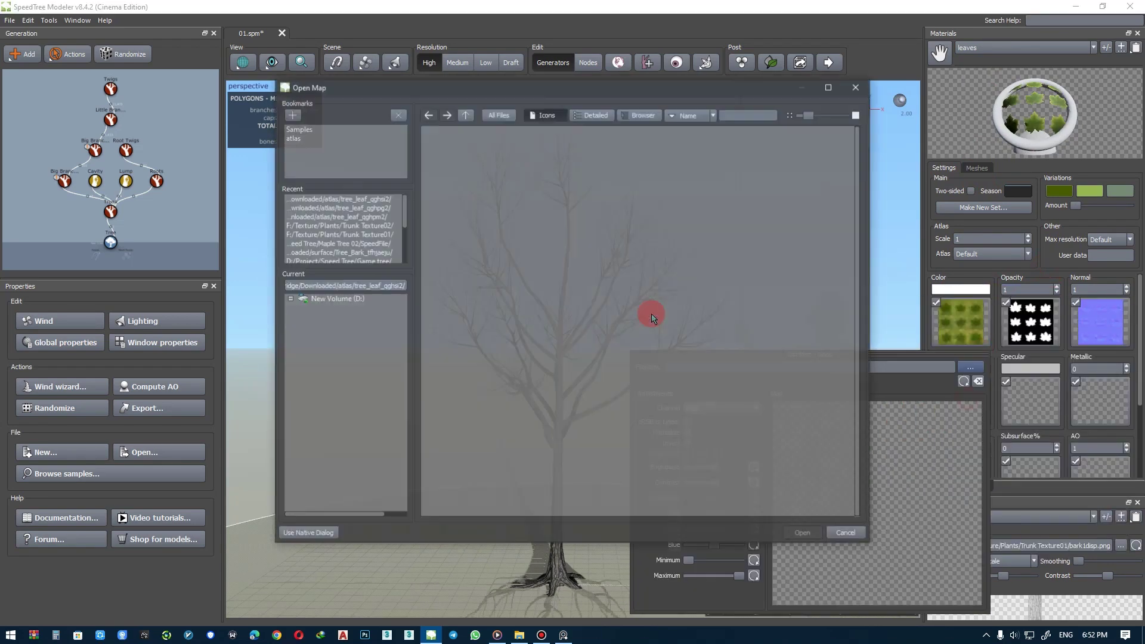
{"action": "double_click", "coordinate": [542, 293]}
{"action": "left_click", "coordinate": [1086, 267]}
{"action": "double_click", "coordinate": [493, 400]}
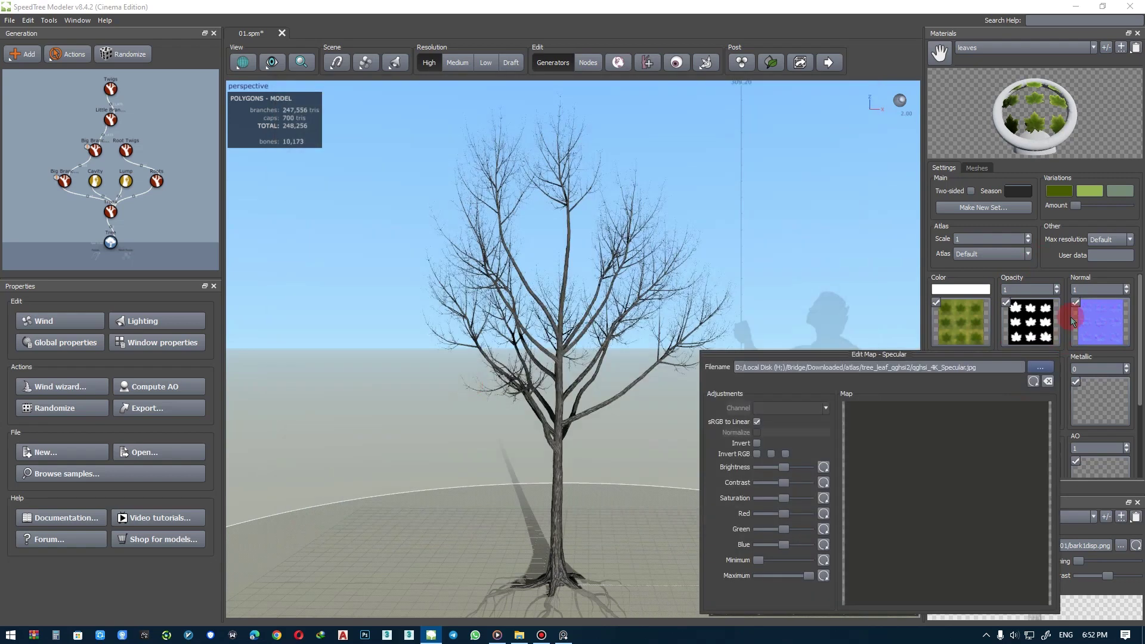
- Apply one more leaf map, then load qghsi_4K_Displacement.jpg as the displacement map
{"action": "scroll", "coordinate": [985, 388], "scroll_direction": "down", "scroll_amount": 2}
{"action": "left_click", "coordinate": [961, 373]}
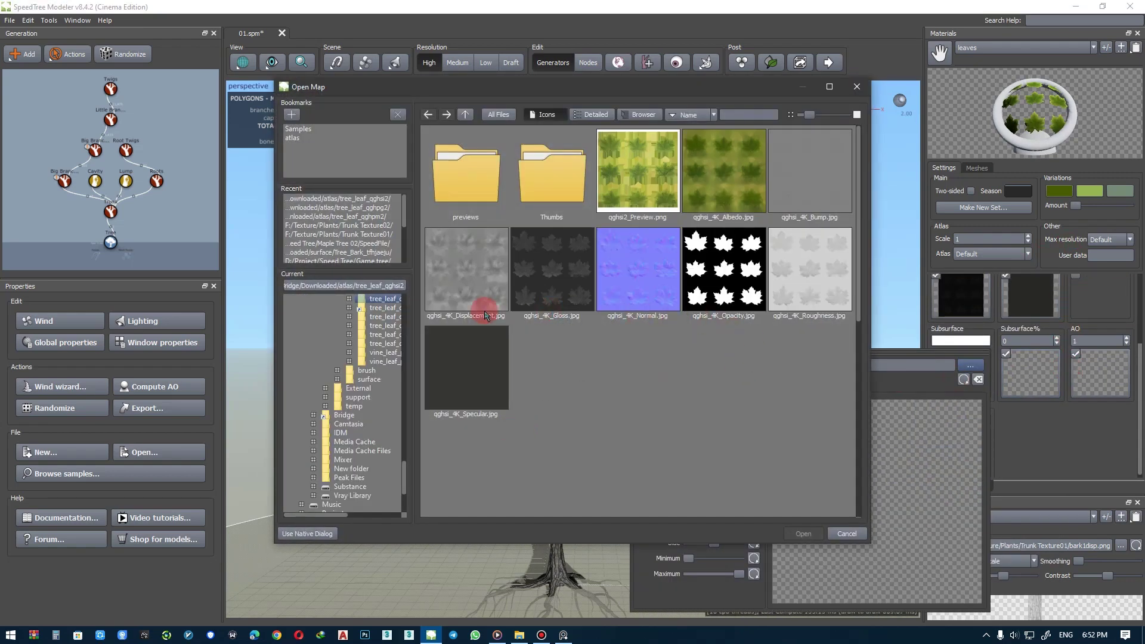
{"action": "double_click", "coordinate": [742, 173]}
{"action": "left_click", "coordinate": [1081, 357]}
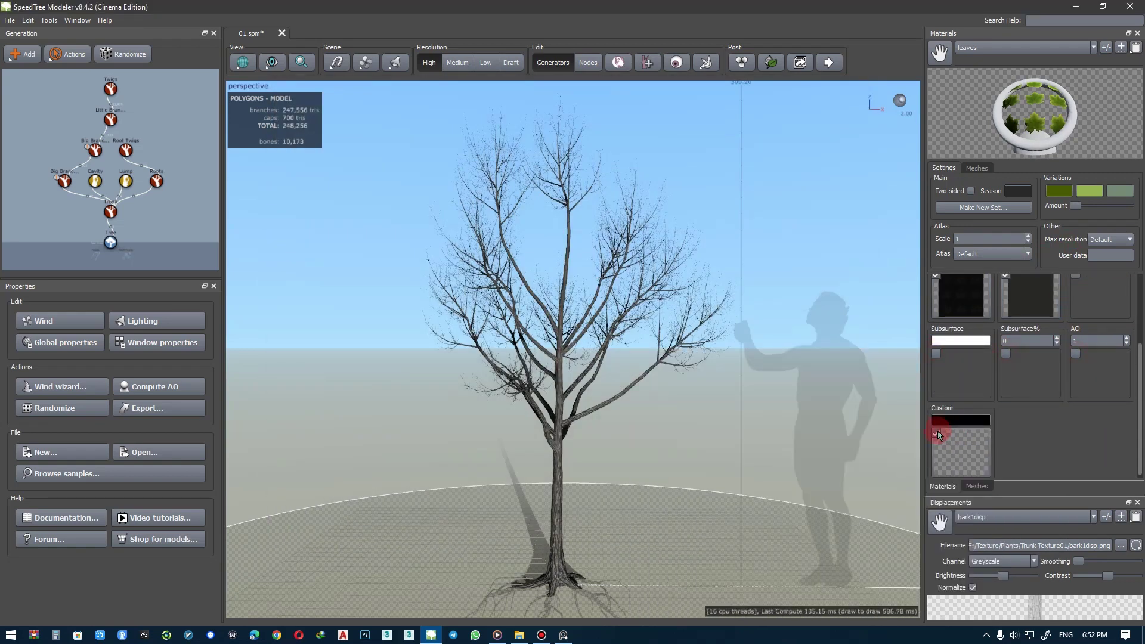
{"action": "scroll", "coordinate": [954, 418], "scroll_direction": "up", "scroll_amount": 2}
{"action": "left_click", "coordinate": [1121, 516]}
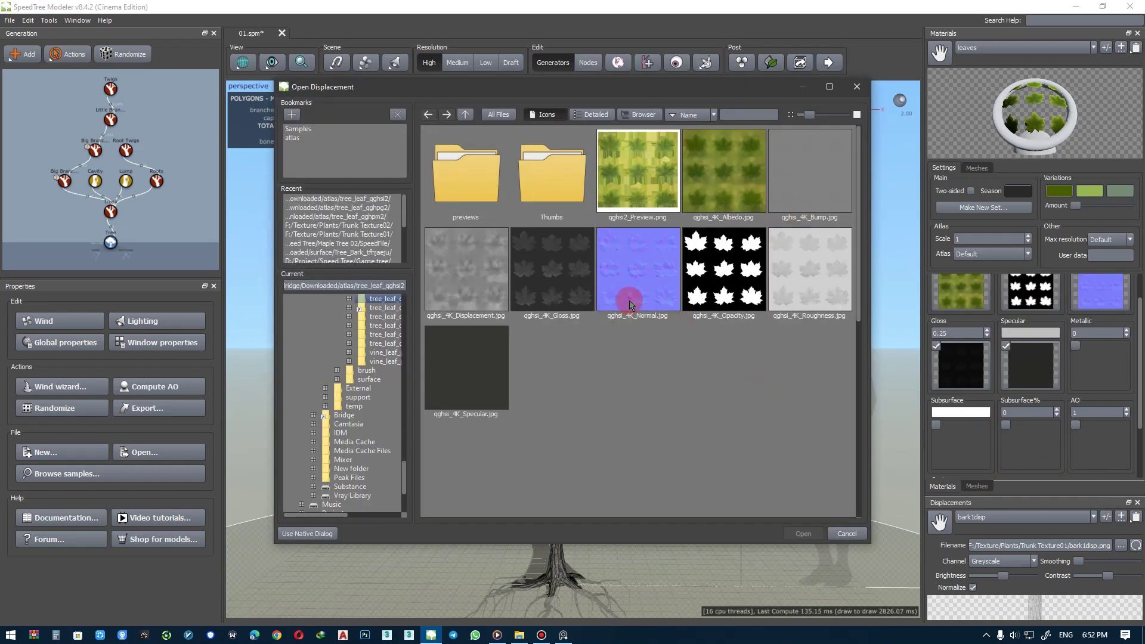
{"action": "double_click", "coordinate": [491, 287]}
- Add a Batched Leaves generator onto the Twigs and show its skin settings
{"action": "left_click", "coordinate": [111, 91]}
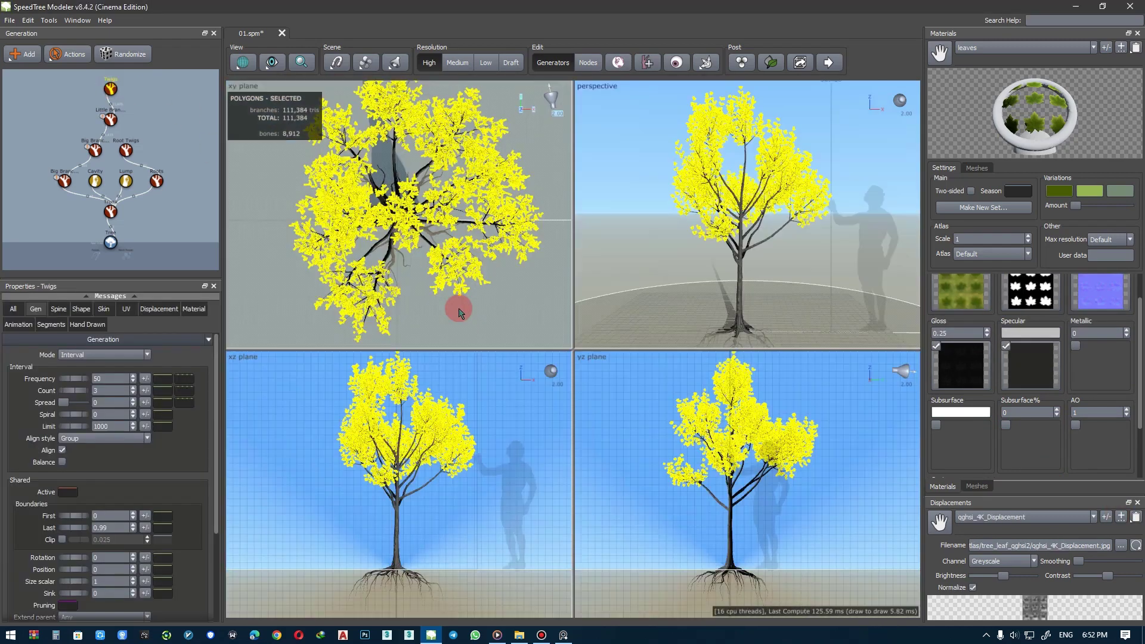
{"action": "right_click", "coordinate": [110, 90]}
{"action": "mouse_move", "coordinate": [163, 95]}
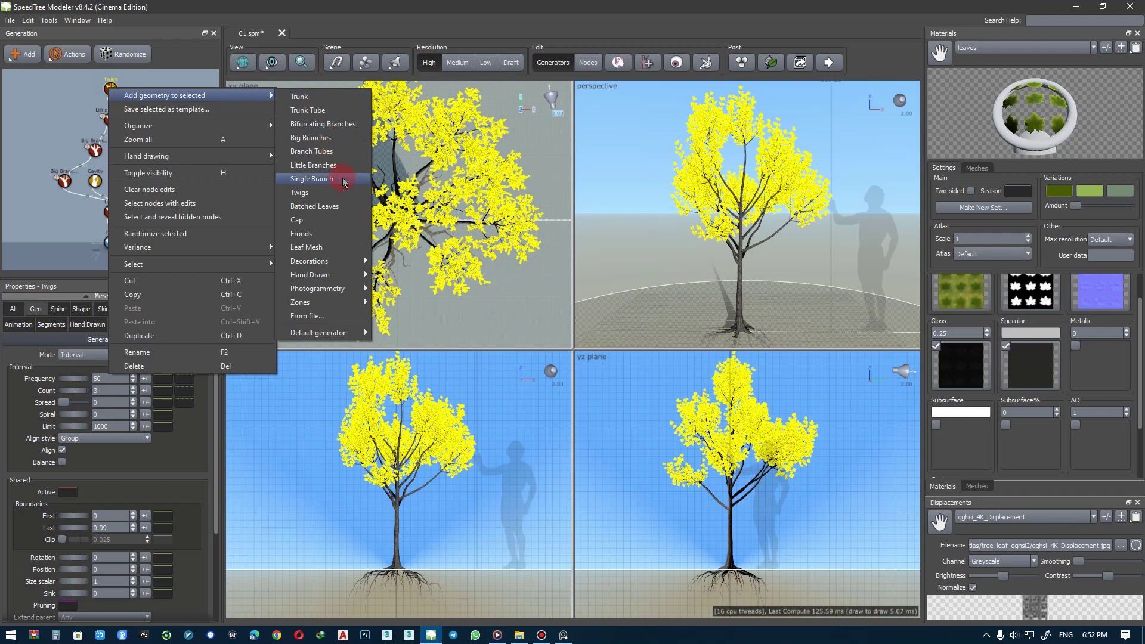
{"action": "left_click", "coordinate": [312, 210]}
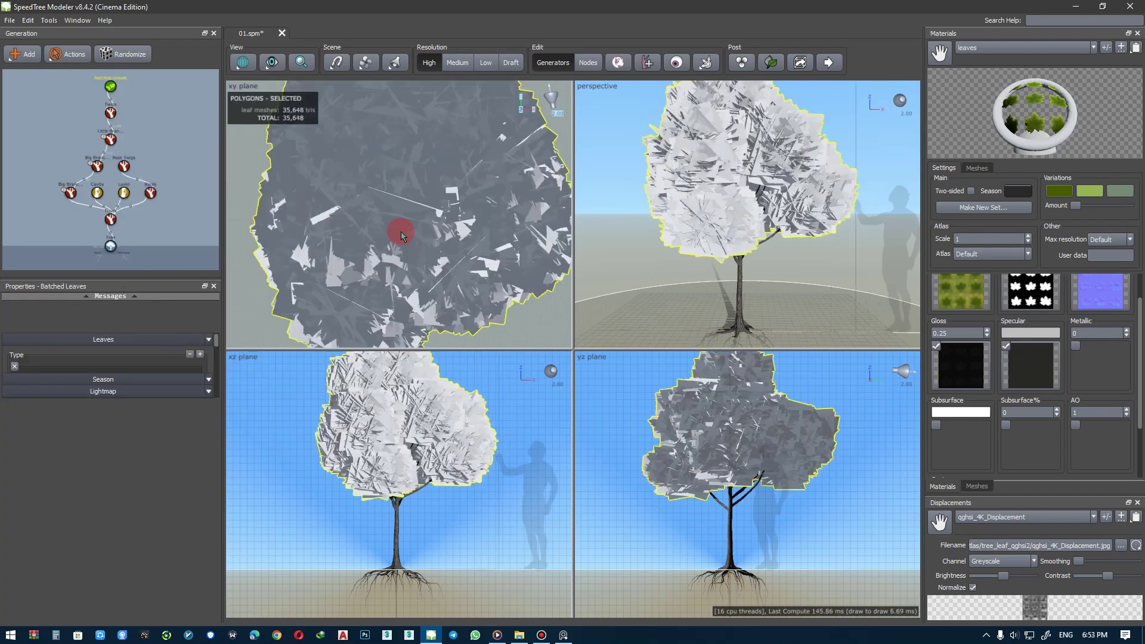
{"action": "double_click", "coordinate": [640, 256]}
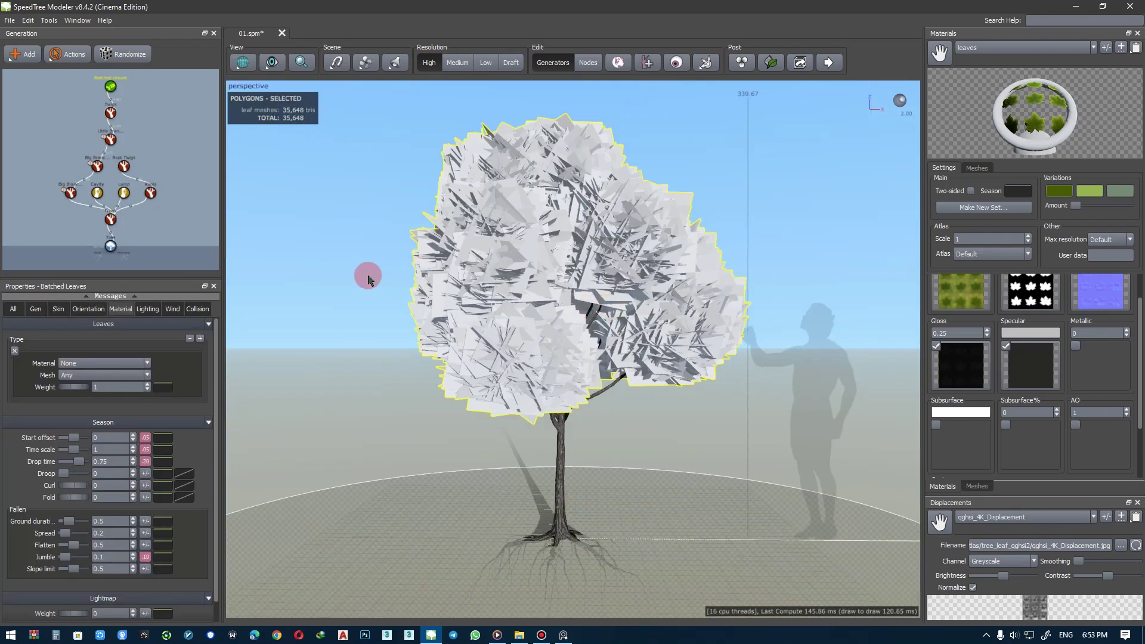
{"action": "left_click", "coordinate": [58, 309]}
- Shrink the leaf cards from 0.5 through 0.2 down to size 0.1
{"action": "type", "text": "0.5"}
{"action": "key", "text": "Return"}
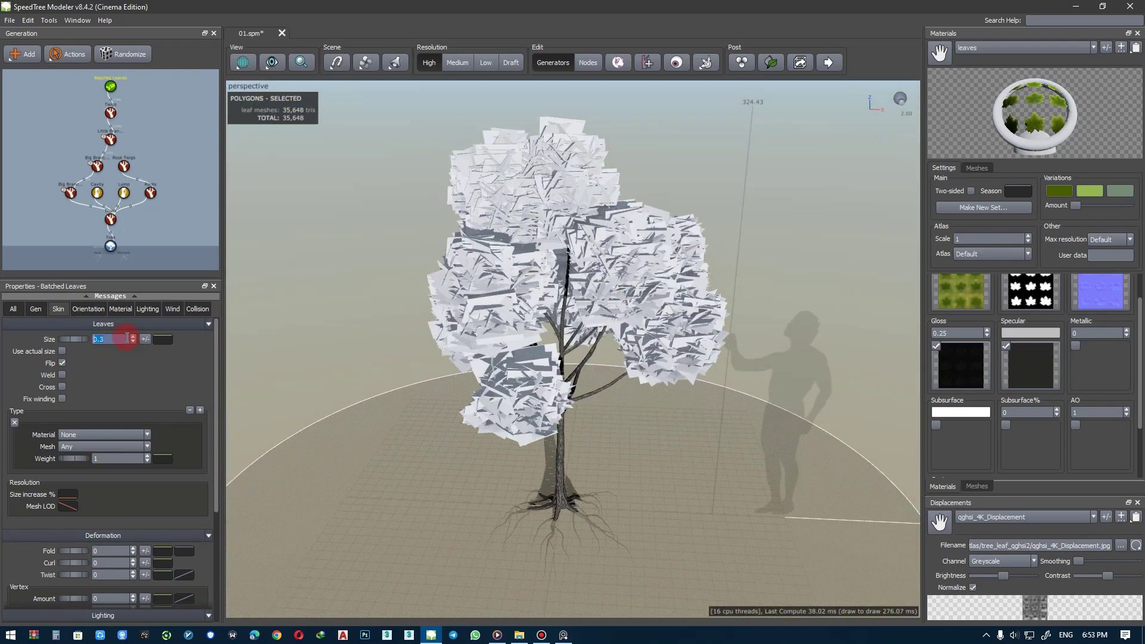
{"action": "type", "text": "0.2"}
{"action": "key", "text": "Return"}
{"action": "scroll", "coordinate": [549, 248], "scroll_direction": "up", "scroll_amount": 5}
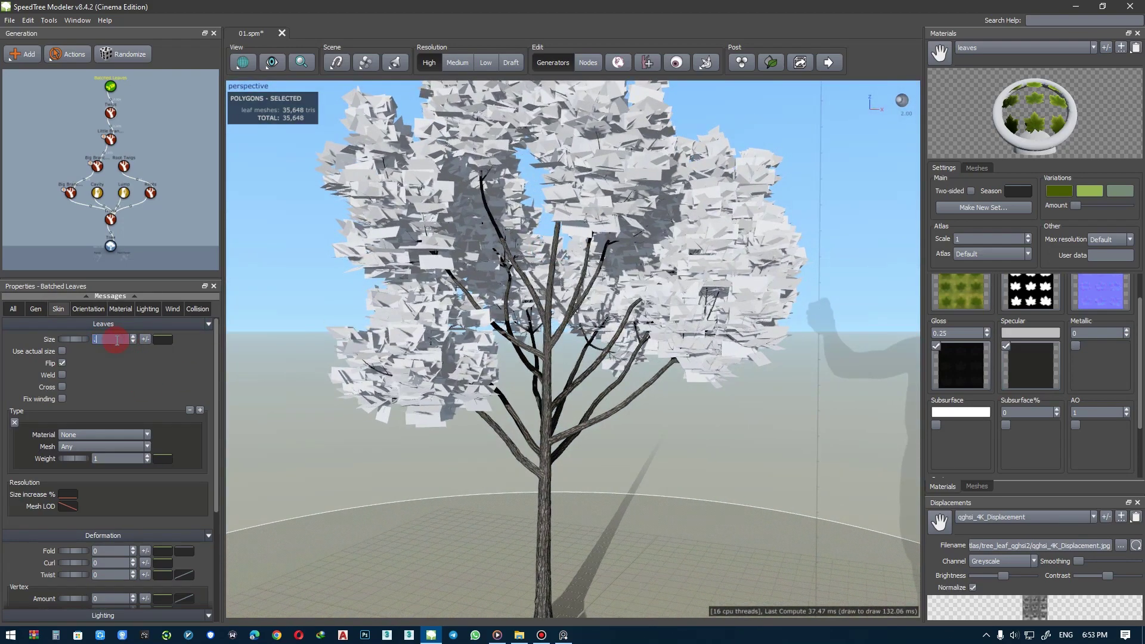
{"action": "type", "text": "1"}
{"action": "key", "text": "Return"}
{"action": "mouse_move", "coordinate": [435, 217]}
{"action": "left_mouse_down"}
{"action": "mouse_move", "coordinate": [468, 274]}
{"action": "mouse_move", "coordinate": [427, 238]}
{"action": "mouse_move", "coordinate": [853, 269]}
{"action": "left_mouse_up"}
- Assign the leaves material to the leaf cards and open the Edit Cutout editor
{"action": "scroll", "coordinate": [997, 322], "scroll_direction": "up", "scroll_amount": 2}
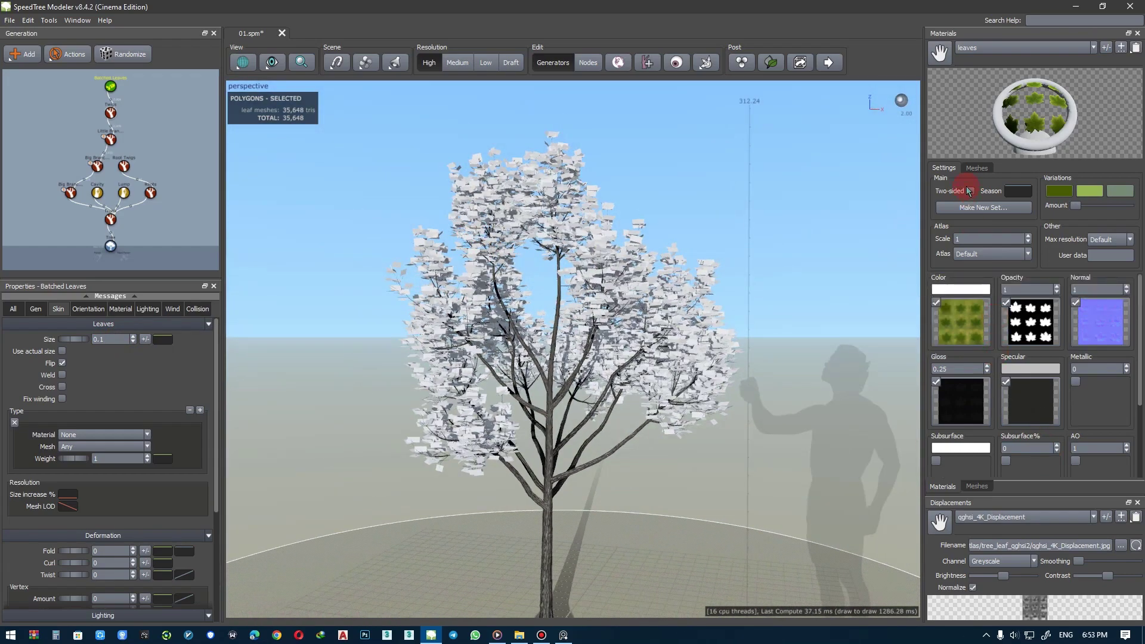
{"action": "left_click_drag", "start_coordinate": [662, 298], "coordinate": [663, 299]}
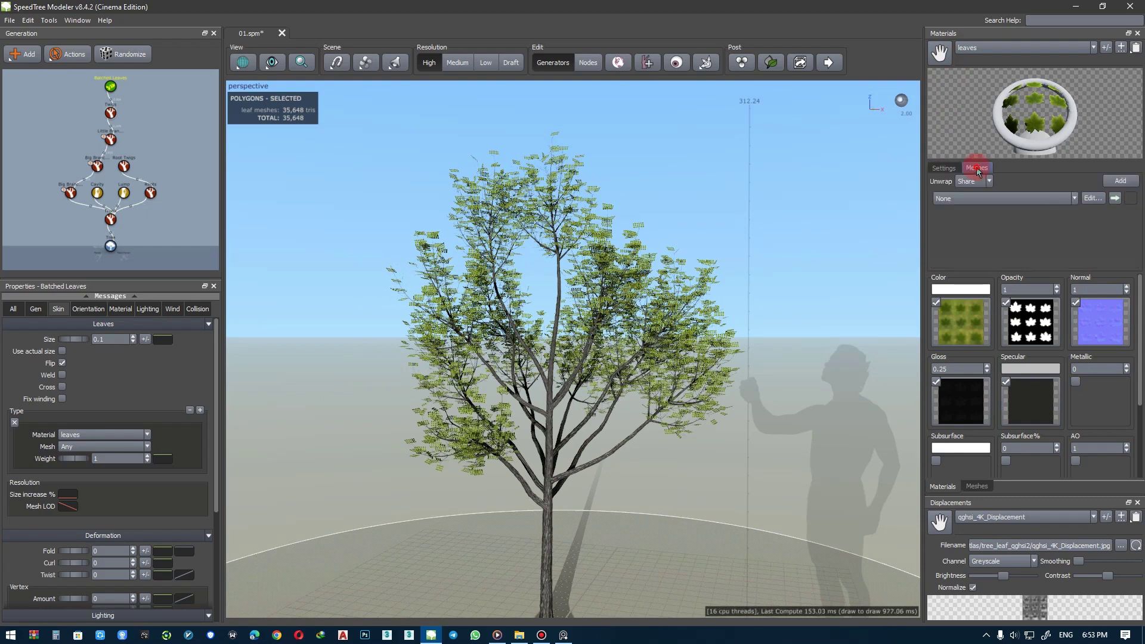
{"action": "left_click", "coordinate": [1090, 203]}
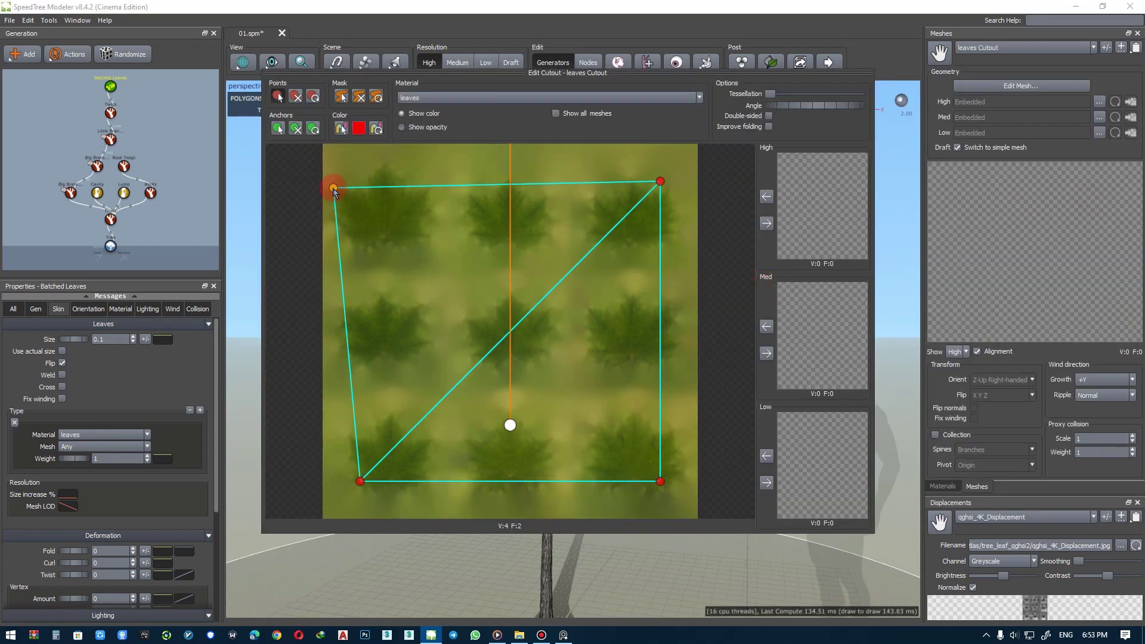
- Open the qghsi_Preview_Retina_sp.jpg maple leaf sheet in Photos for reference
{"action": "left_click", "coordinate": [523, 620]}
{"action": "double_click", "coordinate": [525, 264]}
{"action": "scroll", "coordinate": [463, 215], "scroll_direction": "up", "scroll_amount": 3}
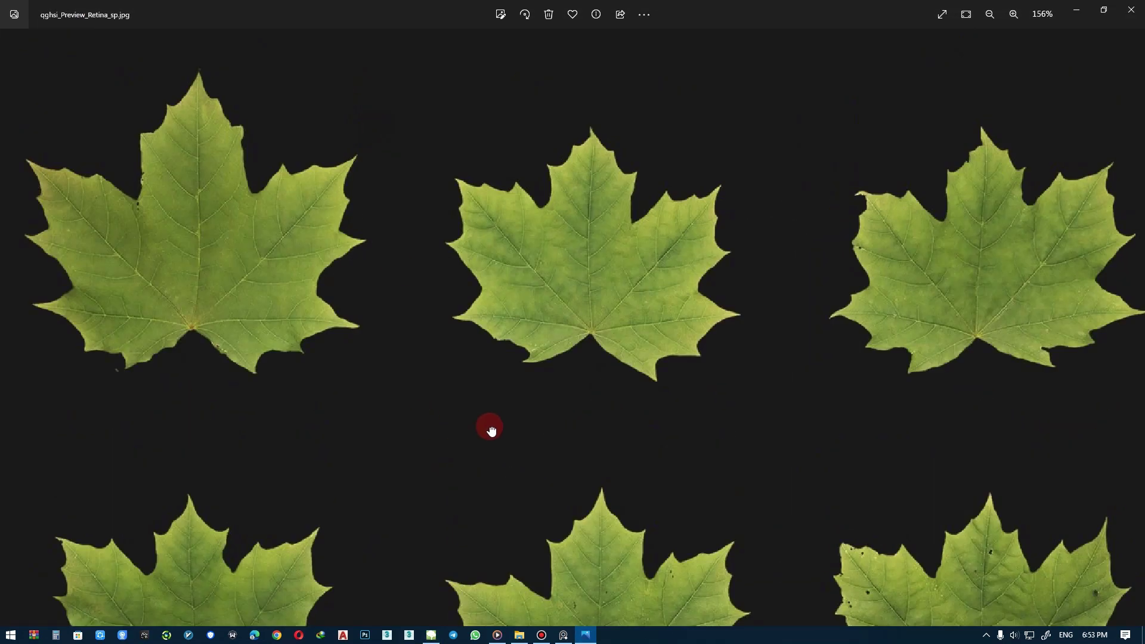
{"action": "scroll", "coordinate": [284, 323], "scroll_direction": "up", "scroll_amount": 2}
{"action": "scroll", "coordinate": [470, 427], "scroll_direction": "down", "scroll_amount": 3}
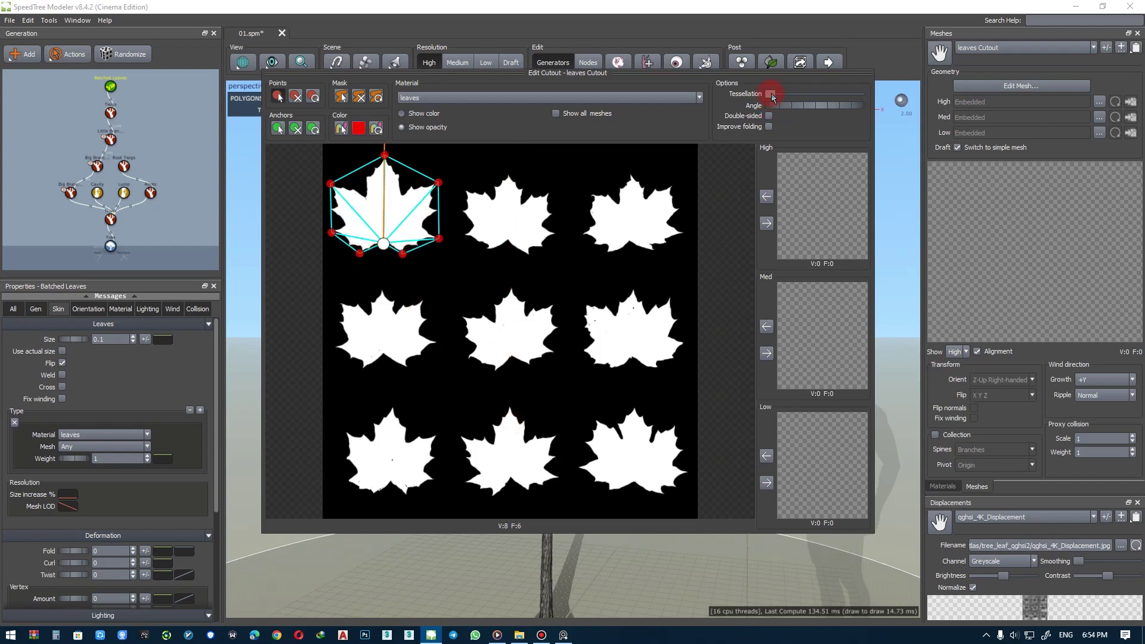
- Assign the traced maple cutout to the high-detail leaves and set Batched Leaves size to 0.15
{"action": "left_click", "coordinate": [763, 228]}
{"action": "mouse_move", "coordinate": [892, 238]}
{"action": "left_mouse_down"}
{"action": "mouse_move", "coordinate": [542, 356]}
{"action": "mouse_move", "coordinate": [530, 374]}
{"action": "mouse_move", "coordinate": [549, 351]}
{"action": "mouse_move", "coordinate": [539, 358]}
{"action": "left_mouse_up"}
{"action": "left_click", "coordinate": [110, 87]}
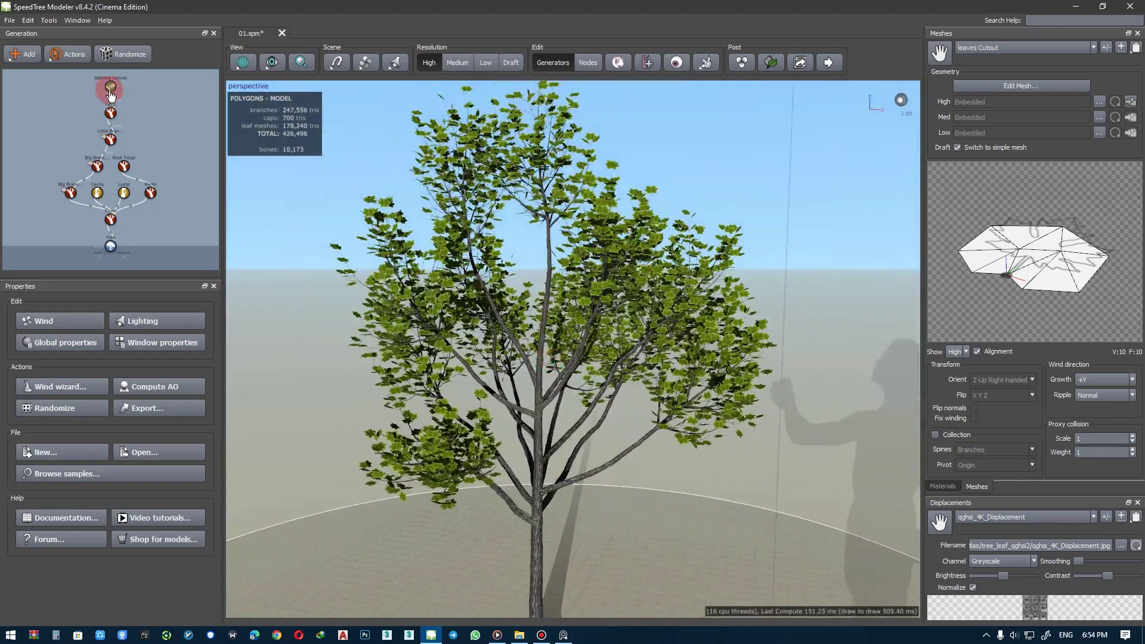
{"action": "left_click", "coordinate": [110, 338]}
{"action": "key", "text": "BackSpace"}
{"action": "key", "text": "Return"}
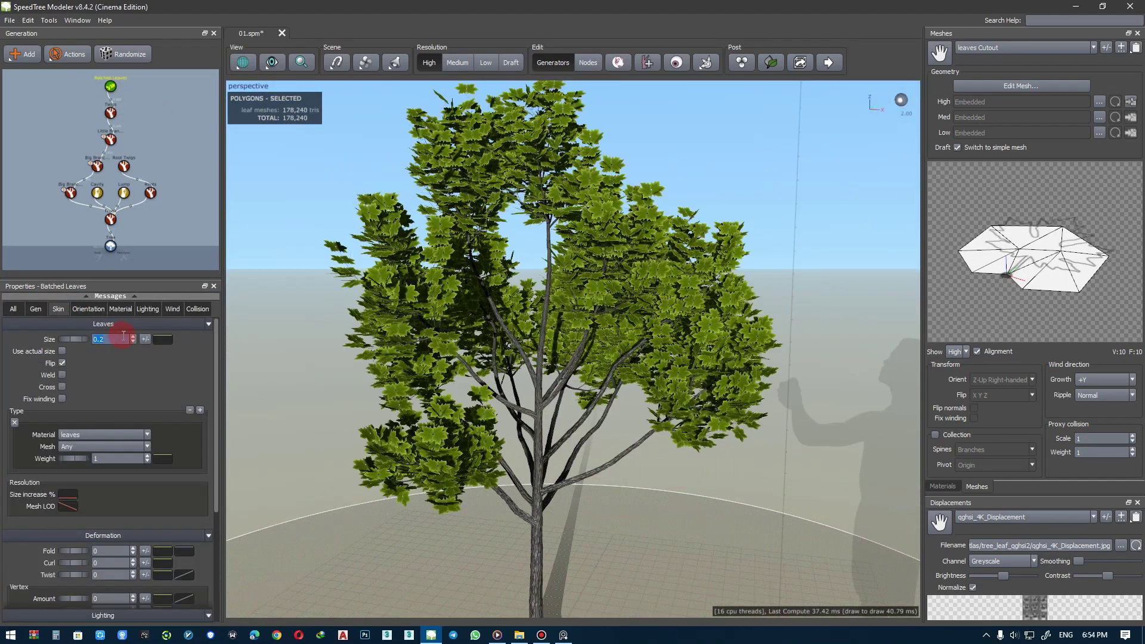
{"action": "key", "text": "Return"}
{"action": "left_click", "coordinate": [695, 473]}
{"action": "mouse_move", "coordinate": [557, 314]}
{"action": "left_mouse_down"}
{"action": "mouse_move", "coordinate": [548, 319]}
{"action": "mouse_move", "coordinate": [631, 336]}
{"action": "mouse_move", "coordinate": [589, 255]}
{"action": "mouse_move", "coordinate": [586, 386]}
{"action": "mouse_move", "coordinate": [592, 361]}
{"action": "mouse_move", "coordinate": [547, 346]}
{"action": "mouse_move", "coordinate": [519, 312]}
{"action": "mouse_move", "coordinate": [603, 315]}
{"action": "left_mouse_up"}
- Brighten the leaf colour map in the leaves material
{"action": "left_click", "coordinate": [954, 494]}
{"action": "scroll", "coordinate": [566, 385], "scroll_direction": "down", "scroll_amount": 5}
{"action": "mouse_move", "coordinate": [567, 384]}
{"action": "left_mouse_down"}
{"action": "mouse_move", "coordinate": [611, 421]}
{"action": "mouse_move", "coordinate": [651, 354]}
{"action": "mouse_move", "coordinate": [674, 352]}
{"action": "left_mouse_up"}
{"action": "double_click", "coordinate": [955, 327]}
{"action": "mouse_move", "coordinate": [714, 414]}
{"action": "left_mouse_down"}
{"action": "mouse_move", "coordinate": [724, 432]}
{"action": "mouse_move", "coordinate": [699, 445]}
{"action": "mouse_move", "coordinate": [621, 417]}
{"action": "left_mouse_up"}
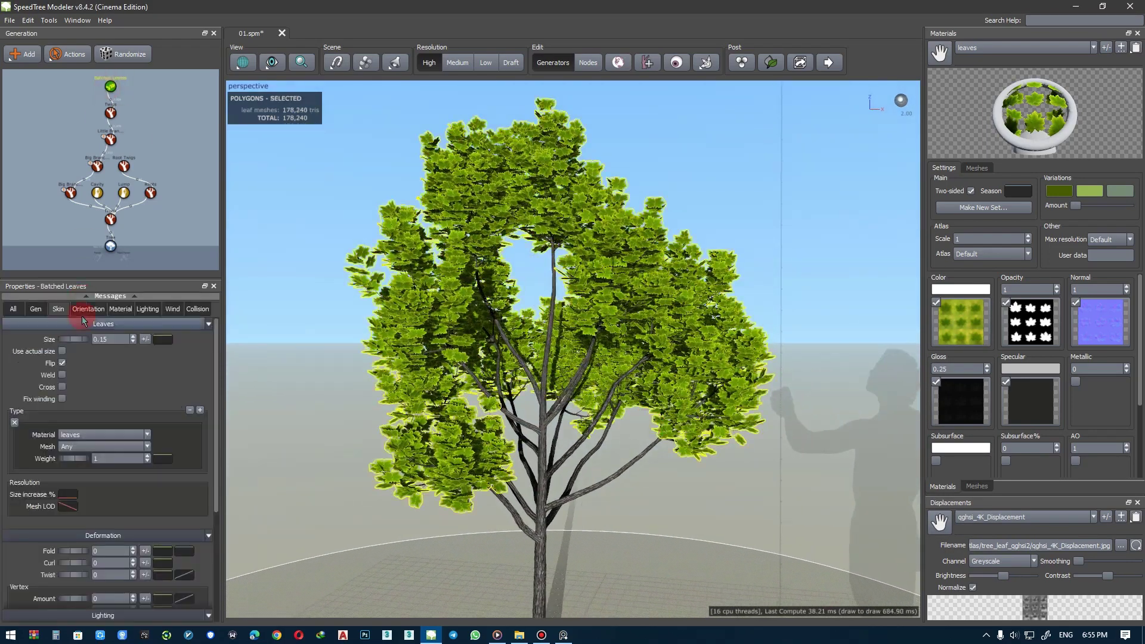
- Adjust leaf fold and align orientation, set Face to 1, and add 0.1 variances
{"action": "left_click", "coordinate": [84, 311]}
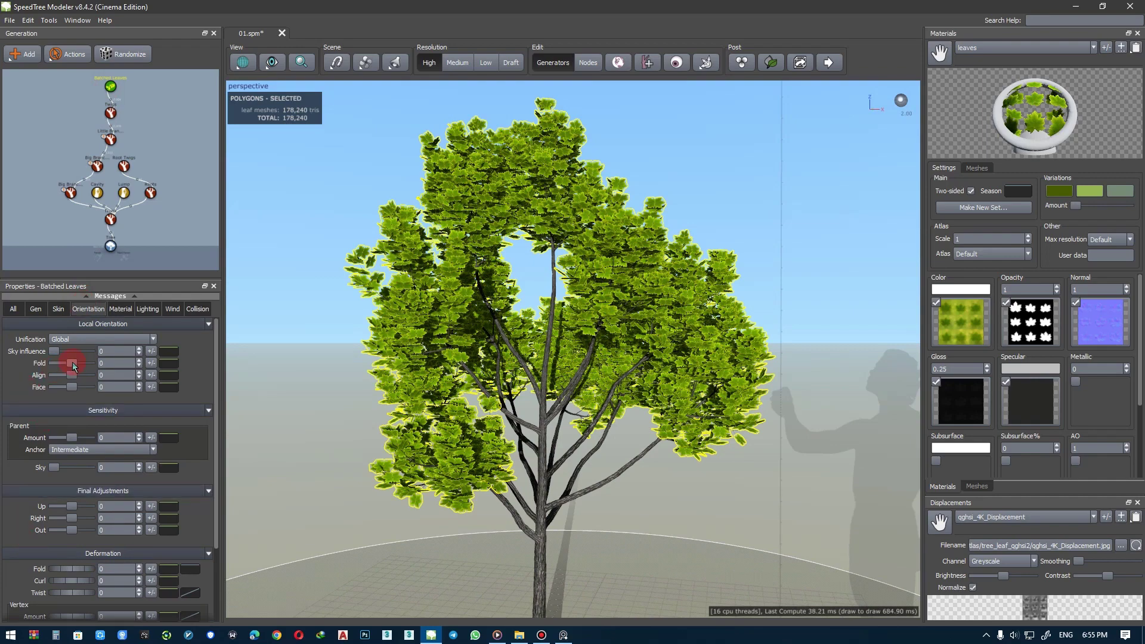
{"action": "left_click_drag", "start_coordinate": [73, 363], "coordinate": [72, 363]}
{"action": "scroll", "coordinate": [377, 433], "scroll_direction": "up", "scroll_amount": 5}
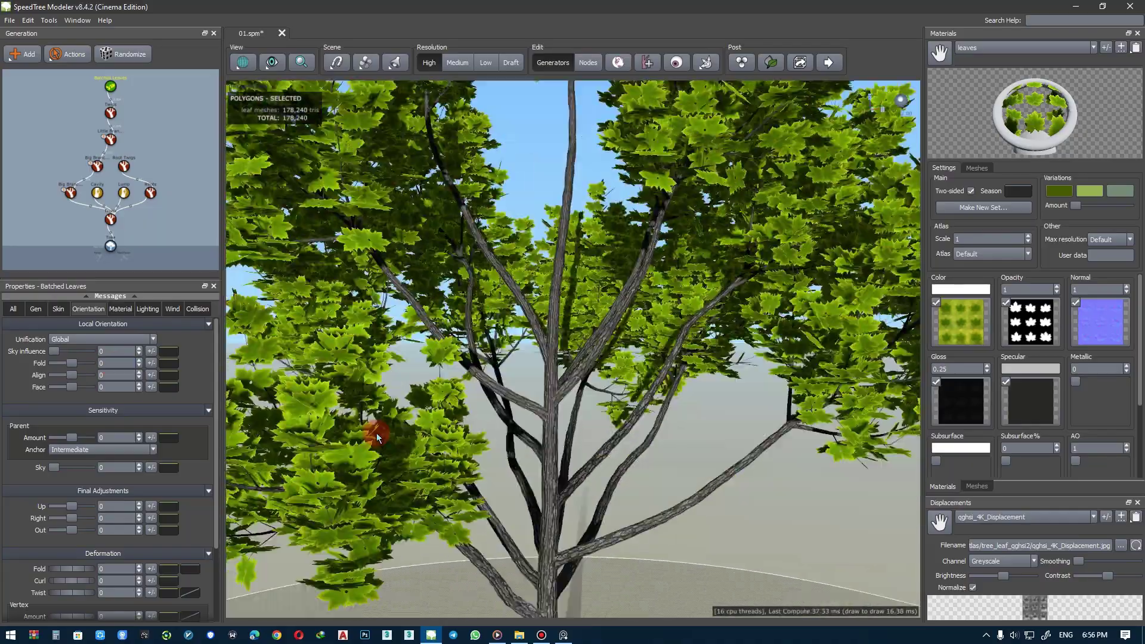
{"action": "scroll", "coordinate": [378, 433], "scroll_direction": "down", "scroll_amount": 5}
{"action": "mouse_move", "coordinate": [74, 363]}
{"action": "left_mouse_down"}
{"action": "mouse_move", "coordinate": [85, 364]}
{"action": "mouse_move", "coordinate": [63, 364]}
{"action": "mouse_move", "coordinate": [84, 375]}
{"action": "mouse_move", "coordinate": [67, 375]}
{"action": "mouse_move", "coordinate": [76, 376]}
{"action": "mouse_move", "coordinate": [67, 387]}
{"action": "mouse_move", "coordinate": [90, 387]}
{"action": "left_mouse_up"}
{"action": "left_click", "coordinate": [121, 378]}
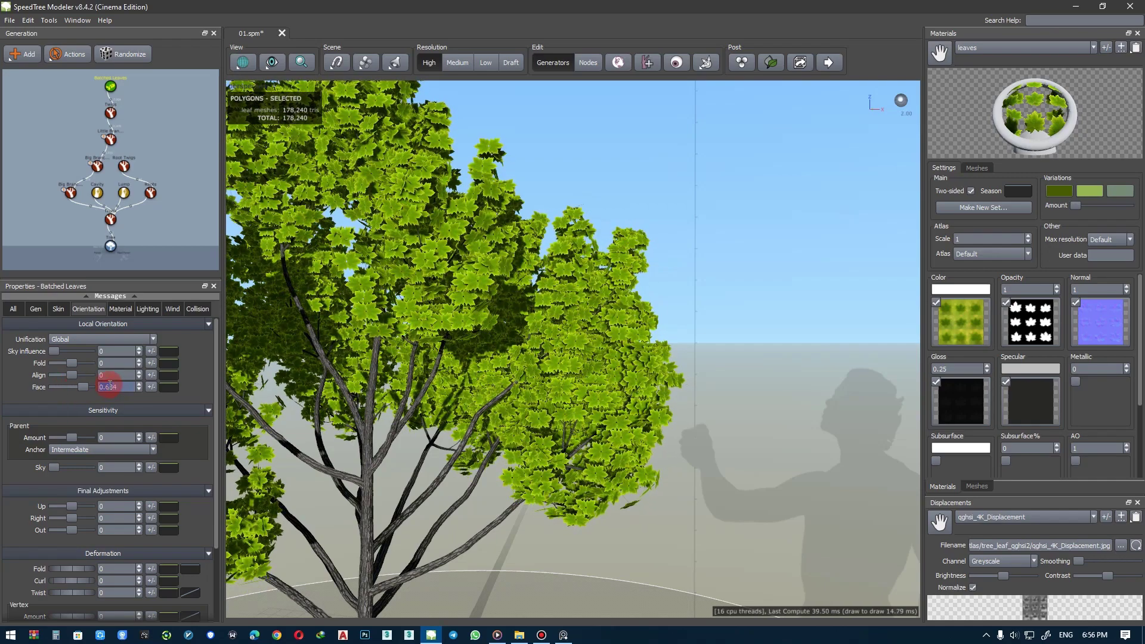
{"action": "left_click", "coordinate": [151, 364]}
{"action": "type", "text": ".1"}
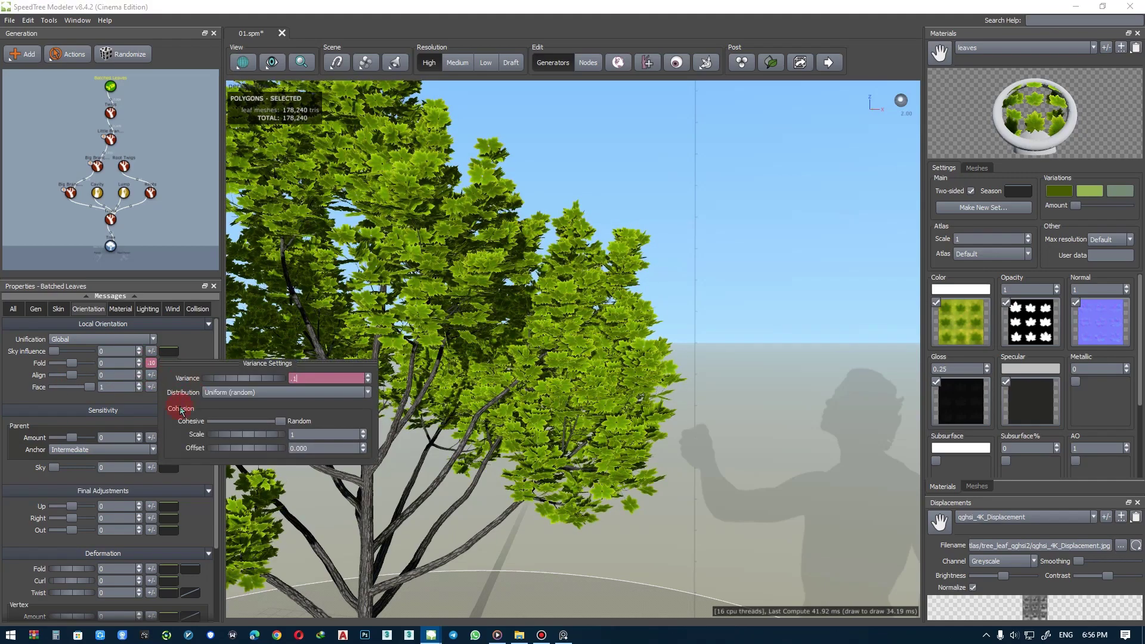
{"action": "left_click", "coordinate": [151, 376]}
{"action": "type", "text": ".1"}
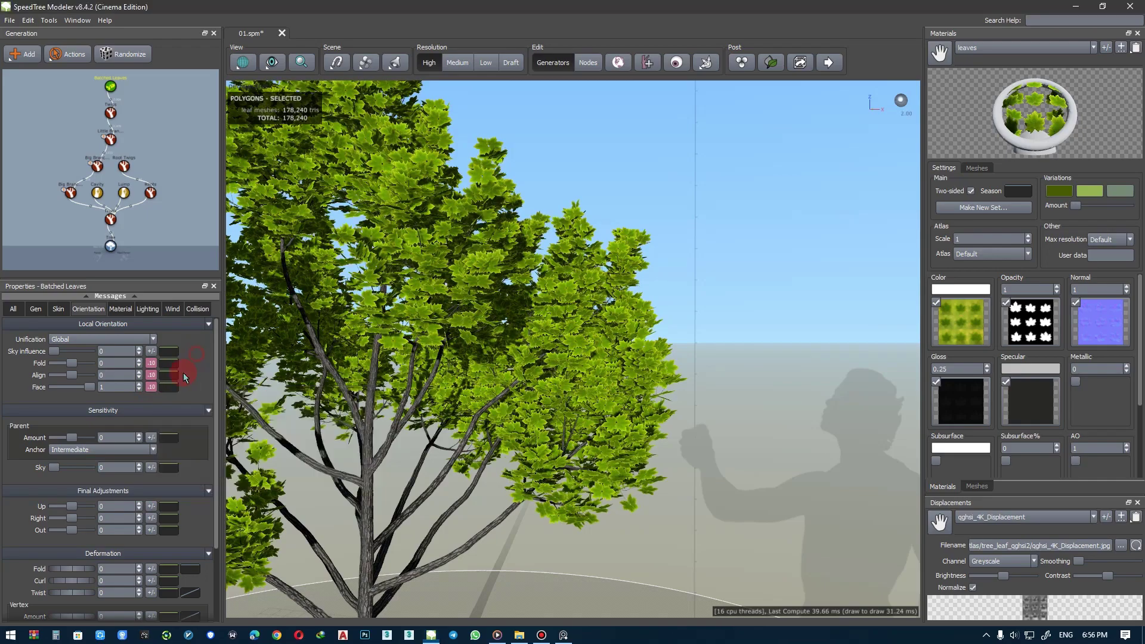
- Set the Final Adjustments up value to 0 with 0.05 variance on up, right and out
{"action": "left_click_drag", "start_coordinate": [71, 507], "coordinate": [67, 506]}
{"action": "left_click_drag", "start_coordinate": [524, 506], "coordinate": [513, 490]}
{"action": "left_click", "coordinate": [127, 506]}
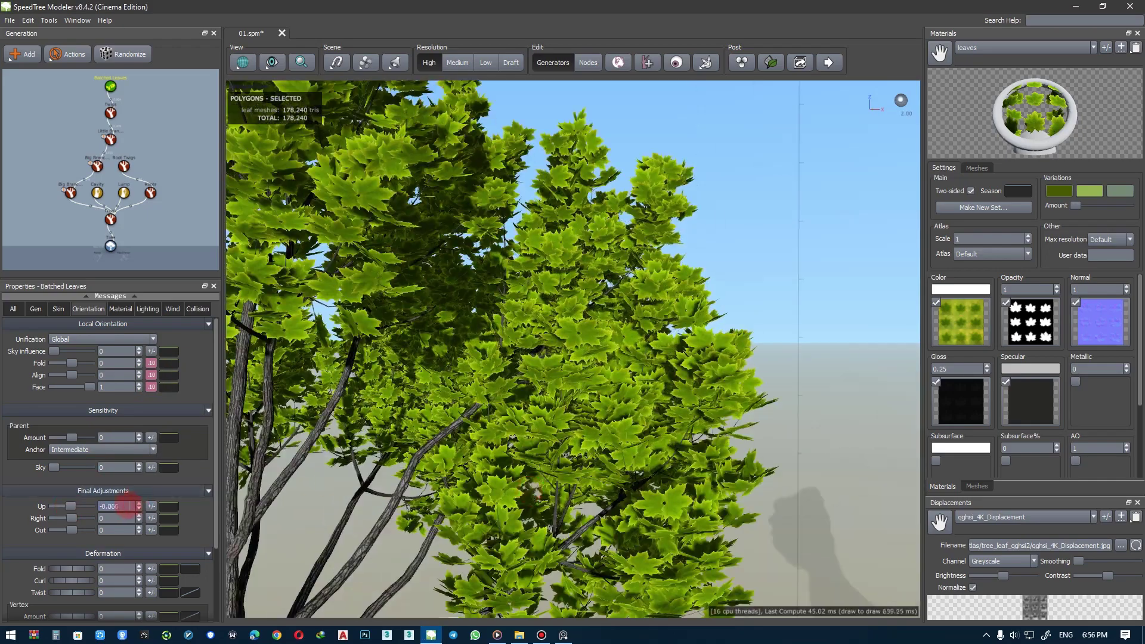
{"action": "type", "text": "0"}
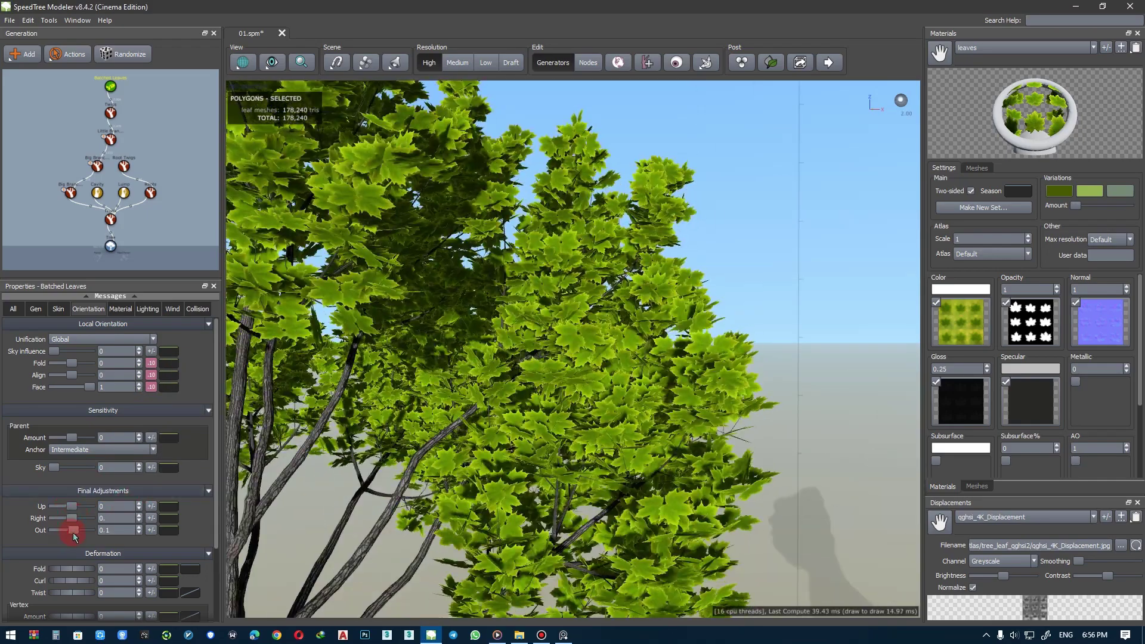
{"action": "left_click", "coordinate": [150, 507]}
{"action": "left_click", "coordinate": [150, 517]}
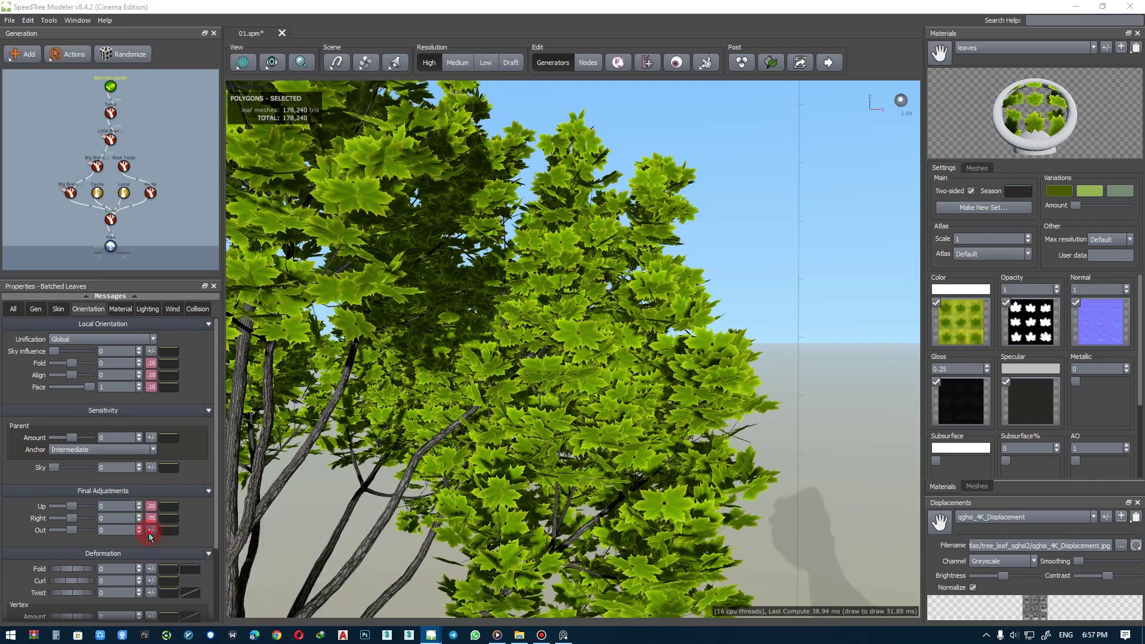
{"action": "type", "text": ".05"}
{"action": "scroll", "coordinate": [14, 537], "scroll_direction": "down", "scroll_amount": 1}
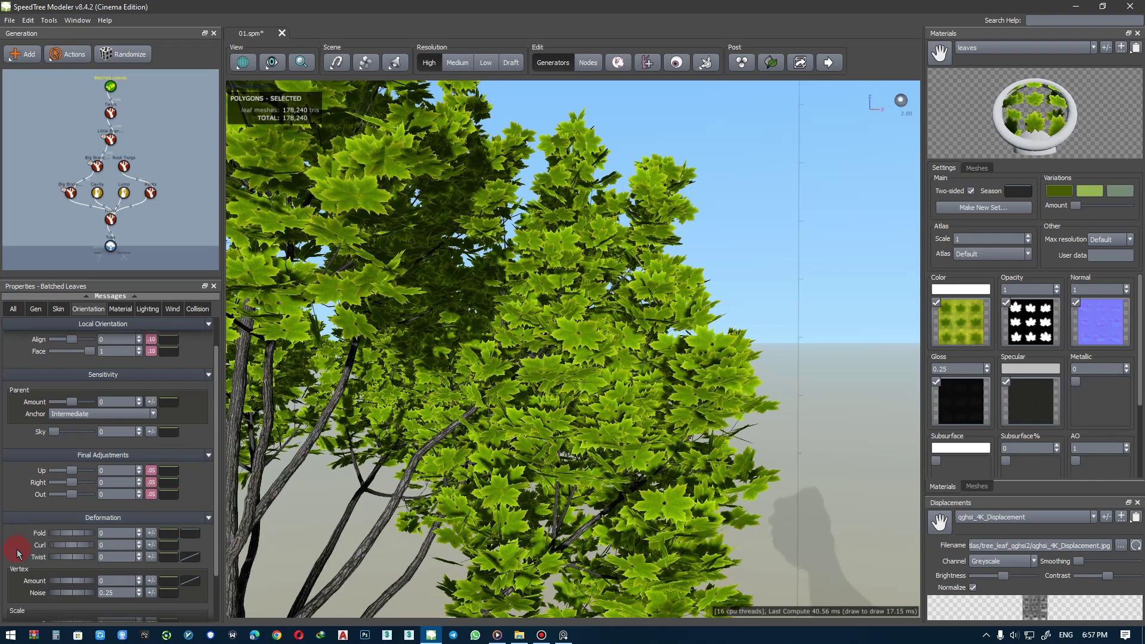
{"action": "scroll", "coordinate": [114, 507], "scroll_direction": "down", "scroll_amount": 1}
- Set the leaves' Deformation Fold, Curl and Twist to 0.1
{"action": "left_click", "coordinate": [114, 498]}
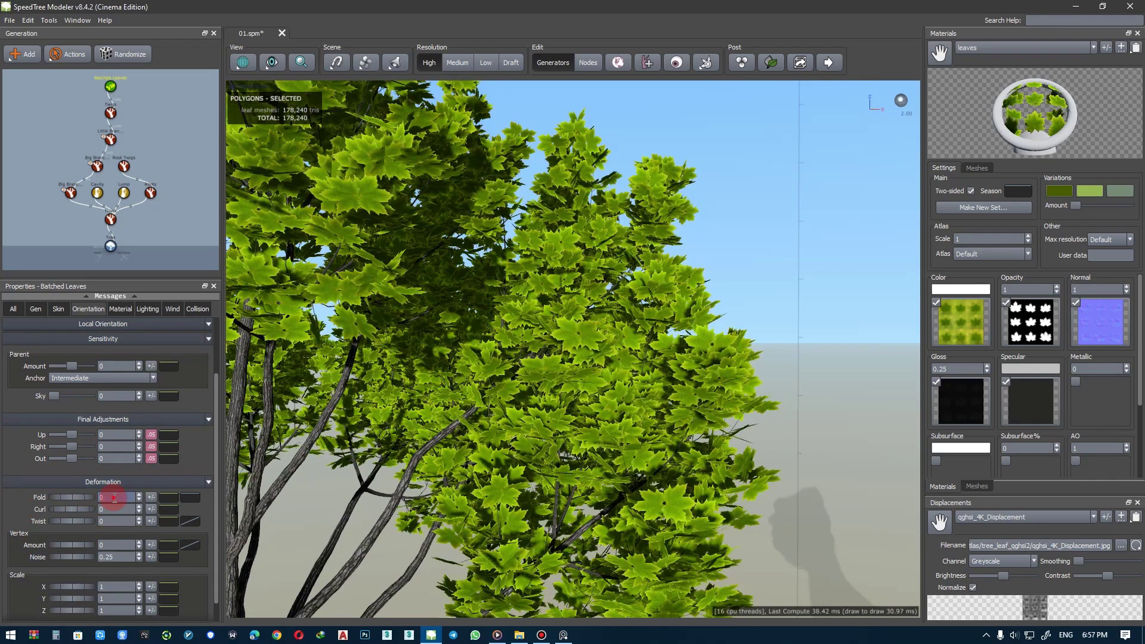
{"action": "scroll", "coordinate": [114, 498], "scroll_direction": "up", "scroll_amount": 1}
{"action": "scroll", "coordinate": [126, 509], "scroll_direction": "up", "scroll_amount": 1}
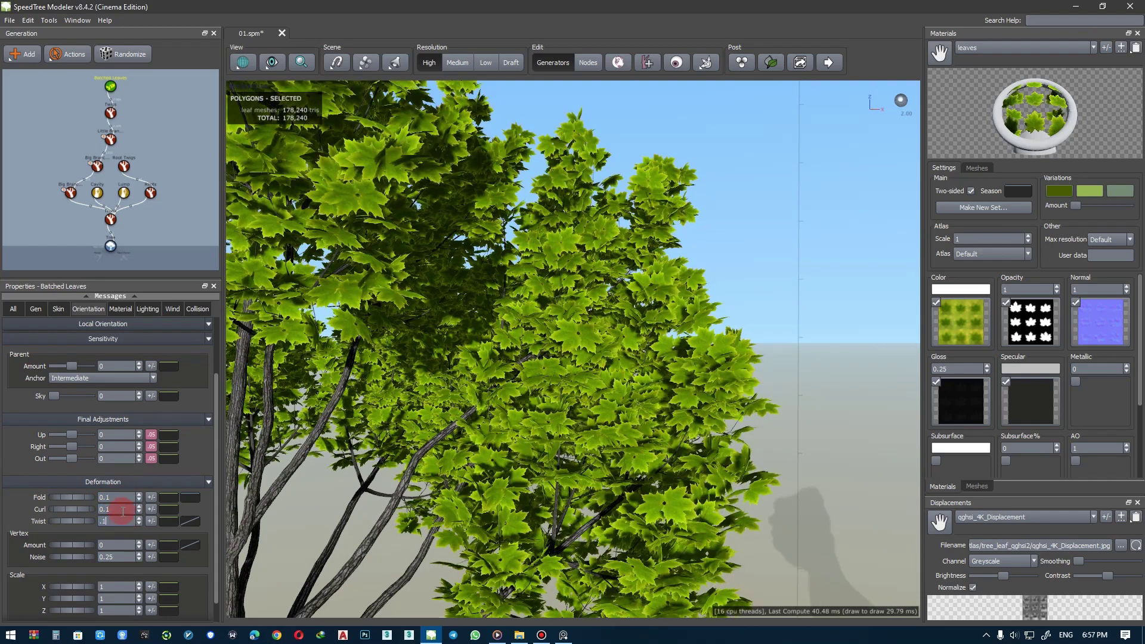
{"action": "scroll", "coordinate": [126, 521], "scroll_direction": "up", "scroll_amount": 1}
{"action": "scroll", "coordinate": [455, 461], "scroll_direction": "down", "scroll_amount": 5}
- Give the leaf size a 0.05 variance, after first trying 0.2
{"action": "left_click", "coordinate": [68, 315]}
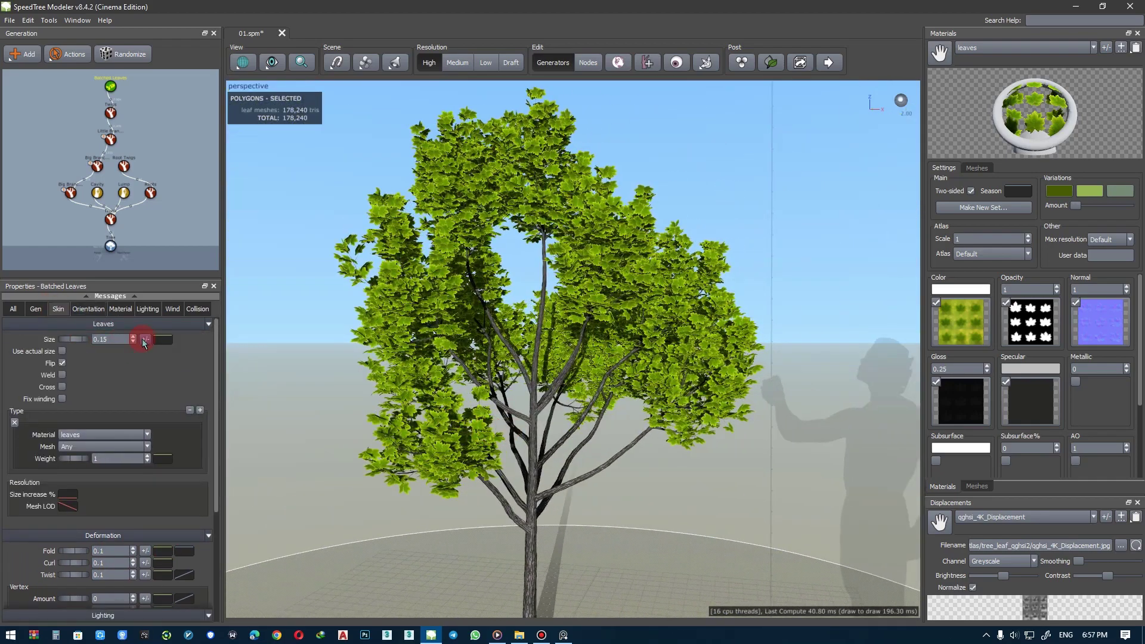
{"action": "left_click", "coordinate": [145, 340]}
{"action": "type", "text": ".2"}
{"action": "key", "text": "Return"}
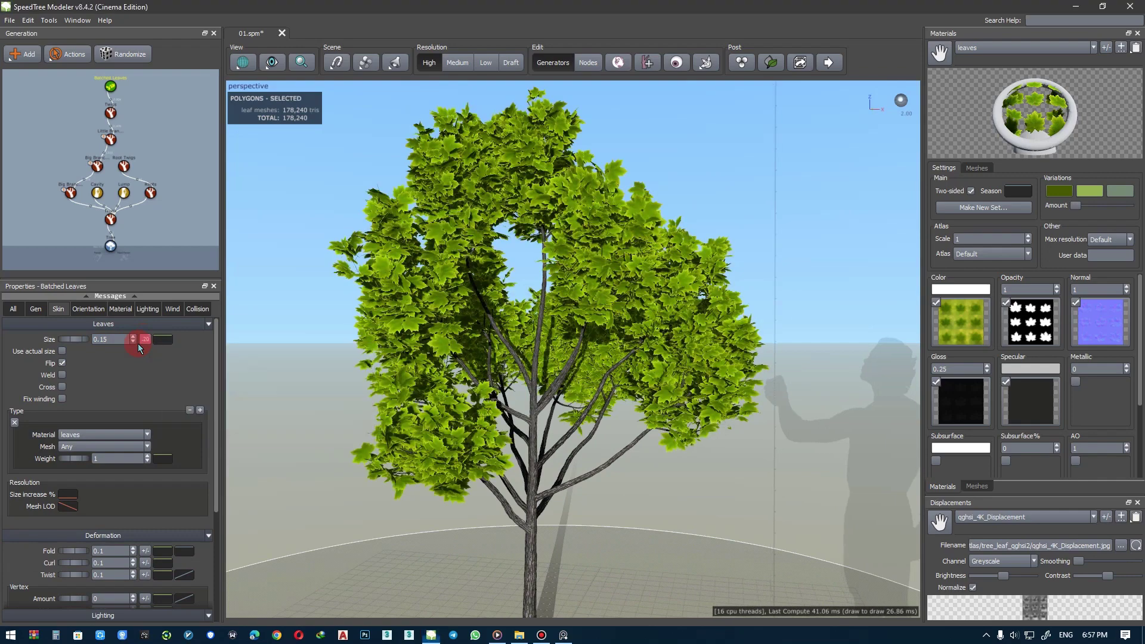
{"action": "left_click", "coordinate": [145, 340]}
{"action": "type", "text": ".05"}
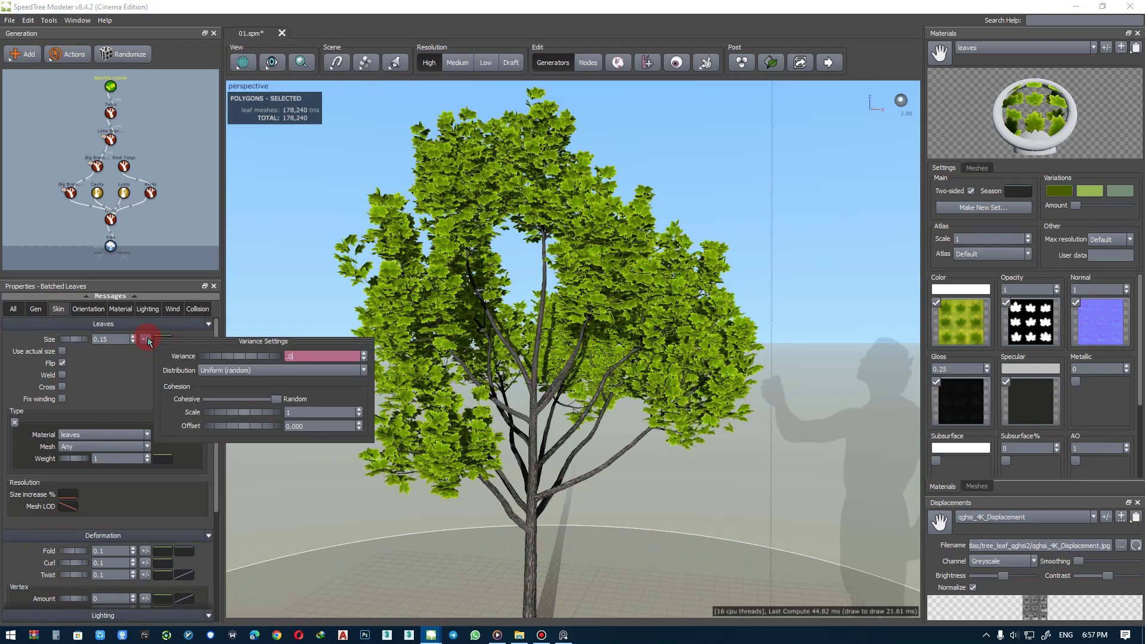
{"action": "key", "text": "Return"}
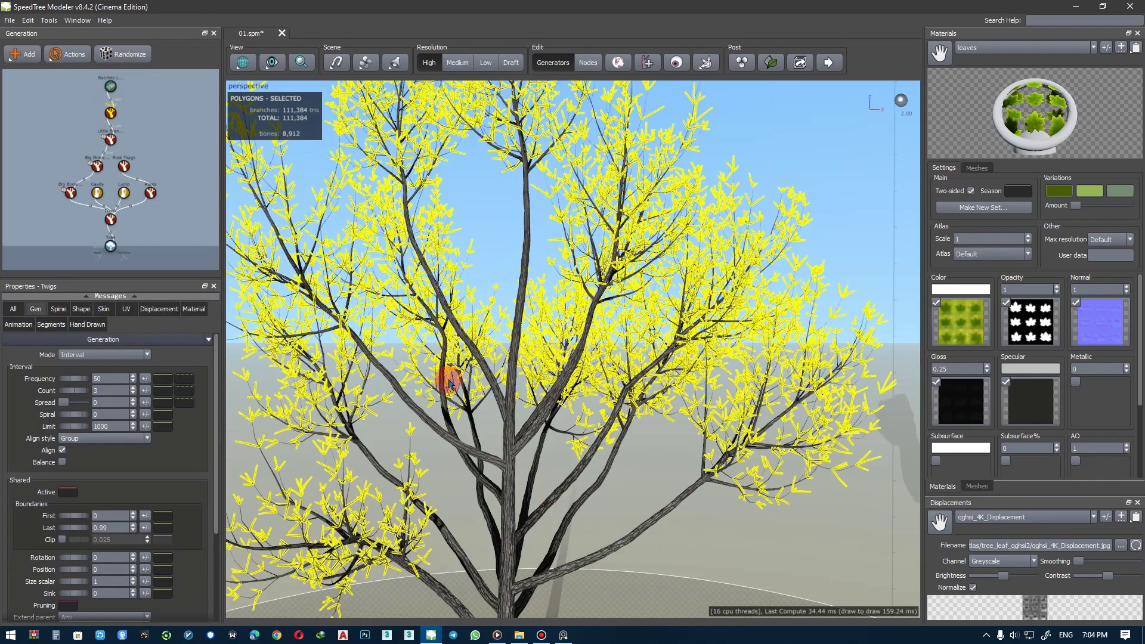
- Raise the Twigs' Spine start angle to 0.353
{"action": "left_click", "coordinate": [58, 309]}
{"action": "left_click", "coordinate": [145, 417]}
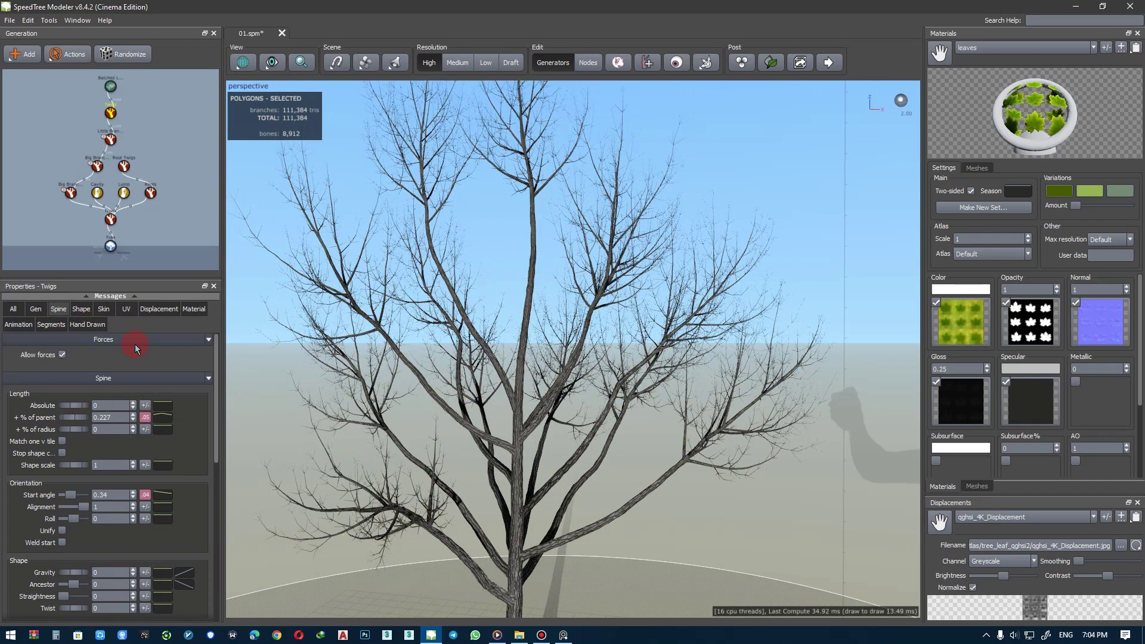
{"action": "left_click", "coordinate": [72, 495]}
{"action": "left_click_drag", "start_coordinate": [72, 495], "coordinate": [72, 501]}
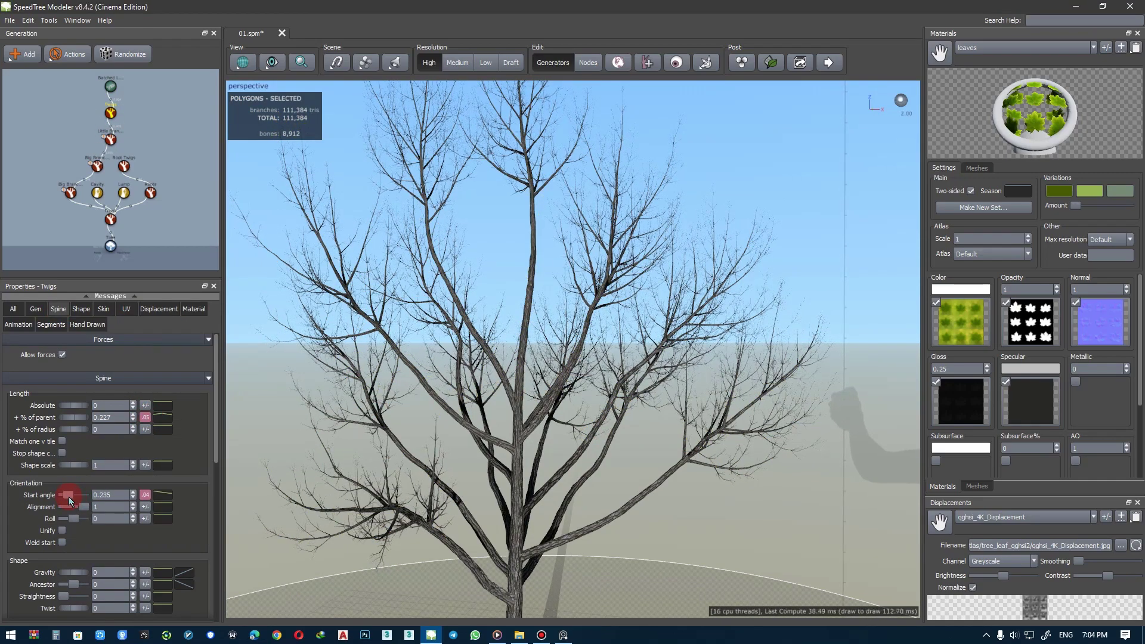
- Select Batched Leaves and inspect the canopy from several angles, including four-view
{"action": "left_click", "coordinate": [110, 86]}
{"action": "left_click", "coordinate": [121, 309]}
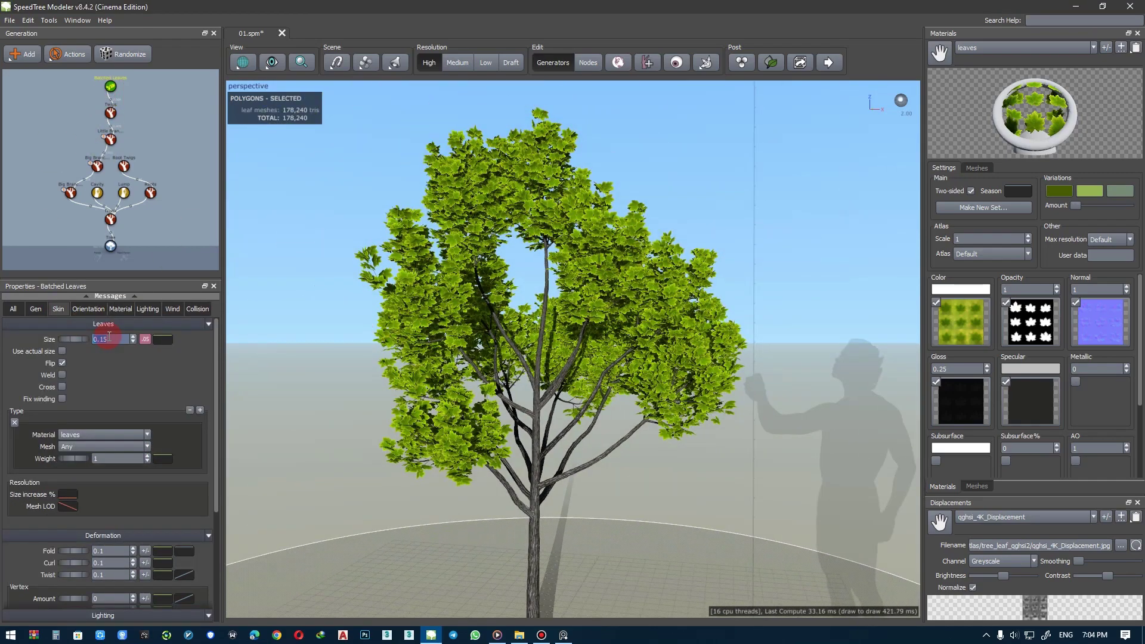
{"action": "left_click", "coordinate": [545, 340]}
{"action": "scroll", "coordinate": [569, 323], "scroll_direction": "up", "scroll_amount": 5}
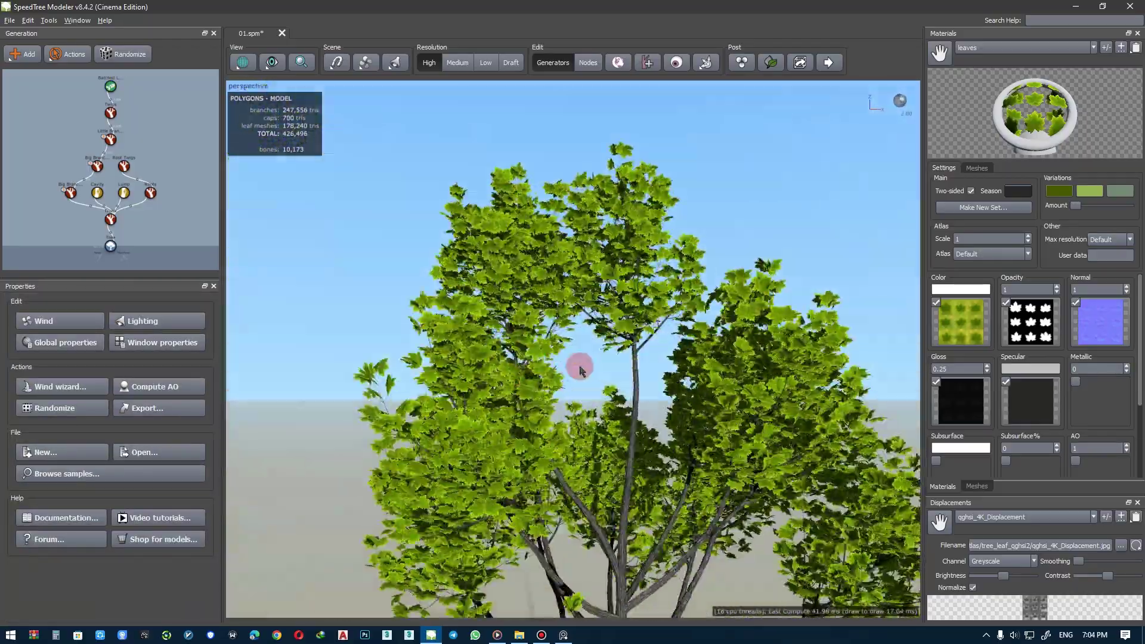
{"action": "left_click_drag", "start_coordinate": [569, 320], "coordinate": [558, 337]}
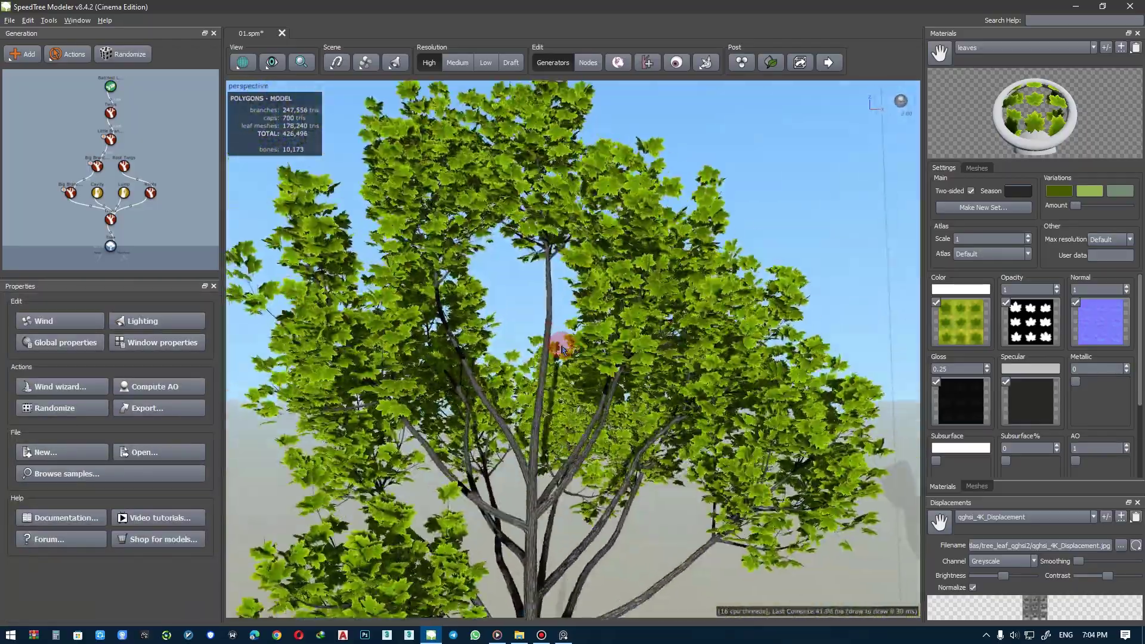
{"action": "key", "text": "space"}
{"action": "scroll", "coordinate": [648, 256], "scroll_direction": "up", "scroll_amount": 3}
{"action": "key", "text": "space"}
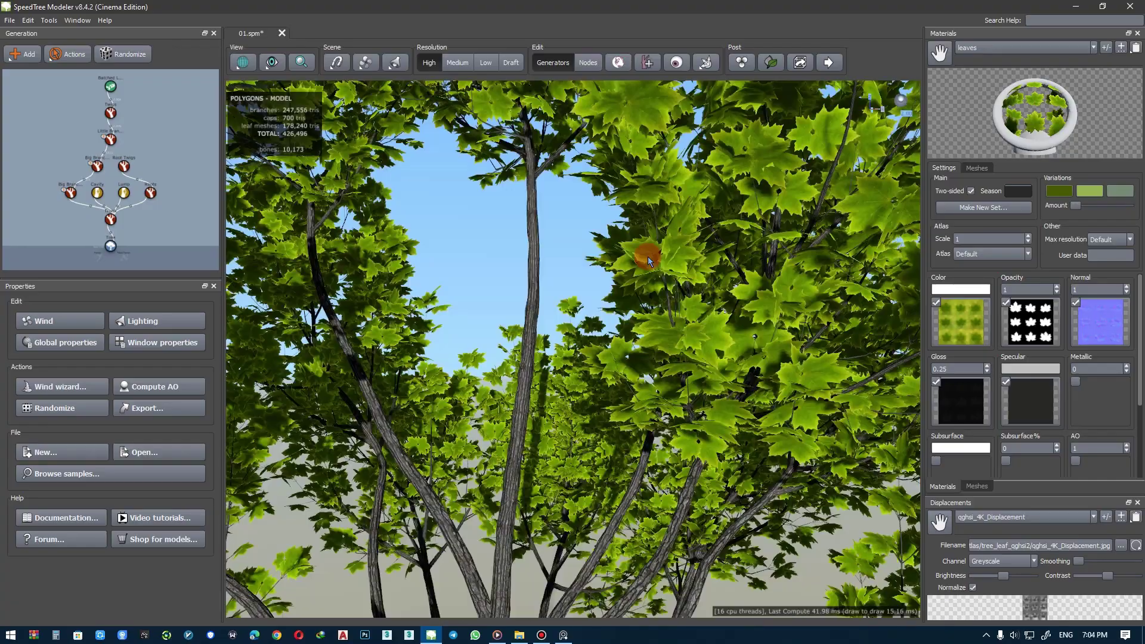
{"action": "scroll", "coordinate": [619, 342], "scroll_direction": "down", "scroll_amount": 3}
{"action": "mouse_move", "coordinate": [619, 342]}
{"action": "left_mouse_down"}
{"action": "mouse_move", "coordinate": [560, 310]}
{"action": "mouse_move", "coordinate": [692, 294]}
{"action": "left_mouse_up"}
{"action": "key", "text": "space"}
{"action": "key", "text": "space"}
{"action": "scroll", "coordinate": [750, 179], "scroll_direction": "up", "scroll_amount": 3}
{"action": "scroll", "coordinate": [744, 200], "scroll_direction": "down", "scroll_amount": 3}
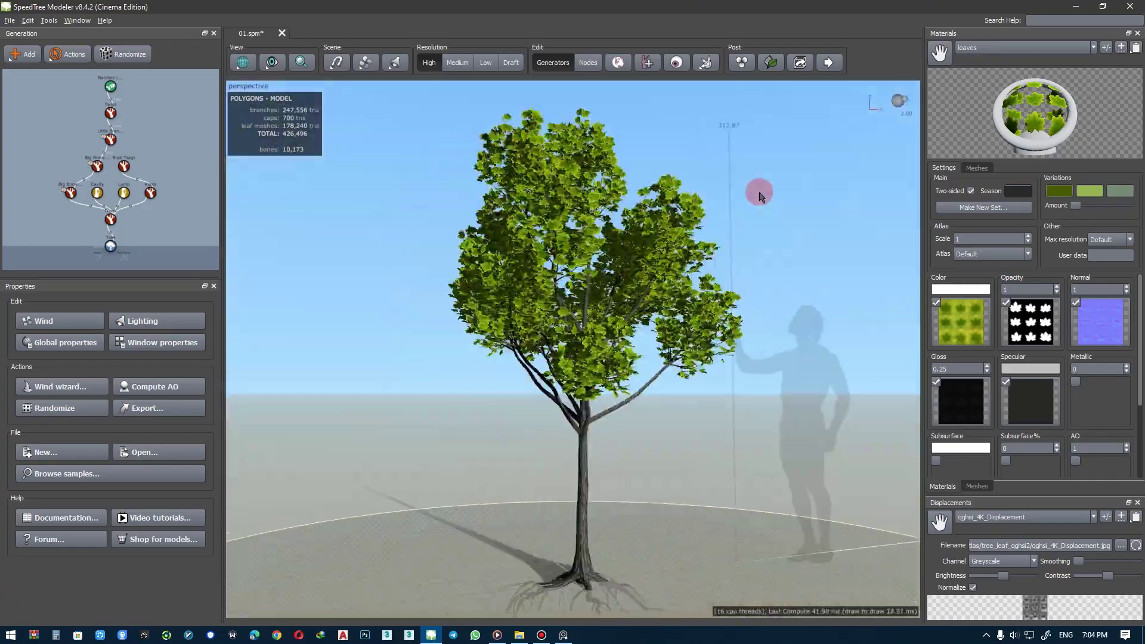
{"action": "mouse_move", "coordinate": [760, 192]}
{"action": "left_mouse_down"}
{"action": "mouse_move", "coordinate": [668, 195]}
{"action": "mouse_move", "coordinate": [677, 200]}
{"action": "left_mouse_up"}
- Toggle the preview to Draft and back to High resolution while orbiting the tree
{"action": "key", "text": "4"}
{"action": "left_click_drag", "start_coordinate": [563, 147], "coordinate": [468, 429]}
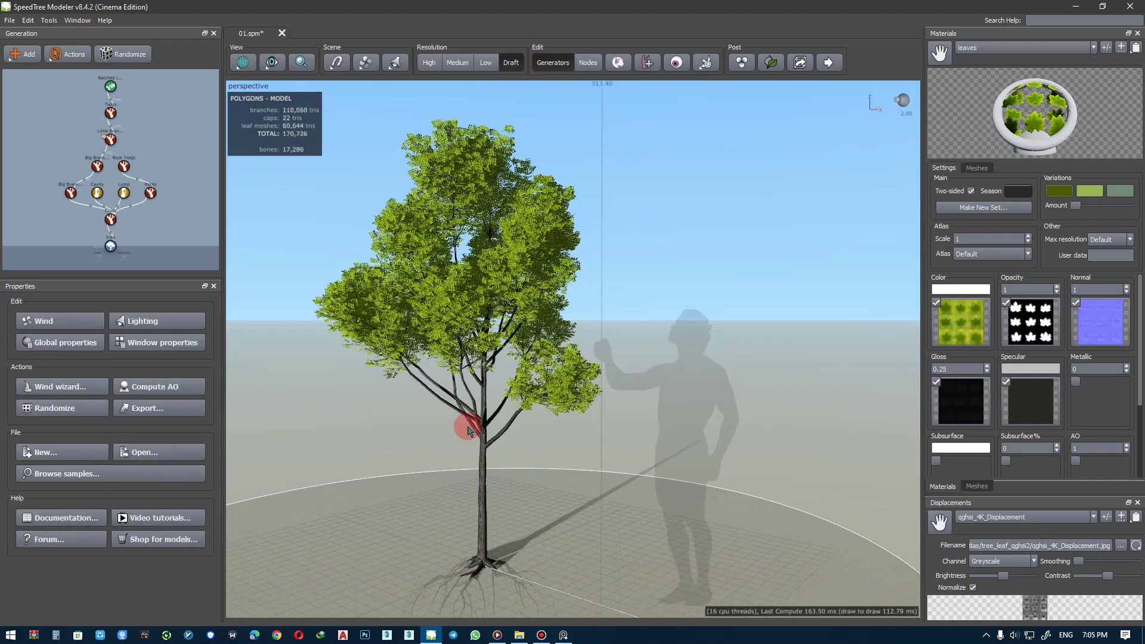
{"action": "mouse_move", "coordinate": [516, 304]}
{"action": "left_mouse_down"}
{"action": "mouse_move", "coordinate": [588, 302]}
{"action": "mouse_move", "coordinate": [478, 95]}
{"action": "left_mouse_up"}
{"action": "key", "text": "1"}
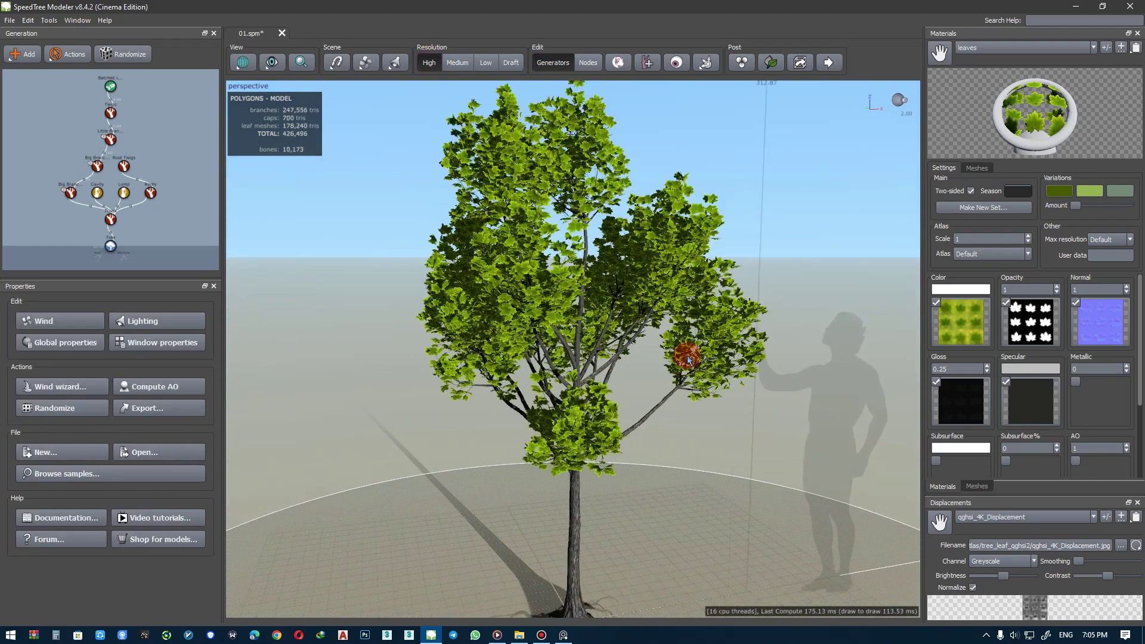
{"action": "left_click_drag", "start_coordinate": [691, 348], "coordinate": [531, 200]}
- Shorten one big branch to a length offset of -0.23
{"action": "left_click", "coordinate": [424, 431]}
{"action": "left_click_drag", "start_coordinate": [418, 427], "coordinate": [396, 382]}
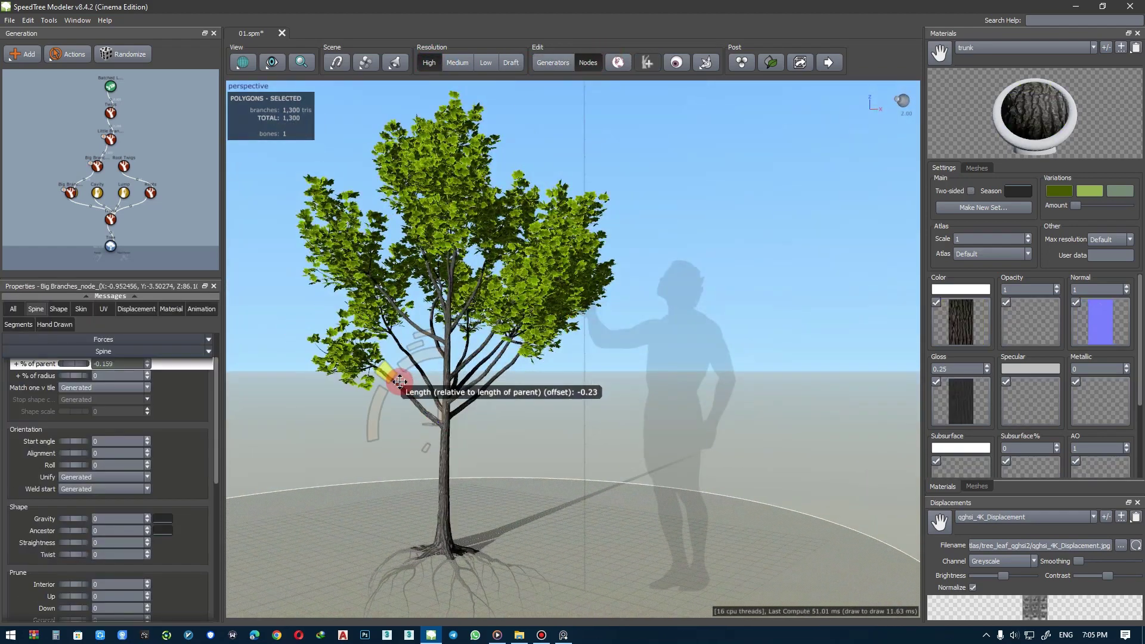
{"action": "scroll", "coordinate": [397, 388], "scroll_direction": "up", "scroll_amount": 3}
{"action": "scroll", "coordinate": [509, 399], "scroll_direction": "up", "scroll_amount": 2}
{"action": "left_click", "coordinate": [409, 422]}
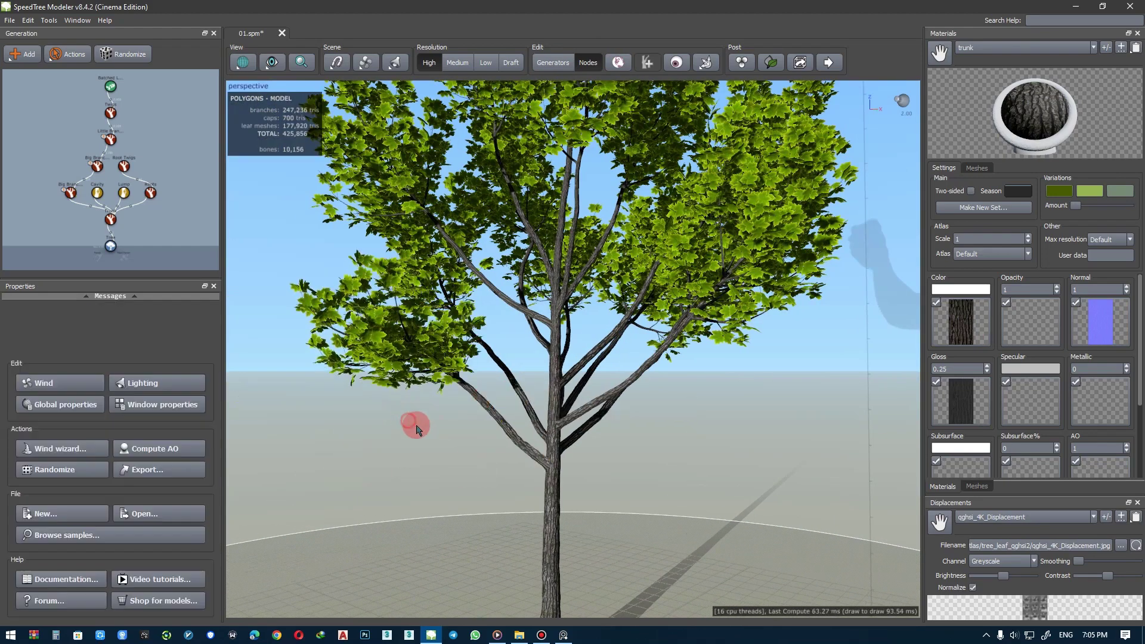
{"action": "scroll", "coordinate": [550, 447], "scroll_direction": "down", "scroll_amount": 5}
{"action": "scroll", "coordinate": [553, 438], "scroll_direction": "up", "scroll_amount": 2}
{"action": "mouse_move", "coordinate": [554, 437]}
{"action": "left_mouse_down"}
{"action": "mouse_move", "coordinate": [614, 345]}
{"action": "mouse_move", "coordinate": [585, 334]}
{"action": "mouse_move", "coordinate": [693, 332]}
{"action": "mouse_move", "coordinate": [577, 339]}
{"action": "mouse_move", "coordinate": [376, 258]}
{"action": "left_mouse_up"}
- Select the Big Branches generator and bring up the Scene's Add force list
{"action": "left_click", "coordinate": [110, 139]}
{"action": "left_click", "coordinate": [97, 170]}
{"action": "scroll", "coordinate": [580, 333], "scroll_direction": "up", "scroll_amount": 3}
{"action": "left_click", "coordinate": [336, 62]}
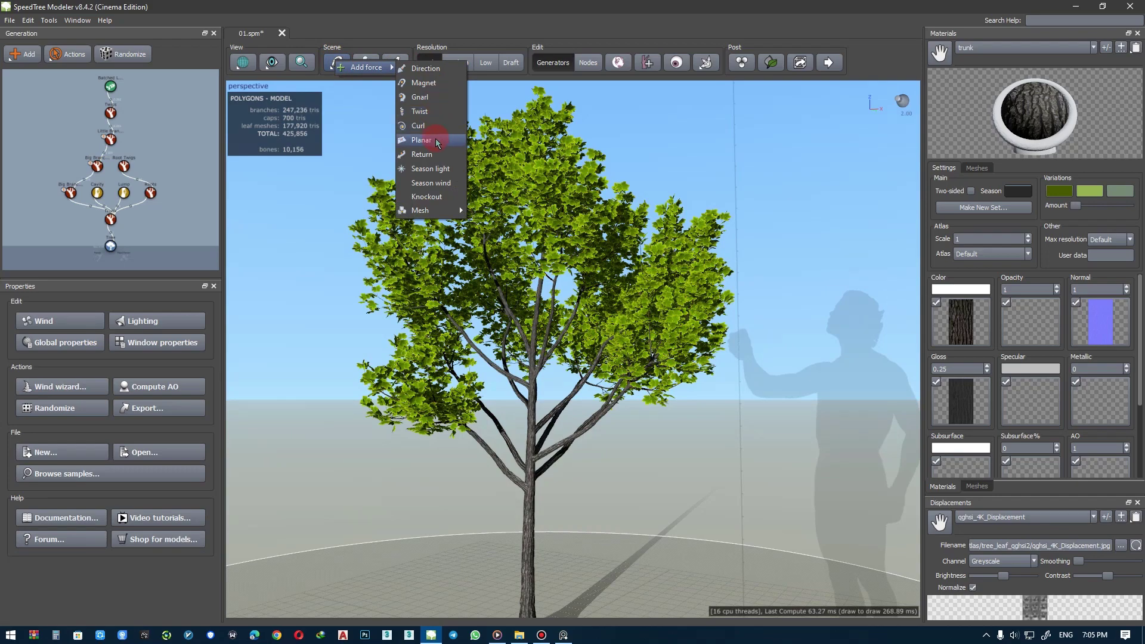
- Add a Planar force, make Little Branches respond to it, and raise it to mid-tree height
{"action": "left_click", "coordinate": [435, 139]}
{"action": "left_click", "coordinate": [111, 139]}
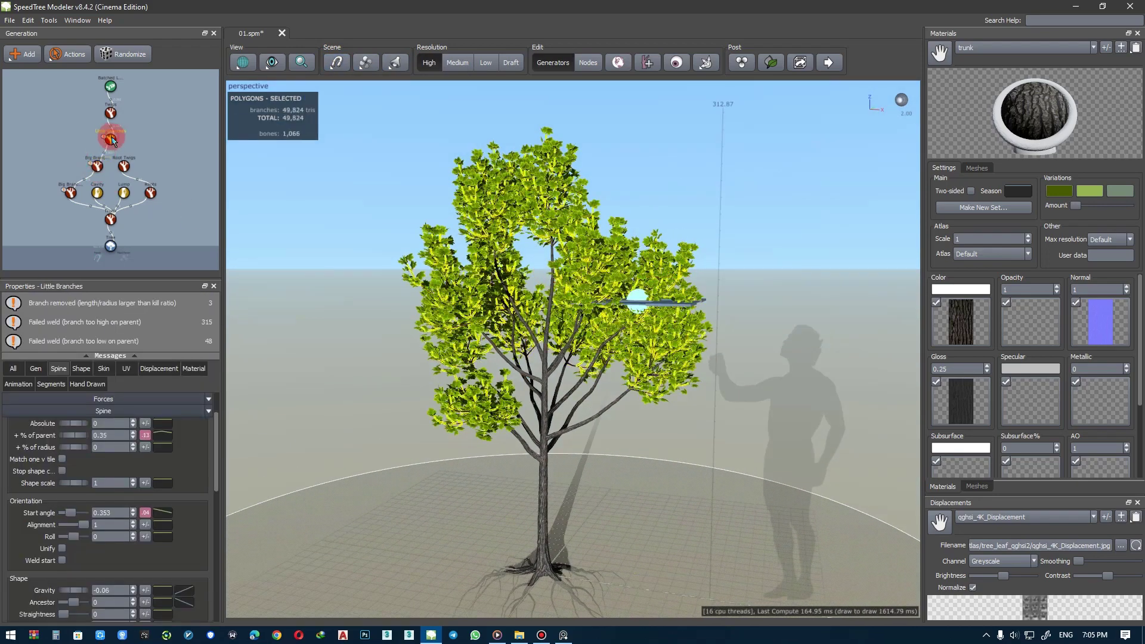
{"action": "left_click", "coordinate": [62, 426]}
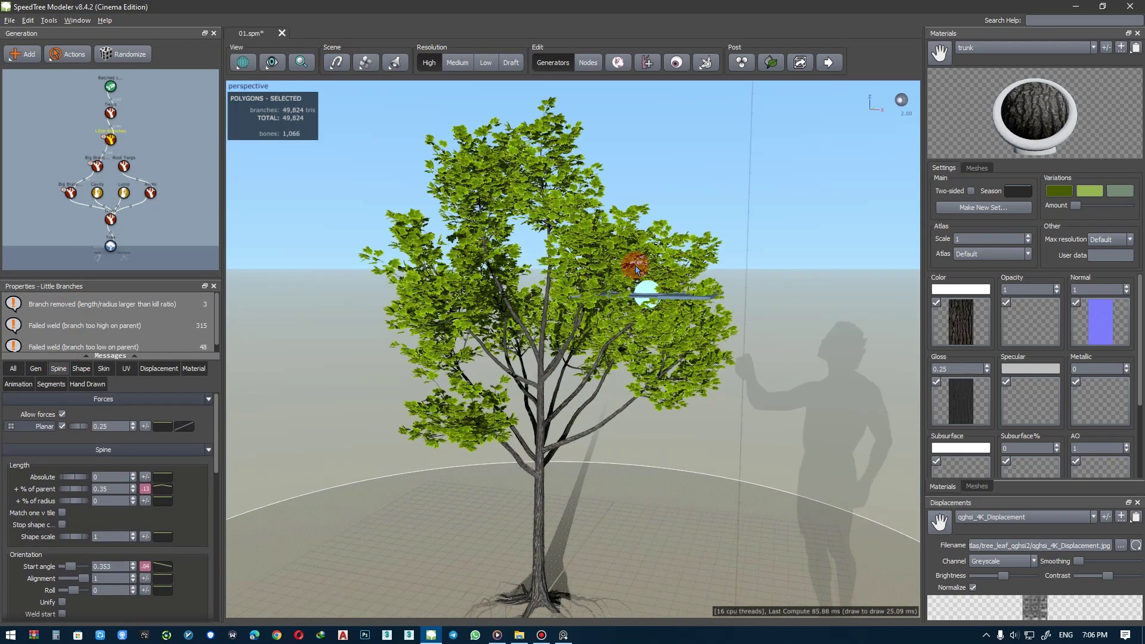
{"action": "mouse_move", "coordinate": [635, 266]}
{"action": "left_mouse_down"}
{"action": "mouse_move", "coordinate": [676, 264]}
{"action": "mouse_move", "coordinate": [627, 255]}
{"action": "left_mouse_up"}
{"action": "left_click", "coordinate": [642, 258]}
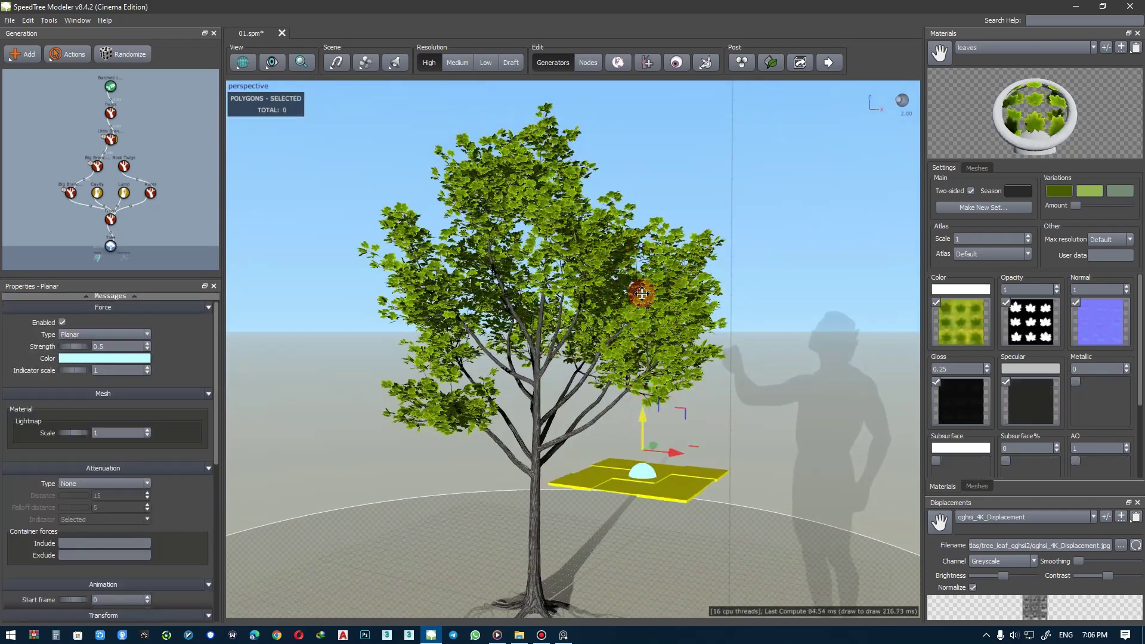
{"action": "left_click_drag", "start_coordinate": [642, 293], "coordinate": [606, 351]}
- Enable the Planar force on the Big Branches as well
{"action": "left_click", "coordinate": [97, 172]}
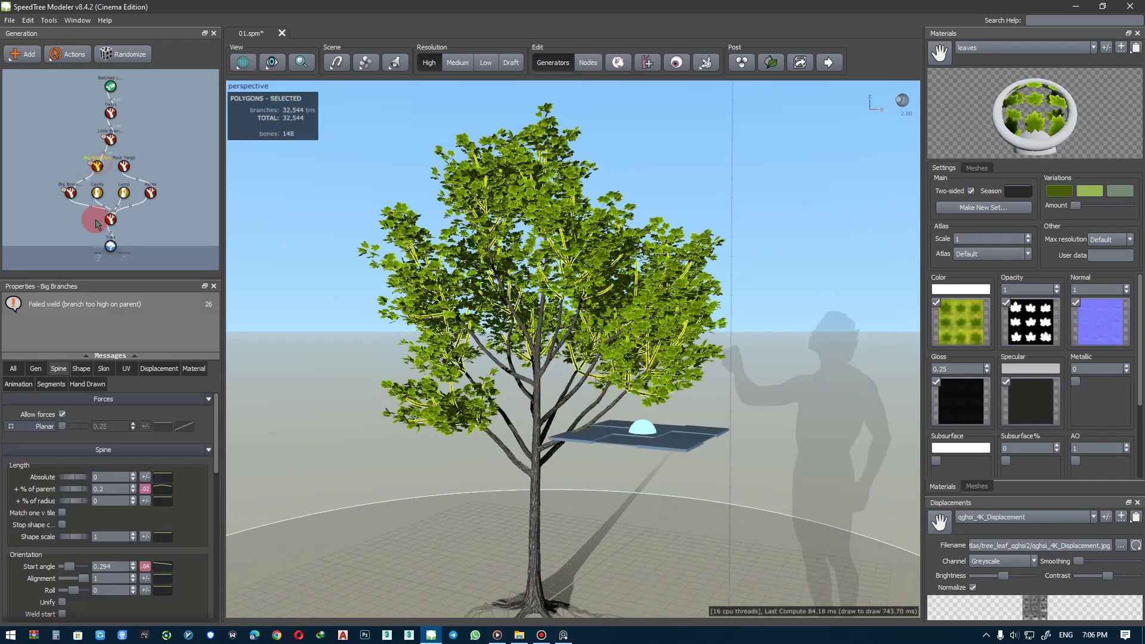
{"action": "left_click", "coordinate": [64, 426]}
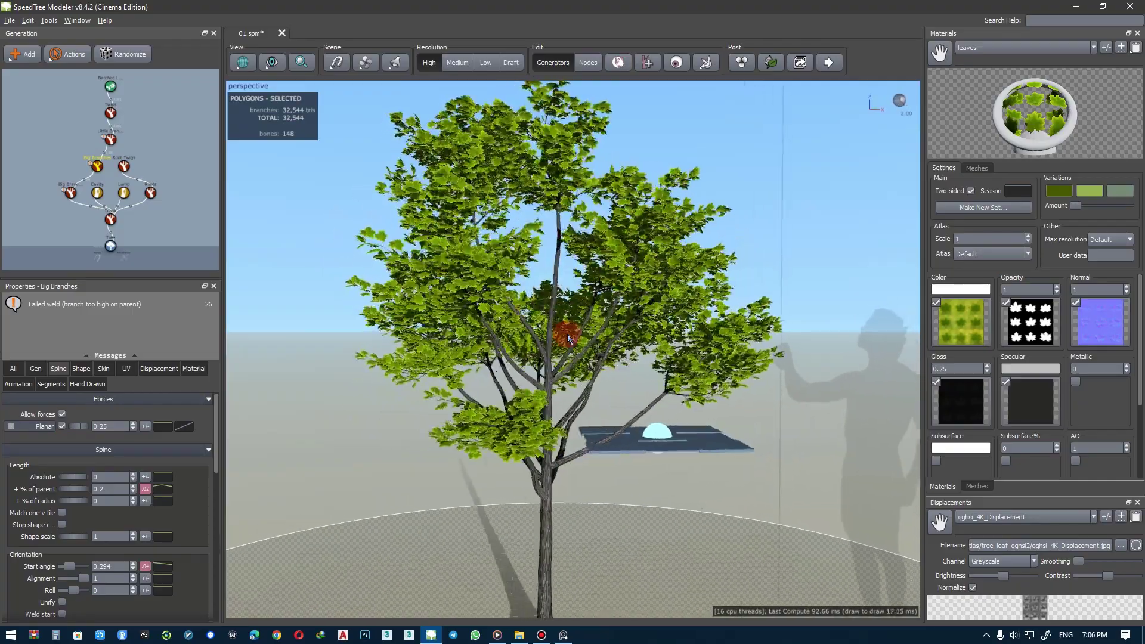
{"action": "left_click", "coordinate": [678, 435]}
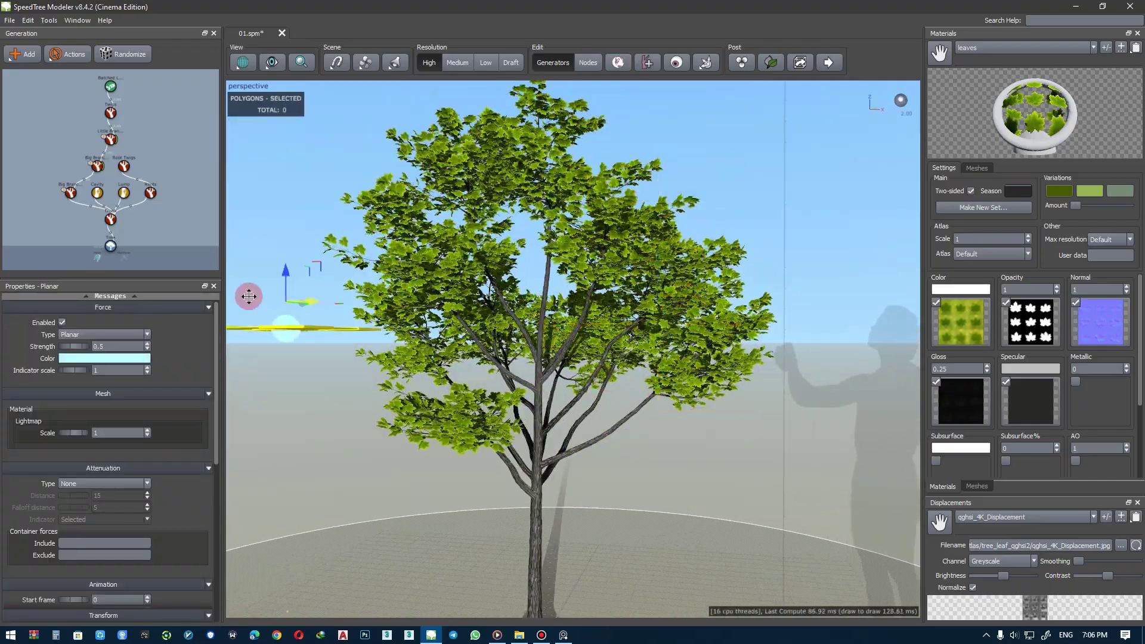
{"action": "mouse_move", "coordinate": [557, 231]}
{"action": "left_mouse_down"}
{"action": "mouse_move", "coordinate": [552, 245]}
{"action": "mouse_move", "coordinate": [545, 235]}
{"action": "left_mouse_up"}
- Review the Batched Leaves generation settings
{"action": "scroll", "coordinate": [493, 314], "scroll_direction": "up", "scroll_amount": 5}
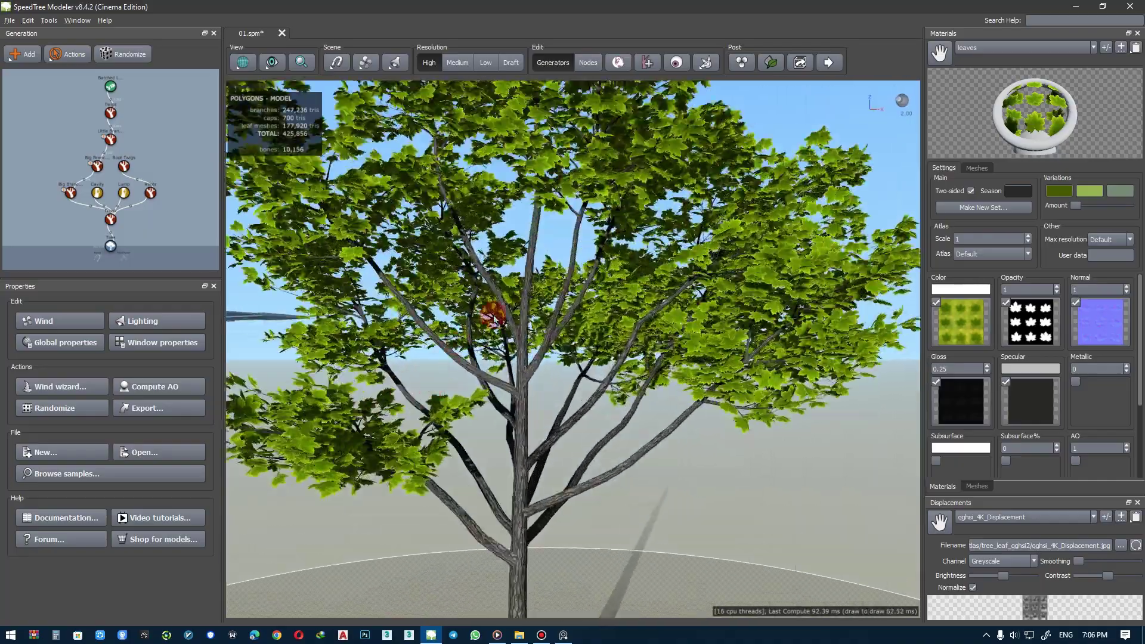
{"action": "scroll", "coordinate": [494, 300], "scroll_direction": "down", "scroll_amount": 2}
{"action": "scroll", "coordinate": [538, 264], "scroll_direction": "down", "scroll_amount": 2}
{"action": "scroll", "coordinate": [589, 292], "scroll_direction": "down", "scroll_amount": 2}
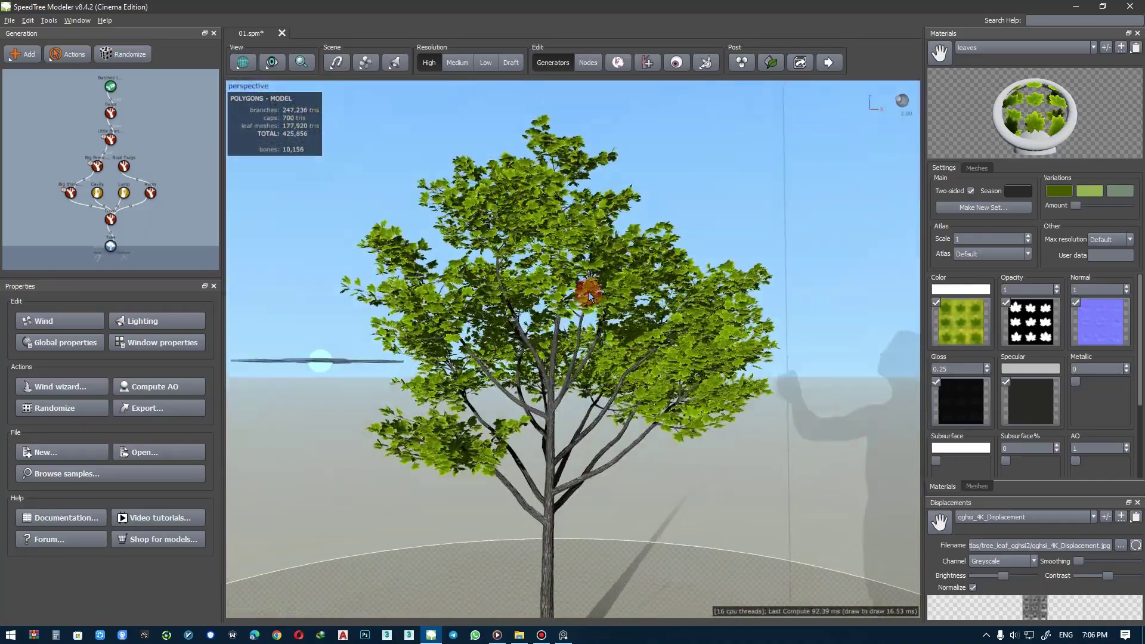
{"action": "left_click", "coordinate": [589, 292]}
{"action": "left_click", "coordinate": [38, 310]}
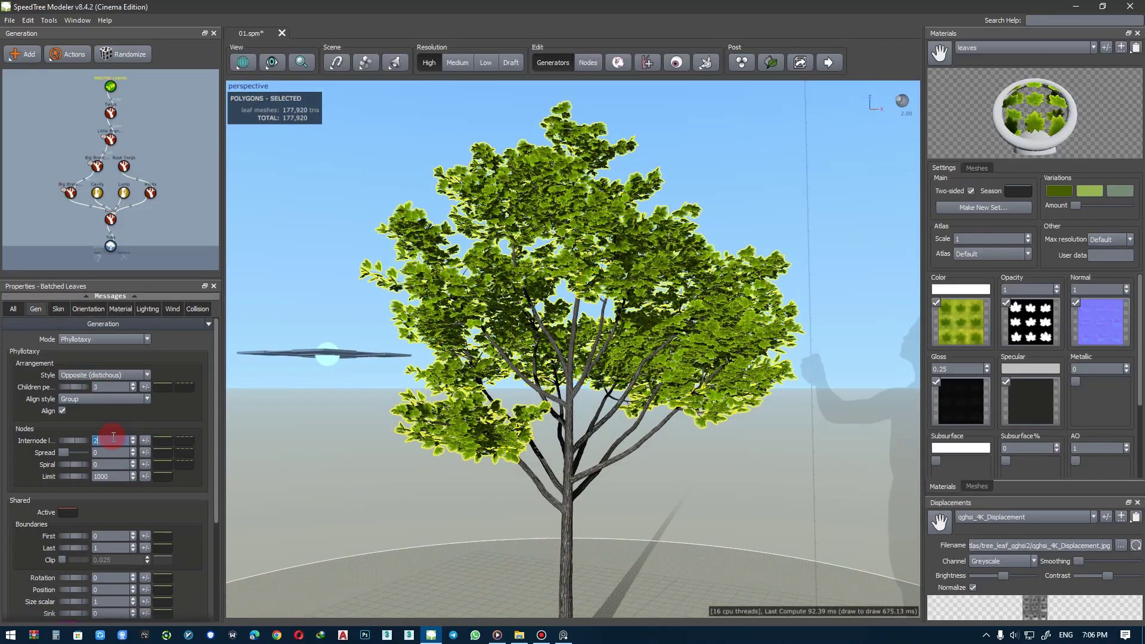
{"action": "scroll", "coordinate": [113, 438], "scroll_direction": "down", "scroll_amount": 1}
- Set the Big Branches First boundary to 0.5 and Frequency to 12
{"action": "left_click", "coordinate": [71, 192]}
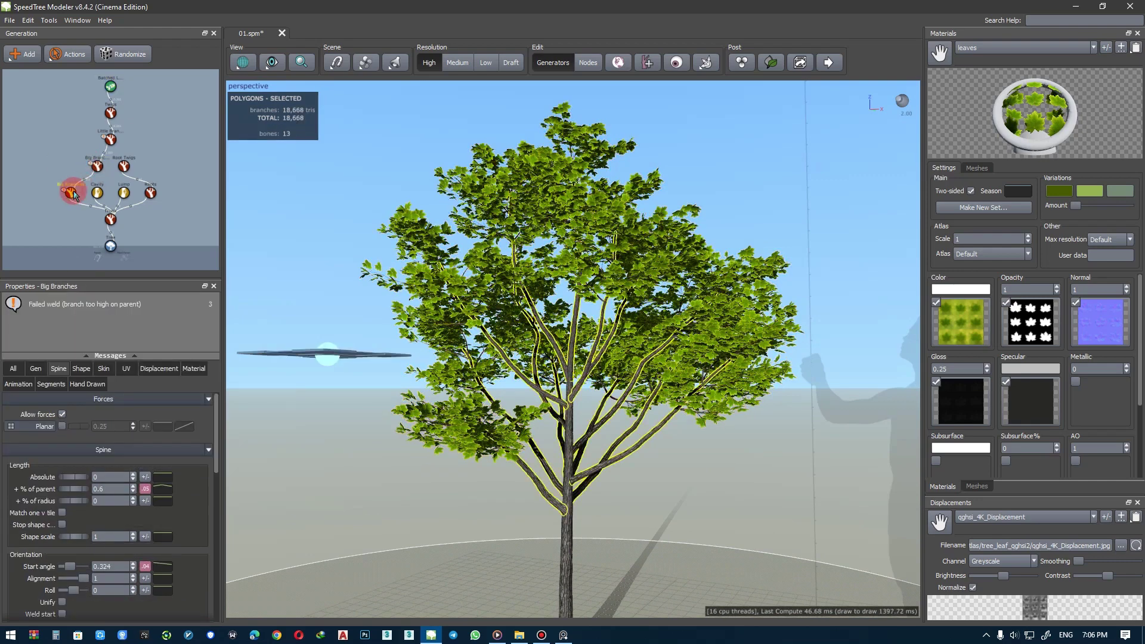
{"action": "left_click", "coordinate": [35, 369]}
{"action": "left_click", "coordinate": [111, 438]}
{"action": "scroll", "coordinate": [113, 439], "scroll_direction": "up", "scroll_amount": 2}
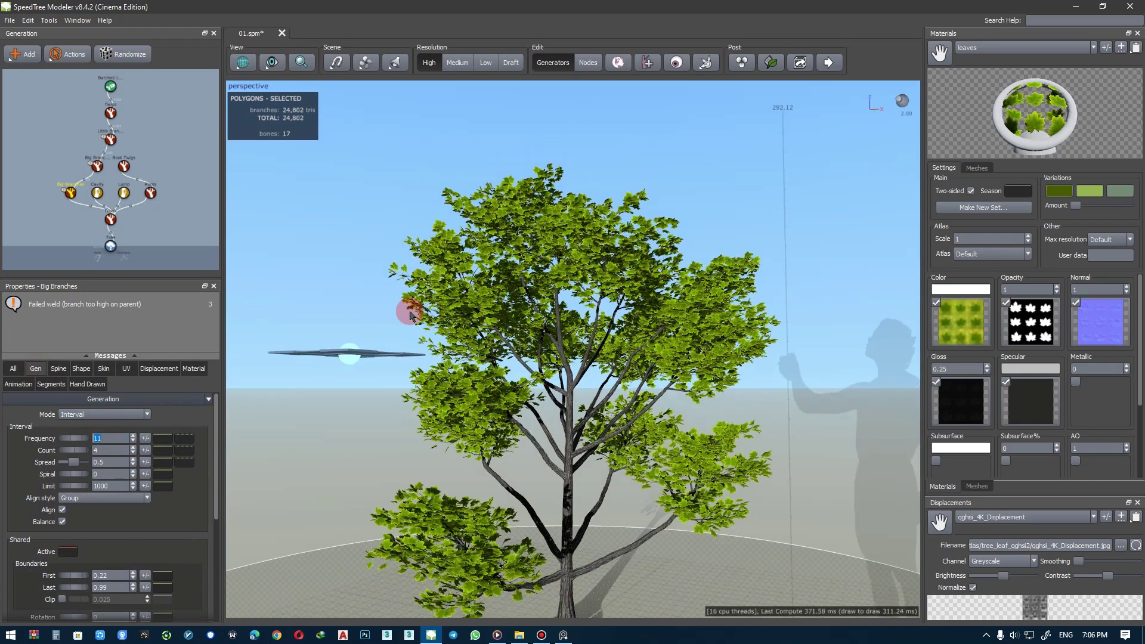
{"action": "scroll", "coordinate": [120, 439], "scroll_direction": "down", "scroll_amount": 2}
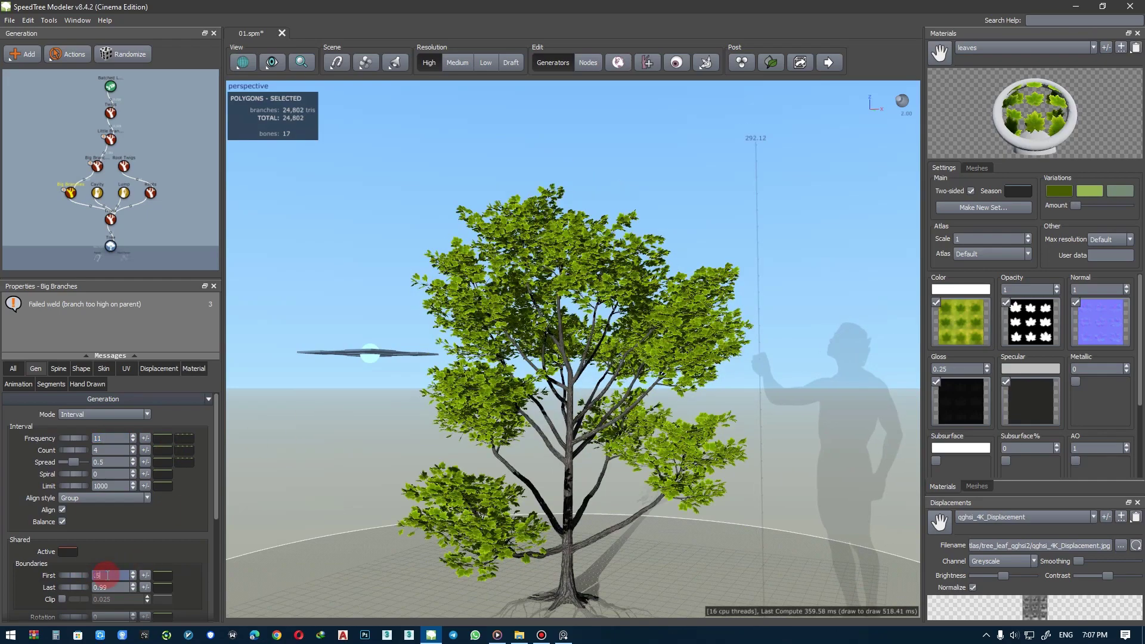
{"action": "key", "text": "Return"}
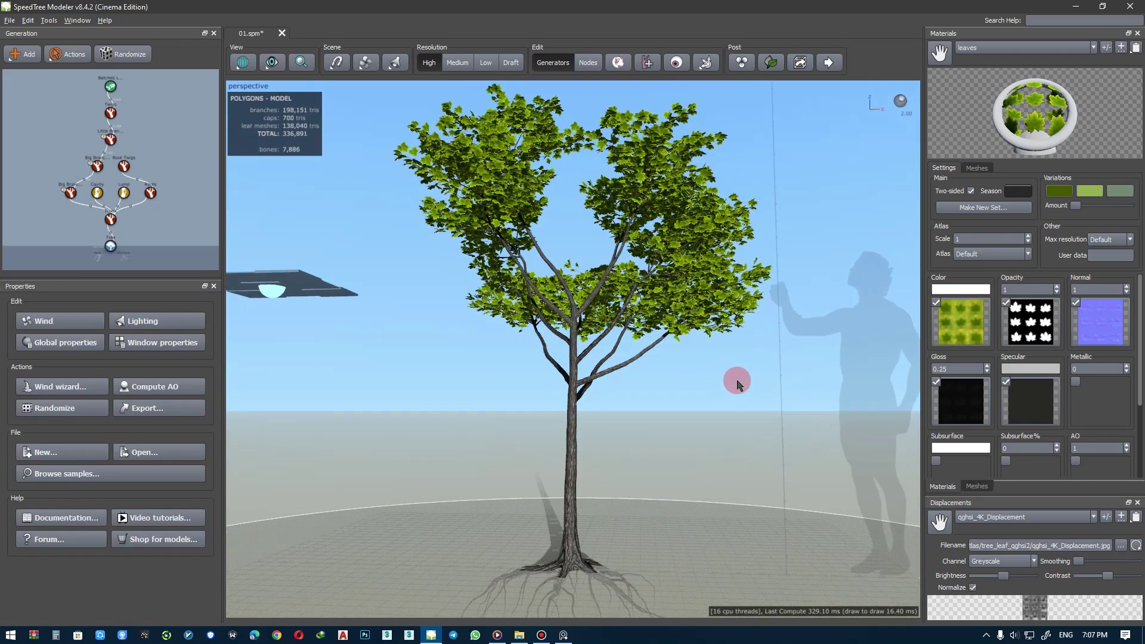
{"action": "left_click_drag", "start_coordinate": [486, 429], "coordinate": [685, 388]}
{"action": "left_click", "coordinate": [70, 193]}
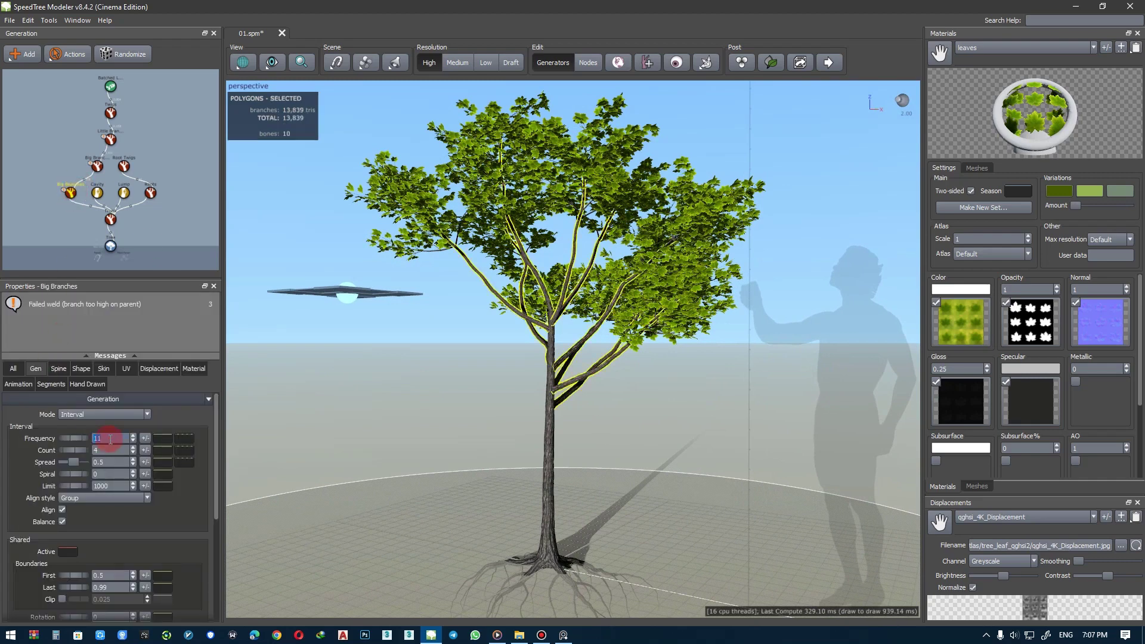
{"action": "scroll", "coordinate": [111, 439], "scroll_direction": "up", "scroll_amount": 4}
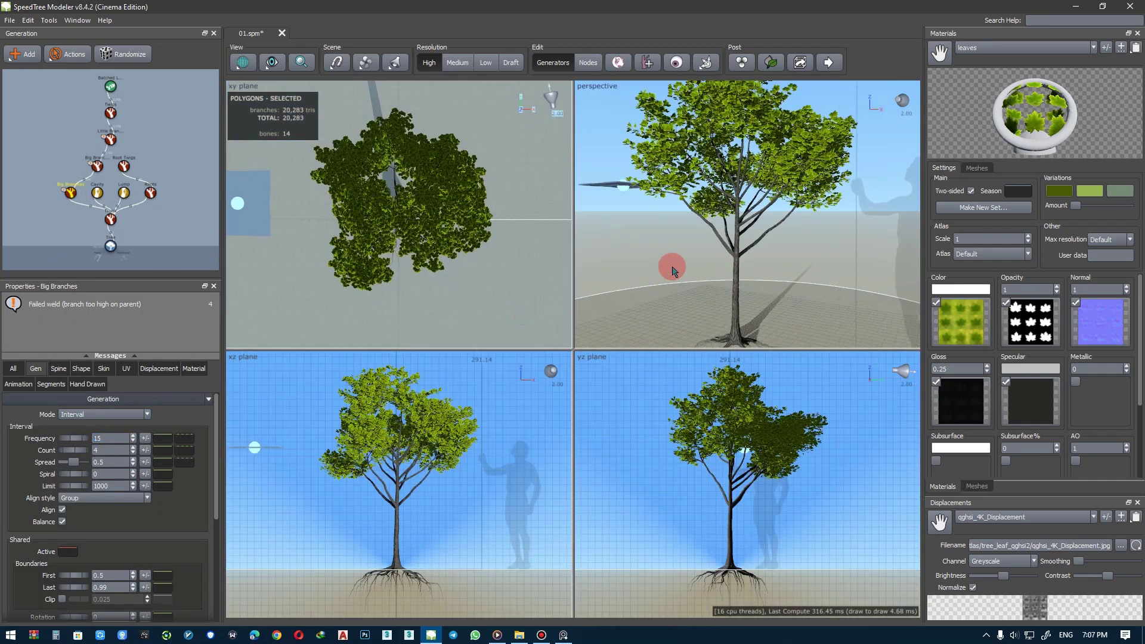
{"action": "left_click_drag", "start_coordinate": [673, 263], "coordinate": [528, 270]}
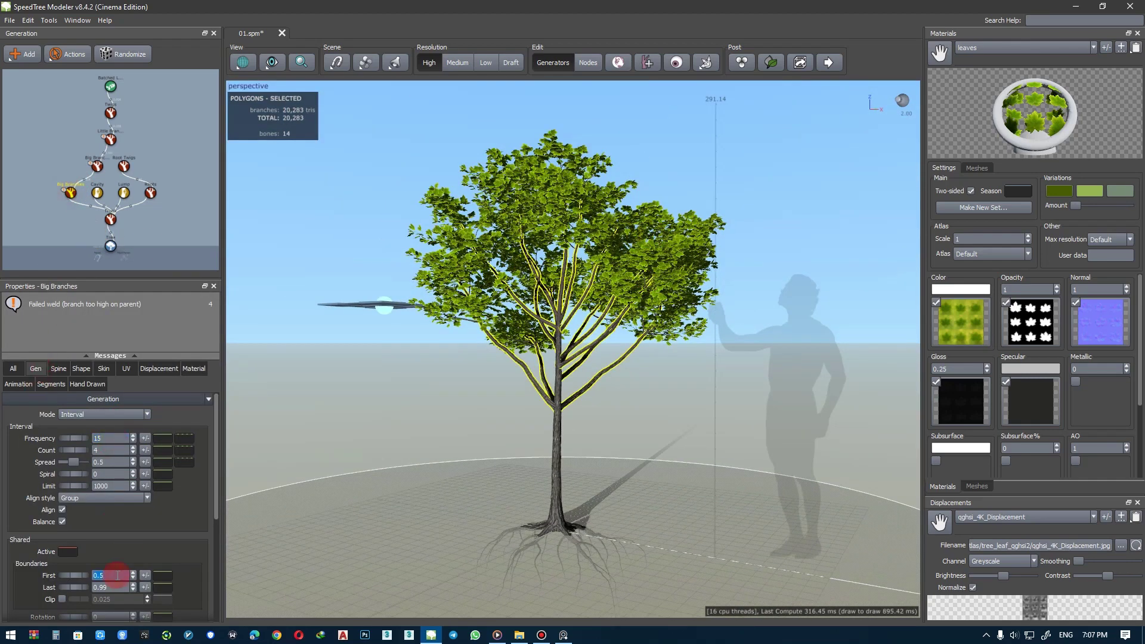
{"action": "scroll", "coordinate": [117, 576], "scroll_direction": "down", "scroll_amount": 2}
{"action": "type", "text": "0.4"}
{"action": "key", "text": "Return"}
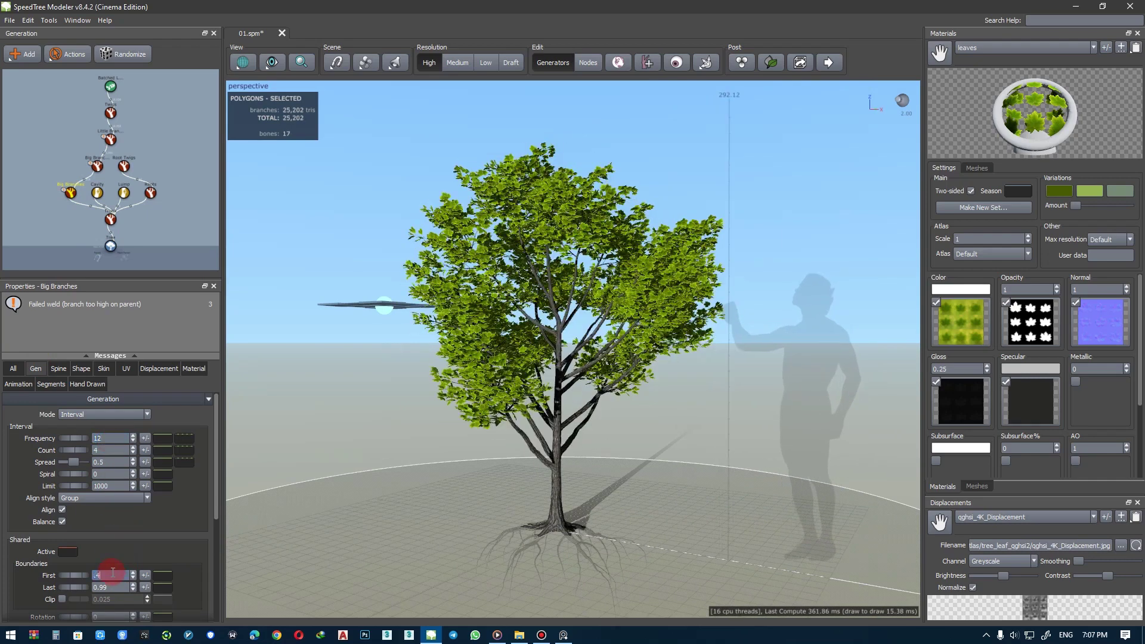
- Raise the Big Branches Boundaries First value to 0.65
{"action": "scroll", "coordinate": [112, 573], "scroll_direction": "up", "scroll_amount": 1}
{"action": "scroll", "coordinate": [113, 573], "scroll_direction": "up", "scroll_amount": 1}
{"action": "scroll", "coordinate": [112, 573], "scroll_direction": "up", "scroll_amount": 1}
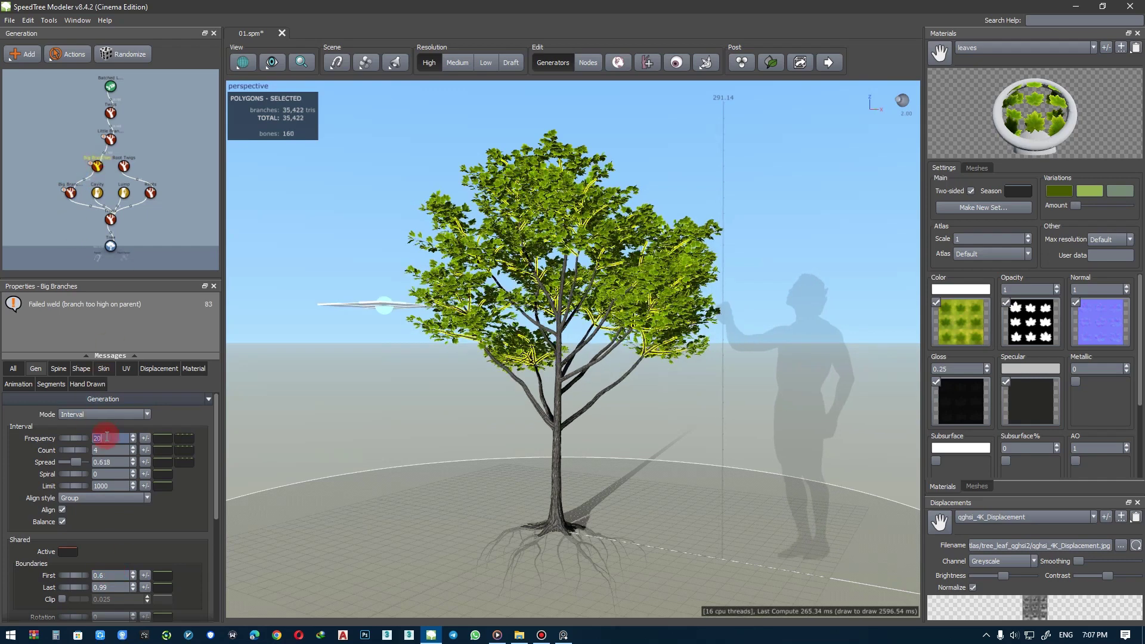
{"action": "scroll", "coordinate": [107, 437], "scroll_direction": "up", "scroll_amount": 5}
{"action": "scroll", "coordinate": [110, 575], "scroll_direction": "up", "scroll_amount": 1}
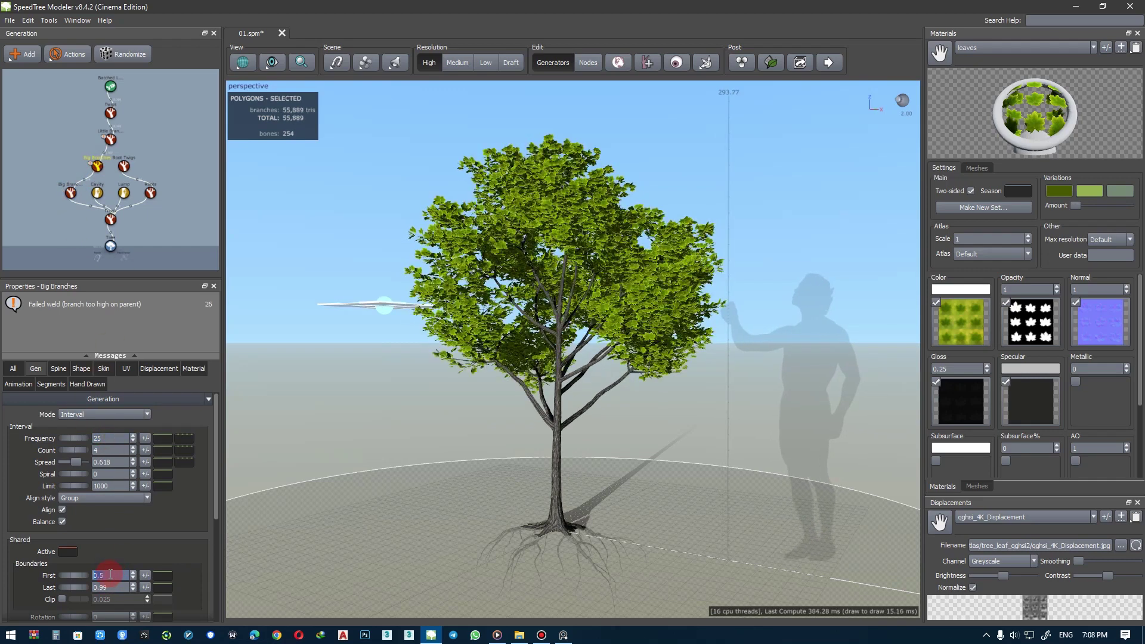
{"action": "scroll", "coordinate": [110, 575], "scroll_direction": "down", "scroll_amount": 1}
{"action": "scroll", "coordinate": [110, 575], "scroll_direction": "up", "scroll_amount": 2}
{"action": "scroll", "coordinate": [110, 574], "scroll_direction": "up", "scroll_amount": 1}
{"action": "scroll", "coordinate": [111, 574], "scroll_direction": "up", "scroll_amount": 2}
{"action": "scroll", "coordinate": [110, 574], "scroll_direction": "up", "scroll_amount": 1}
{"action": "scroll", "coordinate": [111, 574], "scroll_direction": "down", "scroll_amount": 3}
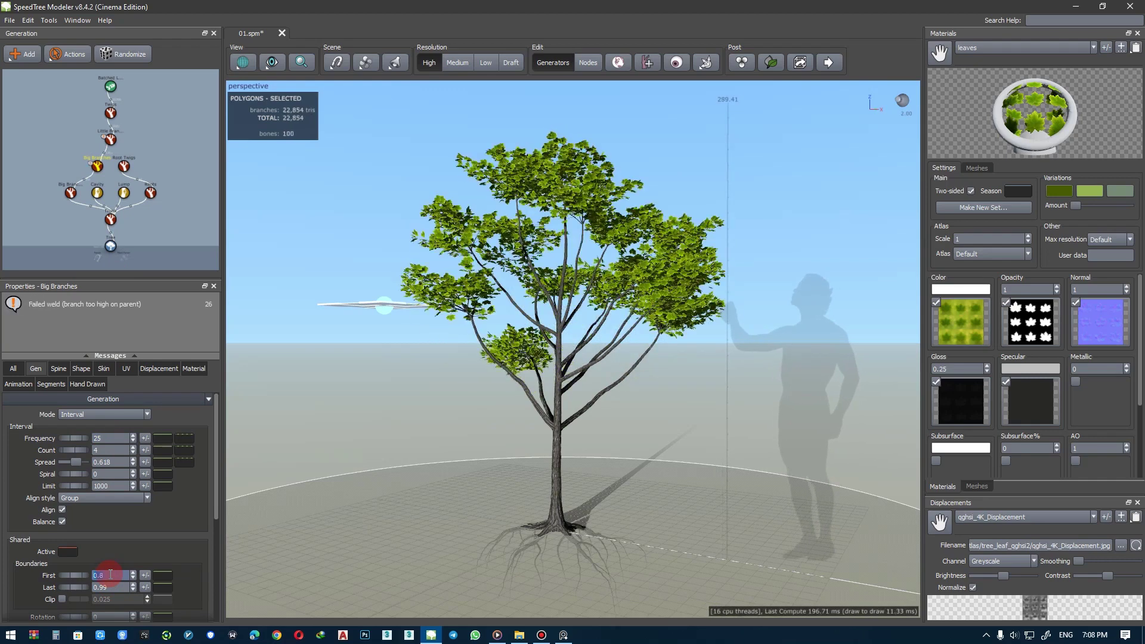
{"action": "scroll", "coordinate": [440, 328], "scroll_direction": "up", "scroll_amount": 1}
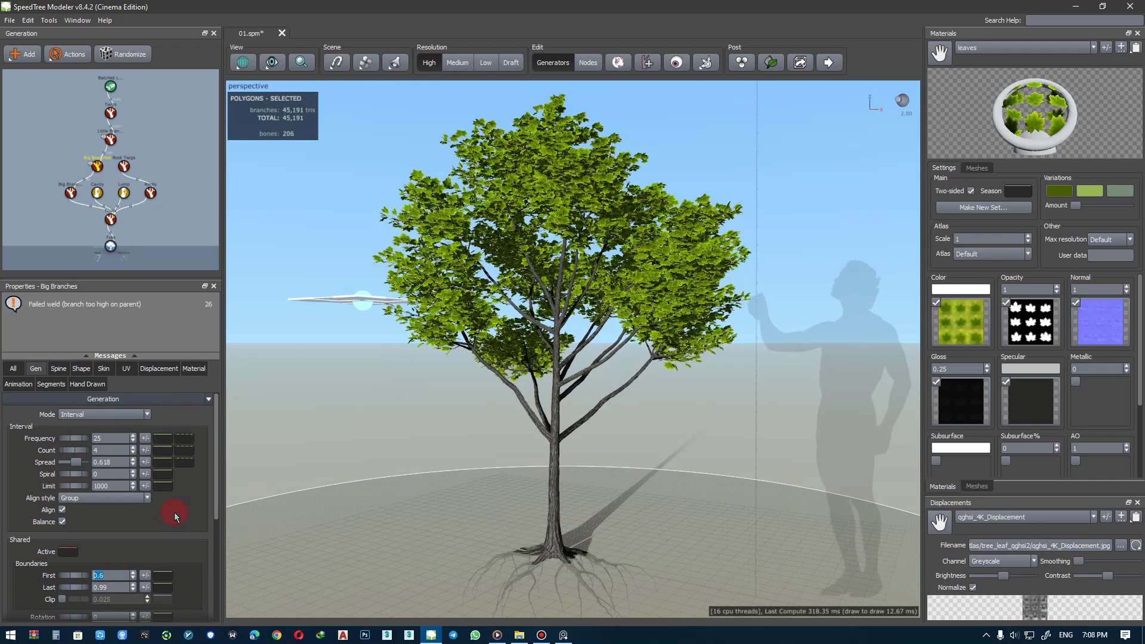
{"action": "type", "text": "0.65"}
{"action": "key", "text": "Return"}
- Set the other Big Branches group's Spine length to 0.5 of its parent
{"action": "left_click_drag", "start_coordinate": [358, 301], "coordinate": [334, 322]}
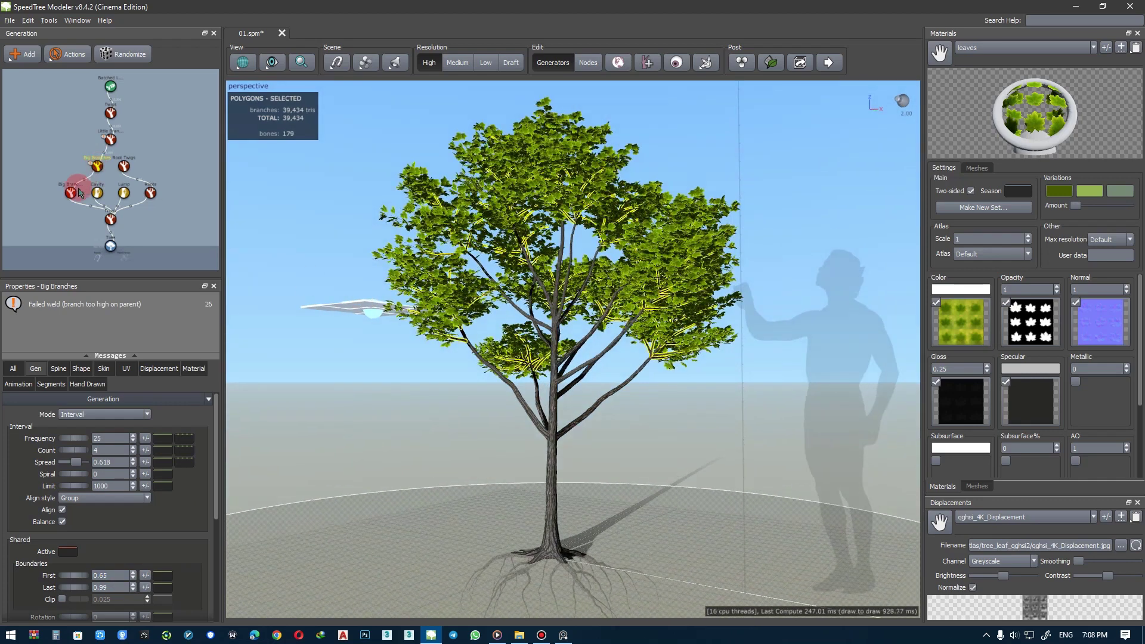
{"action": "left_click", "coordinate": [79, 193]}
{"action": "left_click", "coordinate": [58, 309]}
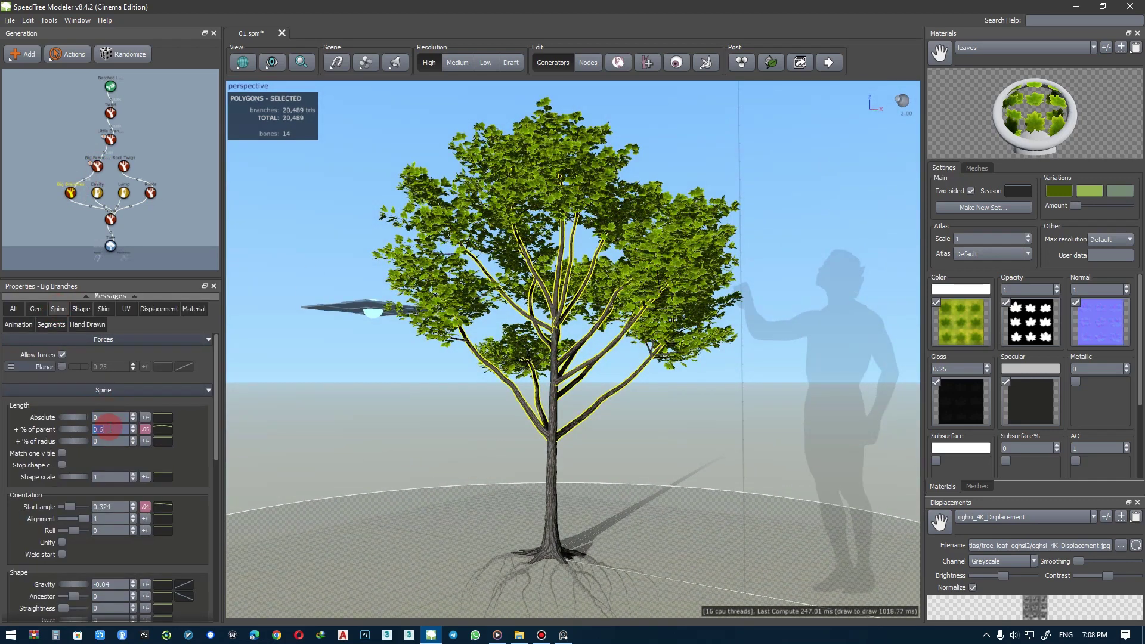
{"action": "key", "text": "Return"}
{"action": "left_click_drag", "start_coordinate": [431, 344], "coordinate": [903, 317]}
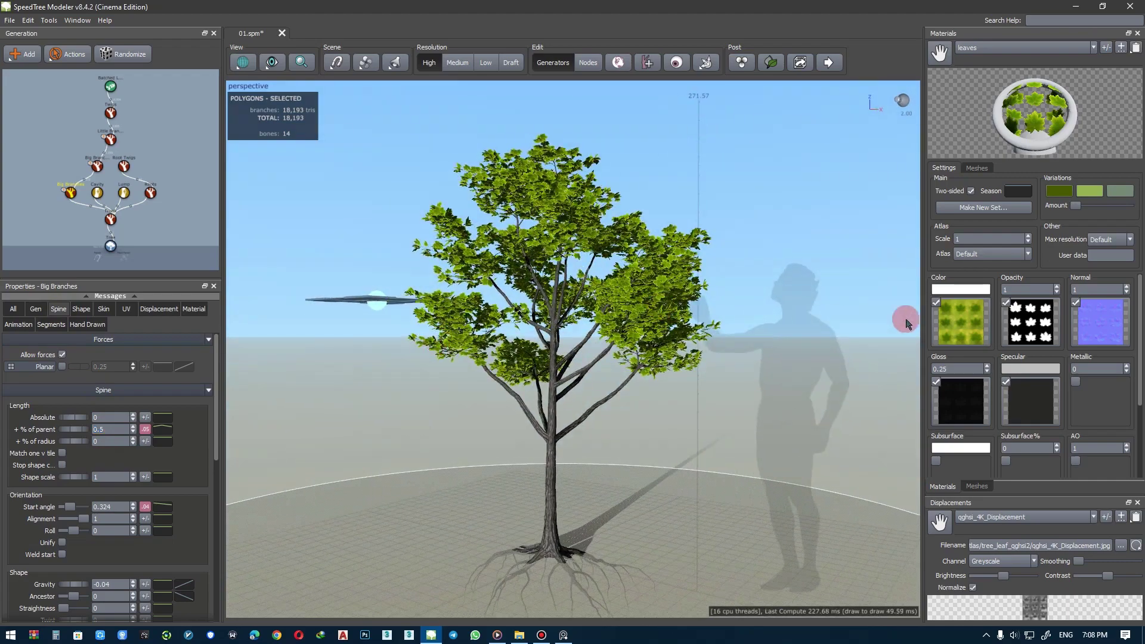
{"action": "double_click", "coordinate": [961, 322]}
- Raise the contrast and brightness of the leaves' colour map in Edit Map
{"action": "mouse_move", "coordinate": [718, 429]}
{"action": "left_mouse_down"}
{"action": "mouse_move", "coordinate": [729, 430]}
{"action": "mouse_move", "coordinate": [719, 431]}
{"action": "left_mouse_up"}
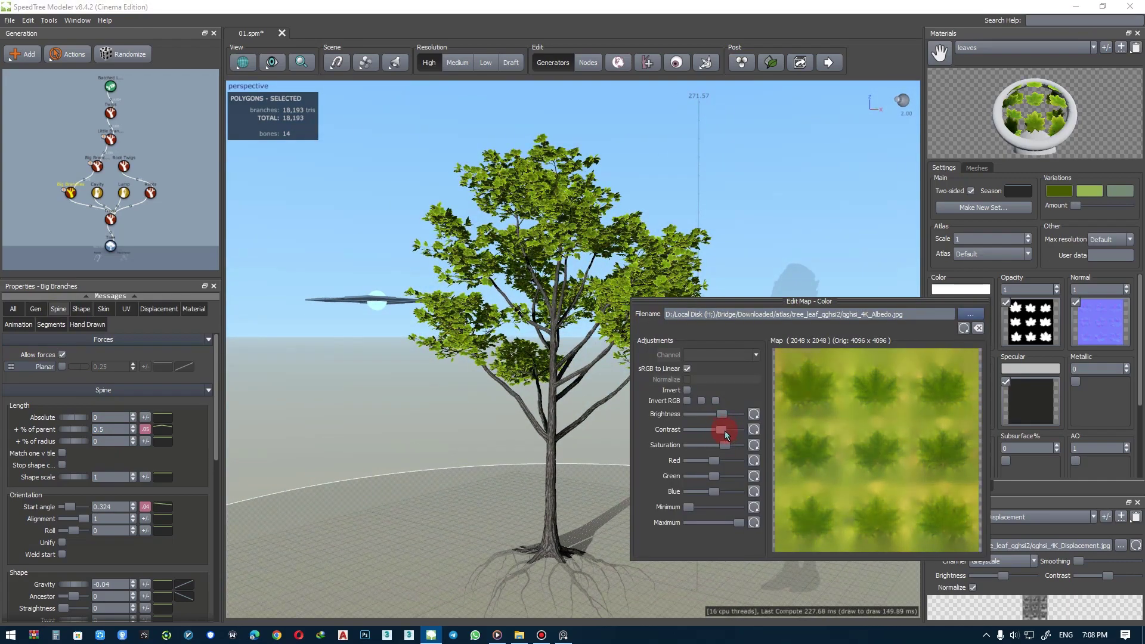
{"action": "left_click", "coordinate": [723, 413]}
{"action": "left_click", "coordinate": [309, 428]}
- Orbit around the yellow-green maple crown in four-view layout to inspect the branches
{"action": "mouse_move", "coordinate": [367, 418]}
{"action": "left_mouse_down"}
{"action": "mouse_move", "coordinate": [568, 376]}
{"action": "mouse_move", "coordinate": [558, 401]}
{"action": "mouse_move", "coordinate": [562, 371]}
{"action": "mouse_move", "coordinate": [503, 399]}
{"action": "mouse_move", "coordinate": [662, 389]}
{"action": "mouse_move", "coordinate": [508, 392]}
{"action": "mouse_move", "coordinate": [500, 403]}
{"action": "mouse_move", "coordinate": [537, 370]}
{"action": "left_mouse_up"}
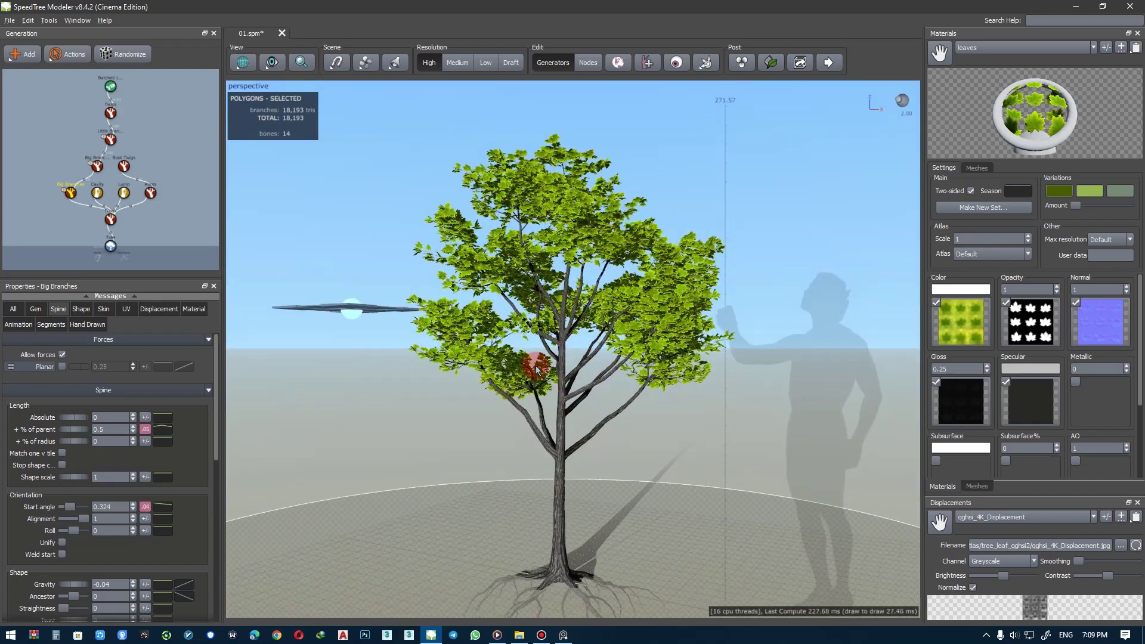
{"action": "mouse_move", "coordinate": [656, 347]}
{"action": "left_mouse_down"}
{"action": "mouse_move", "coordinate": [617, 333]}
{"action": "mouse_move", "coordinate": [652, 340]}
{"action": "mouse_move", "coordinate": [614, 307]}
{"action": "mouse_move", "coordinate": [629, 351]}
{"action": "mouse_move", "coordinate": [606, 366]}
{"action": "mouse_move", "coordinate": [652, 366]}
{"action": "left_mouse_up"}
{"action": "key", "text": "space"}
{"action": "key", "text": "space"}
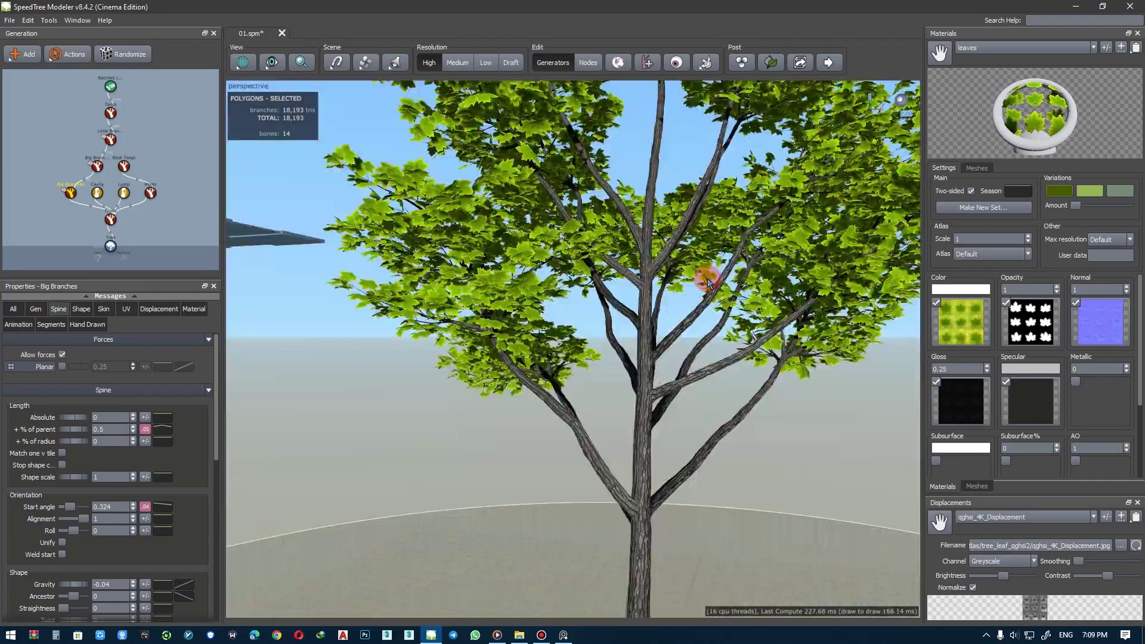
{"action": "mouse_move", "coordinate": [708, 274]}
{"action": "left_mouse_down"}
{"action": "mouse_move", "coordinate": [627, 328]}
{"action": "mouse_move", "coordinate": [608, 317]}
{"action": "mouse_move", "coordinate": [571, 365]}
{"action": "left_mouse_up"}
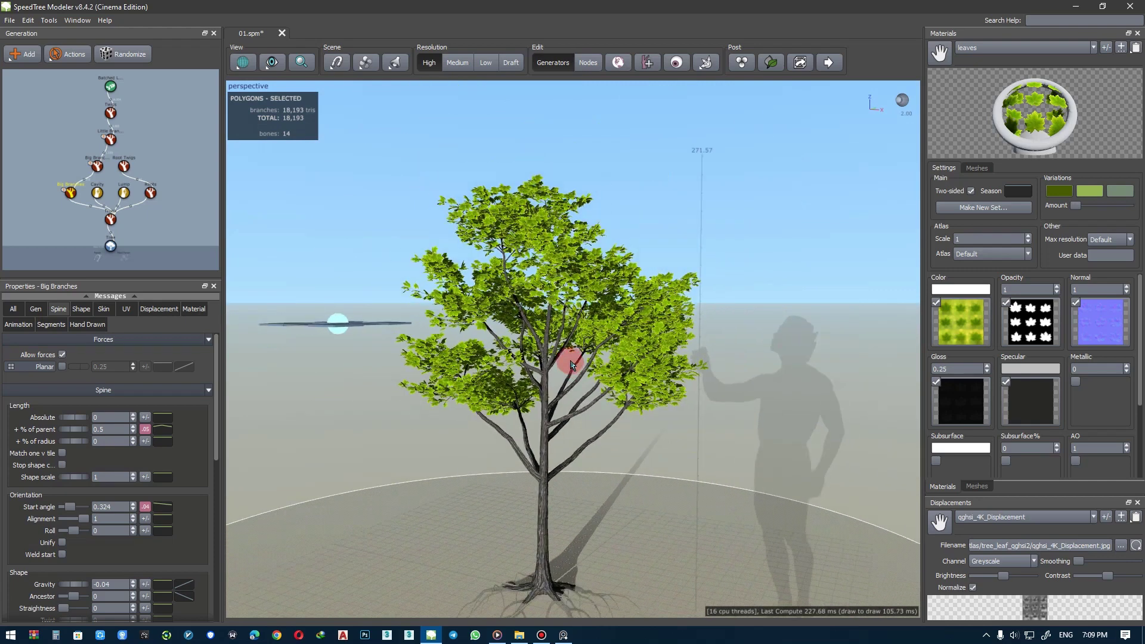
- Add a new Big Branches generator on the trunk starting at Boundaries First 0.5
{"action": "left_click", "coordinate": [69, 192]}
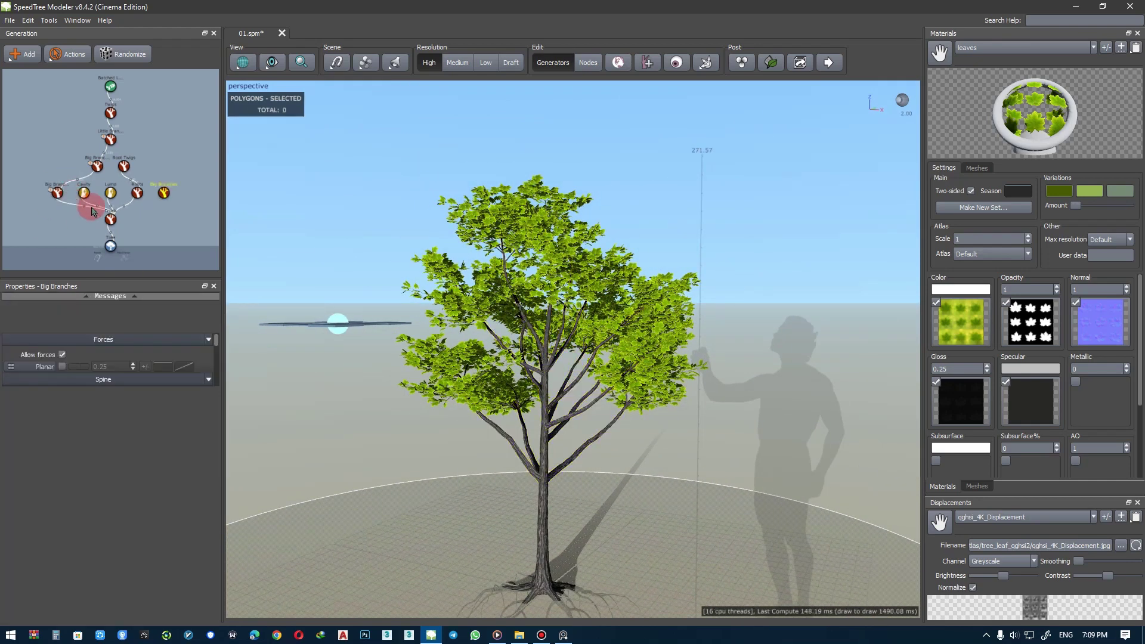
{"action": "left_click", "coordinate": [77, 204]}
{"action": "left_click", "coordinate": [77, 307]}
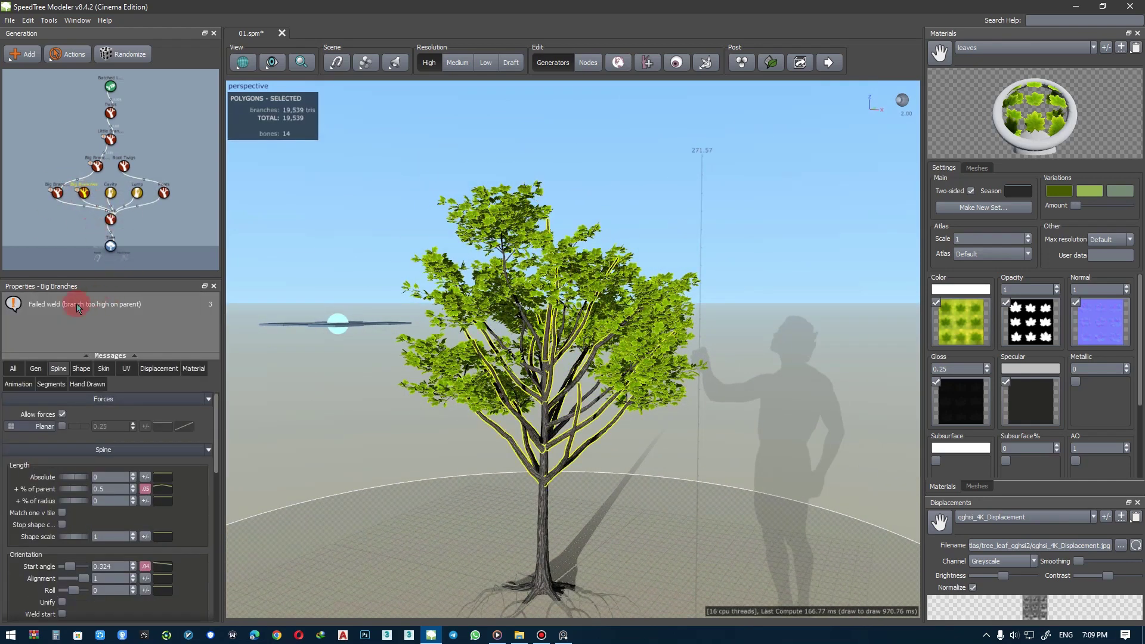
{"action": "left_click", "coordinate": [103, 368]}
{"action": "double_click", "coordinate": [113, 463]}
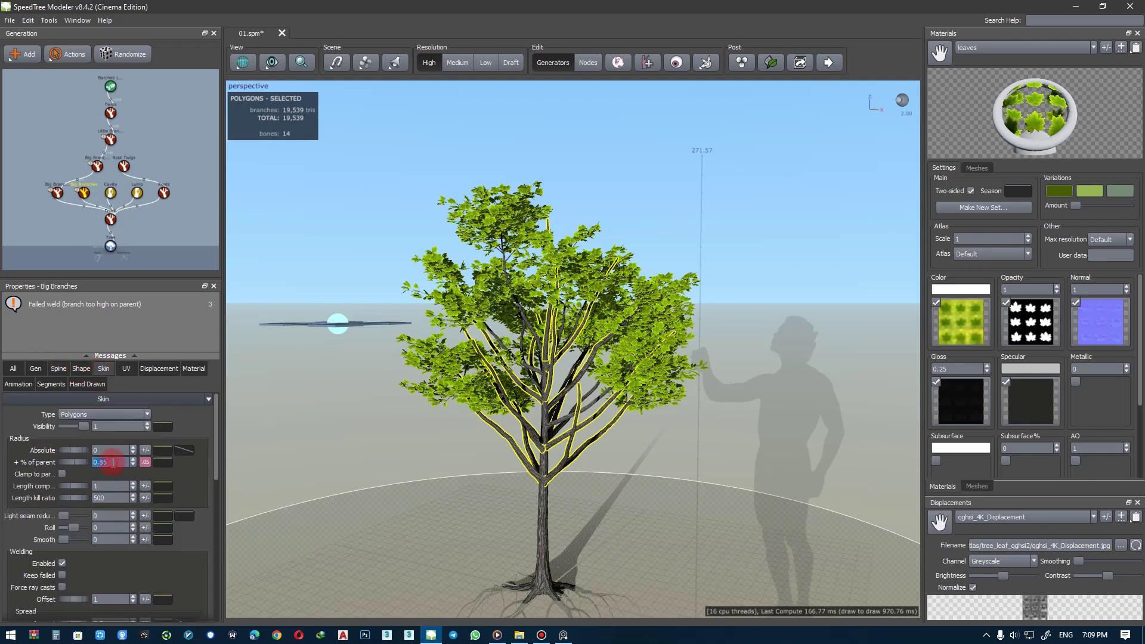
{"action": "left_click", "coordinate": [36, 369]}
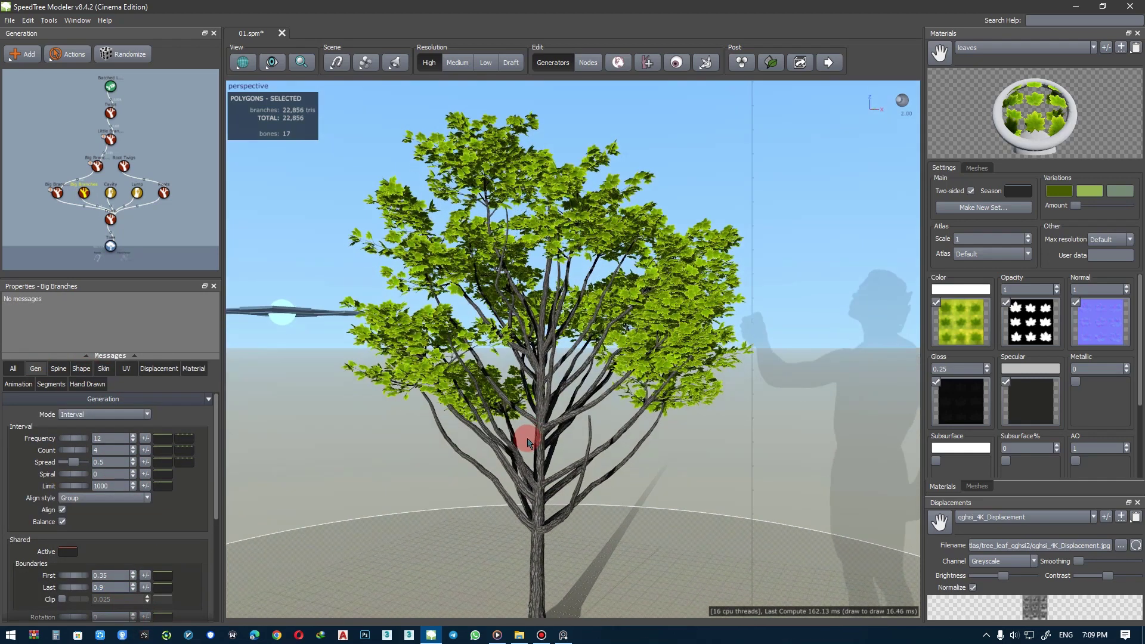
{"action": "left_click", "coordinate": [116, 571]}
{"action": "type", "text": "0.5"}
{"action": "key", "text": "Return"}
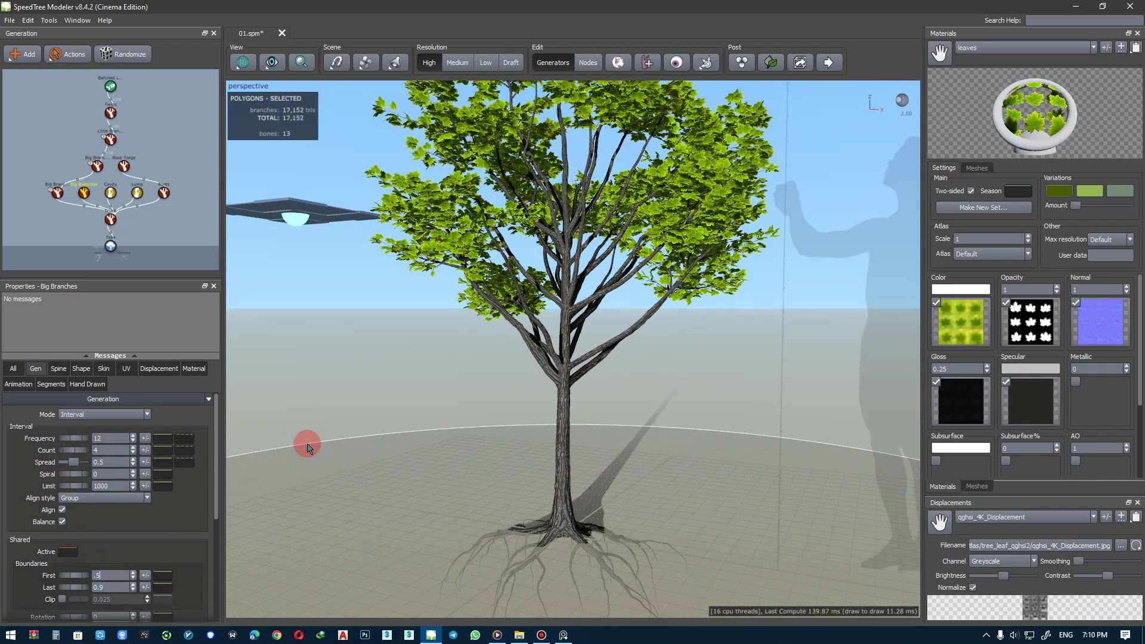
- Give the new big branches a spine length variance of 0.2
{"action": "left_click_drag", "start_coordinate": [307, 447], "coordinate": [416, 236]}
{"action": "left_click", "coordinate": [87, 194]}
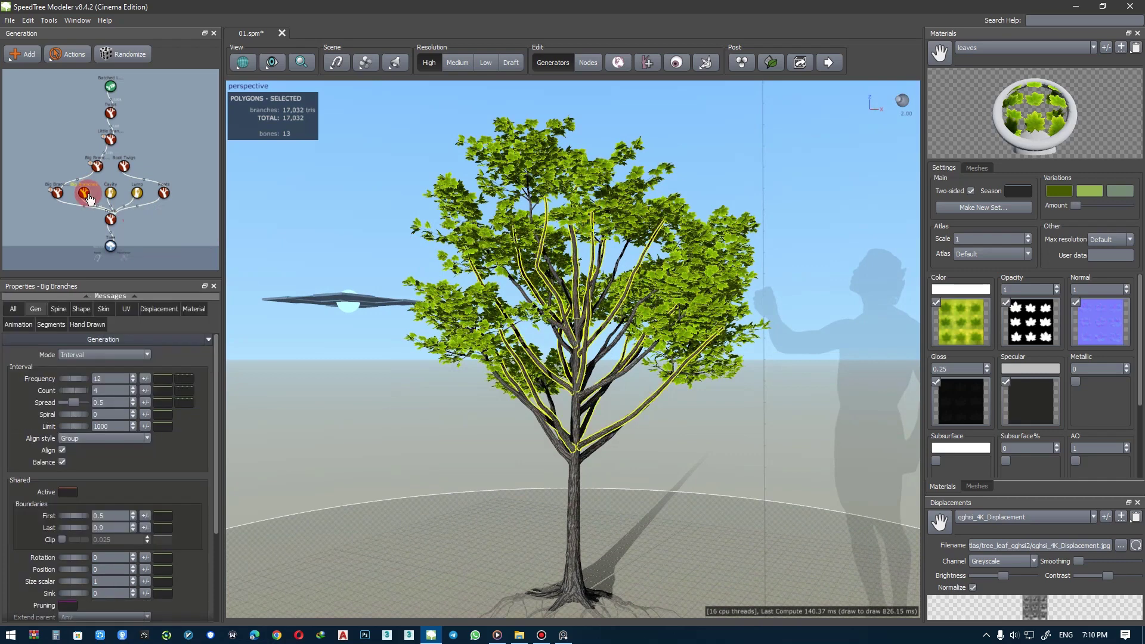
{"action": "left_click", "coordinate": [70, 311]}
{"action": "left_click", "coordinate": [145, 430]}
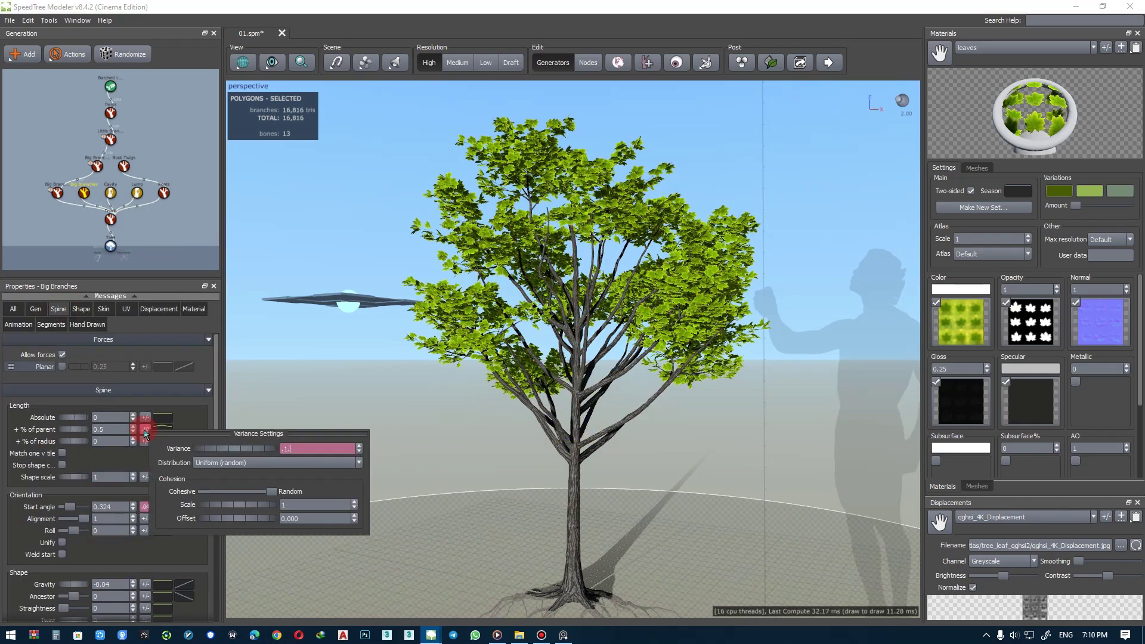
{"action": "key", "text": "BackSpace"}
{"action": "type", "text": "2"}
{"action": "key", "text": "Return"}
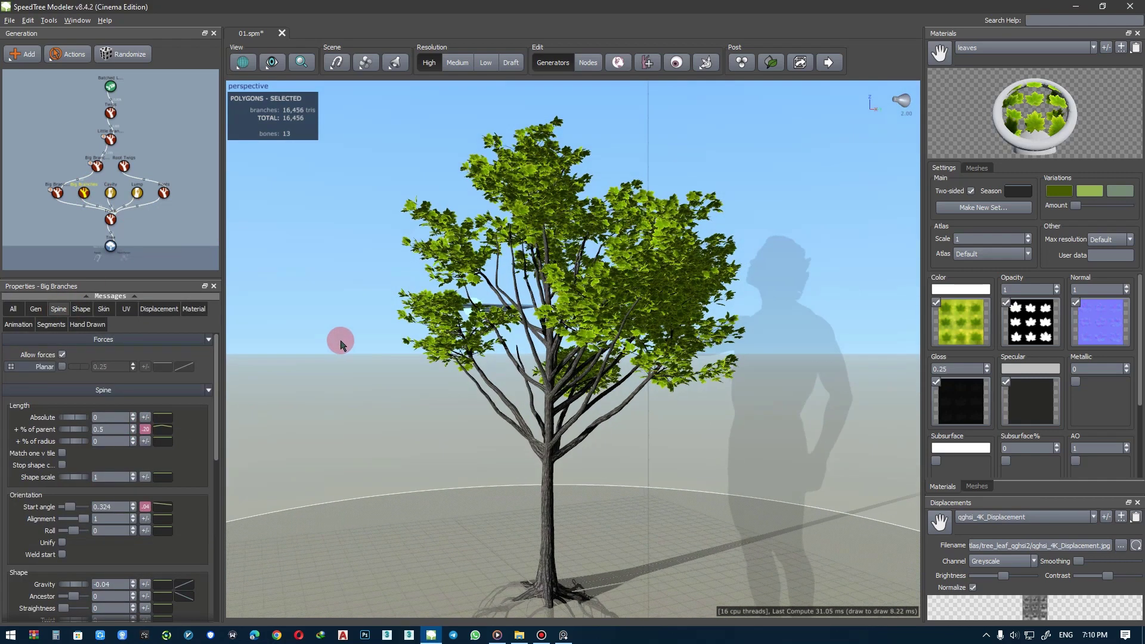
- Set the new big branches' Extend parent to None
{"action": "left_click", "coordinate": [85, 194]}
{"action": "mouse_move", "coordinate": [435, 357]}
{"action": "left_mouse_down"}
{"action": "mouse_move", "coordinate": [322, 397]}
{"action": "mouse_move", "coordinate": [525, 371]}
{"action": "mouse_move", "coordinate": [440, 345]}
{"action": "mouse_move", "coordinate": [25, 316]}
{"action": "left_mouse_up"}
{"action": "left_click", "coordinate": [84, 497]}
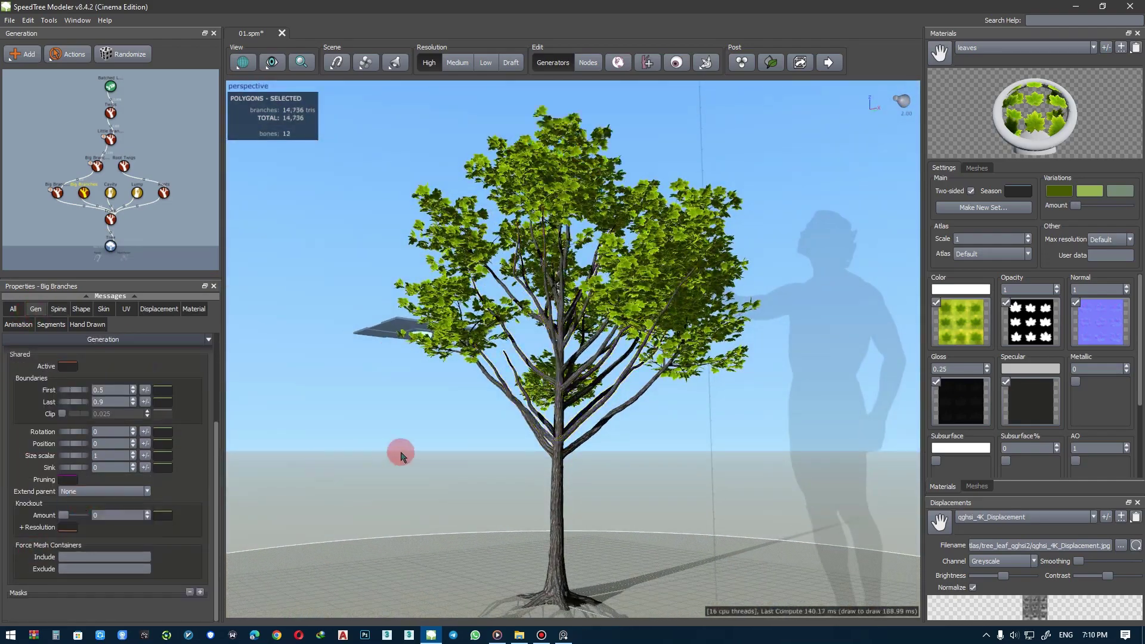
{"action": "mouse_move", "coordinate": [397, 453]}
{"action": "left_mouse_down"}
{"action": "mouse_move", "coordinate": [435, 463]}
{"action": "mouse_move", "coordinate": [421, 452]}
{"action": "left_mouse_up"}
- Edit the leaf size value on the Batched Leaves generator
{"action": "left_click", "coordinate": [111, 85]}
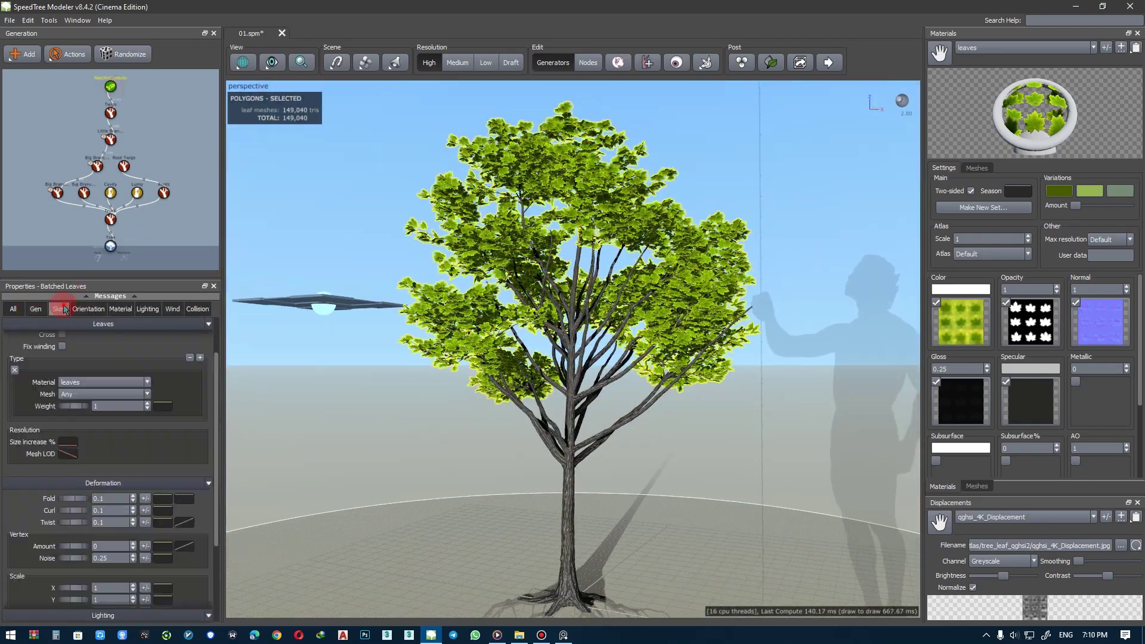
{"action": "left_click", "coordinate": [58, 309]}
{"action": "double_click", "coordinate": [121, 340]}
{"action": "type", "text": ".1"}
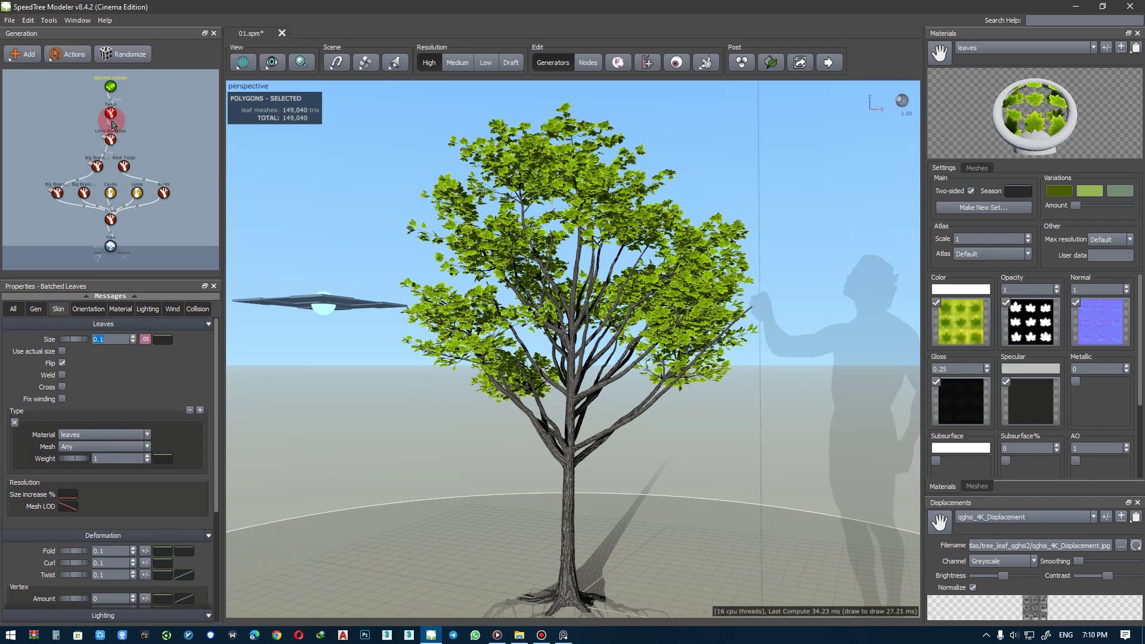
- Set the Little Branches frequency to 40
{"action": "left_click", "coordinate": [110, 138]}
{"action": "left_click", "coordinate": [36, 368]}
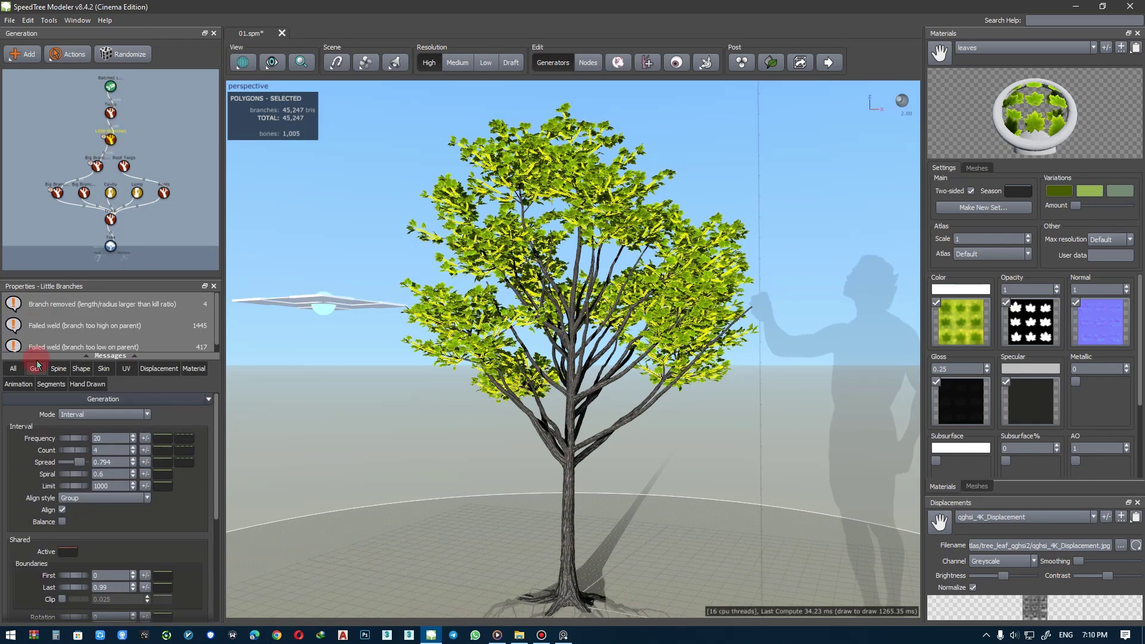
{"action": "type", "text": "40"}
{"action": "key", "text": "Return"}
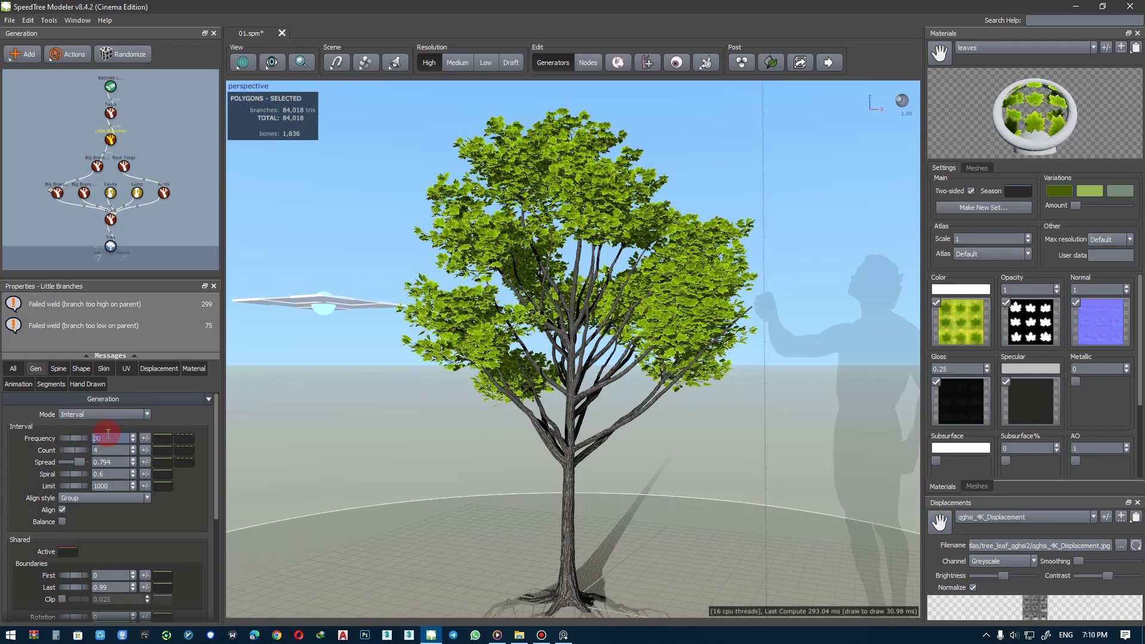
- Set the new Big Branches' skin radius percent of parent to 0.5
{"action": "left_click", "coordinate": [310, 396]}
{"action": "left_click", "coordinate": [84, 192]}
{"action": "key", "text": "space"}
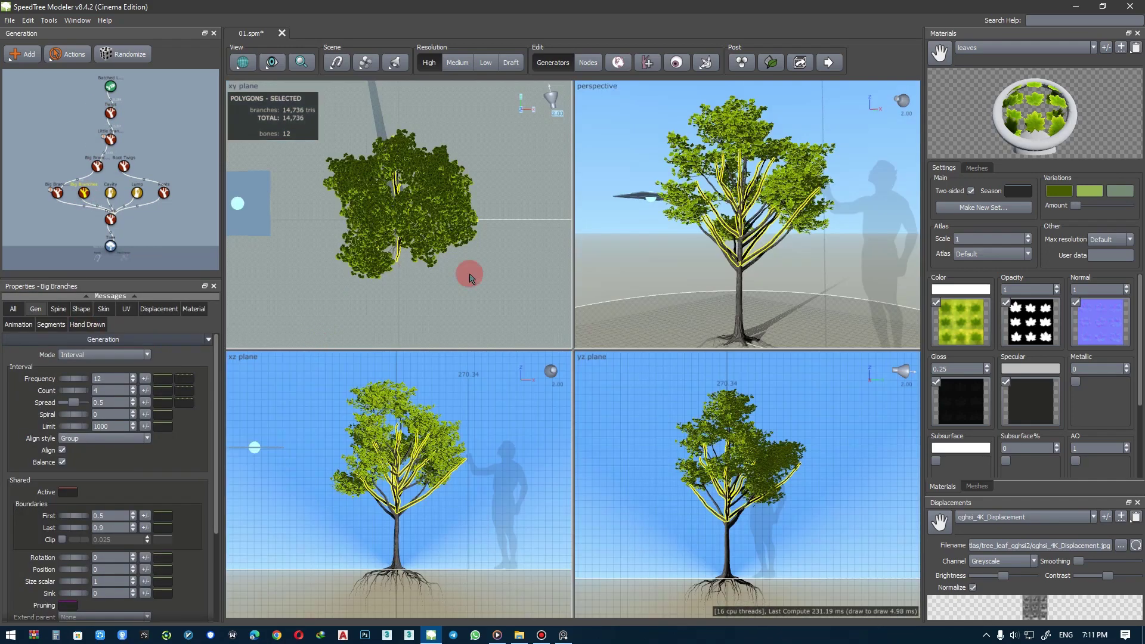
{"action": "key", "text": "space"}
{"action": "left_click", "coordinate": [103, 309]}
{"action": "left_click", "coordinate": [116, 406]}
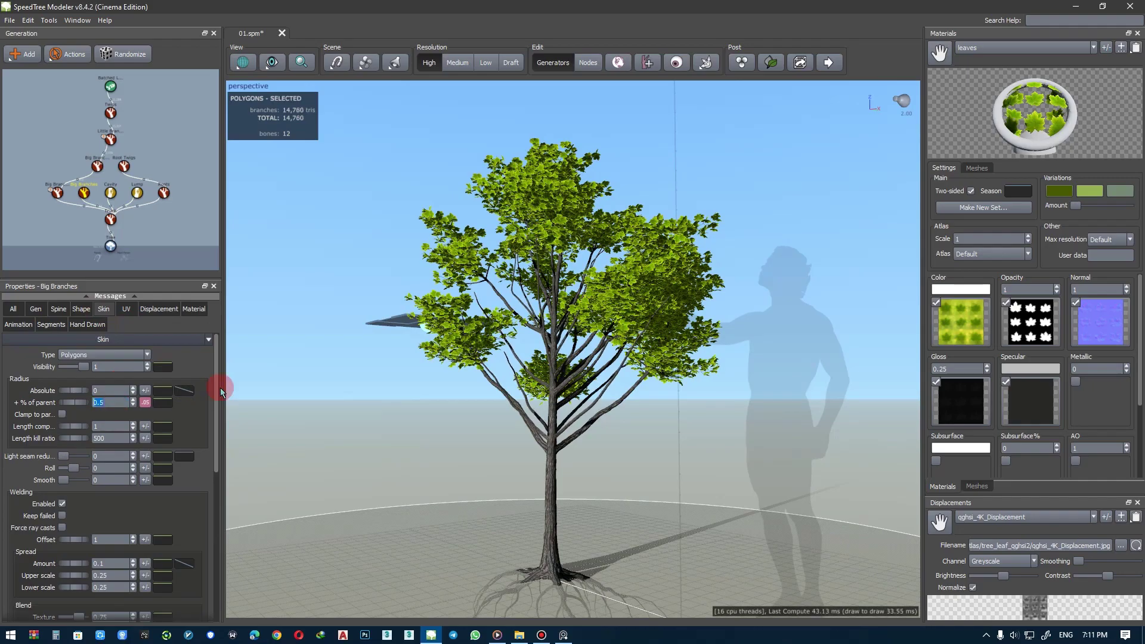
- Give the new big branches frequency 10, start angle 0.471 and gravity -0.1
{"action": "left_click", "coordinate": [35, 309]}
{"action": "left_click_drag", "start_coordinate": [387, 376], "coordinate": [398, 375]}
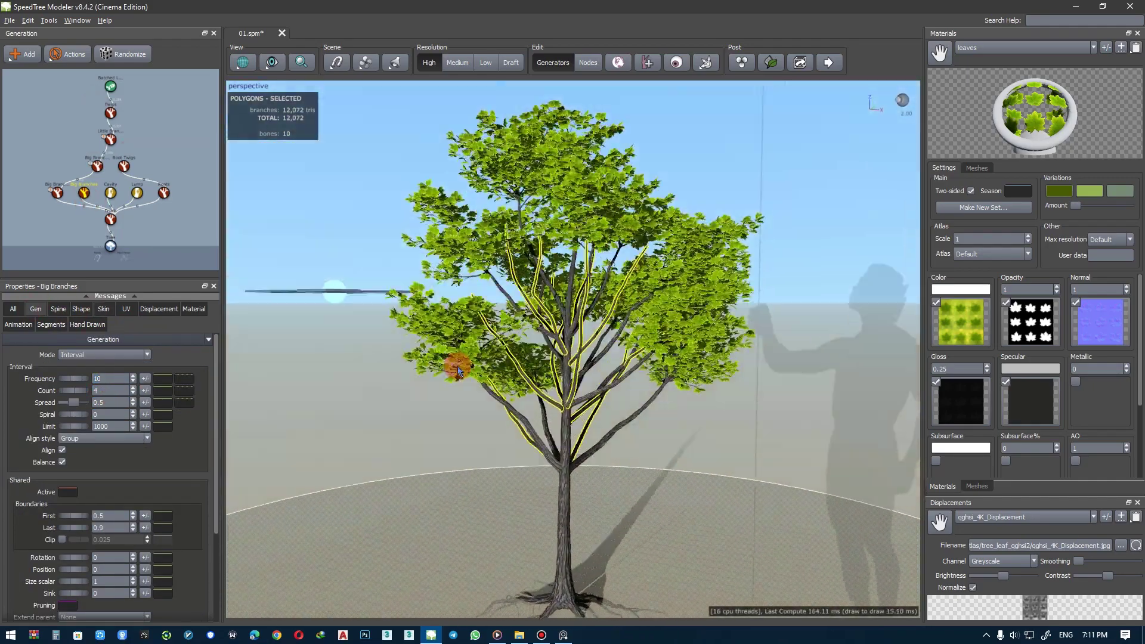
{"action": "left_click_drag", "start_coordinate": [398, 376], "coordinate": [455, 366]}
{"action": "left_click", "coordinate": [59, 309]}
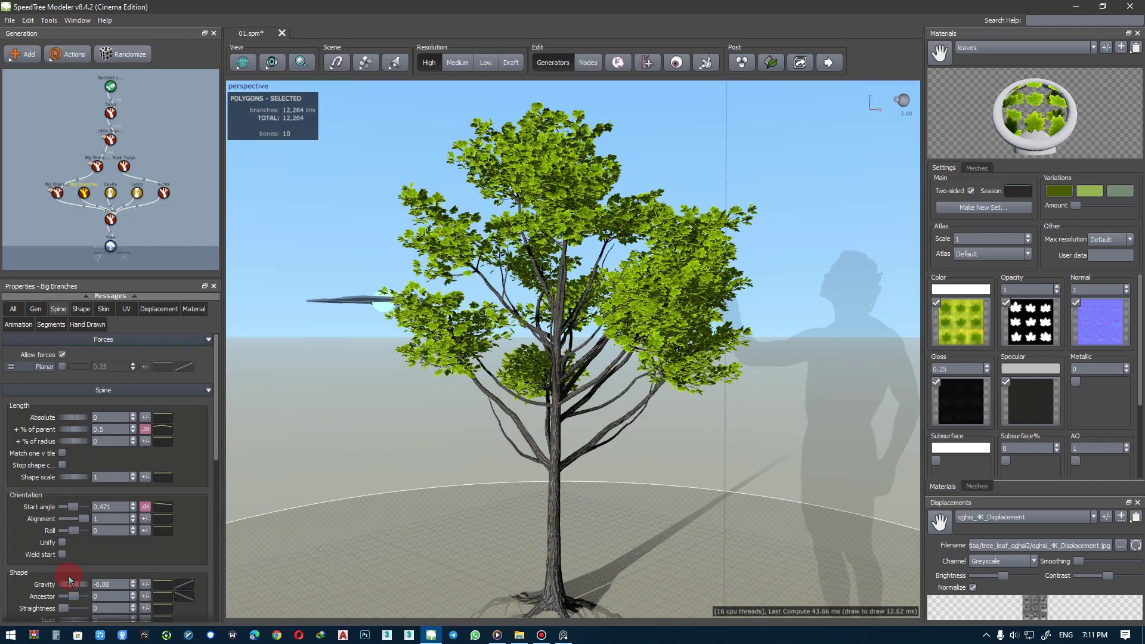
{"action": "left_click_drag", "start_coordinate": [395, 462], "coordinate": [446, 476]}
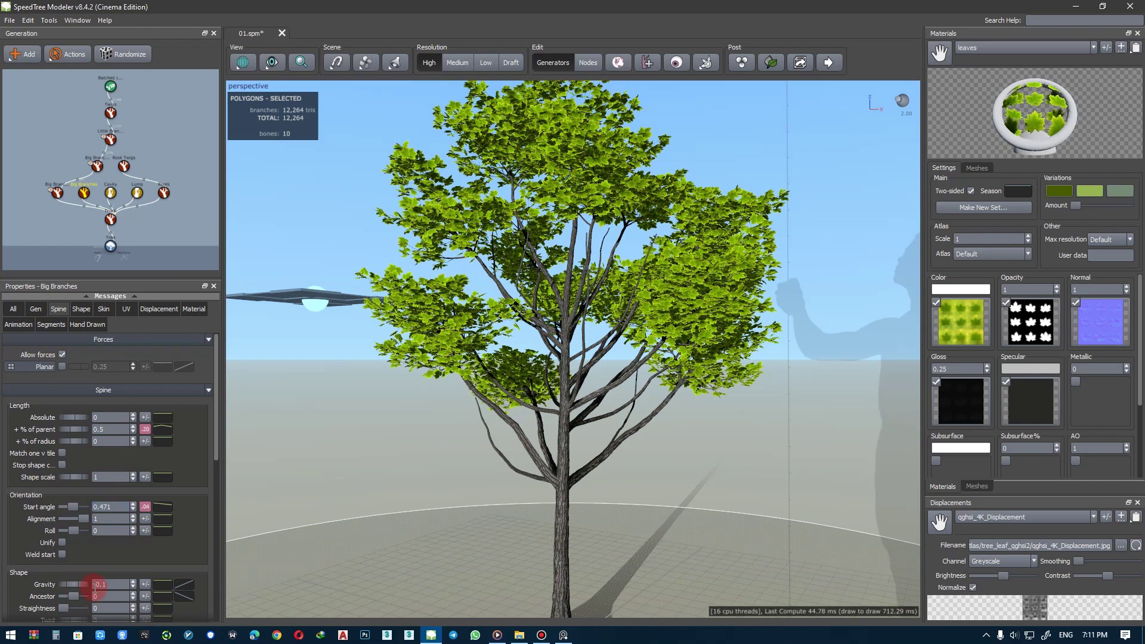
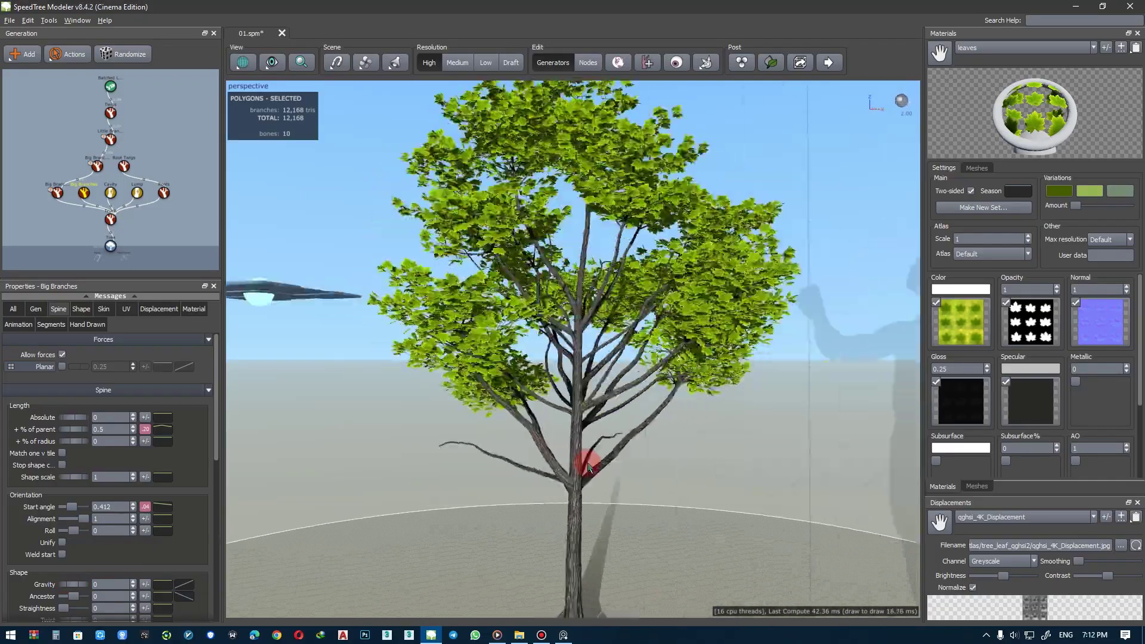
- Set the trunk's absolute length to 5.5
{"action": "left_click_drag", "start_coordinate": [572, 467], "coordinate": [567, 460]}
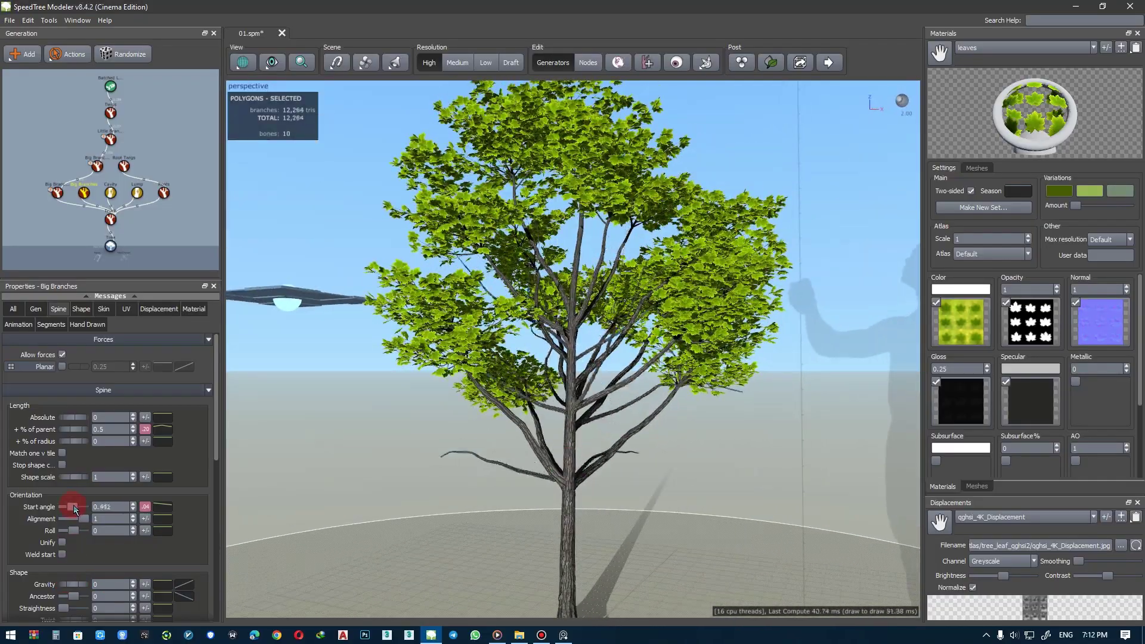
{"action": "mouse_move", "coordinate": [389, 478]}
{"action": "left_mouse_down"}
{"action": "mouse_move", "coordinate": [515, 465]}
{"action": "mouse_move", "coordinate": [480, 453]}
{"action": "mouse_move", "coordinate": [488, 404]}
{"action": "mouse_move", "coordinate": [501, 412]}
{"action": "mouse_move", "coordinate": [490, 421]}
{"action": "left_mouse_up"}
{"action": "left_click_drag", "start_coordinate": [706, 375], "coordinate": [726, 375]}
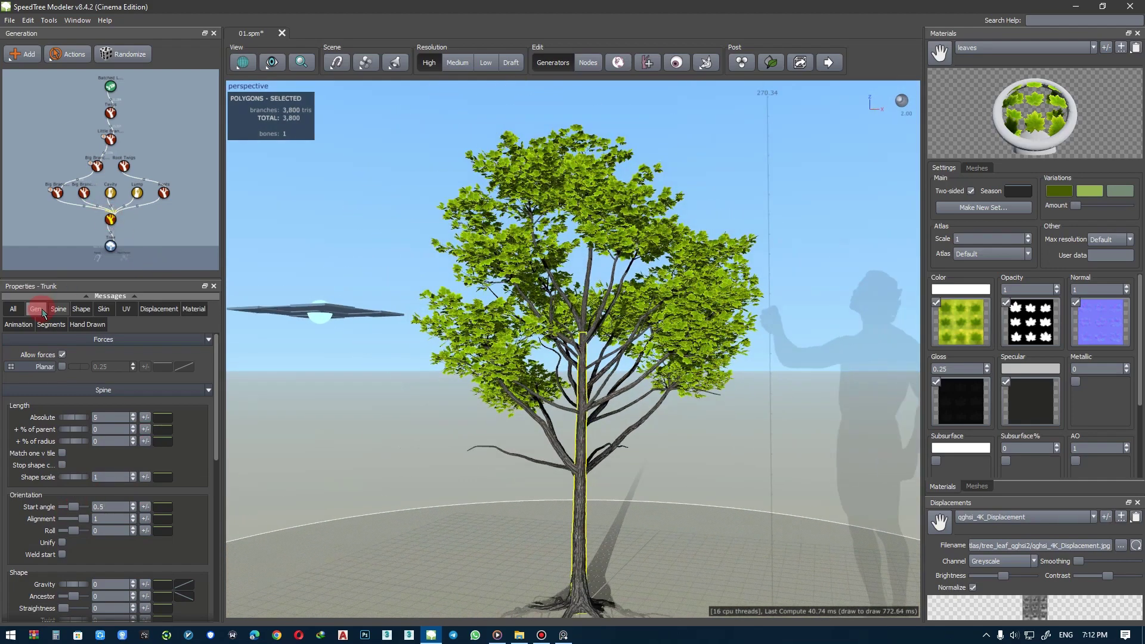
{"action": "type", "text": "6"}
{"action": "key", "text": "Return"}
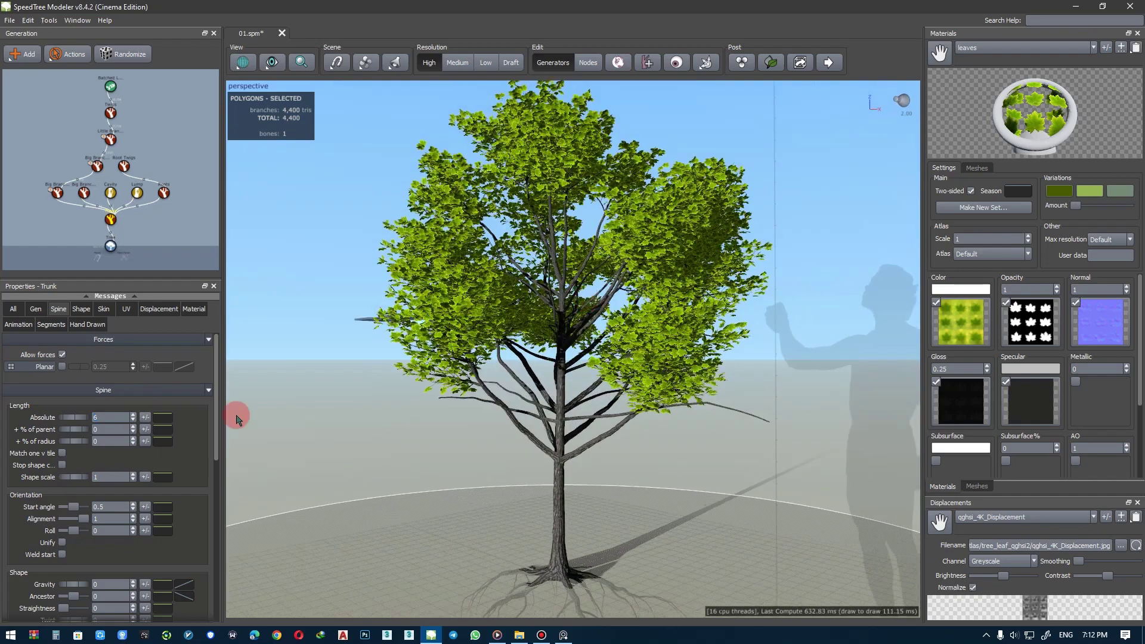
{"action": "type", "text": "5"}
{"action": "key", "text": "Return"}
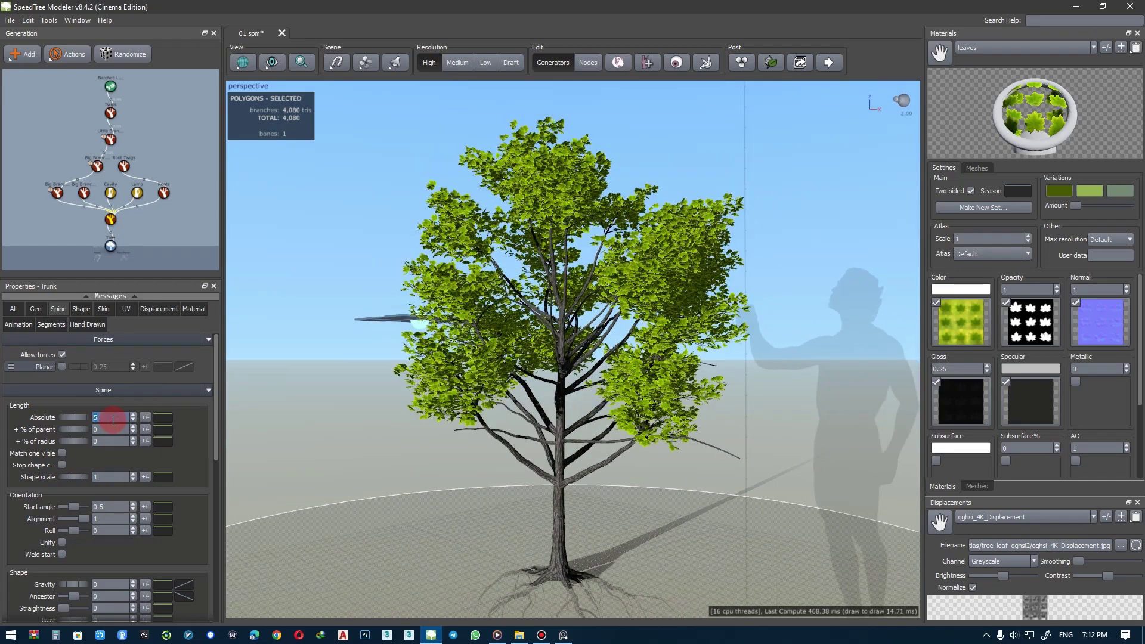
- Select the Big Branches generator and try picking individual big branches for editing
{"action": "left_click", "coordinate": [315, 465]}
{"action": "left_click", "coordinate": [84, 193]}
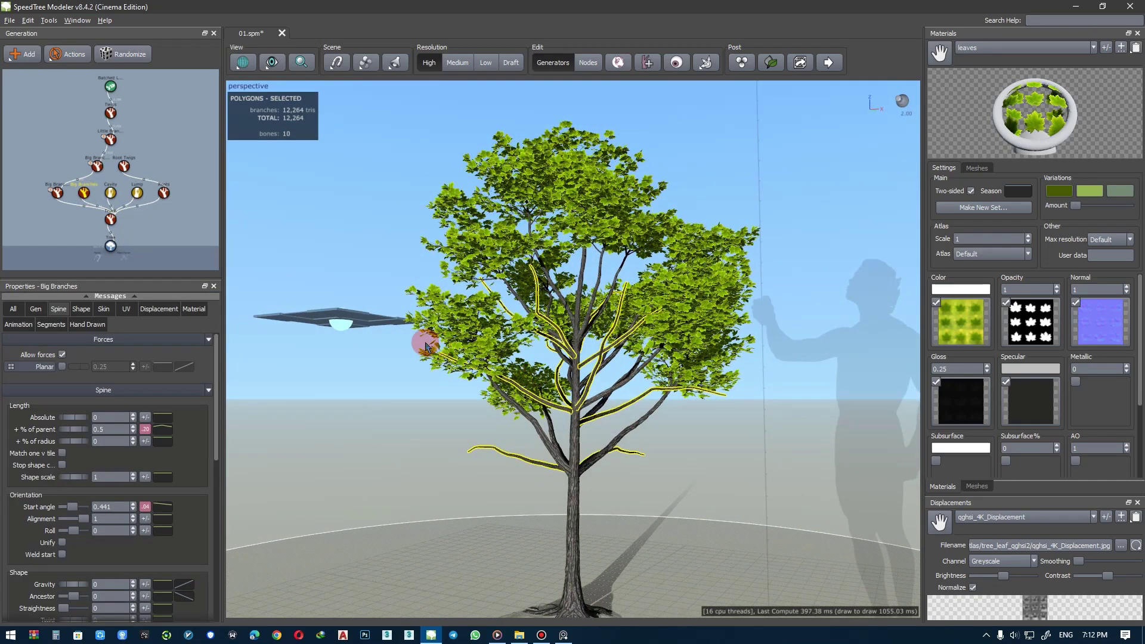
{"action": "mouse_move", "coordinate": [426, 346]}
{"action": "left_mouse_down"}
{"action": "mouse_move", "coordinate": [410, 345]}
{"action": "mouse_move", "coordinate": [440, 350]}
{"action": "mouse_move", "coordinate": [271, 361]}
{"action": "mouse_move", "coordinate": [473, 358]}
{"action": "left_mouse_up"}
{"action": "left_click", "coordinate": [399, 440]}
{"action": "left_click", "coordinate": [564, 458]}
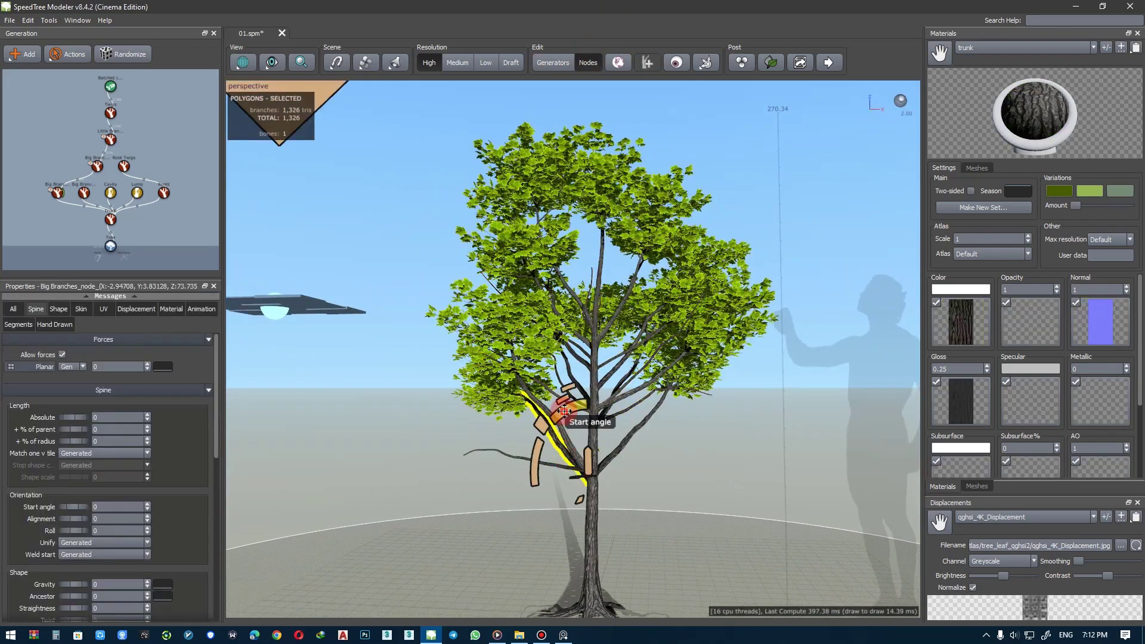
{"action": "left_click", "coordinate": [551, 459]}
{"action": "left_click", "coordinate": [617, 455]}
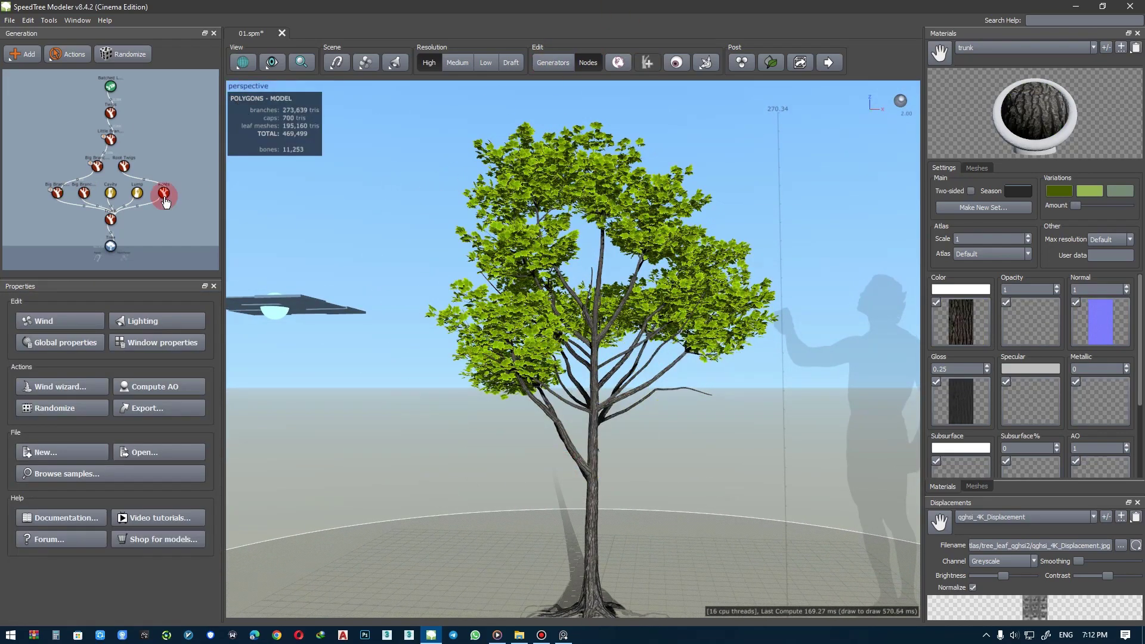
{"action": "left_click", "coordinate": [84, 192]}
- Hand-rotate one big branch to a new start angle, then reselect the generator
{"action": "left_click_drag", "start_coordinate": [573, 370], "coordinate": [524, 375]}
{"action": "left_click", "coordinate": [621, 442]}
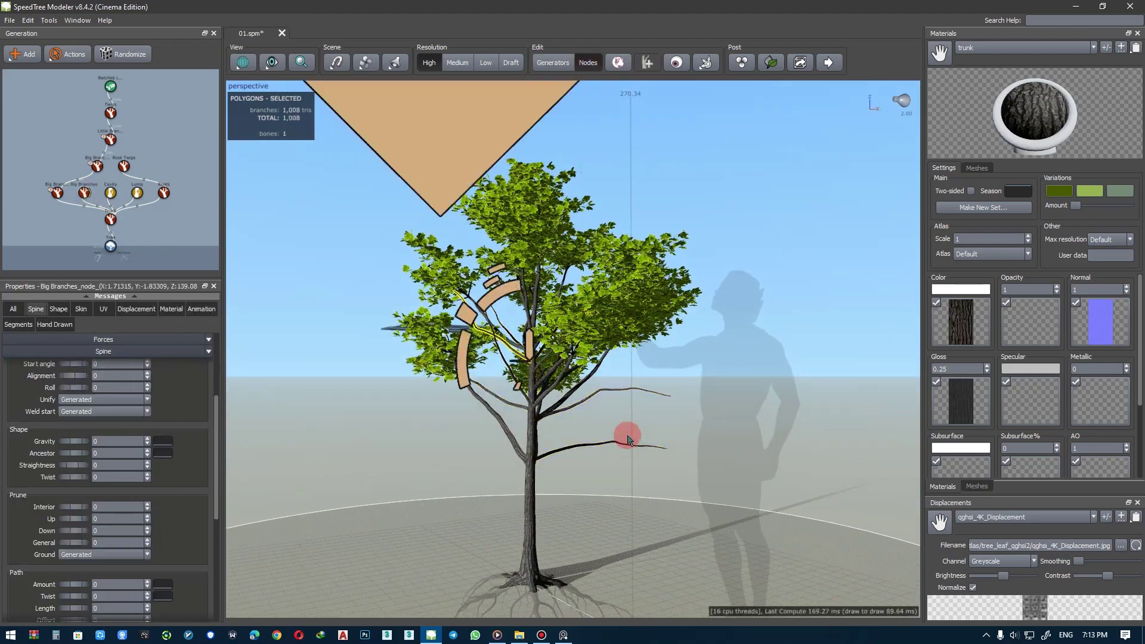
{"action": "left_click_drag", "start_coordinate": [593, 378], "coordinate": [592, 371]}
{"action": "left_click_drag", "start_coordinate": [587, 419], "coordinate": [387, 458]}
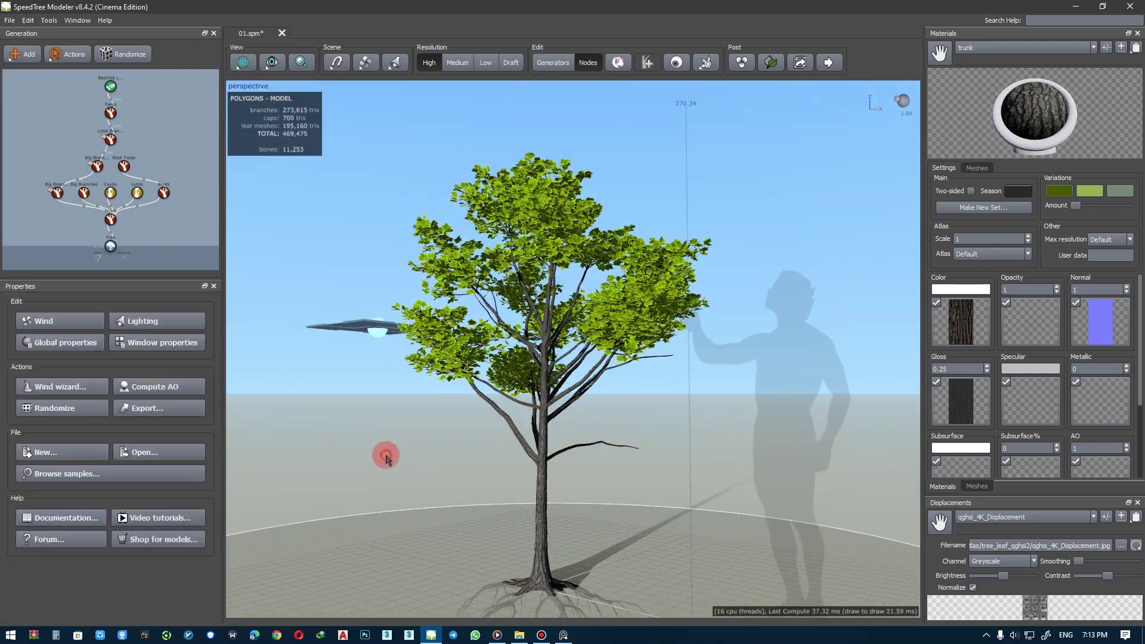
{"action": "left_click", "coordinate": [85, 192]}
{"action": "left_click_drag", "start_coordinate": [485, 388], "coordinate": [465, 399]}
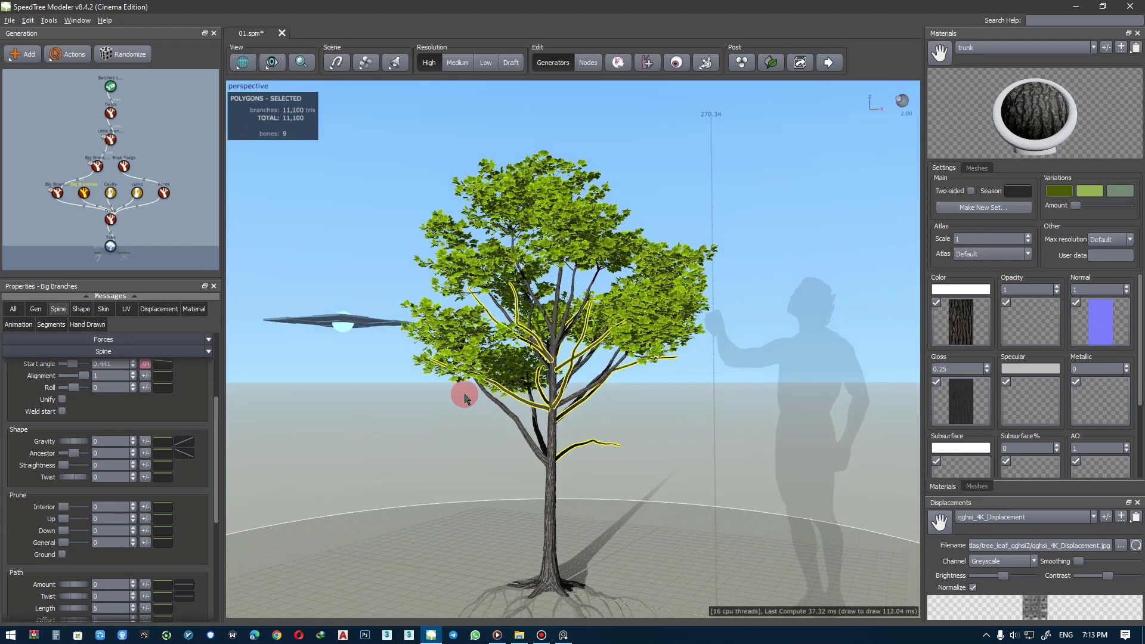
- Hide leaves and twigs, then add a new branch level to the Big Branches
{"action": "right_click", "coordinate": [84, 192]}
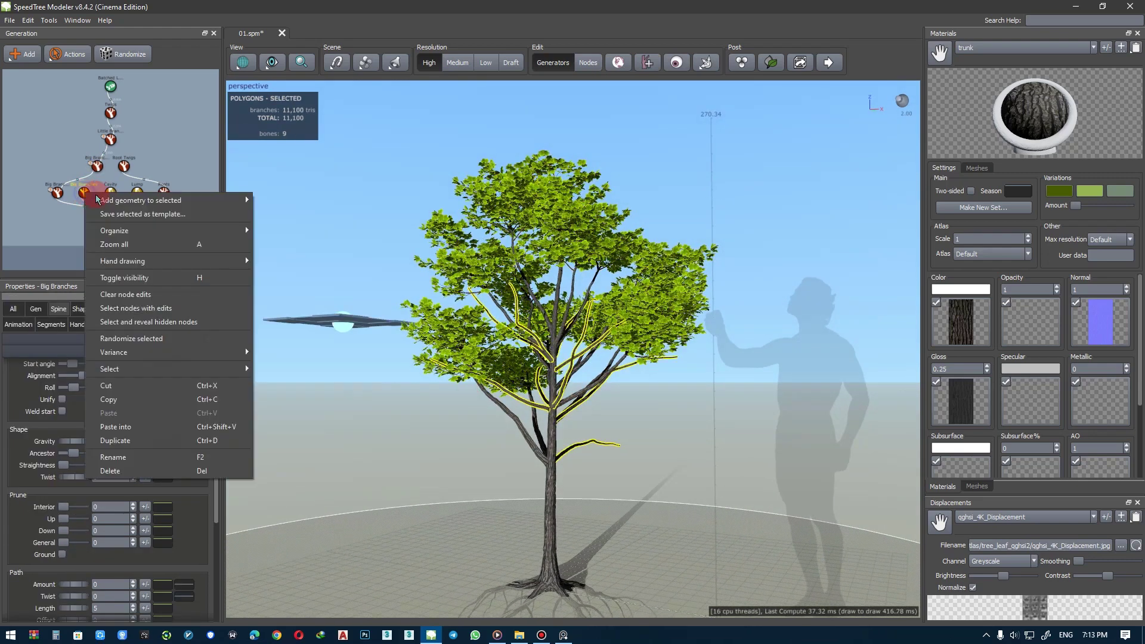
{"action": "left_click", "coordinate": [96, 173]}
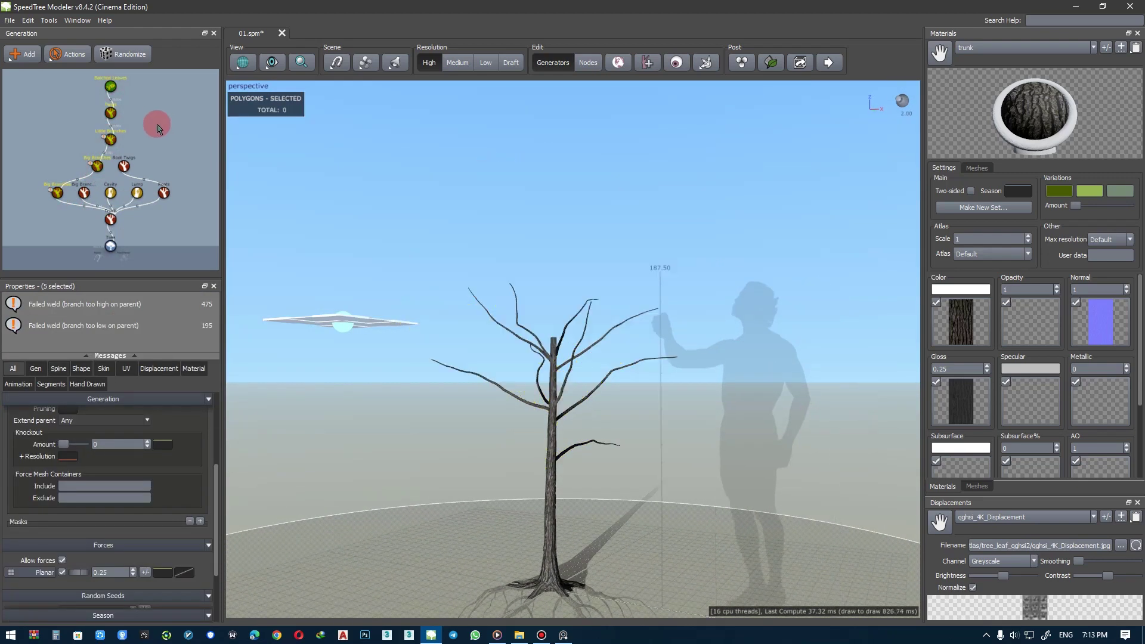
{"action": "left_click", "coordinate": [84, 191]}
{"action": "right_click", "coordinate": [84, 194]}
{"action": "left_click", "coordinate": [286, 244]}
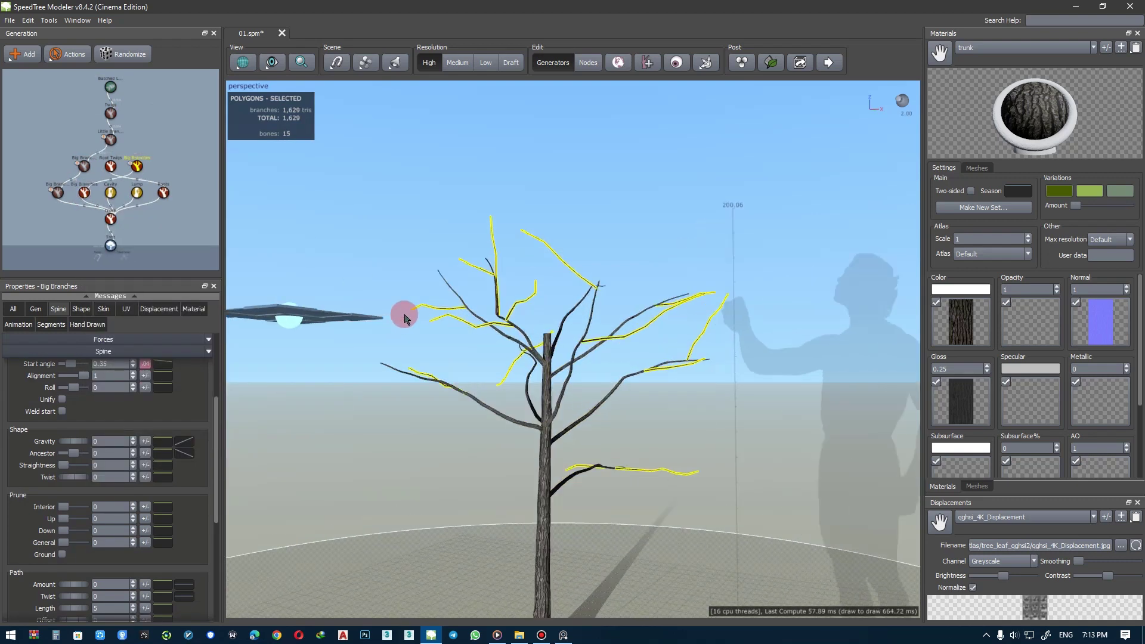
{"action": "left_click", "coordinate": [74, 415]}
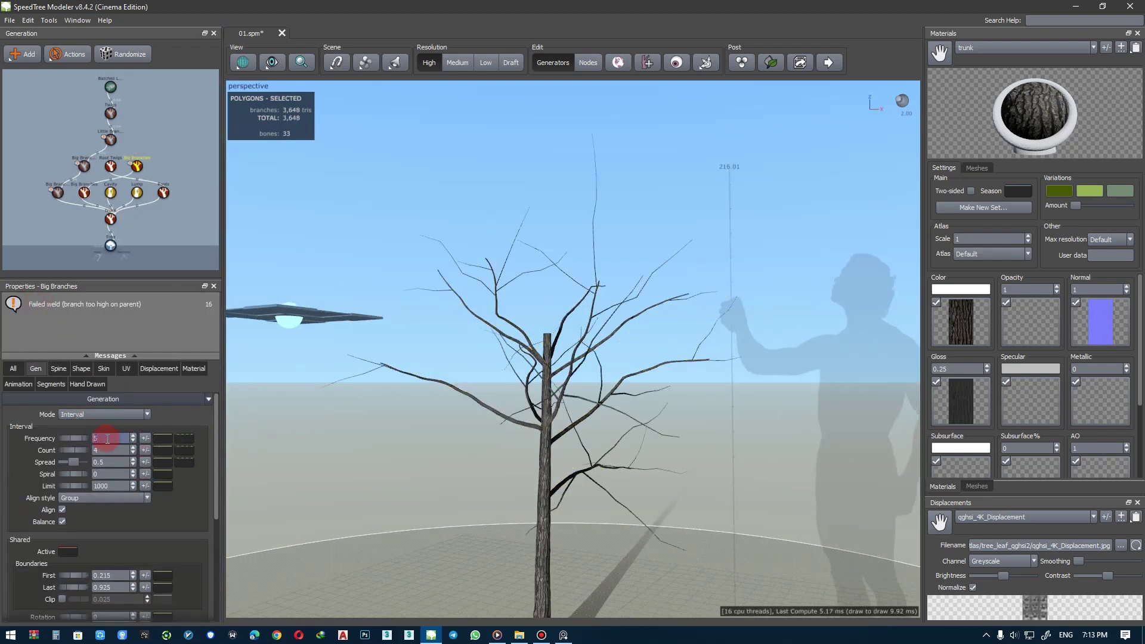
- Set the new level's Extend parent to Any and try Proportional placement
{"action": "scroll", "coordinate": [60, 472], "scroll_direction": "down", "scroll_amount": 3}
{"action": "left_click", "coordinate": [75, 534]}
{"action": "scroll", "coordinate": [29, 484], "scroll_direction": "up", "scroll_amount": 3}
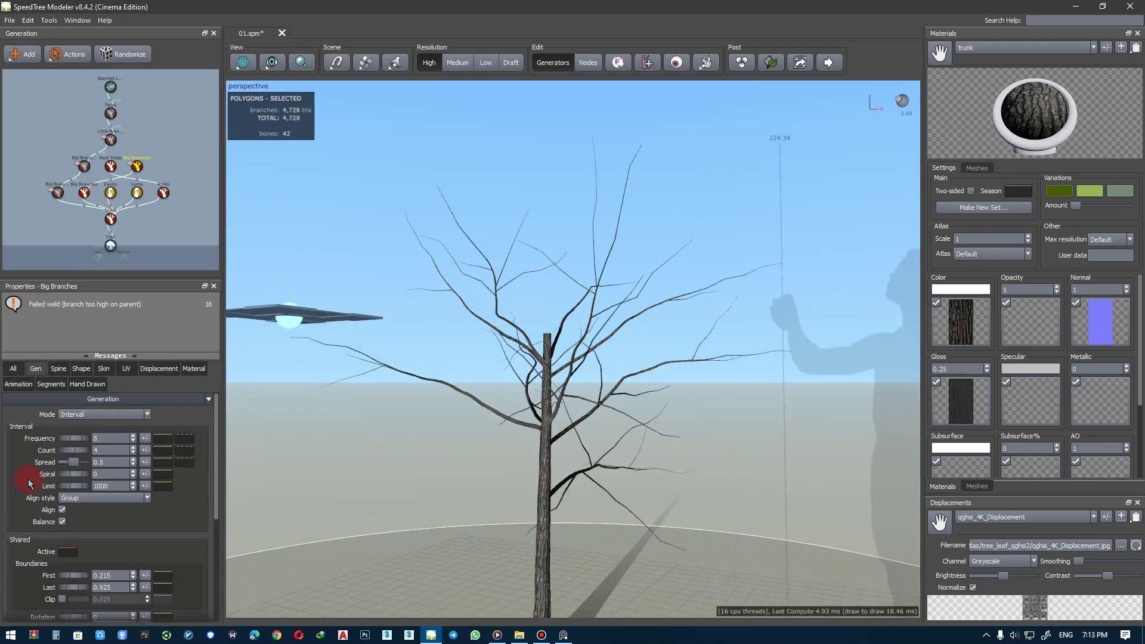
{"action": "scroll", "coordinate": [118, 450], "scroll_direction": "down", "scroll_amount": 1}
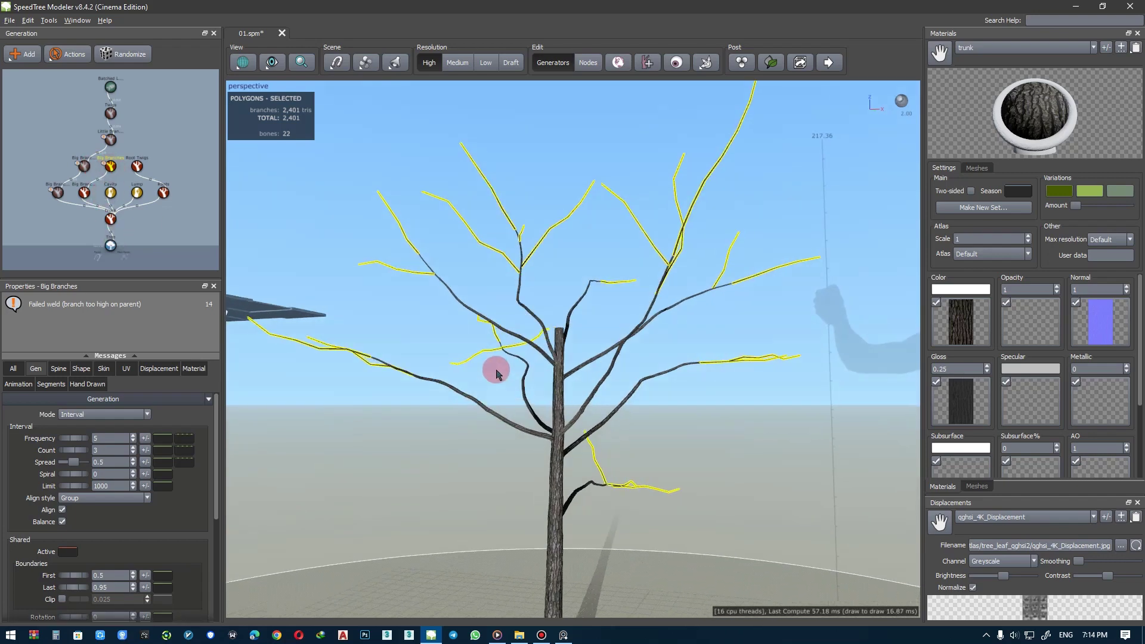
{"action": "left_click_drag", "start_coordinate": [499, 371], "coordinate": [319, 331]}
{"action": "left_click", "coordinate": [57, 369]}
{"action": "left_click", "coordinate": [97, 417]}
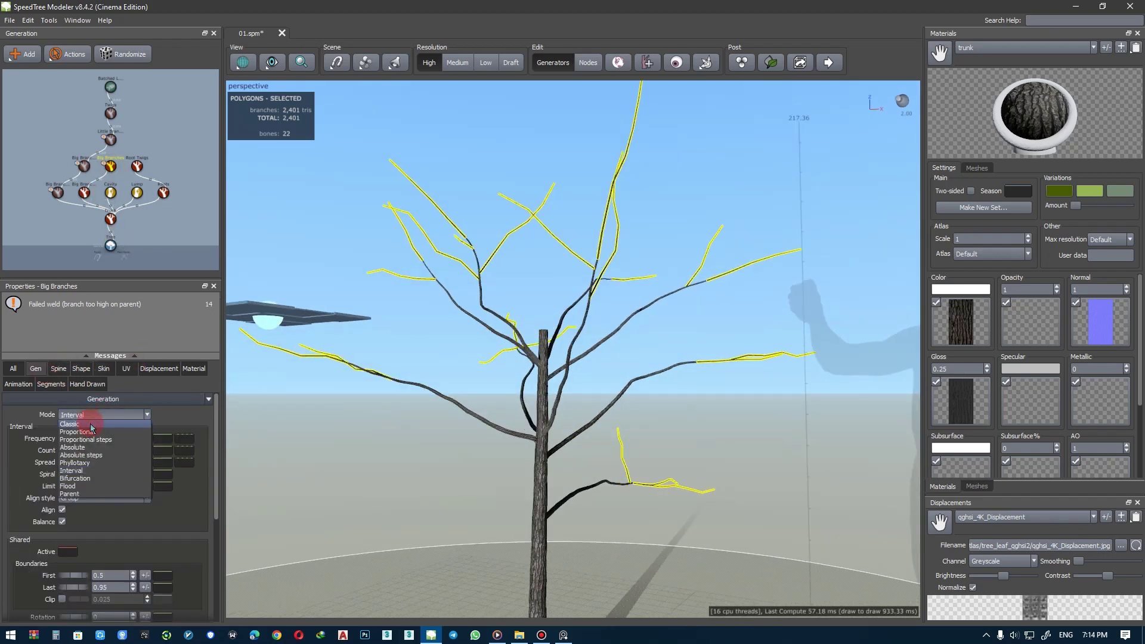
- Try Absolute steps and Interval generation modes for the new branch level
{"action": "left_click", "coordinate": [101, 354]}
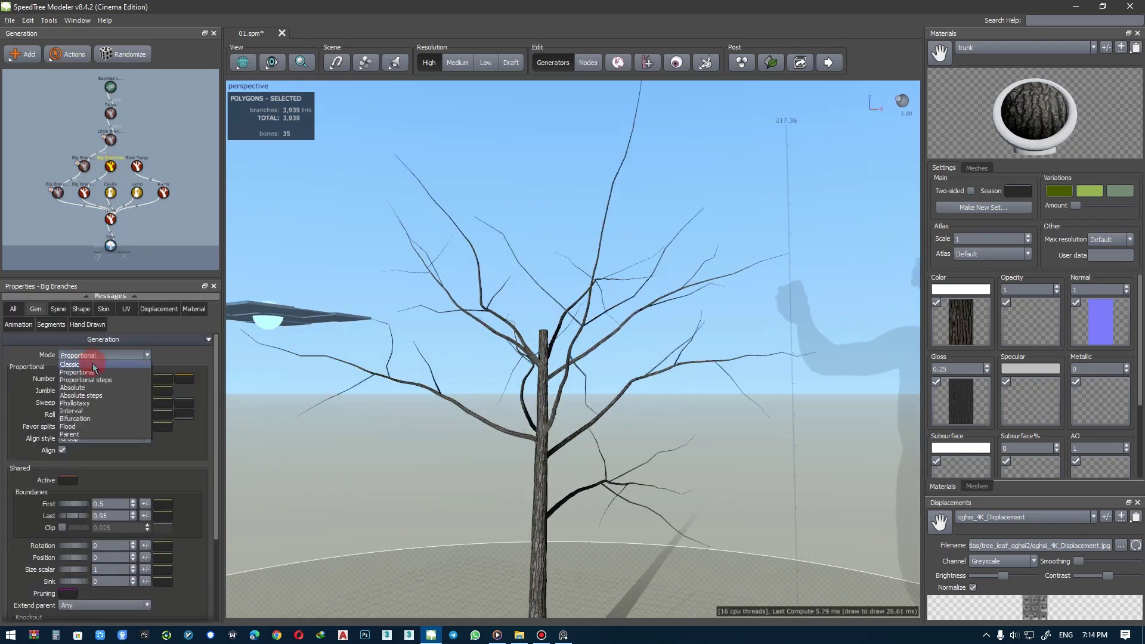
{"action": "left_click", "coordinate": [84, 382]}
{"action": "left_click", "coordinate": [102, 355]}
{"action": "left_click", "coordinate": [84, 382]}
{"action": "left_click", "coordinate": [101, 355]}
{"action": "left_click", "coordinate": [84, 382]}
{"action": "left_click", "coordinate": [101, 354]}
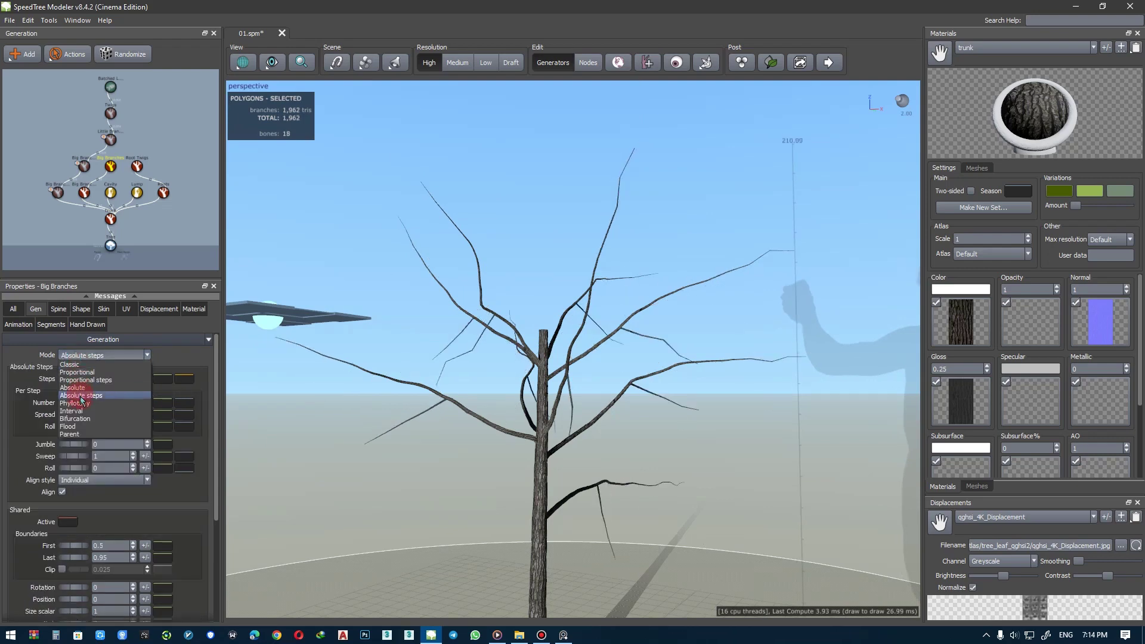
{"action": "left_click", "coordinate": [83, 393]}
{"action": "left_click", "coordinate": [71, 354]}
{"action": "left_click", "coordinate": [80, 400]}
{"action": "key", "text": "space"}
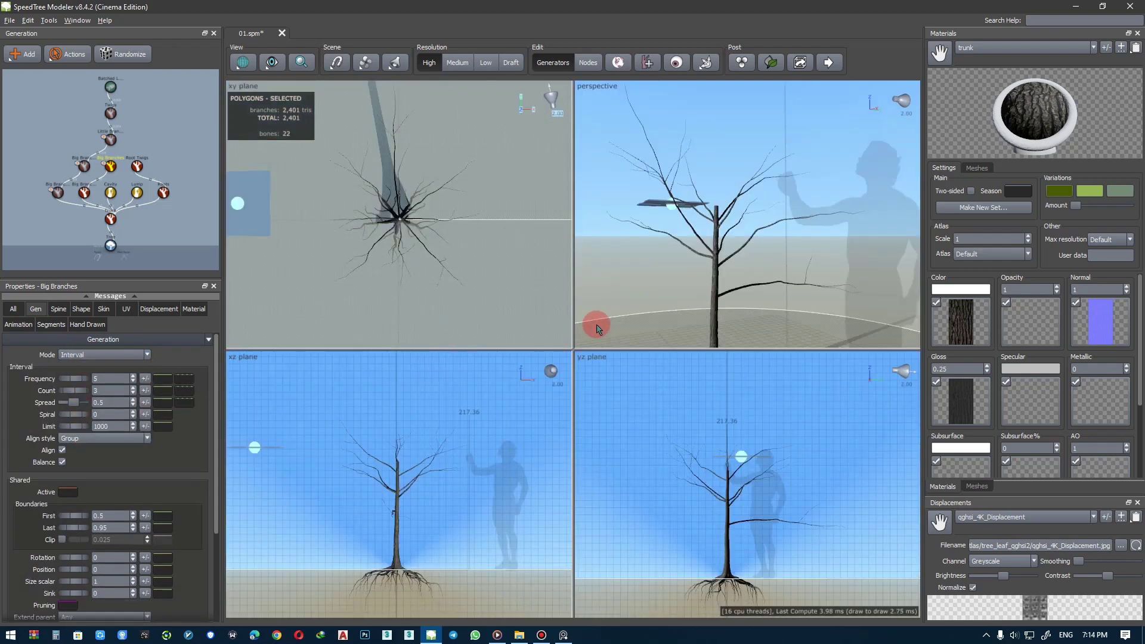
{"action": "key", "text": "space"}
- Compare Bifurcation, Parent and Interval modes, settling on Bifurcation
{"action": "left_click", "coordinate": [101, 355]}
{"action": "left_click", "coordinate": [78, 406]}
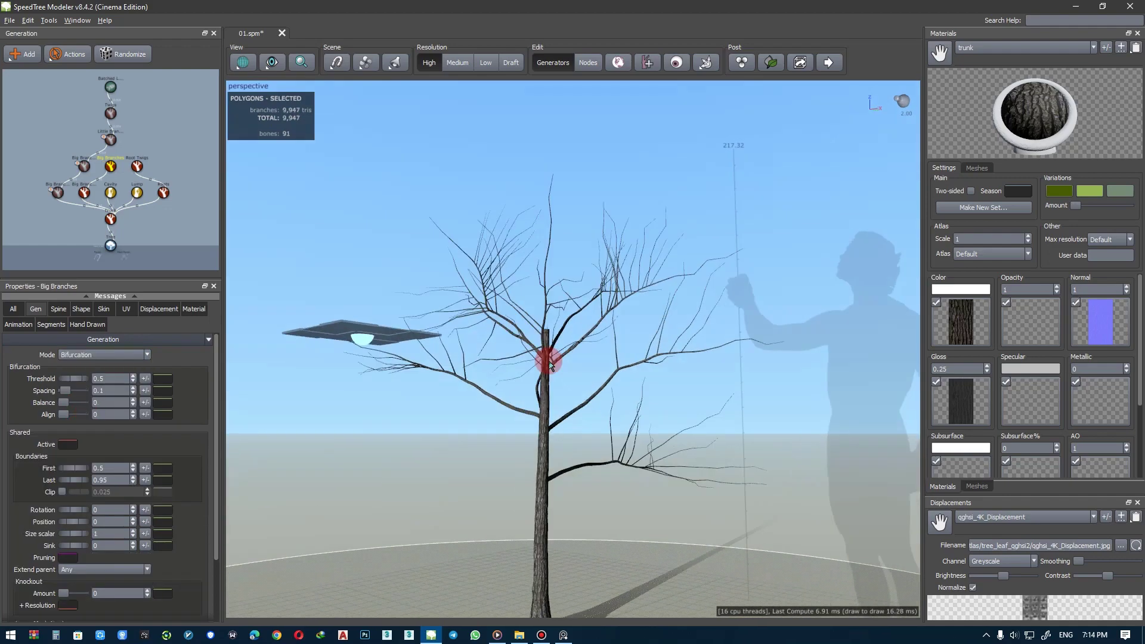
{"action": "left_click", "coordinate": [101, 354]}
{"action": "left_click", "coordinate": [70, 434]}
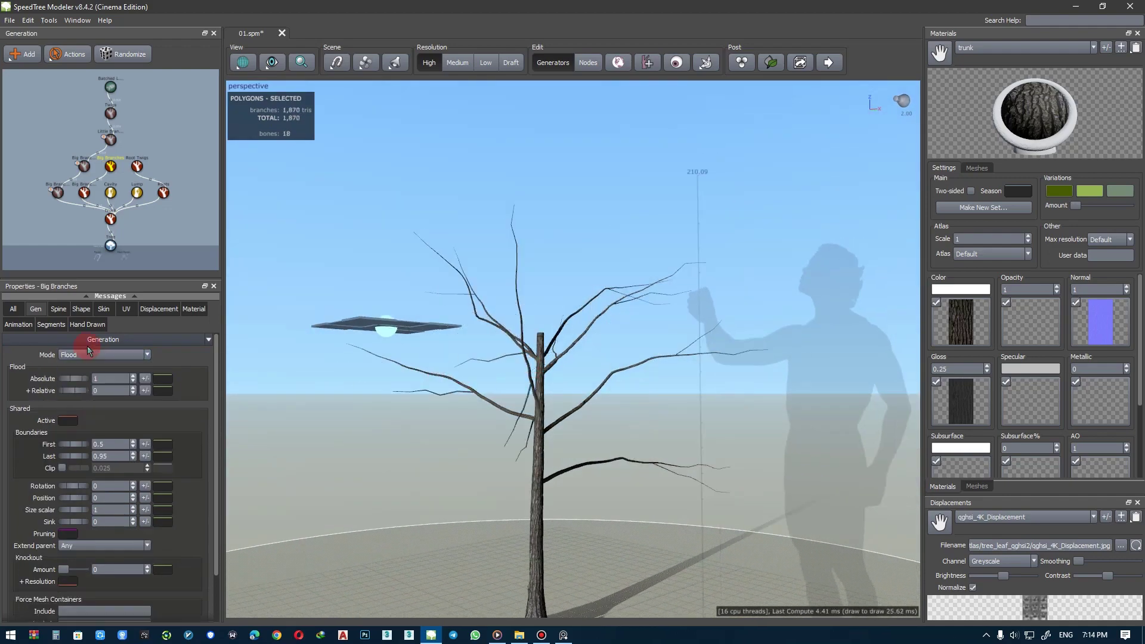
{"action": "left_click", "coordinate": [101, 355]}
{"action": "left_click", "coordinate": [72, 411]}
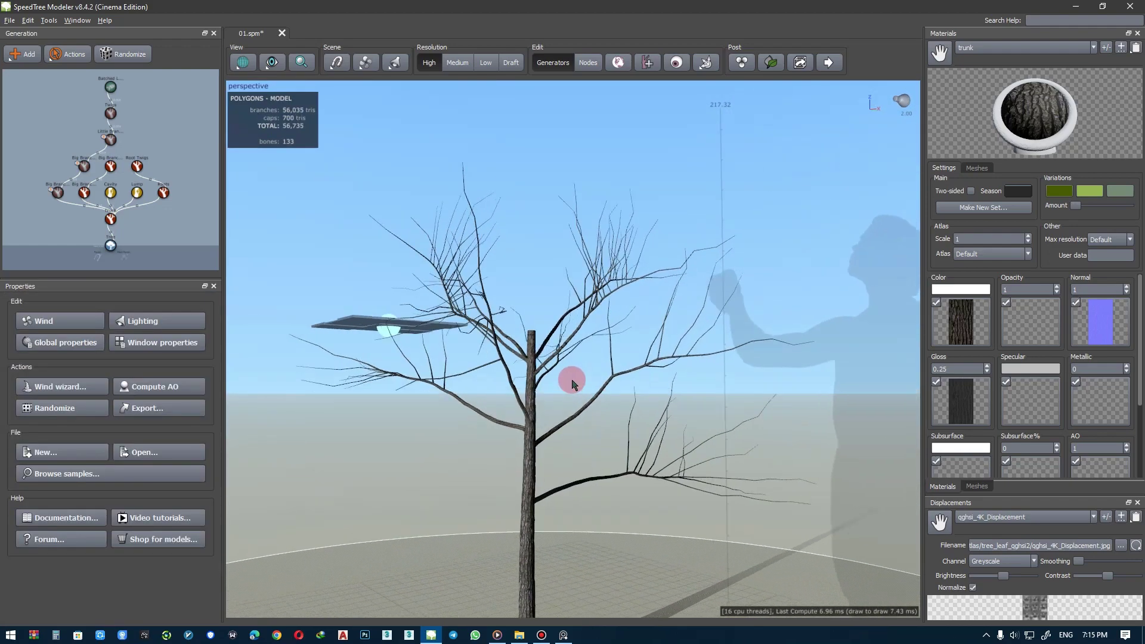
{"action": "left_click_drag", "start_coordinate": [614, 379], "coordinate": [585, 373]}
{"action": "left_click", "coordinate": [72, 354]}
{"action": "left_click", "coordinate": [78, 406]}
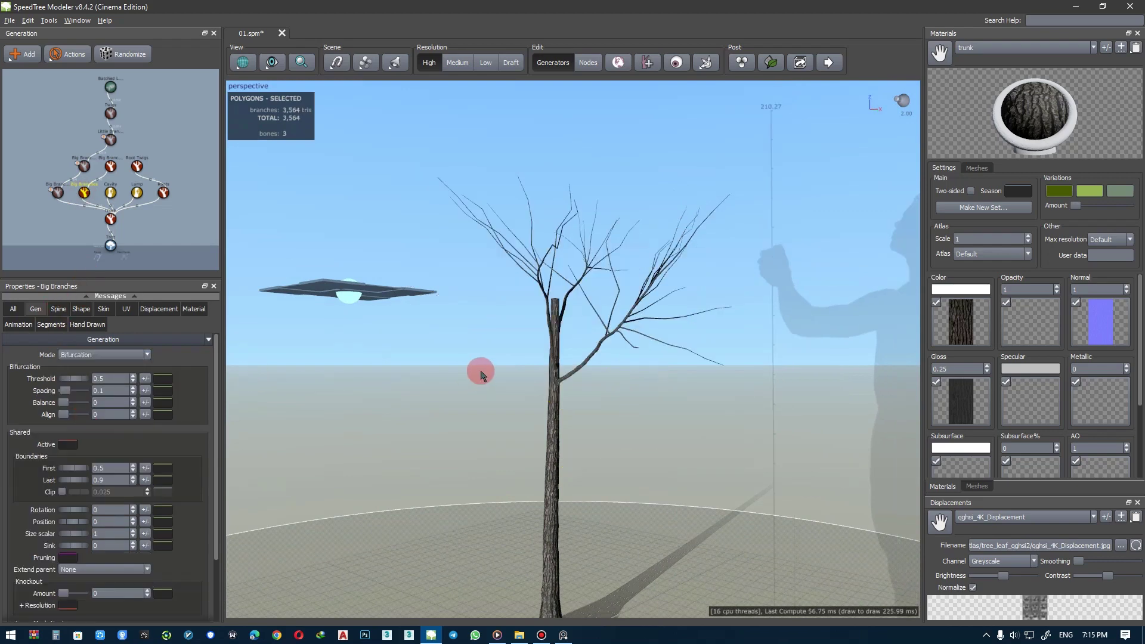
{"action": "mouse_move", "coordinate": [475, 371]}
{"action": "left_mouse_down"}
{"action": "mouse_move", "coordinate": [476, 391]}
{"action": "mouse_move", "coordinate": [544, 383]}
{"action": "mouse_move", "coordinate": [365, 328]}
{"action": "left_mouse_up"}
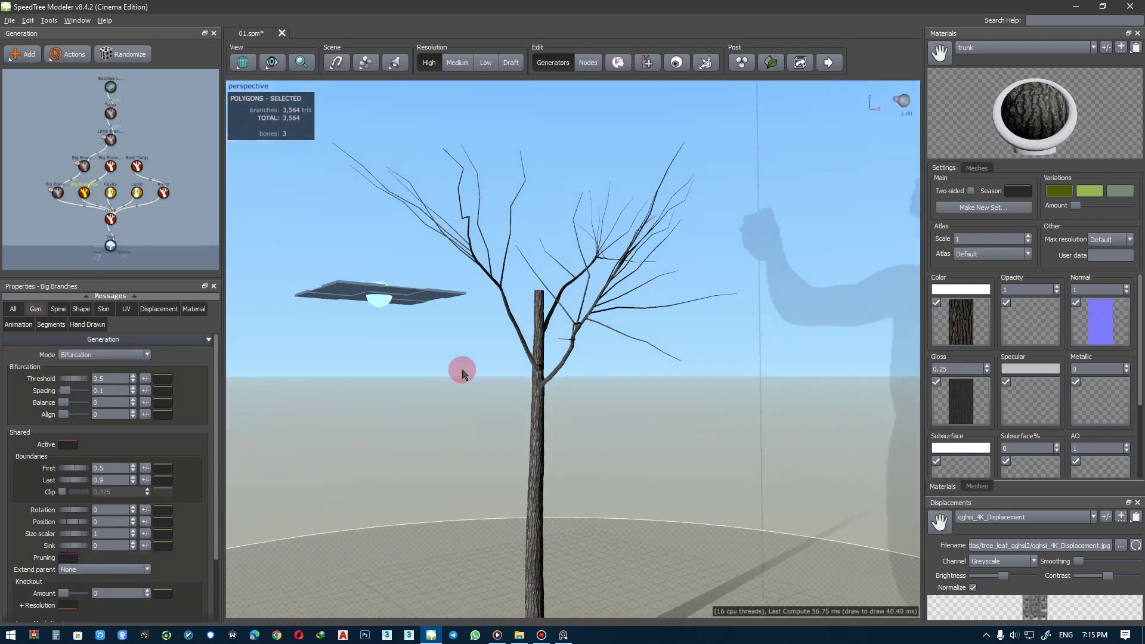
- Switch the lower Big Branches generator to Bifurcation, then to Interval
{"action": "left_click", "coordinate": [57, 369]}
{"action": "left_click", "coordinate": [105, 414]}
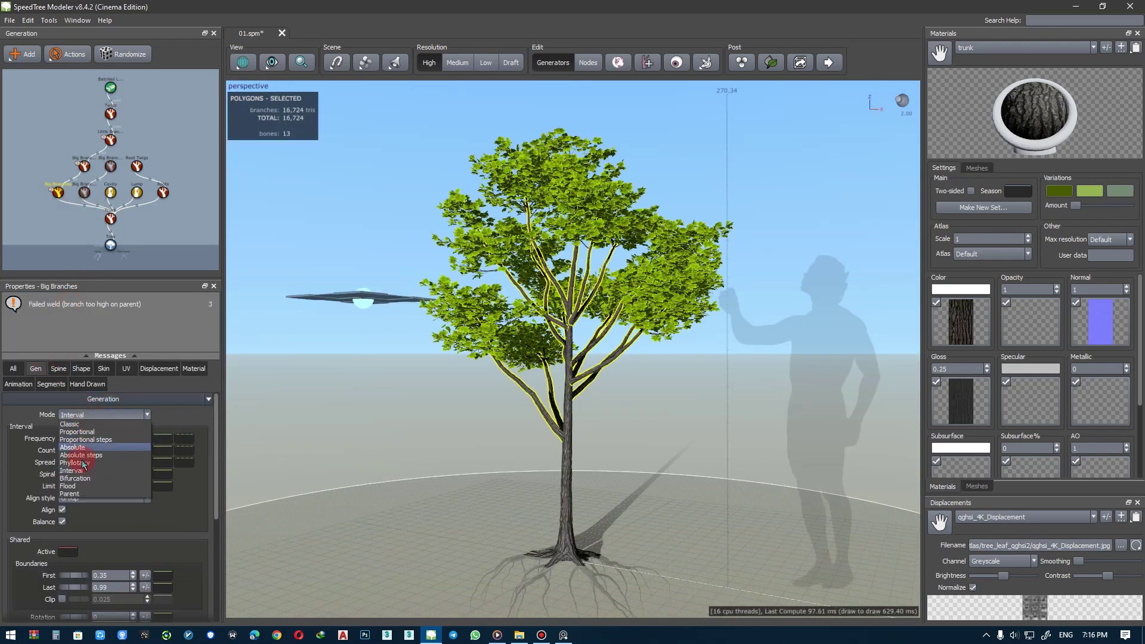
{"action": "left_click", "coordinate": [77, 453]}
{"action": "left_click", "coordinate": [436, 380]}
{"action": "mouse_move", "coordinate": [436, 381]}
{"action": "left_mouse_down"}
{"action": "mouse_move", "coordinate": [465, 379]}
{"action": "mouse_move", "coordinate": [411, 376]}
{"action": "mouse_move", "coordinate": [456, 375]}
{"action": "mouse_move", "coordinate": [427, 378]}
{"action": "left_mouse_up"}
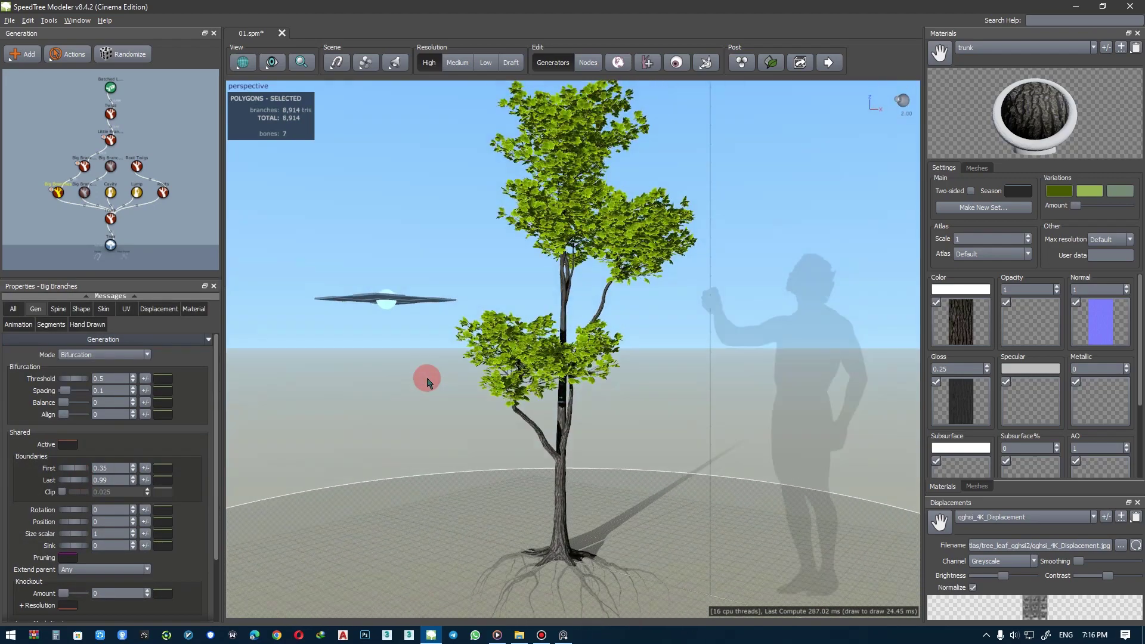
{"action": "left_click", "coordinate": [104, 355]}
{"action": "left_click", "coordinate": [78, 373]}
- Cycle the lower level through Absolute, Phyllotaxy and Interval generation modes
{"action": "left_click", "coordinate": [102, 354]}
{"action": "left_click", "coordinate": [73, 387]}
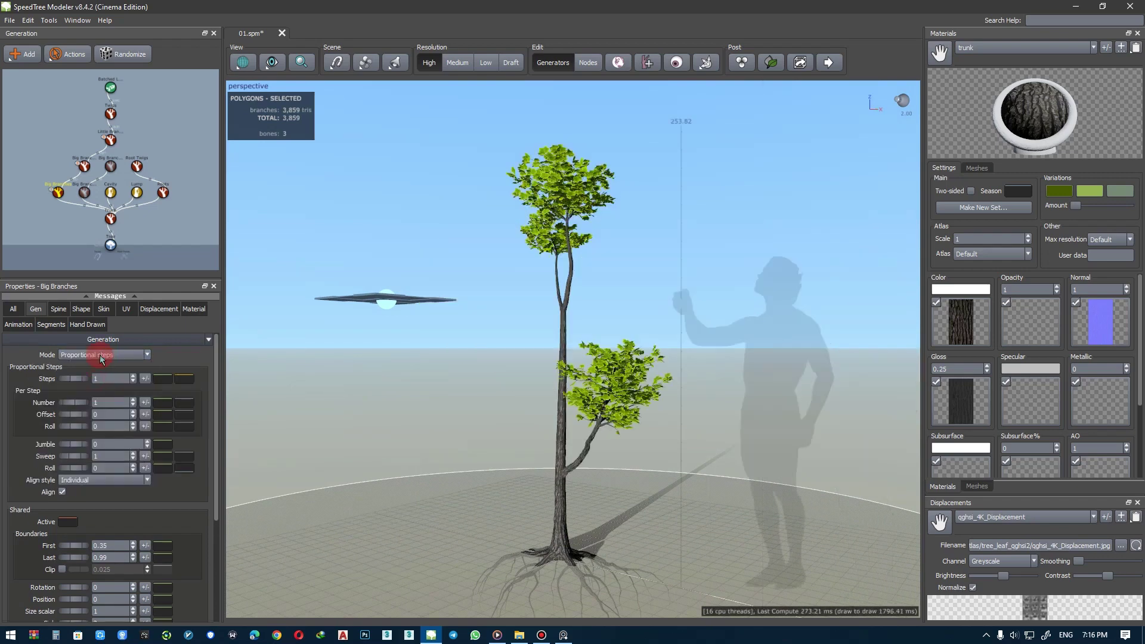
{"action": "left_click", "coordinate": [102, 354]}
{"action": "left_click", "coordinate": [87, 403]}
{"action": "left_click", "coordinate": [102, 354]}
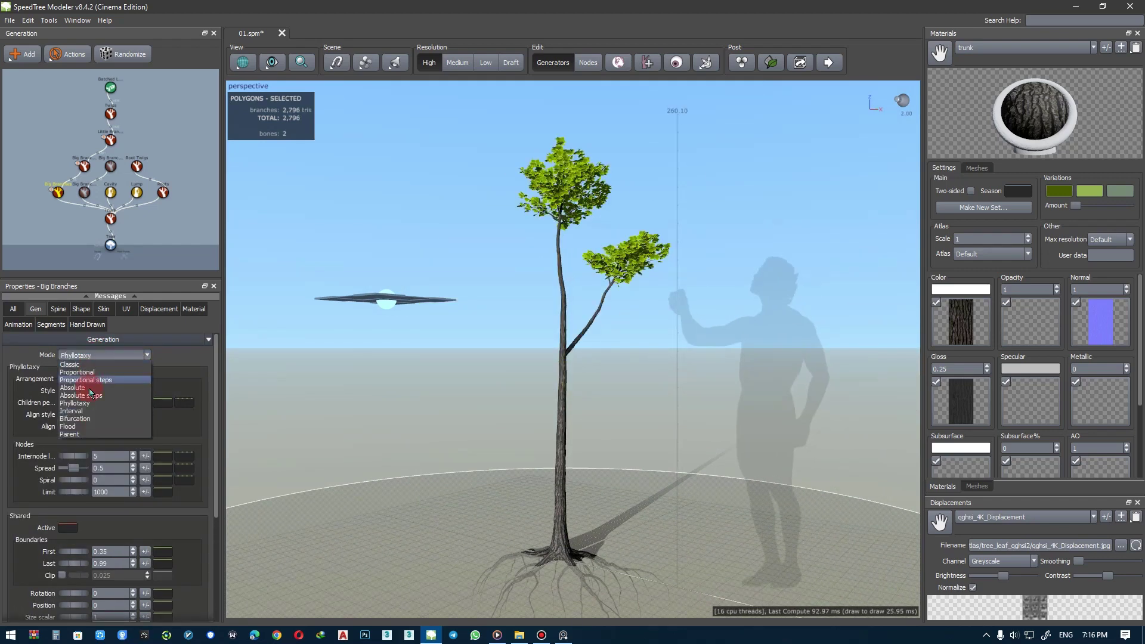
{"action": "left_click", "coordinate": [80, 431]}
{"action": "left_click", "coordinate": [102, 355]}
{"action": "left_click", "coordinate": [69, 426]}
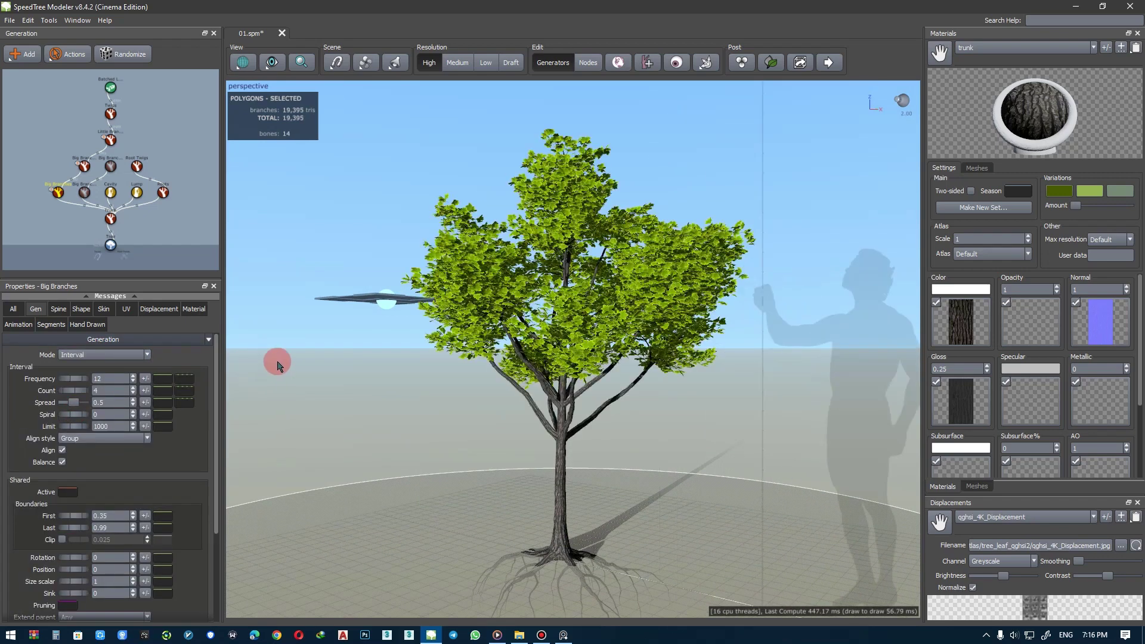
{"action": "left_click", "coordinate": [470, 373]}
- Switch another Big Branches level to Bifurcation (First 0.65, Last 0.99) and deselect
{"action": "left_click", "coordinate": [85, 195]}
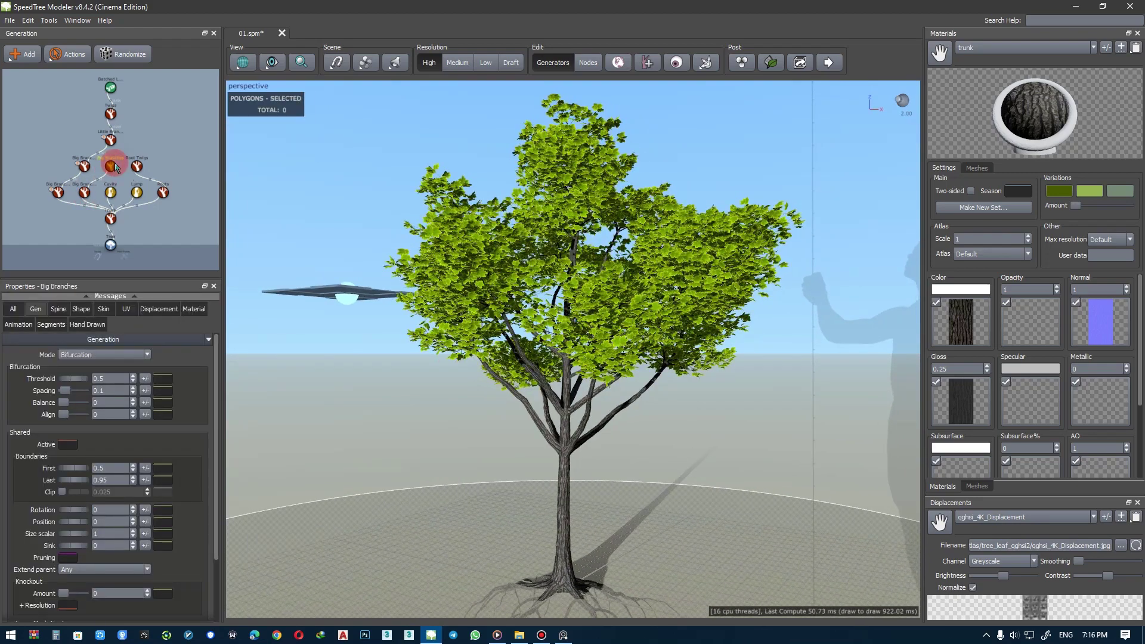
{"action": "left_click", "coordinate": [84, 168]}
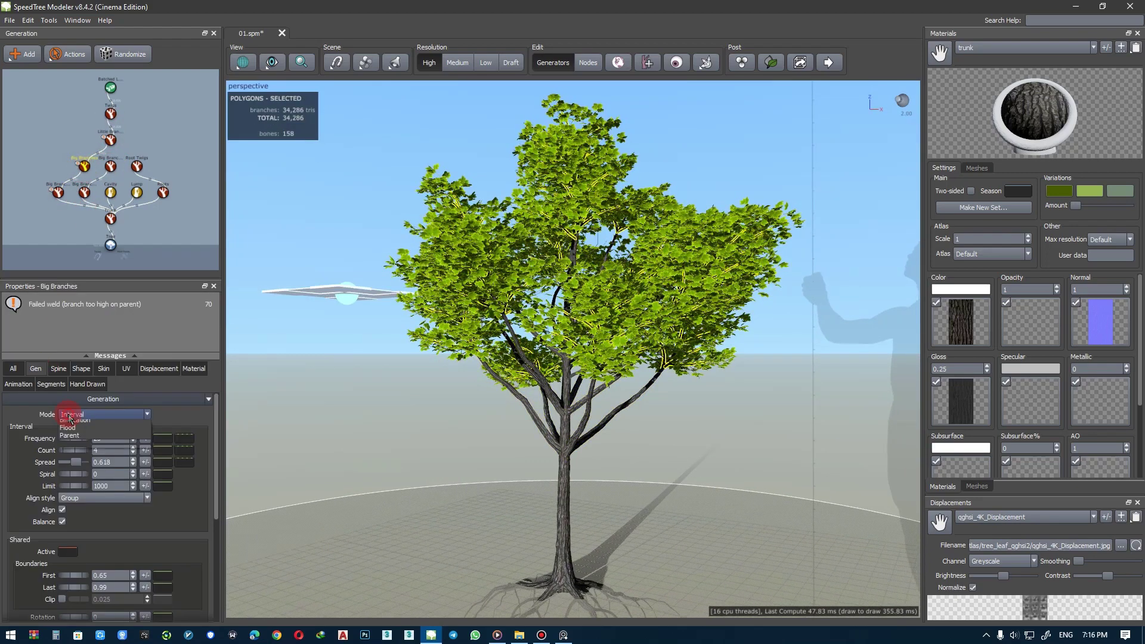
{"action": "left_click", "coordinate": [70, 420]}
{"action": "mouse_move", "coordinate": [395, 326]}
{"action": "left_mouse_down"}
{"action": "mouse_move", "coordinate": [430, 336]}
{"action": "mouse_move", "coordinate": [391, 331]}
{"action": "left_mouse_up"}
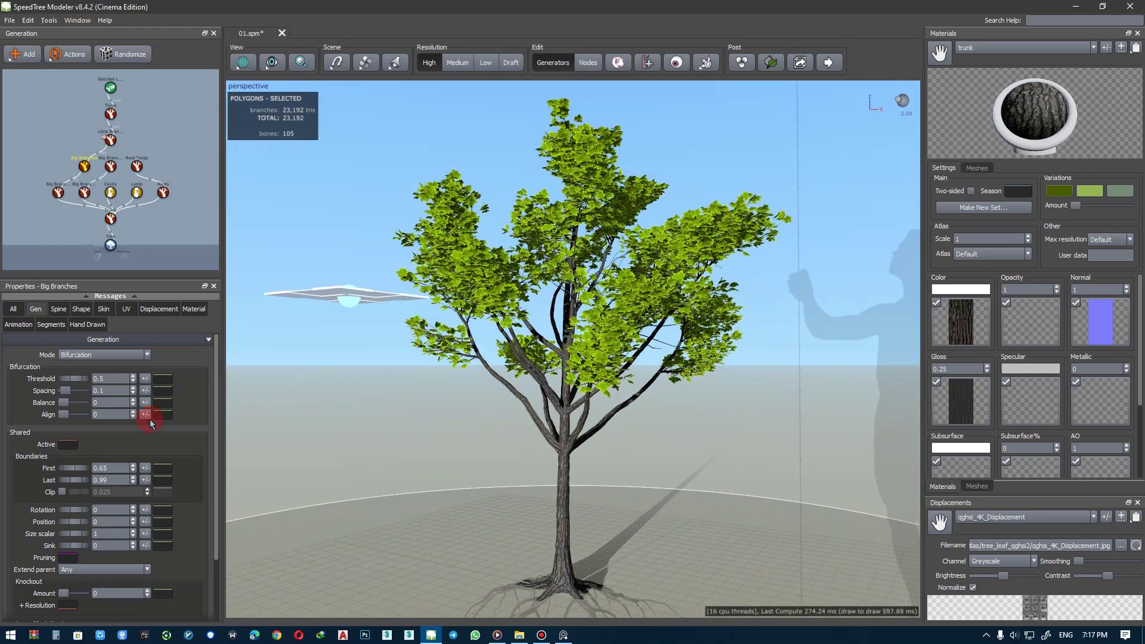
{"action": "left_click", "coordinate": [319, 362]}
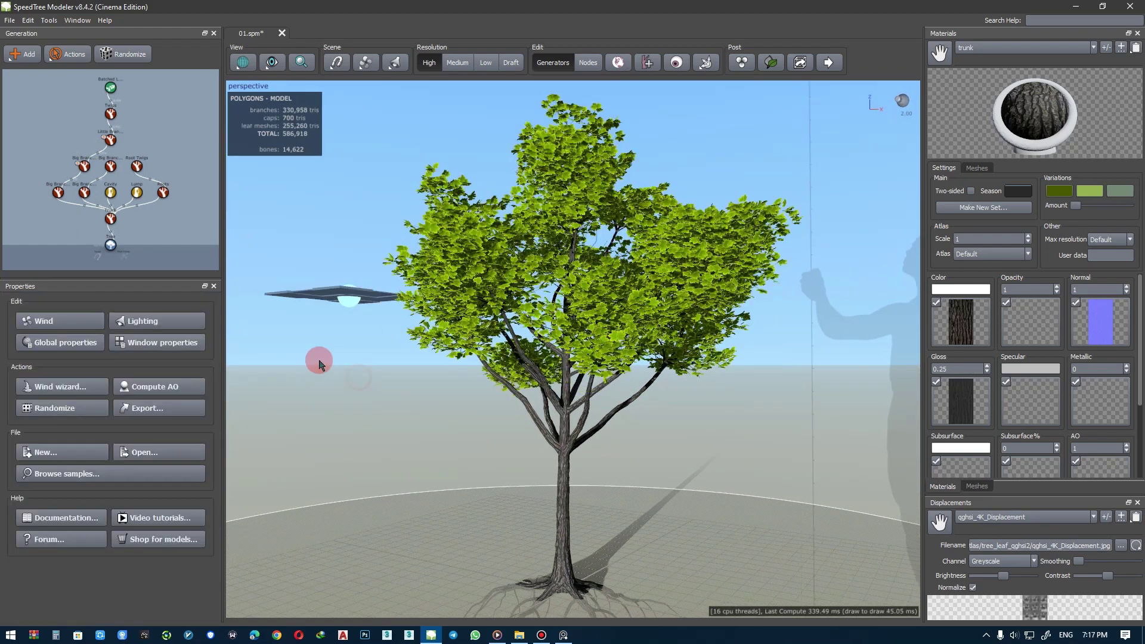
{"action": "left_click", "coordinate": [105, 101]}
- Slightly lower the Batched Leaves internode spacing
{"action": "scroll", "coordinate": [346, 320], "scroll_direction": "up", "scroll_amount": 5}
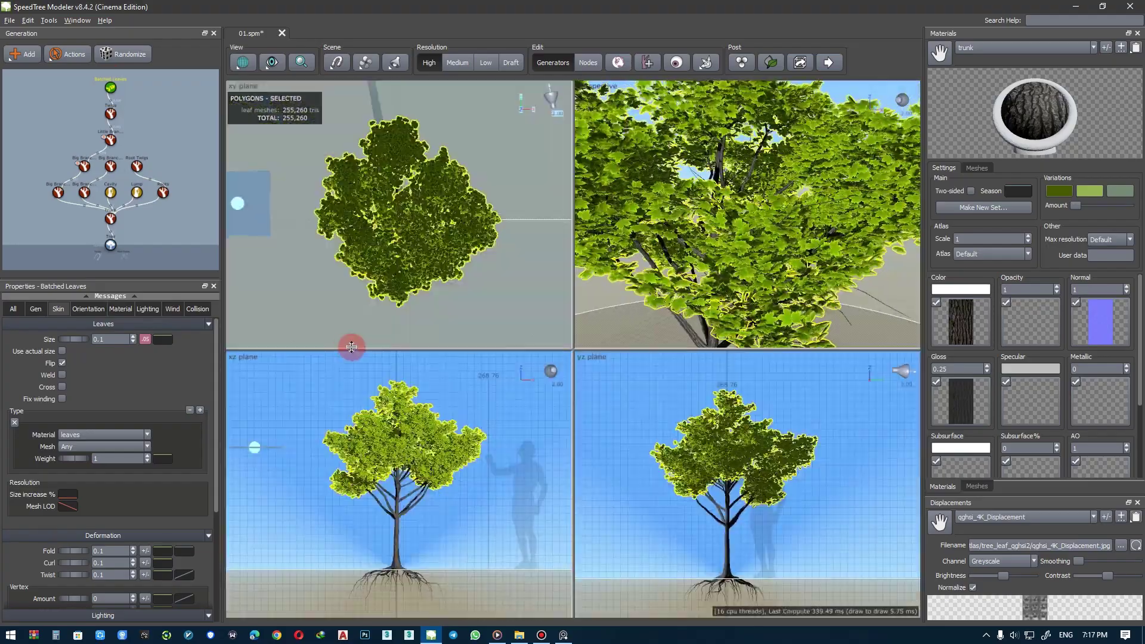
{"action": "scroll", "coordinate": [624, 245], "scroll_direction": "up", "scroll_amount": 3}
{"action": "scroll", "coordinate": [519, 340], "scroll_direction": "down", "scroll_amount": 5}
{"action": "left_click", "coordinate": [31, 310]}
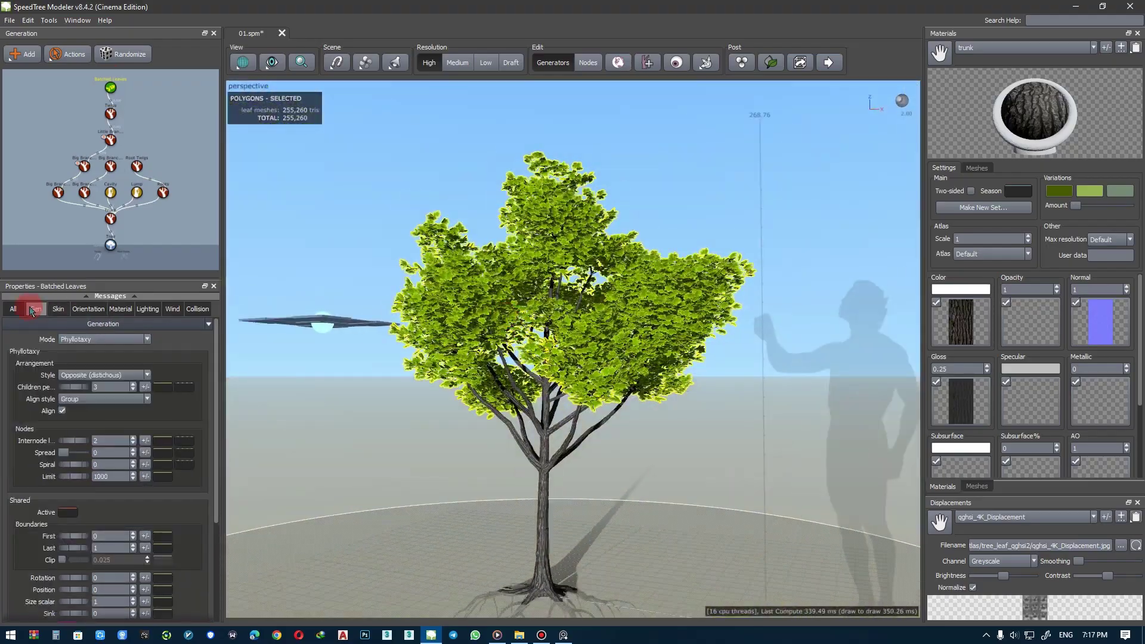
{"action": "left_click_drag", "start_coordinate": [73, 441], "coordinate": [66, 443]}
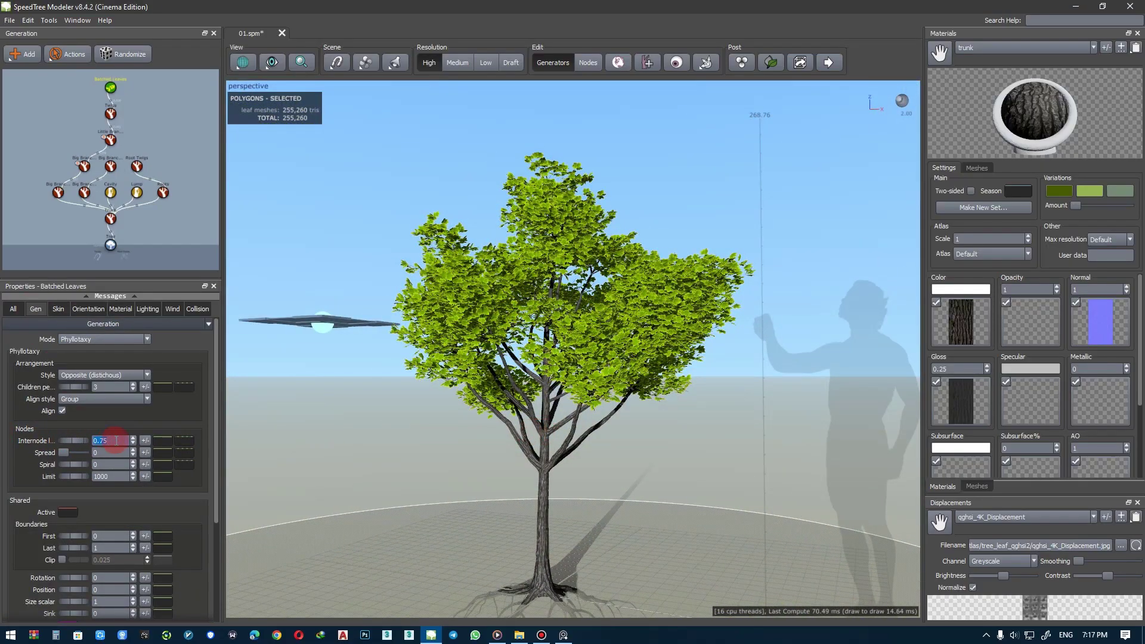
- Switch one Big Branches level to Interval generation and inspect the new branches
{"action": "left_click", "coordinate": [103, 181]}
{"action": "left_click", "coordinate": [99, 355]}
{"action": "left_click", "coordinate": [102, 387]}
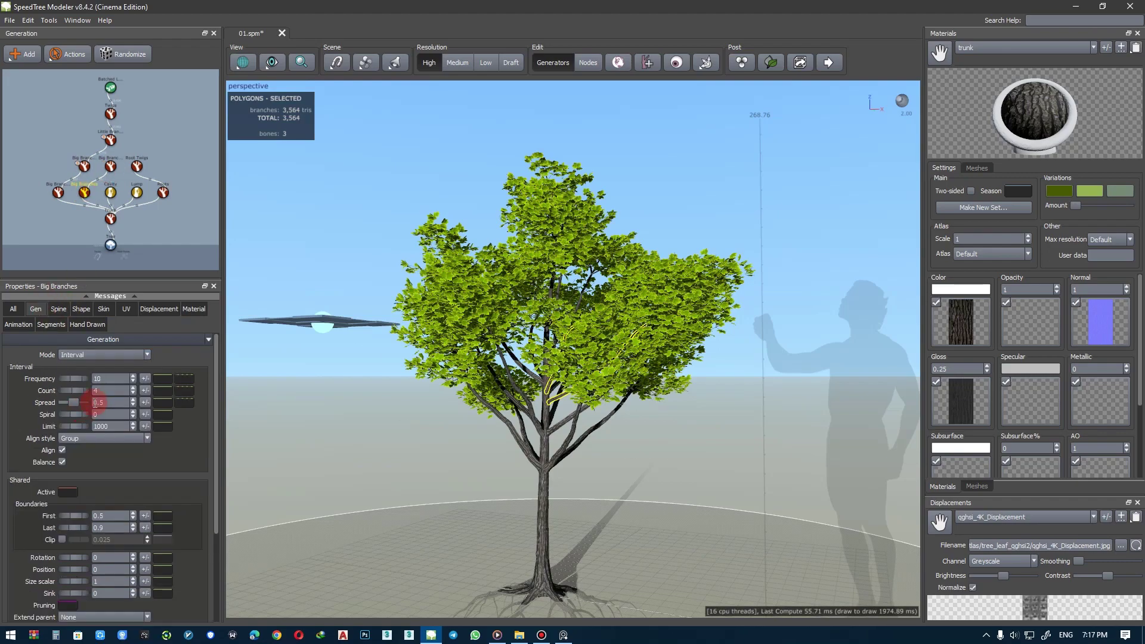
{"action": "mouse_move", "coordinate": [440, 411]}
{"action": "left_mouse_down"}
{"action": "mouse_move", "coordinate": [504, 396]}
{"action": "mouse_move", "coordinate": [449, 396]}
{"action": "left_mouse_up"}
{"action": "left_click", "coordinate": [59, 188]}
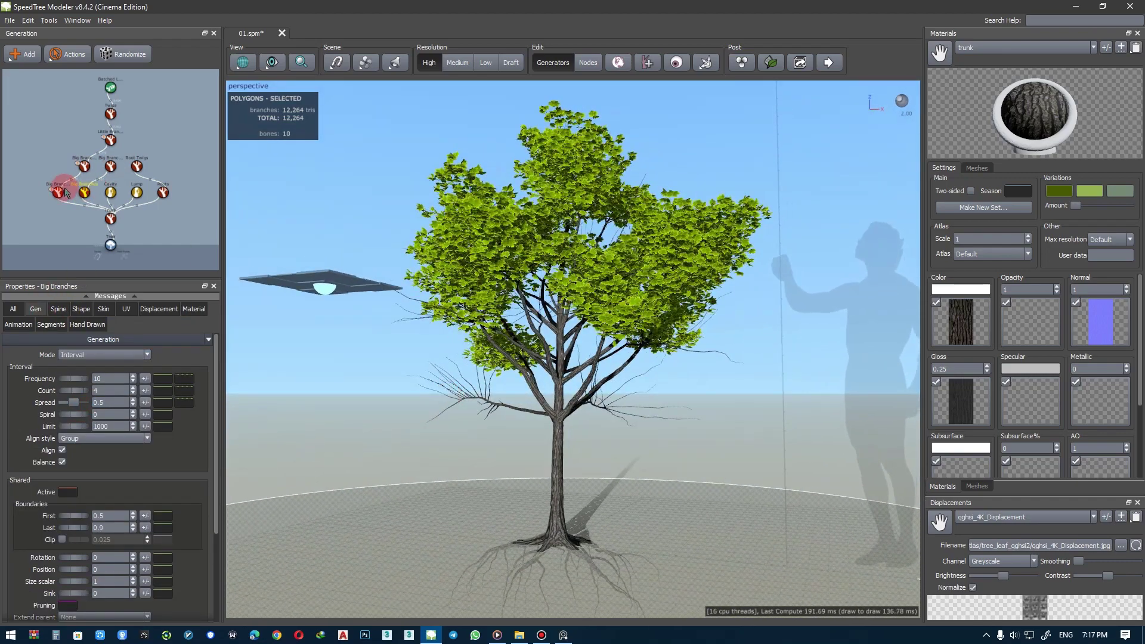
{"action": "left_click", "coordinate": [88, 195]}
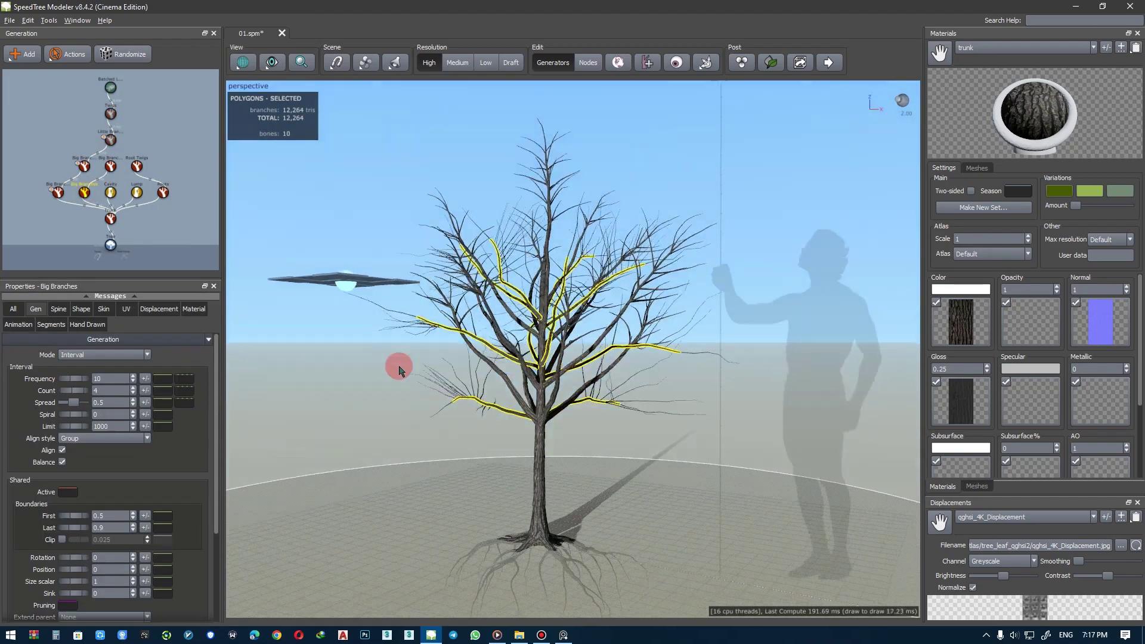
{"action": "left_click_drag", "start_coordinate": [397, 366], "coordinate": [370, 358]}
{"action": "left_click", "coordinate": [110, 166]}
- Raise a Big Branches threshold to 1.5 and shorten and vary % of parent
{"action": "left_click_drag", "start_coordinate": [67, 378], "coordinate": [112, 378]}
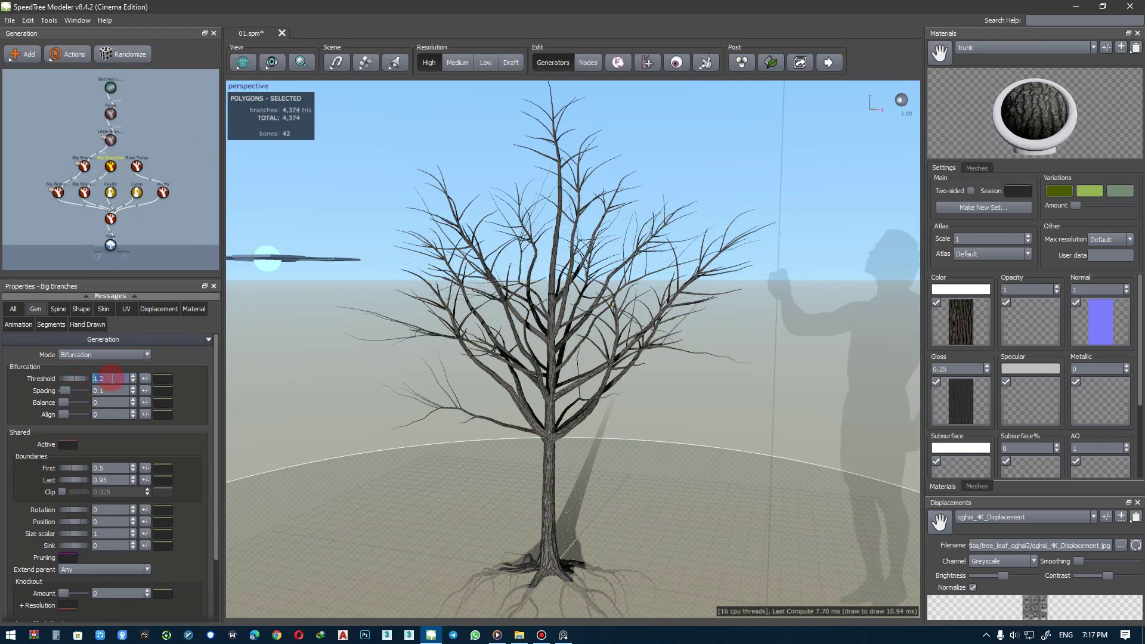
{"action": "type", "text": "1.5"}
{"action": "key", "text": "Return"}
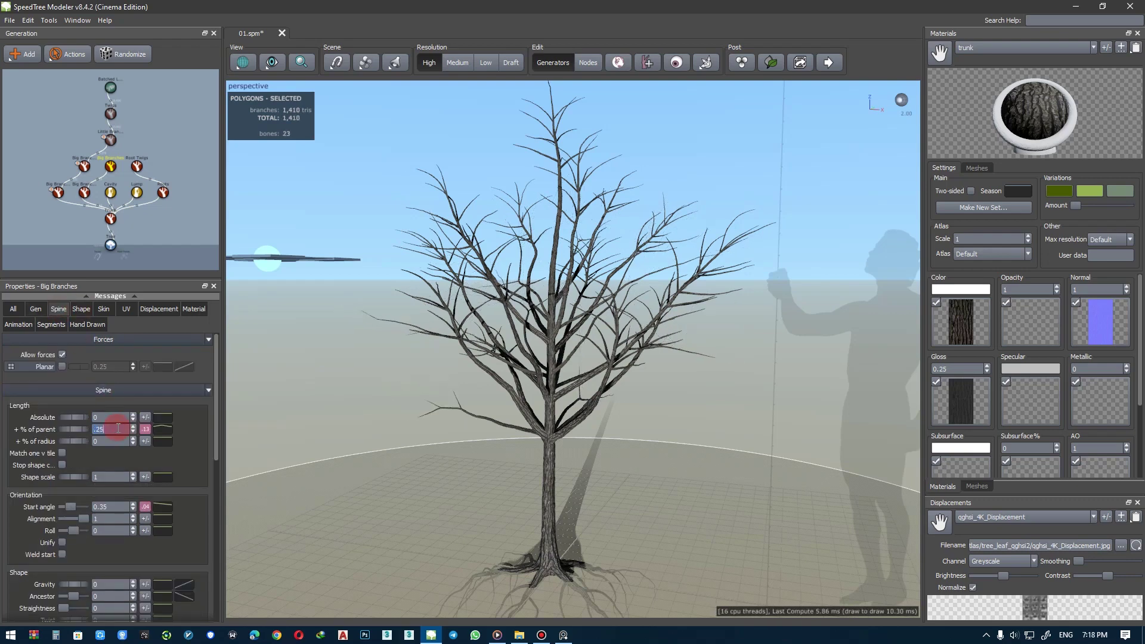
{"action": "left_click", "coordinate": [314, 405]}
{"action": "left_click", "coordinate": [84, 168]}
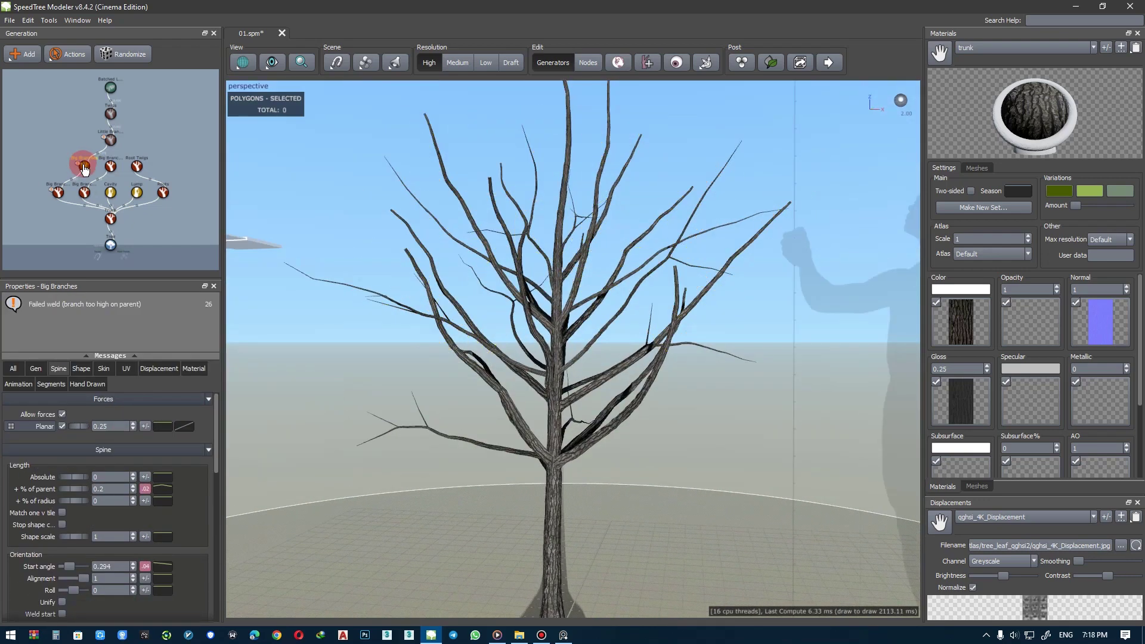
{"action": "left_click", "coordinate": [114, 172]}
{"action": "left_click", "coordinate": [144, 430]}
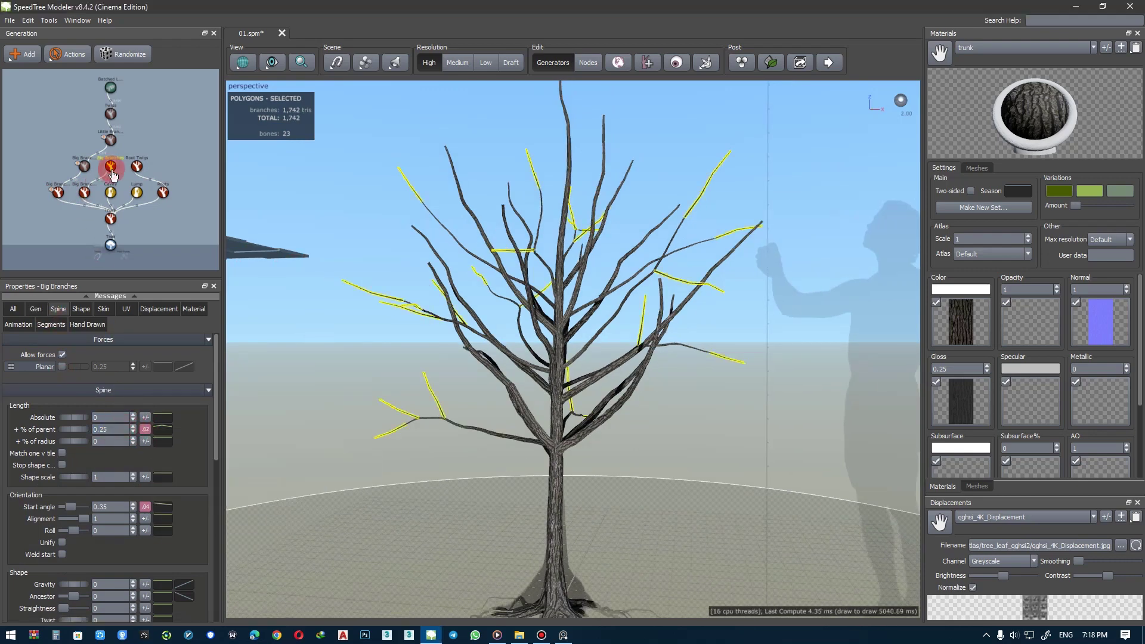
- Cut bifurcation spacing to 0.1 and move the First boundary to 0.7
{"action": "left_click", "coordinate": [36, 309]}
{"action": "scroll", "coordinate": [111, 375], "scroll_direction": "up", "scroll_amount": 1}
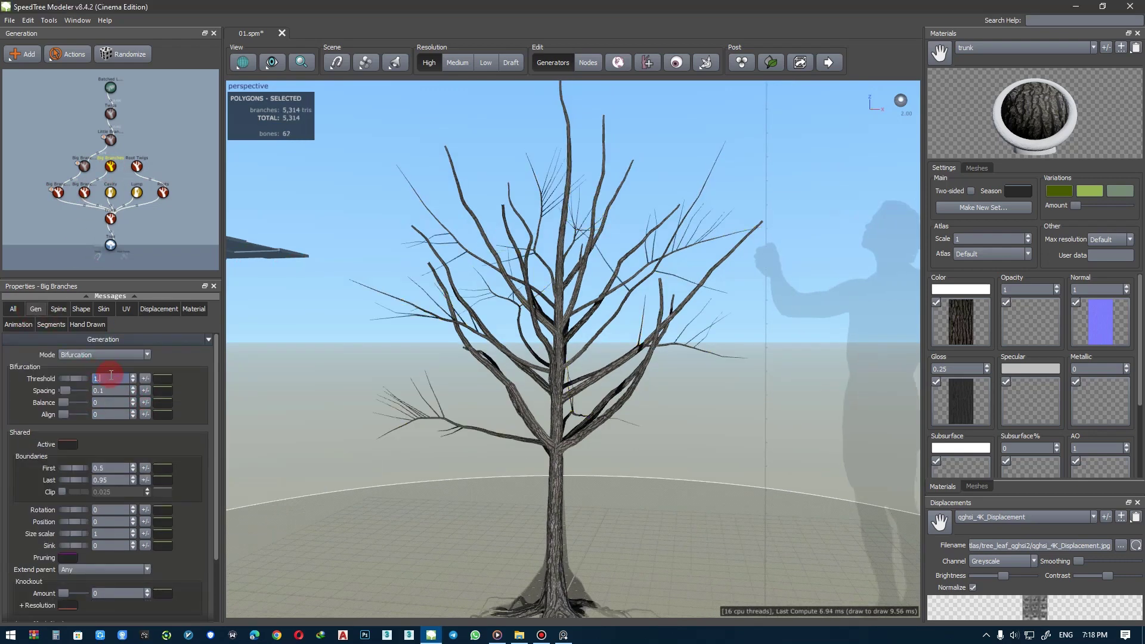
{"action": "scroll", "coordinate": [111, 375], "scroll_direction": "up", "scroll_amount": 1}
{"action": "type", "text": ".2"}
{"action": "left_click_drag", "start_coordinate": [65, 394], "coordinate": [82, 416]}
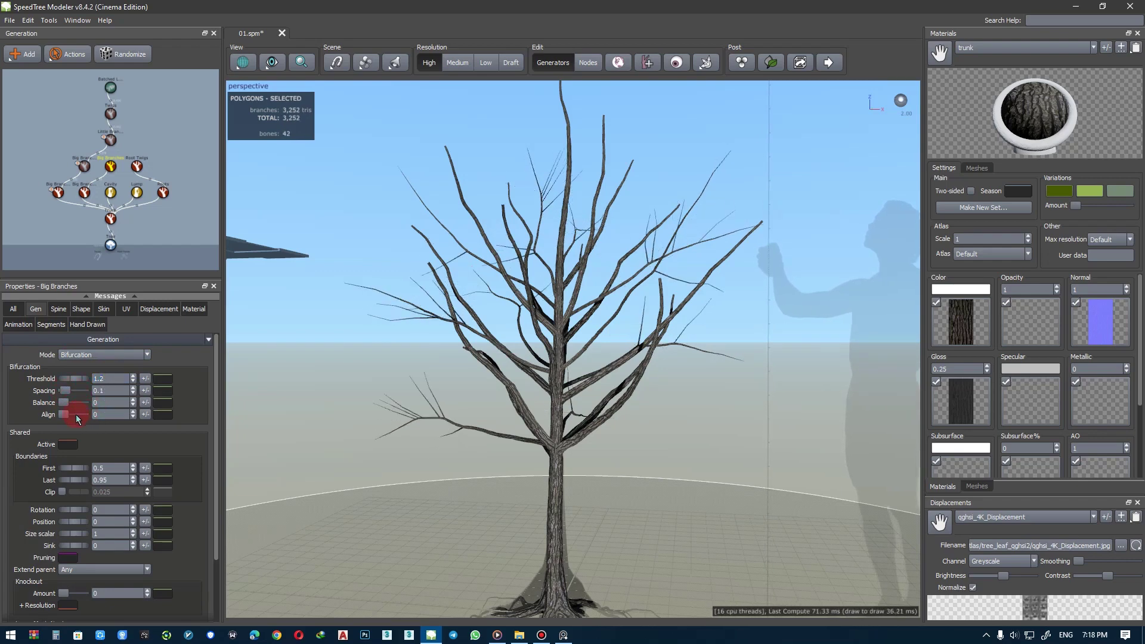
{"action": "double_click", "coordinate": [113, 480]}
{"action": "type", "text": "1"}
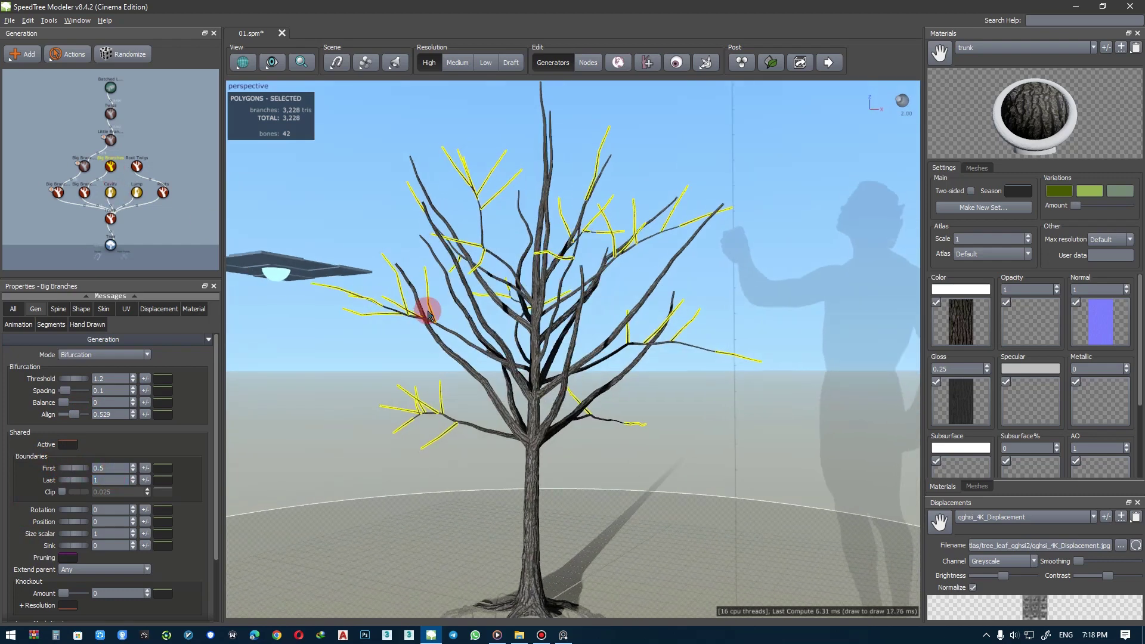
{"action": "left_click_drag", "start_coordinate": [424, 310], "coordinate": [476, 310]}
{"action": "scroll", "coordinate": [123, 467], "scroll_direction": "up", "scroll_amount": 1}
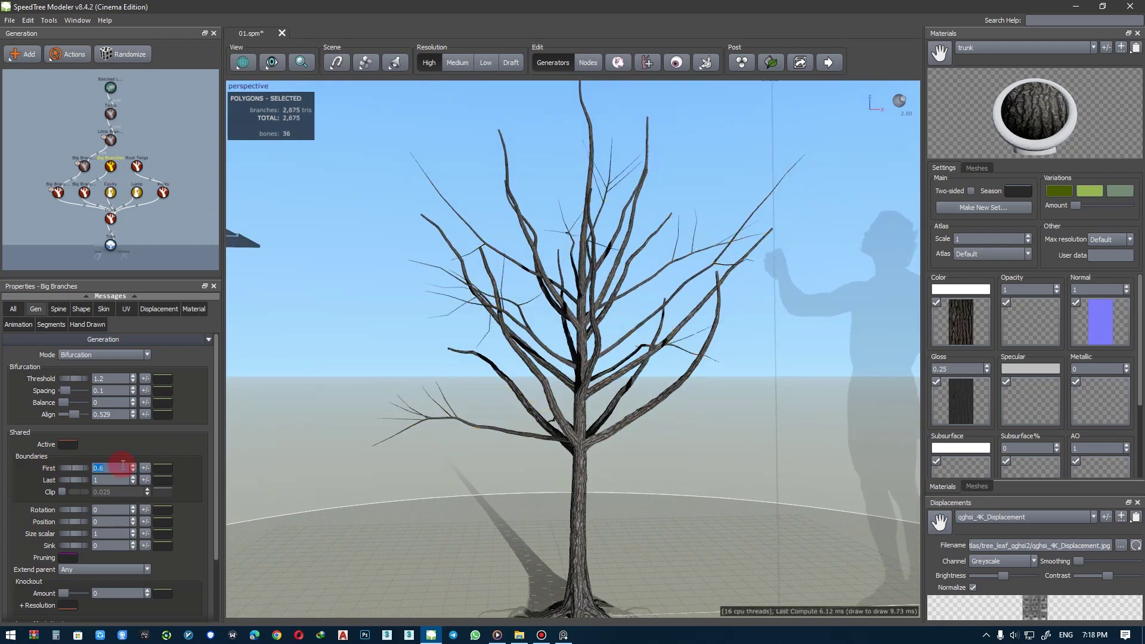
{"action": "left_click_drag", "start_coordinate": [419, 297], "coordinate": [396, 299]}
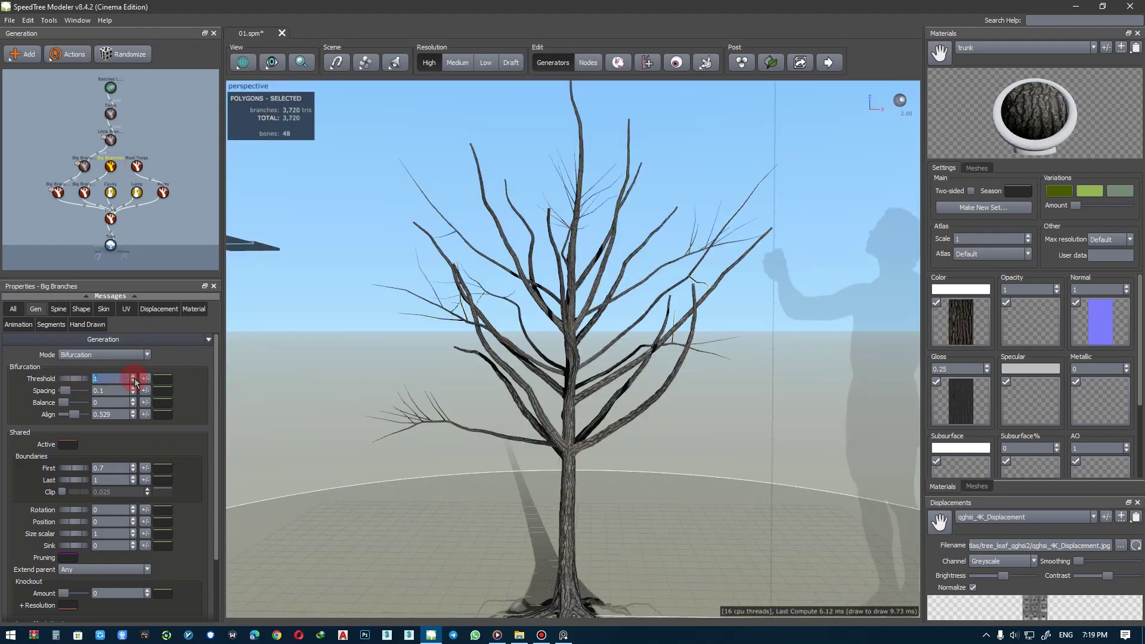
- Shorten one upper branch to a stub, tilt its start angle, and frame the tree
{"action": "left_click_drag", "start_coordinate": [448, 325], "coordinate": [474, 325]}
{"action": "left_click", "coordinate": [576, 251]}
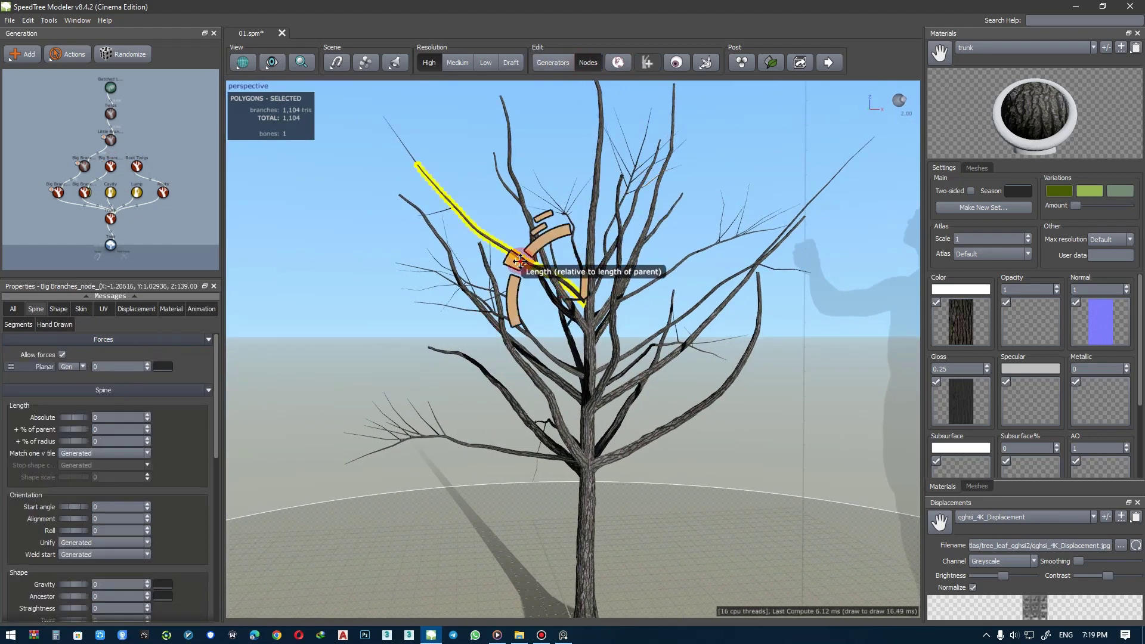
{"action": "left_click_drag", "start_coordinate": [520, 261], "coordinate": [542, 276]}
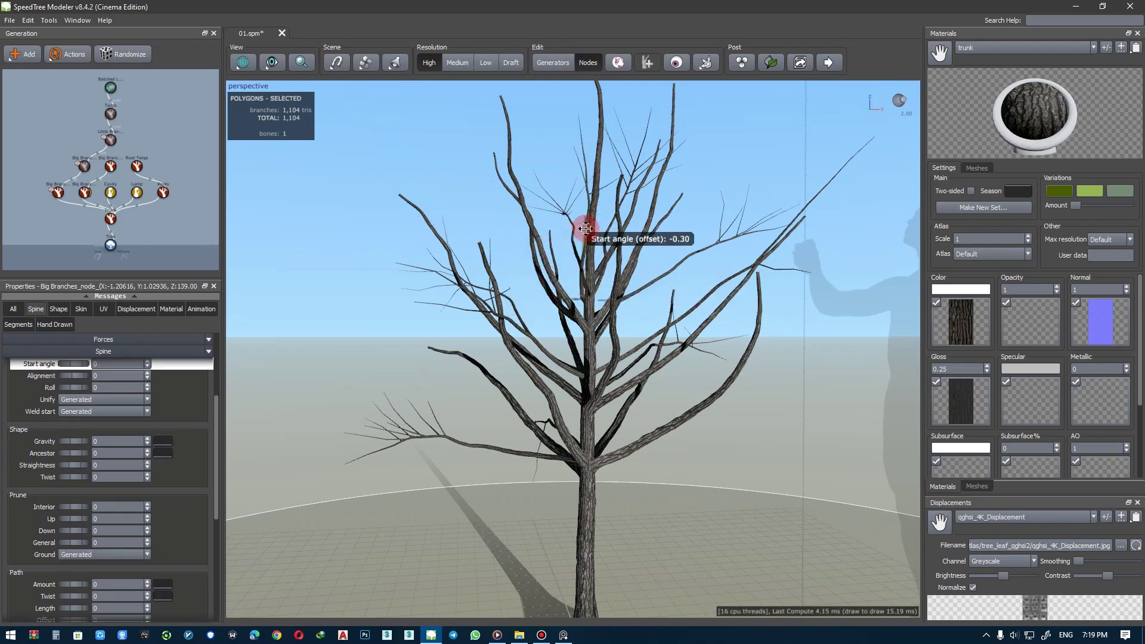
{"action": "mouse_move", "coordinate": [585, 228]}
{"action": "left_mouse_down"}
{"action": "mouse_move", "coordinate": [557, 197]}
{"action": "mouse_move", "coordinate": [568, 267]}
{"action": "mouse_move", "coordinate": [537, 264]}
{"action": "left_mouse_up"}
{"action": "left_click_drag", "start_coordinate": [531, 334], "coordinate": [524, 378]}
{"action": "left_click_drag", "start_coordinate": [520, 332], "coordinate": [649, 356]}
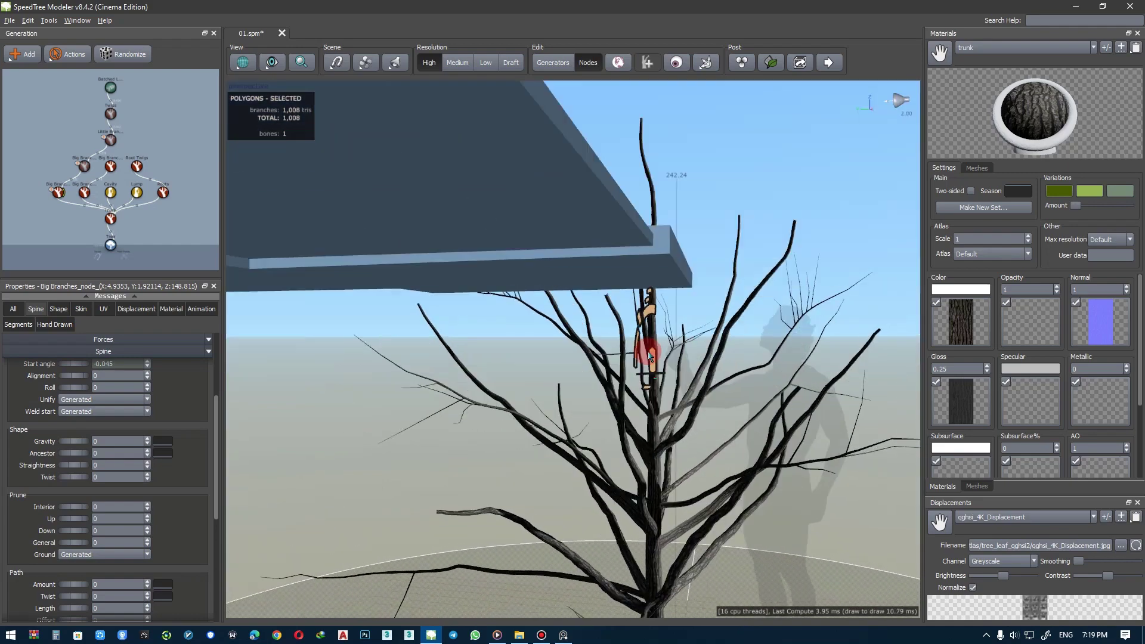
{"action": "key", "text": "f"}
{"action": "left_click", "coordinate": [579, 251]}
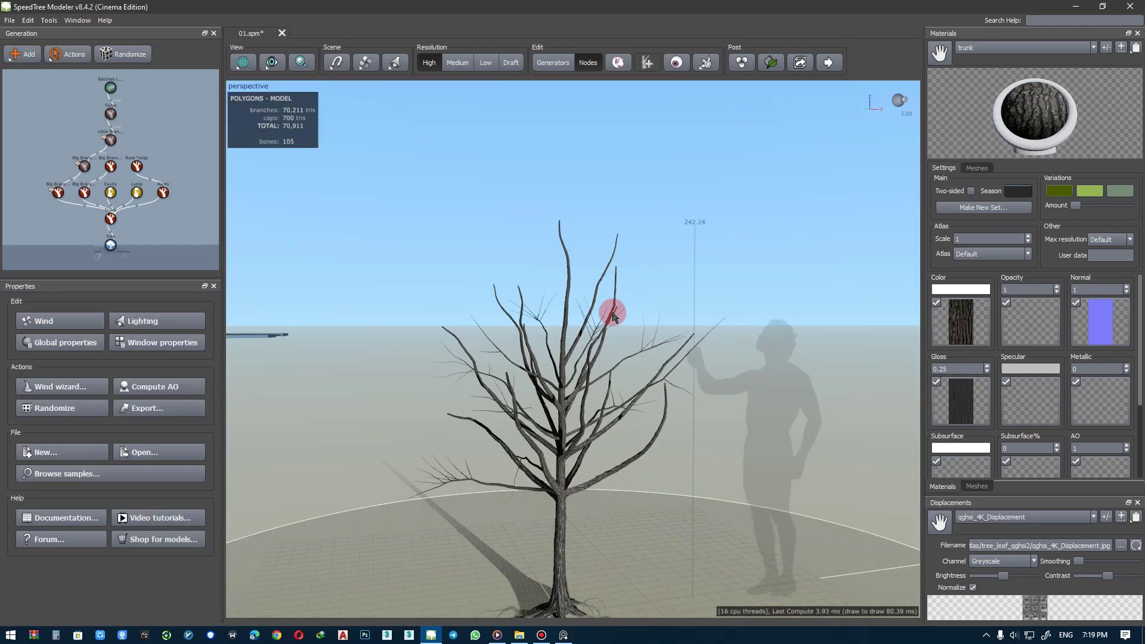
{"action": "left_click", "coordinate": [124, 141]}
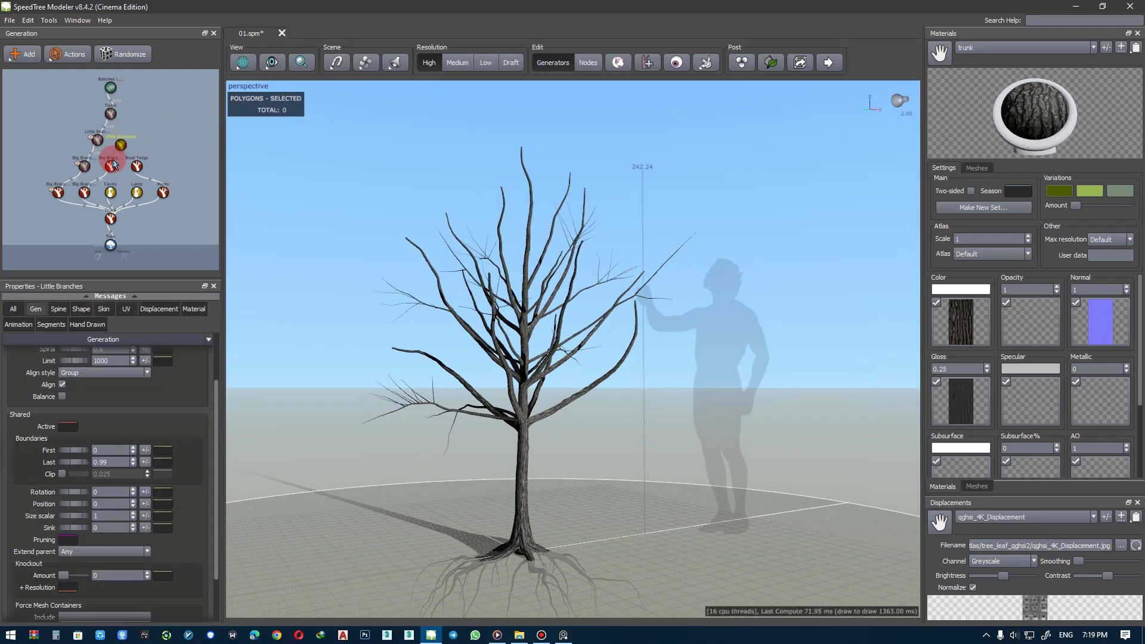
- Add a slight gravity droop to the Big Branches
{"action": "key", "text": "f"}
{"action": "left_click_drag", "start_coordinate": [397, 263], "coordinate": [406, 289]}
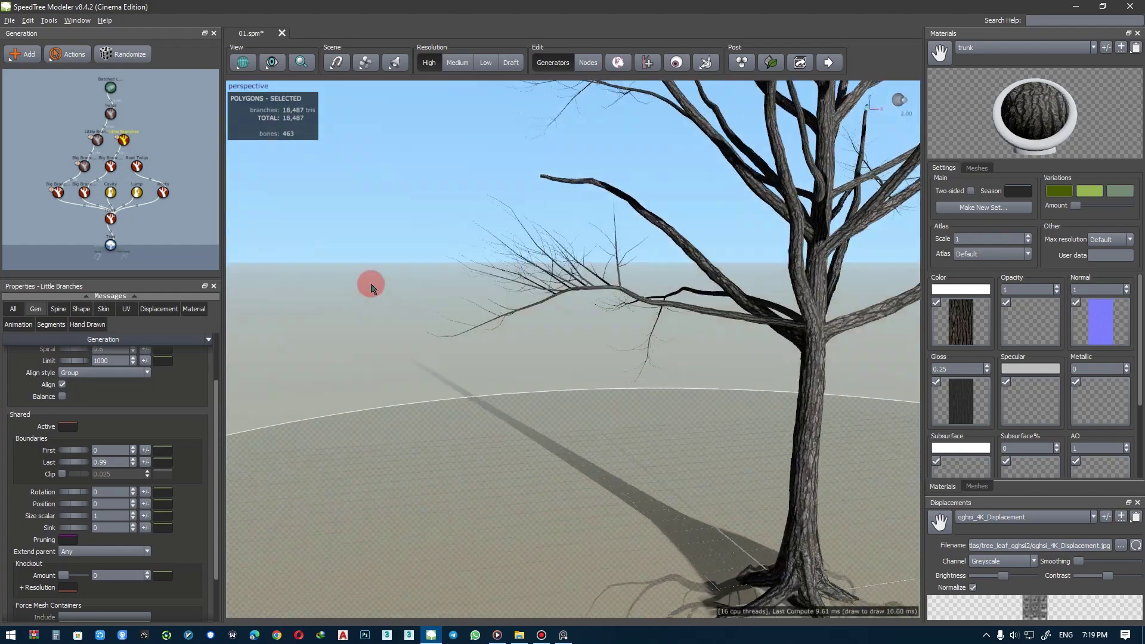
{"action": "left_click", "coordinate": [111, 165]}
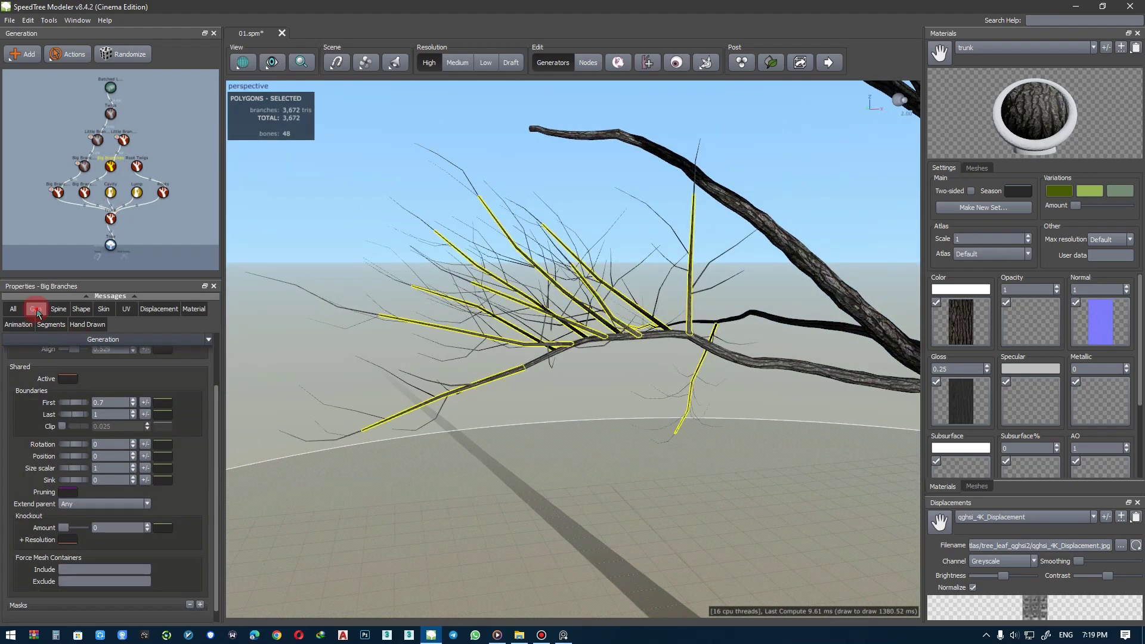
{"action": "left_click", "coordinate": [58, 309]}
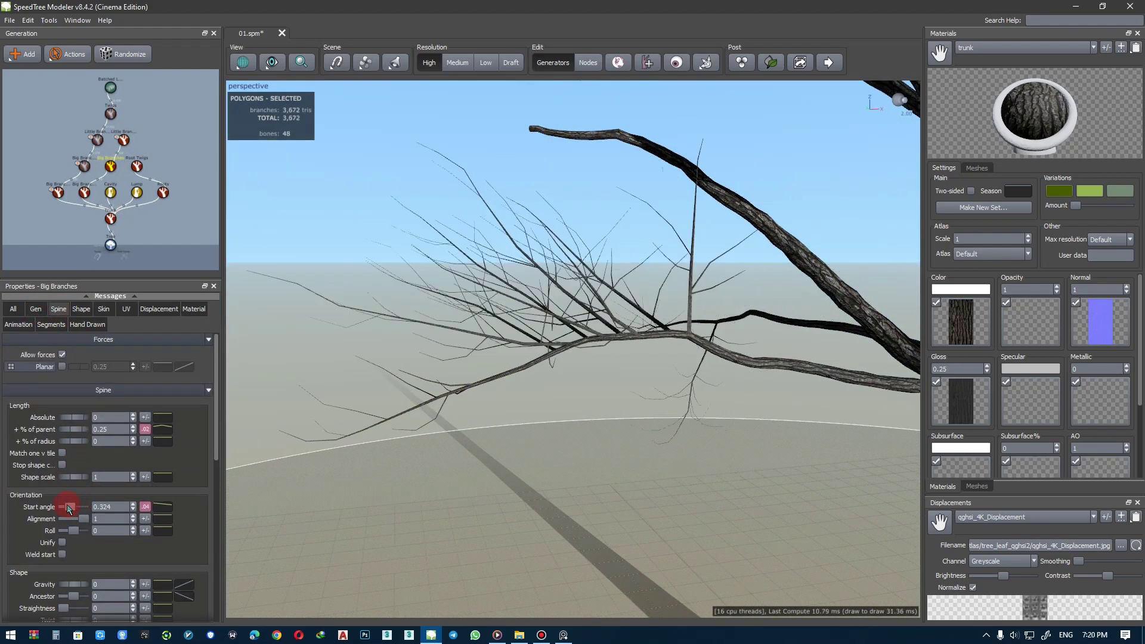
{"action": "left_click_drag", "start_coordinate": [69, 508], "coordinate": [70, 510]}
{"action": "left_click_drag", "start_coordinate": [64, 584], "coordinate": [72, 588]}
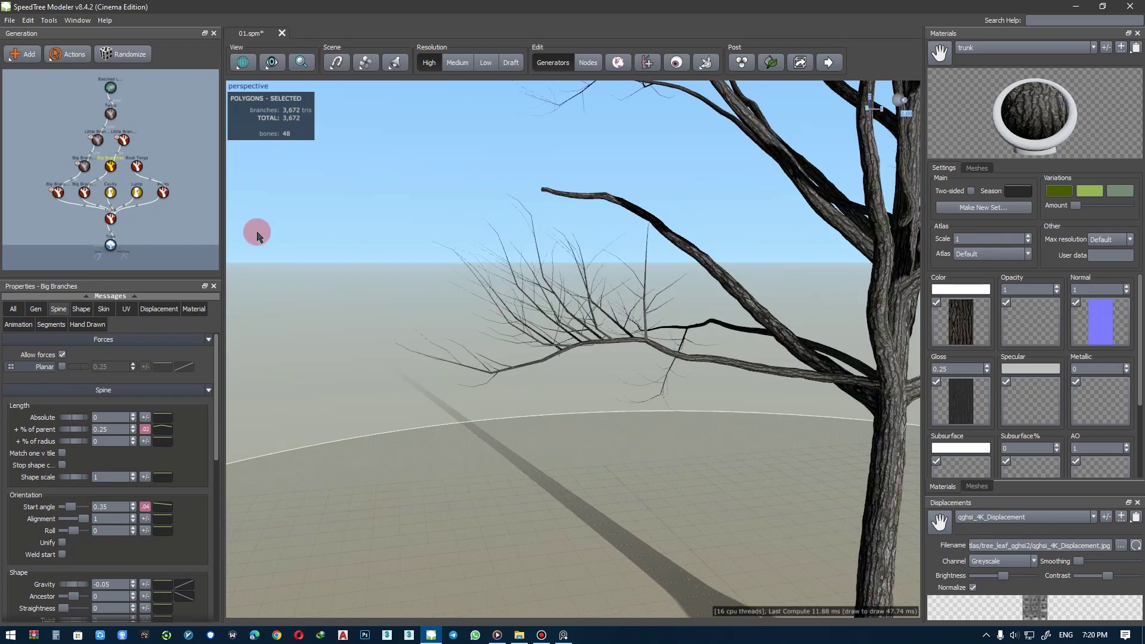
- Shorten the Little Branches' % of parent, ending at 0.2
{"action": "left_click", "coordinate": [124, 139]}
{"action": "type", "text": "0.3"}
{"action": "key", "text": "Return"}
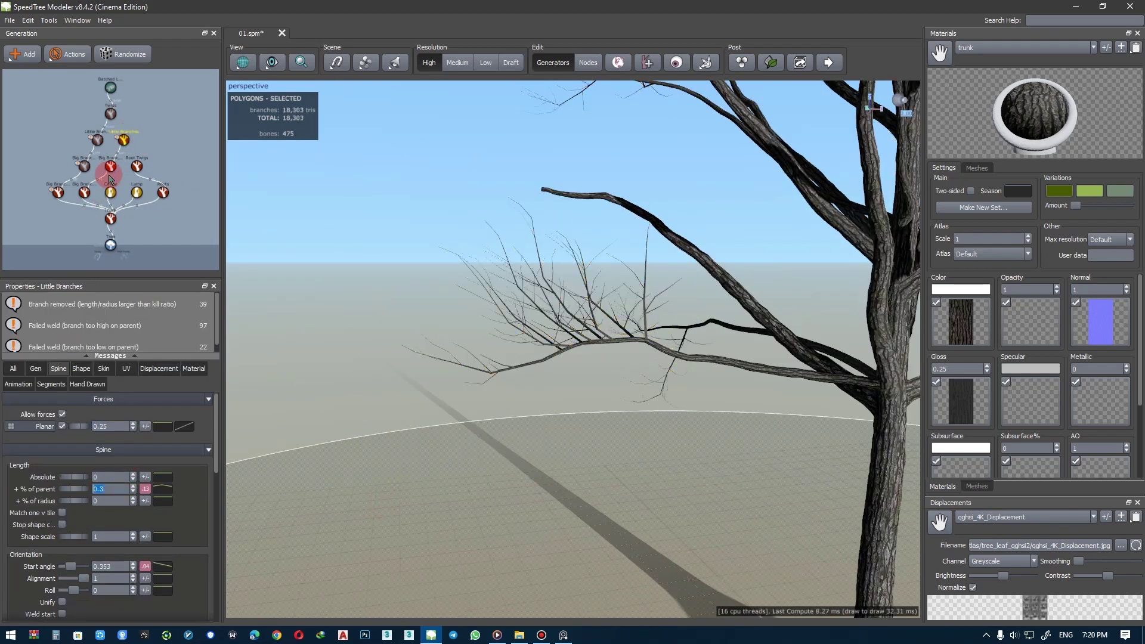
{"action": "left_click_drag", "start_coordinate": [418, 286], "coordinate": [361, 288]}
{"action": "type", "text": "0.2"}
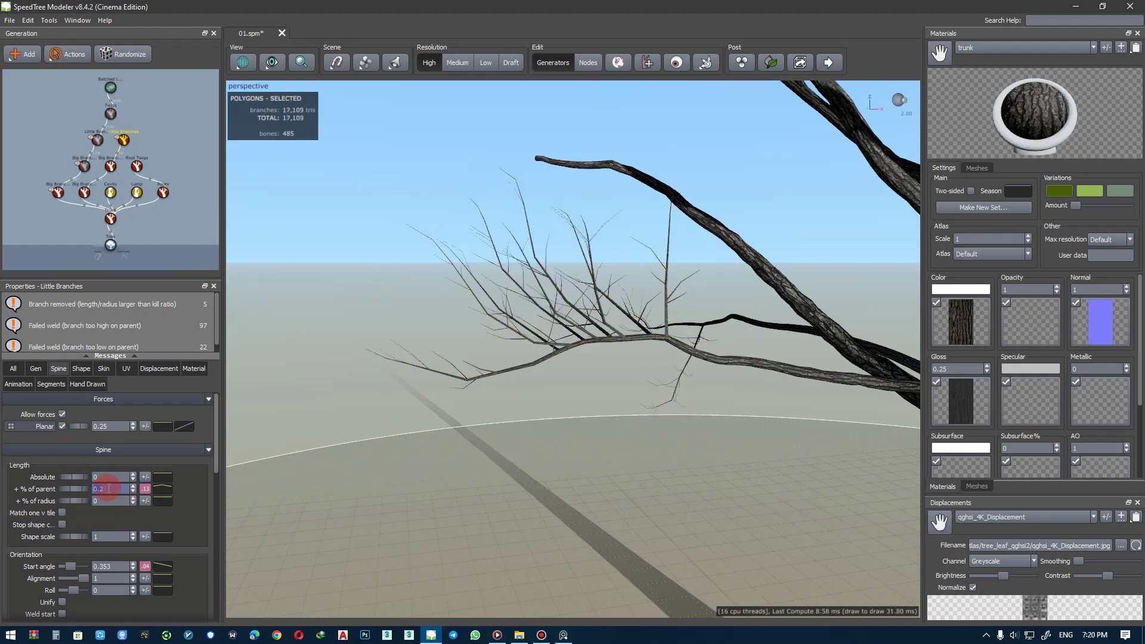
{"action": "key", "text": "Return"}
{"action": "left_click_drag", "start_coordinate": [352, 294], "coordinate": [507, 300]}
{"action": "left_click", "coordinate": [589, 113]}
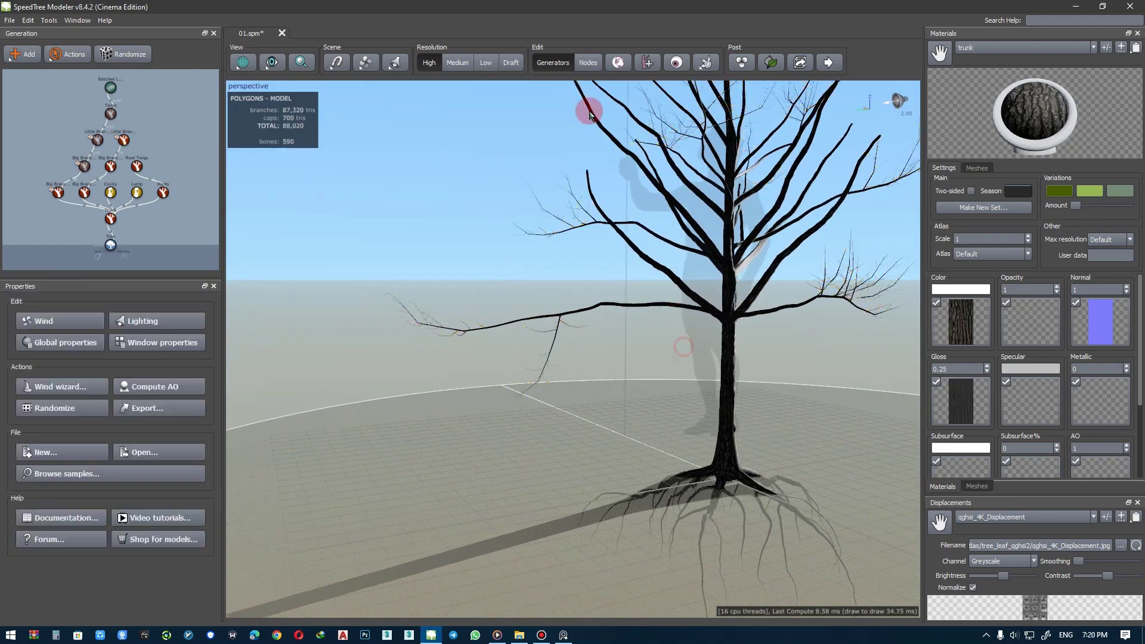
- Review the Little Branches spine settings and switch to individual node editing
{"action": "left_click", "coordinate": [685, 311]}
{"action": "scroll", "coordinate": [607, 322], "scroll_direction": "up", "scroll_amount": 3}
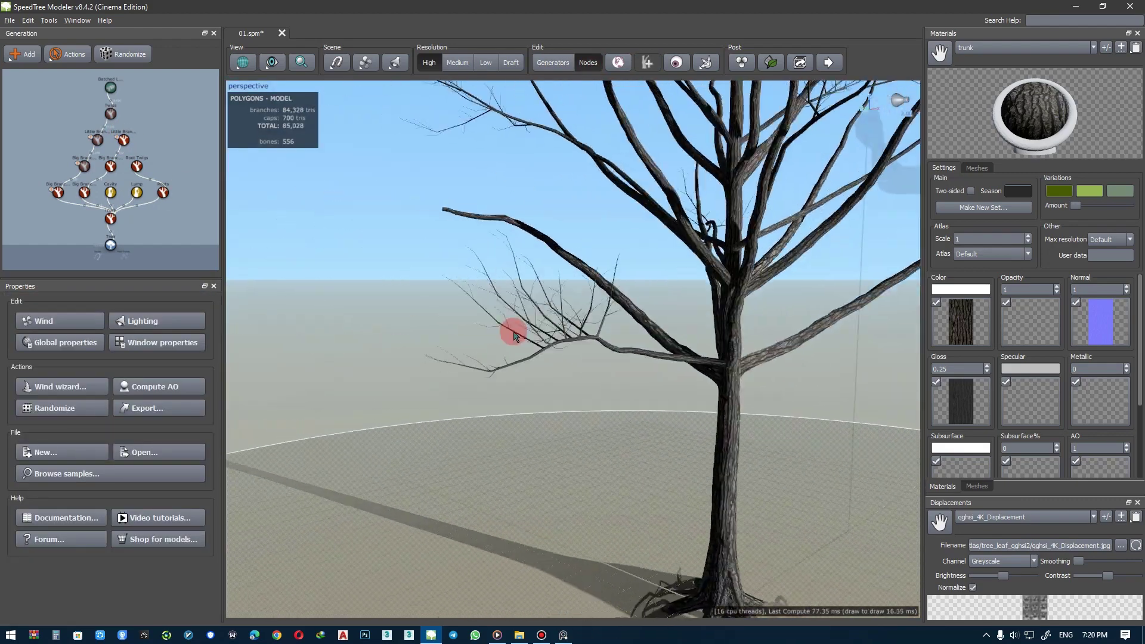
{"action": "scroll", "coordinate": [512, 327], "scroll_direction": "up", "scroll_amount": 2}
{"action": "left_click", "coordinate": [123, 140]}
{"action": "left_click", "coordinate": [35, 368]}
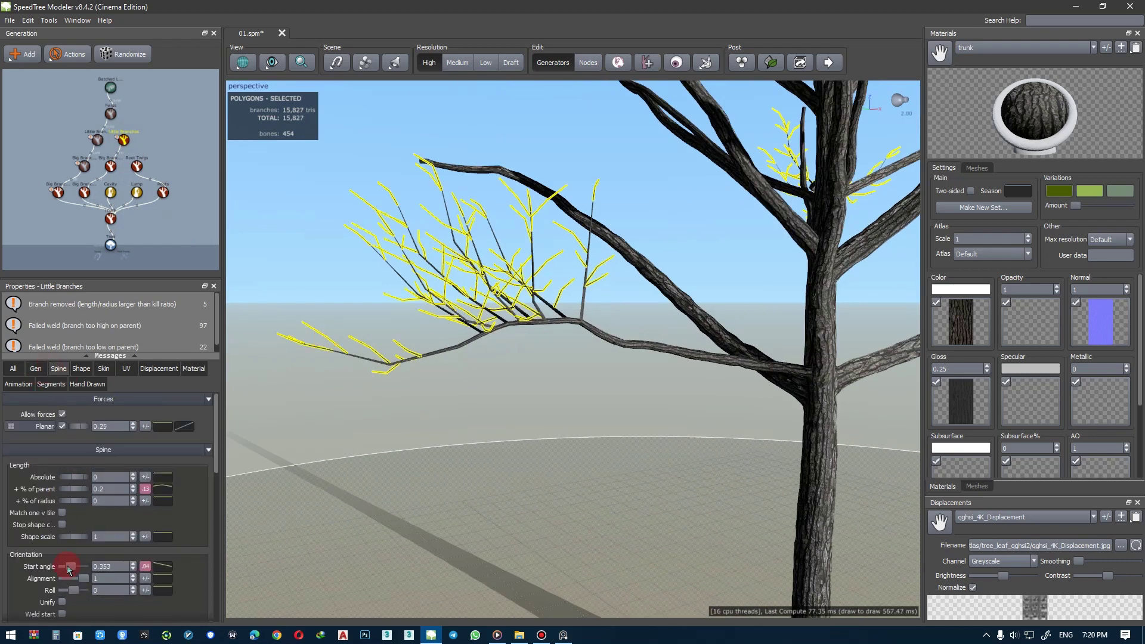
{"action": "scroll", "coordinate": [180, 536], "scroll_direction": "down", "scroll_amount": 3}
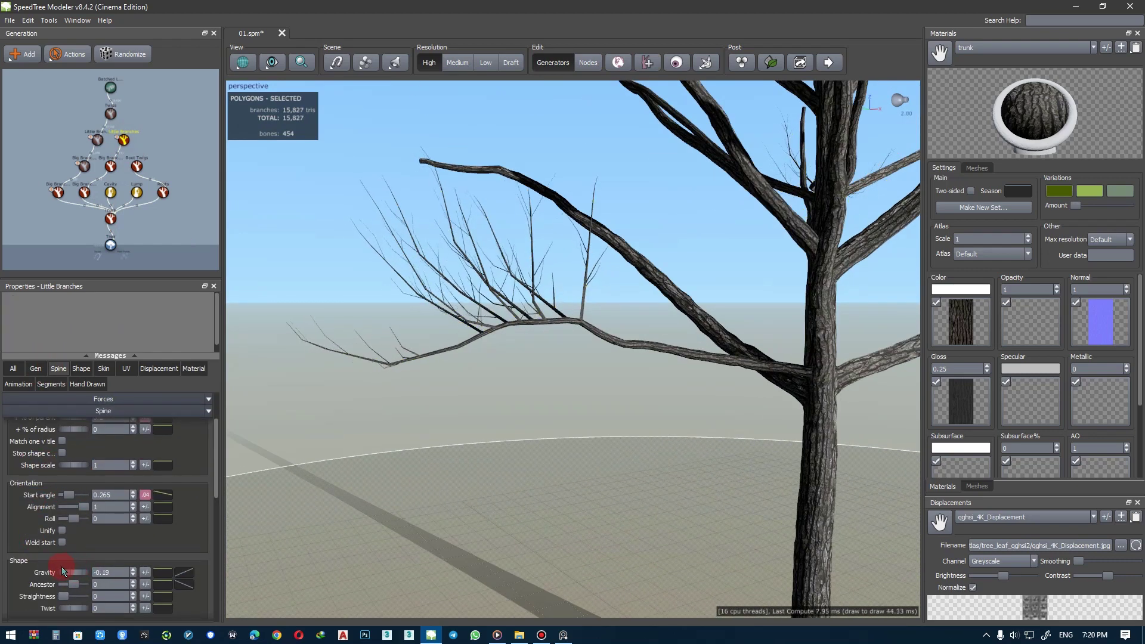
{"action": "scroll", "coordinate": [427, 475], "scroll_direction": "down", "scroll_amount": 3}
{"action": "scroll", "coordinate": [430, 445], "scroll_direction": "down", "scroll_amount": 3}
{"action": "left_click", "coordinate": [589, 63]}
- Rotate one lower big branch to tilt its start angle, orbiting to check it
{"action": "left_click", "coordinate": [516, 410]}
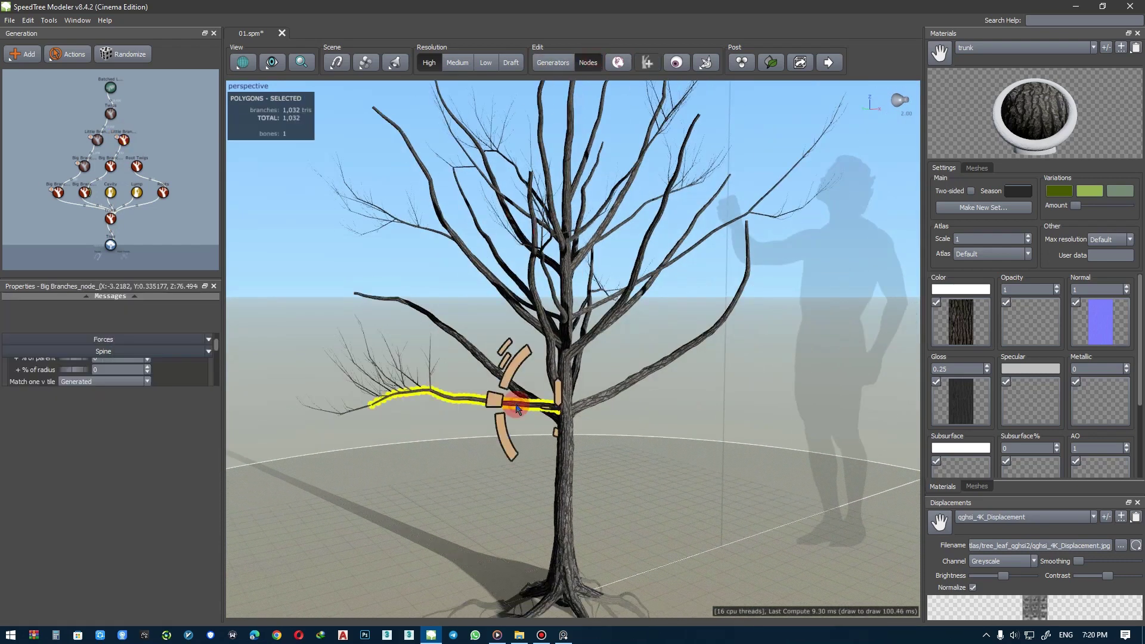
{"action": "left_click_drag", "start_coordinate": [516, 410], "coordinate": [512, 341]}
{"action": "middle_click_drag", "start_coordinate": [512, 341], "coordinate": [550, 450]}
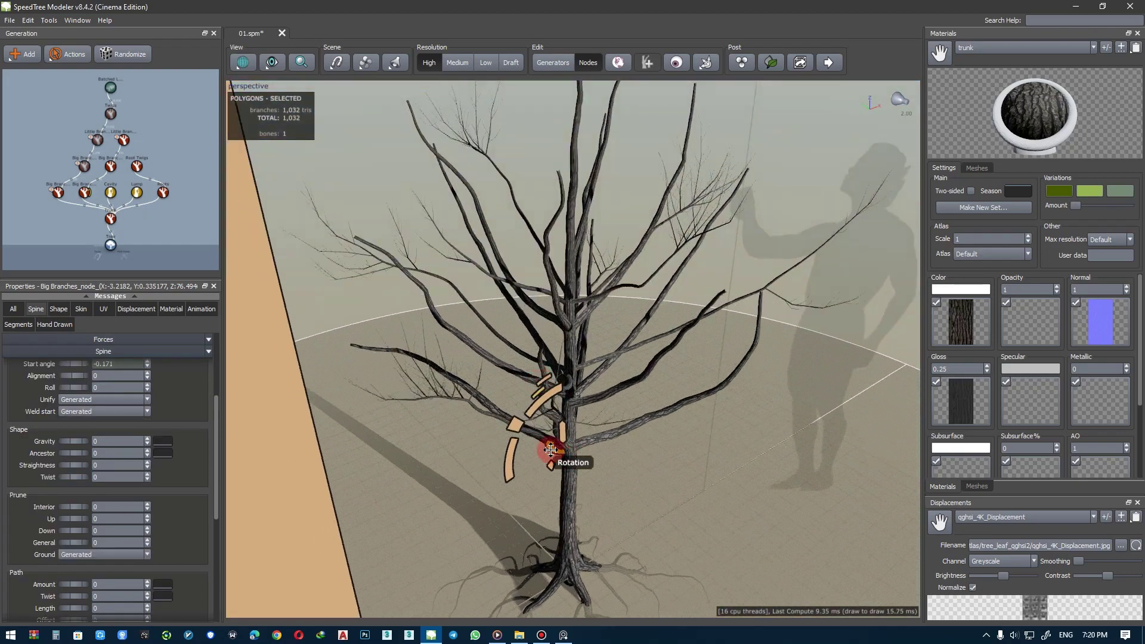
{"action": "left_click_drag", "start_coordinate": [550, 450], "coordinate": [652, 491]}
{"action": "mouse_move", "coordinate": [616, 524]}
{"action": "left_mouse_down"}
{"action": "mouse_move", "coordinate": [606, 530]}
{"action": "mouse_move", "coordinate": [639, 474]}
{"action": "mouse_move", "coordinate": [610, 473]}
{"action": "left_mouse_up"}
{"action": "mouse_move", "coordinate": [604, 506]}
{"action": "left_mouse_down"}
{"action": "mouse_move", "coordinate": [612, 407]}
{"action": "mouse_move", "coordinate": [608, 476]}
{"action": "mouse_move", "coordinate": [582, 364]}
{"action": "left_mouse_up"}
- Slide another big branch slightly up the trunk to position offset 0.05
{"action": "left_click", "coordinate": [602, 459]}
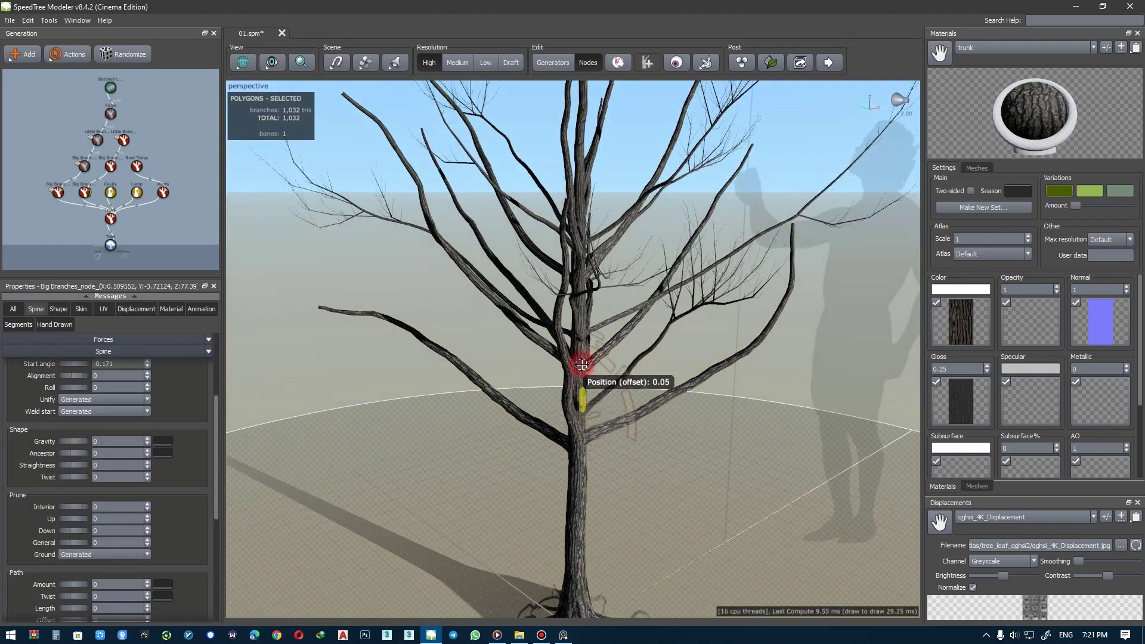
{"action": "mouse_move", "coordinate": [633, 408]}
{"action": "left_mouse_down"}
{"action": "mouse_move", "coordinate": [621, 409]}
{"action": "mouse_move", "coordinate": [621, 440]}
{"action": "mouse_move", "coordinate": [562, 475]}
{"action": "mouse_move", "coordinate": [568, 499]}
{"action": "mouse_move", "coordinate": [503, 471]}
{"action": "left_mouse_up"}
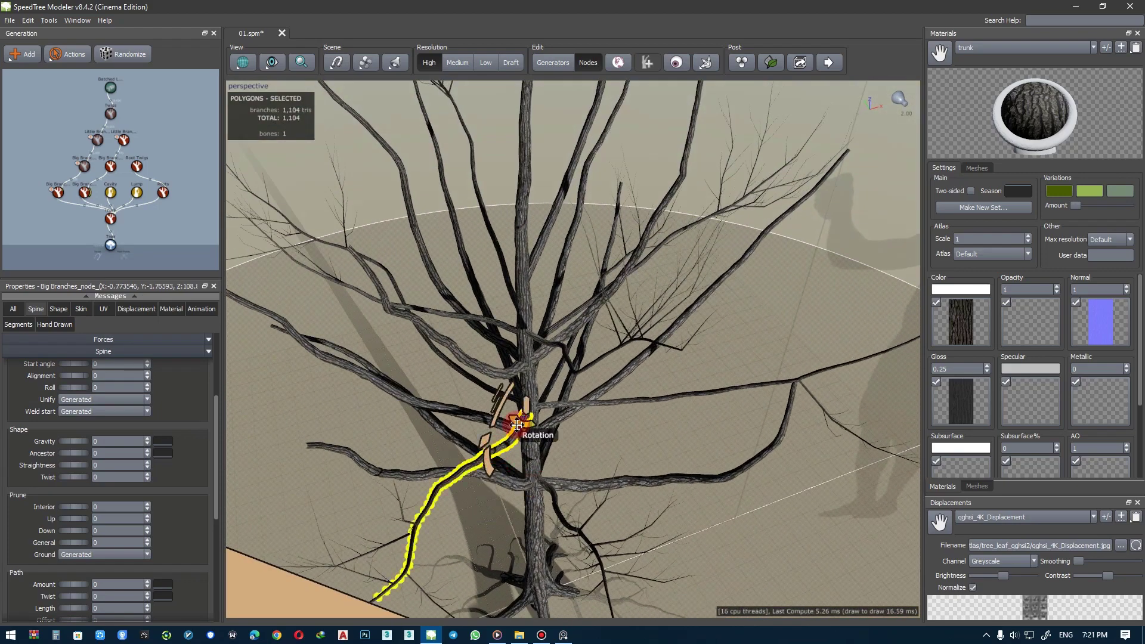
{"action": "left_click", "coordinate": [613, 442]}
{"action": "mouse_move", "coordinate": [613, 442]}
{"action": "left_mouse_down"}
{"action": "mouse_move", "coordinate": [678, 453]}
{"action": "mouse_move", "coordinate": [652, 394]}
{"action": "mouse_move", "coordinate": [619, 455]}
{"action": "left_mouse_up"}
{"action": "left_click", "coordinate": [115, 118]}
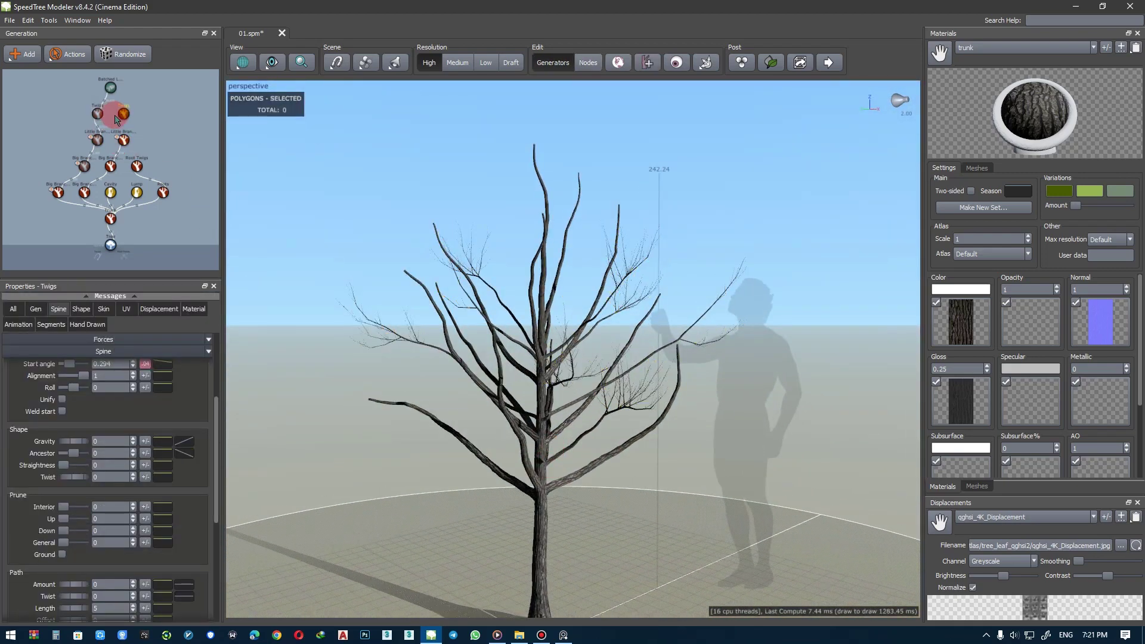
- Set the Twigs start angle to 0.324 and gravity to -0.04
{"action": "scroll", "coordinate": [479, 301], "scroll_direction": "up", "scroll_amount": 5}
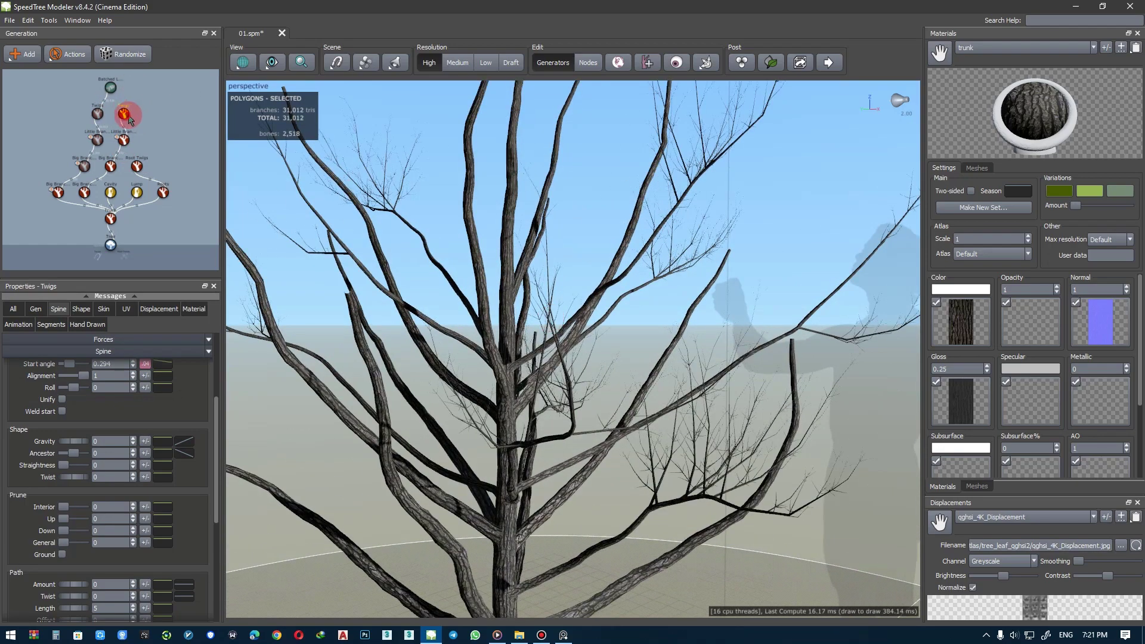
{"action": "scroll", "coordinate": [613, 315], "scroll_direction": "up", "scroll_amount": 5}
{"action": "left_click_drag", "start_coordinate": [614, 314], "coordinate": [613, 324]}
{"action": "scroll", "coordinate": [78, 446], "scroll_direction": "up", "scroll_amount": 2}
{"action": "left_click_drag", "start_coordinate": [69, 400], "coordinate": [74, 399]}
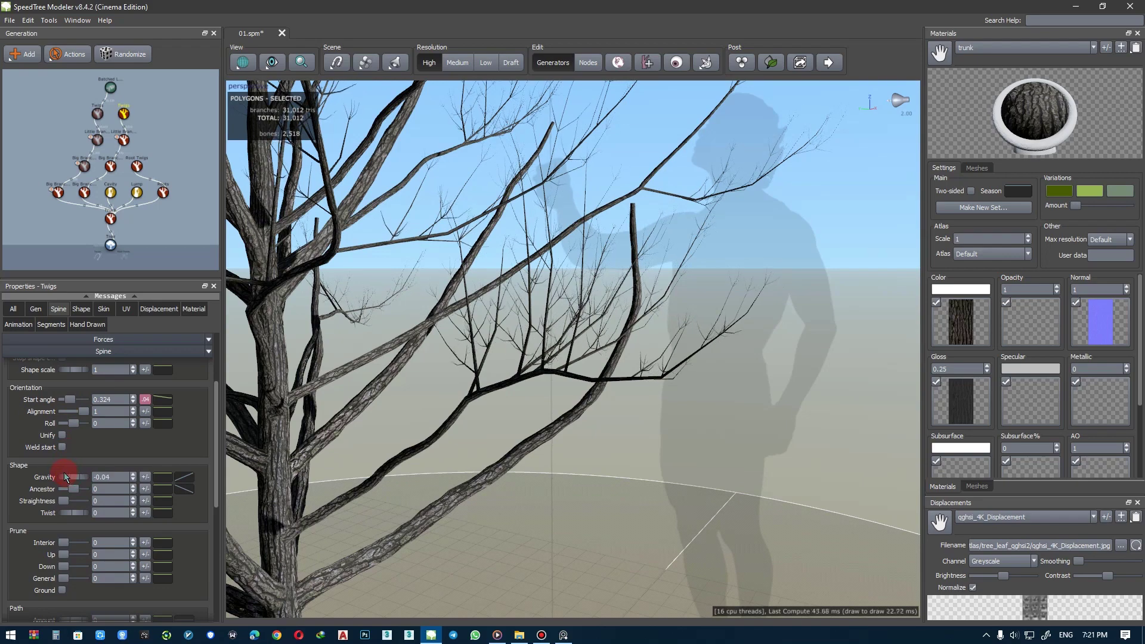
{"action": "scroll", "coordinate": [36, 459], "scroll_direction": "up", "scroll_amount": 3}
{"action": "scroll", "coordinate": [410, 376], "scroll_direction": "down", "scroll_amount": 10}
- Connect the Batched Leaves generator under Twigs so leaves return to the crown
{"action": "left_click", "coordinate": [111, 89]}
{"action": "left_click_drag", "start_coordinate": [111, 98], "coordinate": [127, 94]}
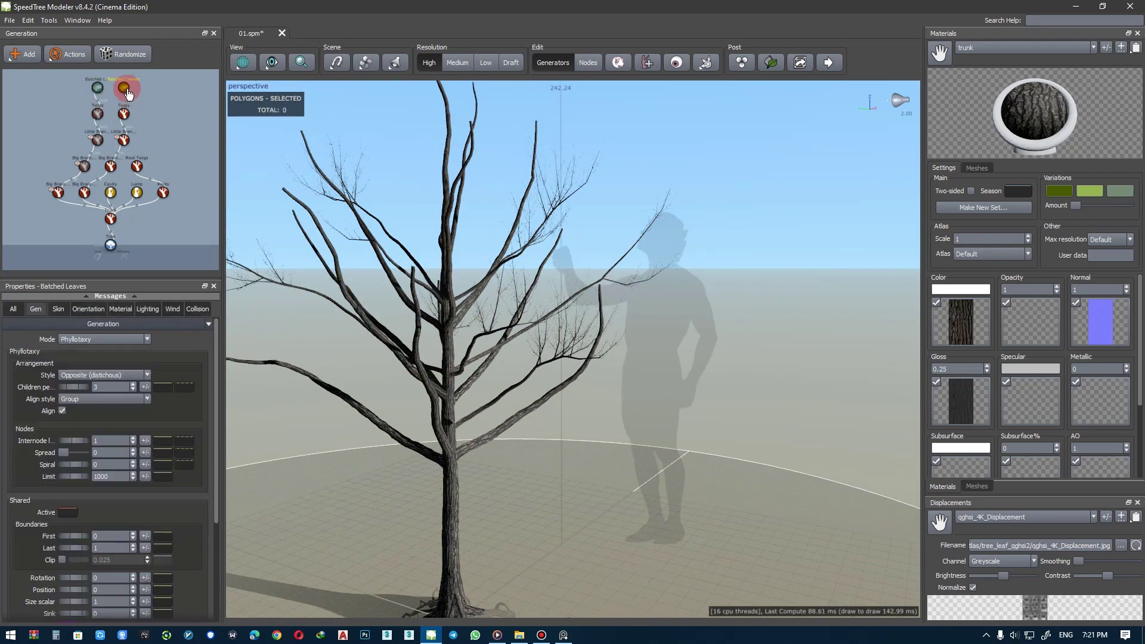
{"action": "mouse_move", "coordinate": [511, 332]}
{"action": "left_mouse_down"}
{"action": "mouse_move", "coordinate": [512, 318]}
{"action": "mouse_move", "coordinate": [498, 326]}
{"action": "left_mouse_up"}
- Try turning on planar force for Little Branches, then undo the change
{"action": "left_click", "coordinate": [123, 163]}
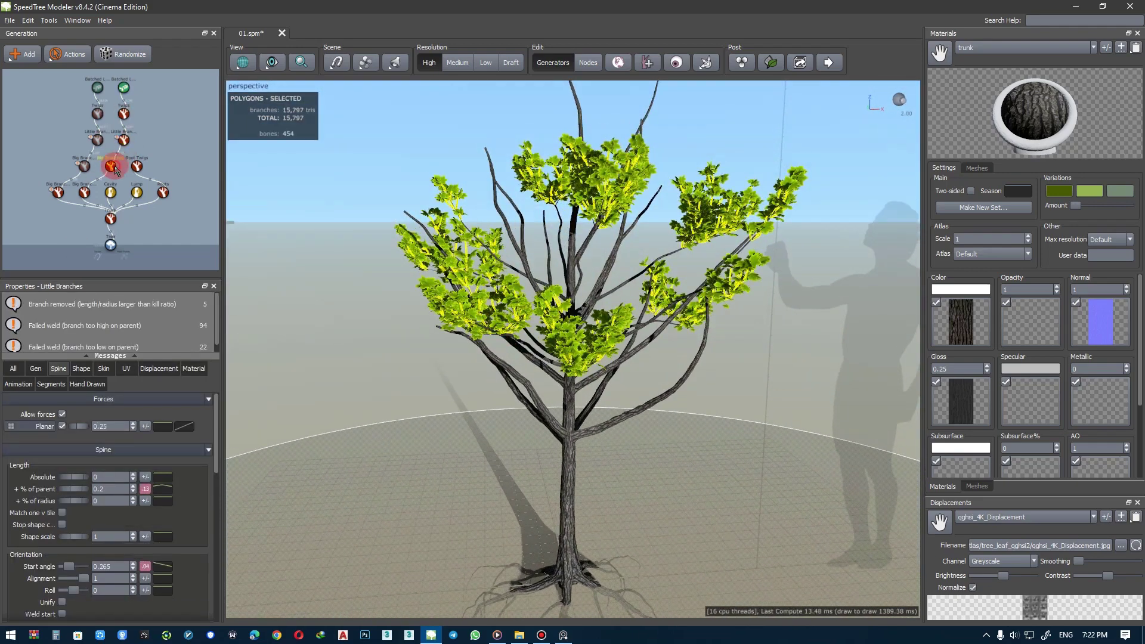
{"action": "left_click", "coordinate": [127, 129]}
{"action": "left_click", "coordinate": [62, 426]}
{"action": "double_click", "coordinate": [105, 427]}
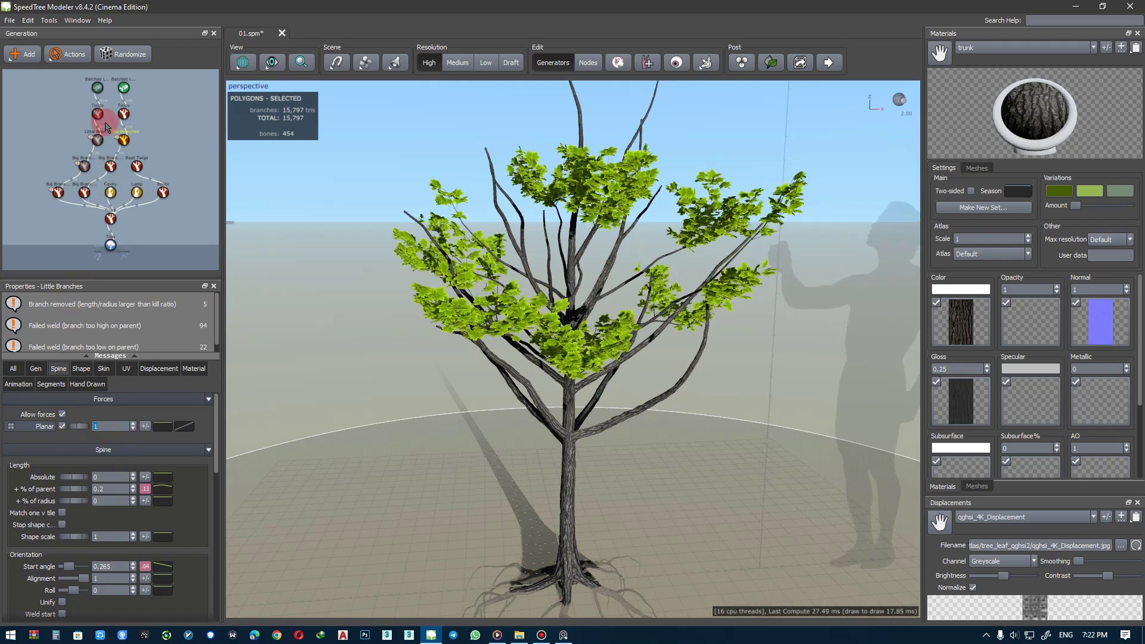
{"action": "mouse_move", "coordinate": [388, 311]}
{"action": "left_mouse_down"}
{"action": "mouse_move", "coordinate": [415, 287]}
{"action": "mouse_move", "coordinate": [365, 321]}
{"action": "left_mouse_up"}
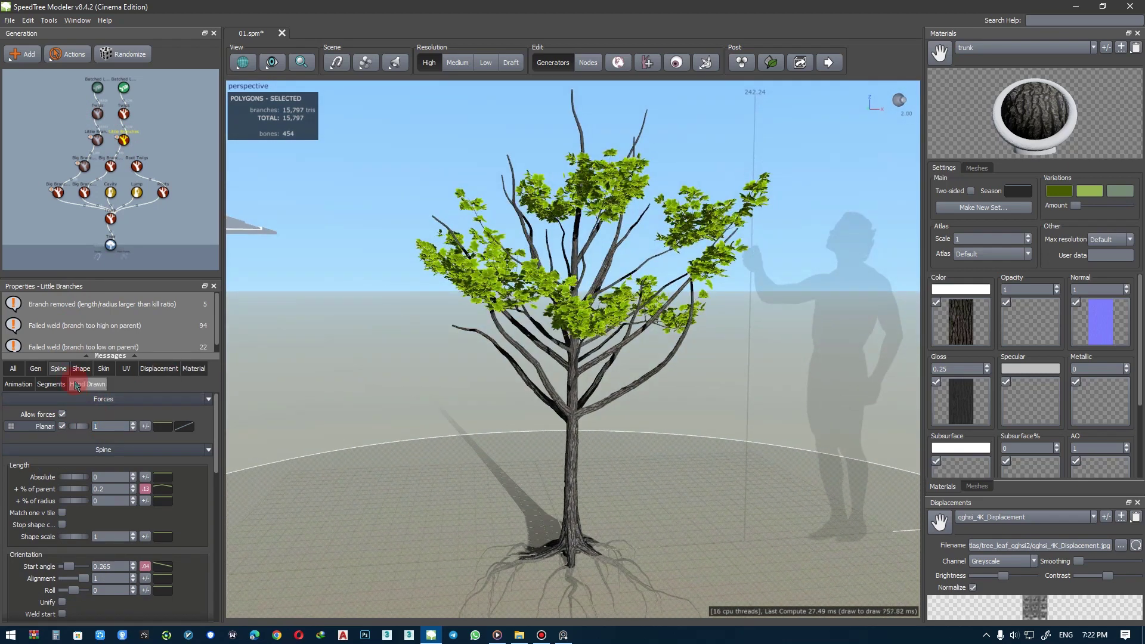
{"action": "key", "text": "ctrl+z"}
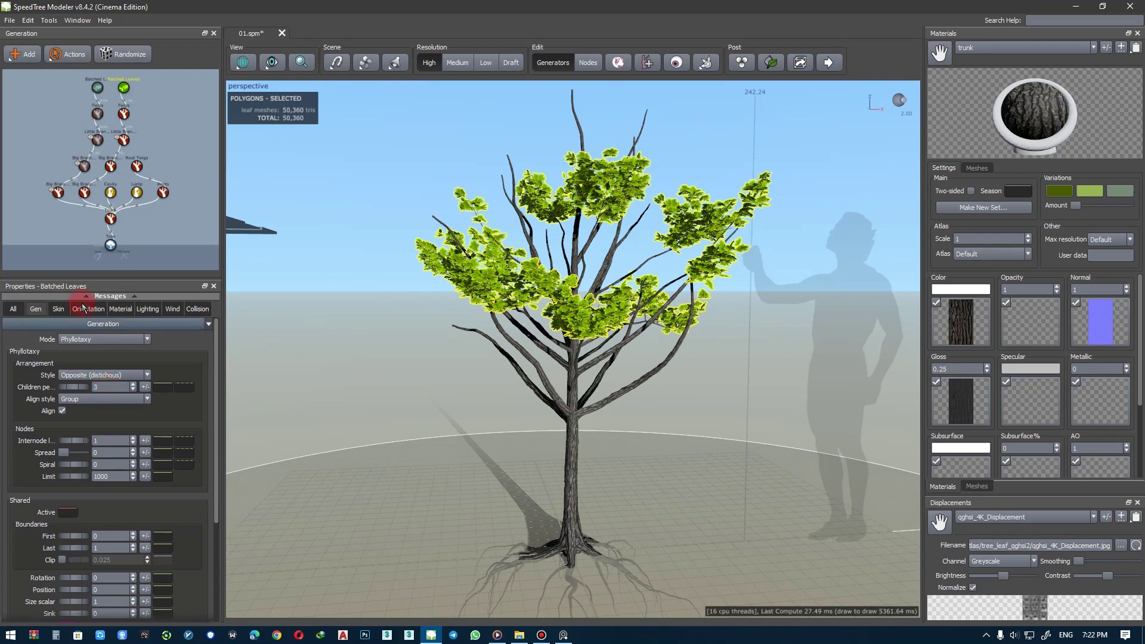
- Set the Batched Leaves Skin size to 0.5
{"action": "left_click", "coordinate": [83, 307]}
{"action": "double_click", "coordinate": [106, 339]}
{"action": "type", "text": "0.5"}
{"action": "key", "text": "Return"}
{"action": "key", "text": "Return"}
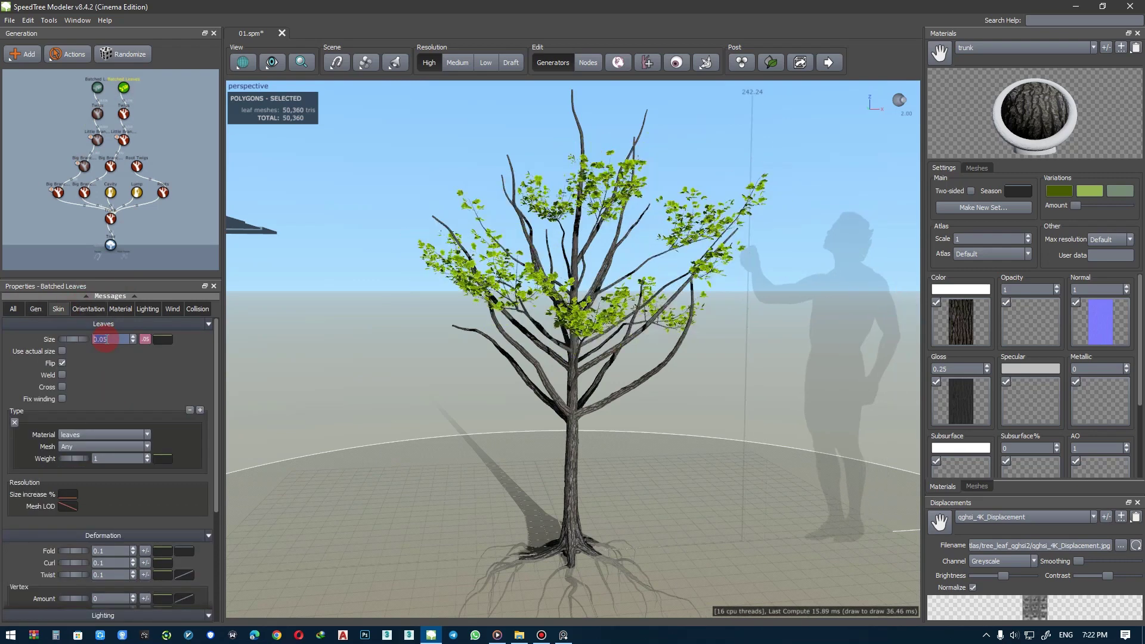
{"action": "left_click", "coordinate": [205, 174]}
- Turn off planar force on Big Branches and adjust the Little Branches values
{"action": "left_click", "coordinate": [85, 167]}
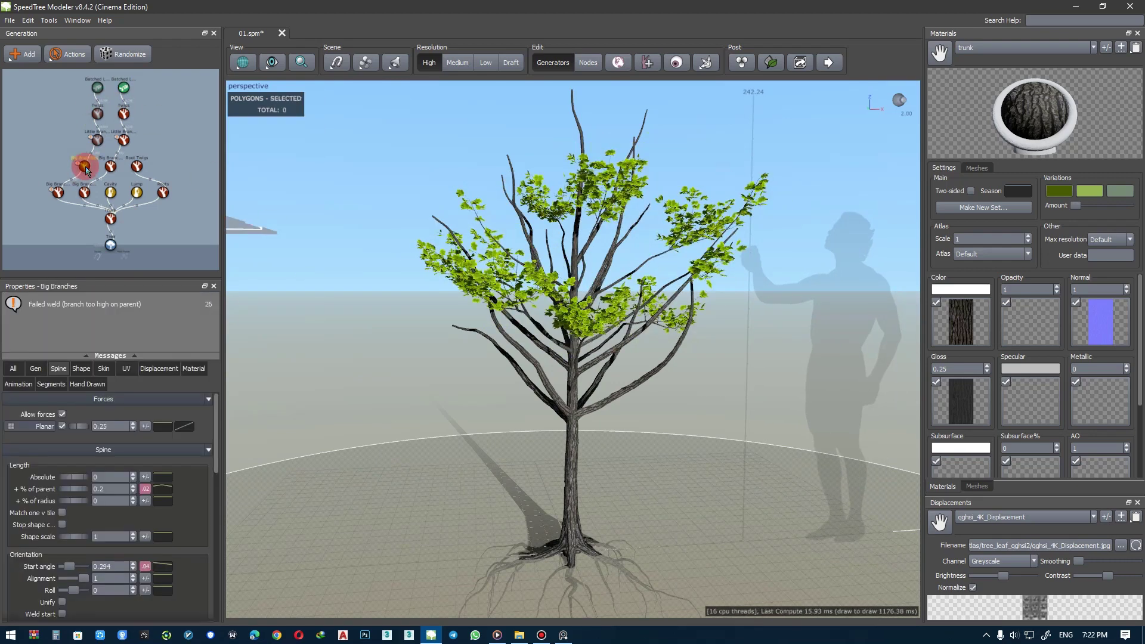
{"action": "left_click", "coordinate": [235, 274]}
{"action": "left_click", "coordinate": [358, 276]}
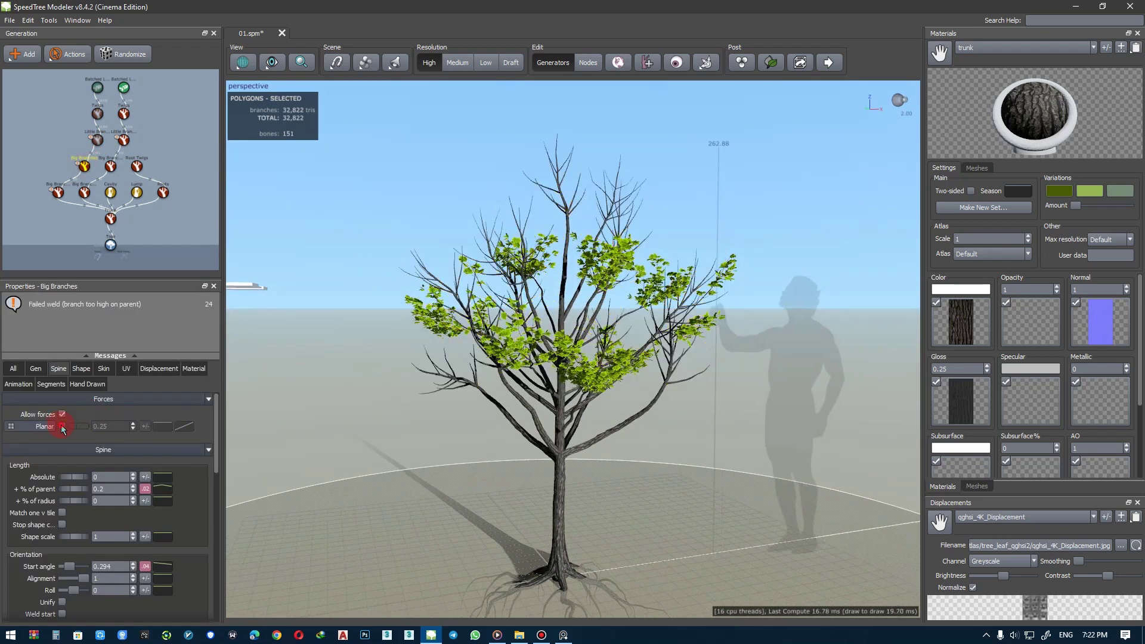
{"action": "left_click", "coordinate": [91, 171]}
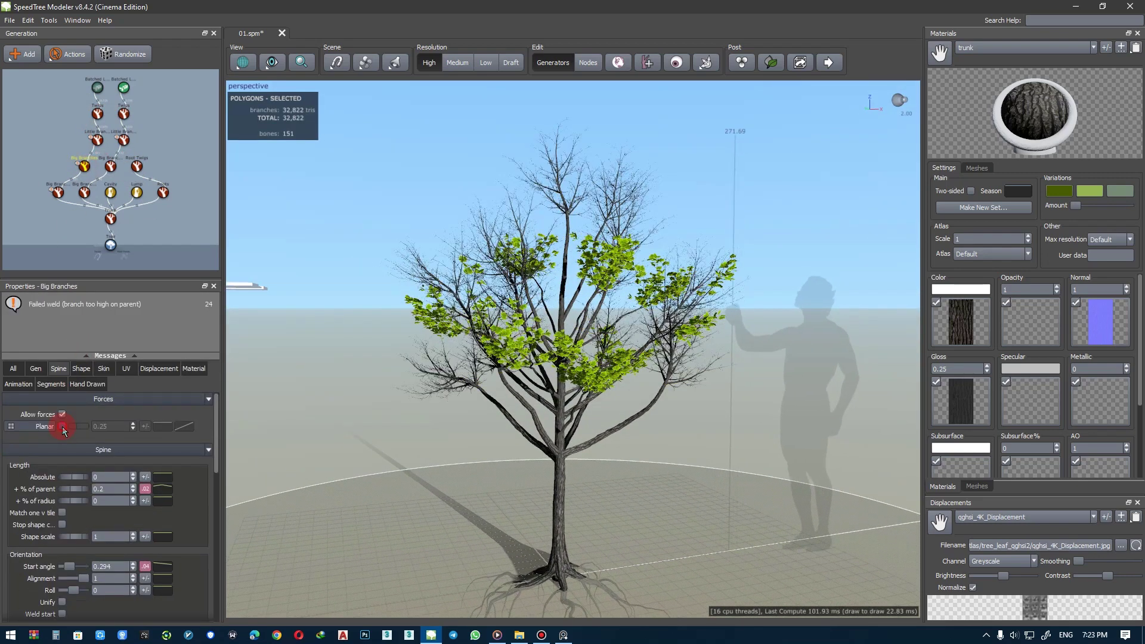
{"action": "left_click", "coordinate": [117, 142]}
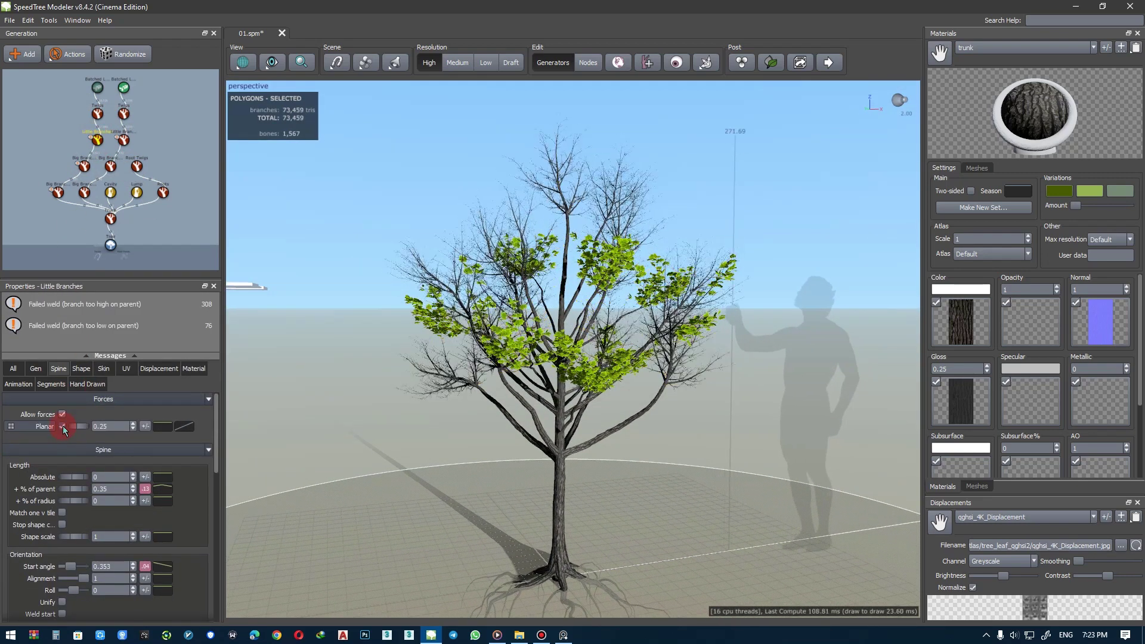
{"action": "left_click", "coordinate": [102, 425]}
- Recheck the leaf size, then frame the full tree in a flat xz-plane view
{"action": "left_click", "coordinate": [98, 89]}
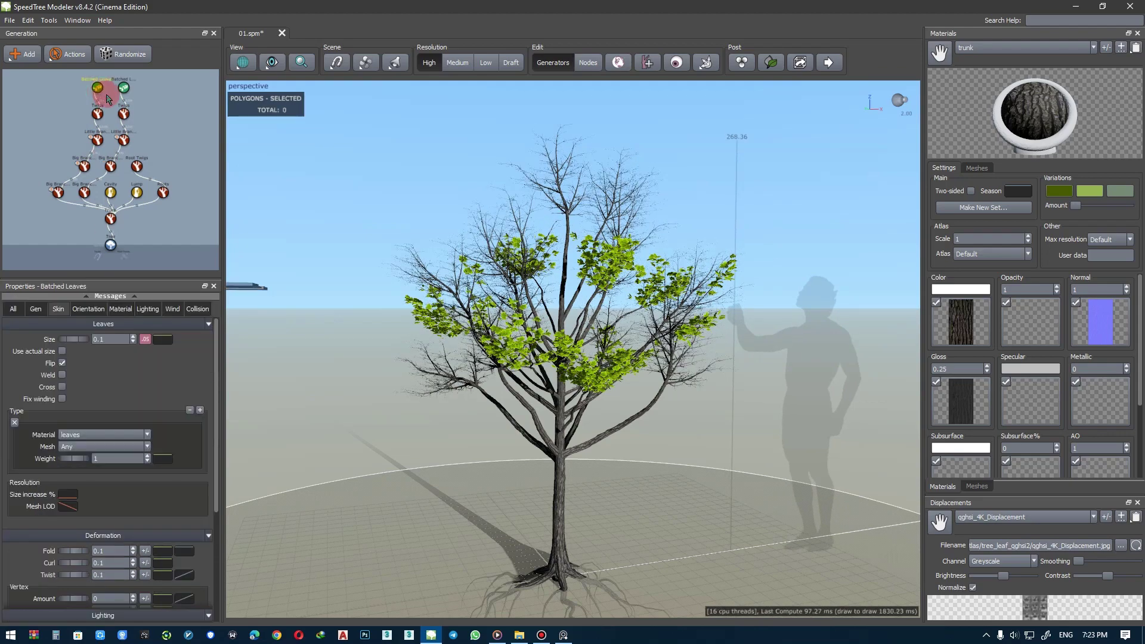
{"action": "left_click", "coordinate": [396, 356]}
{"action": "left_click", "coordinate": [98, 89]}
{"action": "left_click", "coordinate": [111, 338]}
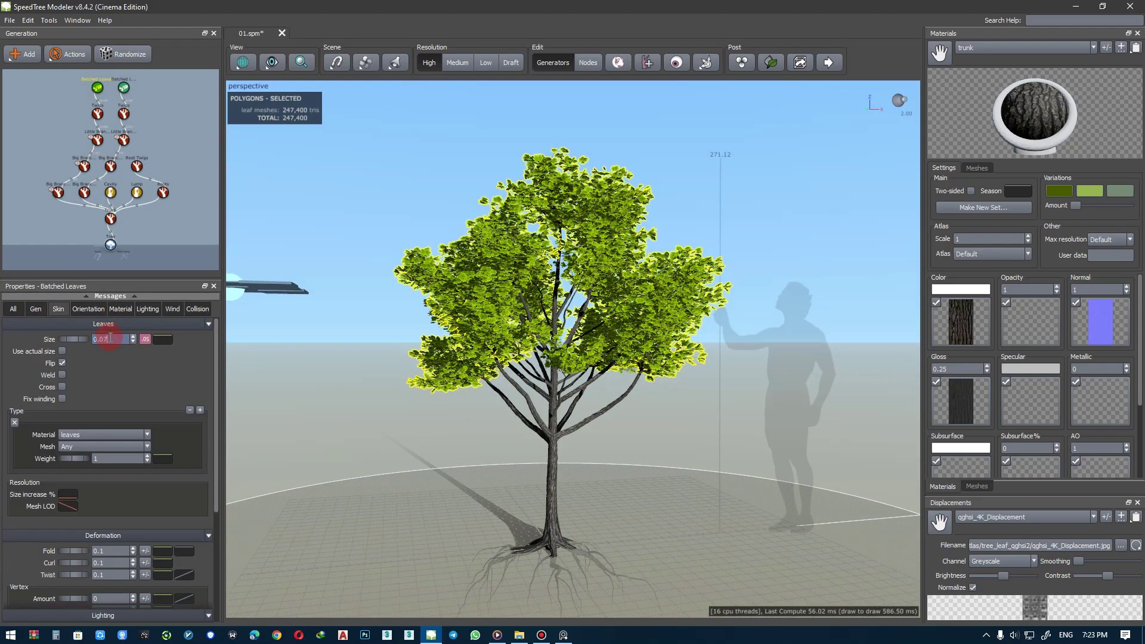
{"action": "left_click", "coordinate": [324, 355]}
{"action": "key", "text": "space"}
{"action": "key", "text": "space"}
{"action": "middle_click_drag", "start_coordinate": [524, 365], "coordinate": [377, 412]}
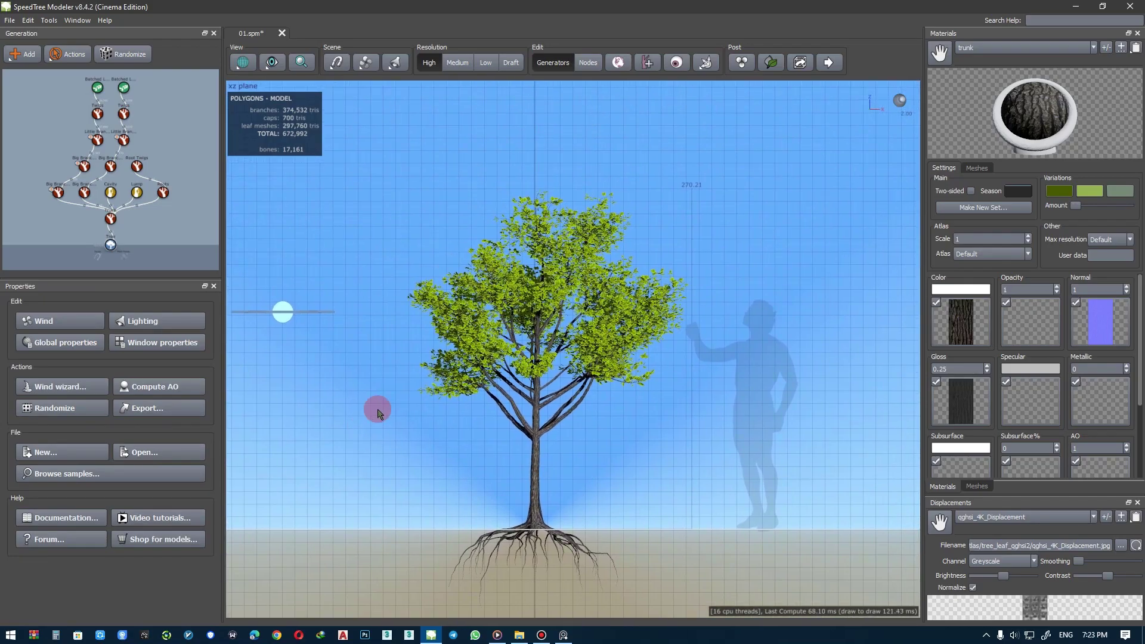
{"action": "mouse_move", "coordinate": [377, 411]}
{"action": "right_mouse_down"}
{"action": "mouse_move", "coordinate": [680, 298]}
{"action": "mouse_move", "coordinate": [537, 463]}
{"action": "mouse_move", "coordinate": [584, 358]}
{"action": "mouse_move", "coordinate": [482, 349]}
{"action": "right_mouse_up"}
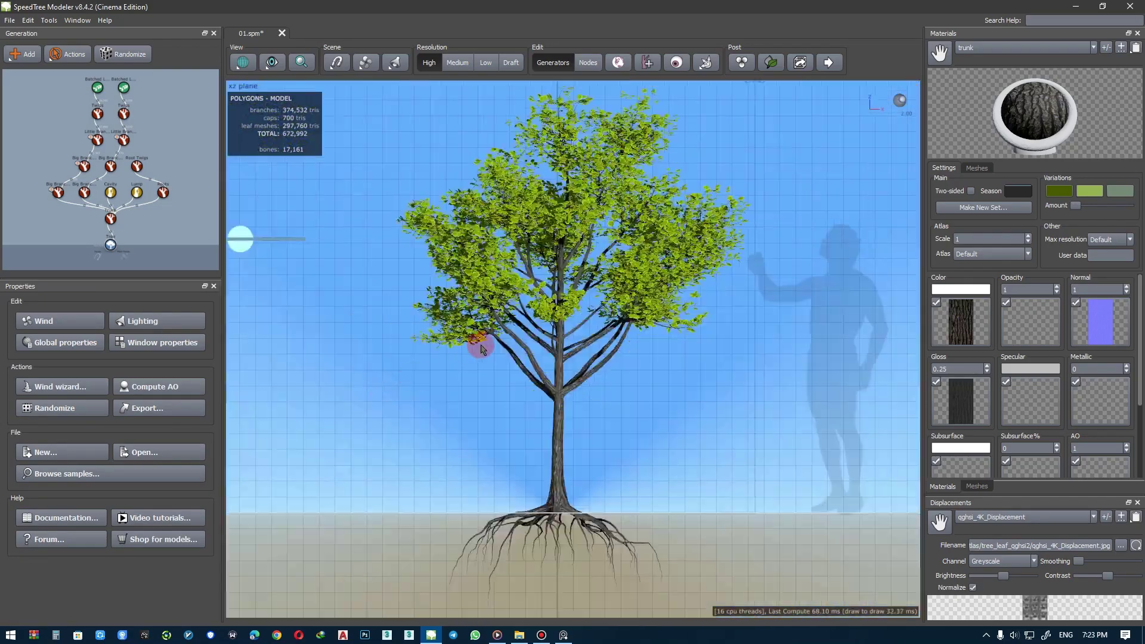